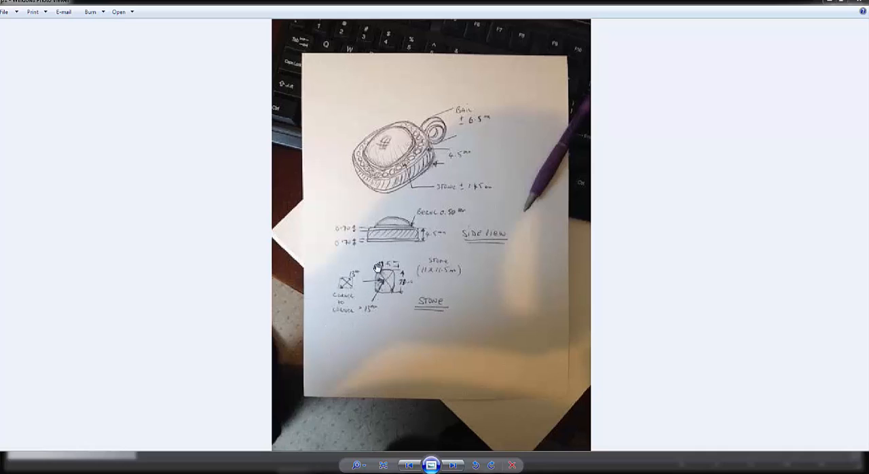
# Review the pendant reference photos, from the dimensioned sketch to the list of parts to make, and enlarge the parts list.
pyautogui.click(409, 465)
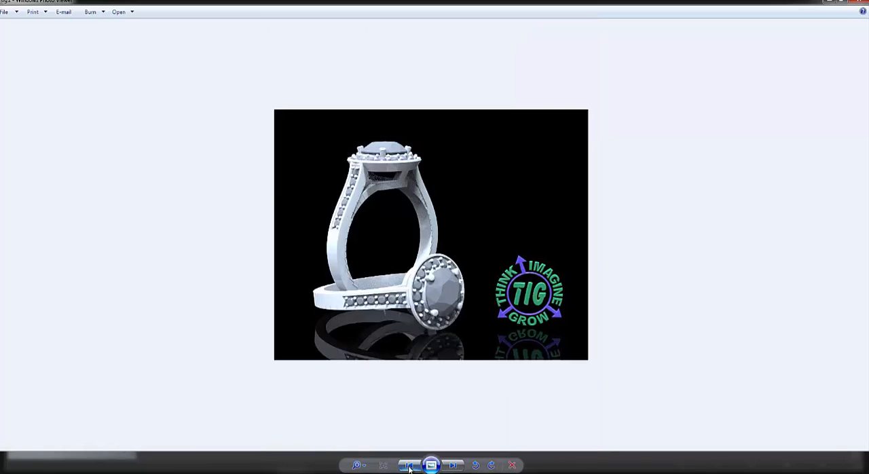
pyautogui.click(453, 466)
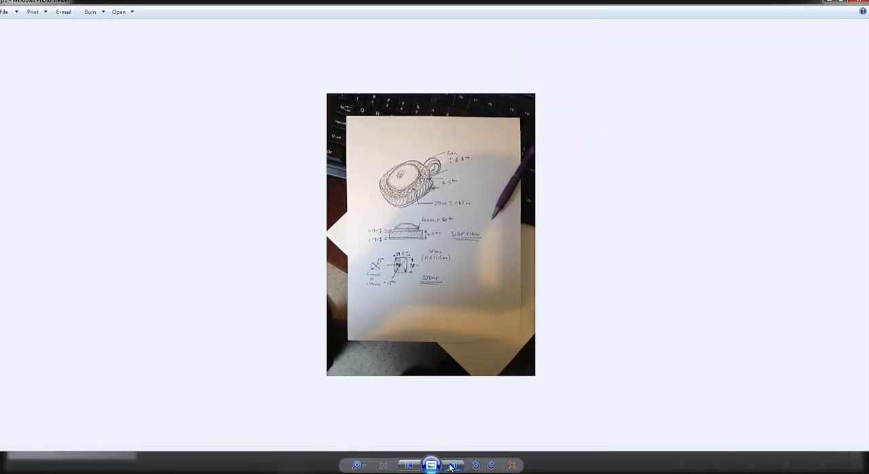
pyautogui.click(453, 465)
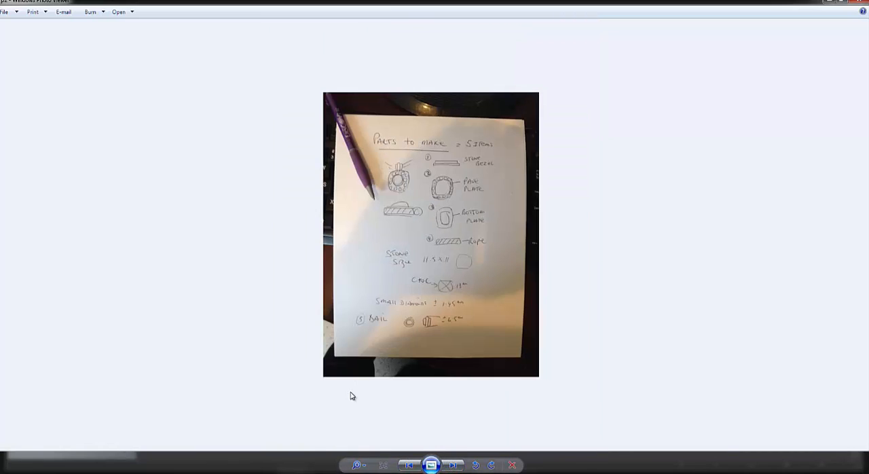
pyautogui.click(363, 467)
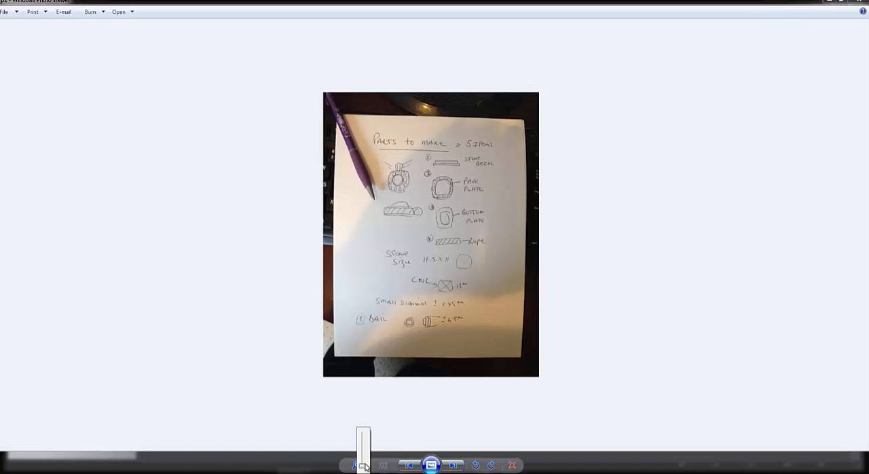
pyautogui.moveTo(365, 468); pyautogui.dragTo(366, 462)
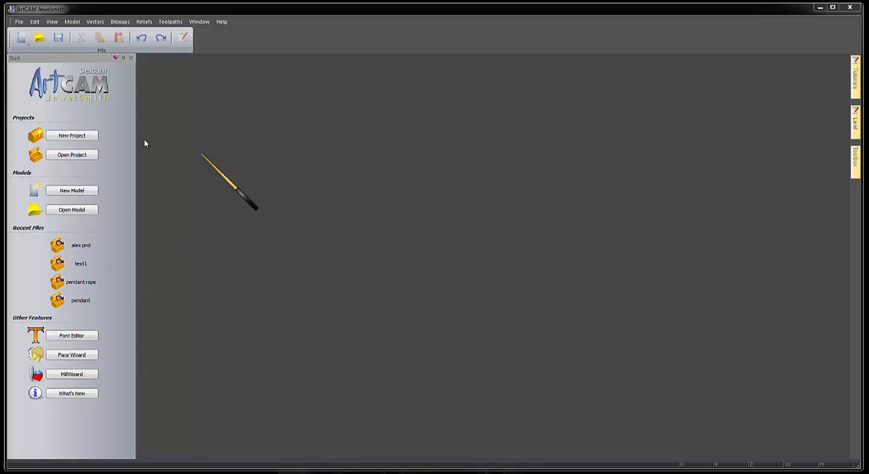
# Switch to ArtCAM JewelSmith, create a new project and start a flat 3-axis blank named "top pendant".
pyautogui.click(73, 137)
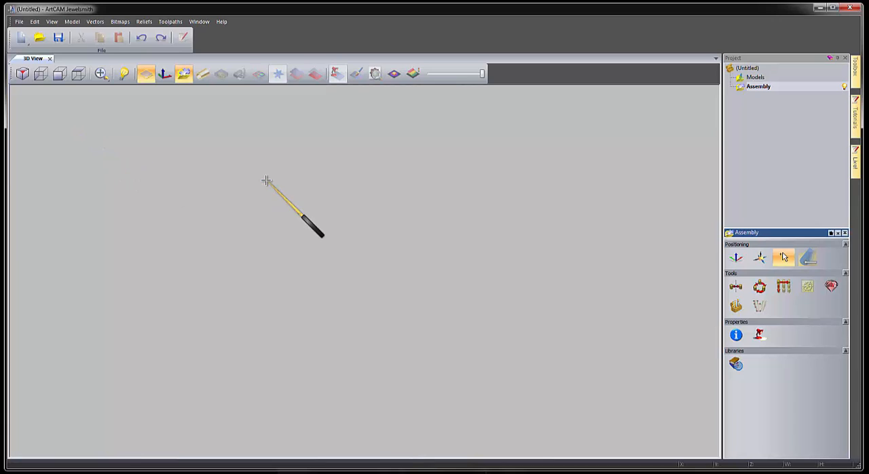
pyautogui.click(756, 77)
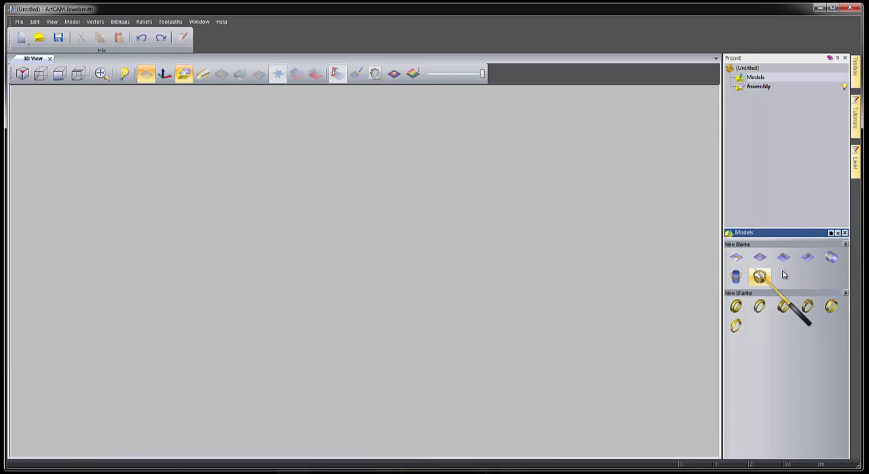
pyautogui.click(735, 258)
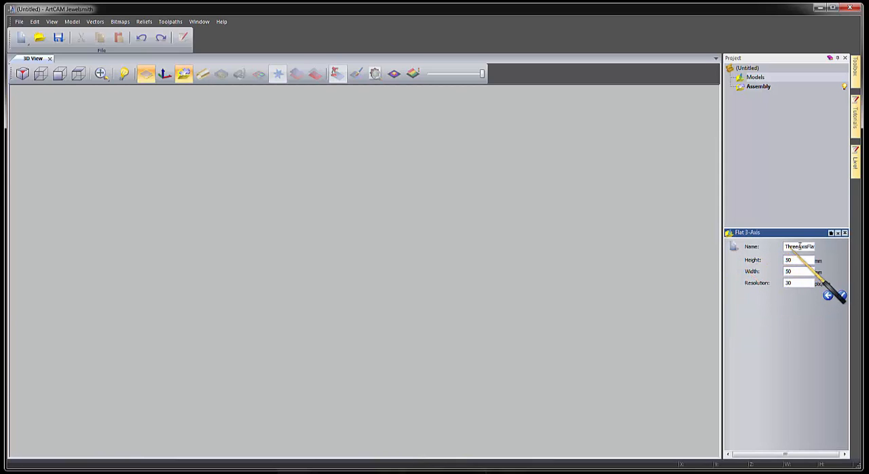
pyautogui.moveTo(785, 247); pyautogui.dragTo(817, 249)
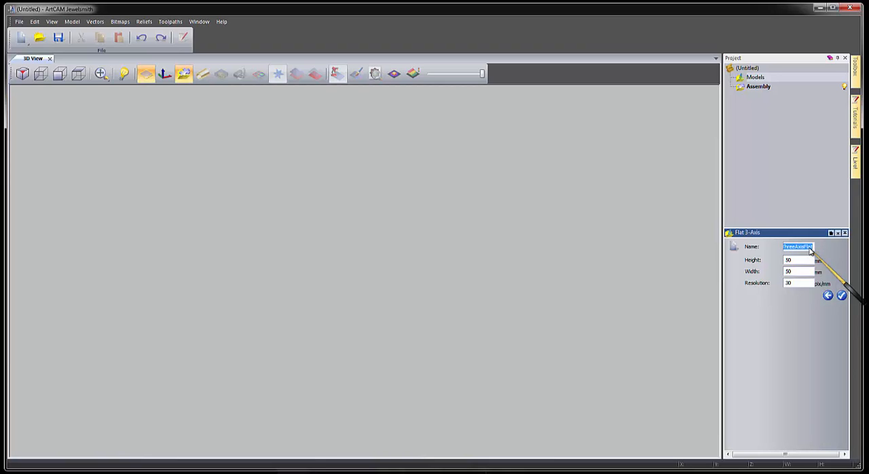
pyautogui.write('top pendant')
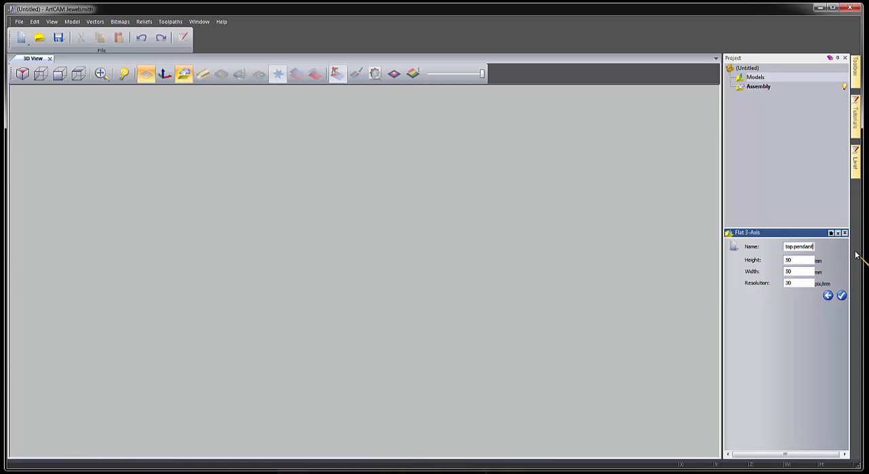
# Set the blank's height and width to 30 mm and its resolution to 50 pix/mm, and create the model.
pyautogui.doubleClick(794, 261)
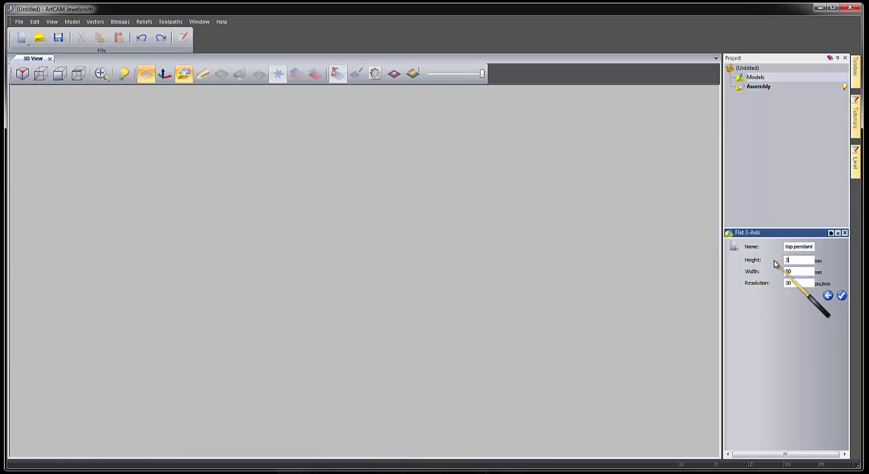
pyautogui.press('Tab')
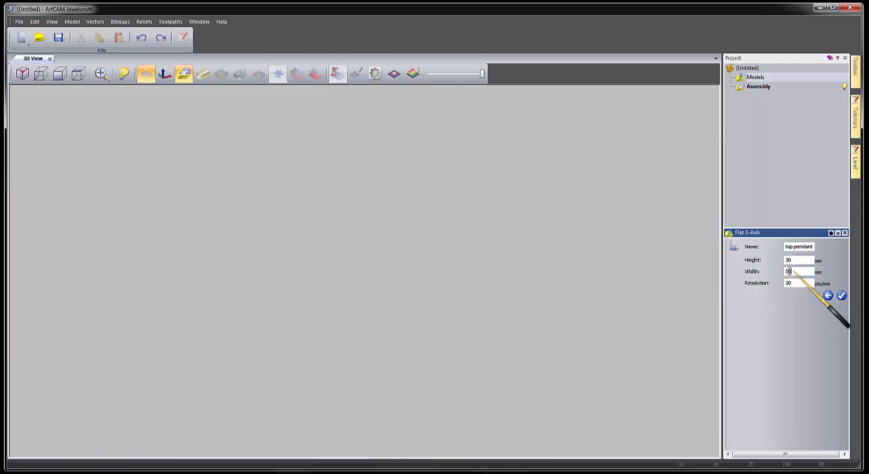
pyautogui.write('30')
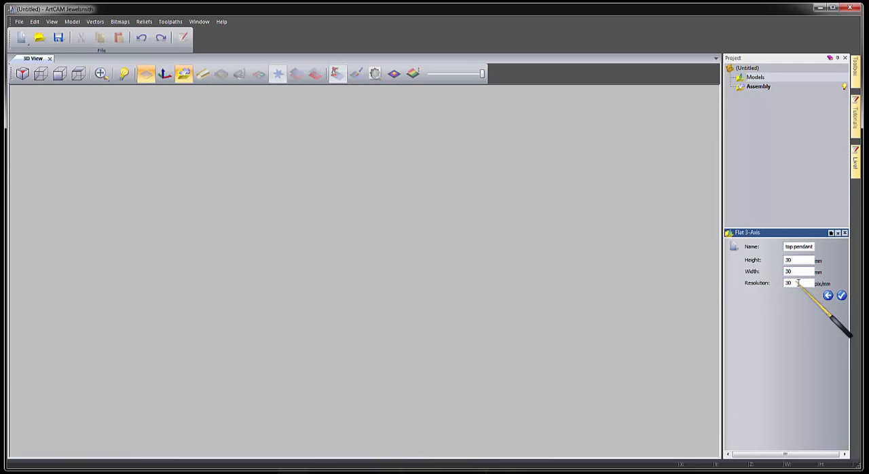
pyautogui.press('Tab')
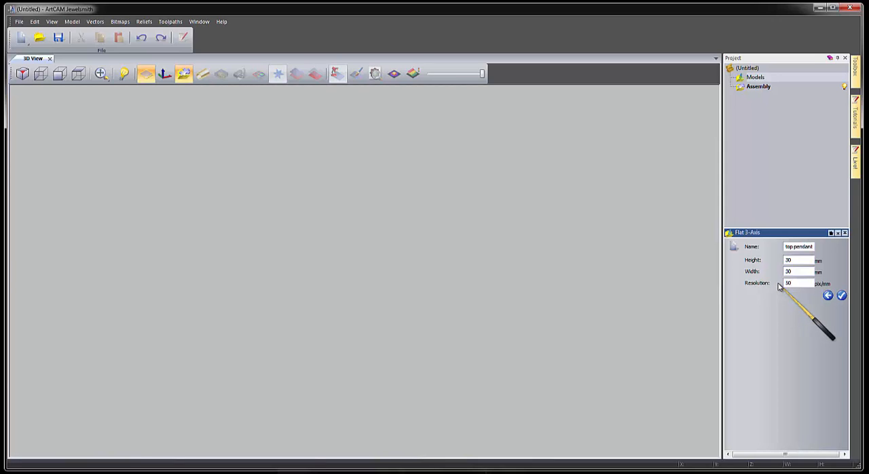
pyautogui.click(843, 297)
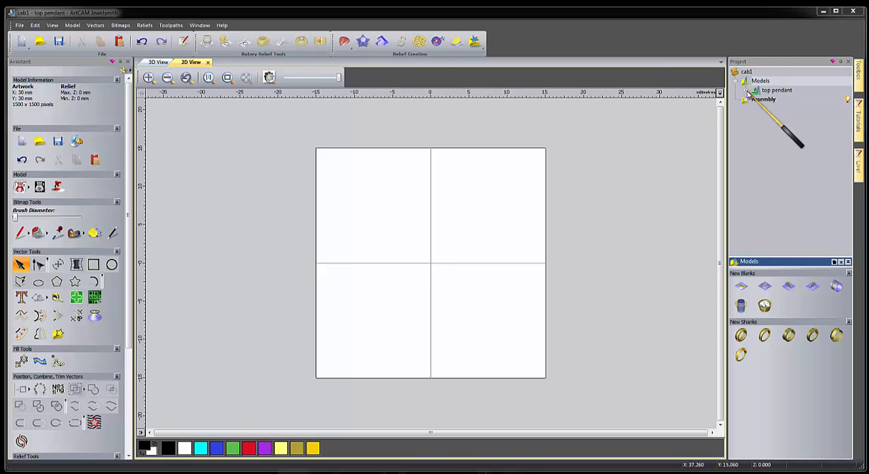
# Expand the top pendant model's vectors, front relief and back relief in the project tree, with the default vector layer selected.
pyautogui.click(748, 92)
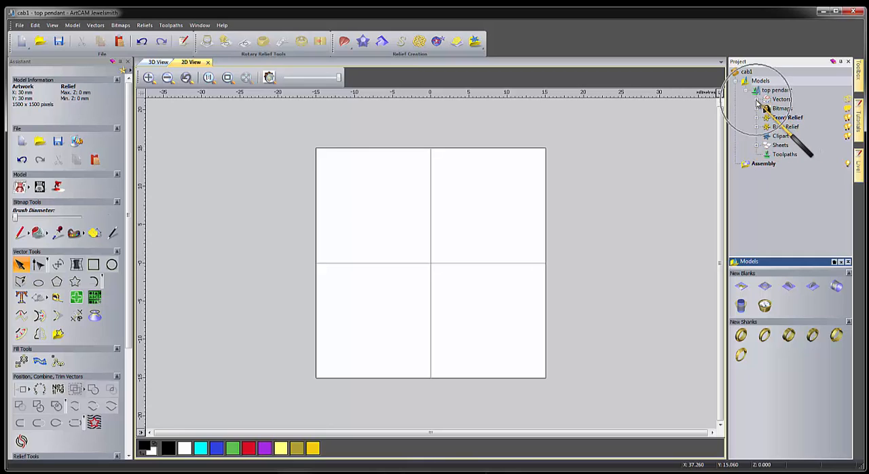
pyautogui.click(757, 101)
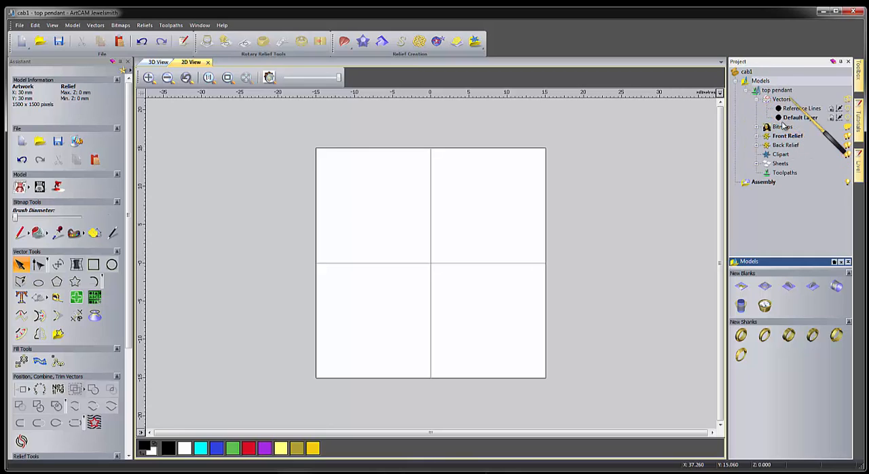
pyautogui.click(848, 109)
pyautogui.click(848, 109)
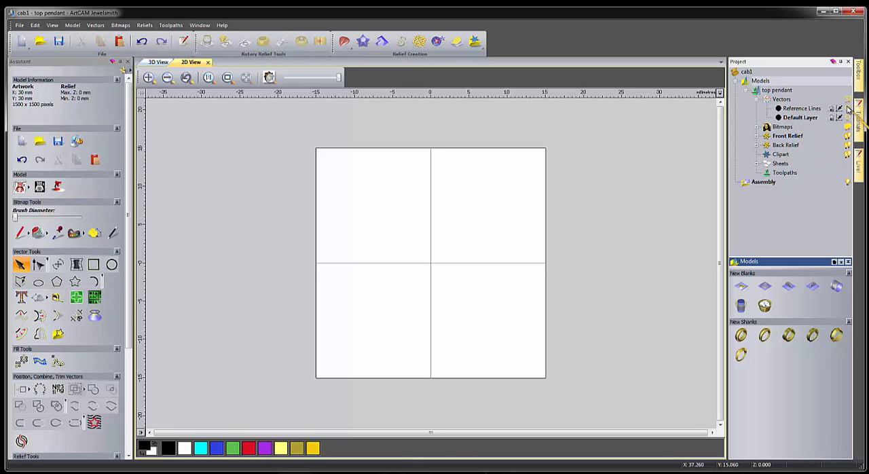
pyautogui.click(801, 119)
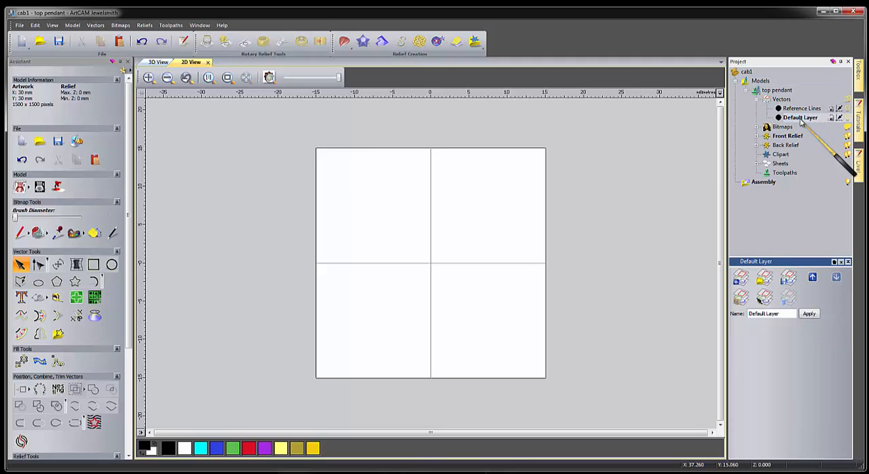
pyautogui.click(758, 136)
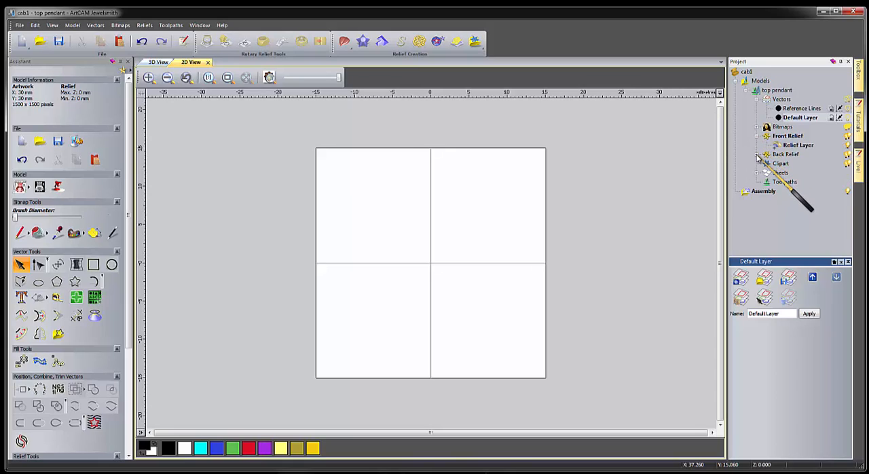
pyautogui.click(757, 155)
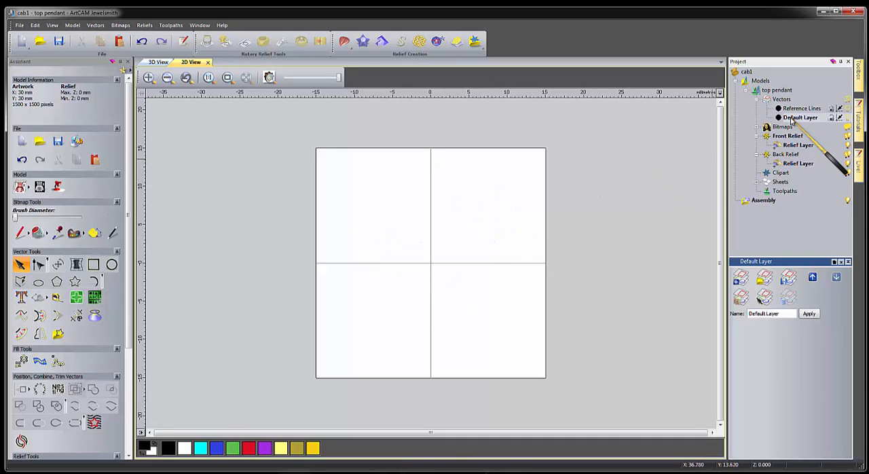
# Rename the default vector layer as "top pnd", with the name copied for reuse.
pyautogui.rightClick(792, 118)
pyautogui.click(805, 256)
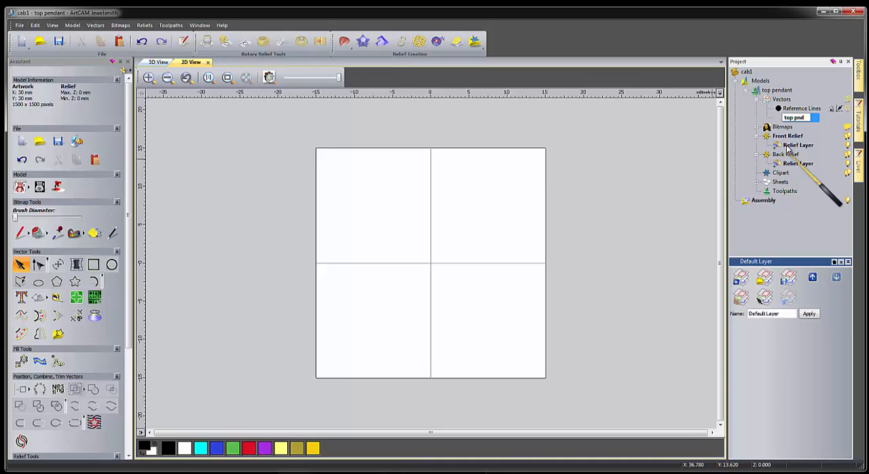
pyautogui.moveTo(806, 118); pyautogui.dragTo(774, 121)
pyautogui.hotkey('ctrl', 'c')
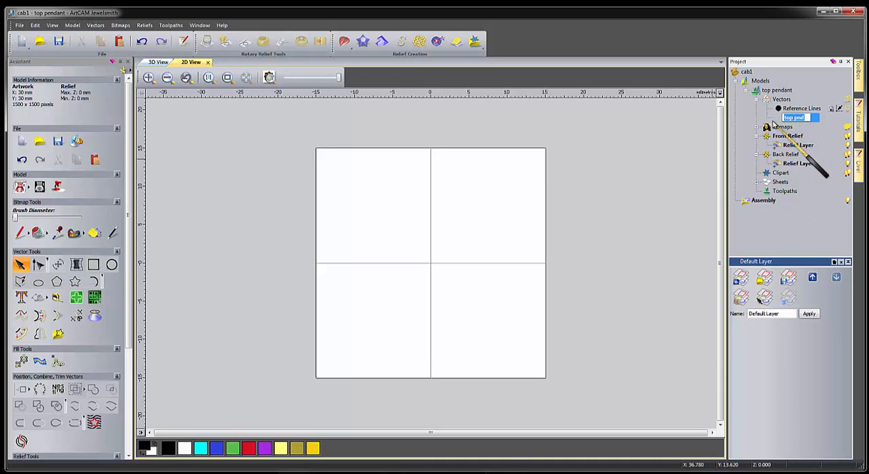
pyautogui.press('Return')
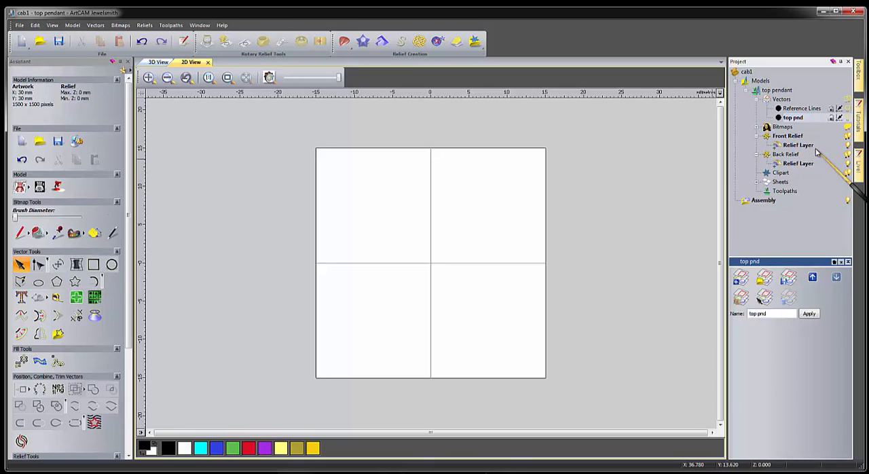
# Rename the relief layers of both the front relief and the back relief as "top pnd".
pyautogui.rightClick(801, 145)
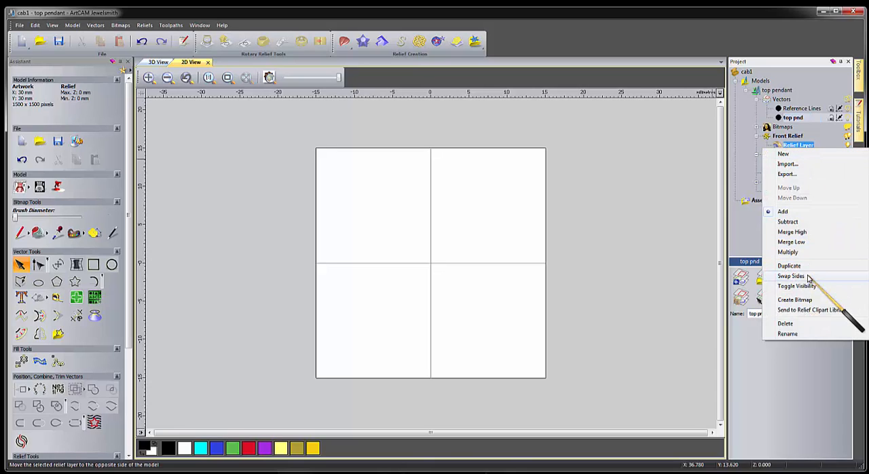
pyautogui.click(788, 333)
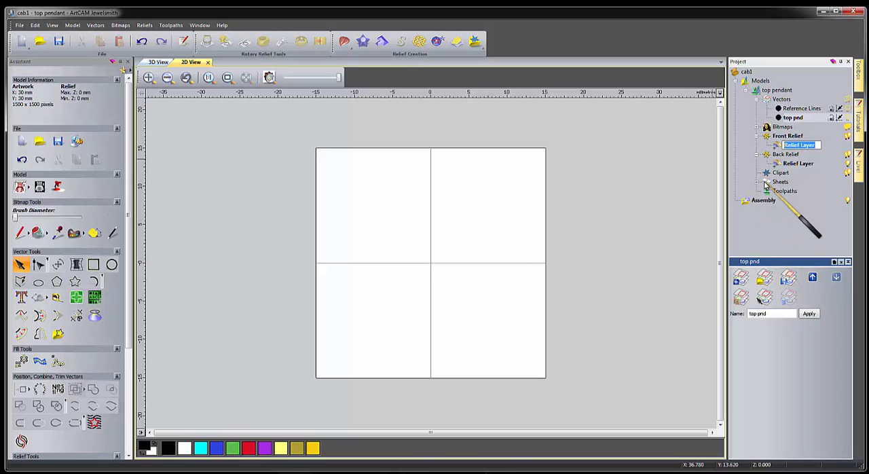
pyautogui.hotkey('ctrl', 'v')
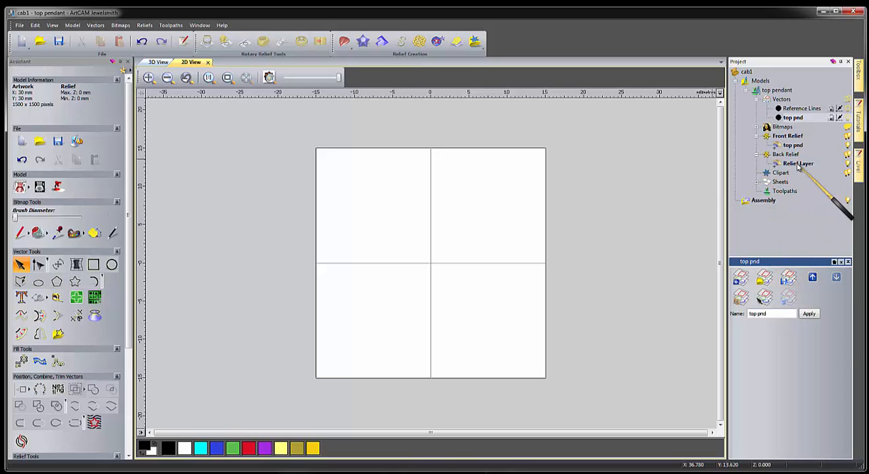
pyautogui.rightClick(798, 163)
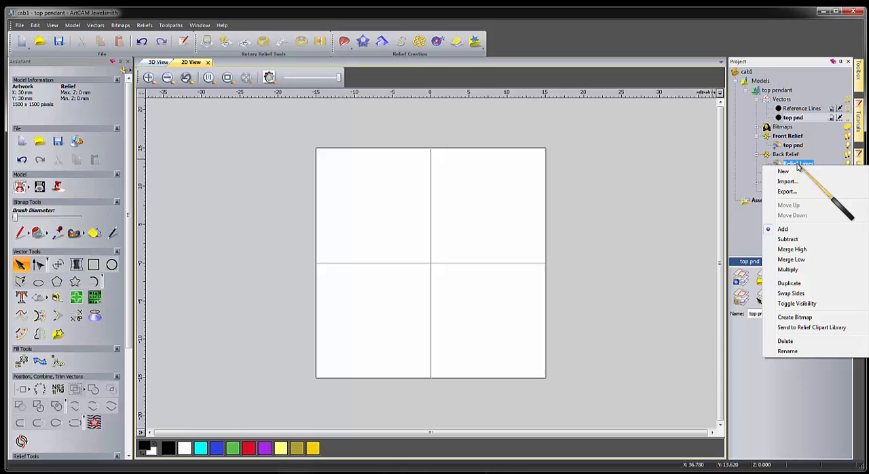
pyautogui.click(788, 350)
pyautogui.hotkey('ctrl', 'v')
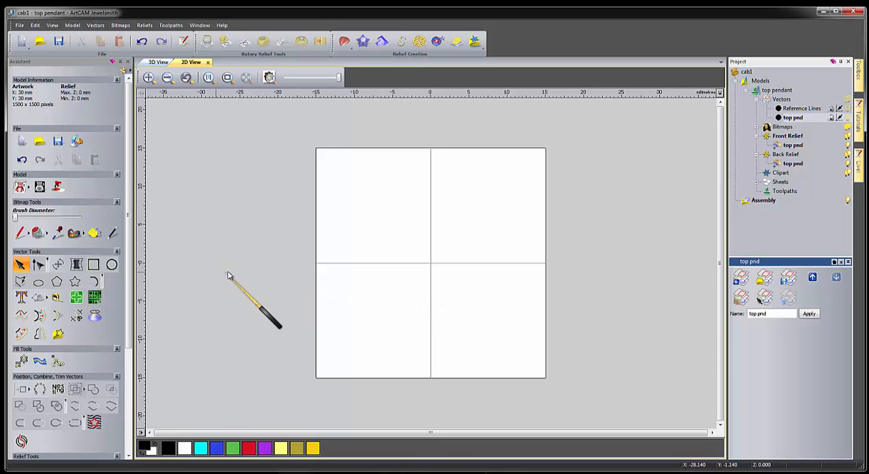
# Create an ellipse 11 mm wide and 11.5 mm high, centred at X 0, Y 0.
pyautogui.click(38, 284)
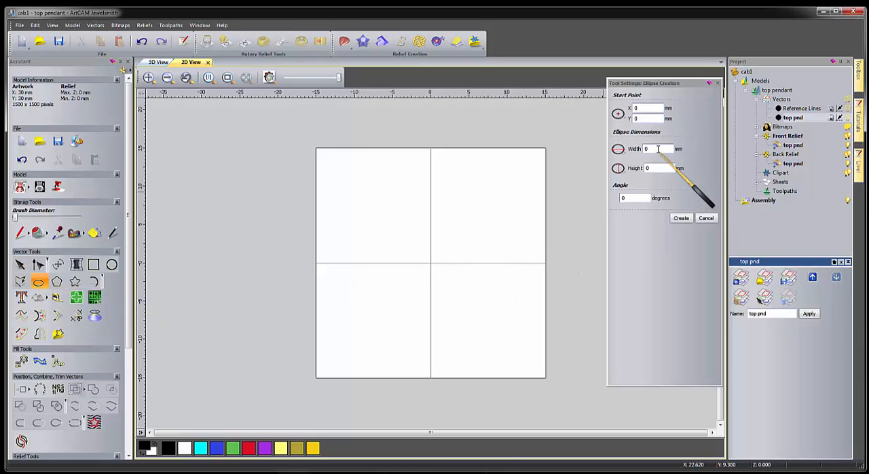
pyautogui.click(650, 149)
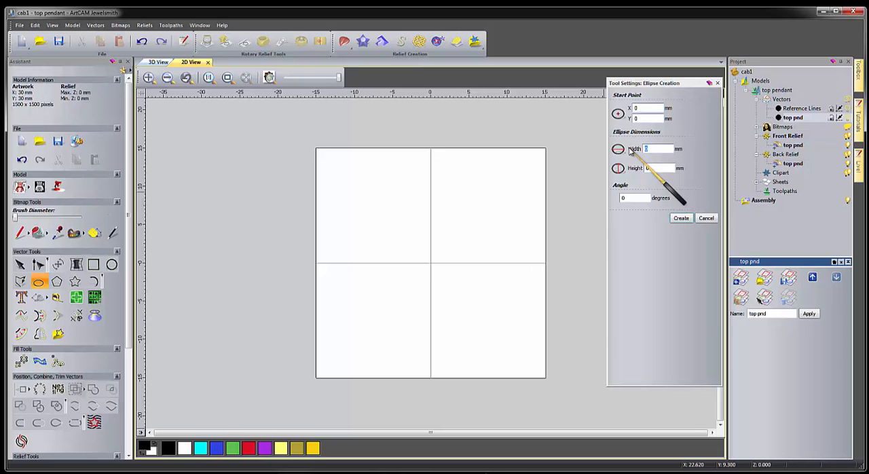
pyautogui.write('11')
pyautogui.press('Tab')
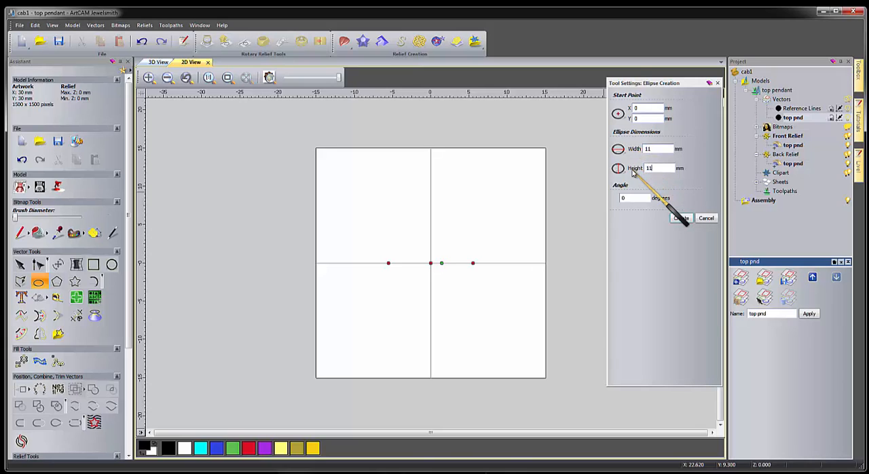
pyautogui.click(681, 218)
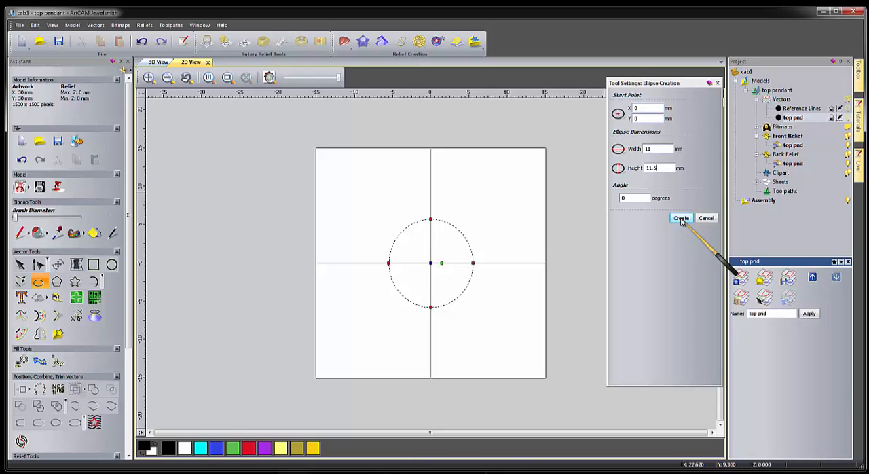
pyautogui.click(681, 220)
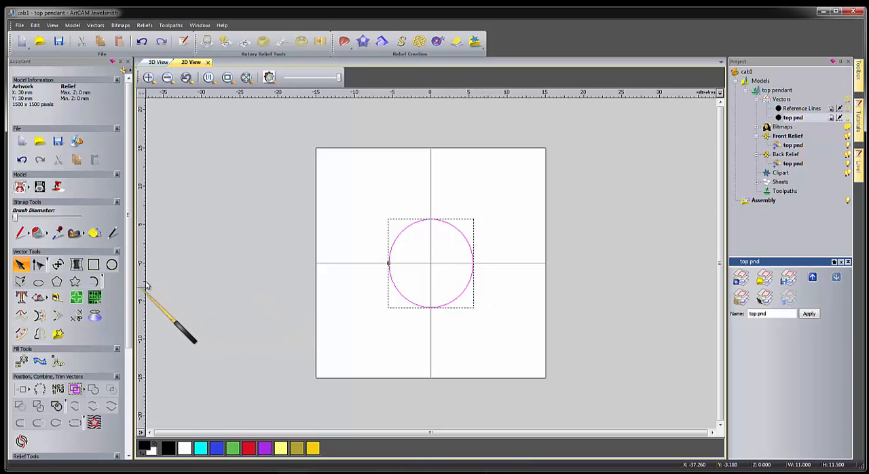
# Create a 13 mm by 13 mm rectangle centred at X 0, Y 0 and rotated 45 degrees.
pyautogui.click(93, 265)
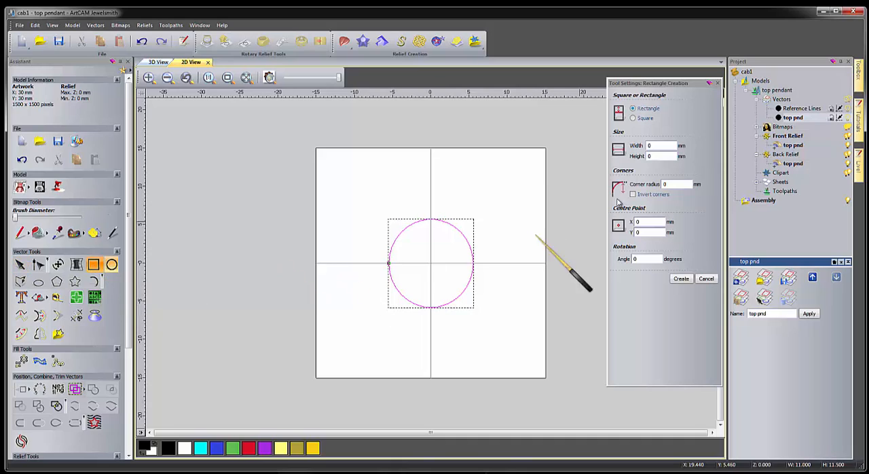
pyautogui.click(633, 118)
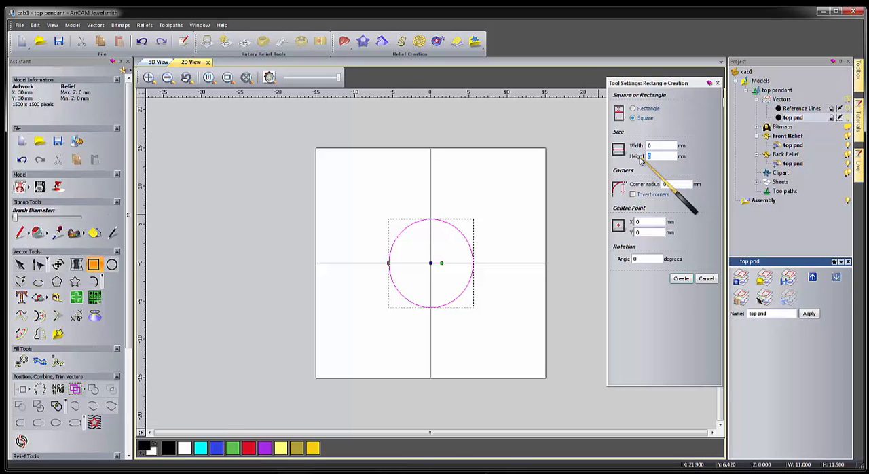
pyautogui.write('13')
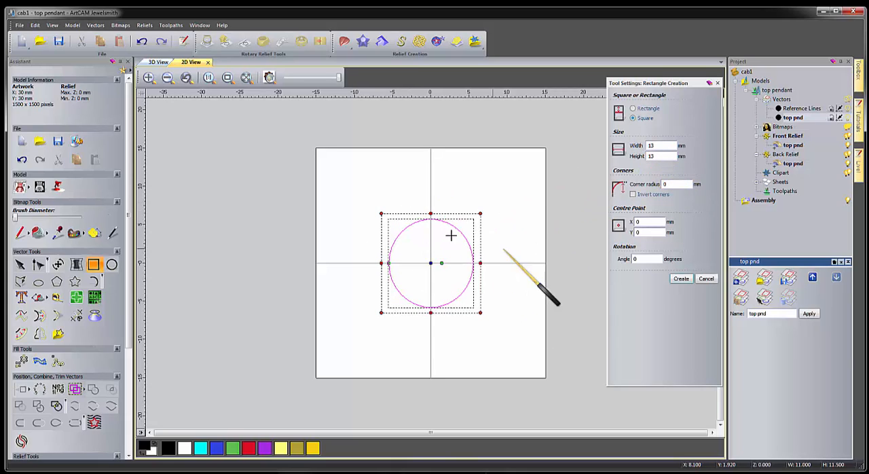
pyautogui.click(633, 109)
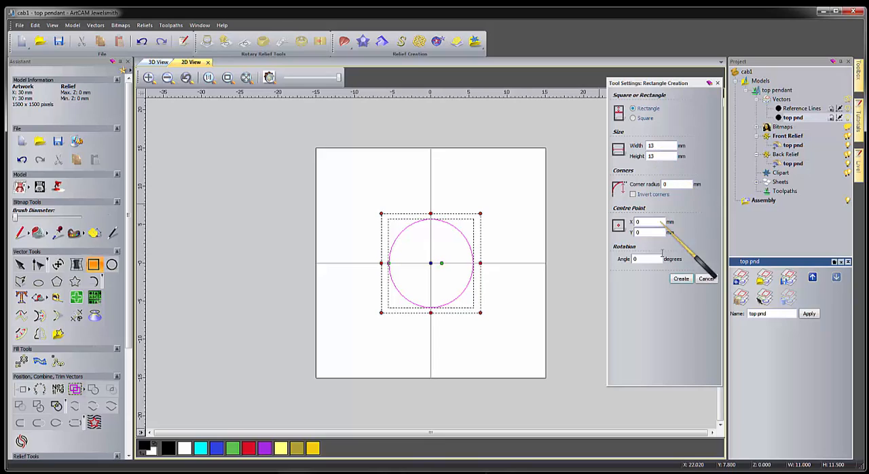
pyautogui.moveTo(643, 259); pyautogui.dragTo(625, 261)
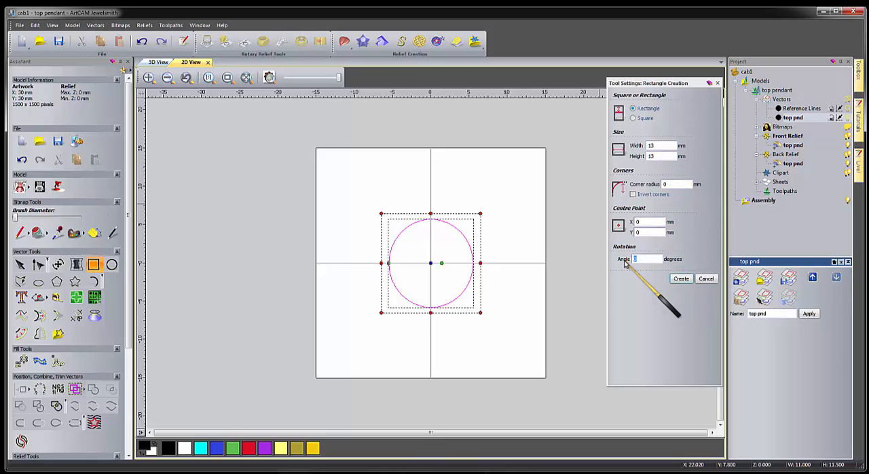
pyautogui.write('45')
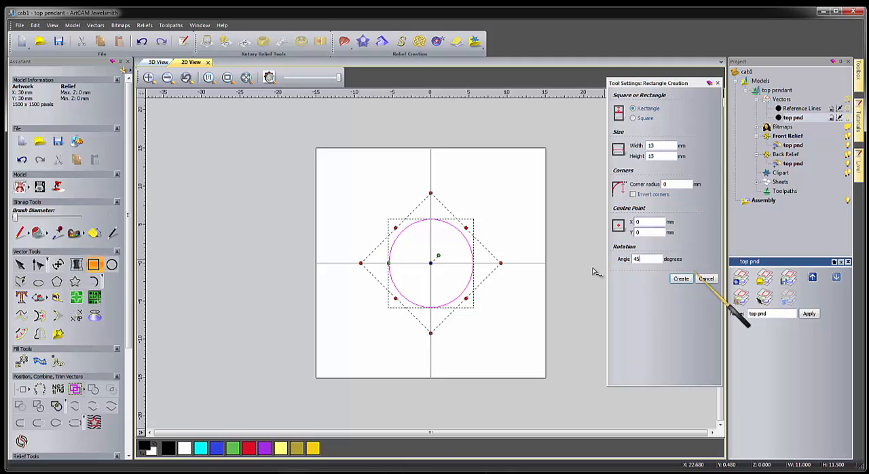
pyautogui.press('Return')
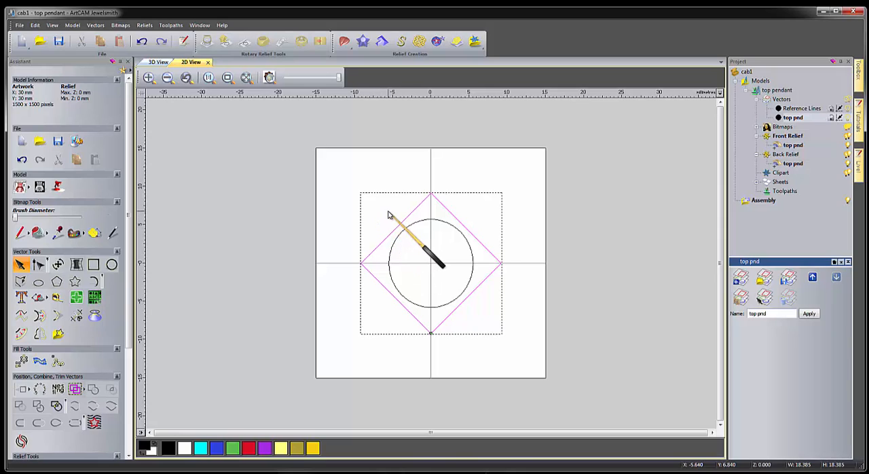
# Node-edit the ellipse's upper-left quarter, extending both of its curve handles until the curve bulges out to the rotated square's side.
pyautogui.click(409, 228)
pyautogui.click(410, 227)
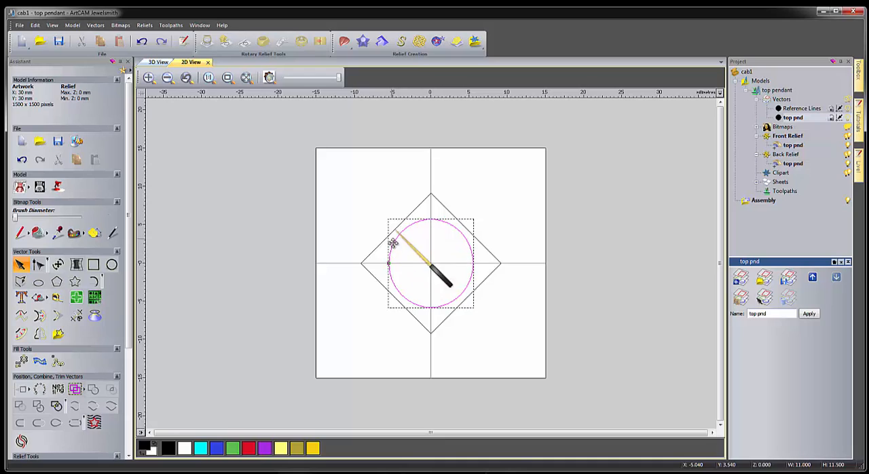
pyautogui.scroll(3, 412, 231)
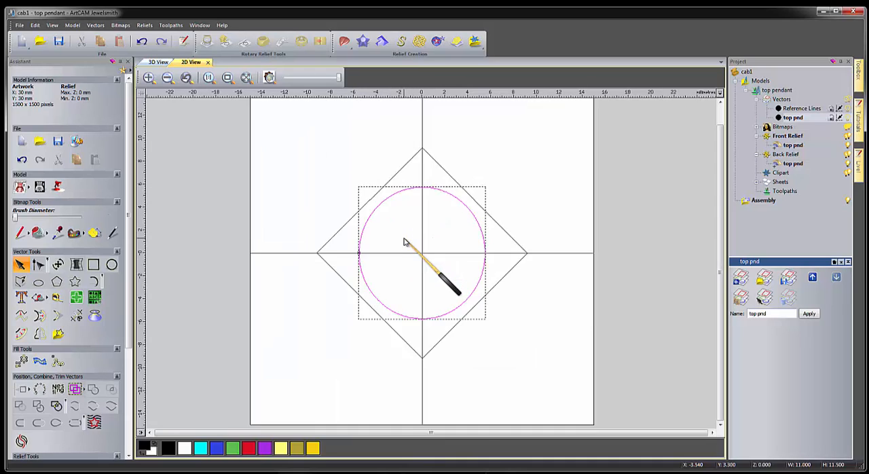
pyautogui.scroll(-2, 408, 210)
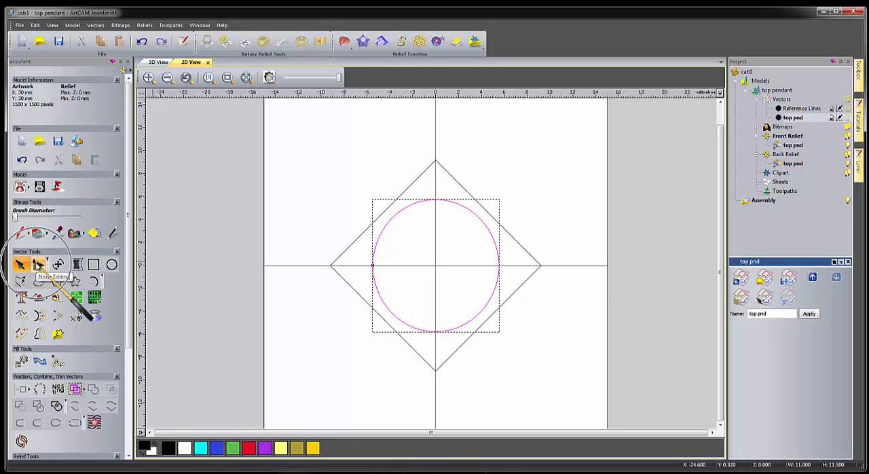
pyautogui.click(38, 265)
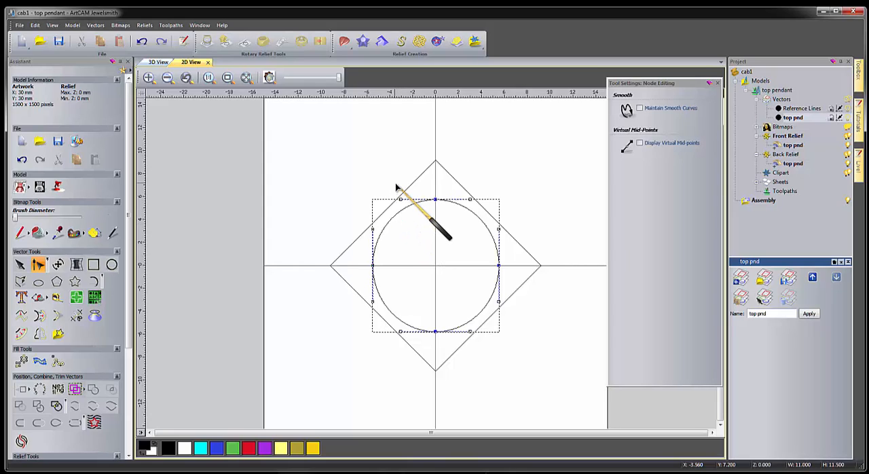
pyautogui.moveTo(392, 182); pyautogui.dragTo(416, 228)
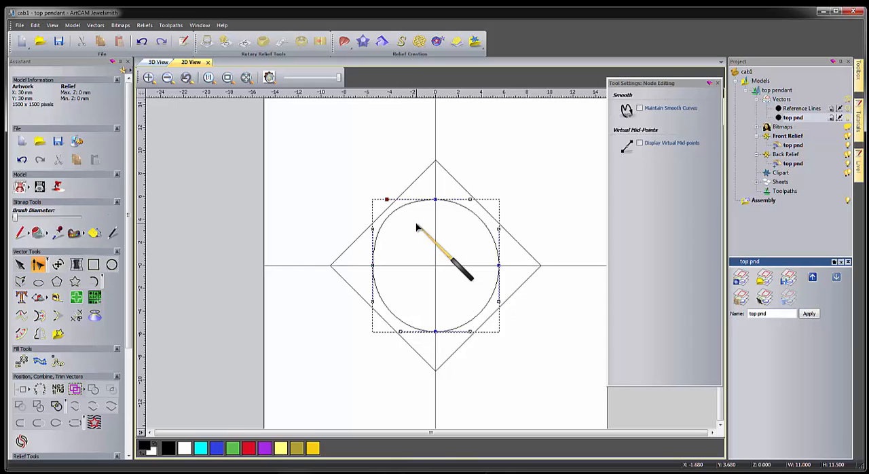
pyautogui.moveTo(351, 213); pyautogui.dragTo(395, 252)
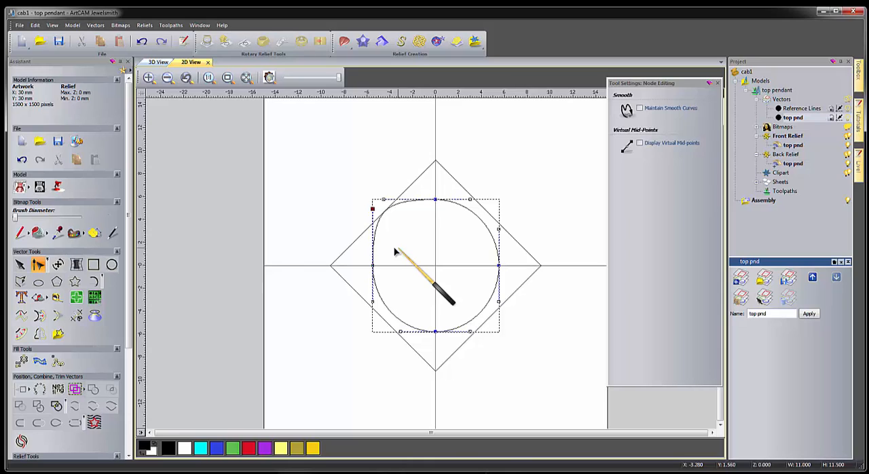
pyautogui.scroll(3, 386, 215)
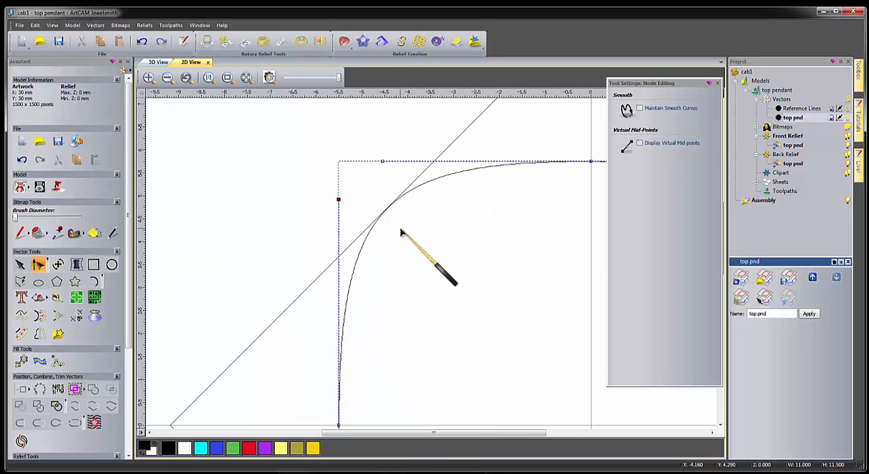
pyautogui.scroll(-5, 399, 231)
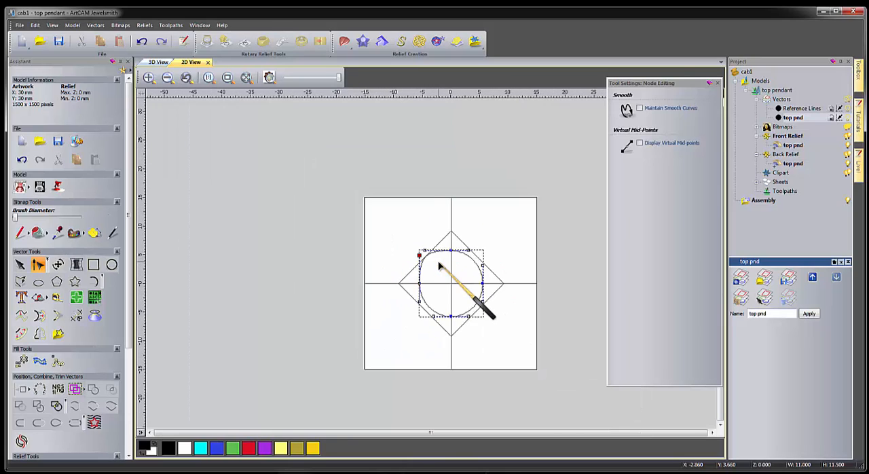
pyautogui.click(394, 265)
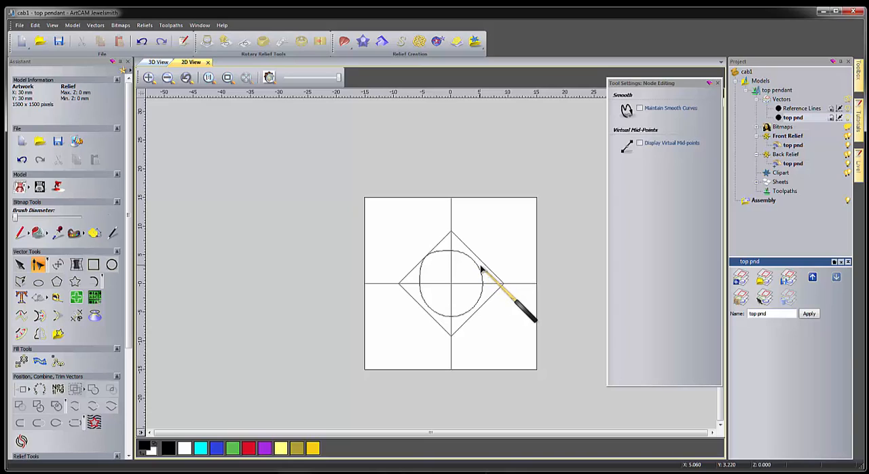
# Remove the ellipse's other three spans, keeping only the reshaped upper-left quarter curve.
pyautogui.click(480, 274)
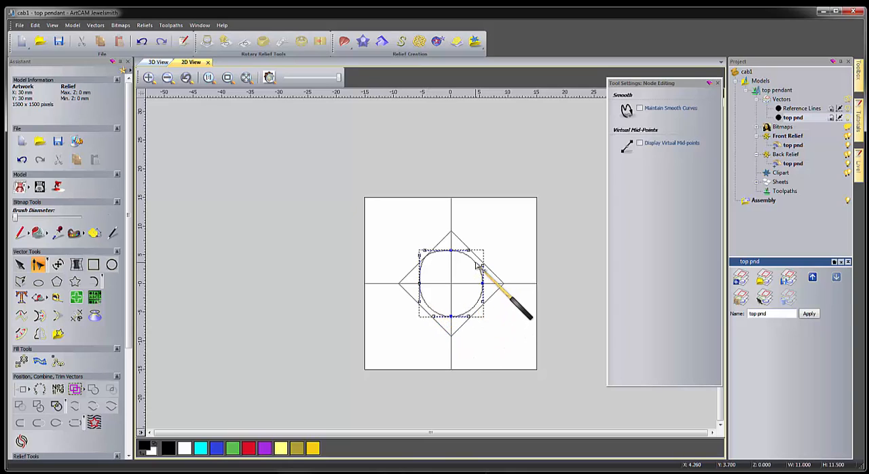
pyautogui.rightClick(426, 306)
pyautogui.click(446, 139)
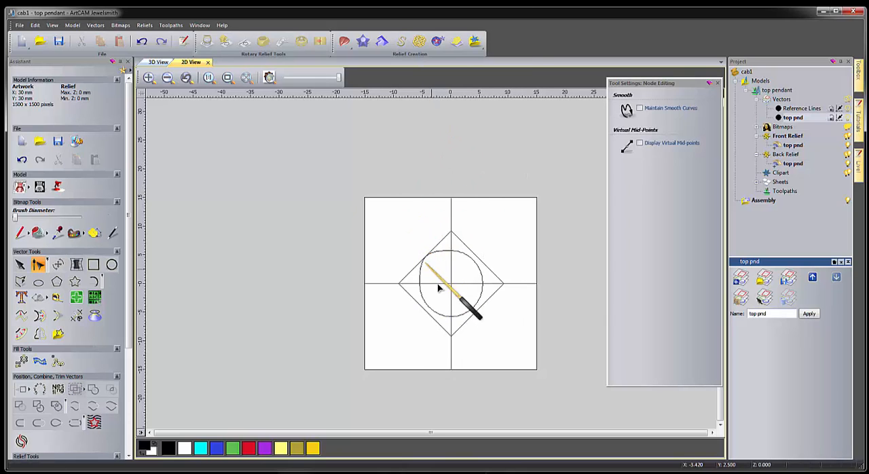
pyautogui.scroll(2, 437, 307)
pyautogui.click(405, 285)
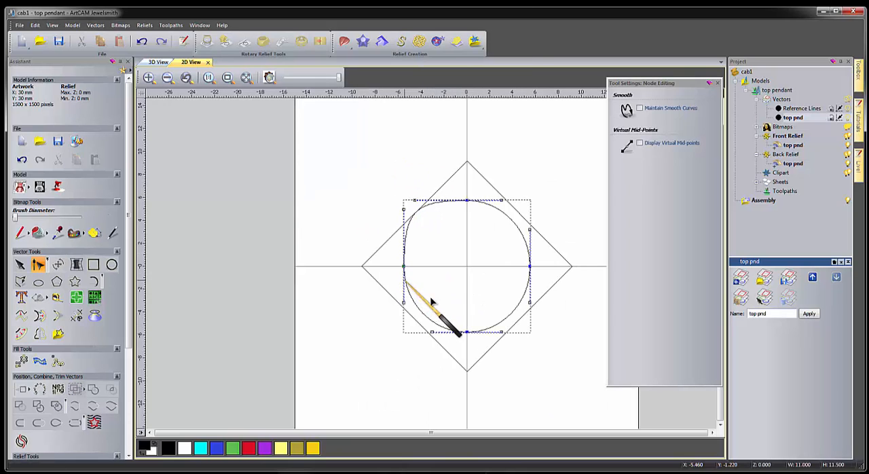
pyautogui.rightClick(519, 310)
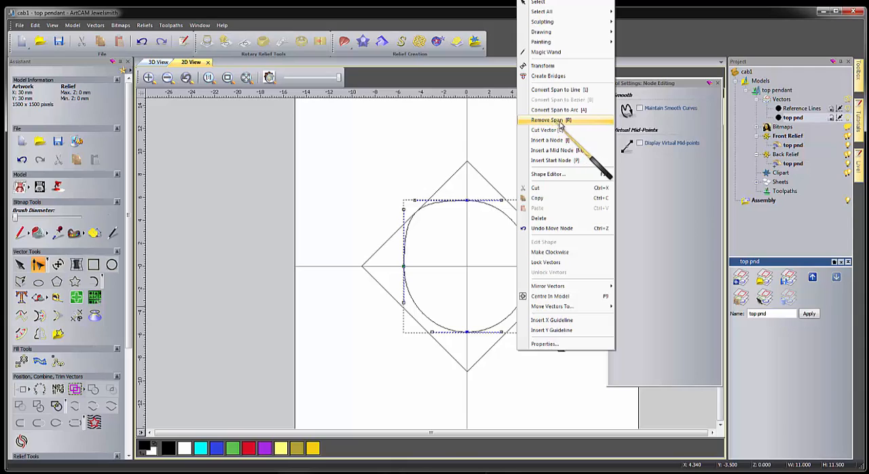
pyautogui.click(416, 315)
pyautogui.click(421, 315)
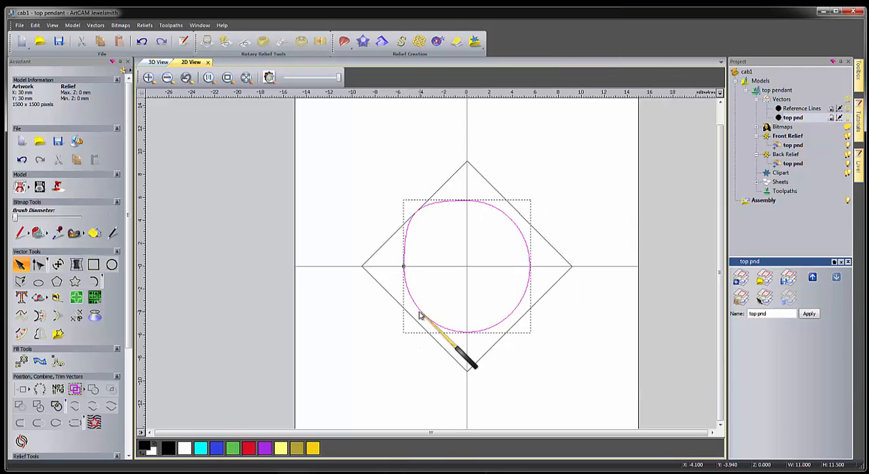
pyautogui.click(421, 313)
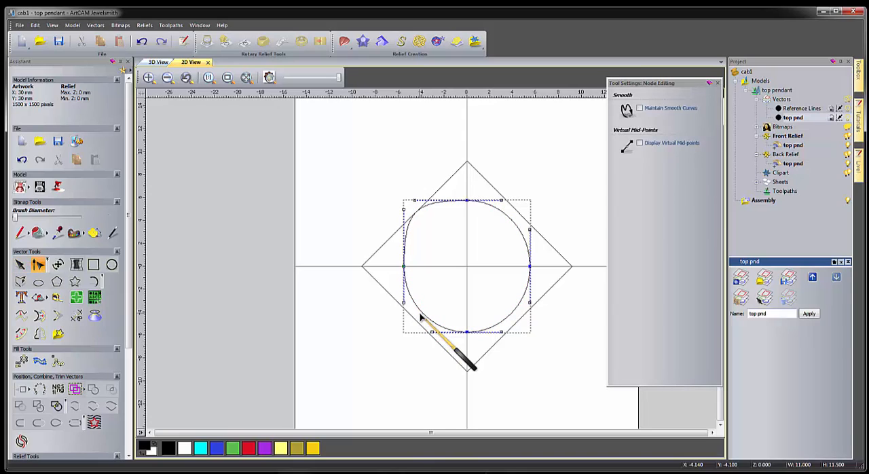
pyautogui.press('r')
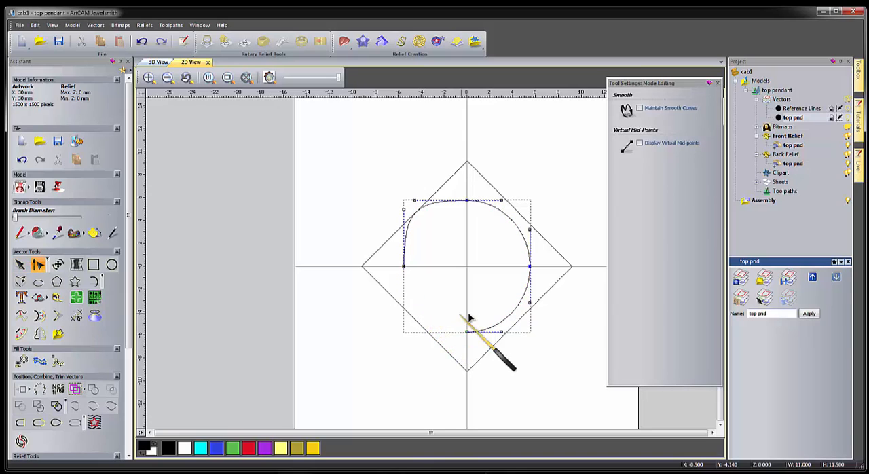
pyautogui.press('r')
pyautogui.press('r')
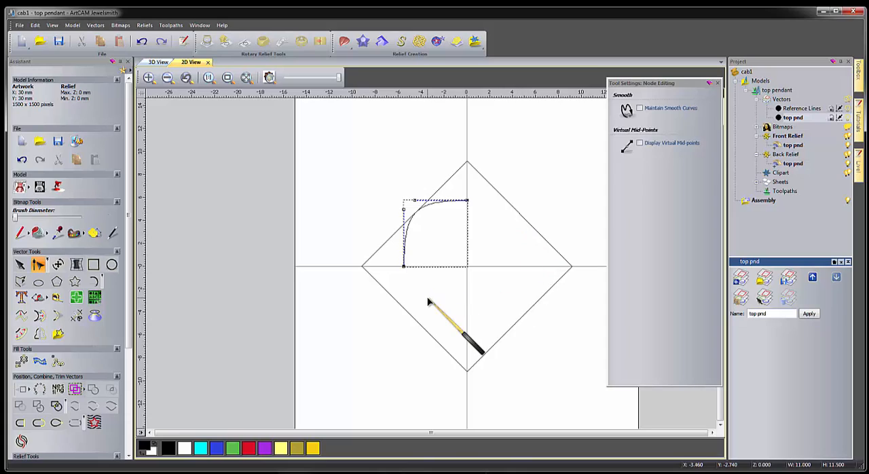
# Finish node editing and delete the rotated guide square.
pyautogui.press('n')
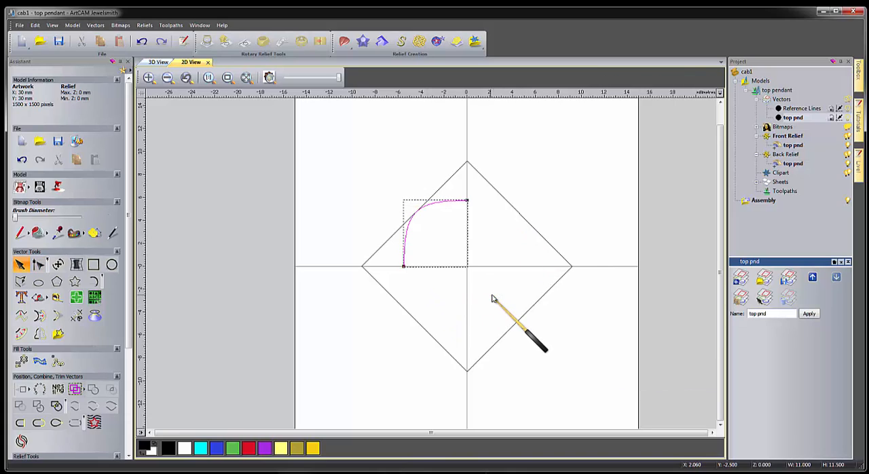
pyautogui.click(525, 221)
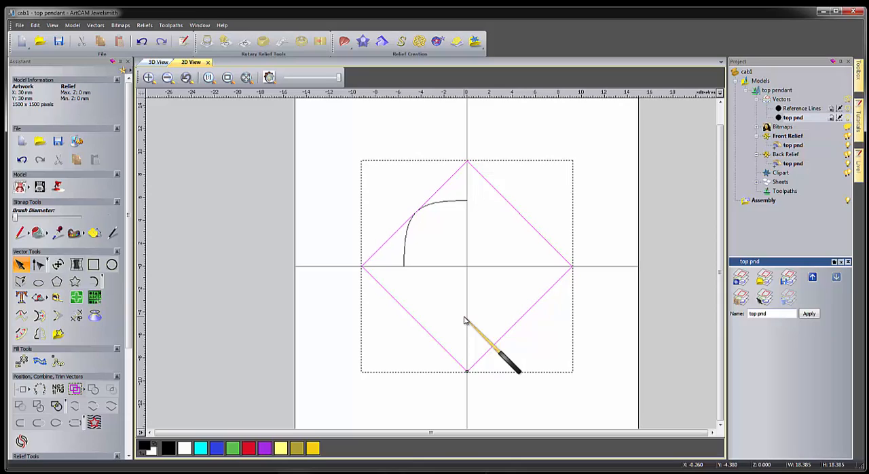
pyautogui.press('Delete')
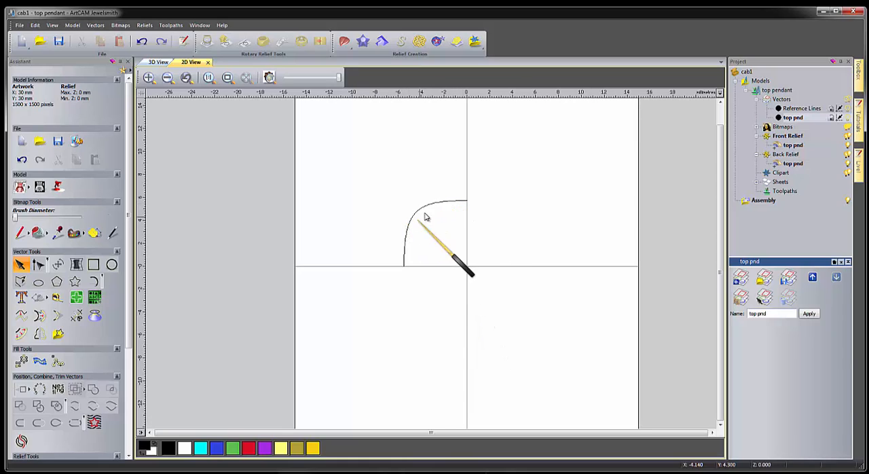
# Mirror a joined copy of the quarter curve to the right, and mirror the resulting half over the model to close the outline.
pyautogui.click(39, 335)
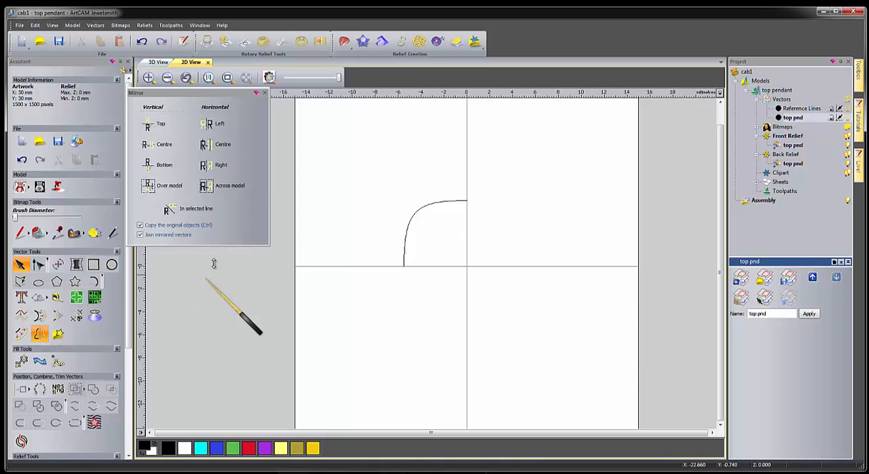
pyautogui.click(446, 204)
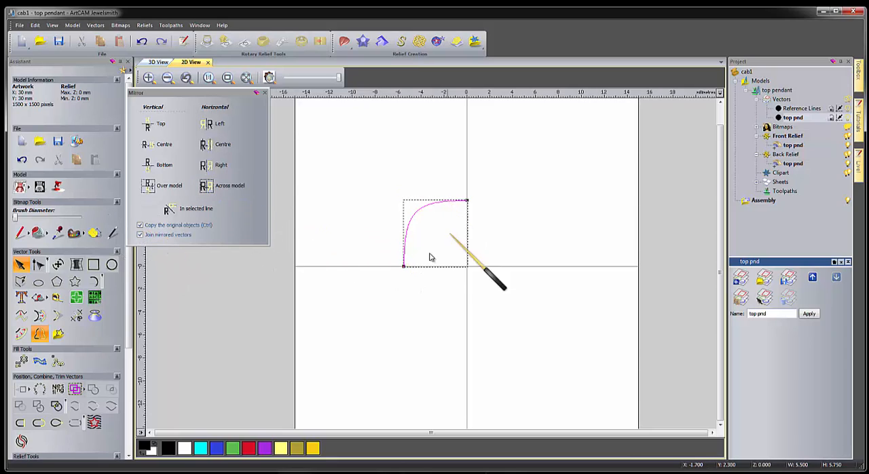
pyautogui.click(216, 168)
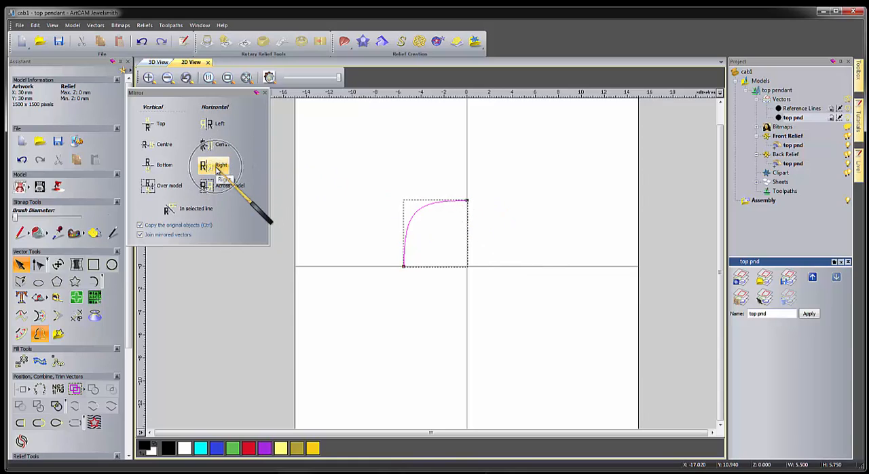
pyautogui.click(218, 169)
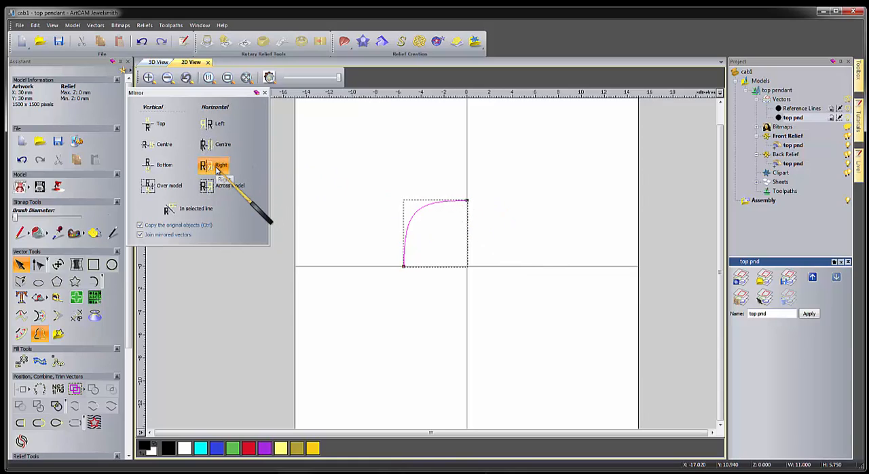
pyautogui.click(163, 191)
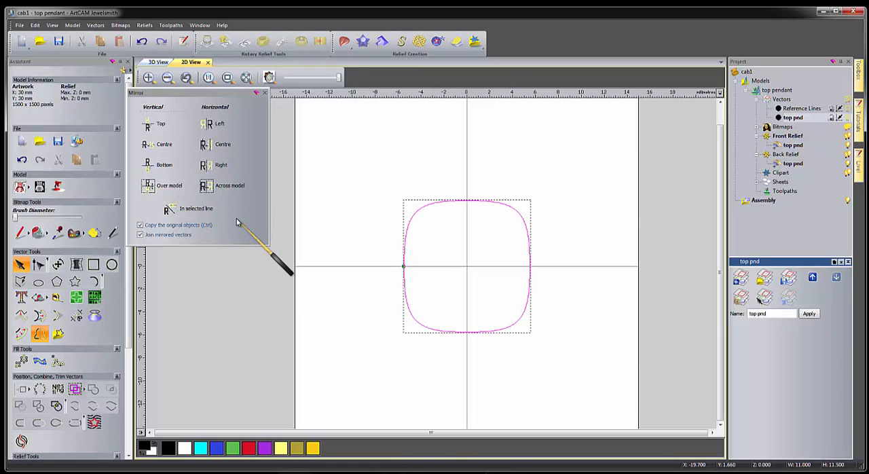
pyautogui.click(265, 92)
# Offset the closed cushion outline outwards by 0.5 mm with sharp corners, and offset the result outwards by another 0.5 mm.
pyautogui.click(420, 188)
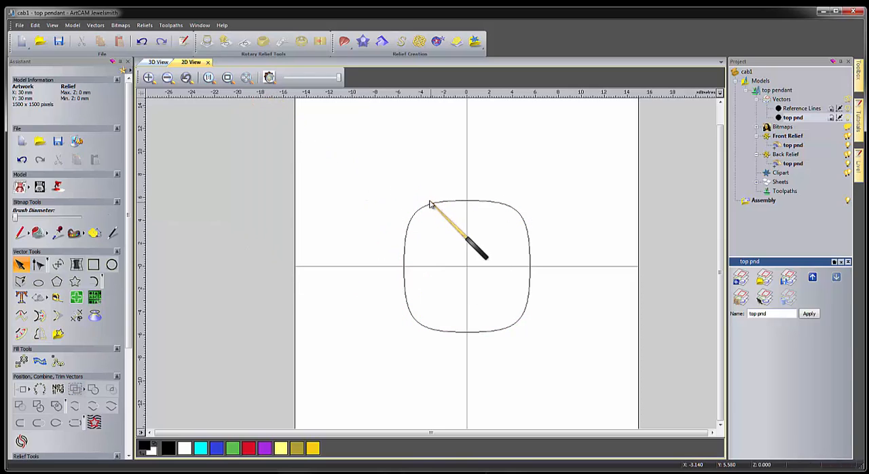
pyautogui.click(432, 205)
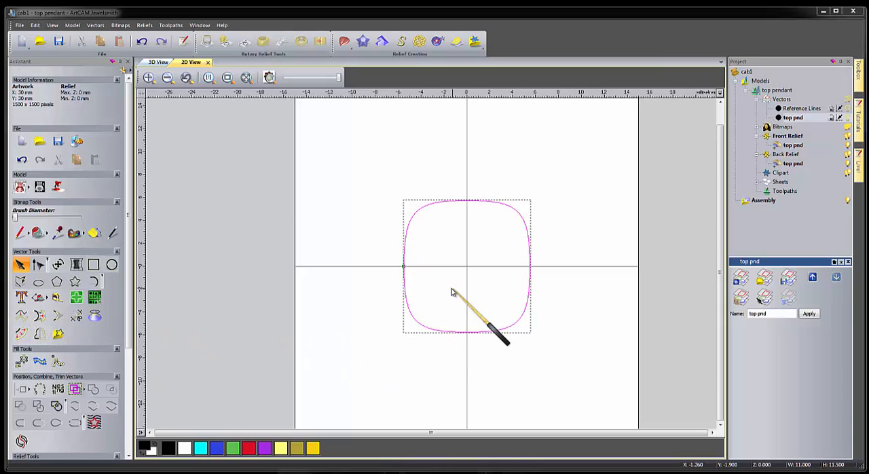
pyautogui.click(398, 247)
pyautogui.click(406, 247)
pyautogui.press('o')
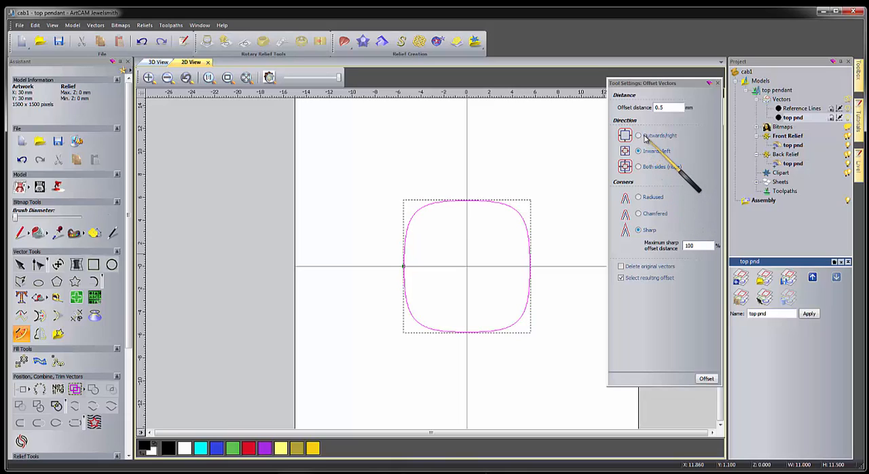
pyautogui.moveTo(679, 107); pyautogui.dragTo(647, 110)
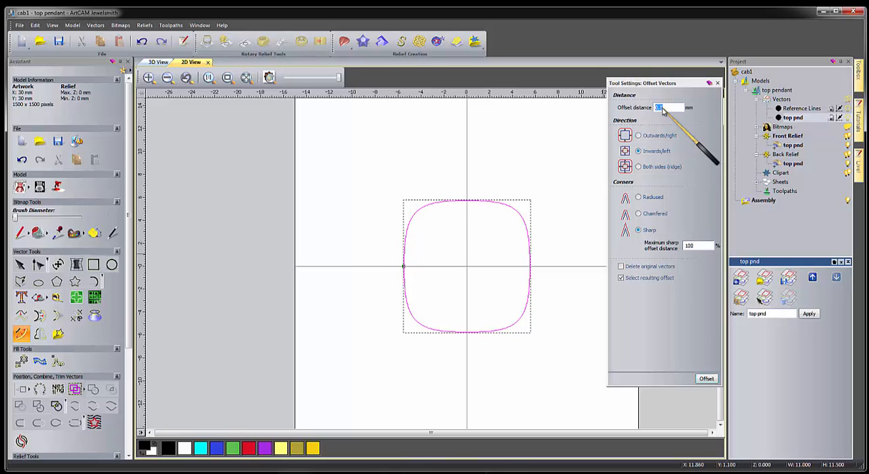
pyautogui.click(639, 136)
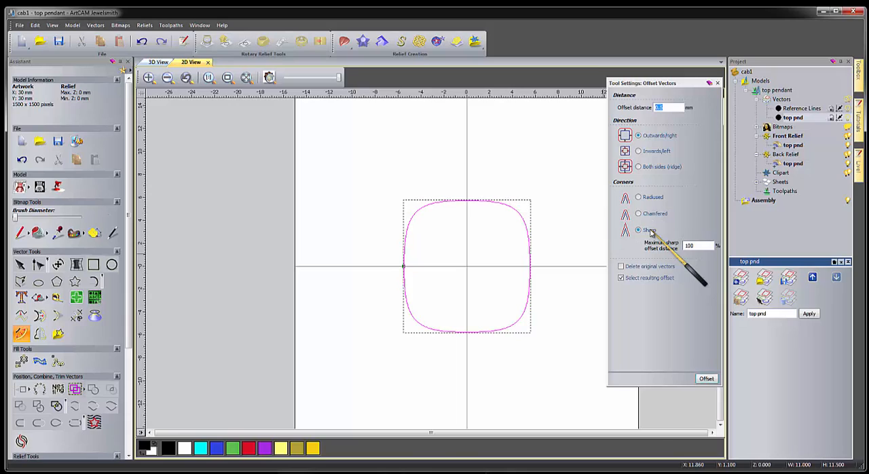
pyautogui.press('ctrl')
pyautogui.press('ctrl')
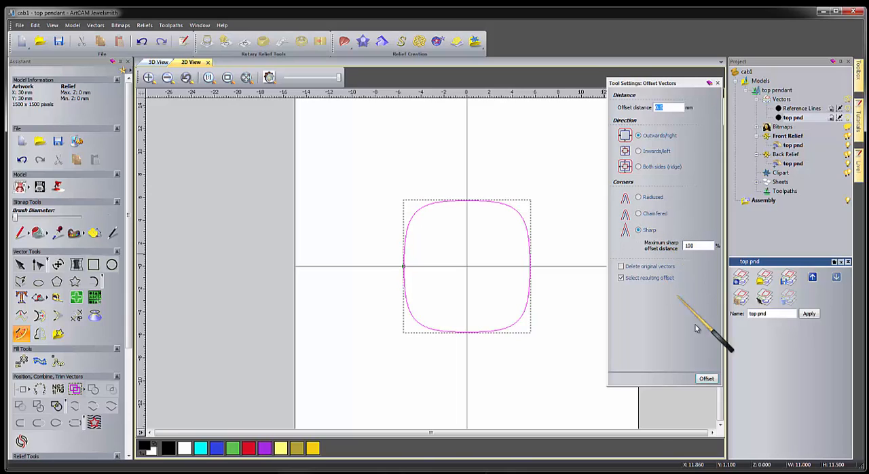
pyautogui.click(700, 380)
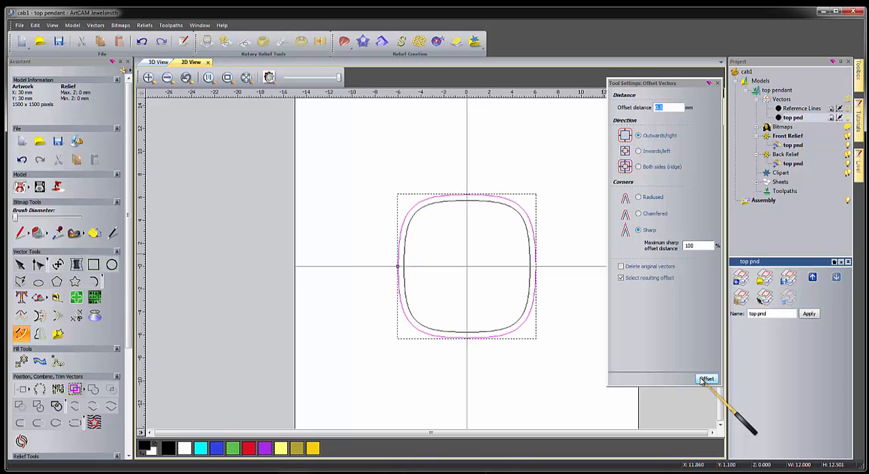
pyautogui.click(705, 379)
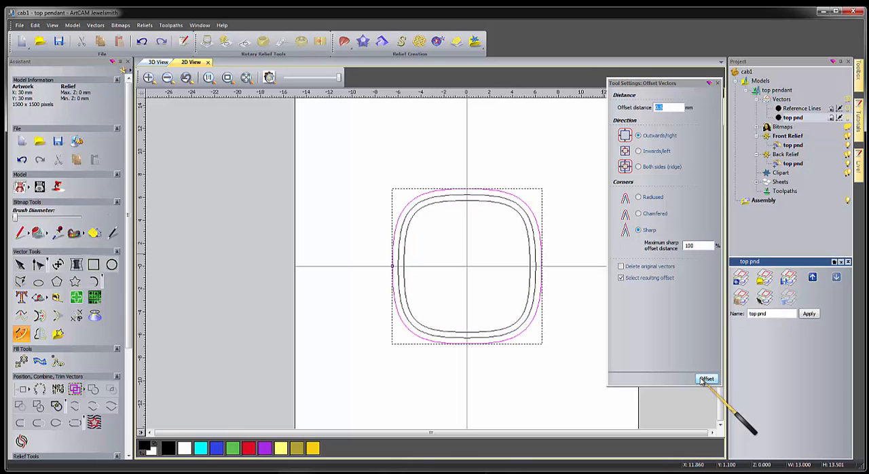
pyautogui.click(403, 182)
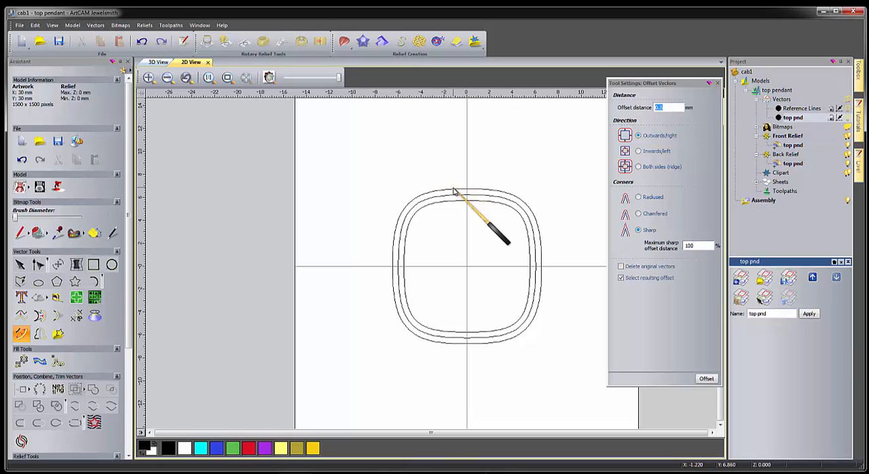
# Create a 1.45 mm diameter circle on the vertical centre line just above the outermost outline, at X 0, Y 8.02.
pyautogui.click(112, 265)
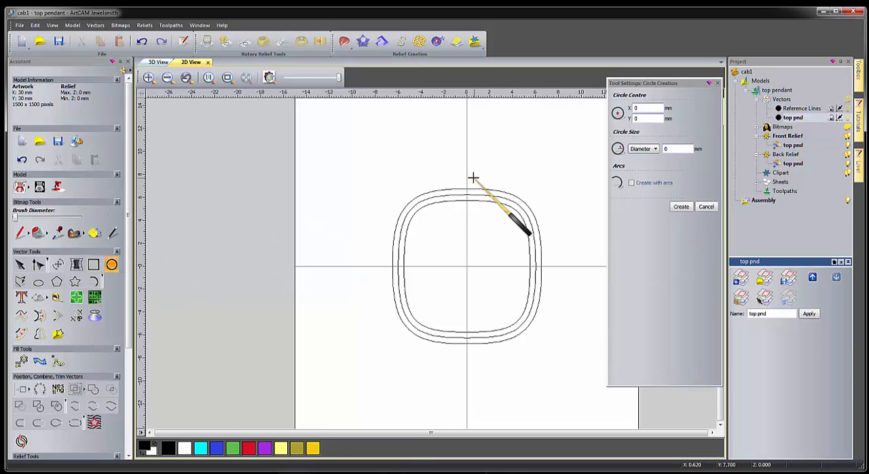
pyautogui.moveTo(474, 182); pyautogui.dragTo(477, 180)
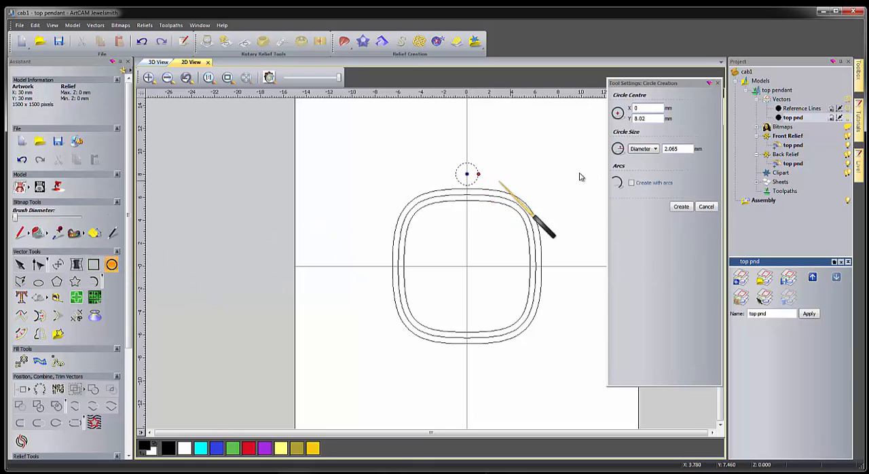
pyautogui.click(641, 150)
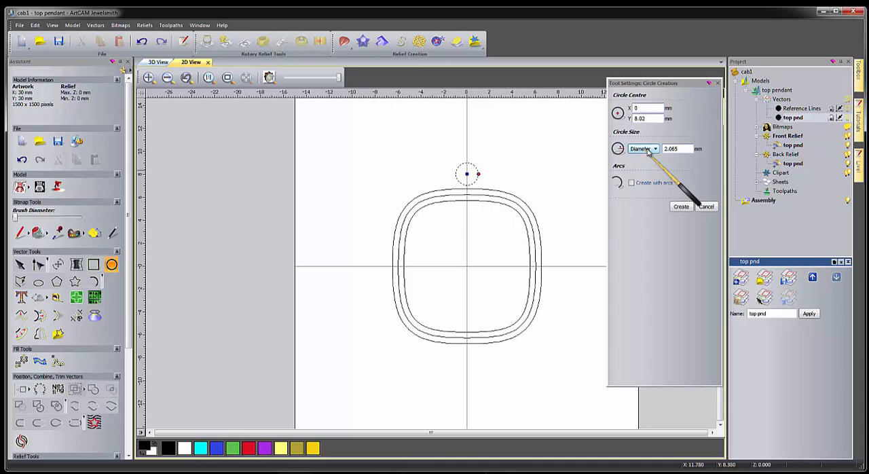
pyautogui.doubleClick(673, 148)
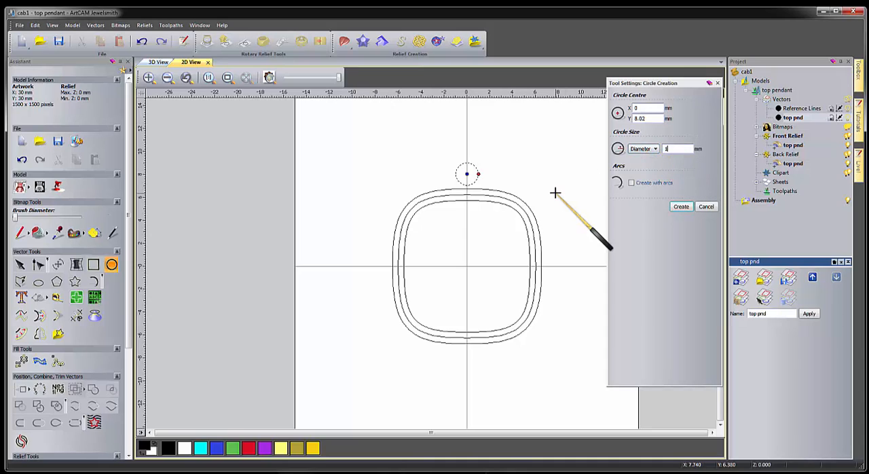
pyautogui.click(514, 183)
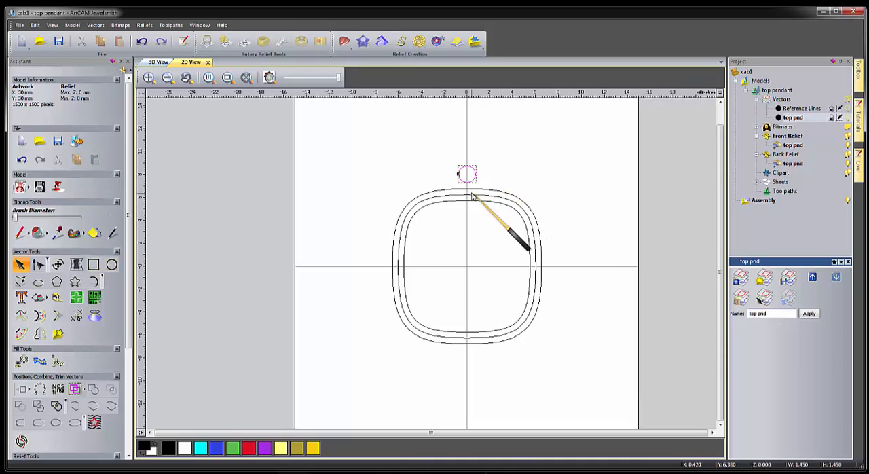
# Move the small circle straight down along the centre line, leaving only a narrow gap above the outermost outline.
pyautogui.scroll(3, 464, 191)
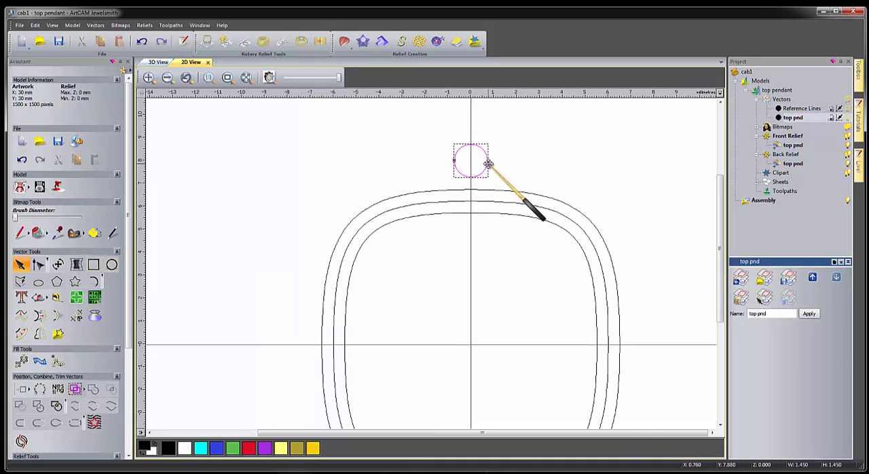
pyautogui.moveTo(488, 165); pyautogui.dragTo(487, 172)
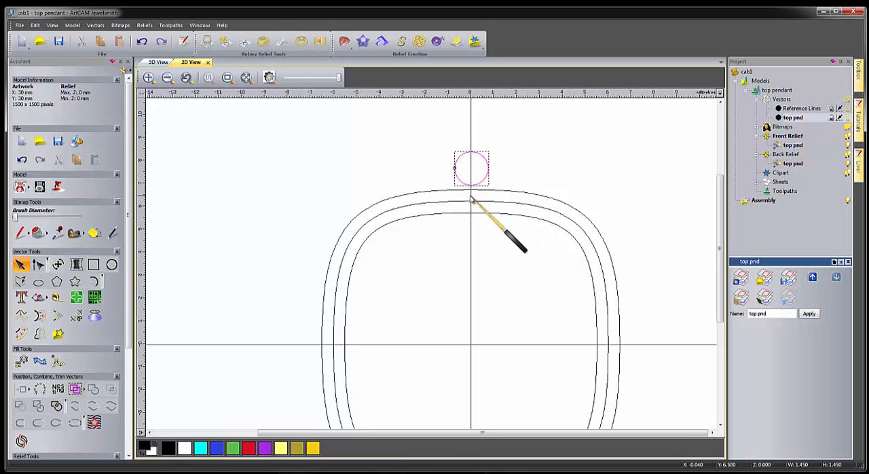
pyautogui.scroll(2, 470, 195)
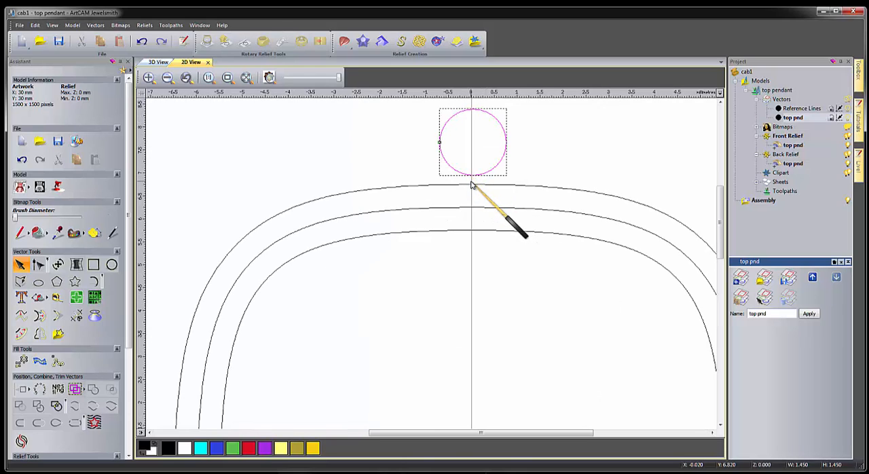
pyautogui.scroll(-2, 478, 184)
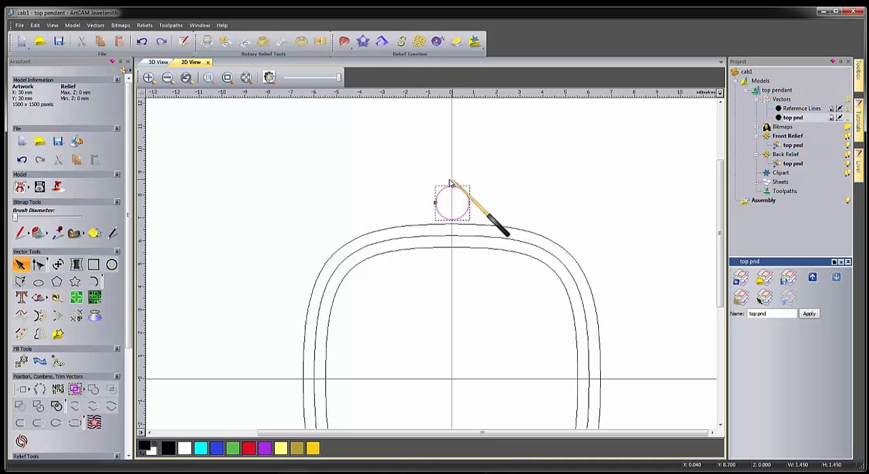
# Offset the outermost outline outwards by 0.8 mm twice in succession, so the new curves run through the circle's middle and top.
pyautogui.click(353, 239)
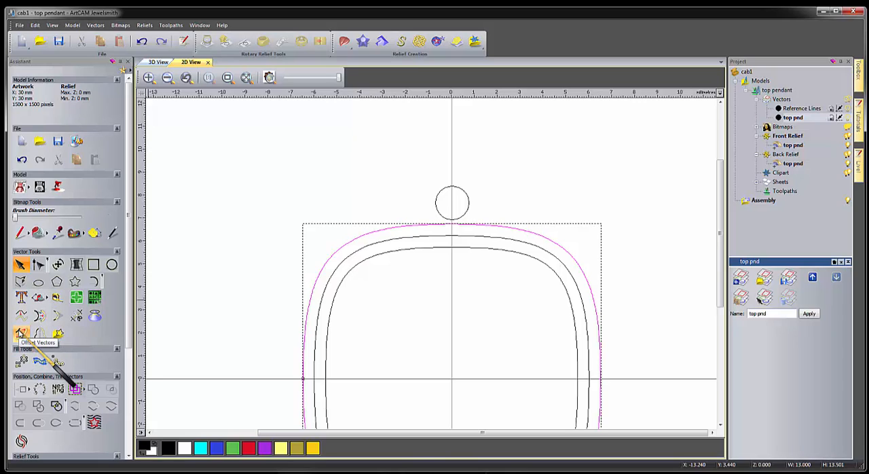
pyautogui.click(20, 333)
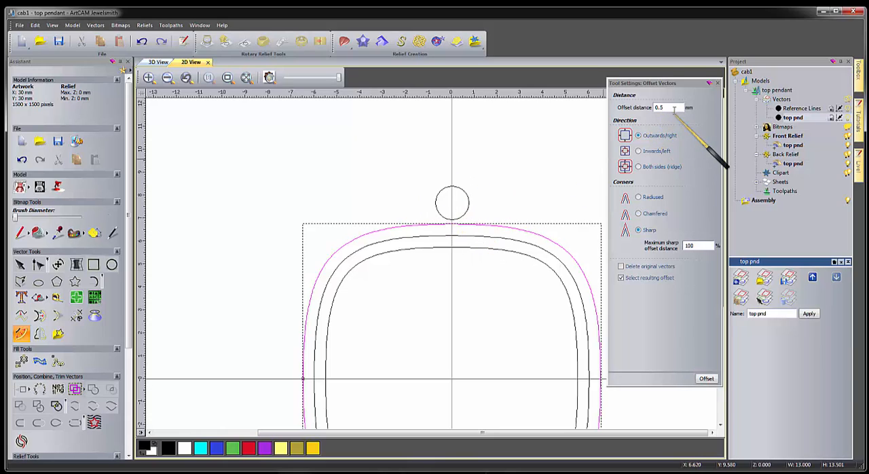
pyautogui.moveTo(675, 108); pyautogui.dragTo(655, 107)
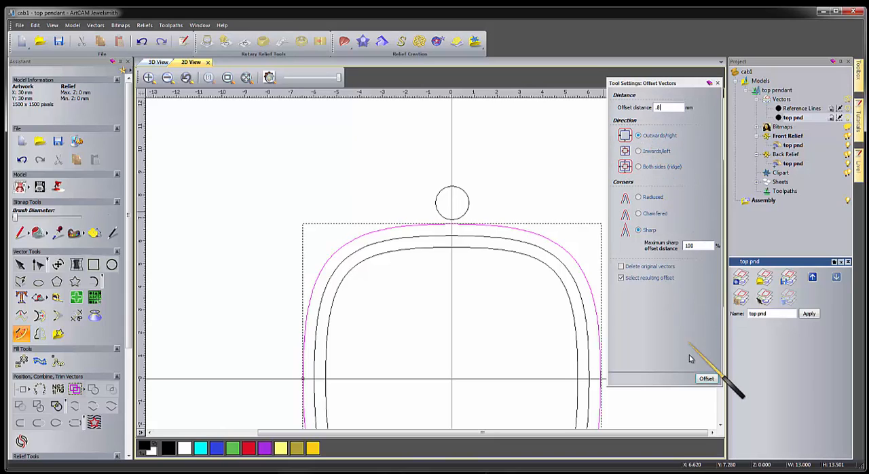
pyautogui.click(706, 379)
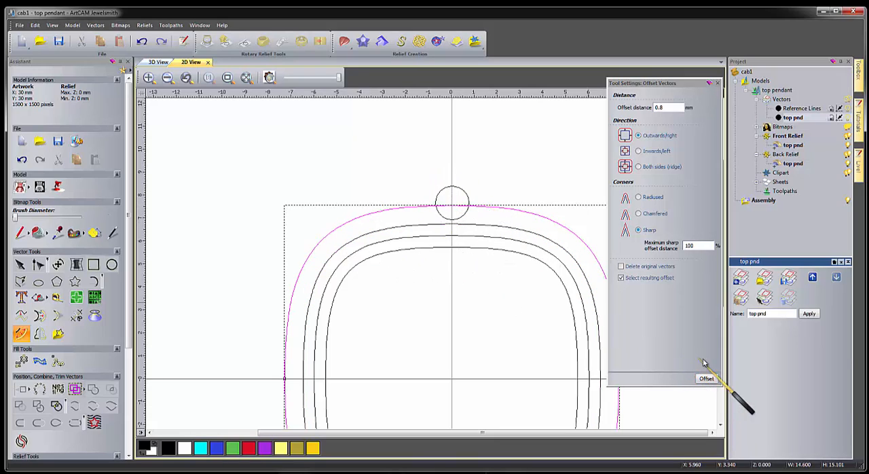
pyautogui.click(707, 379)
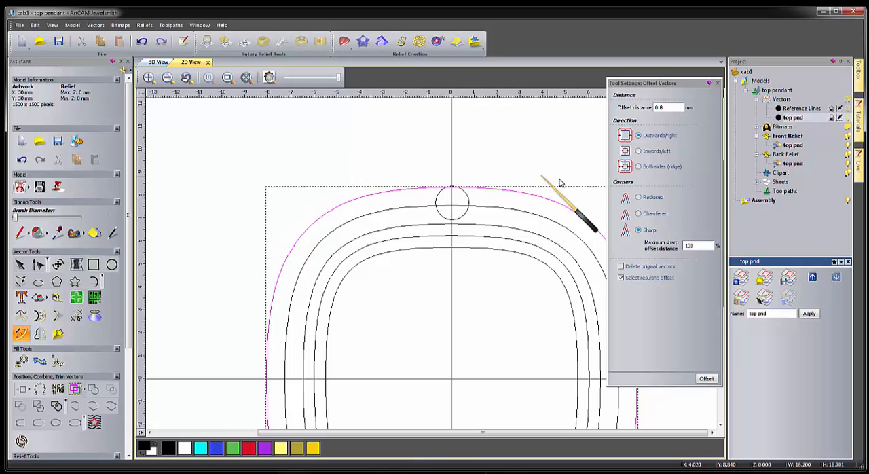
# Offset the newest outer outline outwards by 0.5 mm and finish offsetting.
pyautogui.click(662, 107)
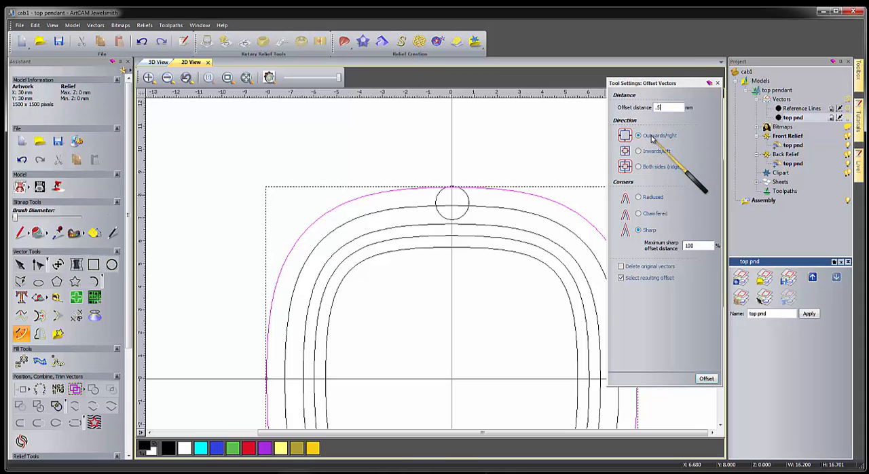
pyautogui.click(705, 379)
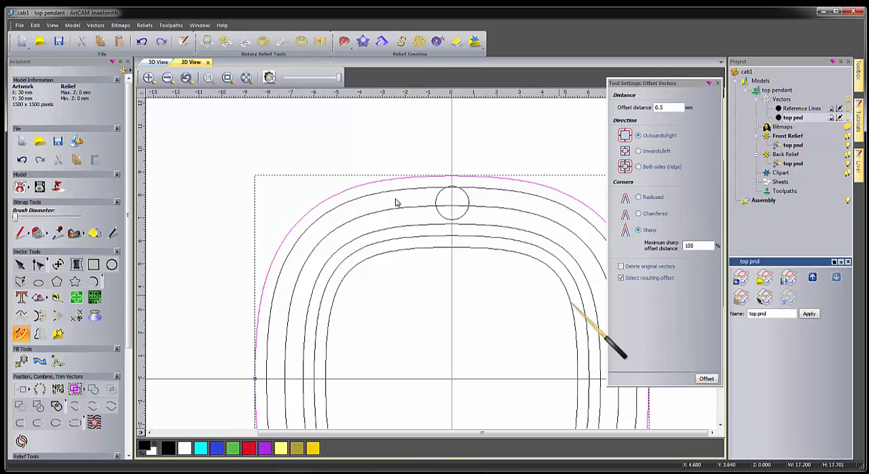
pyautogui.click(327, 135)
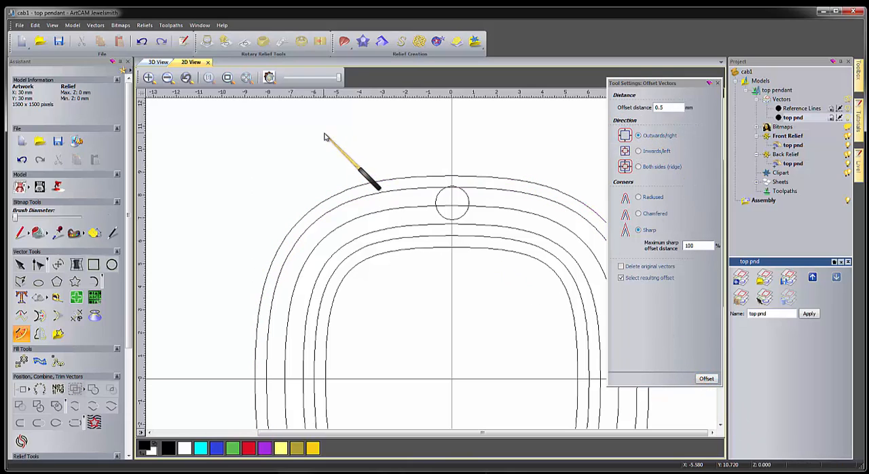
pyautogui.click(719, 84)
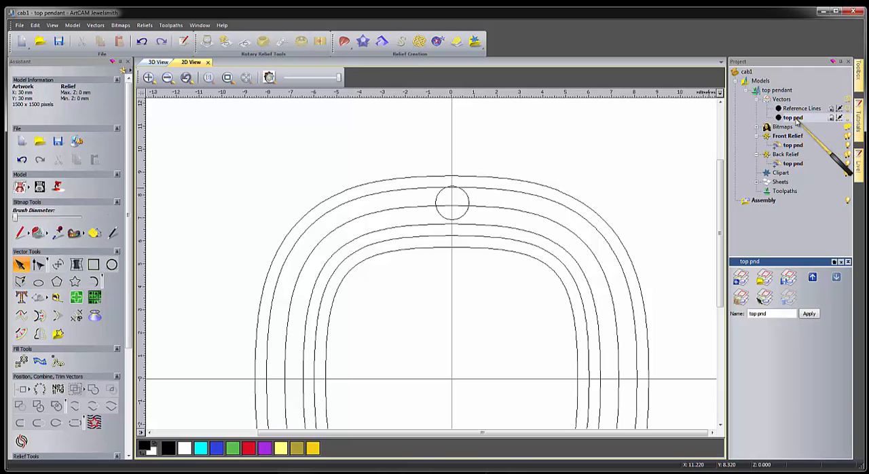
# Move the small circle off the outlines into the empty area beyond their upper-left corner, centred at about X -7.9, Y 10.
pyautogui.click(470, 197)
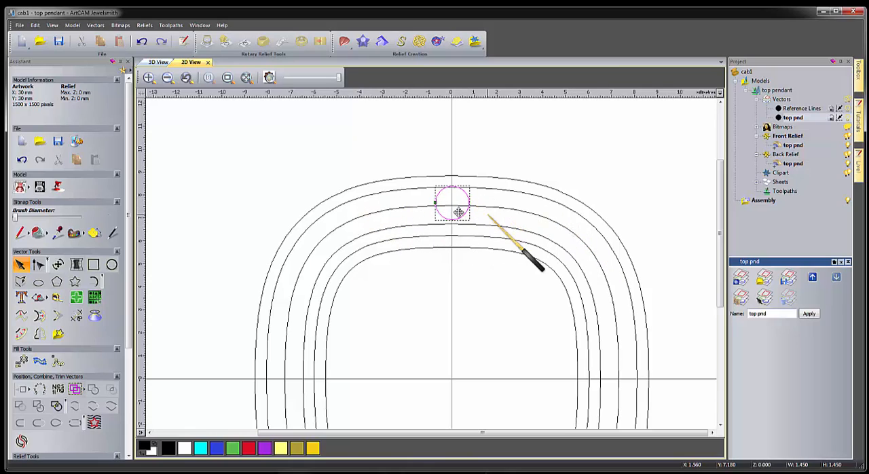
pyautogui.moveTo(466, 200); pyautogui.dragTo(283, 141)
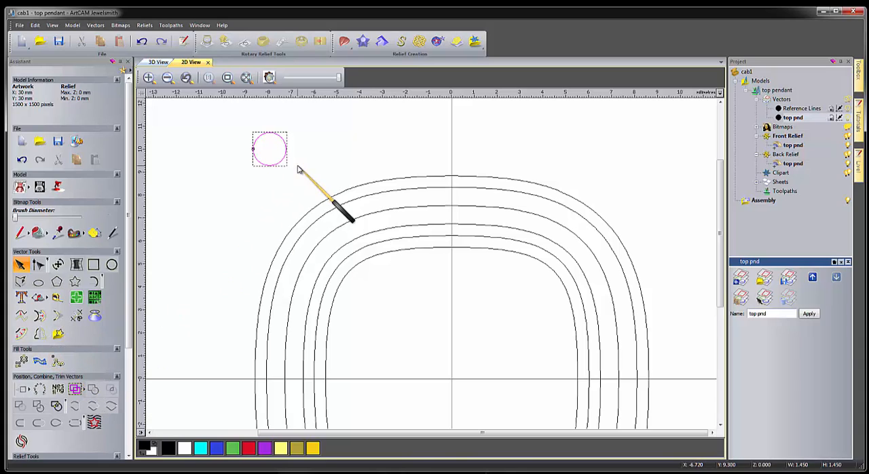
# Paste copies of the small circle along the third outline from the outside, using a 1.5 mm distance and even spacing.
pyautogui.click(380, 215)
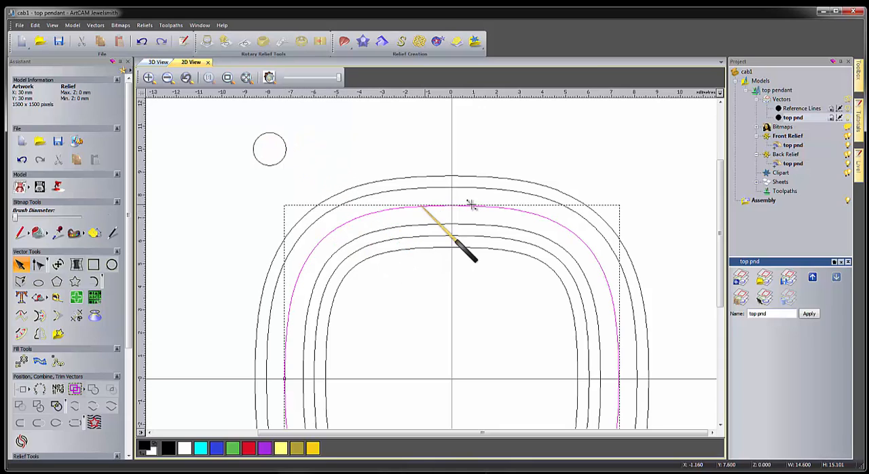
pyautogui.click(286, 149)
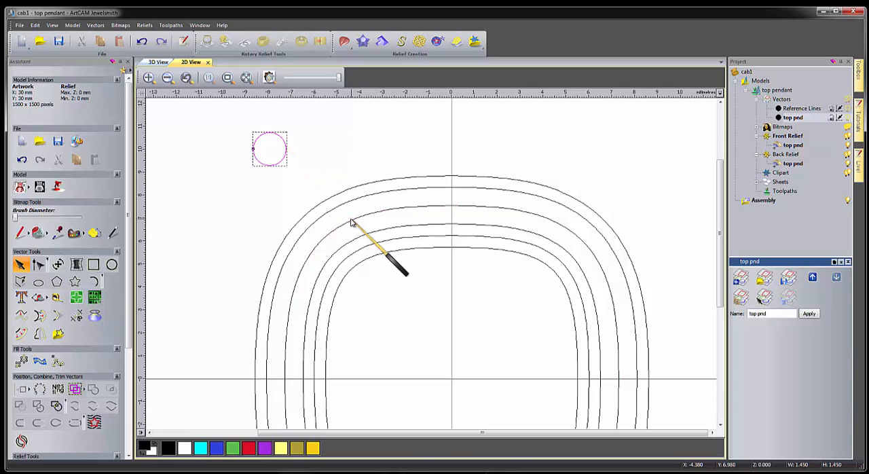
pyautogui.keyDown('shift'); pyautogui.click(373, 216); pyautogui.keyUp('shift')
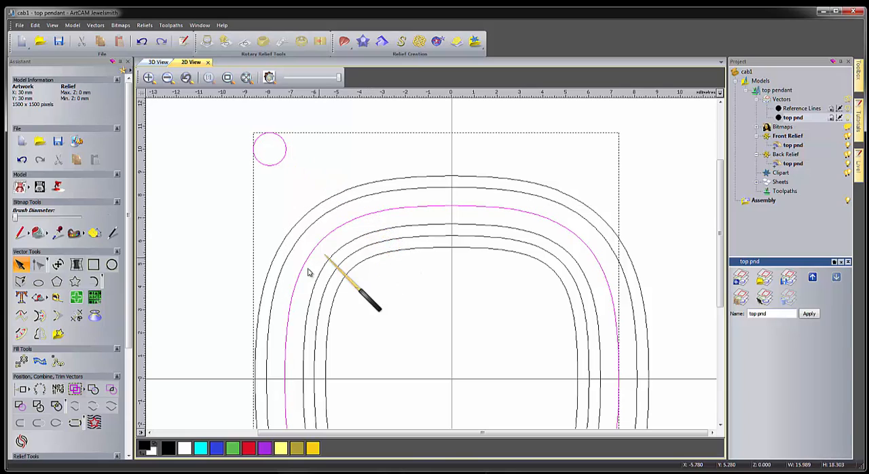
pyautogui.click(59, 362)
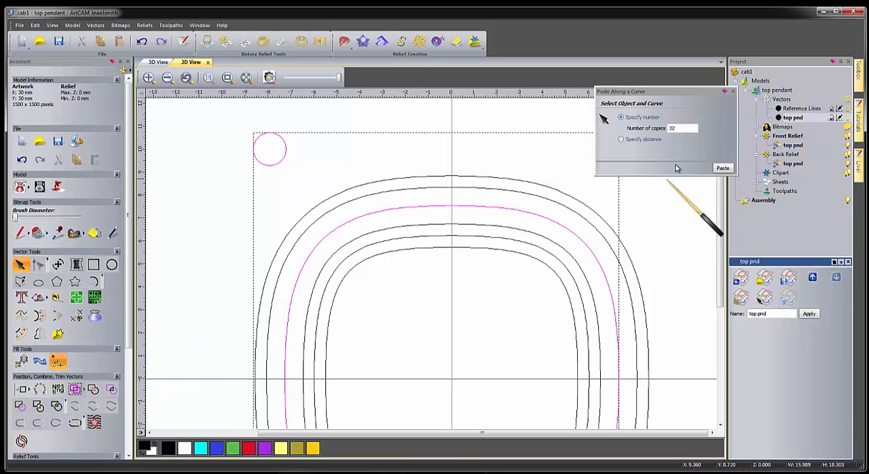
pyautogui.click(621, 139)
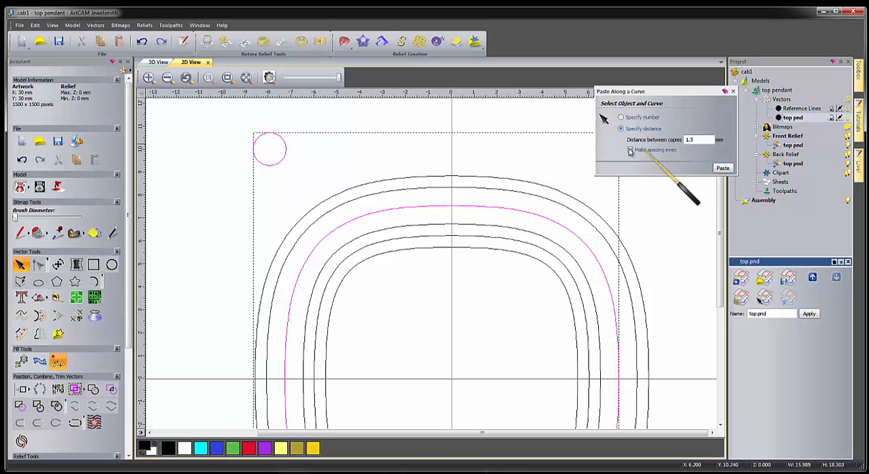
pyautogui.press('ctrl')
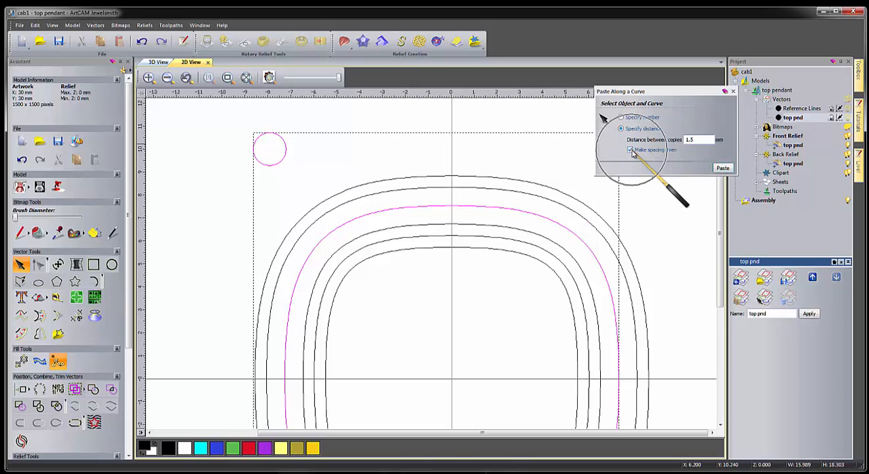
pyautogui.press('ctrl')
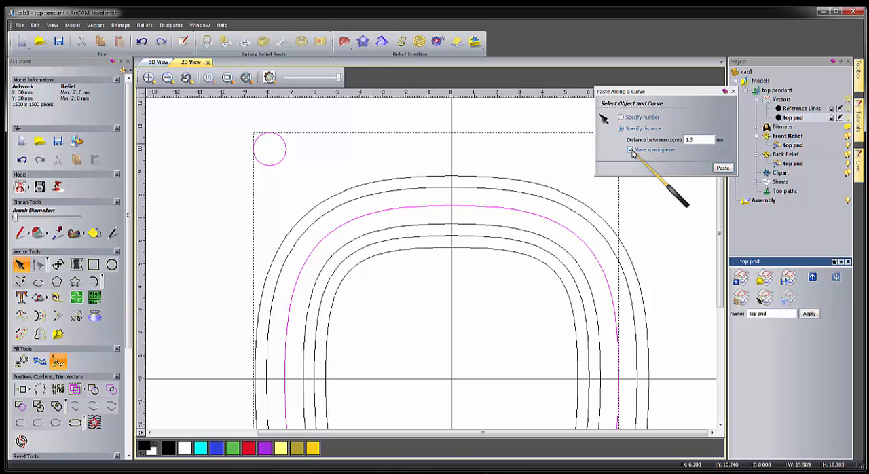
pyautogui.click(723, 168)
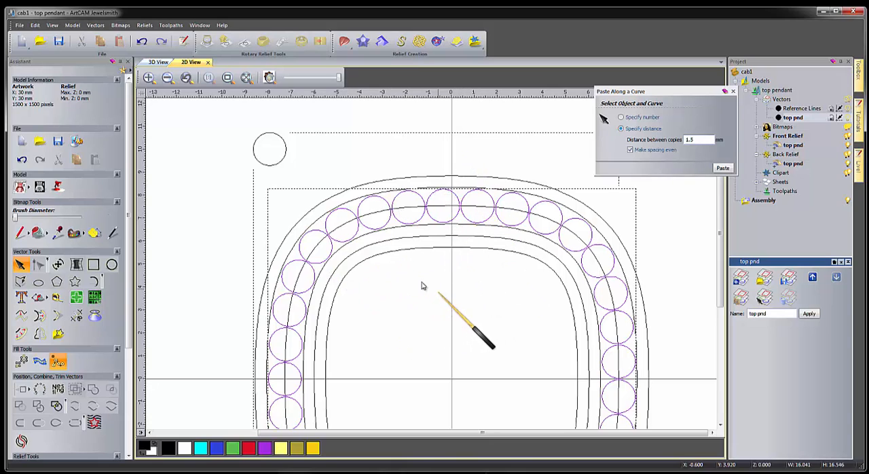
# Ungroup the pasted ring of circles to check their number in the properties, and delete all of them.
pyautogui.rightClick(420, 197)
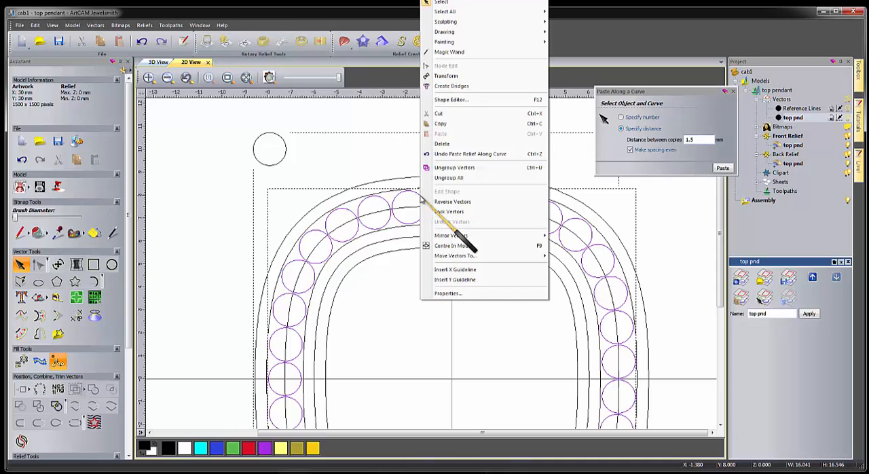
pyautogui.click(455, 168)
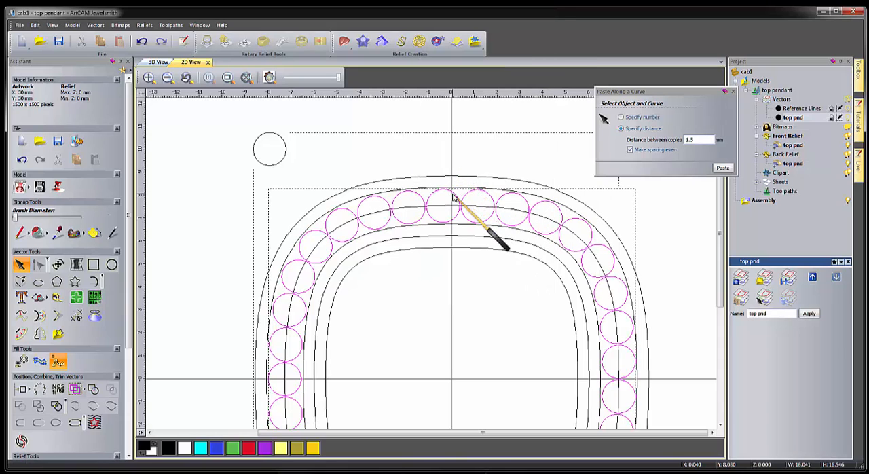
pyautogui.rightClick(453, 197)
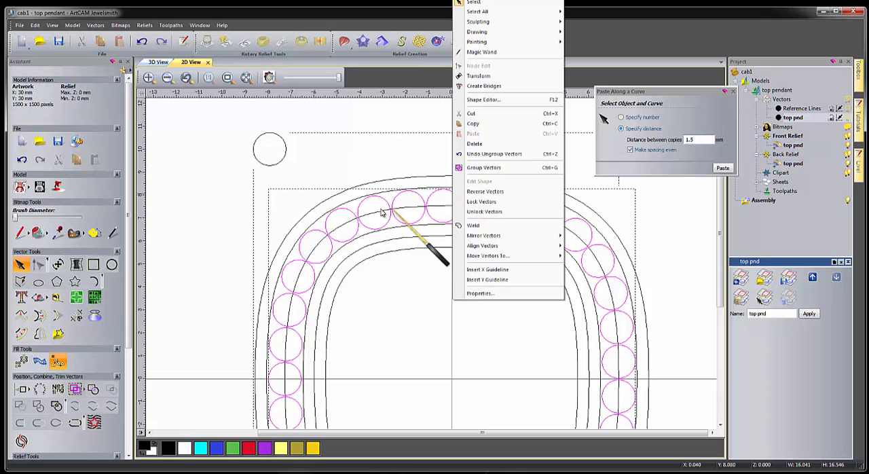
pyautogui.click(483, 294)
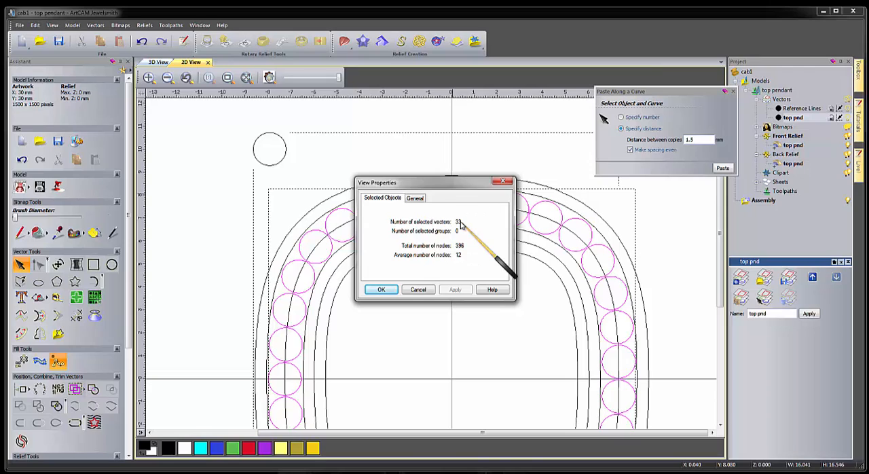
pyautogui.click(503, 181)
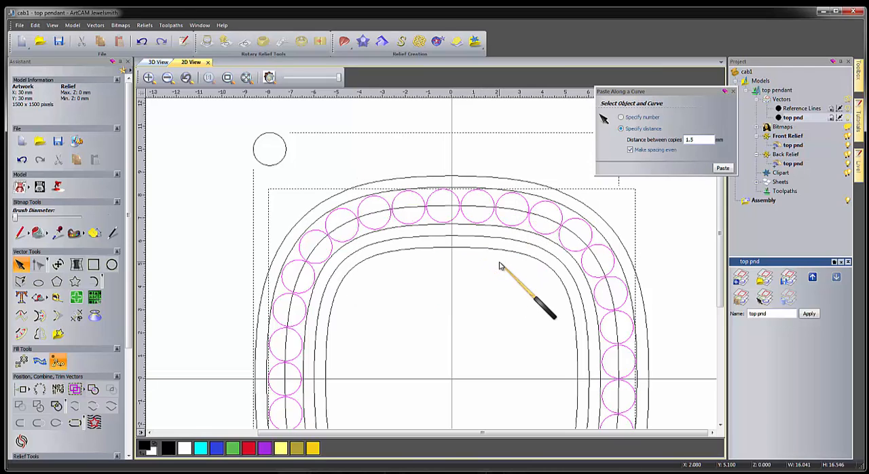
pyautogui.press('Delete')
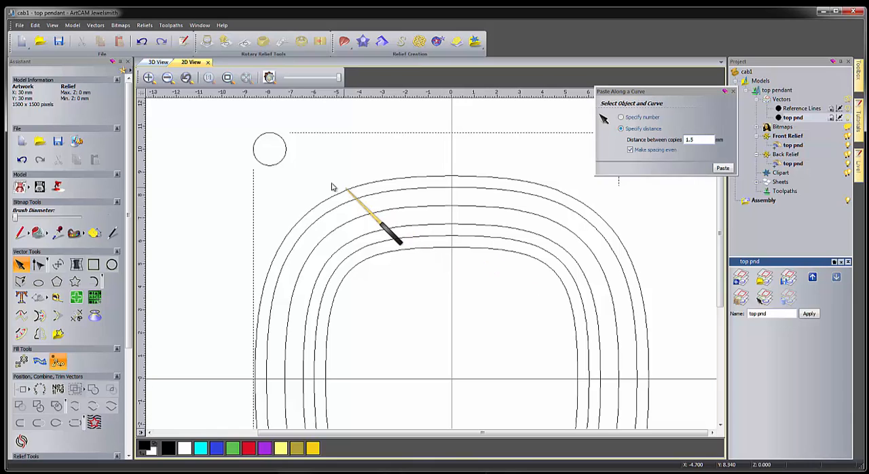
# Paste 32 copies of the small circle along the third outline from the outside and finish pasting along the curve.
pyautogui.click(287, 153)
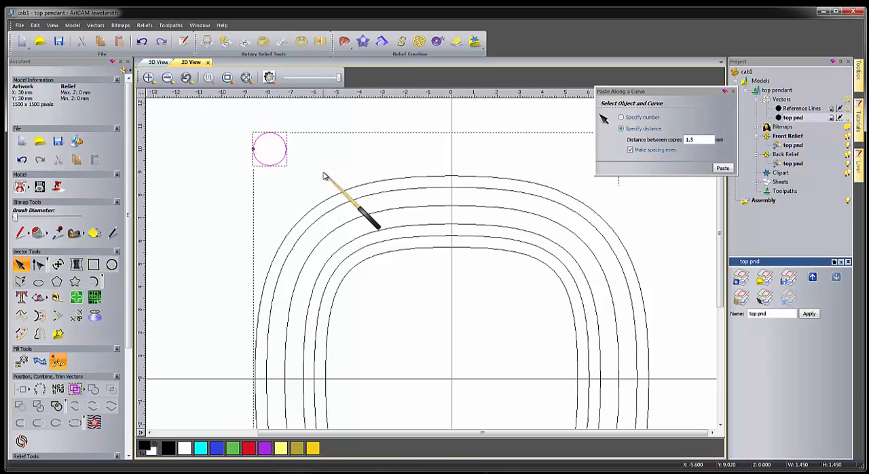
pyautogui.keyDown('shift'); pyautogui.click(404, 207); pyautogui.keyUp('shift')
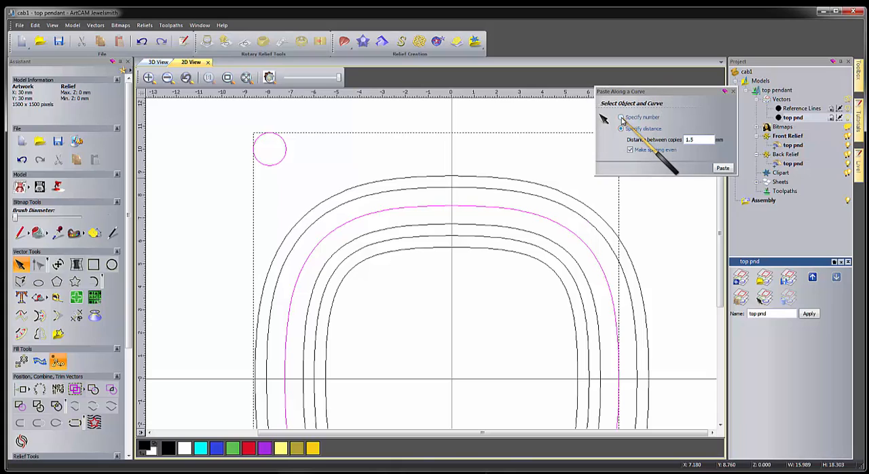
pyautogui.click(621, 119)
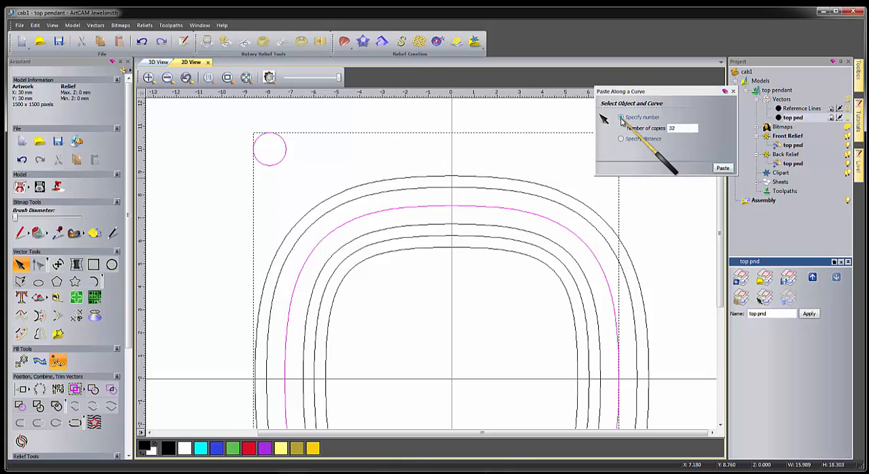
pyautogui.doubleClick(674, 128)
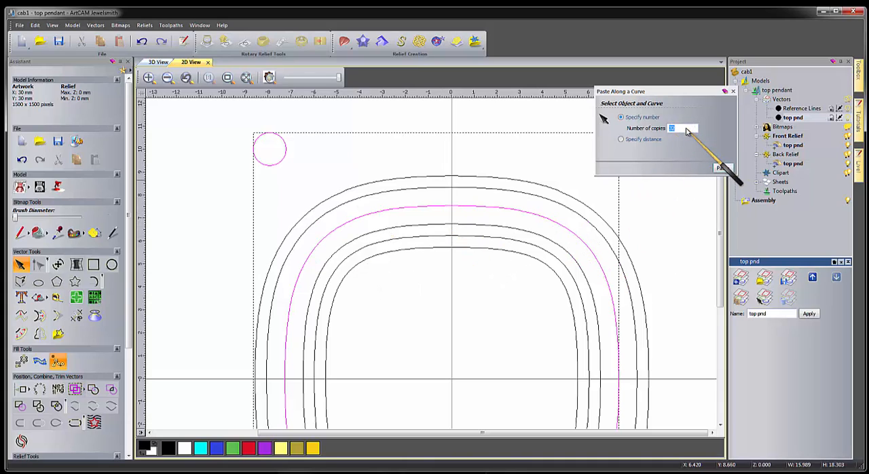
pyautogui.click(723, 168)
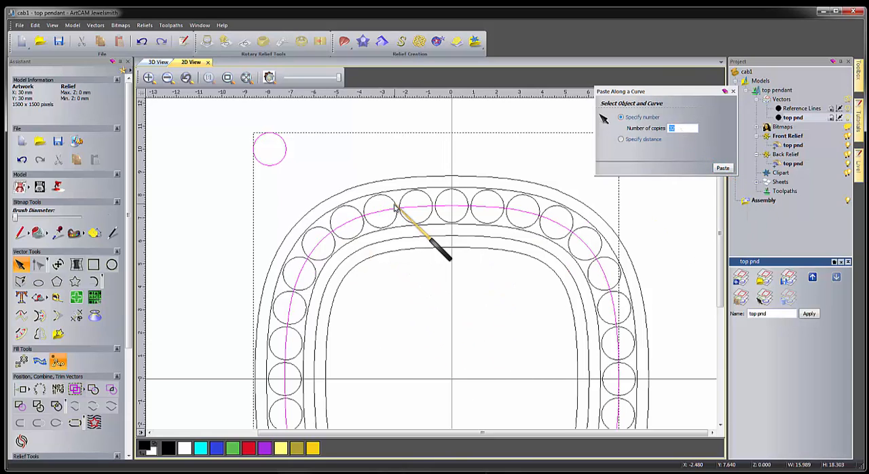
pyautogui.click(397, 160)
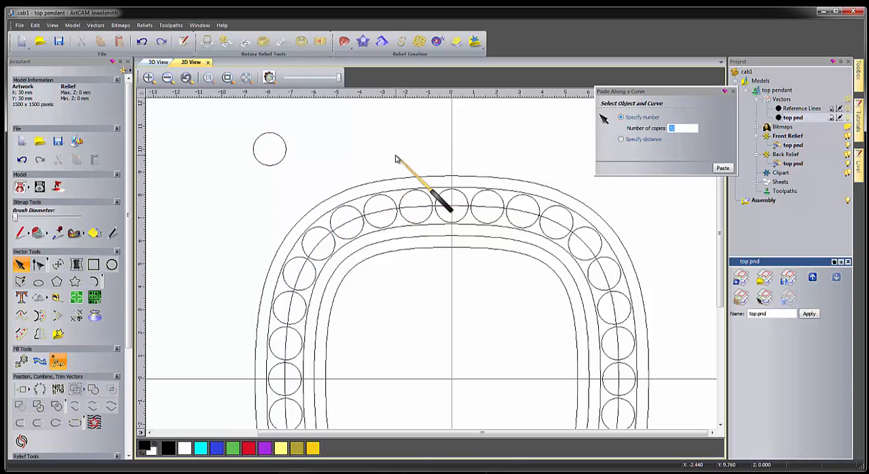
pyautogui.click(728, 93)
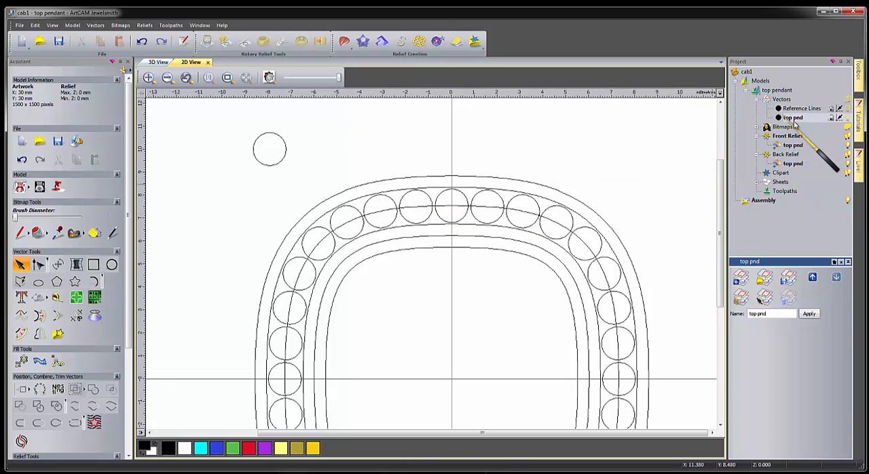
# Move the grouped ring of stone circles to a new vector layer.
pyautogui.click(539, 210)
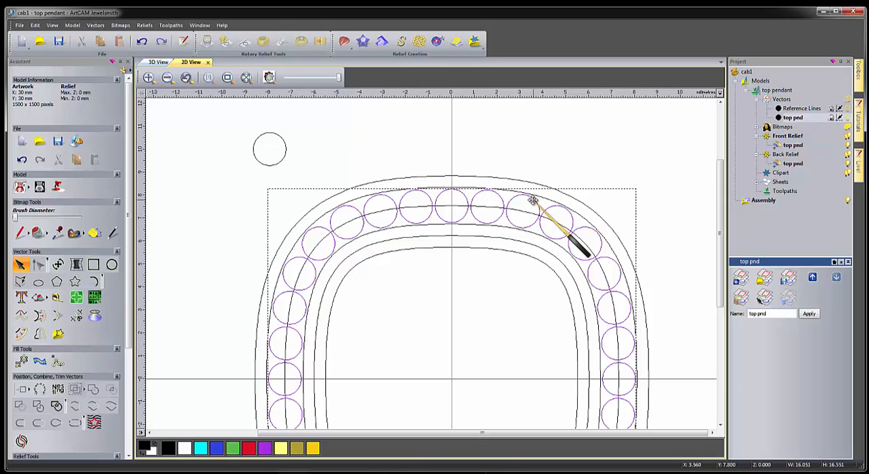
pyautogui.rightClick(534, 204)
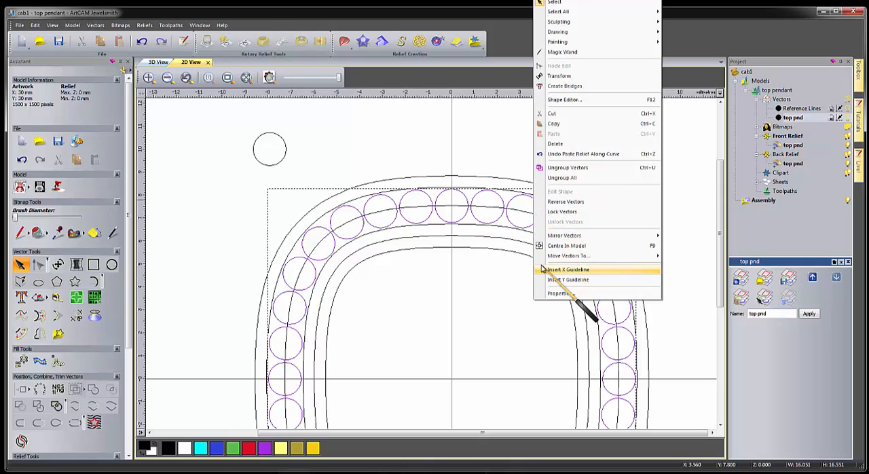
pyautogui.moveTo(548, 258)
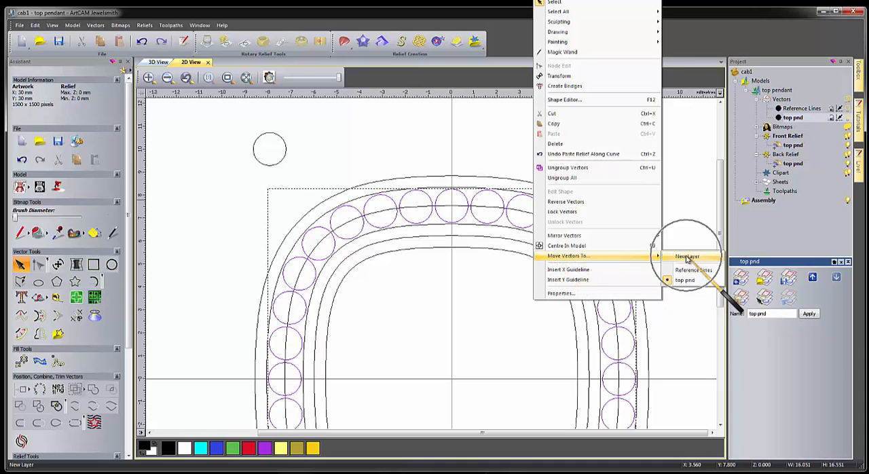
pyautogui.press('ctrl')
pyautogui.press('ctrl')
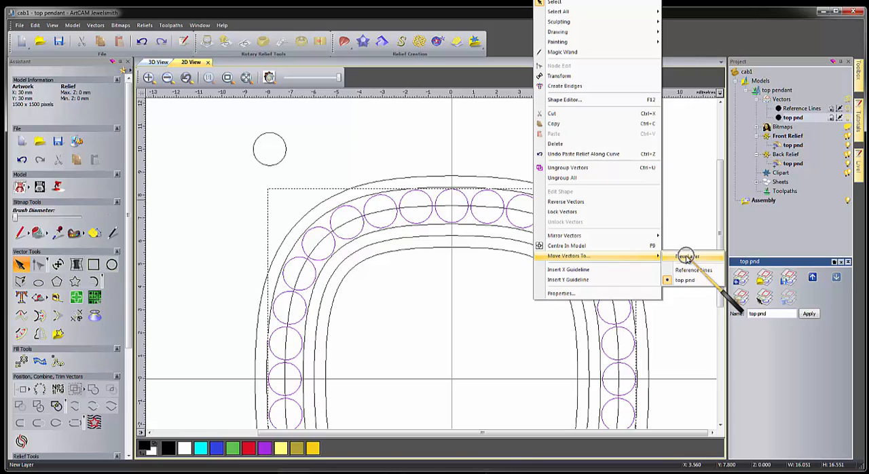
pyautogui.click(688, 257)
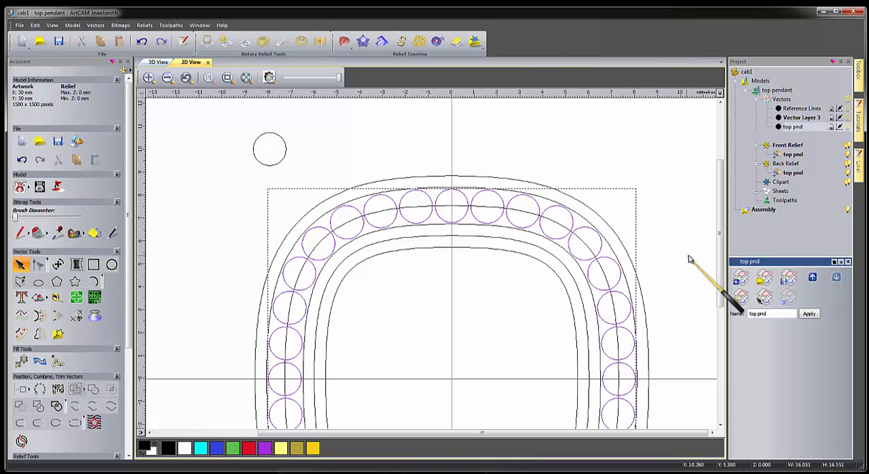
# Rename the new vector layer to diamonds and switch its visibility off and on again.
pyautogui.click(802, 118)
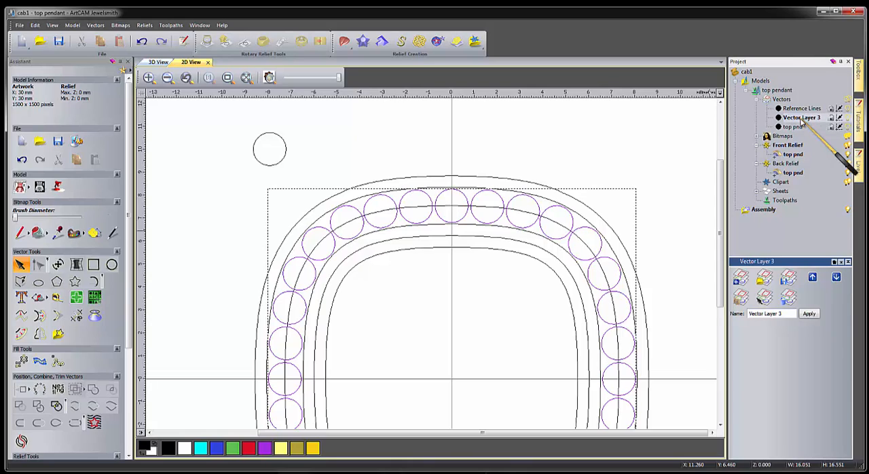
pyautogui.rightClick(803, 118)
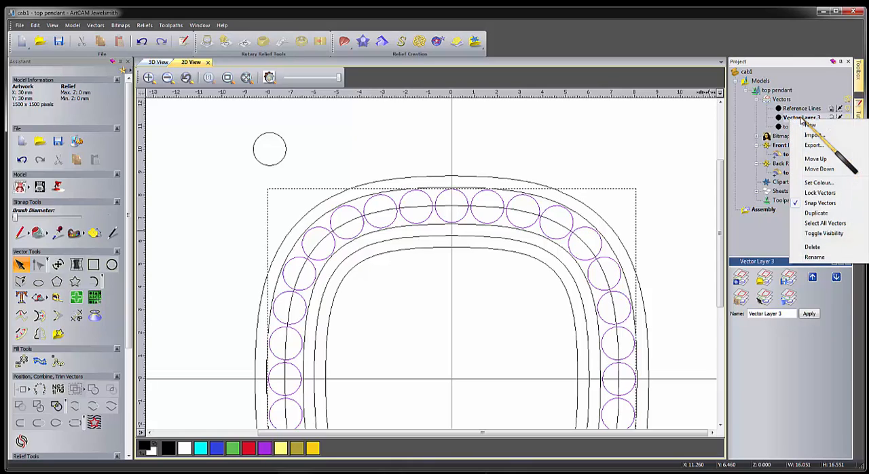
pyautogui.click(815, 257)
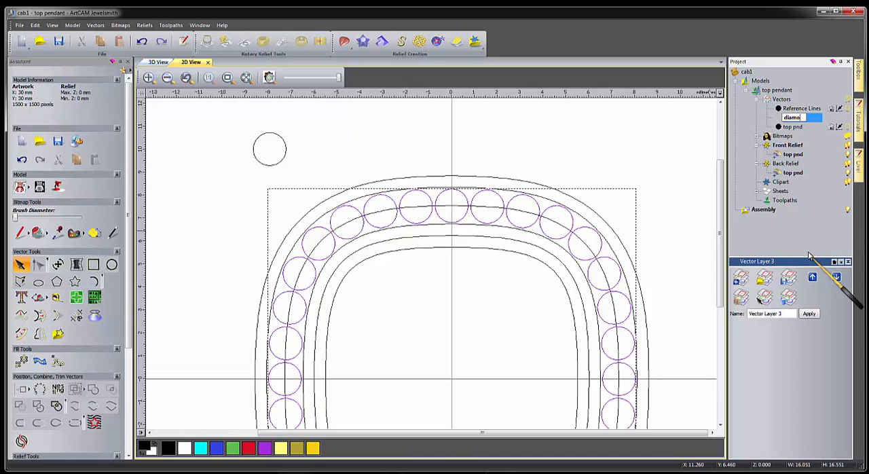
pyautogui.write('diamonds')
pyautogui.press('Return')
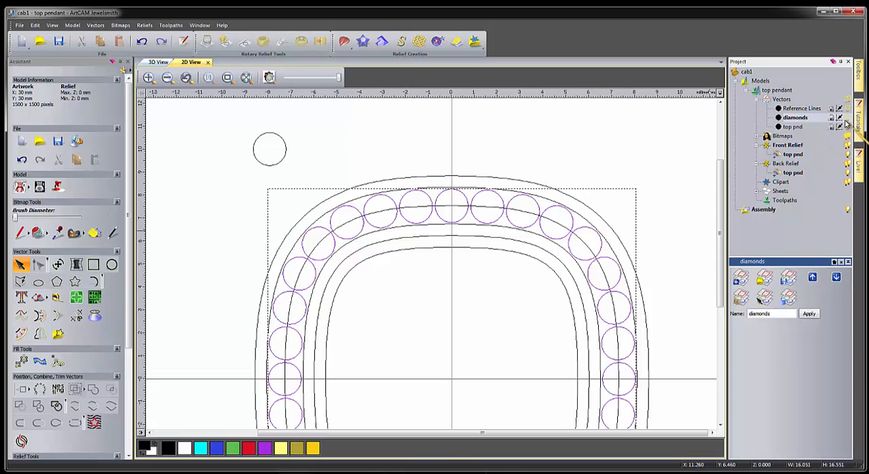
pyautogui.click(847, 118)
pyautogui.click(848, 119)
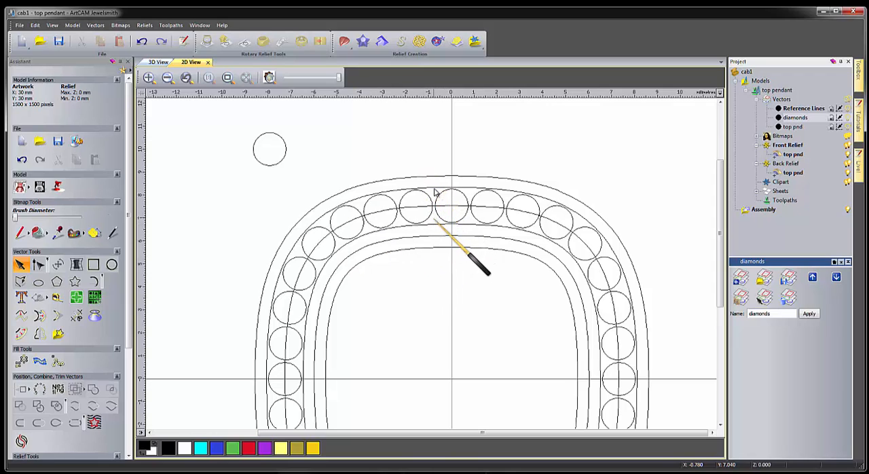
# Create a circle with a diameter of 0.45 mm between the top centre stone circle and its left neighbour.
pyautogui.click(111, 265)
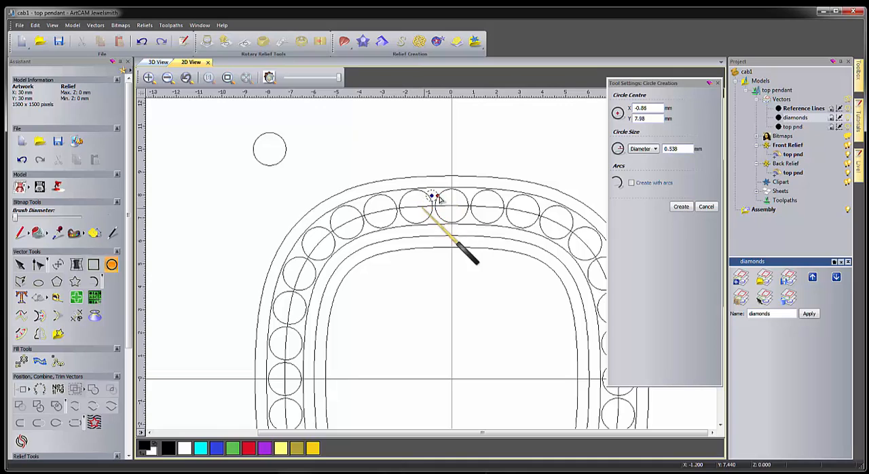
pyautogui.doubleClick(679, 148)
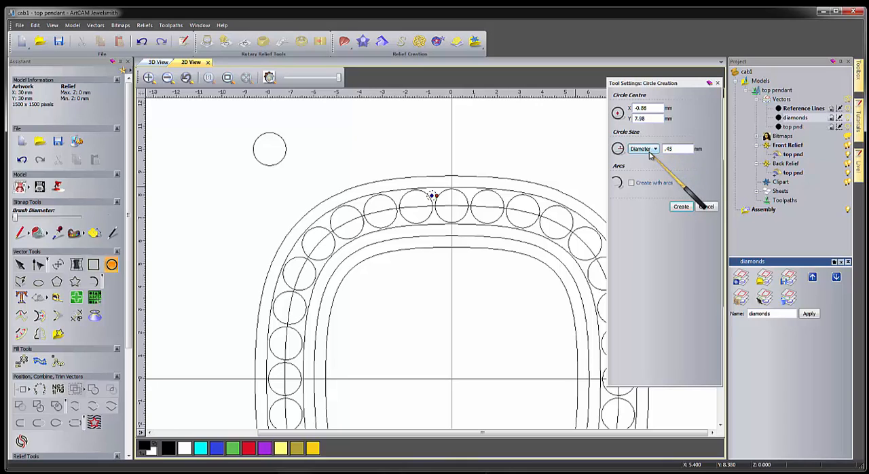
pyautogui.click(673, 148)
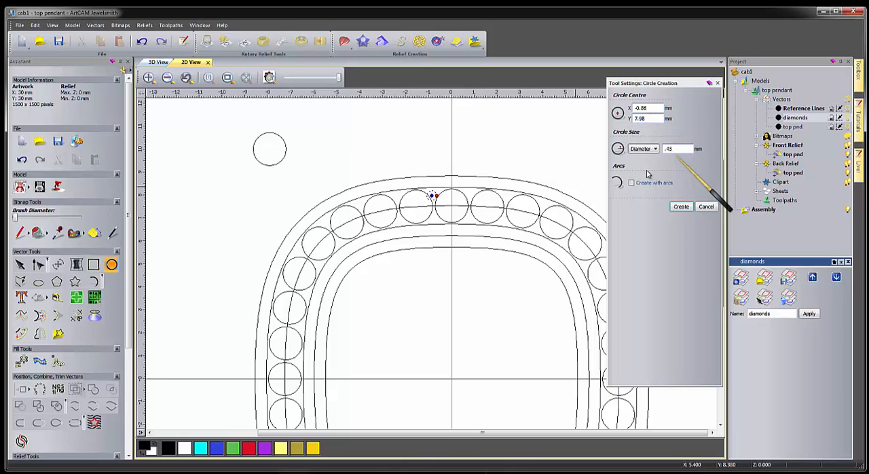
pyautogui.press('Return')
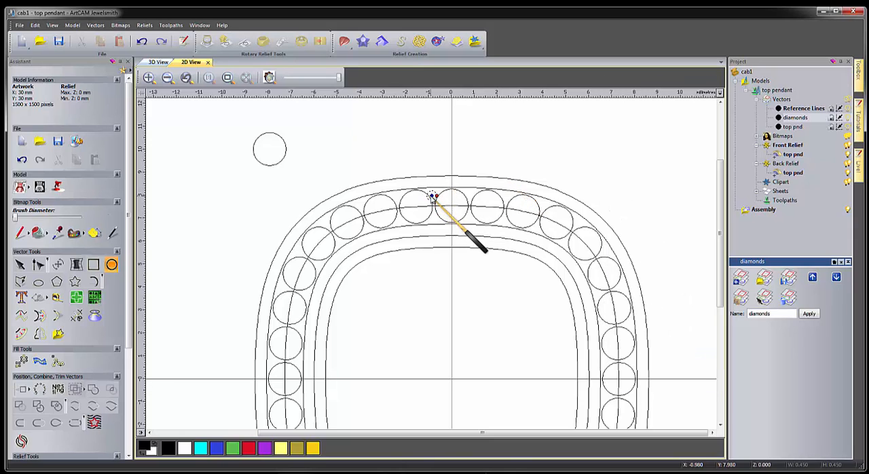
# Position the 0.45 mm circle in the upper gap between the two stone circles and place a copy in the gap below it.
pyautogui.scroll(1, 433, 201)
pyautogui.scroll(1, 435, 200)
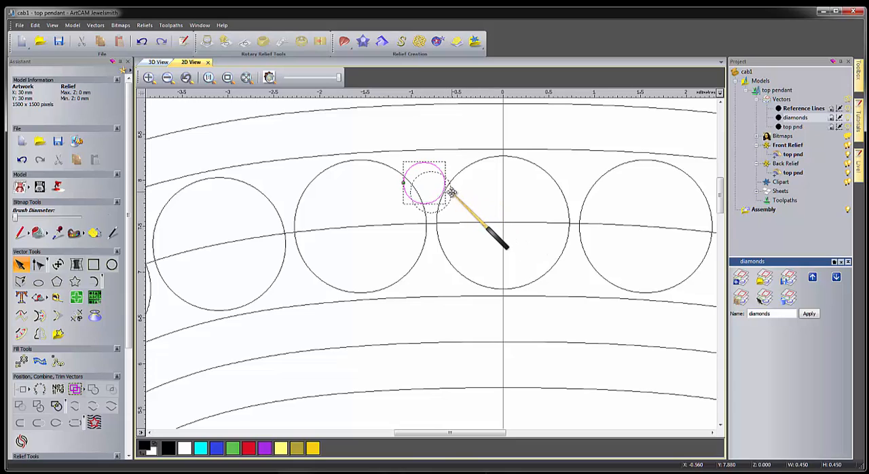
pyautogui.moveTo(450, 191); pyautogui.dragTo(457, 201)
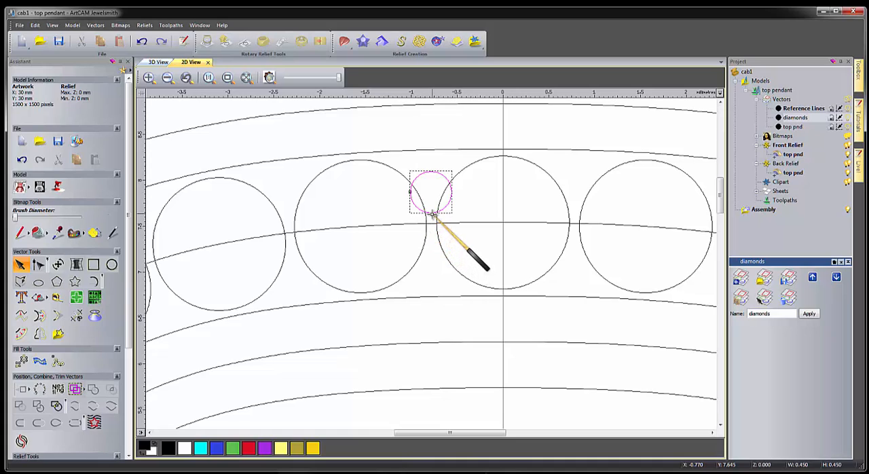
pyautogui.moveTo(432, 273); pyautogui.dragTo(432, 276)
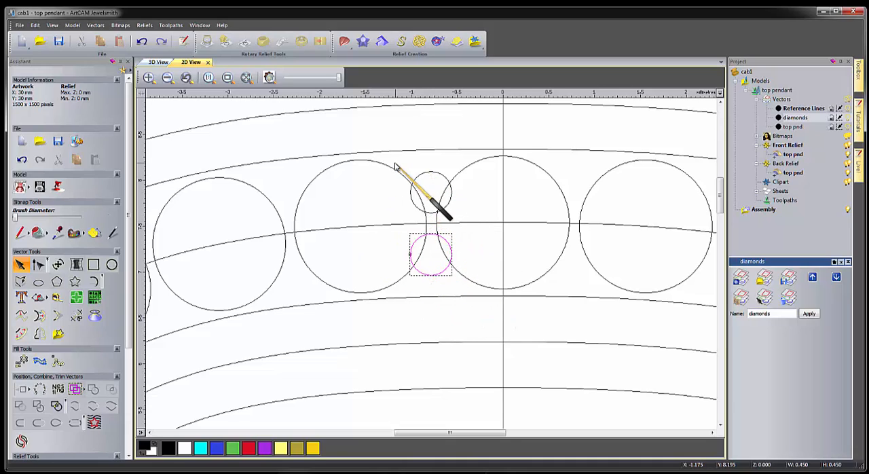
# Group the two small 0.45 mm circles between the stone circles.
pyautogui.moveTo(392, 161); pyautogui.dragTo(464, 288)
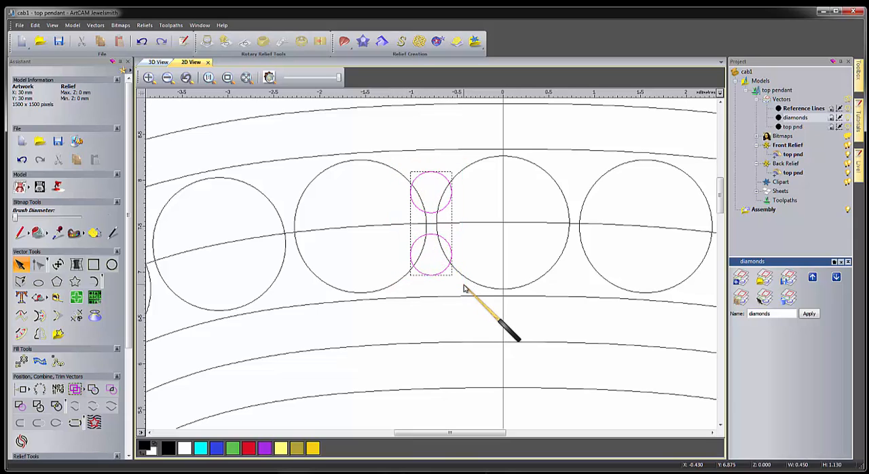
pyautogui.rightClick(429, 215)
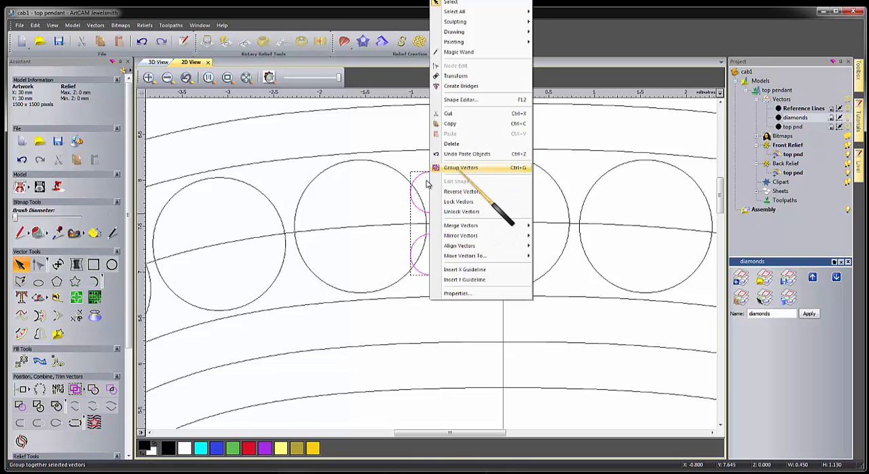
pyautogui.click(75, 390)
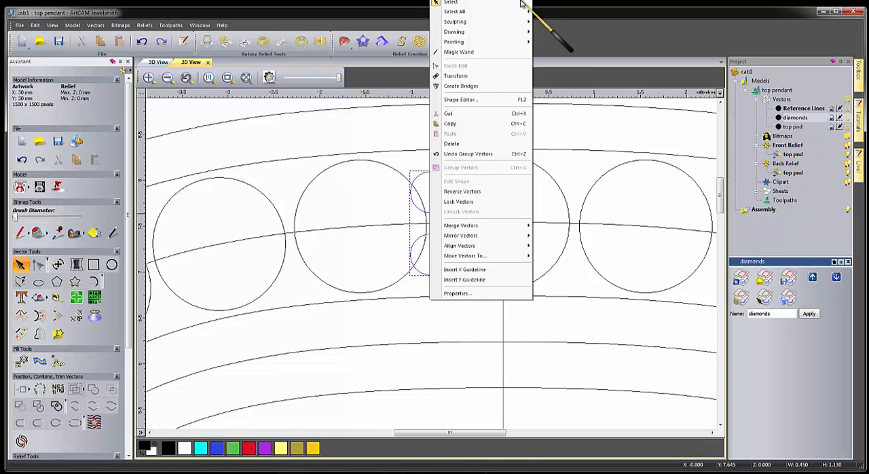
pyautogui.click(377, 340)
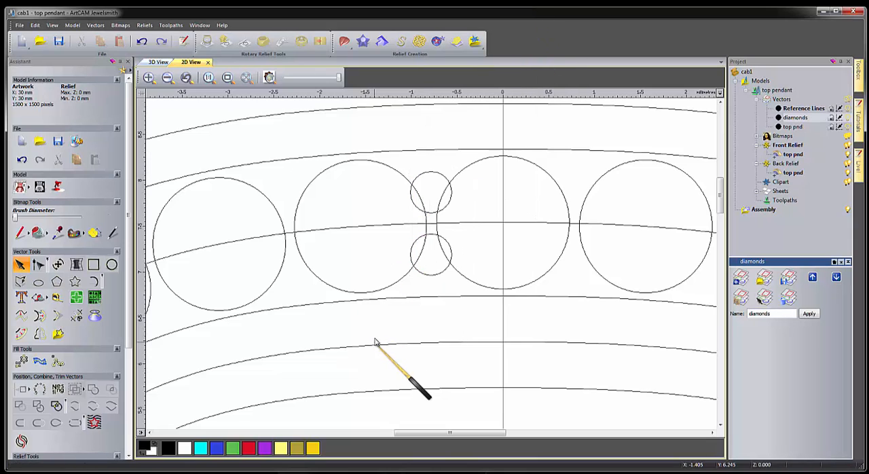
# Move the grouped pair of small circles out of the stone ring into the empty area above the outlines.
pyautogui.click(422, 180)
pyautogui.scroll(-2, 437, 245)
pyautogui.scroll(-2, 437, 244)
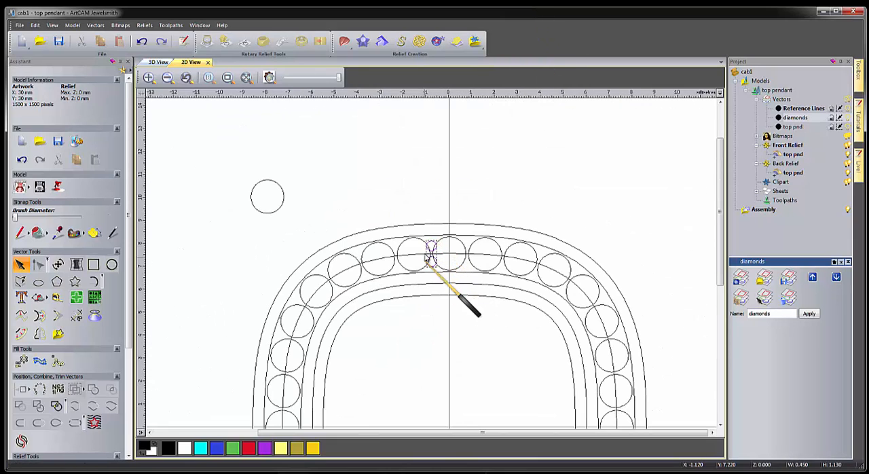
pyautogui.moveTo(430, 242); pyautogui.dragTo(378, 175)
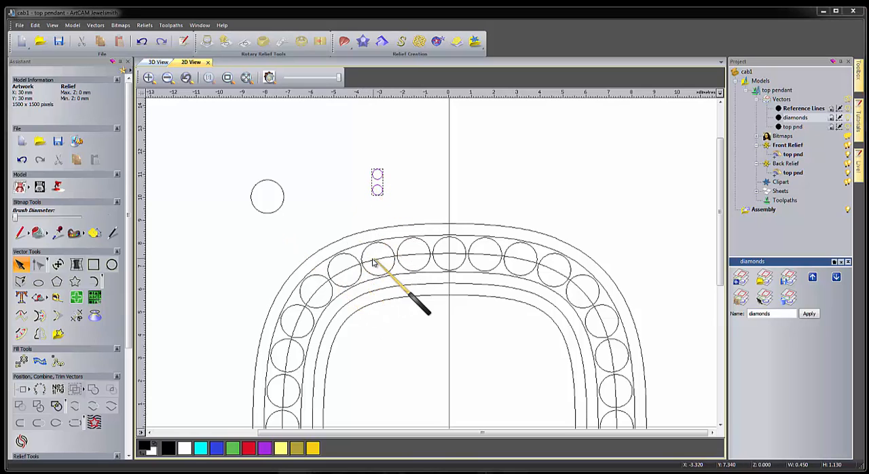
pyautogui.click(313, 299)
pyautogui.scroll(-1, 369, 316)
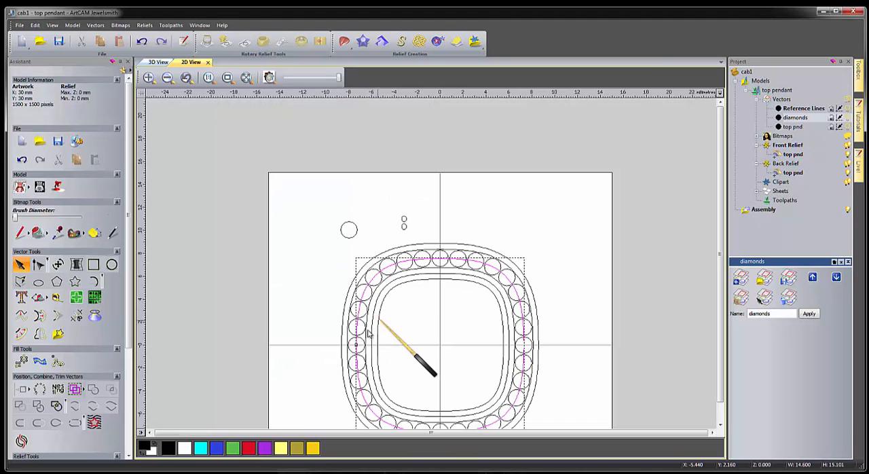
pyautogui.scroll(1, 362, 358)
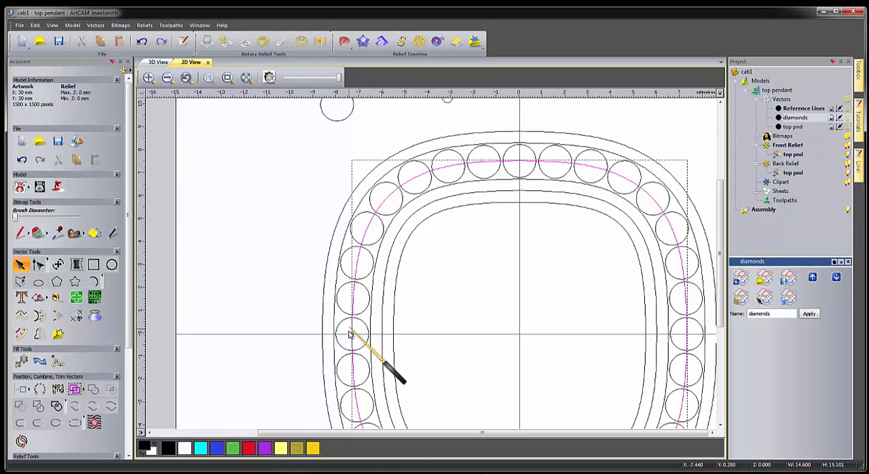
pyautogui.click(446, 99)
pyautogui.moveTo(447, 100); pyautogui.dragTo(271, 272)
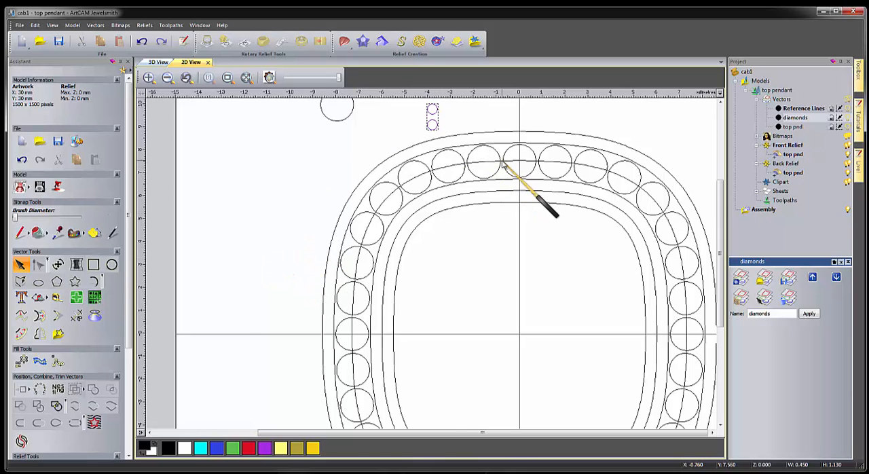
# Insert a start node on the stone ring's centre curve, in the gap between the top centre stone circle and its left neighbour.
pyautogui.scroll(2, 501, 167)
pyautogui.scroll(-2, 459, 169)
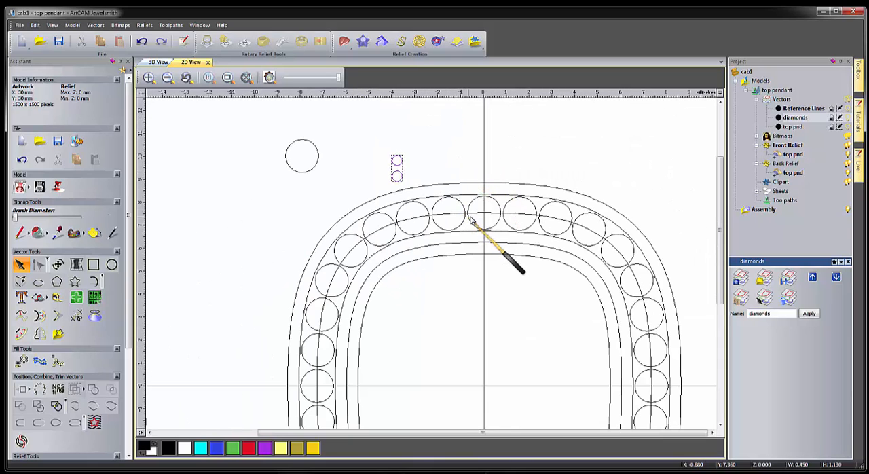
pyautogui.scroll(2, 469, 212)
pyautogui.scroll(4, 462, 211)
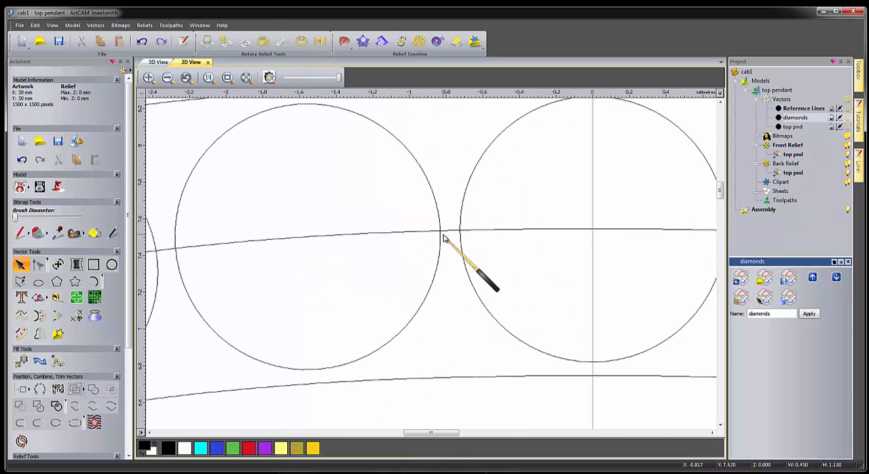
pyautogui.scroll(2, 444, 237)
pyautogui.click(461, 229)
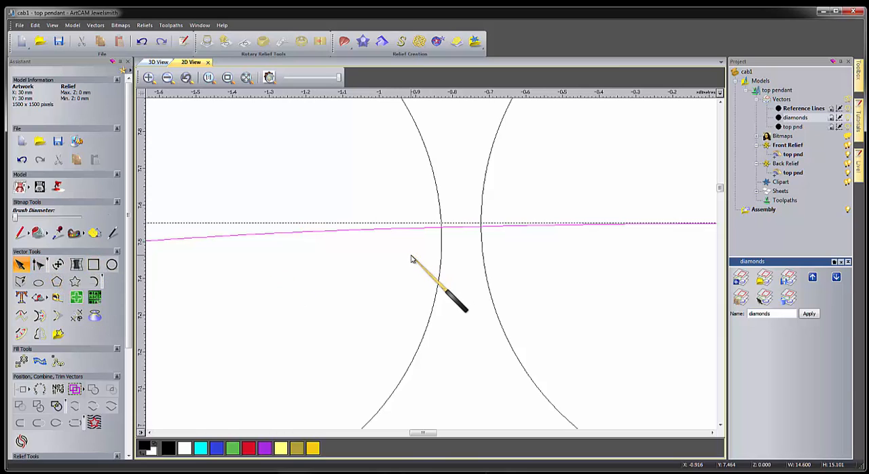
pyautogui.press('n')
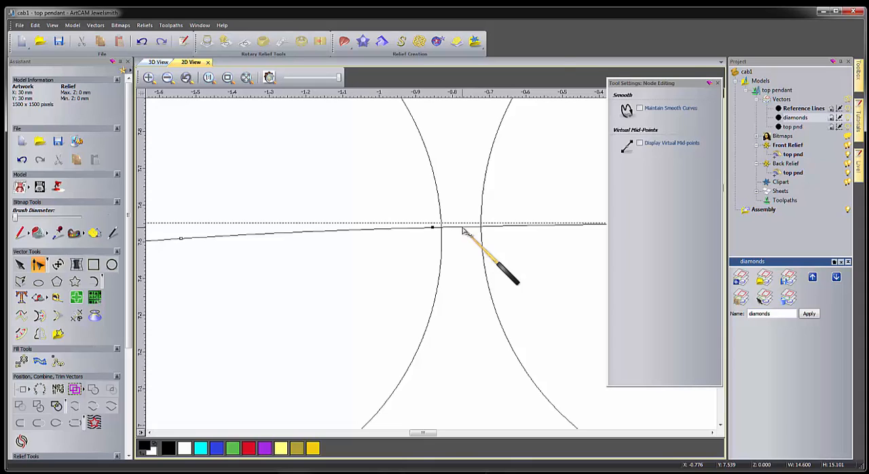
pyautogui.rightClick(463, 231)
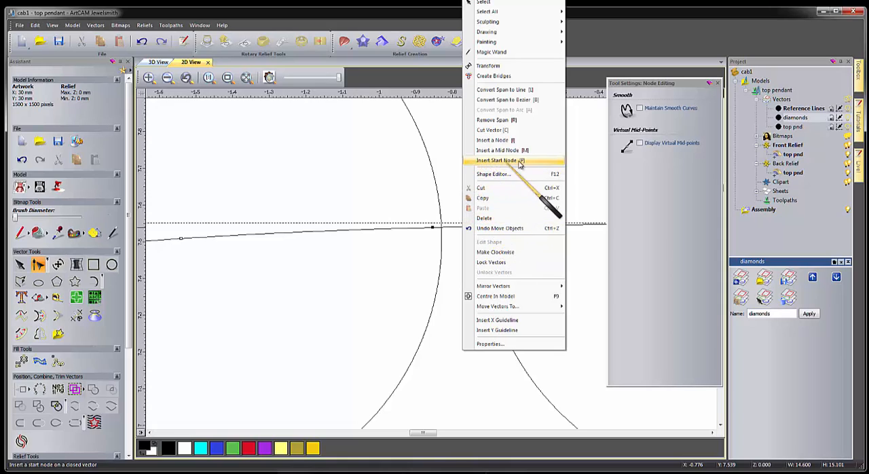
pyautogui.click(522, 162)
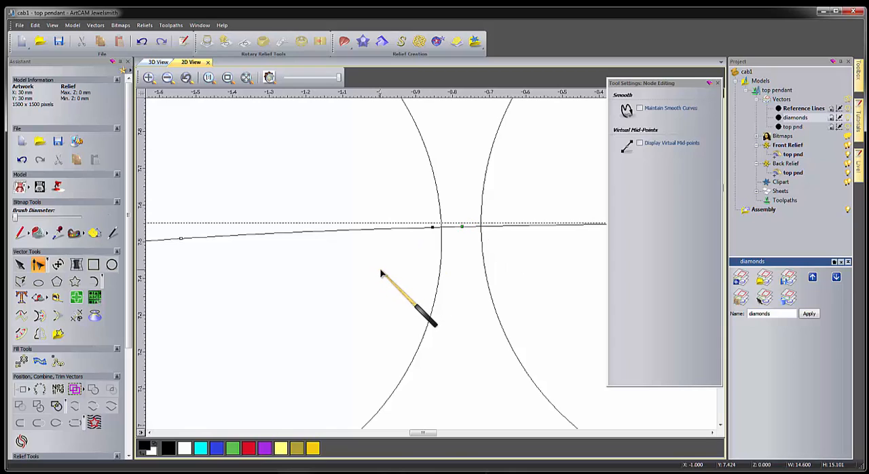
pyautogui.scroll(-3, 384, 270)
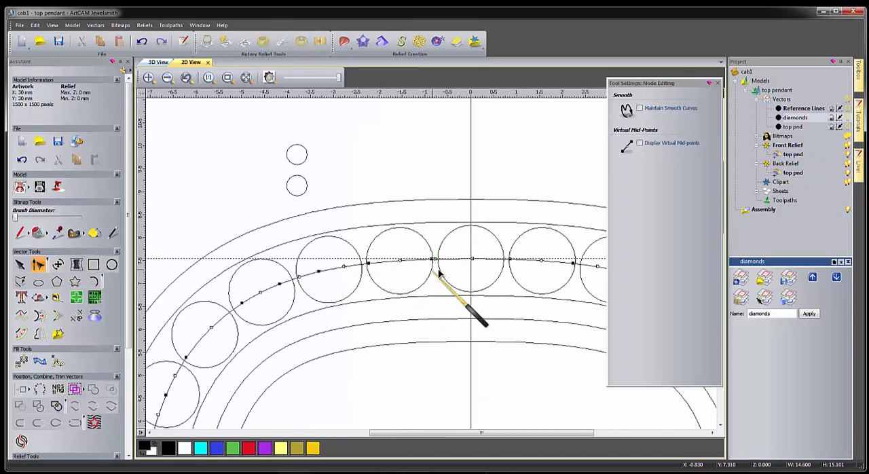
pyautogui.press('n')
# Paste 32 copies of the grouped small circles along the centre curve of the stone ring.
pyautogui.click(307, 185)
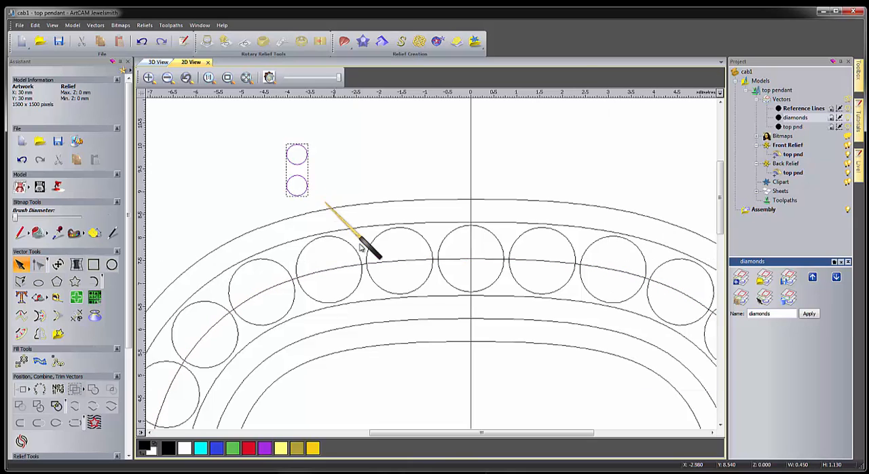
pyautogui.click(391, 265)
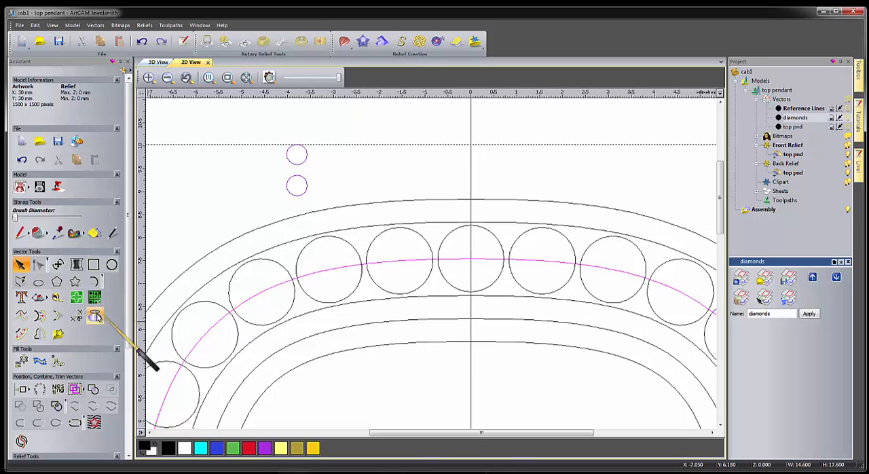
pyautogui.click(58, 363)
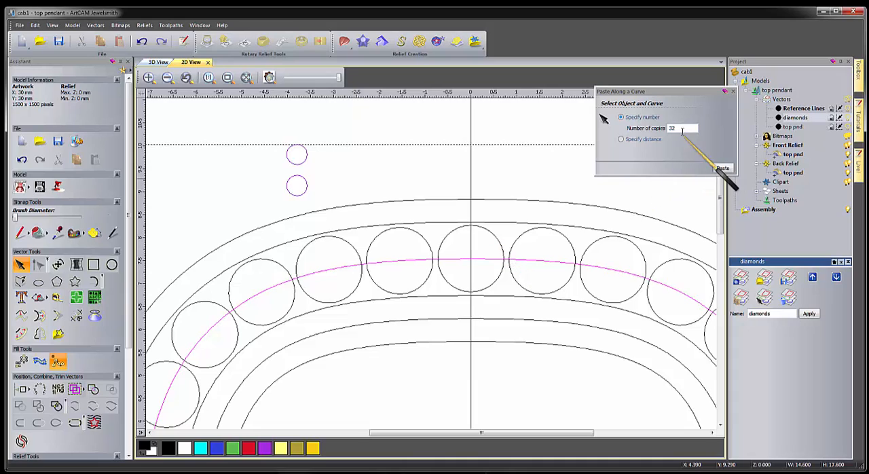
pyautogui.click(722, 169)
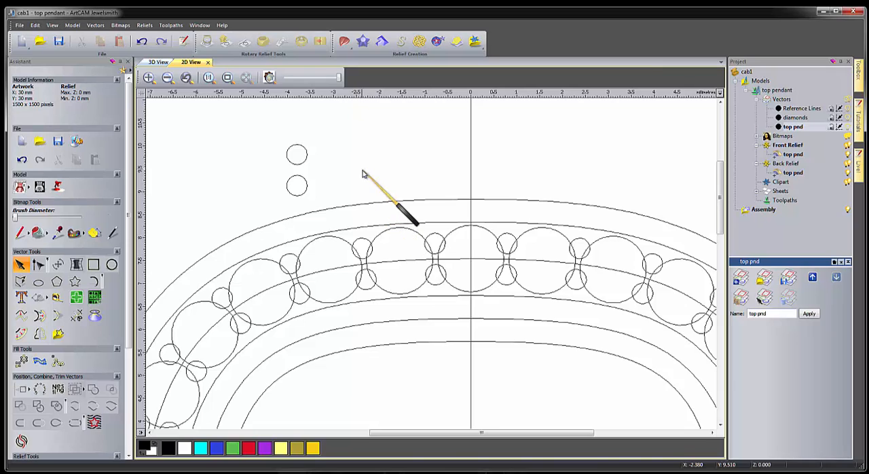
# Turn on the relief preview in the 2D view and display the vectors on the relief in the 3D view.
pyautogui.scroll(-3, 362, 171)
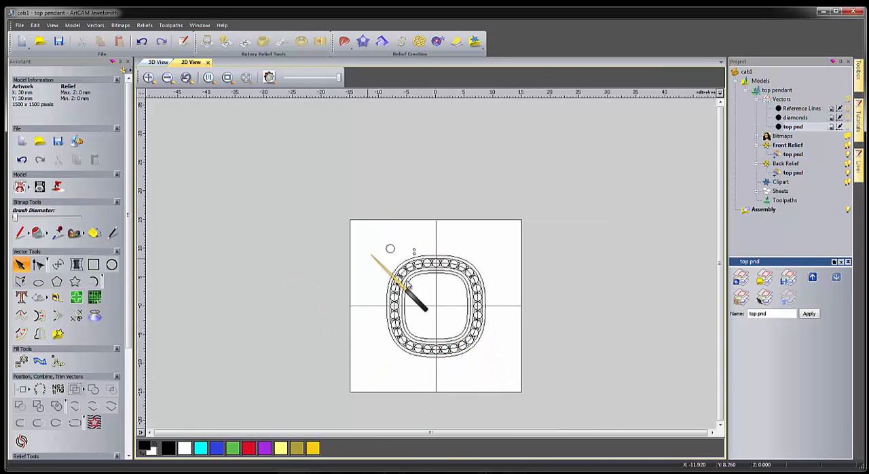
pyautogui.click(269, 76)
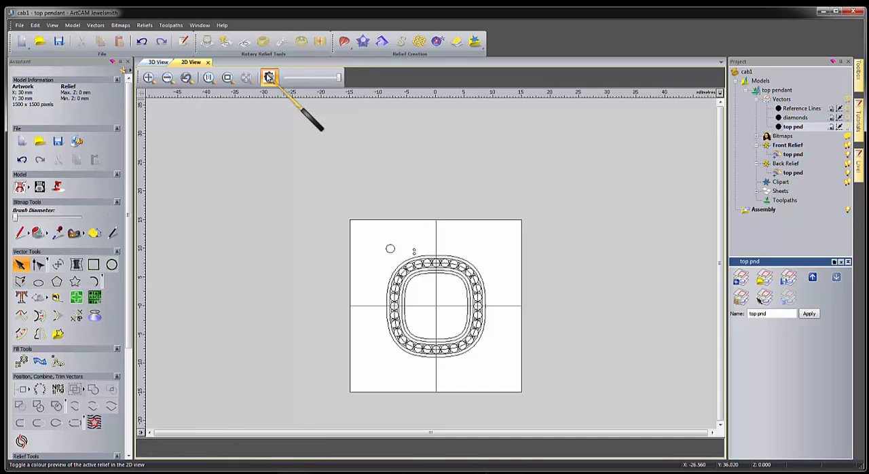
pyautogui.click(151, 63)
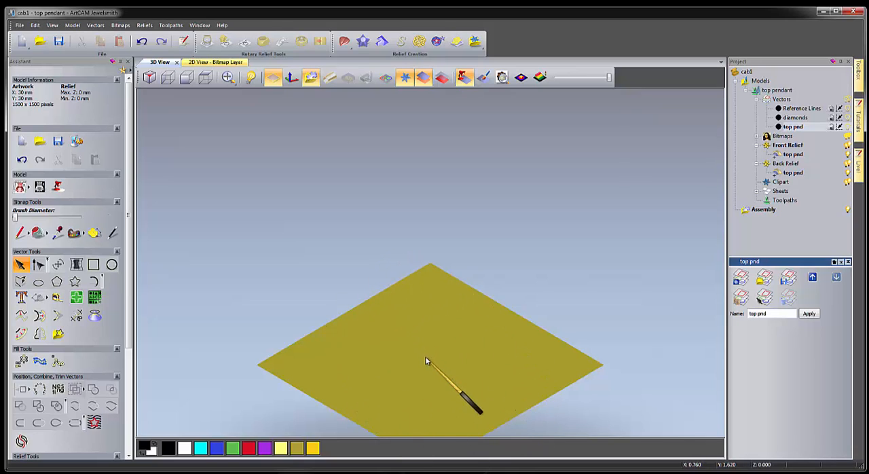
pyautogui.moveTo(426, 357); pyautogui.dragTo(401, 269)
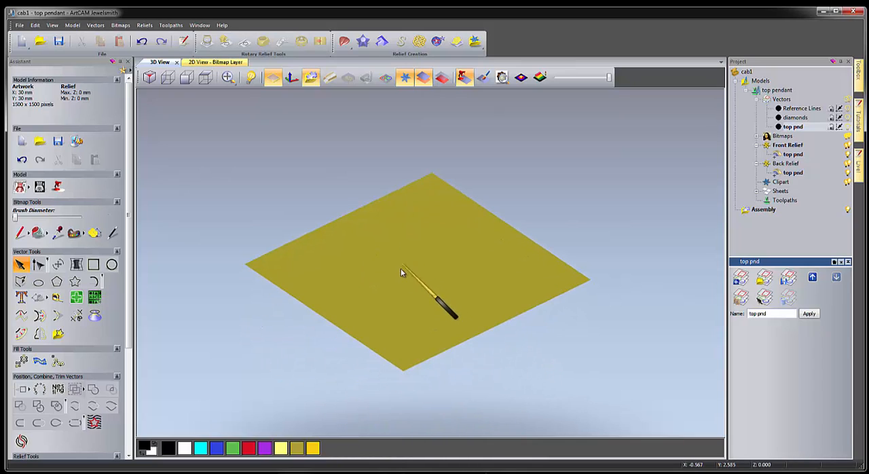
pyautogui.click(386, 79)
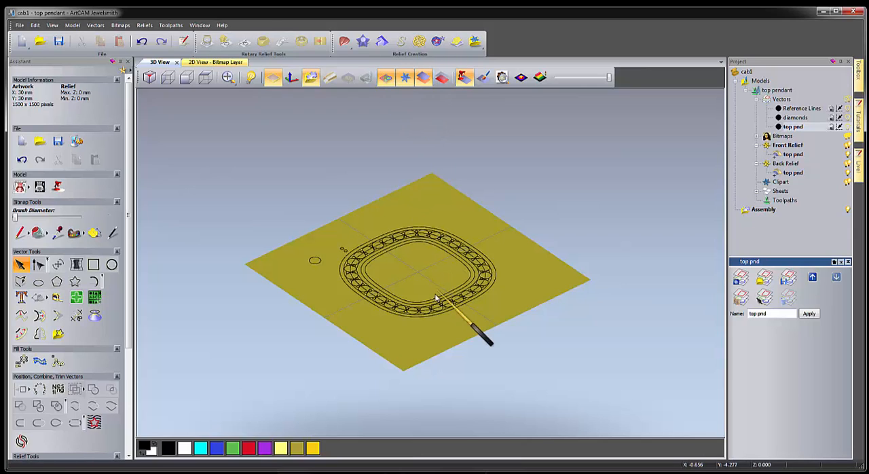
# Examine the pendant vectors on the relief in 3D from several angles, ending with the view from the top.
pyautogui.scroll(3, 430, 311)
pyautogui.scroll(1, 430, 311)
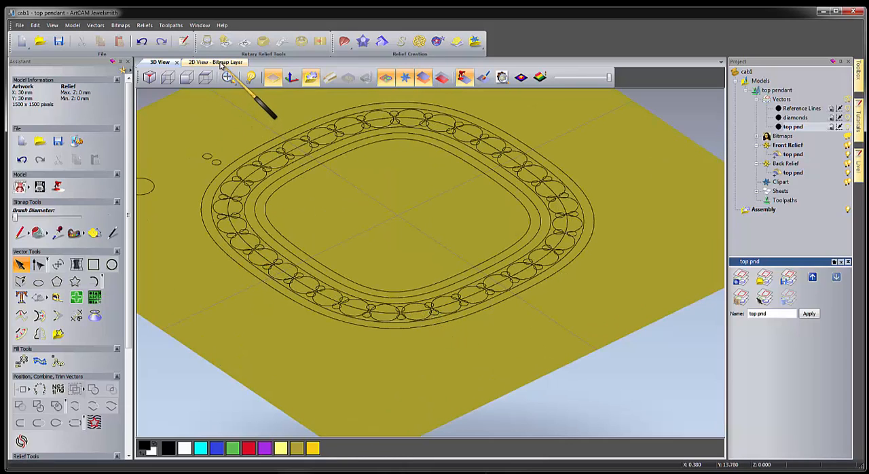
pyautogui.moveTo(497, 347); pyautogui.dragTo(351, 397)
pyautogui.moveTo(351, 397); pyautogui.dragTo(393, 286, button='right')
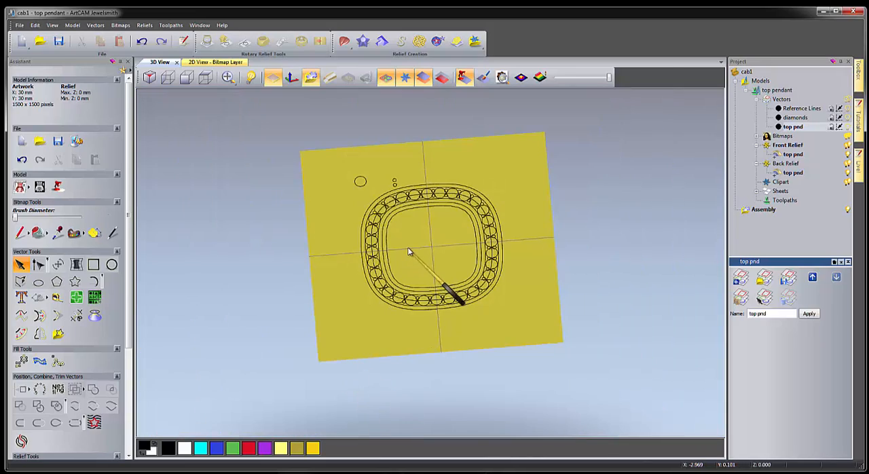
pyautogui.click(206, 79)
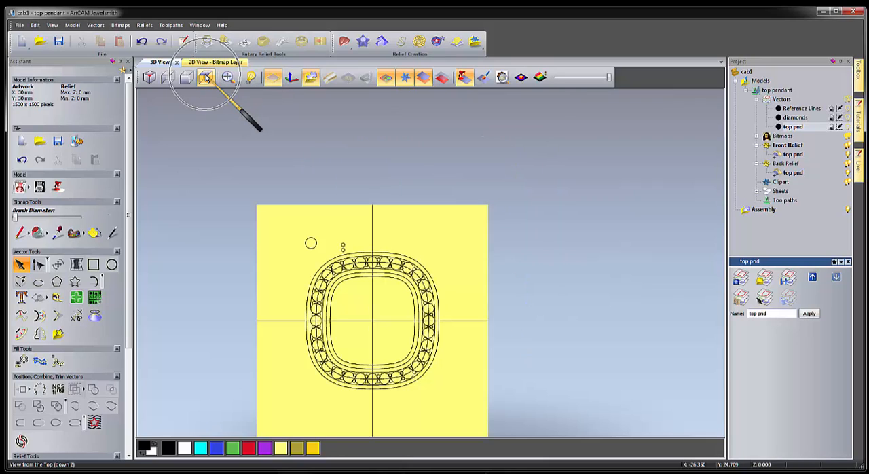
# Hide the zero plane in the 3D view so only the pendant vectors show, with nothing selected.
pyautogui.click(338, 287)
pyautogui.moveTo(338, 287); pyautogui.dragTo(400, 230, button='middle')
pyautogui.scroll(2, 420, 265)
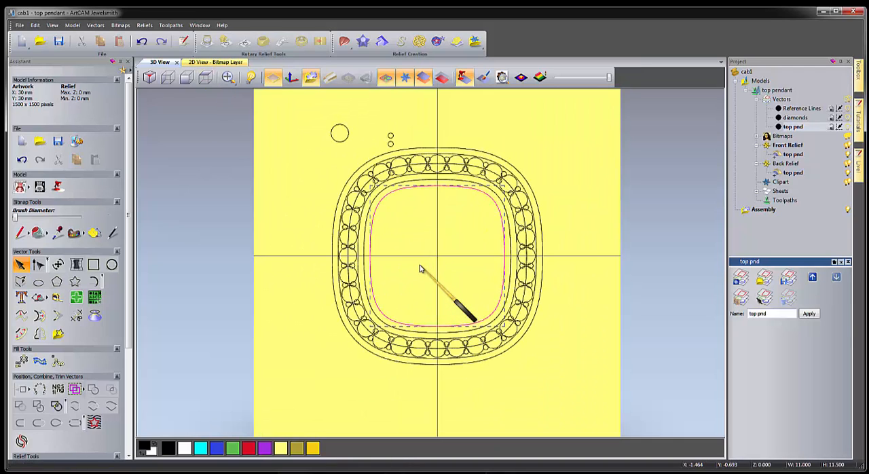
pyautogui.scroll(1, 420, 266)
pyautogui.click(277, 210)
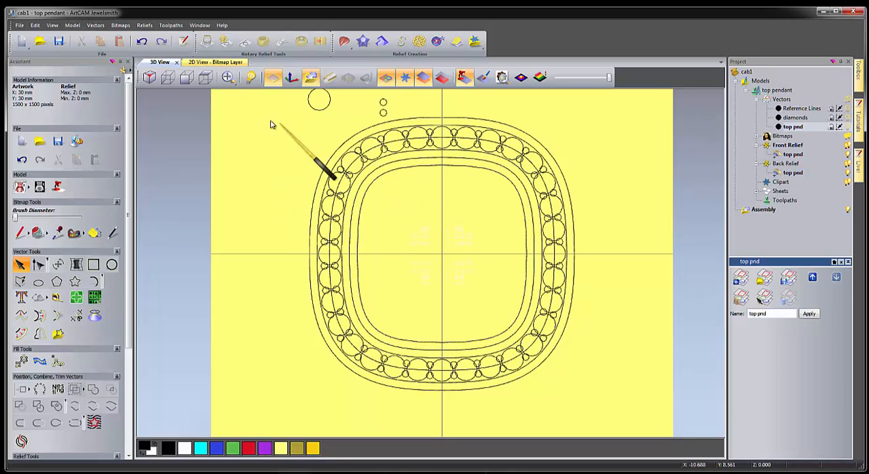
pyautogui.click(272, 80)
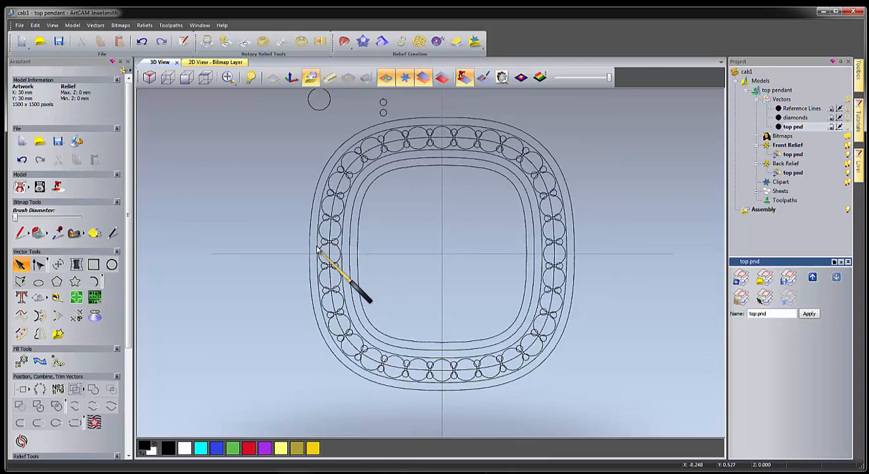
# Activate the front relief's top pnd layer and open the Shape Editor for the outermost cushion outline.
pyautogui.click(795, 155)
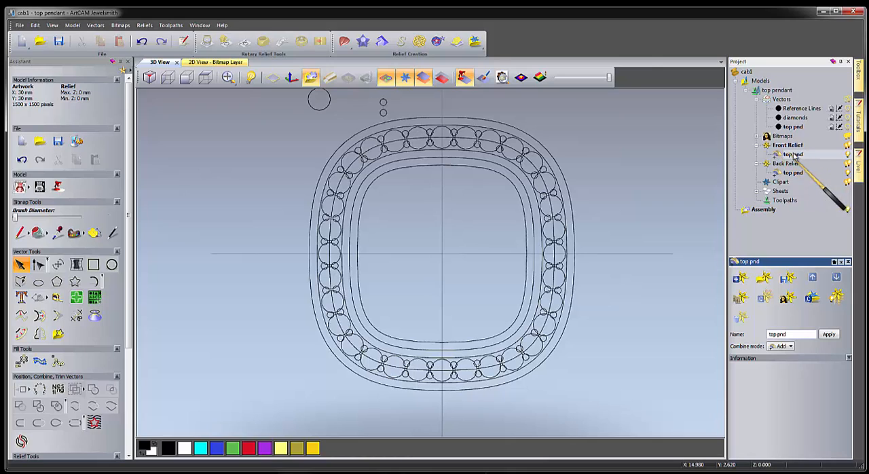
pyautogui.click(311, 224)
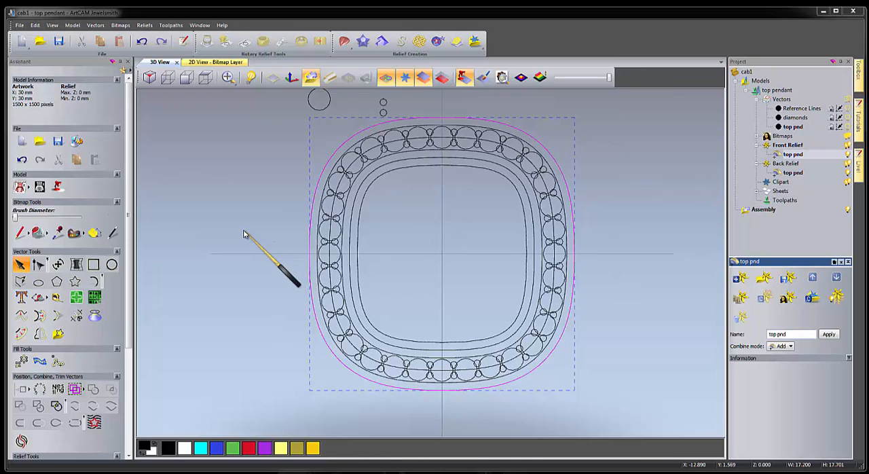
pyautogui.doubleClick(309, 224)
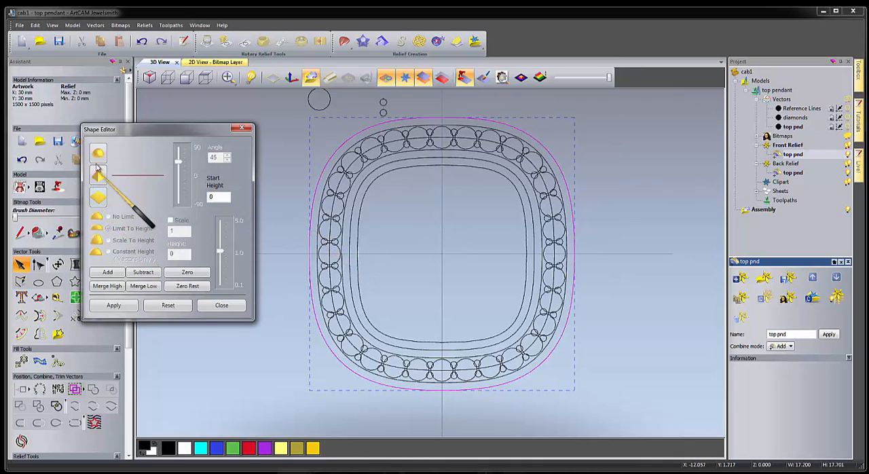
# Add a rounded shape inside the outermost outline with a 90° angle, limited to 0.5 mm height, and check its side profile.
pyautogui.moveTo(178, 162); pyautogui.dragTo(178, 148)
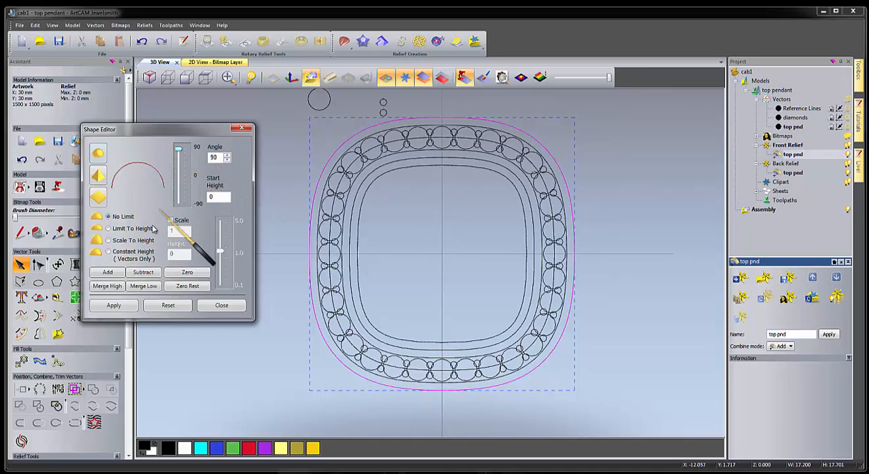
pyautogui.click(108, 229)
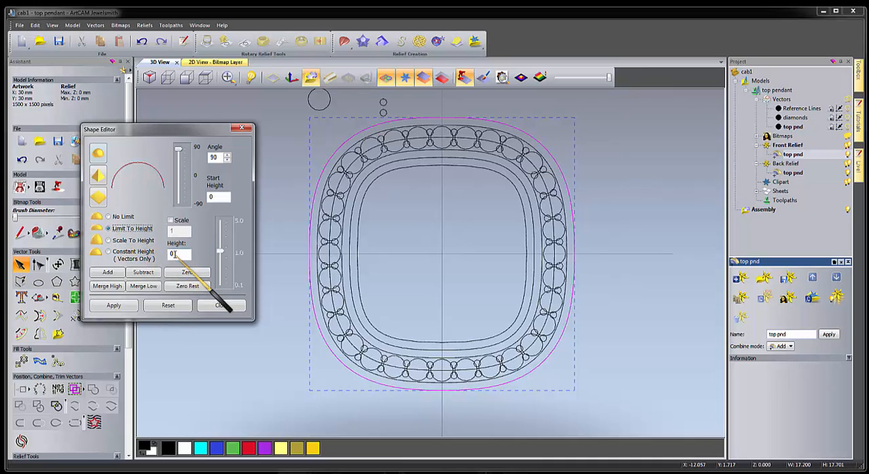
pyautogui.moveTo(178, 256); pyautogui.dragTo(163, 258)
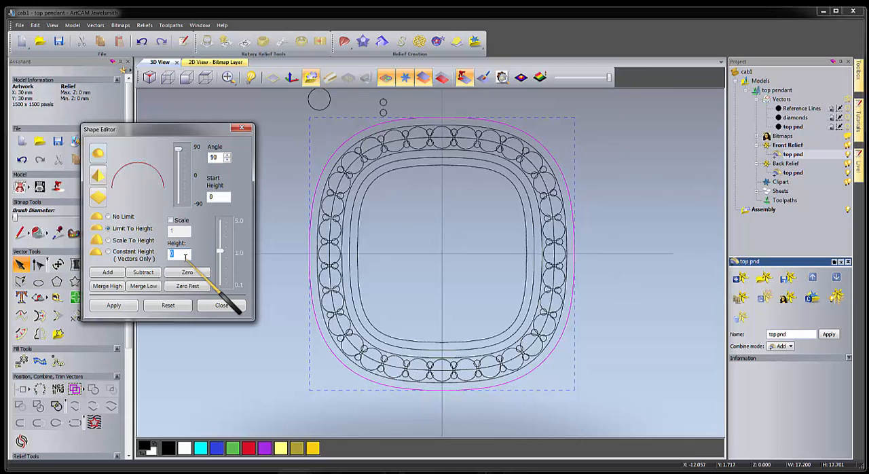
pyautogui.write('0.5')
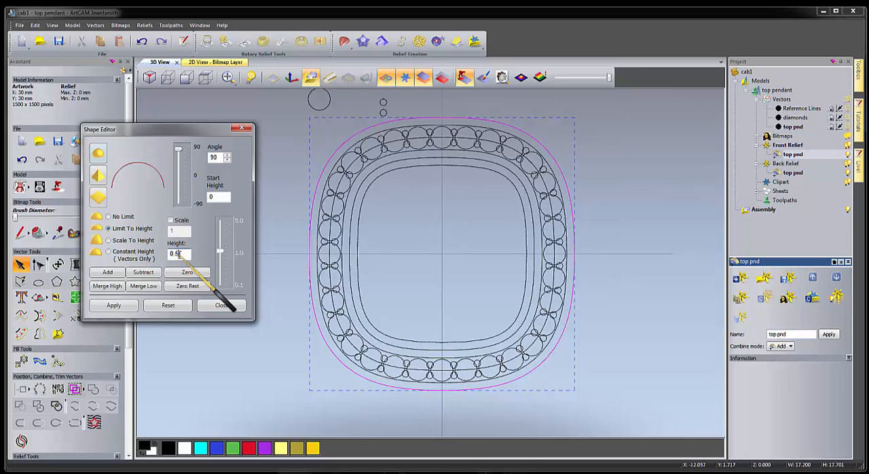
pyautogui.click(108, 272)
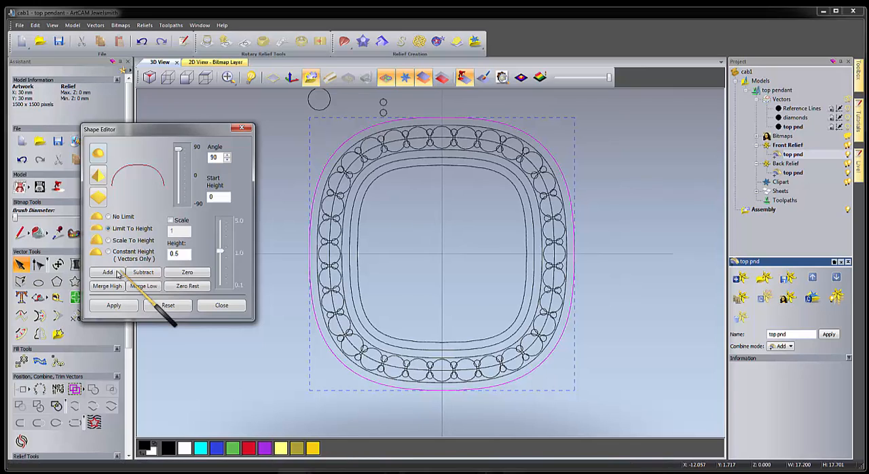
pyautogui.click(168, 77)
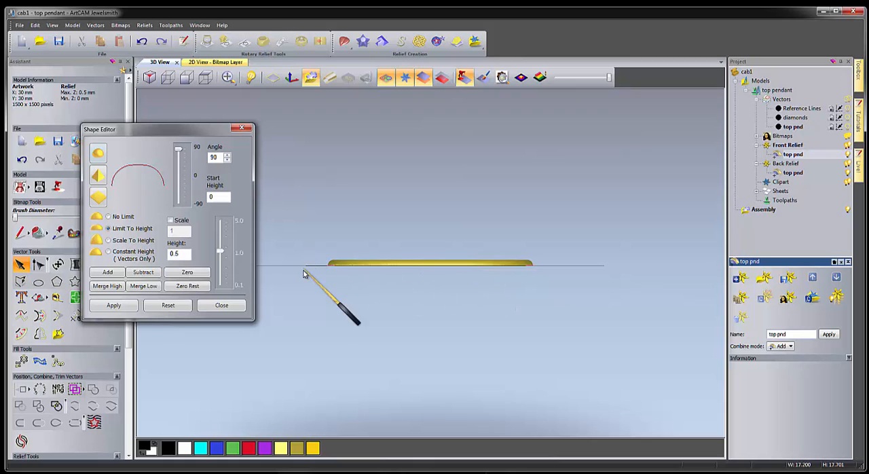
pyautogui.click(205, 77)
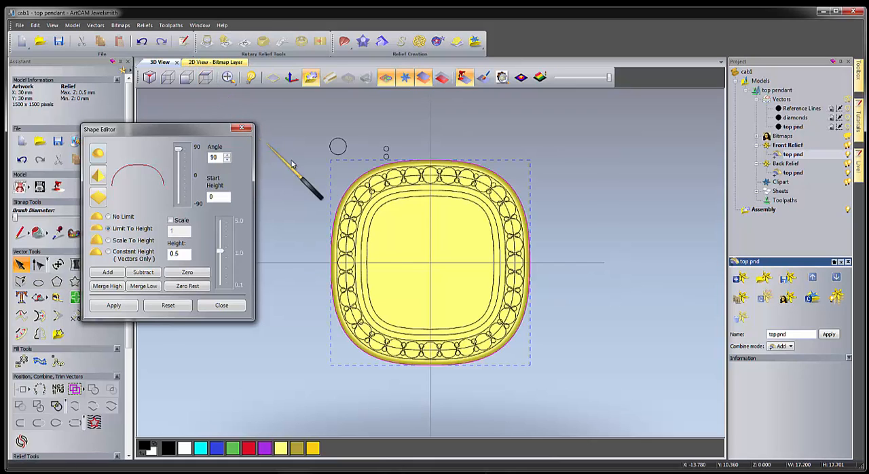
# Add a rounded 90° shape limited to 0.5 mm height inside the cushion outline just within the stone ring, and check its profile.
pyautogui.click(358, 224)
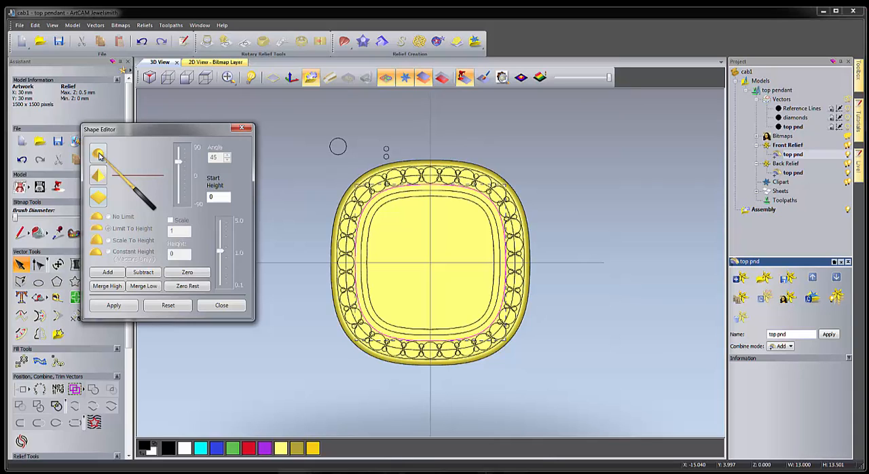
pyautogui.click(98, 156)
pyautogui.doubleClick(213, 158)
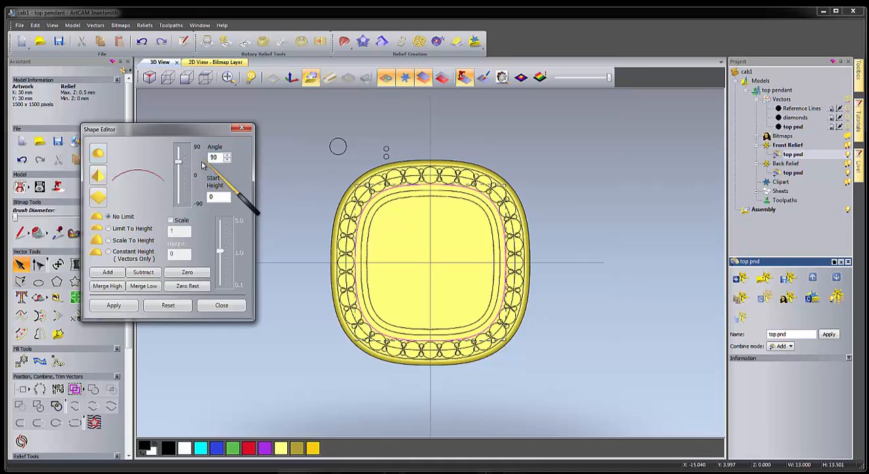
pyautogui.moveTo(179, 163); pyautogui.dragTo(178, 148)
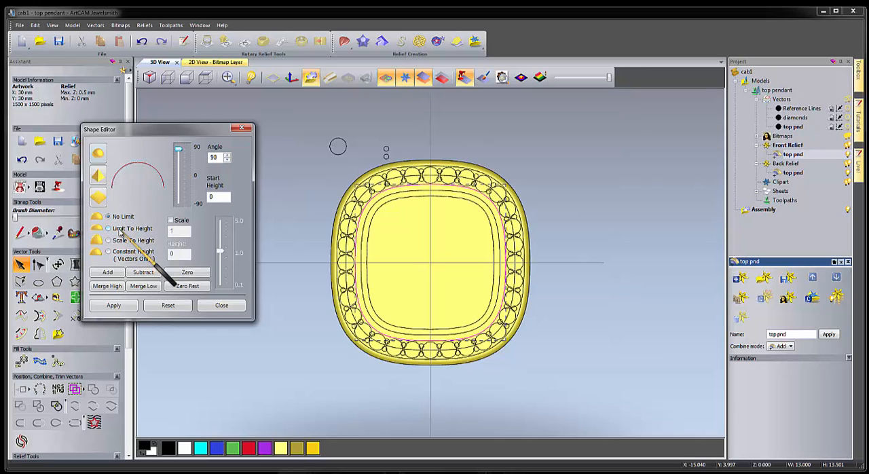
pyautogui.click(108, 229)
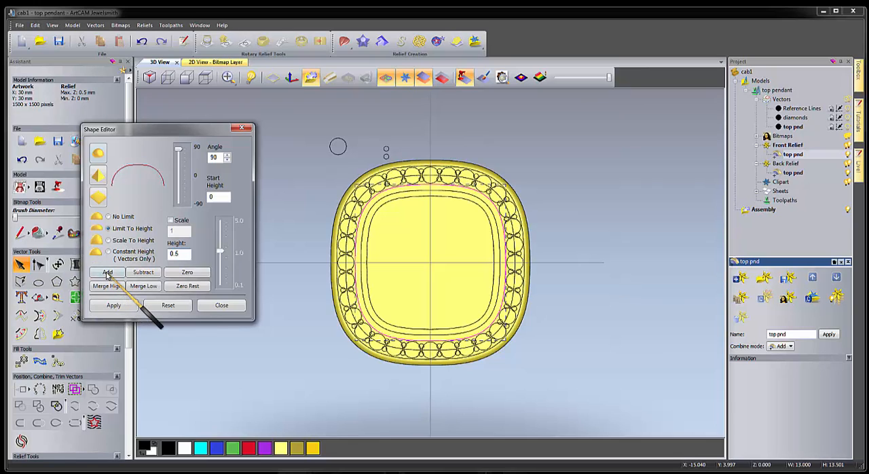
pyautogui.click(106, 272)
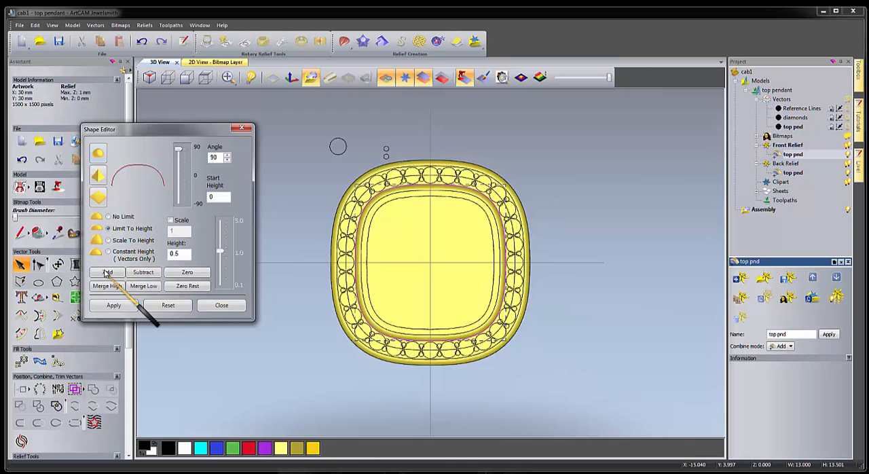
pyautogui.click(169, 80)
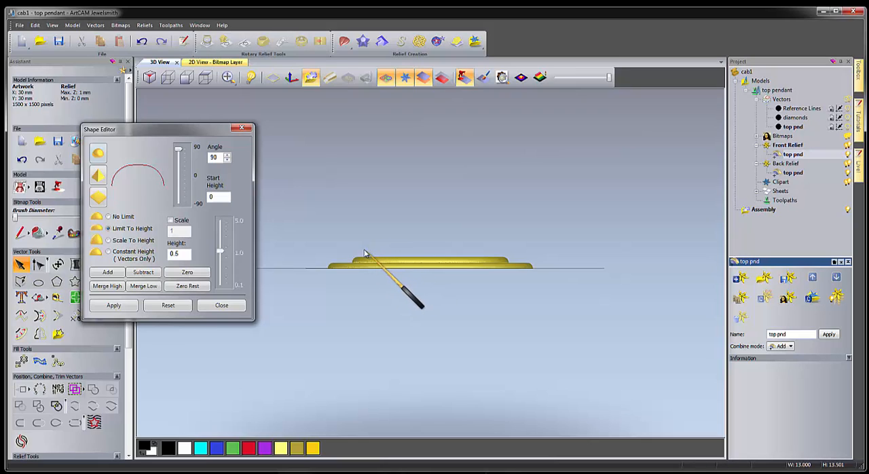
pyautogui.click(193, 63)
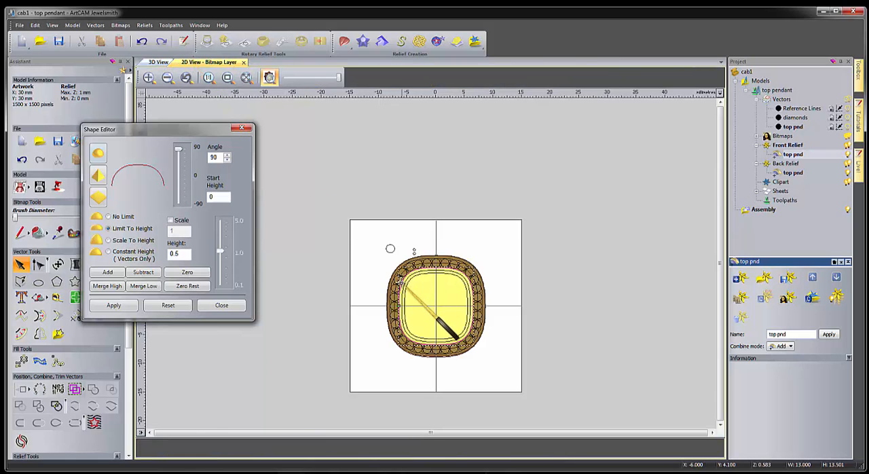
pyautogui.click(160, 63)
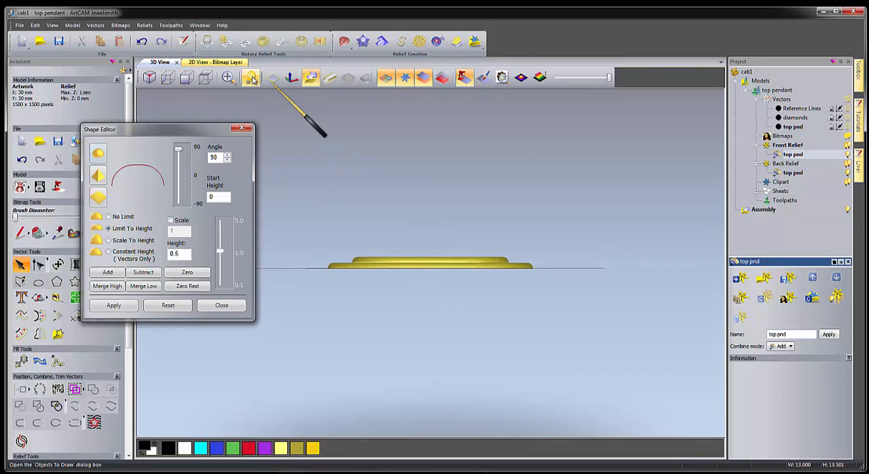
# Add a rounded 90° shape limited to 0.65 mm height inside the middle of the three inner outlines, and check its side profile.
pyautogui.click(206, 78)
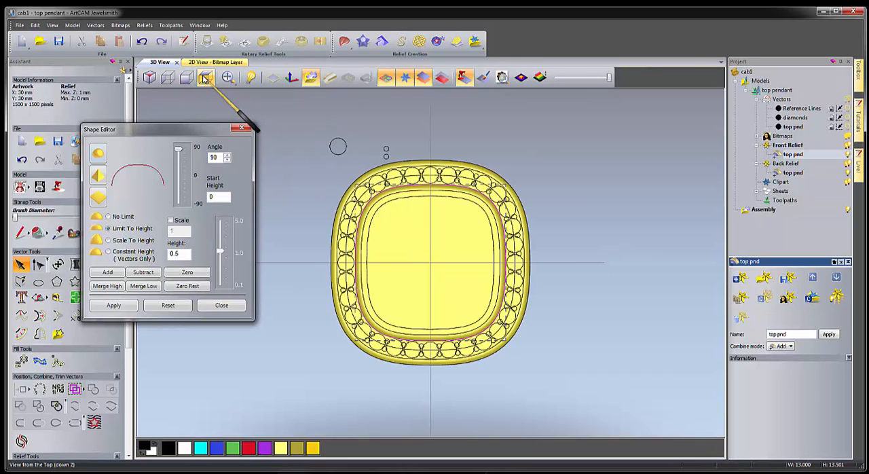
pyautogui.scroll(4, 367, 253)
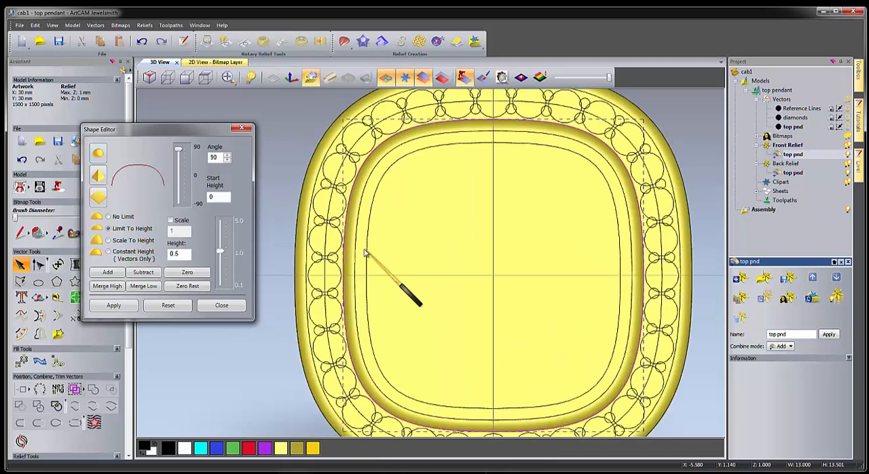
pyautogui.click(357, 241)
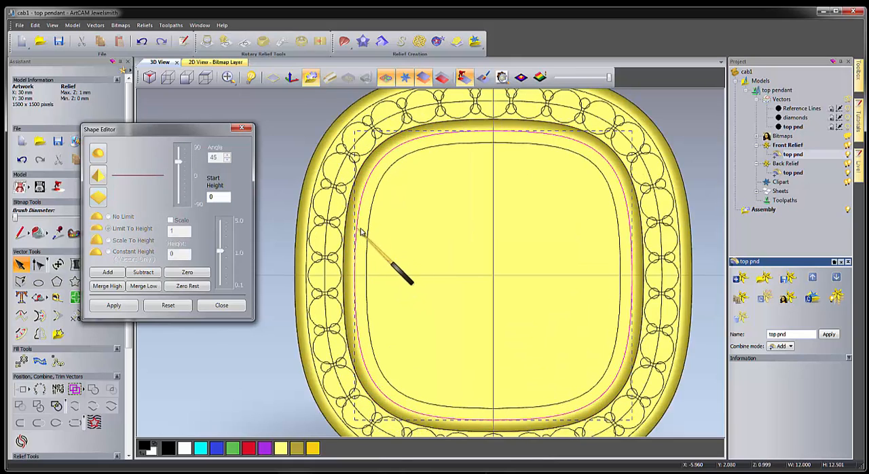
pyautogui.click(96, 155)
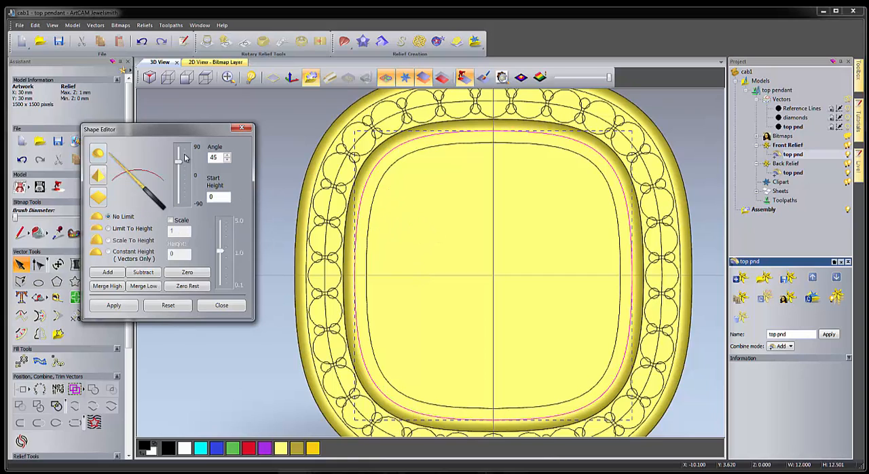
pyautogui.click(178, 146)
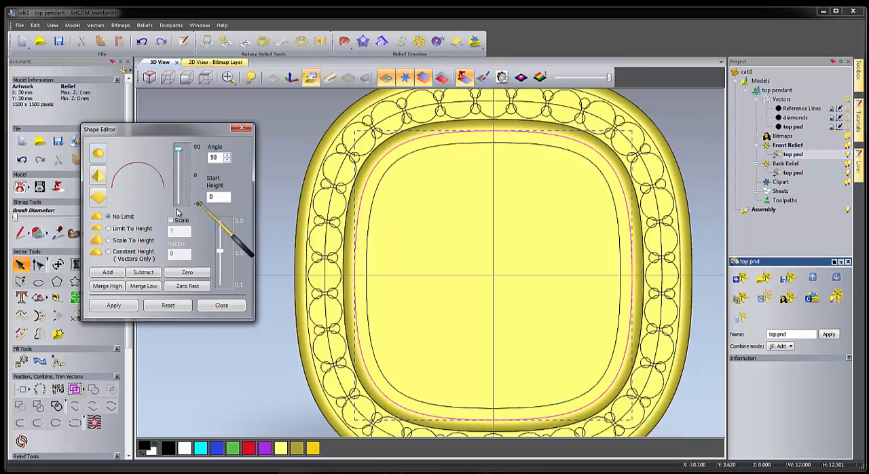
pyautogui.click(109, 229)
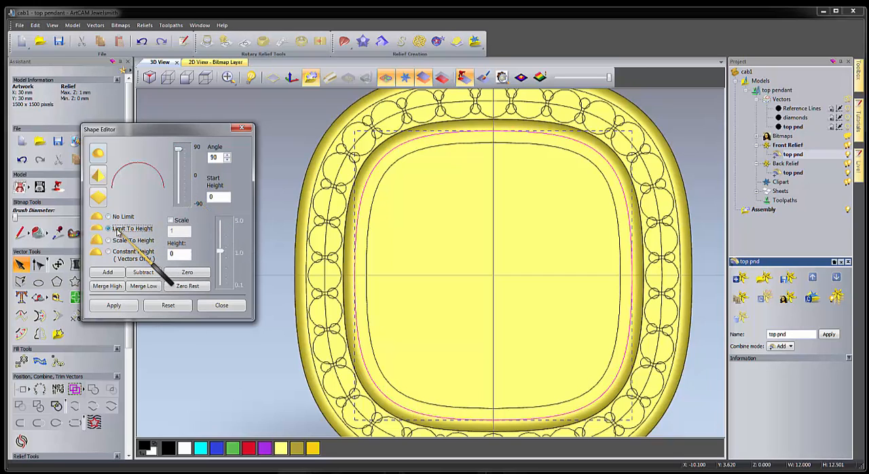
pyautogui.click(172, 253)
pyautogui.press('BackSpace')
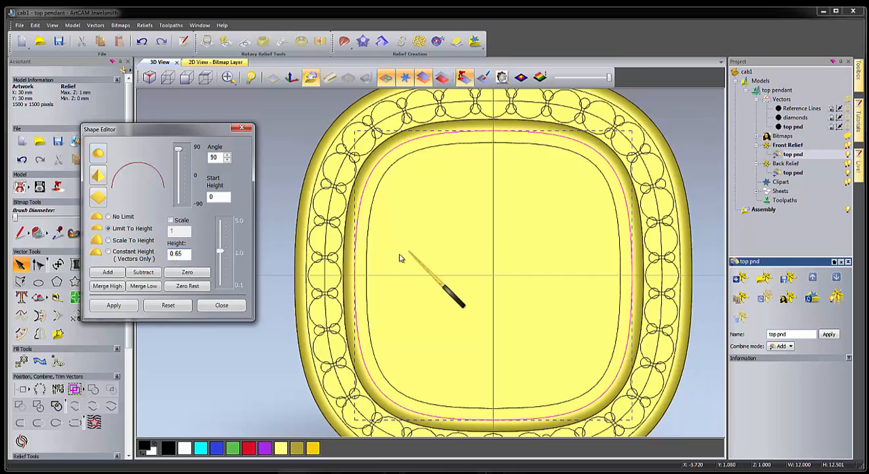
pyautogui.click(106, 272)
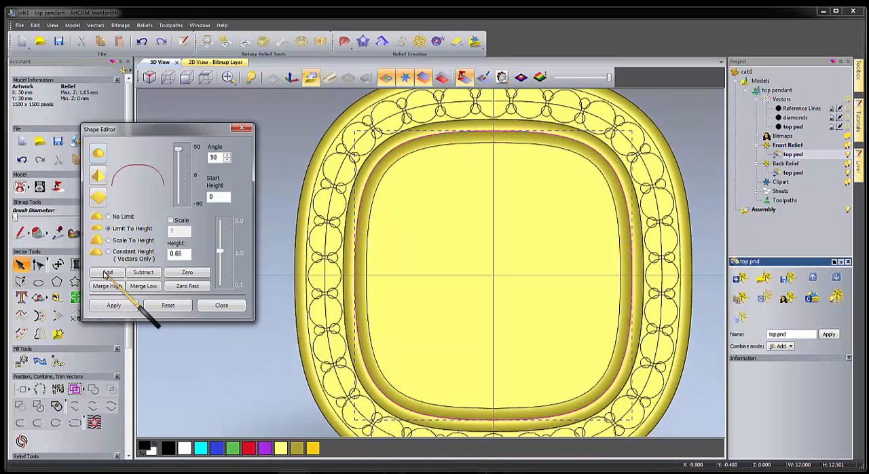
pyautogui.click(168, 77)
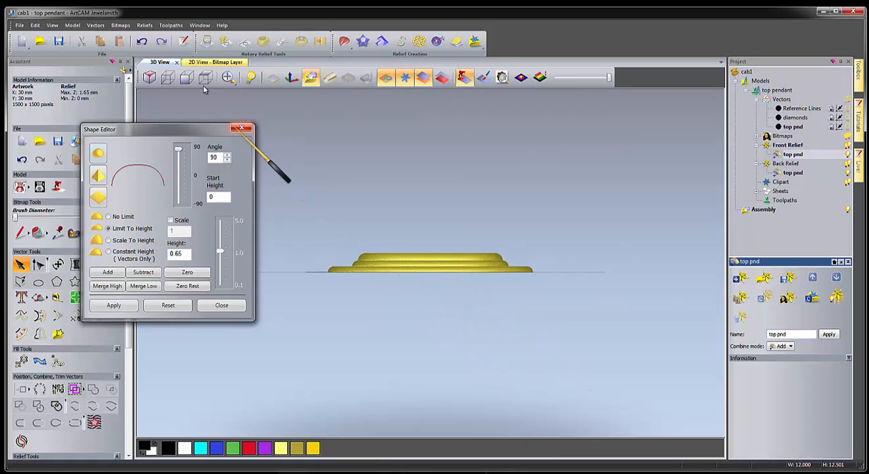
# Show the stepped relief close up in the 2D view, clear the vector selection and close the Shape Editor.
pyautogui.click(211, 61)
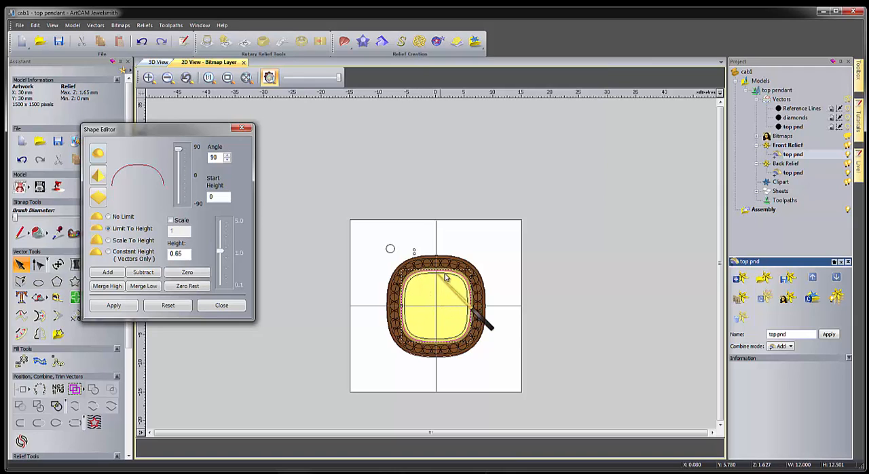
pyautogui.scroll(3, 423, 316)
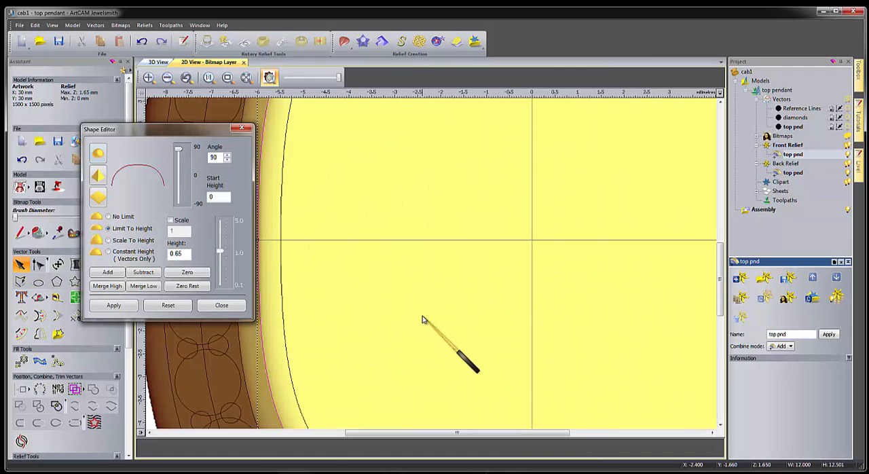
pyautogui.scroll(-1, 423, 316)
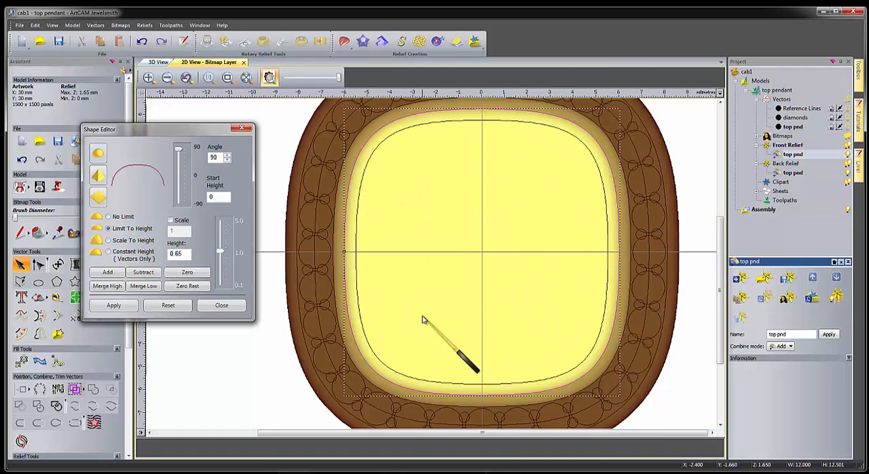
pyautogui.click(306, 247)
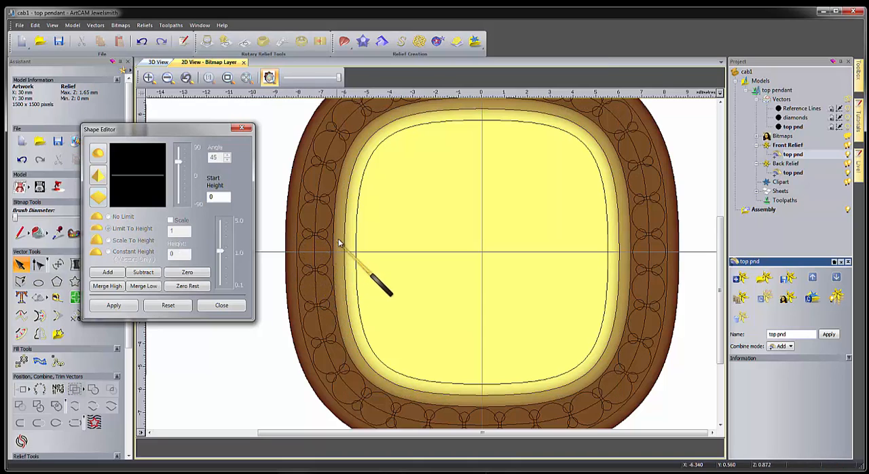
pyautogui.click(222, 305)
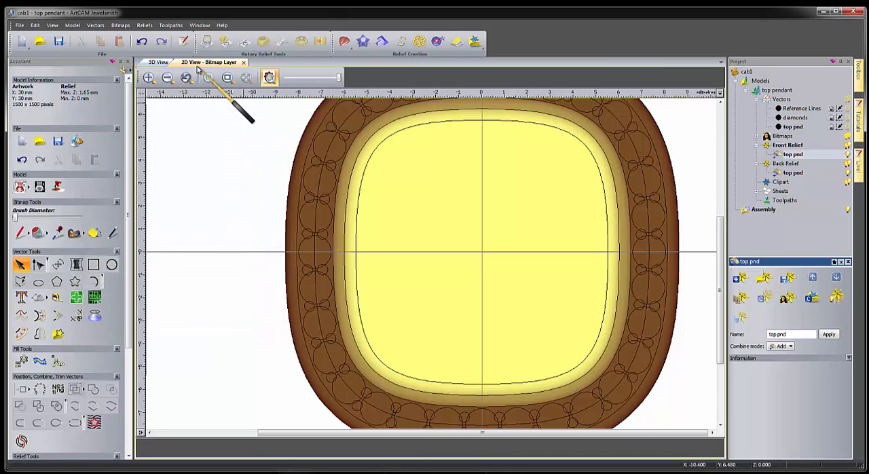
# Subtract an angular 55° shape limited to 0.4 mm height from the band between the two outlines bordering the stone ring.
pyautogui.click(299, 239)
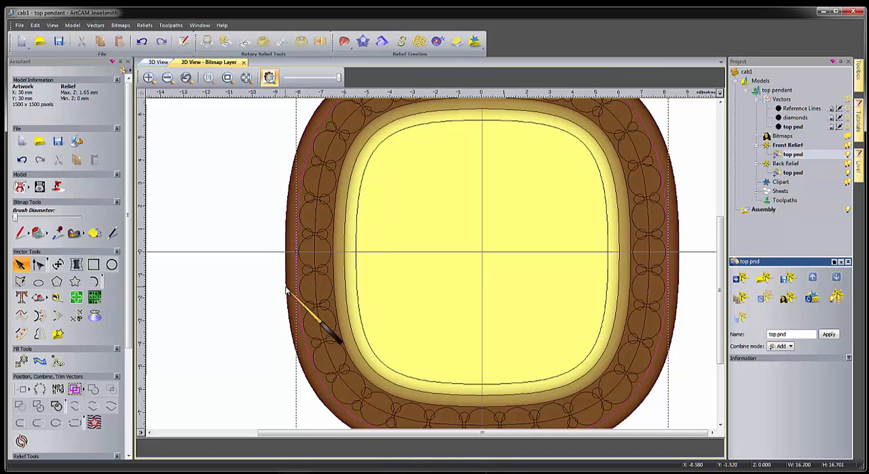
pyautogui.keyDown('shift'); pyautogui.click(333, 235); pyautogui.keyUp('shift')
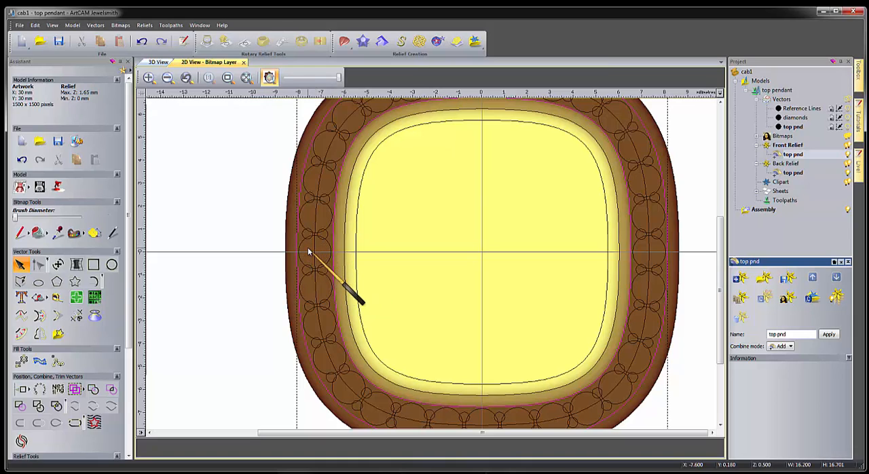
pyautogui.doubleClick(308, 247)
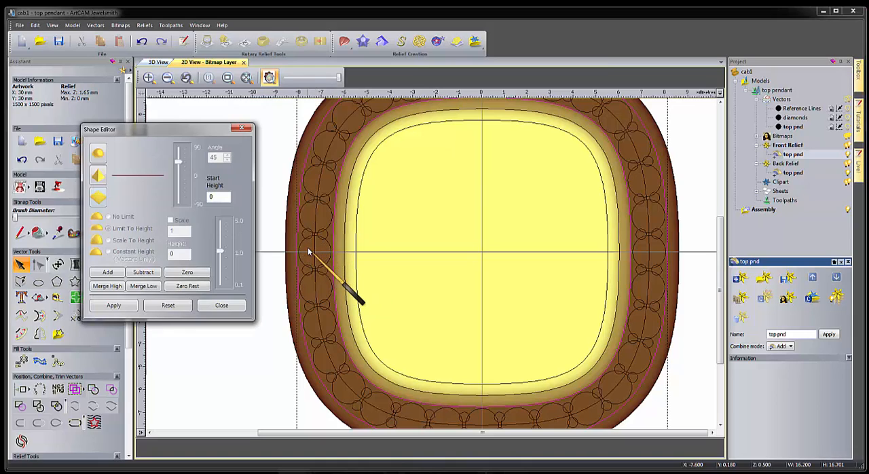
pyautogui.click(97, 176)
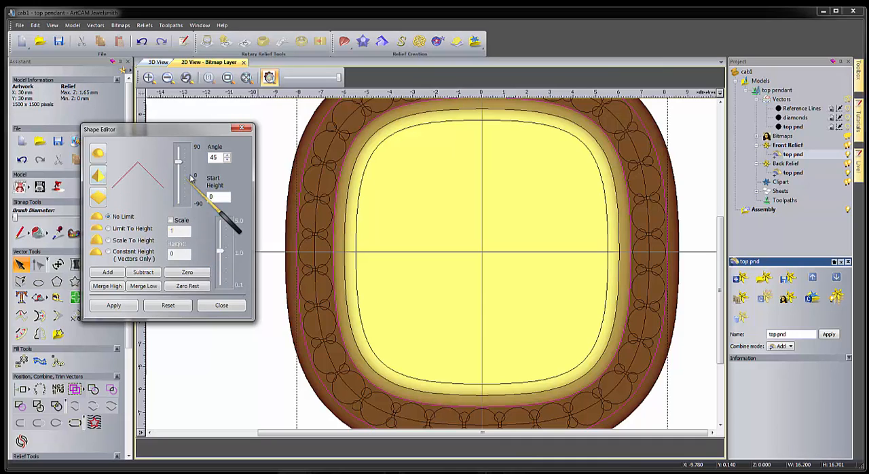
pyautogui.moveTo(180, 169); pyautogui.dragTo(179, 155)
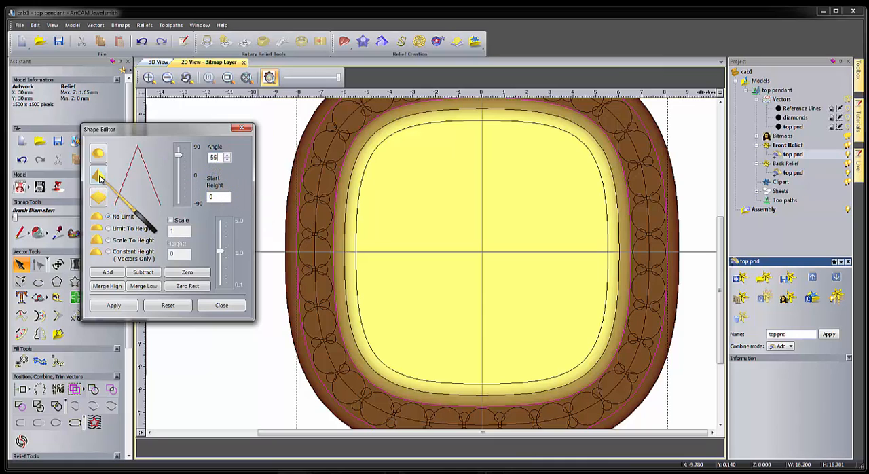
pyautogui.press('ctrl')
pyautogui.press('ctrl')
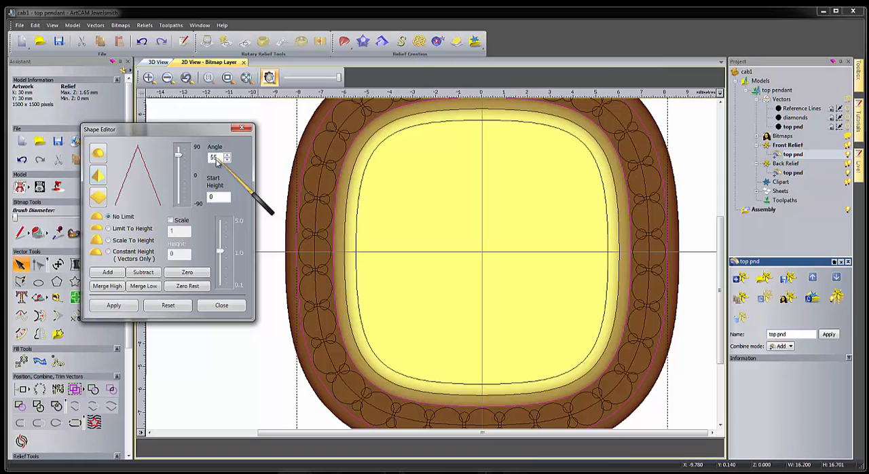
pyautogui.click(108, 229)
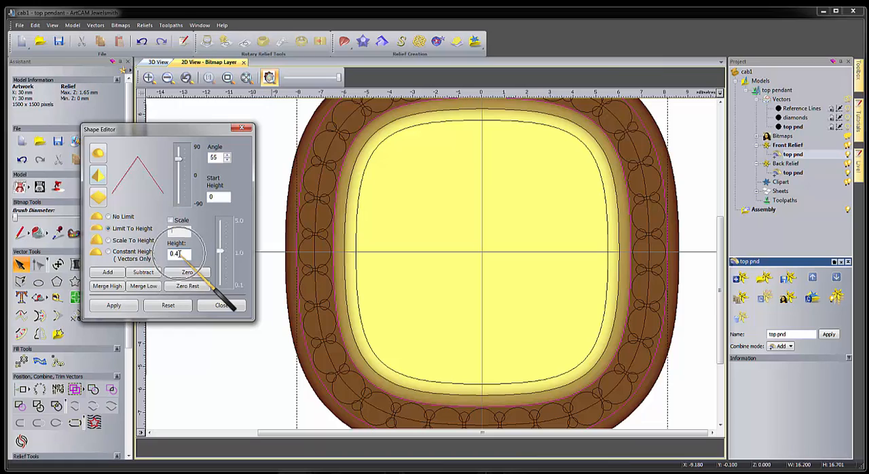
pyautogui.click(143, 273)
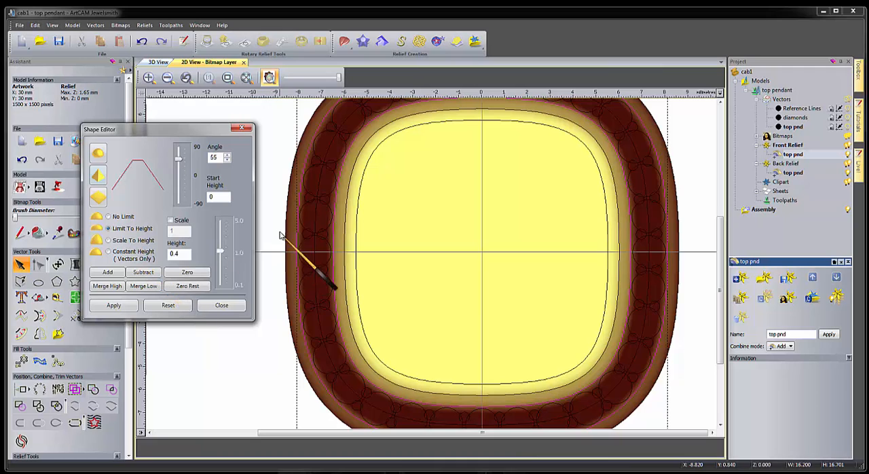
# Hide the vectors in the 3D view and inspect the recessed stone channel close up.
pyautogui.click(158, 62)
pyautogui.moveTo(431, 272); pyautogui.dragTo(450, 366)
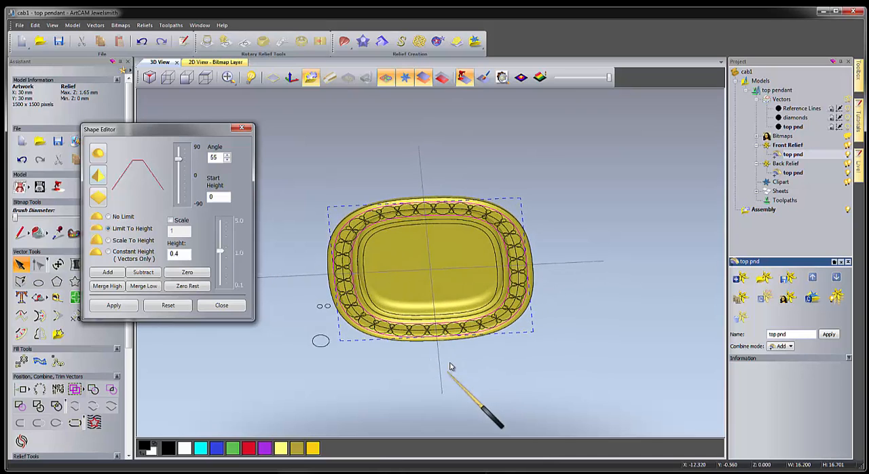
pyautogui.click(385, 77)
pyautogui.scroll(3, 345, 257)
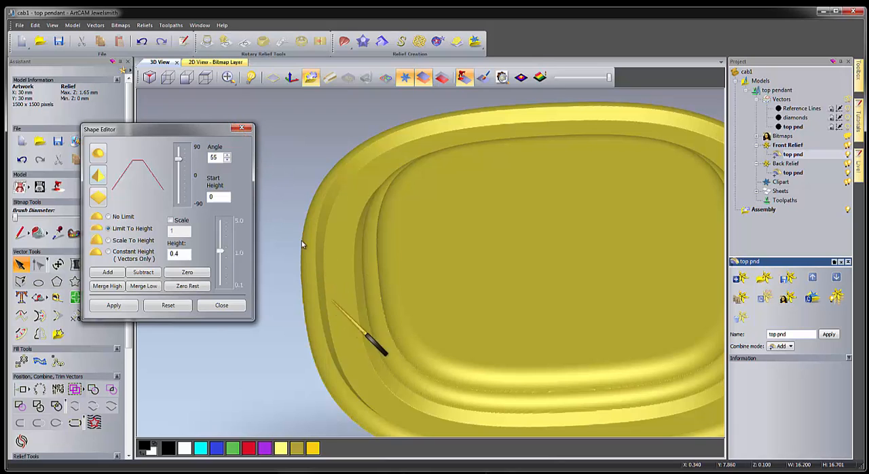
# Merge high a rounded, unlimited 90° shape with a 0.45 mm start height onto the small prong circles around the channel.
pyautogui.click(199, 62)
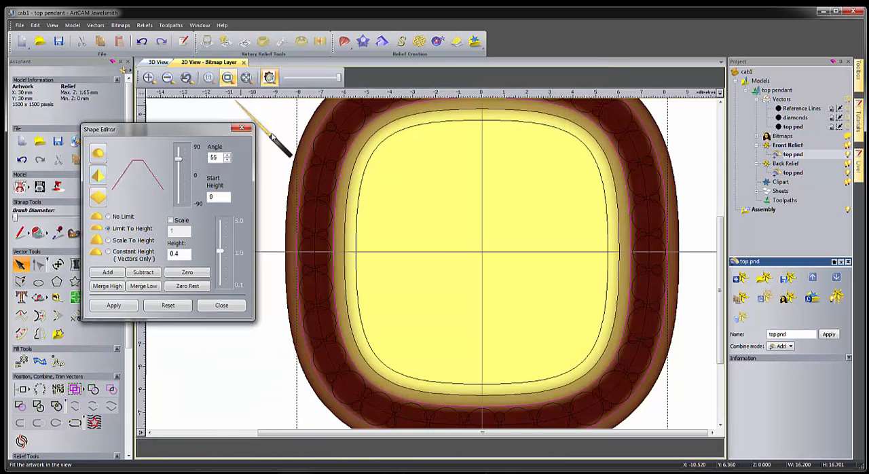
pyautogui.click(312, 163)
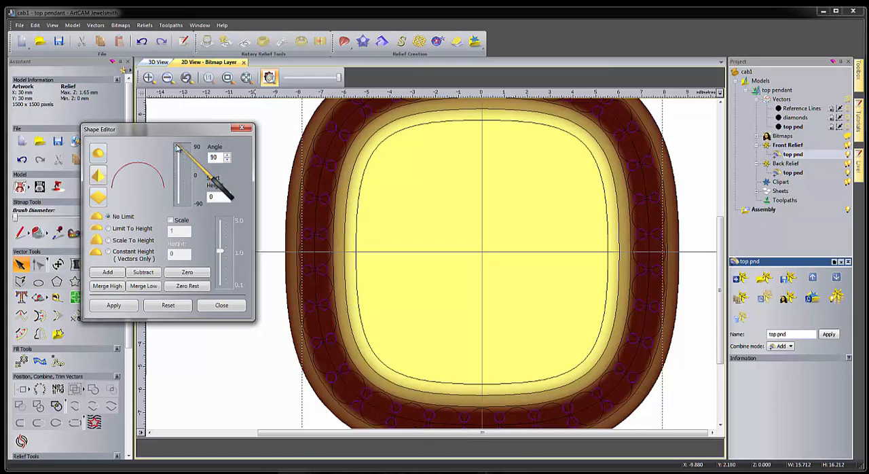
pyautogui.moveTo(219, 197); pyautogui.dragTo(184, 202)
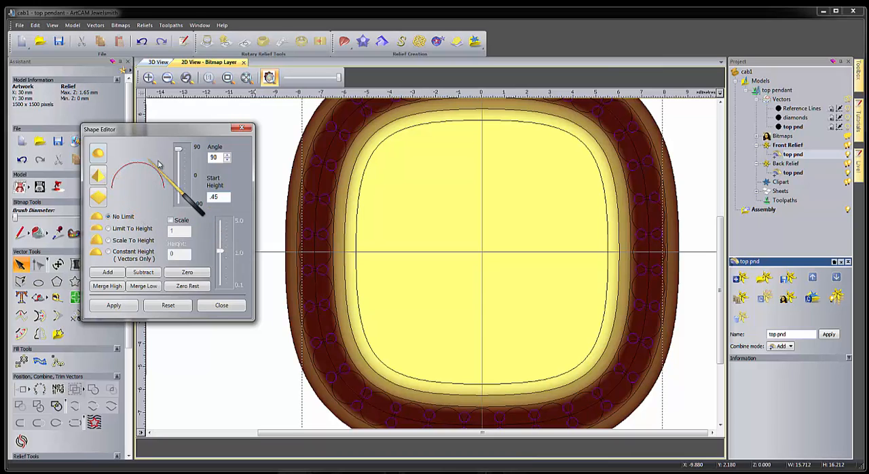
pyautogui.moveTo(219, 158); pyautogui.dragTo(180, 159)
pyautogui.click(224, 156)
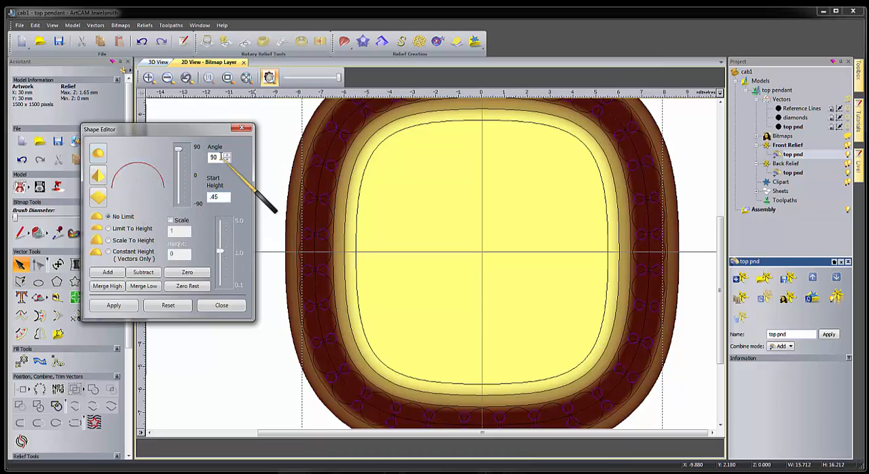
pyautogui.doubleClick(219, 158)
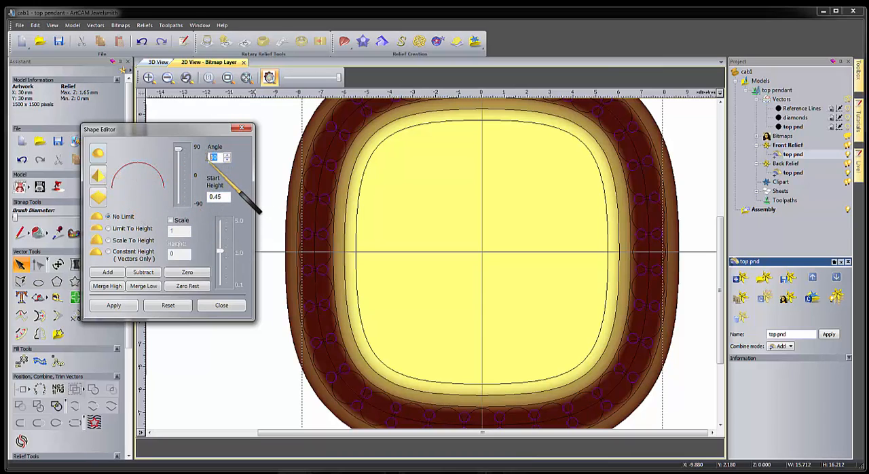
pyautogui.doubleClick(216, 197)
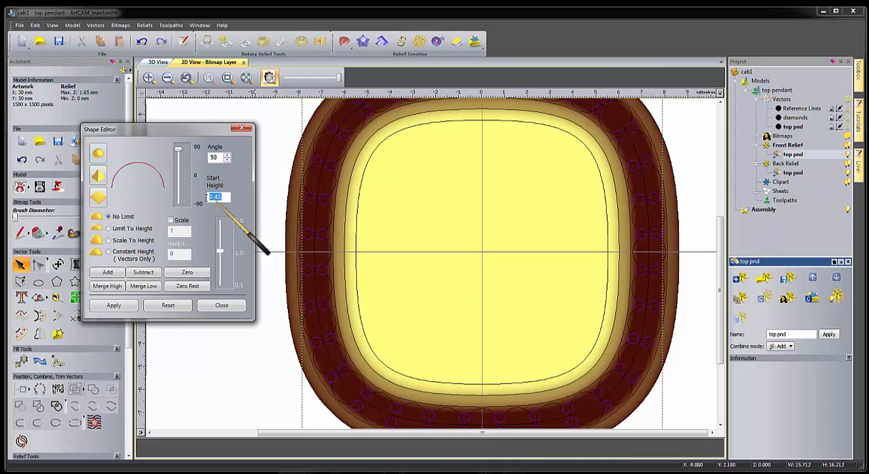
pyautogui.click(106, 288)
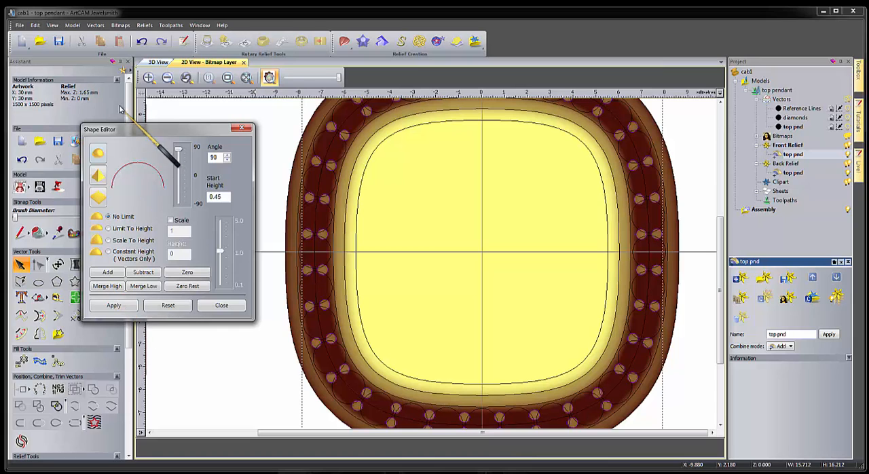
# Inspect the prongs in the 3D view, save the model and check the relief's side profile.
pyautogui.click(157, 62)
pyautogui.moveTo(367, 316); pyautogui.dragTo(329, 286)
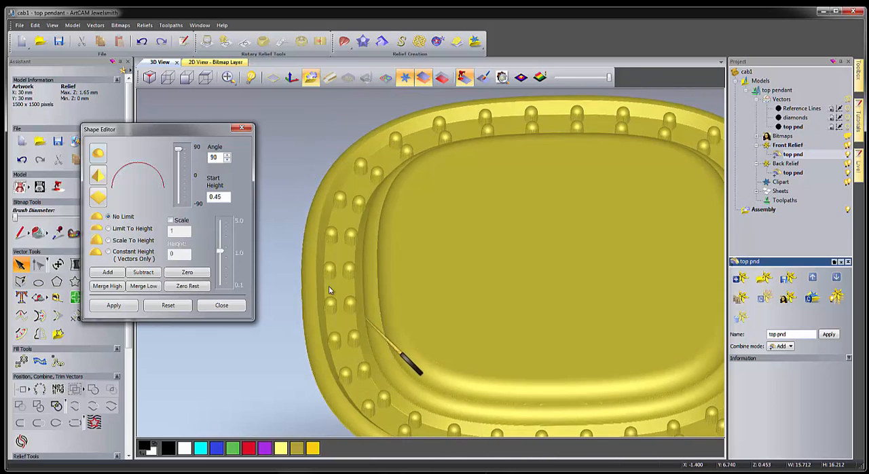
pyautogui.click(59, 42)
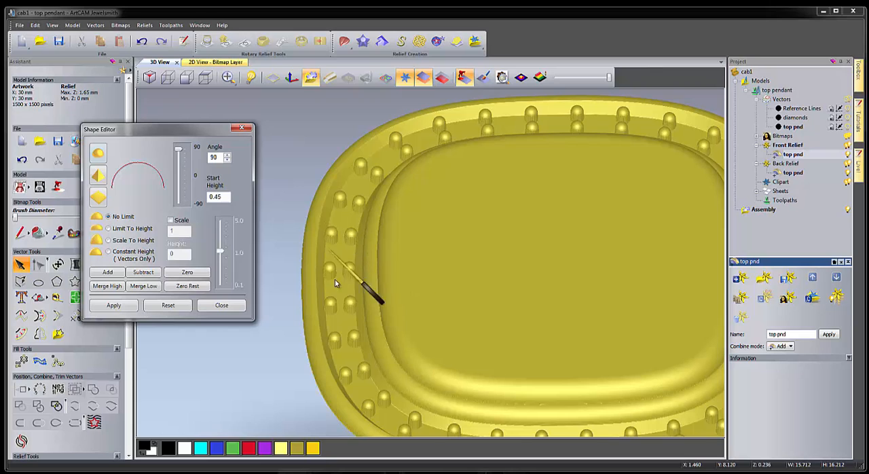
pyautogui.click(167, 81)
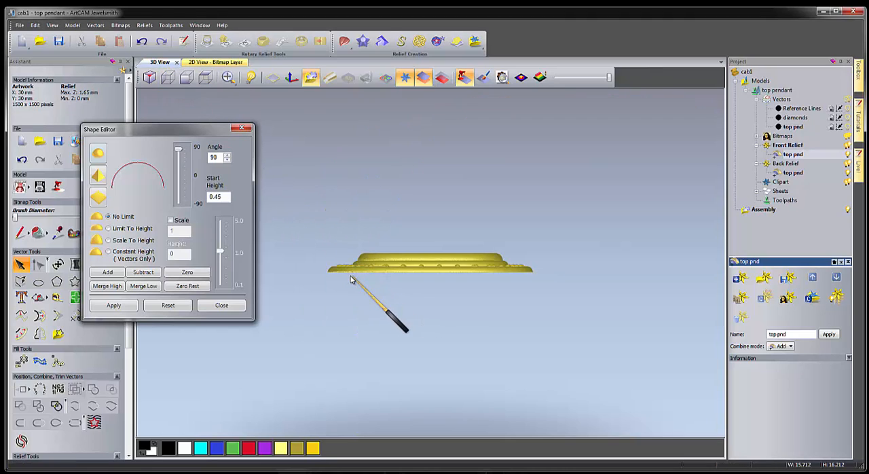
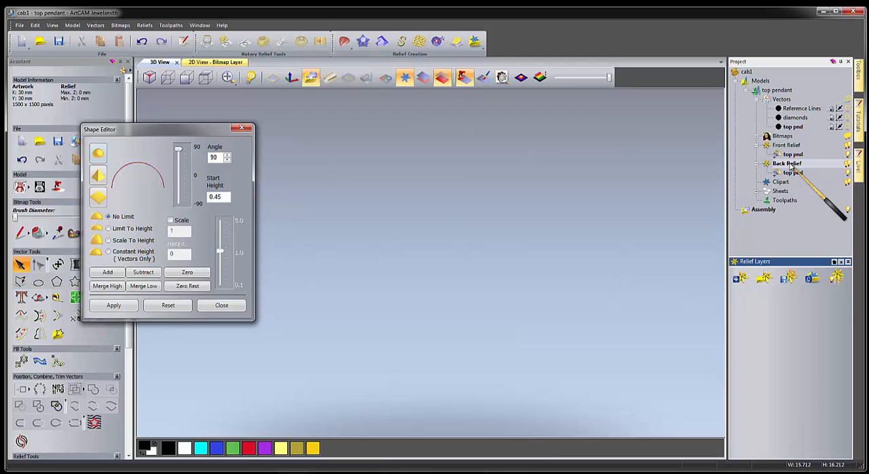
# Activate the back relief's top pnd layer and select the pendant's outermost outline.
pyautogui.press('ctrl')
pyautogui.press('ctrl')
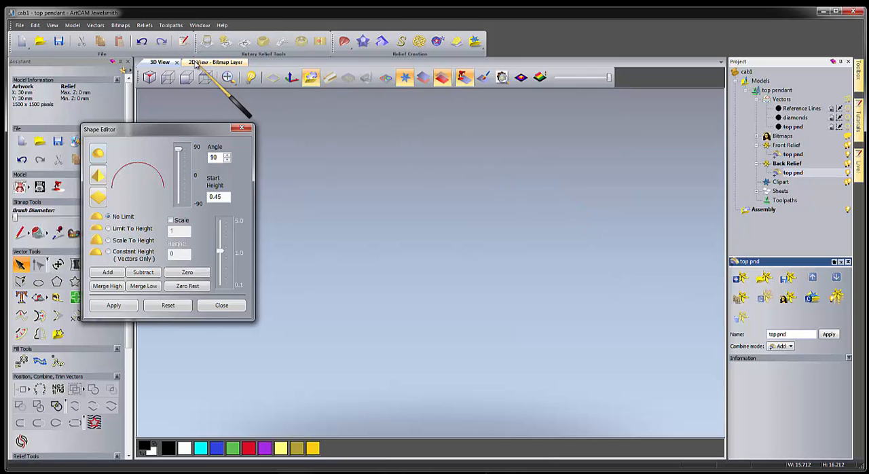
pyautogui.click(197, 61)
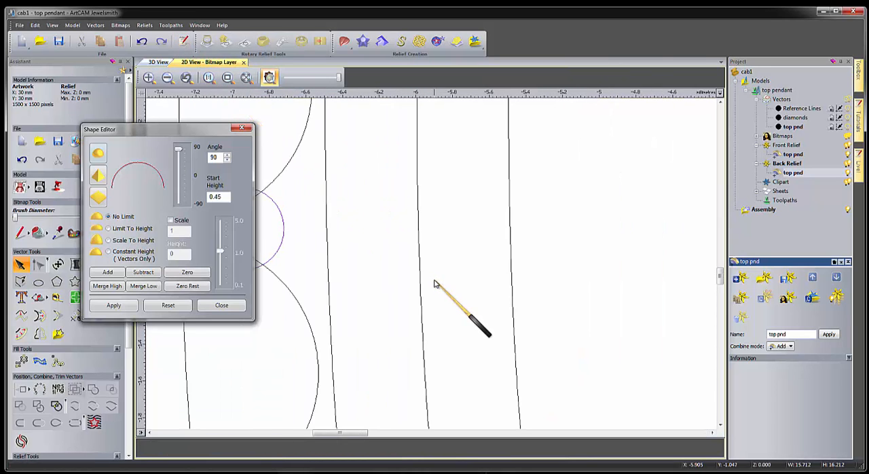
pyautogui.scroll(-5, 434, 284)
pyautogui.scroll(-3, 434, 284)
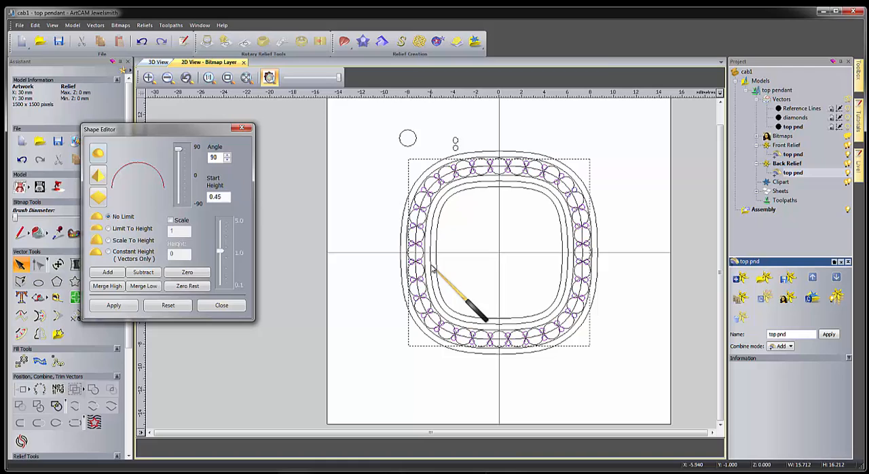
pyautogui.click(403, 224)
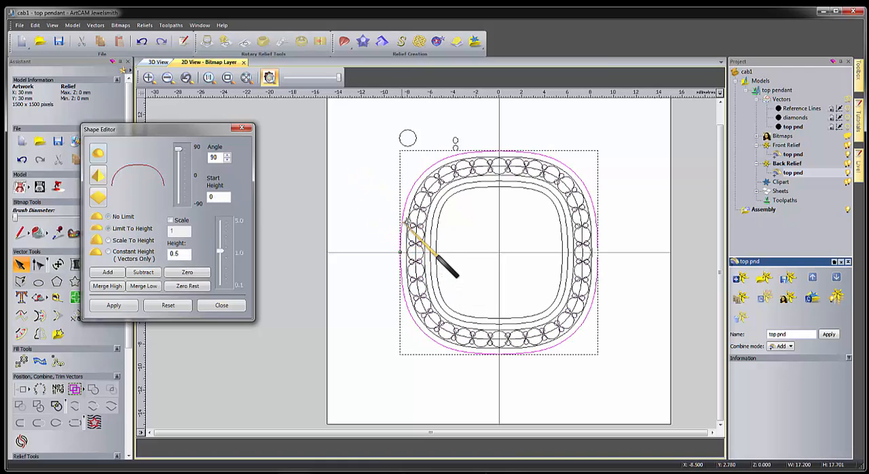
# Show the vectors and the front relief in the 3D view and check the pendant from the side.
pyautogui.click(157, 63)
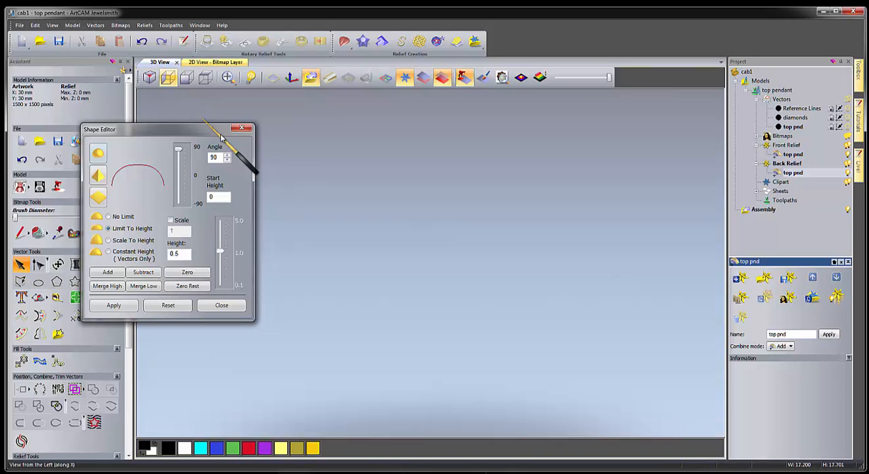
pyautogui.click(385, 77)
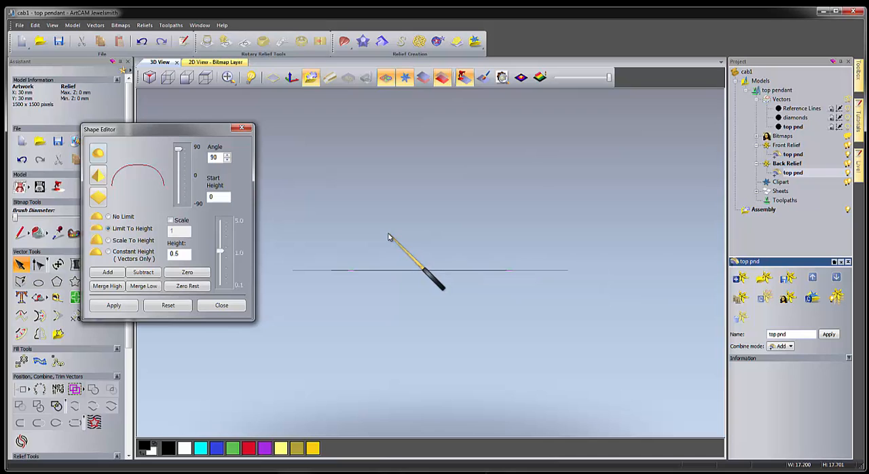
pyautogui.moveTo(431, 260); pyautogui.dragTo(365, 265)
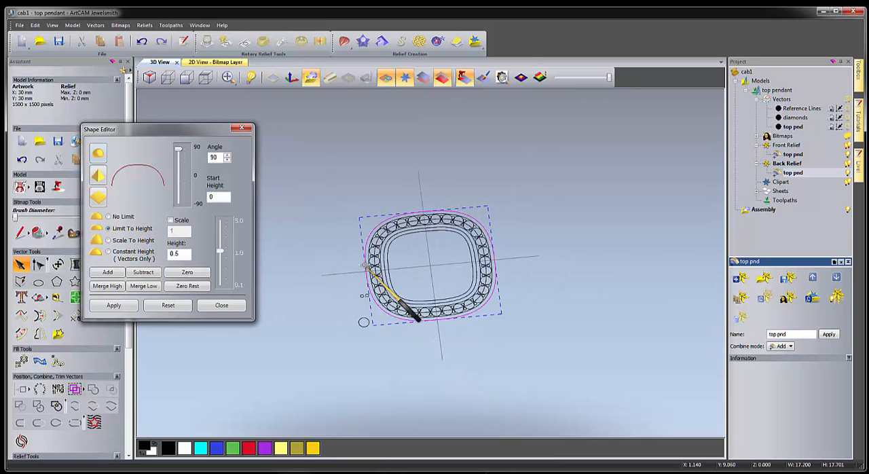
pyautogui.click(424, 78)
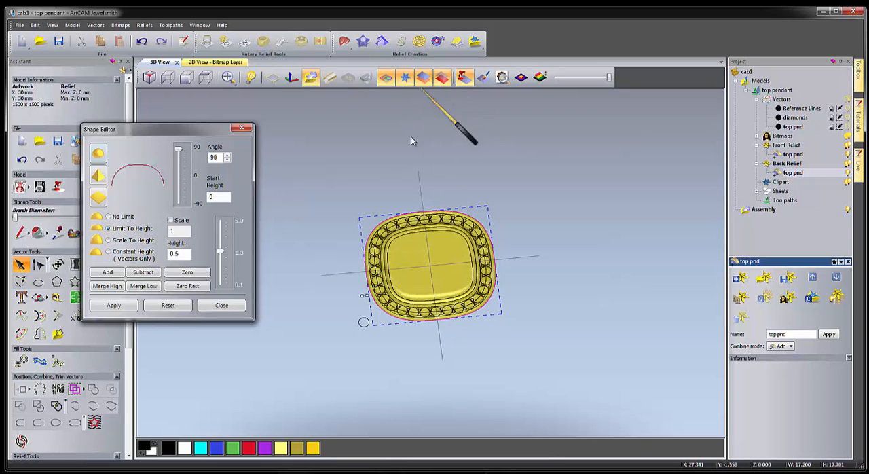
pyautogui.click(167, 79)
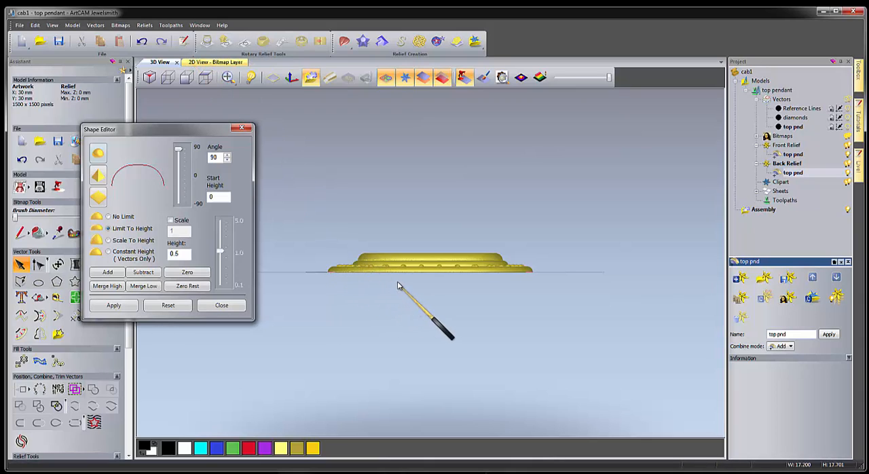
pyautogui.moveTo(399, 286); pyautogui.dragTo(407, 270)
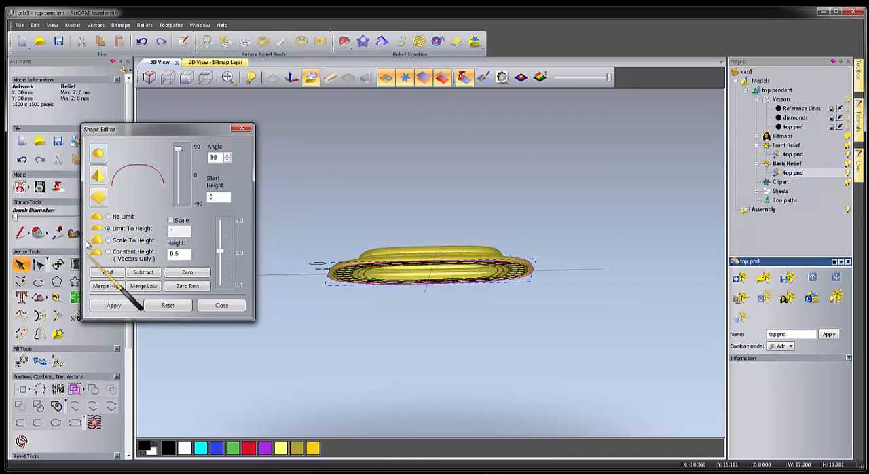
# Subtract an angular 45° shape limited to 0.5 mm height within the outermost outline on the back relief.
pyautogui.click(97, 176)
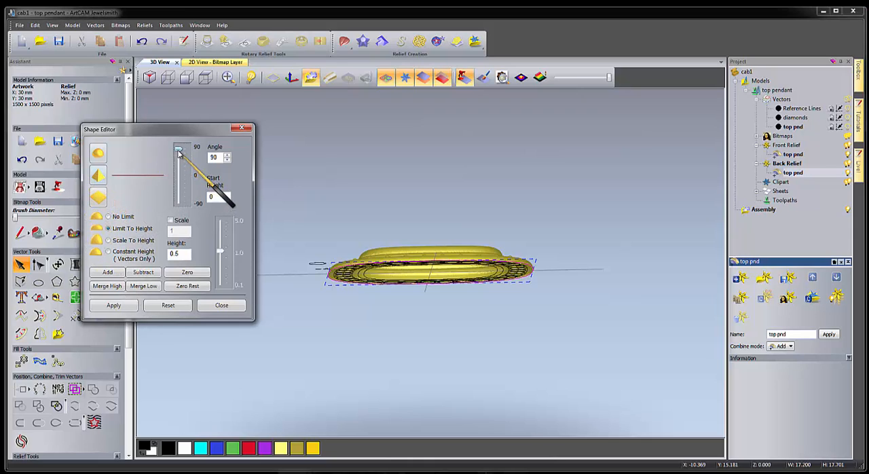
pyautogui.moveTo(176, 148); pyautogui.dragTo(183, 163)
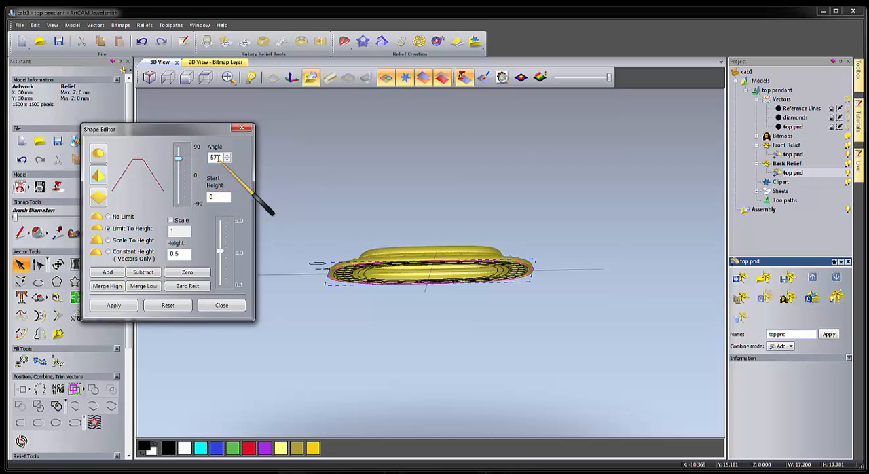
pyautogui.doubleClick(215, 157)
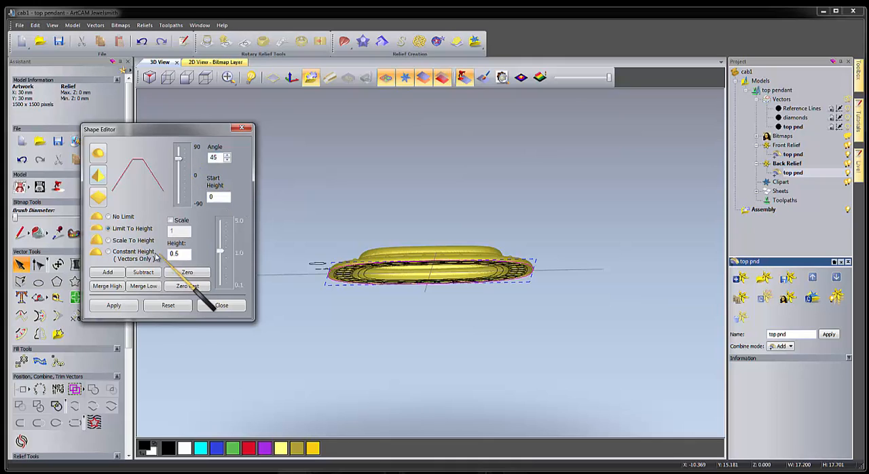
pyautogui.click(120, 230)
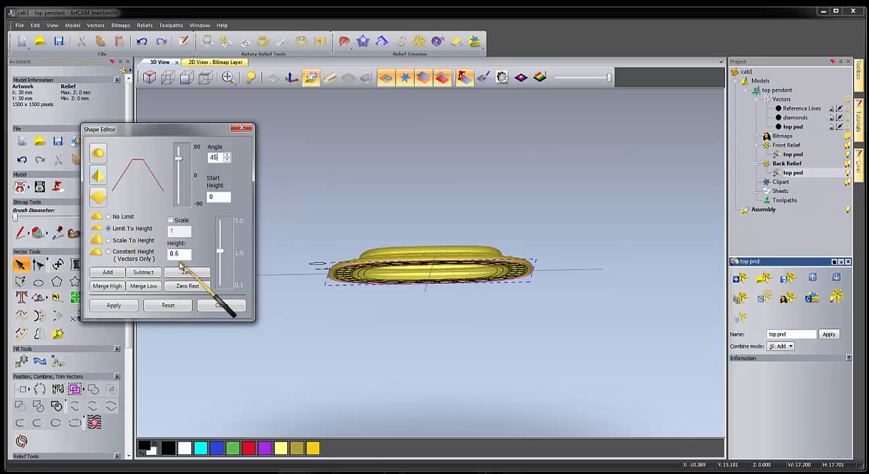
pyautogui.click(144, 272)
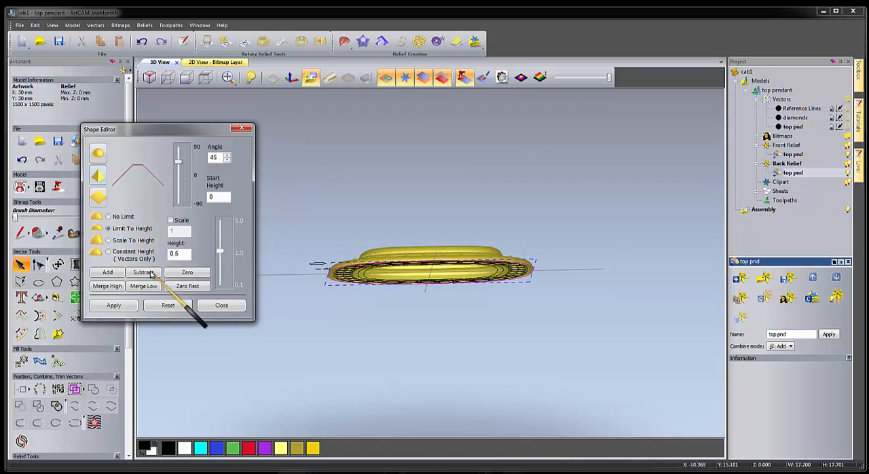
# Check the two-sided relief's side profile and stone channel in the 3D view, then save the model.
pyautogui.click(168, 77)
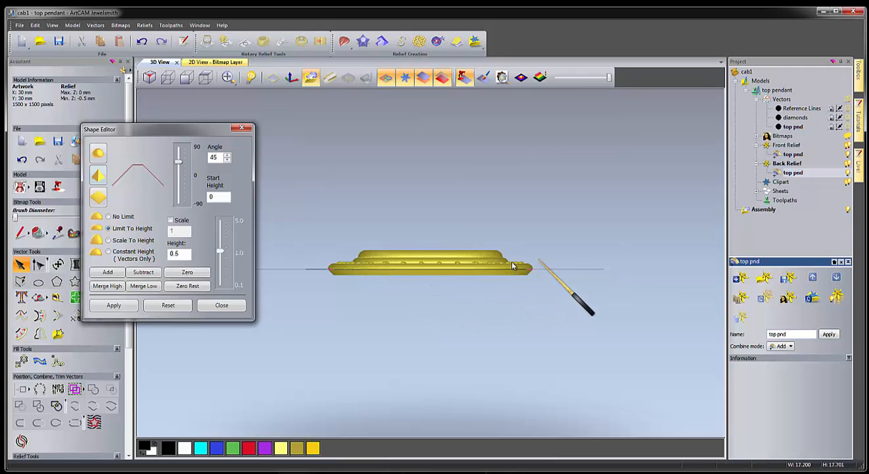
pyautogui.moveTo(398, 303); pyautogui.dragTo(429, 442)
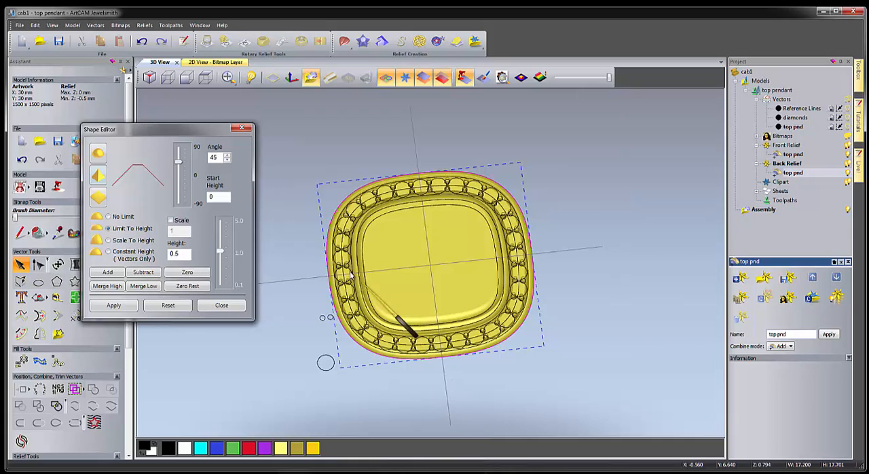
pyautogui.scroll(5, 350, 275)
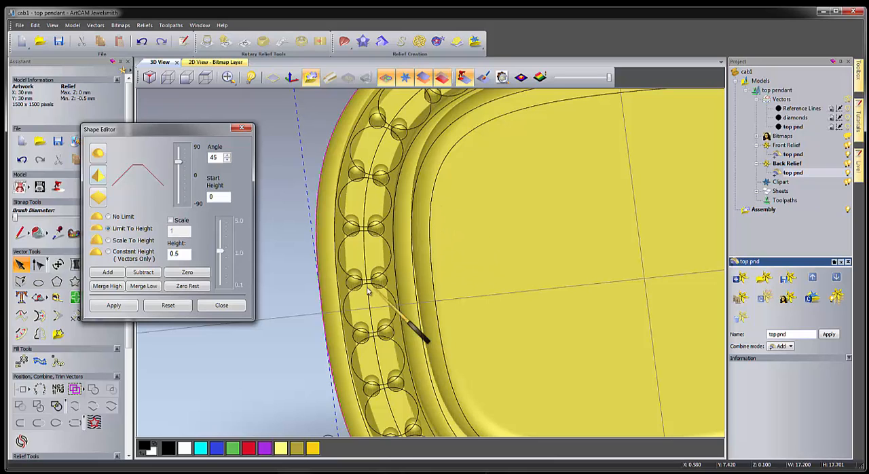
pyautogui.click(57, 40)
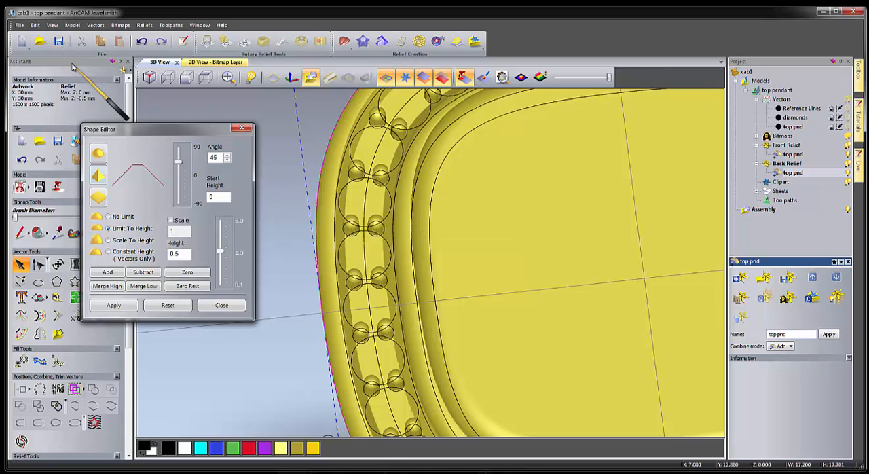
# Offset the ring of stone circles inwards by 0.15 mm with sharp corners and group the resulting circles.
pyautogui.click(347, 189)
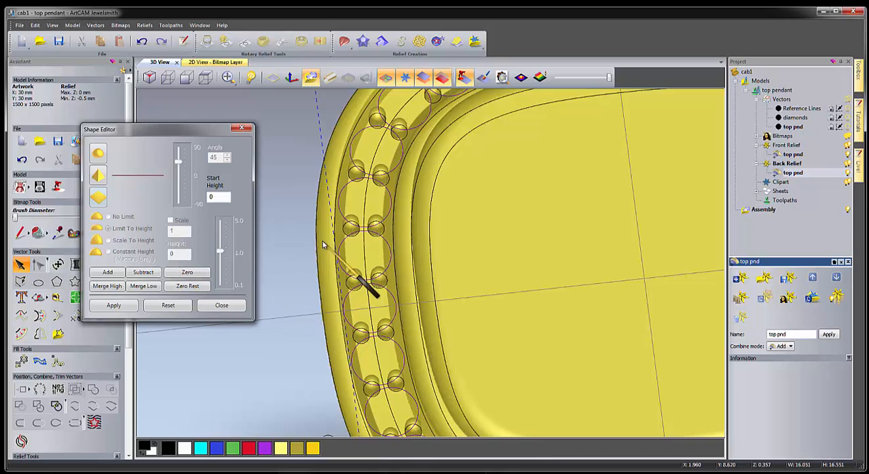
pyautogui.press('F9')
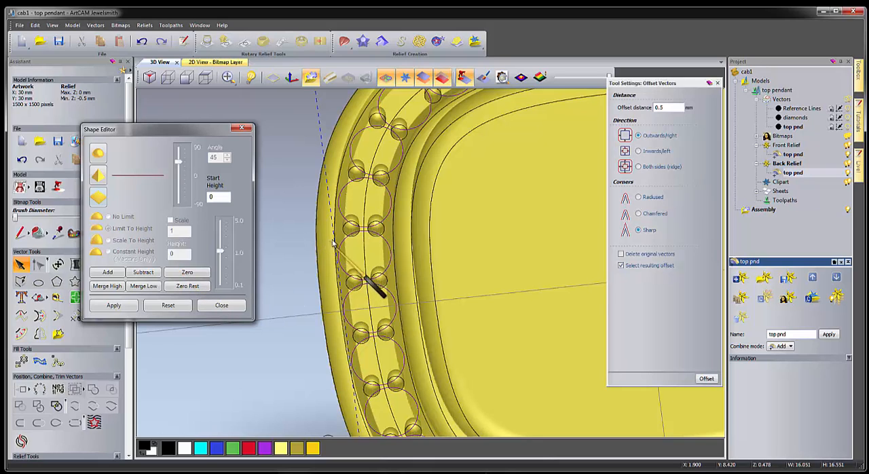
pyautogui.doubleClick(676, 109)
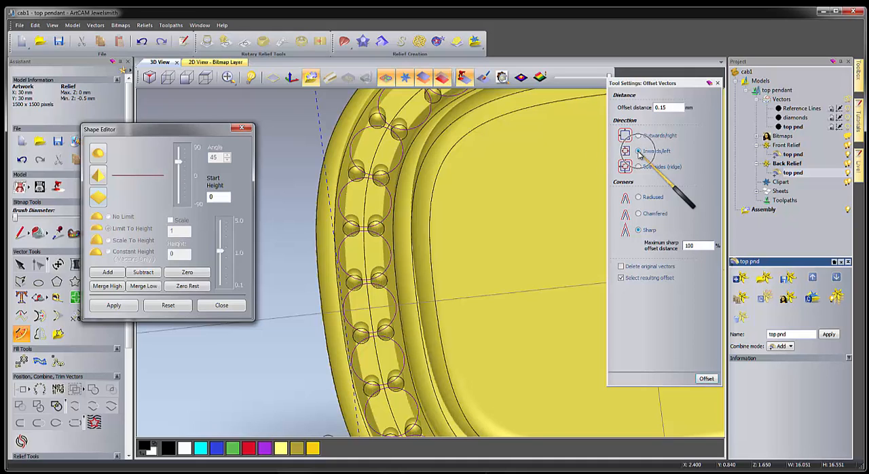
pyautogui.click(638, 152)
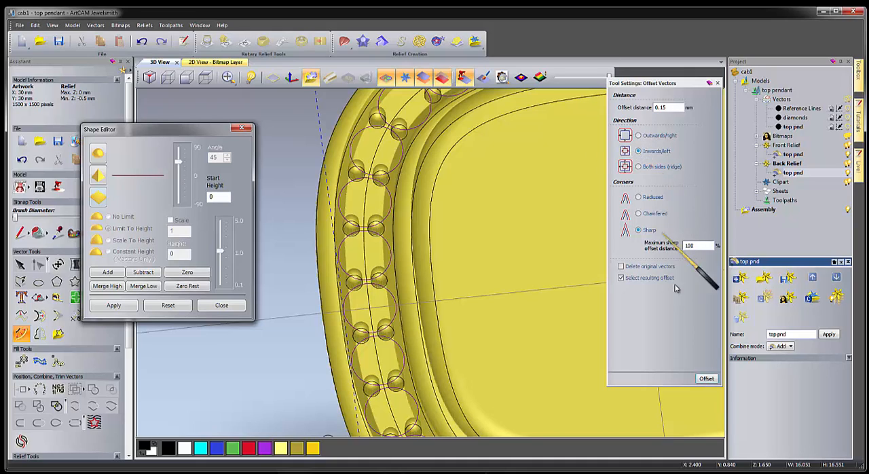
pyautogui.click(708, 379)
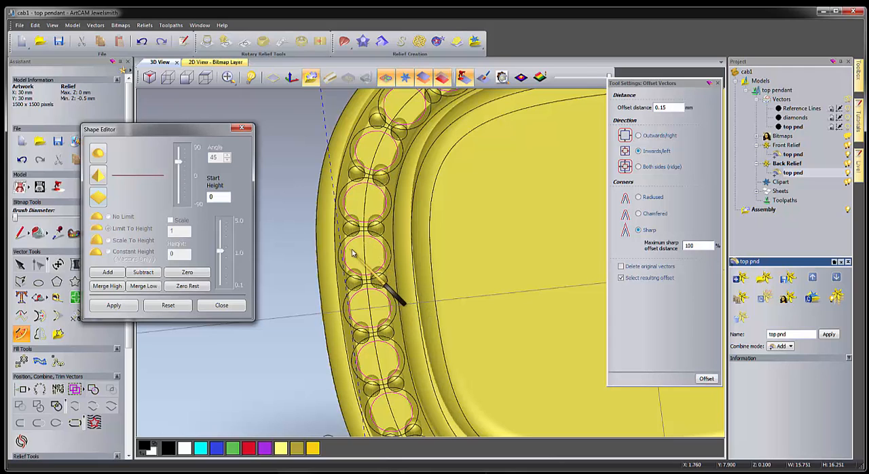
pyautogui.rightClick(352, 252)
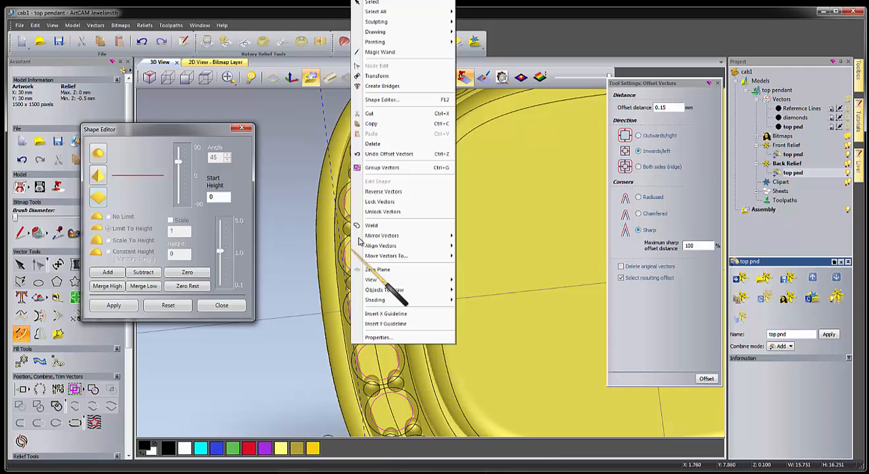
pyautogui.click(378, 171)
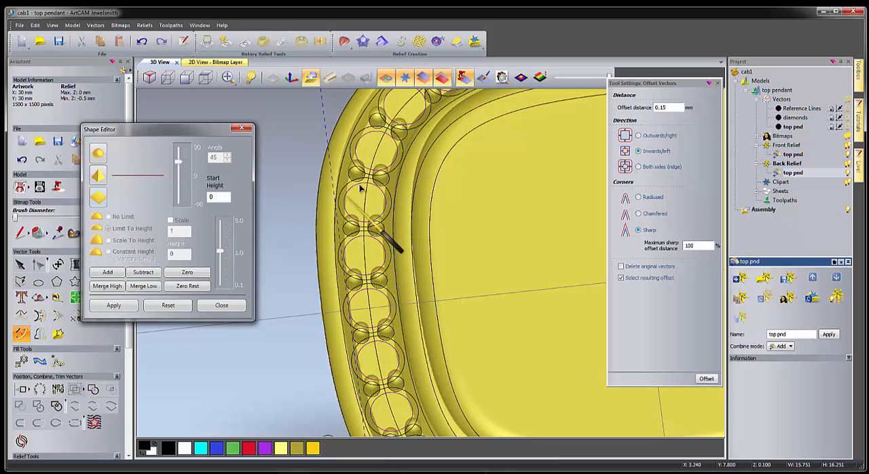
# Try subtracting an angular, unlimited 60° shape from the back relief at the inner stone circles, then undo it.
pyautogui.scroll(-4, 466, 200)
pyautogui.click(215, 62)
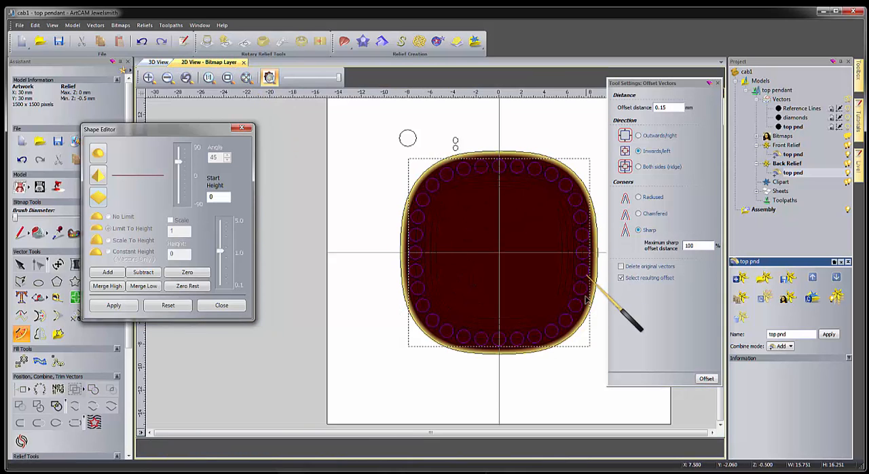
pyautogui.click(160, 62)
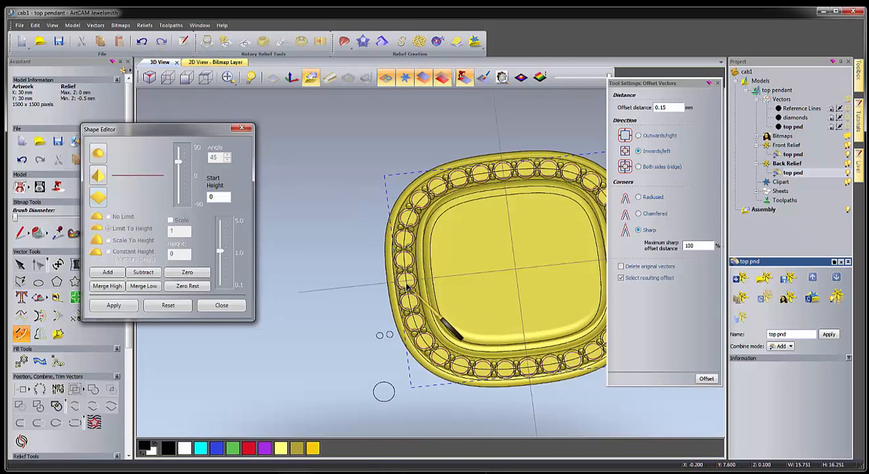
pyautogui.scroll(3, 407, 287)
pyautogui.scroll(2, 406, 287)
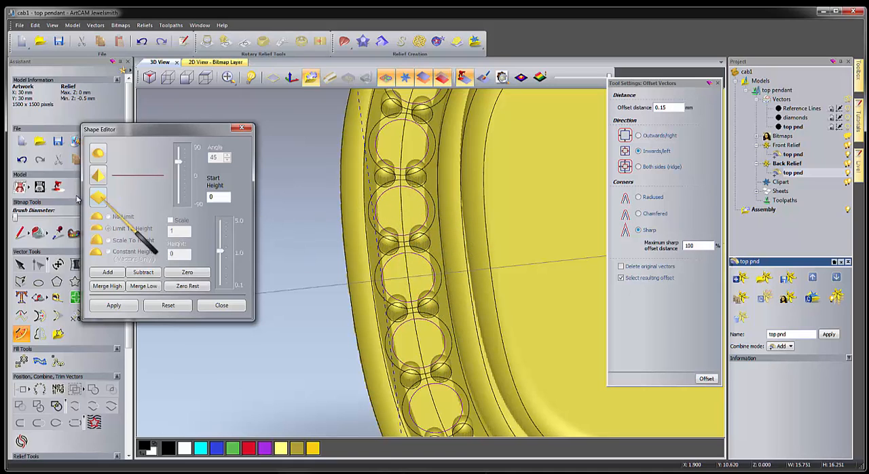
pyautogui.click(98, 175)
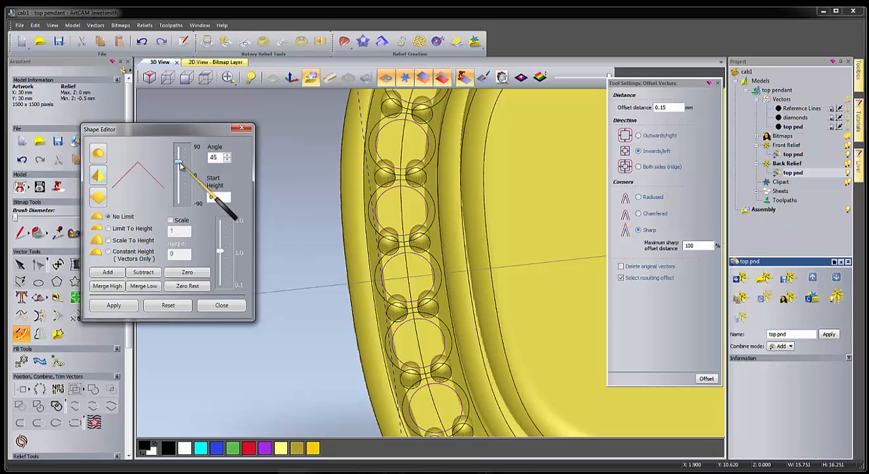
pyautogui.moveTo(180, 165); pyautogui.dragTo(194, 160)
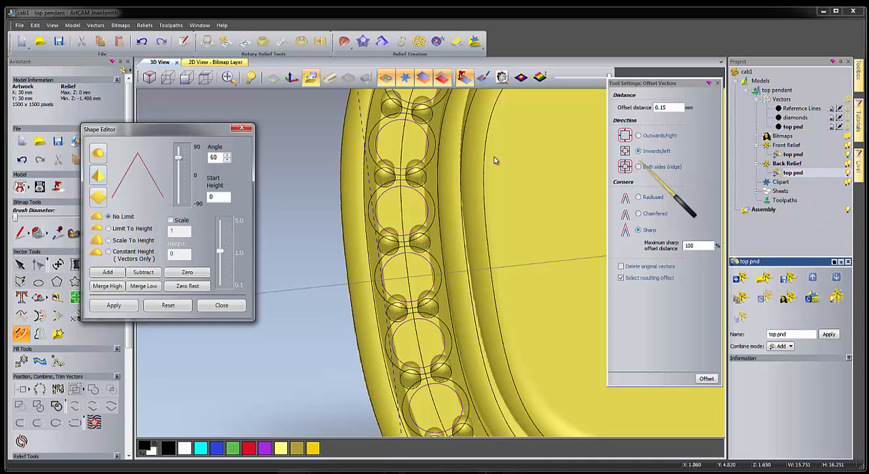
pyautogui.click(141, 41)
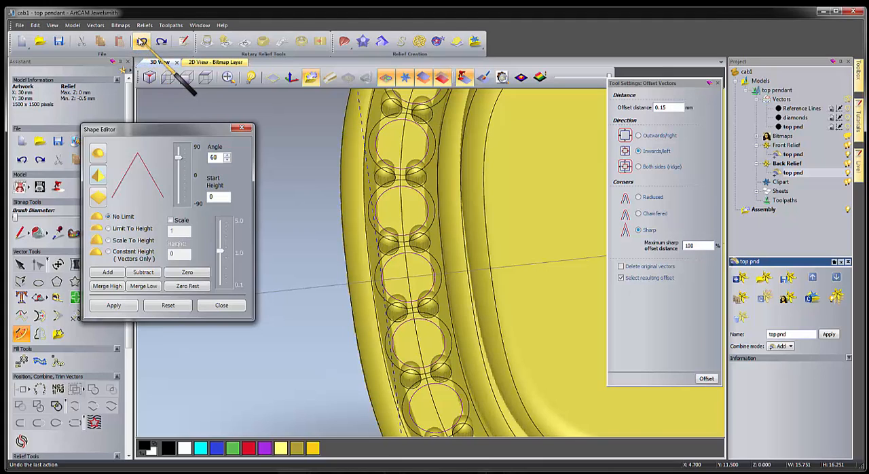
# Switch the active relief from the back to the front relief with its top pnd layer.
pyautogui.click(791, 155)
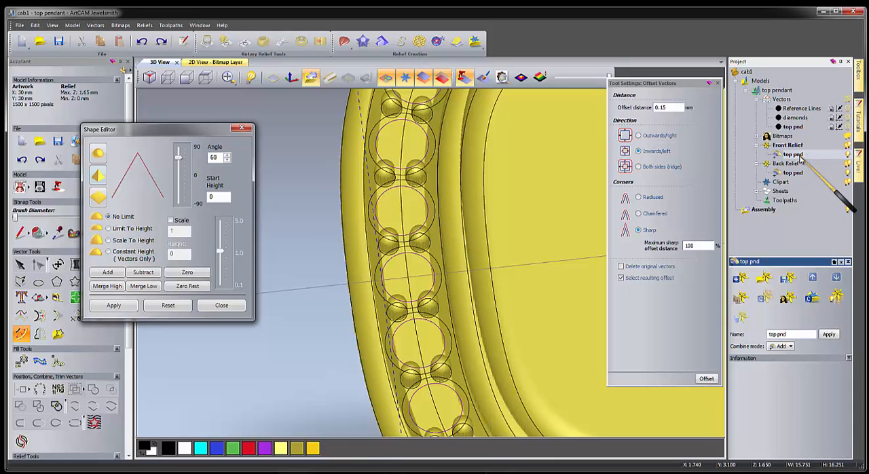
pyautogui.press('ctrl')
pyautogui.press('ctrl')
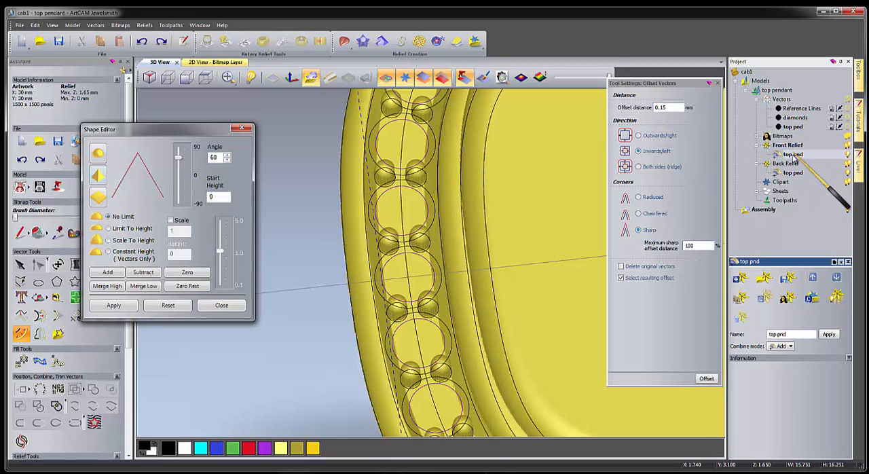
pyautogui.click(789, 146)
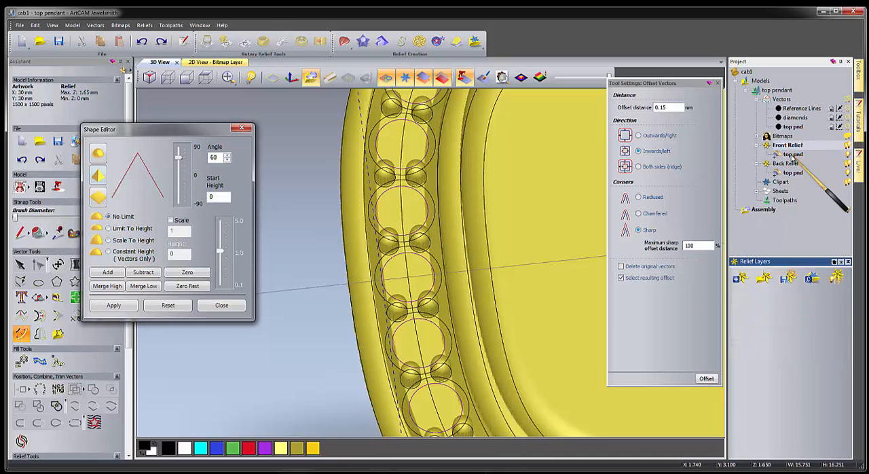
# Subtract the unlimited 60° angular shape from the front relief's top pnd layer at the selected stone circles.
pyautogui.click(795, 155)
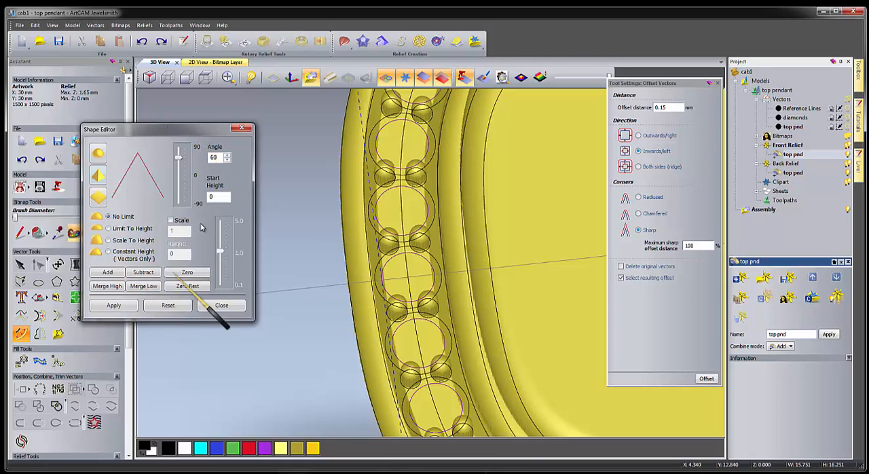
pyautogui.click(143, 286)
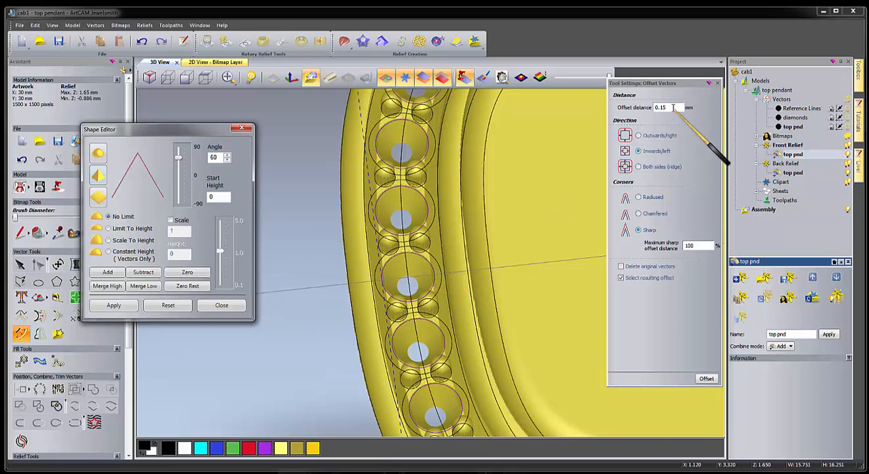
# Offset the selected stone circles inwards by another 0.15 mm with sharp corners and group the resulting circles.
pyautogui.click(706, 379)
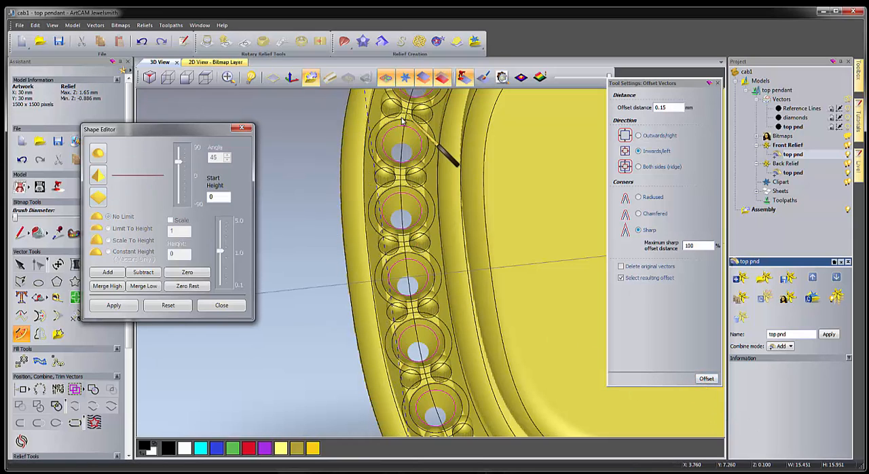
pyautogui.rightClick(391, 203)
pyautogui.click(418, 175)
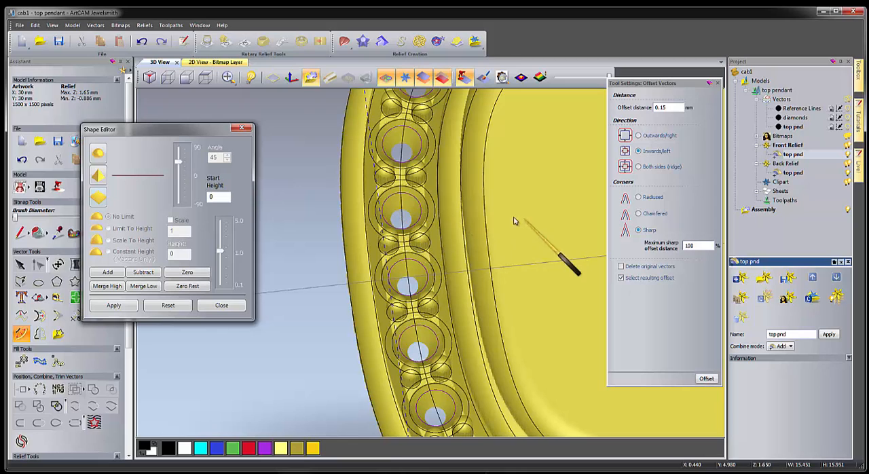
# Subtract a flat shape with a 1.5 mm start height from the front relief at the innermost circles and inspect the seats in 3D.
pyautogui.click(209, 62)
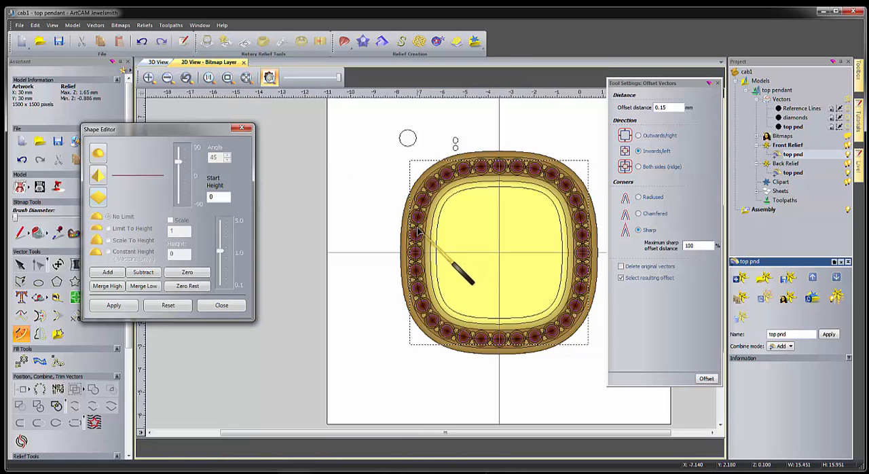
pyautogui.scroll(3, 442, 248)
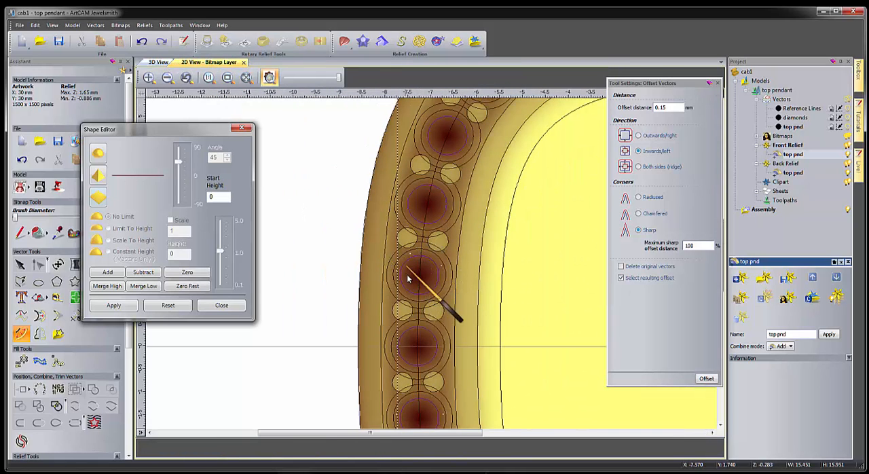
pyautogui.click(270, 77)
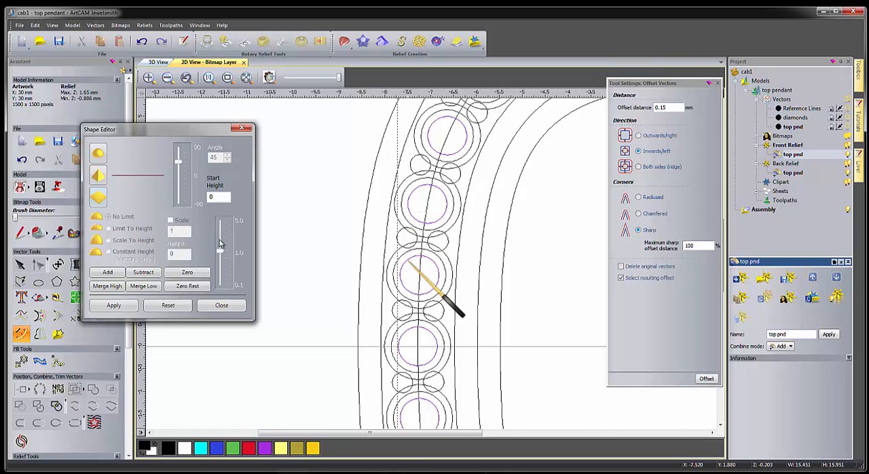
pyautogui.doubleClick(218, 196)
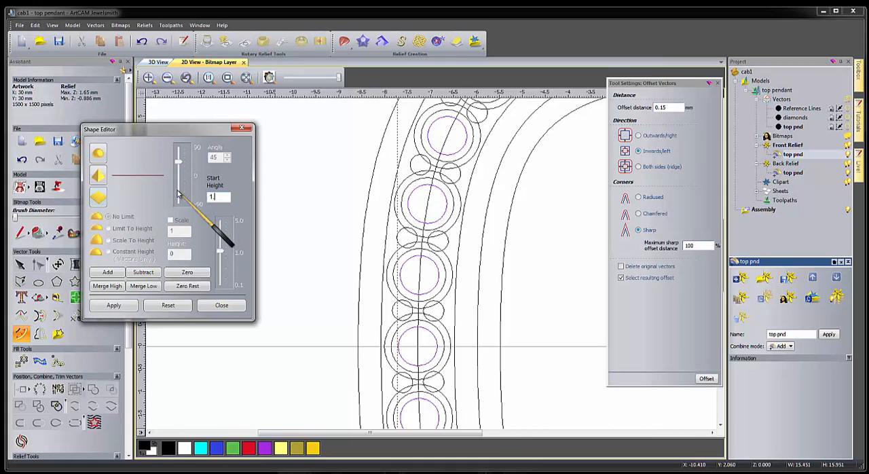
pyautogui.click(149, 273)
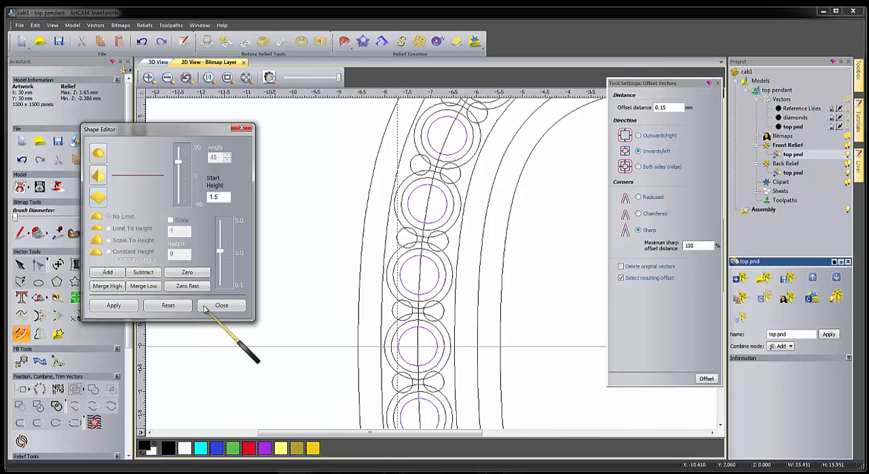
pyautogui.click(222, 305)
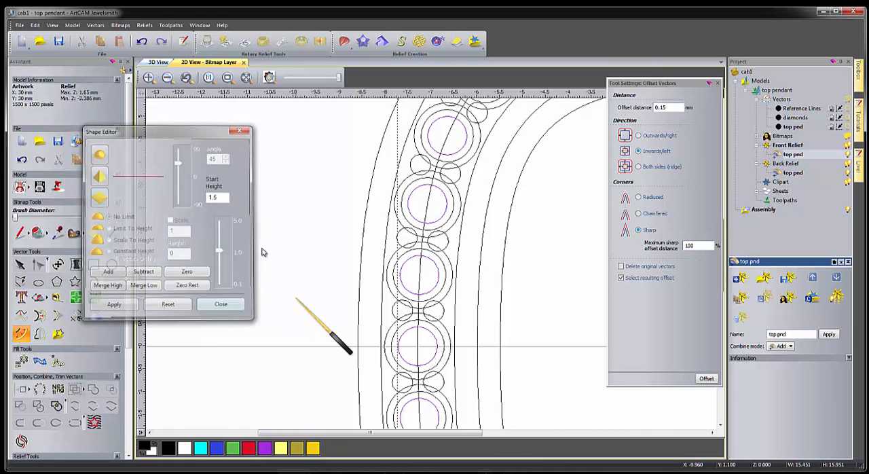
pyautogui.click(159, 62)
pyautogui.scroll(-3, 360, 256)
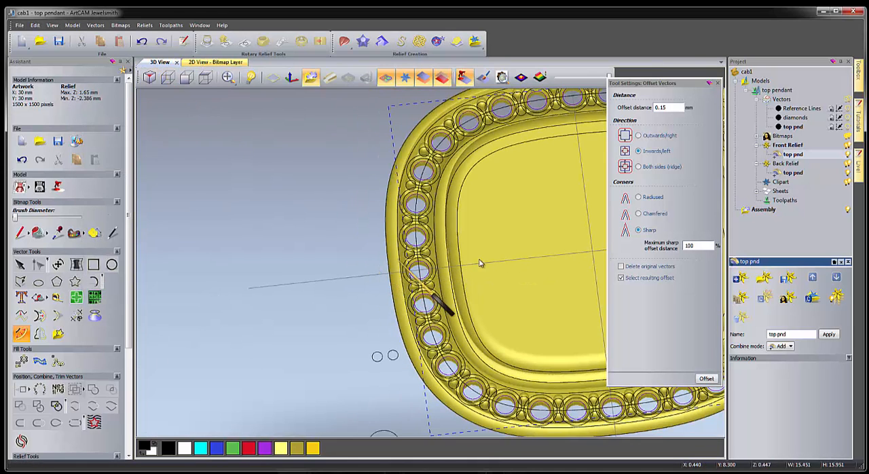
pyautogui.click(205, 77)
pyautogui.scroll(5, 343, 262)
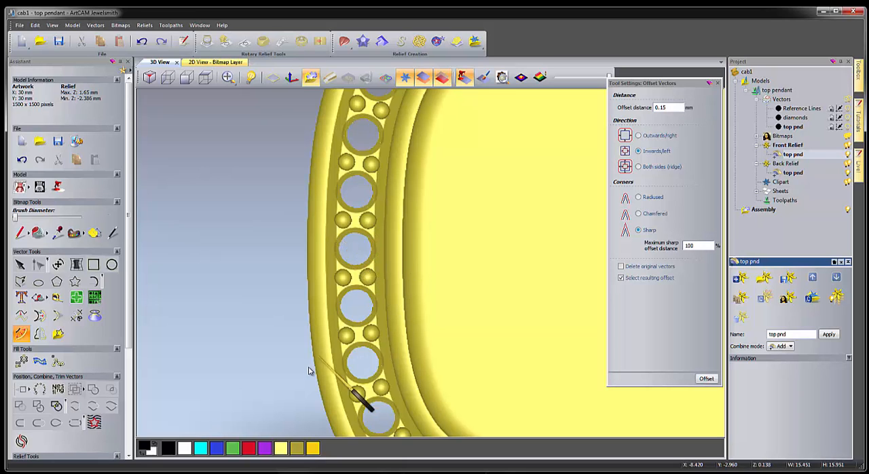
pyautogui.scroll(-3, 306, 356)
pyautogui.moveTo(303, 346); pyautogui.dragTo(367, 394)
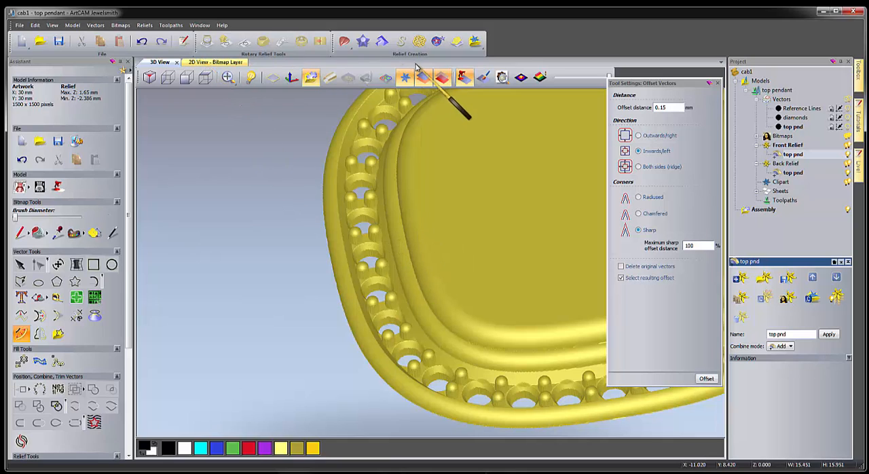
# Subtract a flat shape with a 0.75 mm start height from the front relief inside the innermost cabochon outline.
pyautogui.click(390, 79)
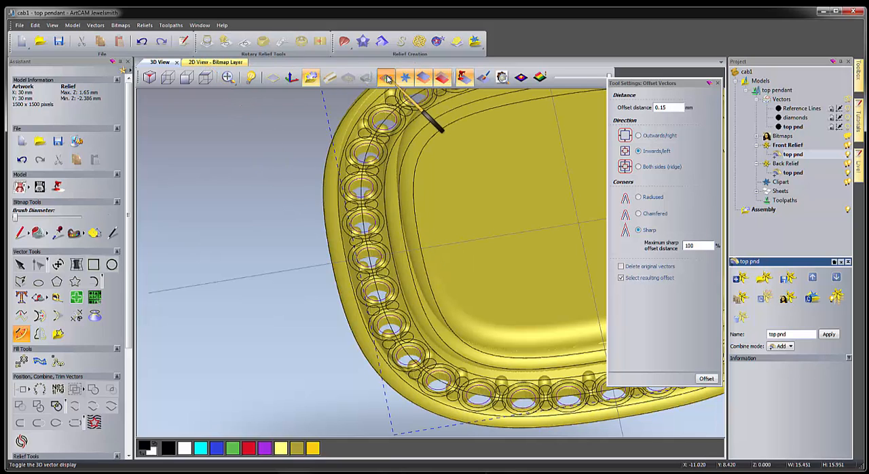
pyautogui.click(426, 141)
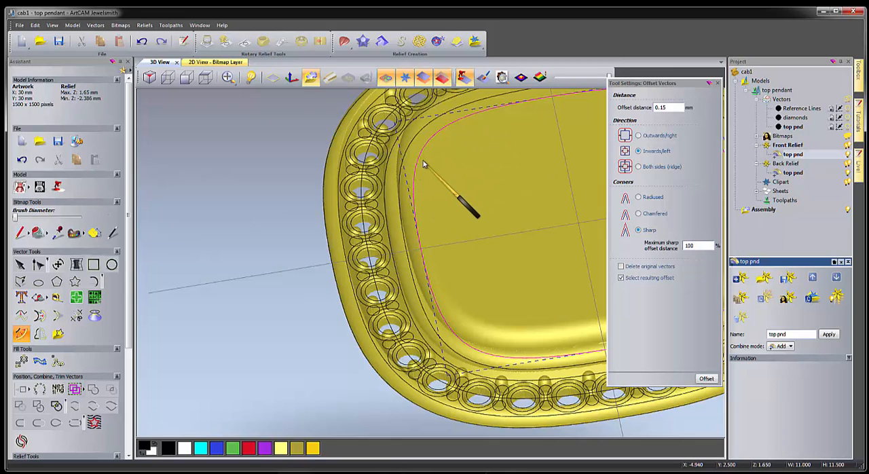
pyautogui.press('F12')
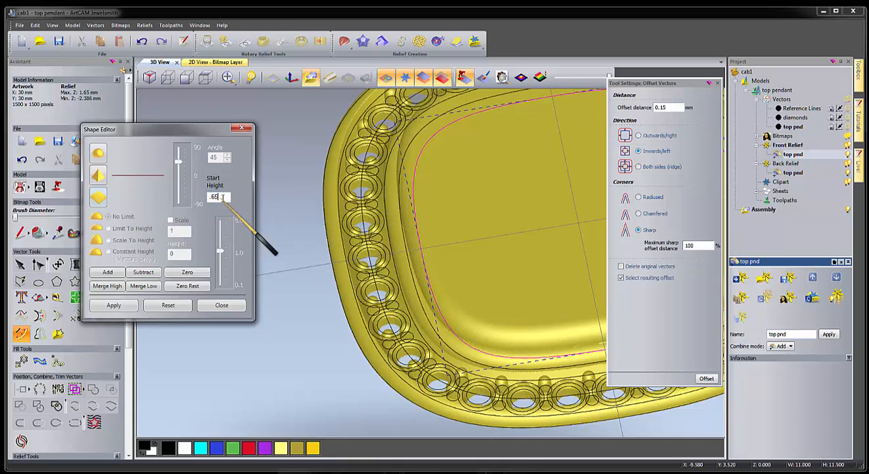
pyautogui.moveTo(228, 198); pyautogui.dragTo(186, 203)
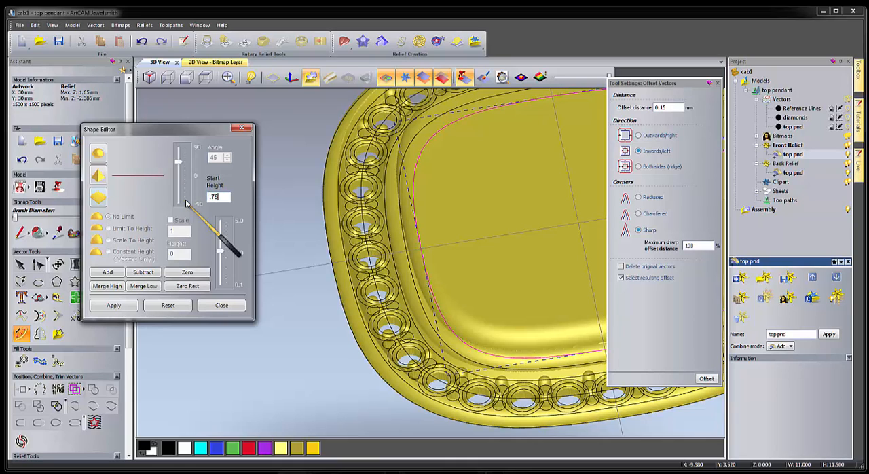
pyautogui.click(97, 153)
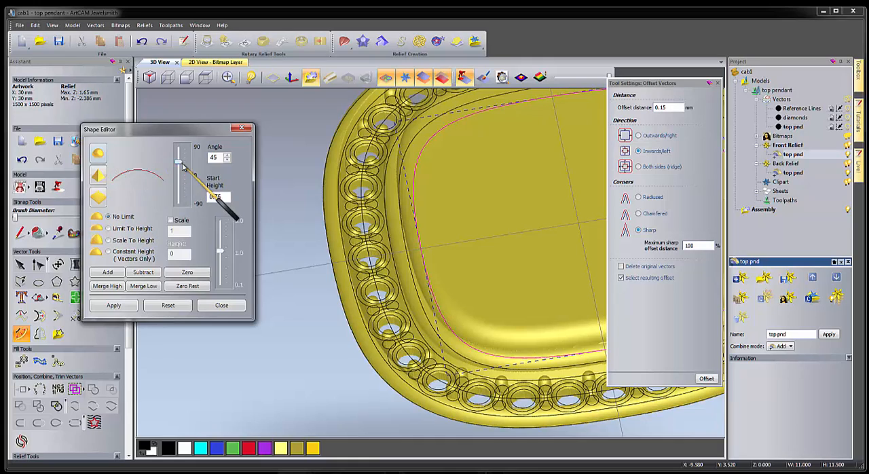
pyautogui.moveTo(177, 165); pyautogui.dragTo(176, 147)
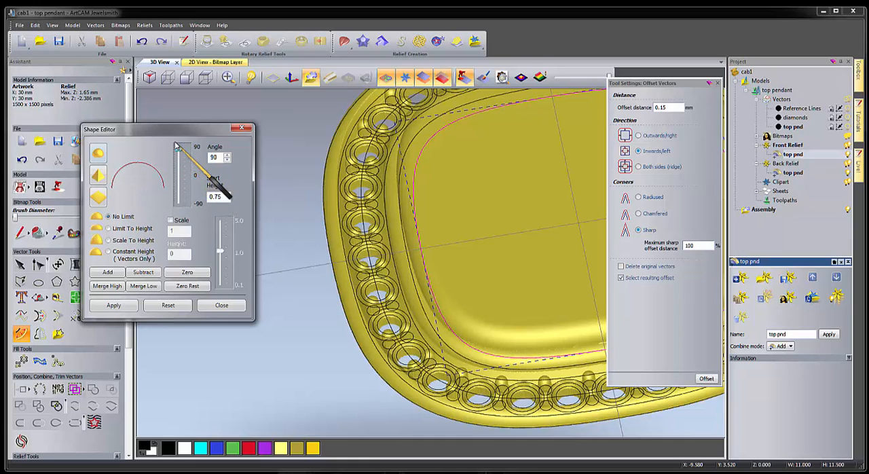
pyautogui.click(108, 229)
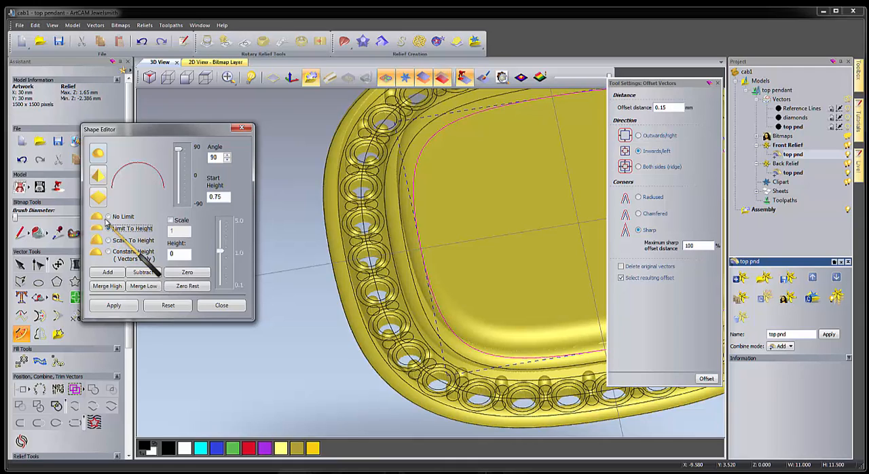
pyautogui.click(99, 198)
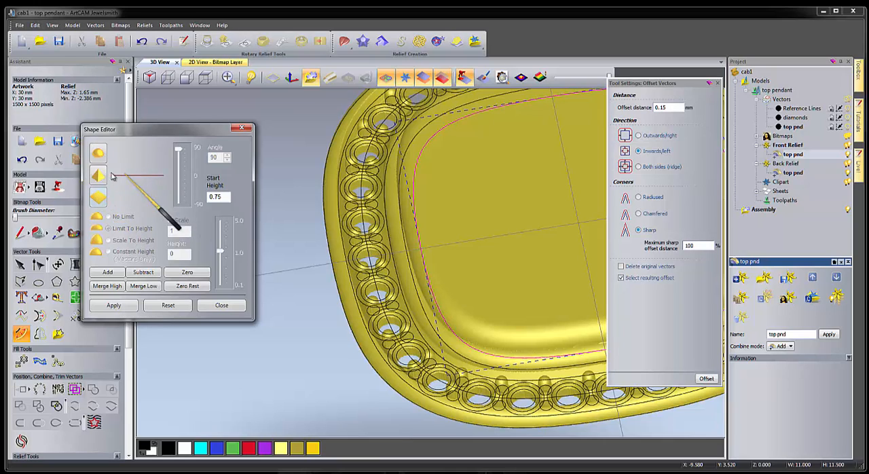
pyautogui.click(144, 273)
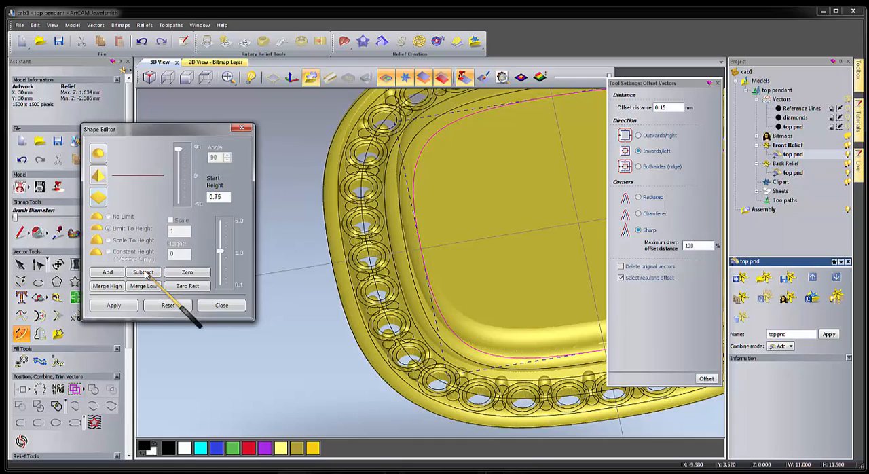
pyautogui.moveTo(397, 287)
pyautogui.mouseDown()
pyautogui.moveTo(377, 207)
pyautogui.moveTo(388, 179)
pyautogui.moveTo(396, 277)
pyautogui.mouseUp()
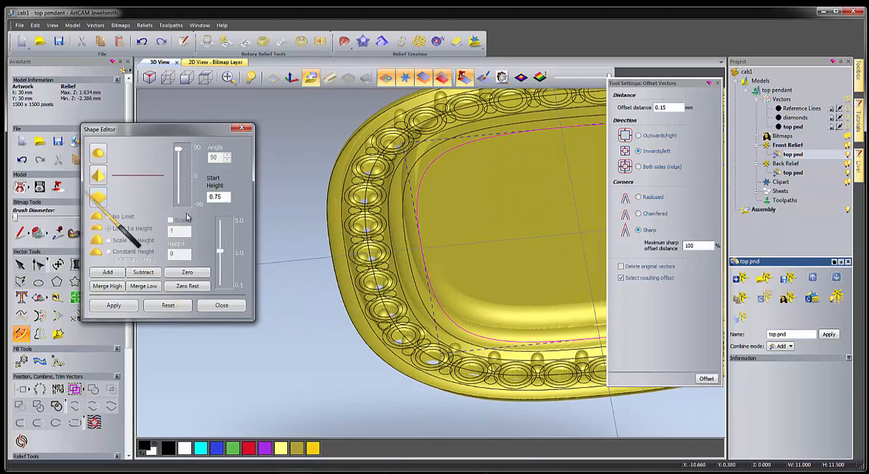
# Subtract a round 55° shape with start height 0, limited to height 0, from the front relief inside the same cabochon outline.
pyautogui.click(102, 153)
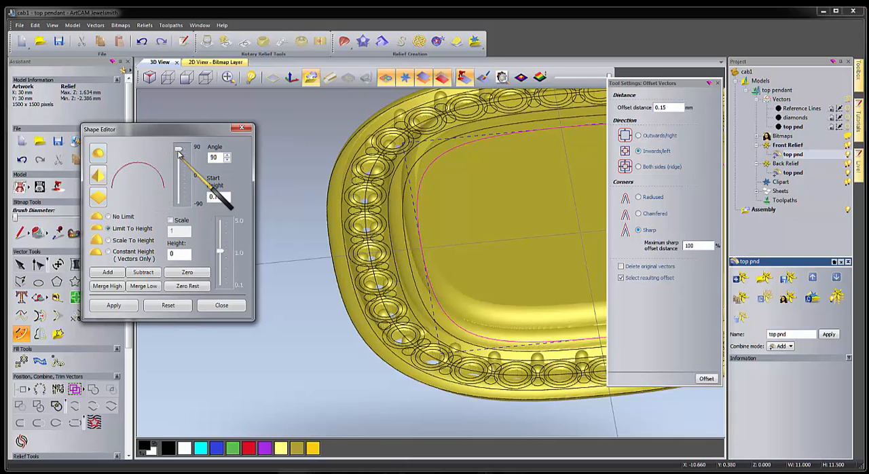
pyautogui.moveTo(225, 198); pyautogui.dragTo(181, 199)
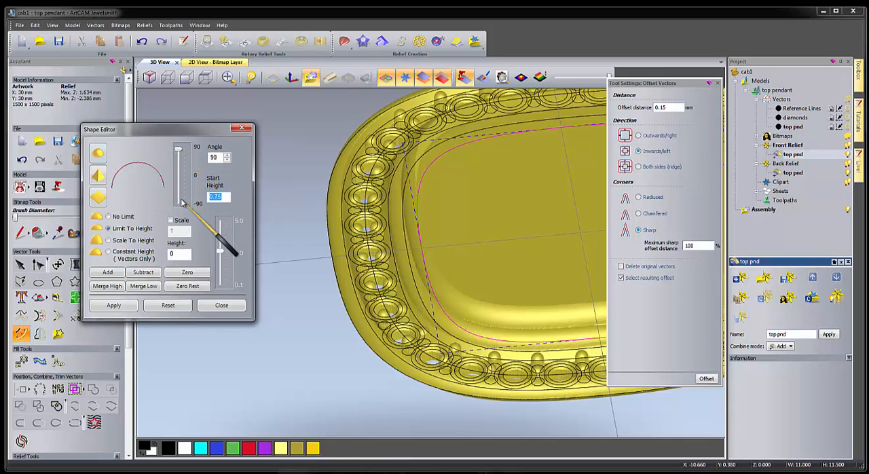
pyautogui.moveTo(180, 149); pyautogui.dragTo(180, 158)
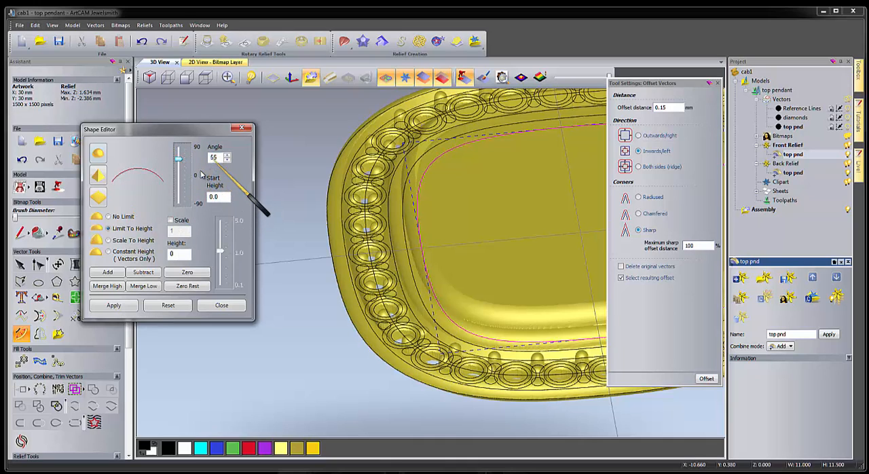
pyautogui.click(139, 272)
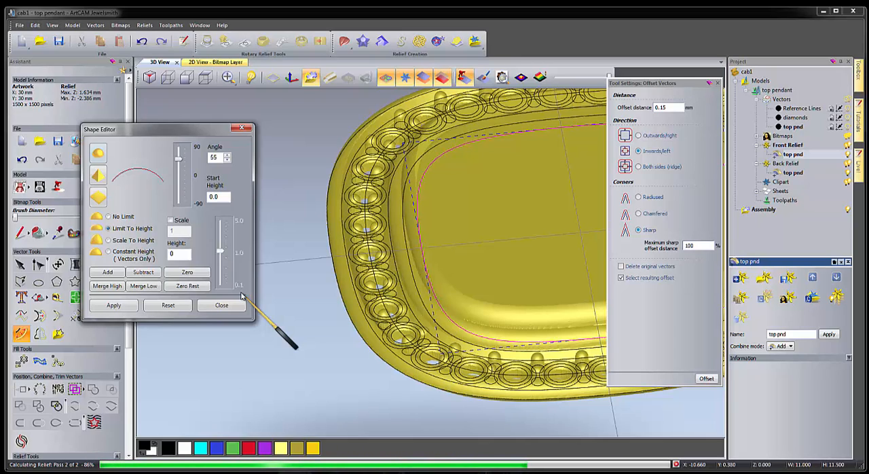
# Check the pendant's hollowed centre from several angles in the 3D view, then save the model and close the shape settings.
pyautogui.moveTo(407, 303); pyautogui.dragTo(432, 309)
pyautogui.scroll(-4, 433, 307)
pyautogui.moveTo(462, 260); pyautogui.dragTo(487, 247)
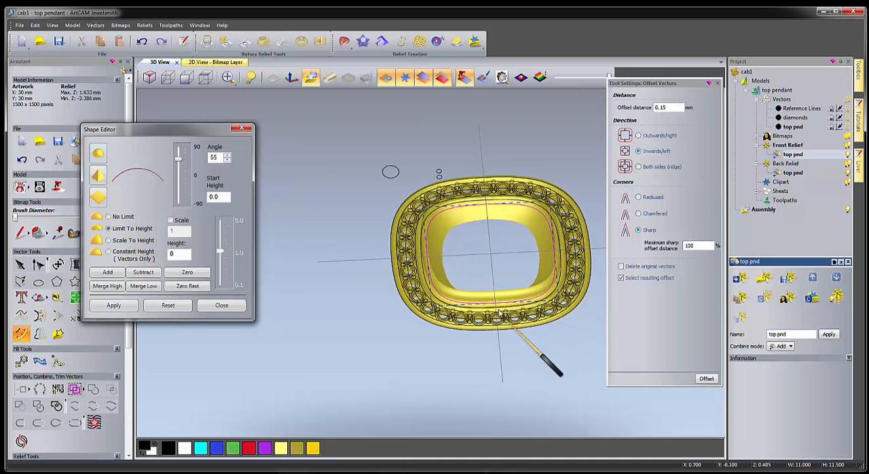
pyautogui.moveTo(511, 322); pyautogui.dragTo(430, 163)
pyautogui.moveTo(468, 208); pyautogui.dragTo(394, 241)
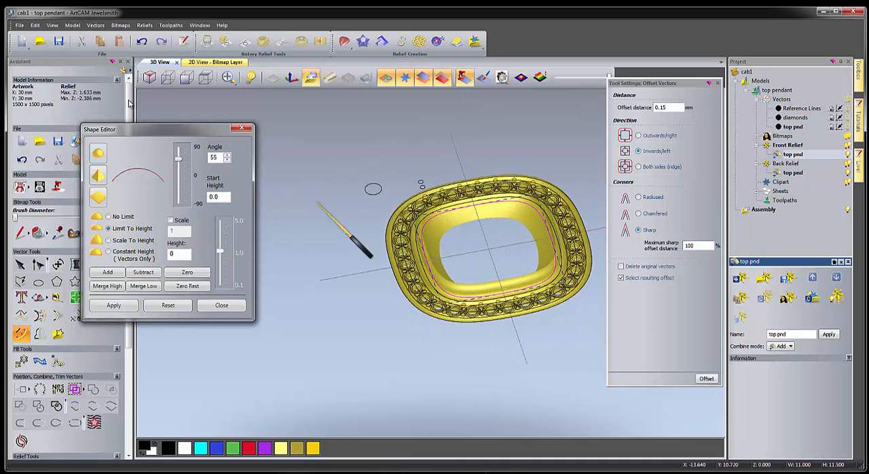
pyautogui.click(59, 42)
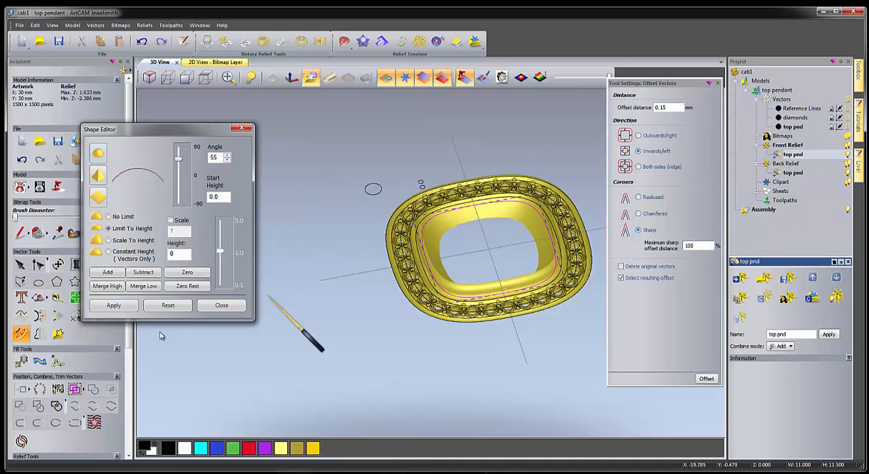
pyautogui.click(221, 305)
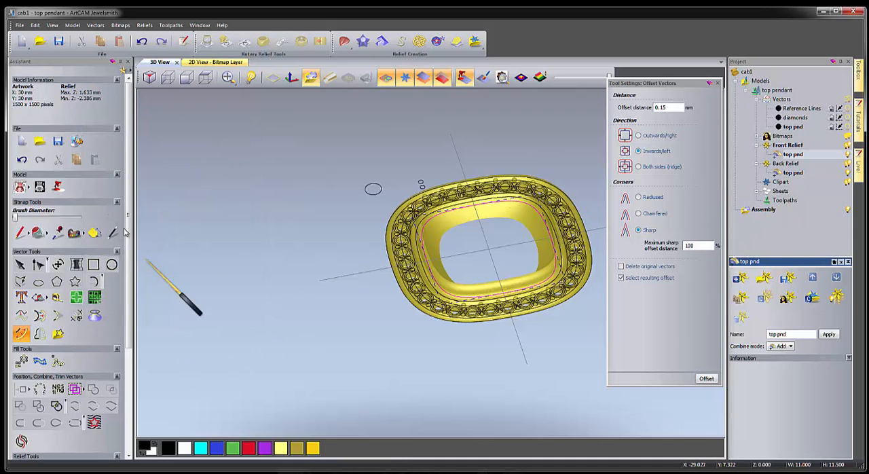
# Create a triangle mesh of the pendant with 0.001 mm tolerance, closed with the back relief, and inspect it in 3D.
pyautogui.scroll(-5, 131, 304)
pyautogui.scroll(-2, 132, 304)
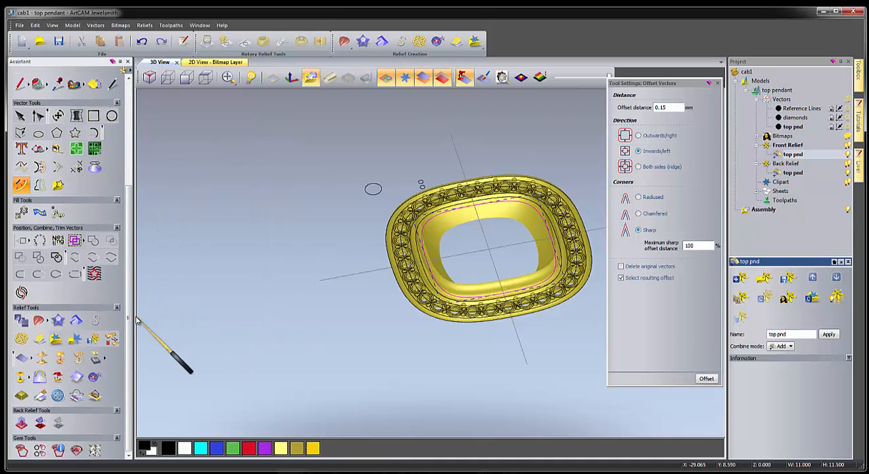
pyautogui.click(59, 395)
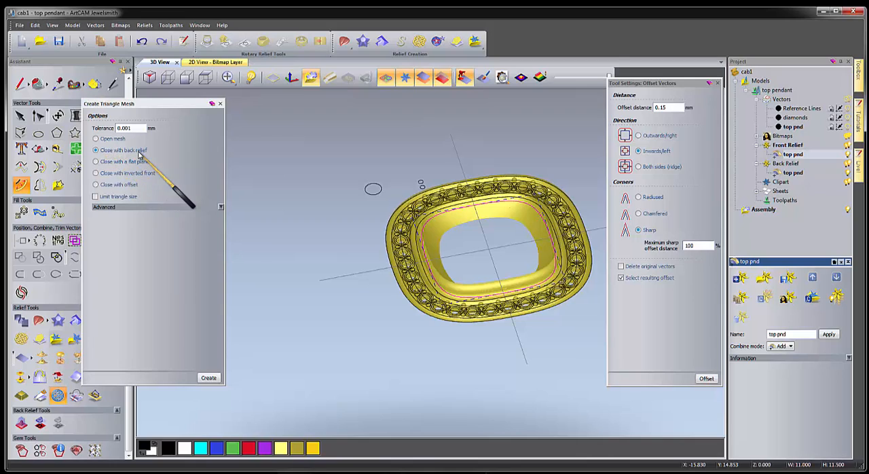
pyautogui.click(208, 379)
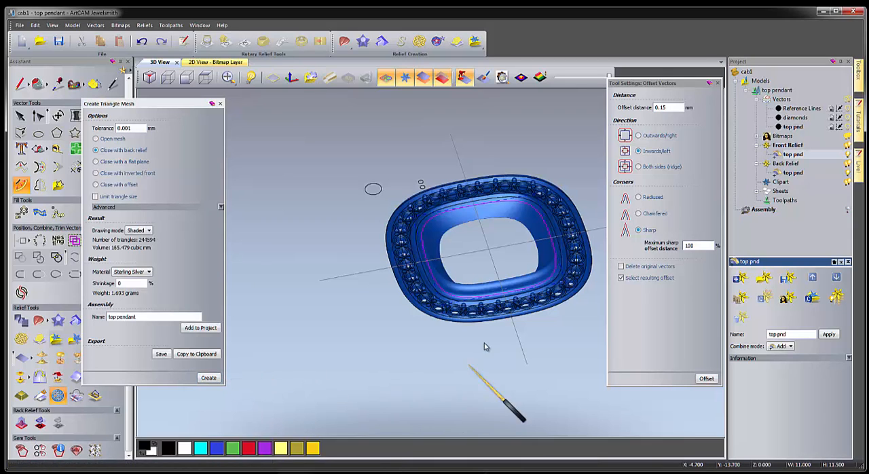
pyautogui.moveTo(487, 340); pyautogui.dragTo(441, 345)
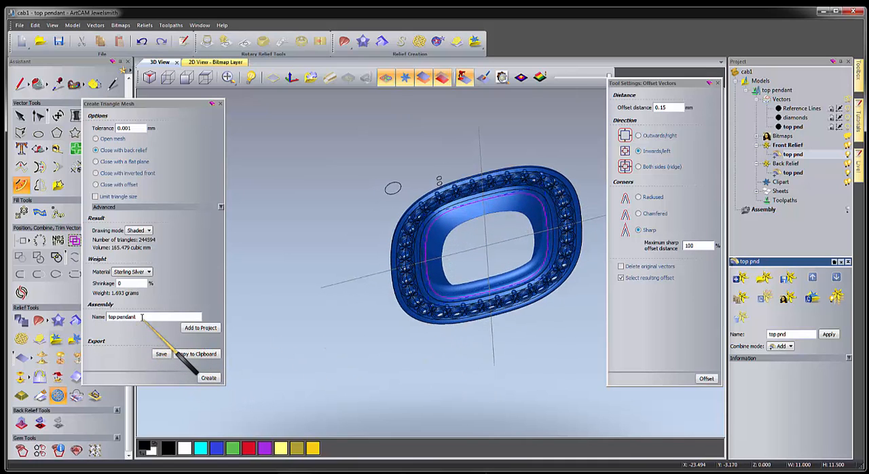
# Add the pendant mesh to the project assembly as "top pendant", close the mesh settings and save the model.
pyautogui.click(197, 329)
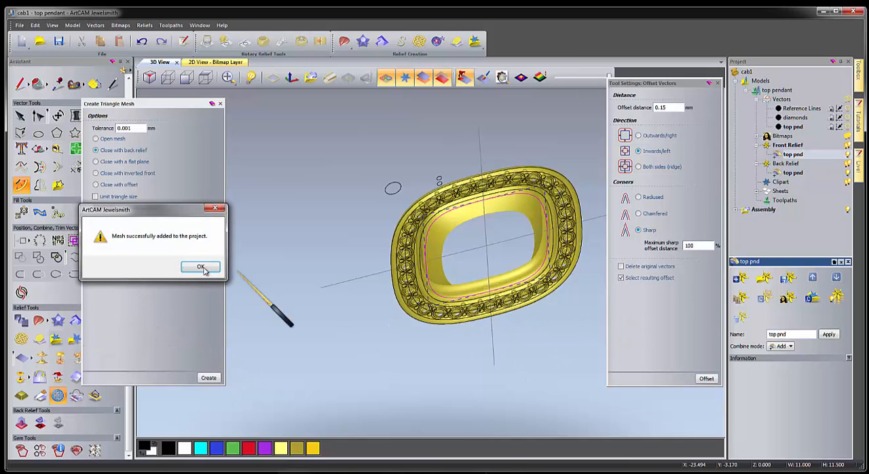
pyautogui.click(201, 267)
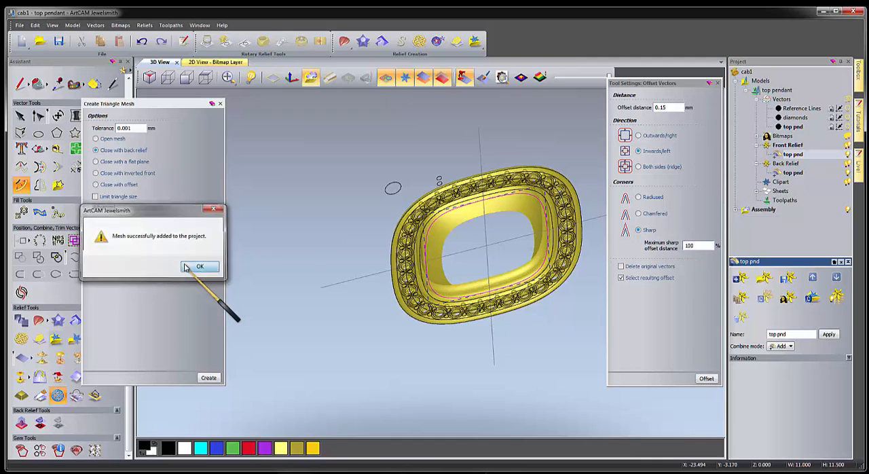
pyautogui.click(221, 104)
pyautogui.click(58, 42)
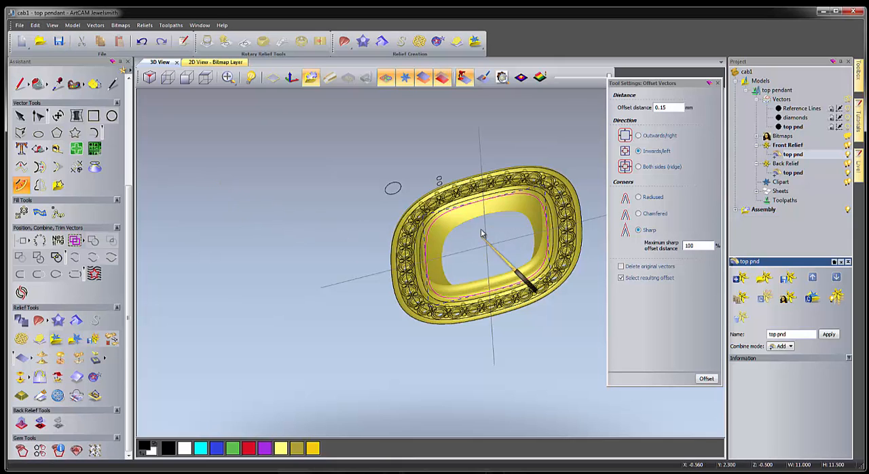
# Examine the pendant's stone border and surrounding outlines close up in the 3D and 2D views.
pyautogui.moveTo(475, 222); pyautogui.dragTo(540, 311)
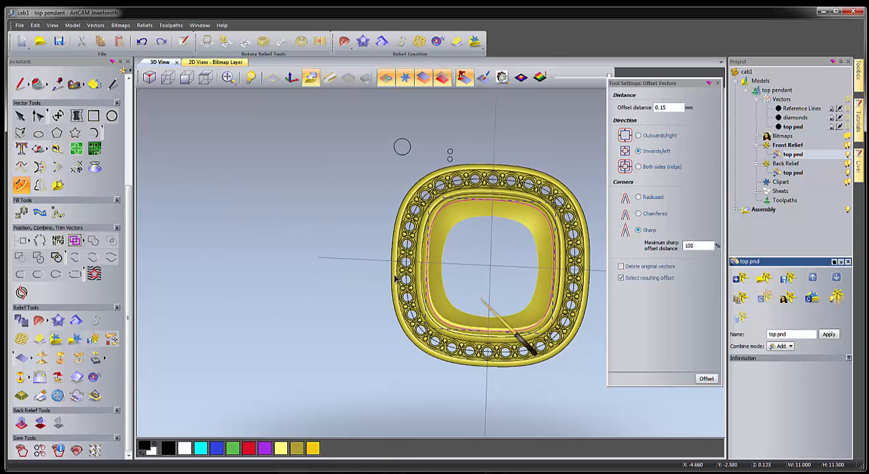
pyautogui.scroll(3, 384, 276)
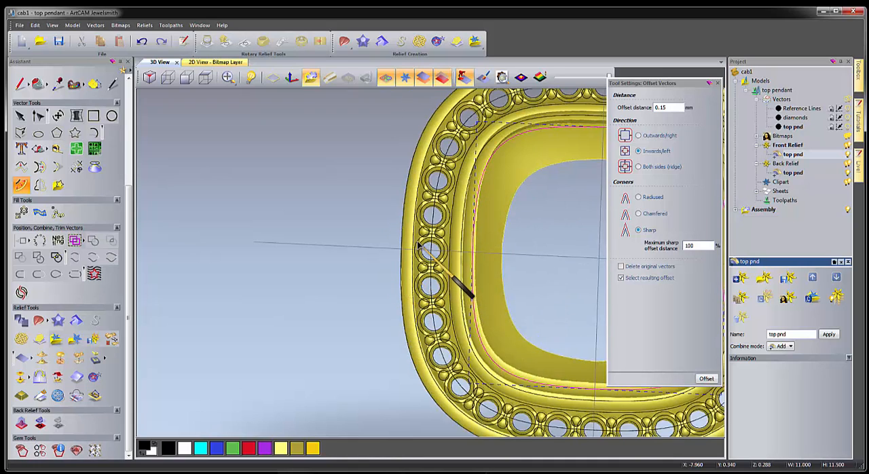
pyautogui.click(419, 246)
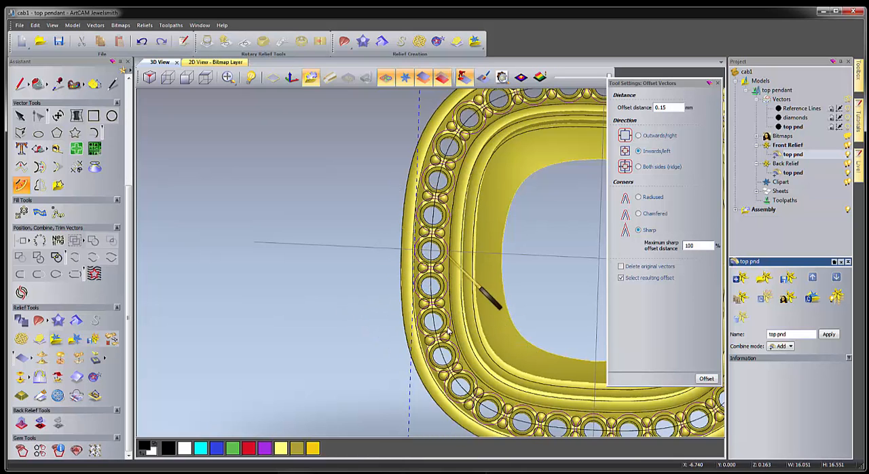
pyautogui.moveTo(373, 362); pyautogui.dragTo(190, 117)
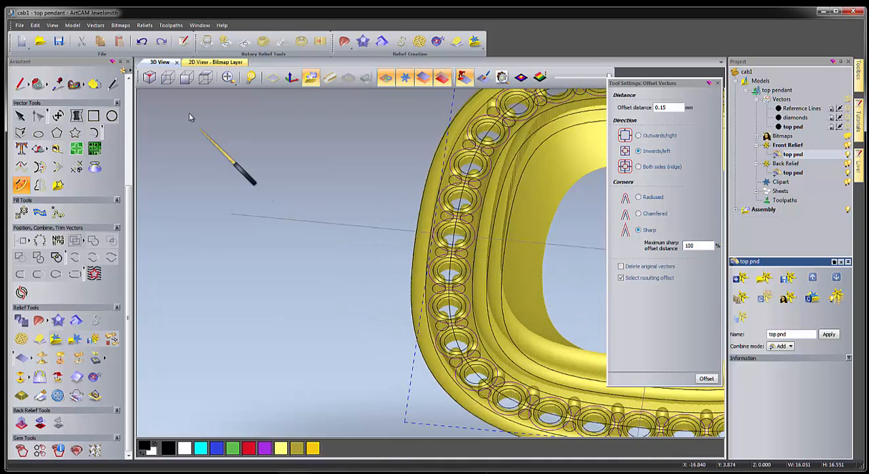
pyautogui.click(212, 63)
pyautogui.scroll(-3, 380, 236)
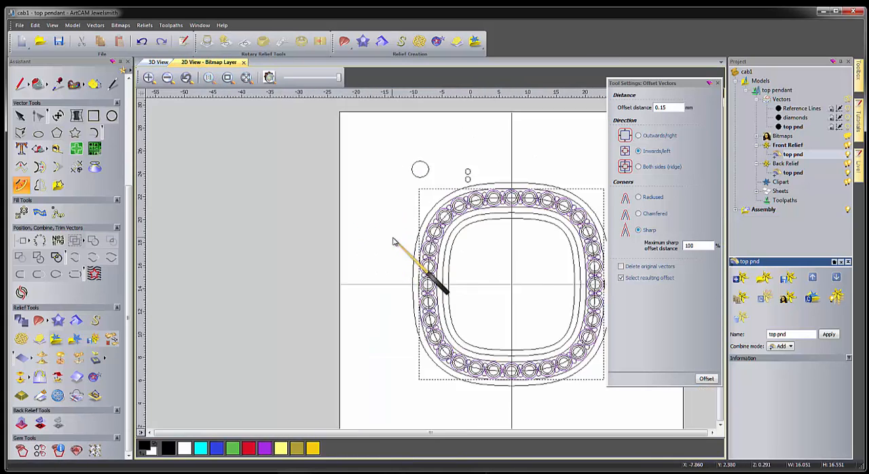
pyautogui.click(404, 317)
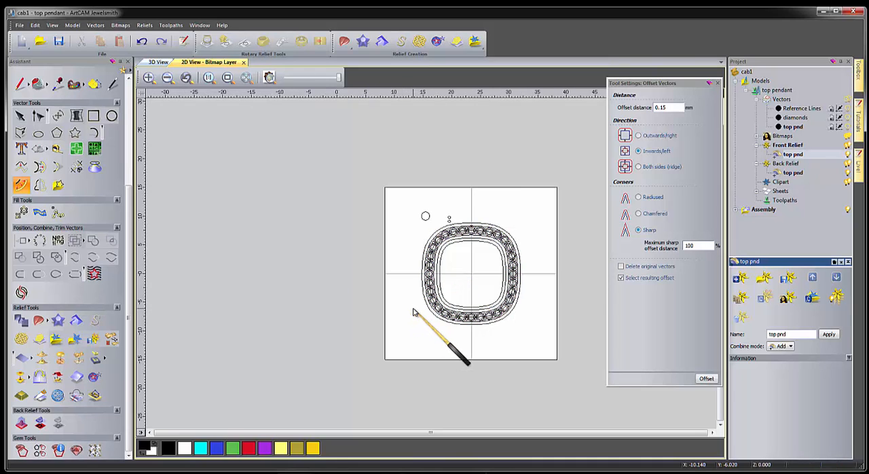
pyautogui.scroll(2, 411, 309)
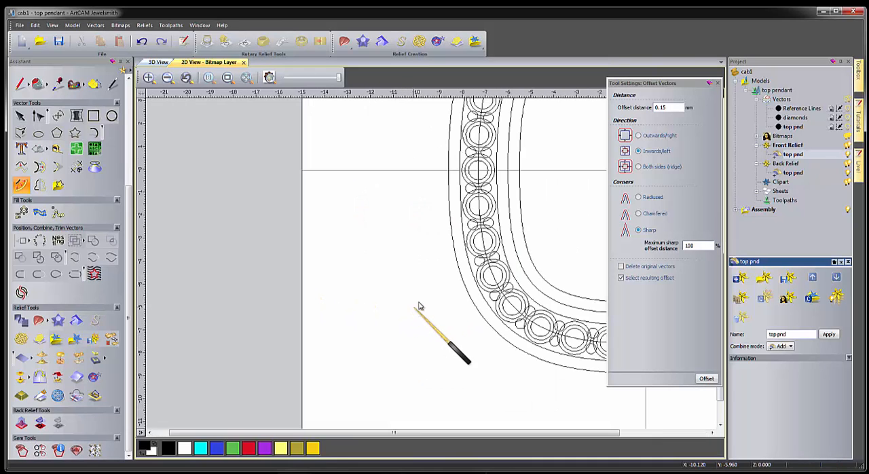
pyautogui.click(453, 473)
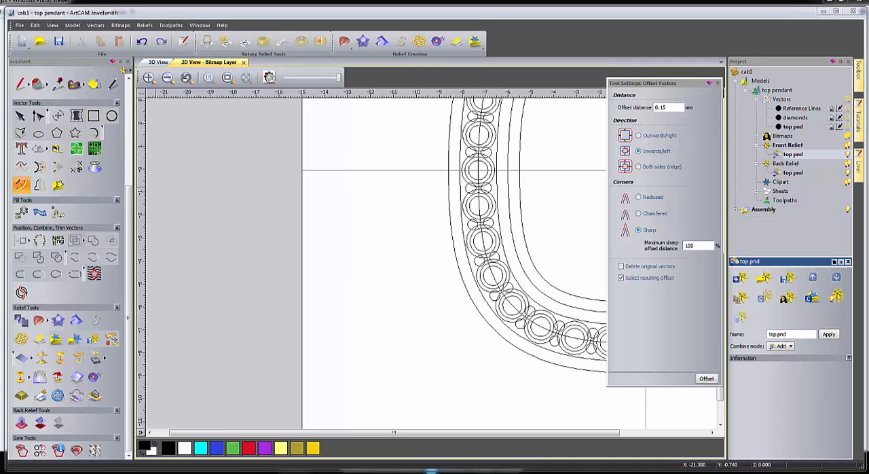
# Offset the pendant's outermost outline 0.75 mm inwards with sharp corners as a trial, and remove the resulting outline.
pyautogui.click(718, 83)
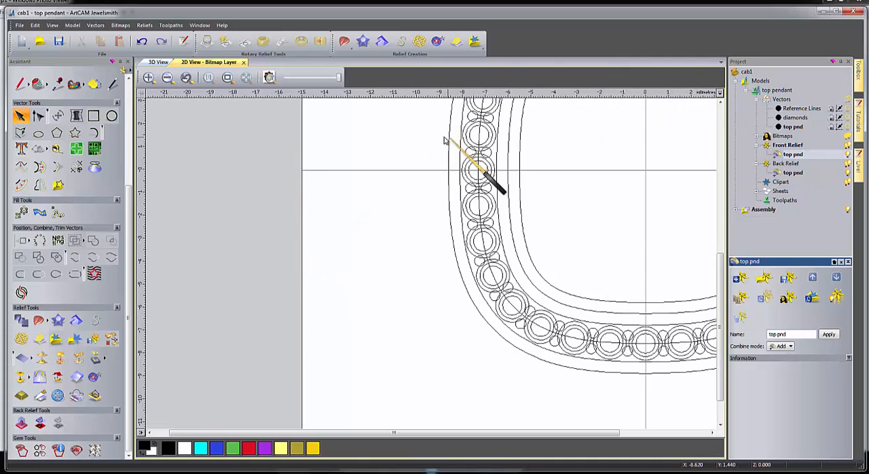
pyautogui.scroll(-5, 470, 167)
pyautogui.scroll(3, 452, 203)
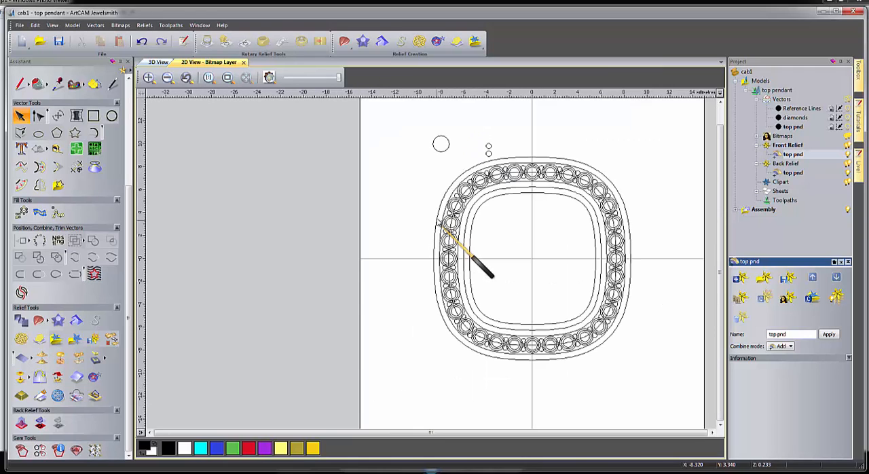
pyautogui.click(448, 192)
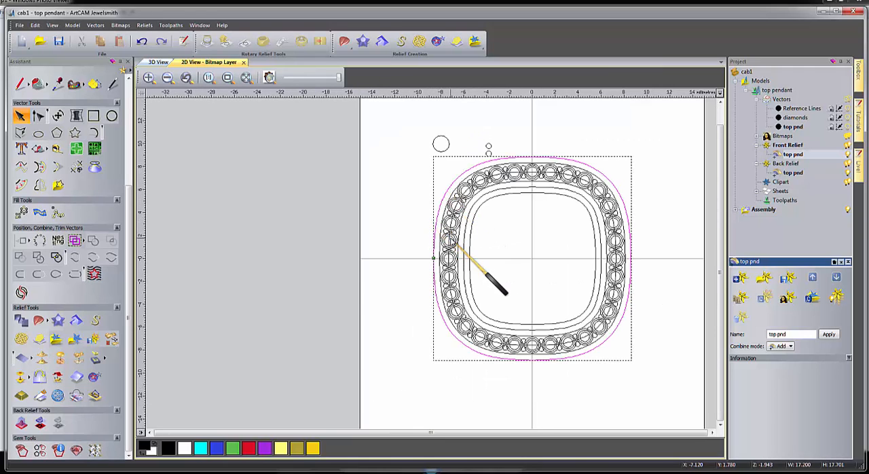
pyautogui.scroll(2, 451, 241)
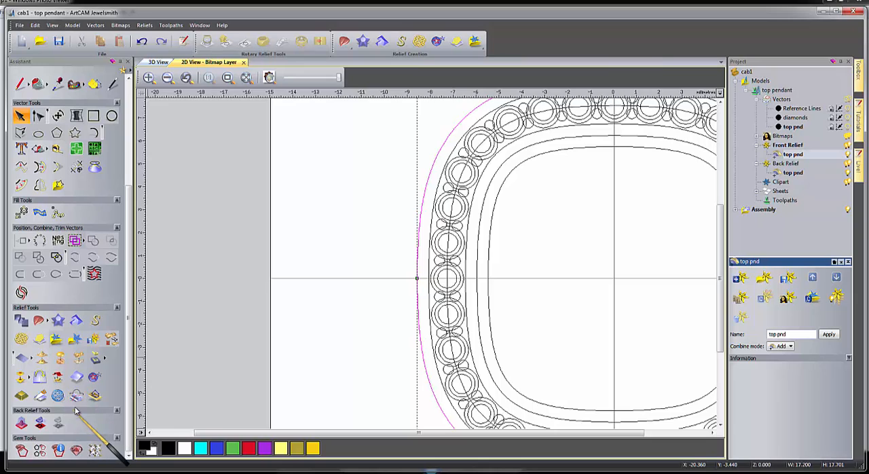
pyautogui.click(21, 185)
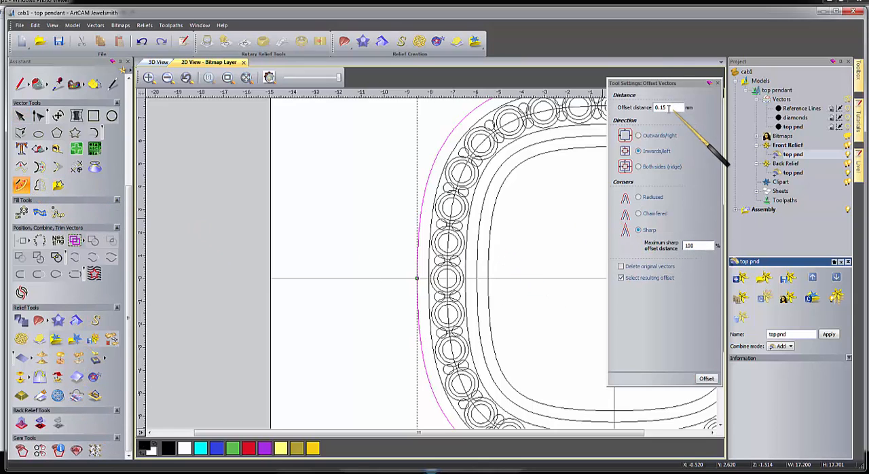
pyautogui.doubleClick(668, 107)
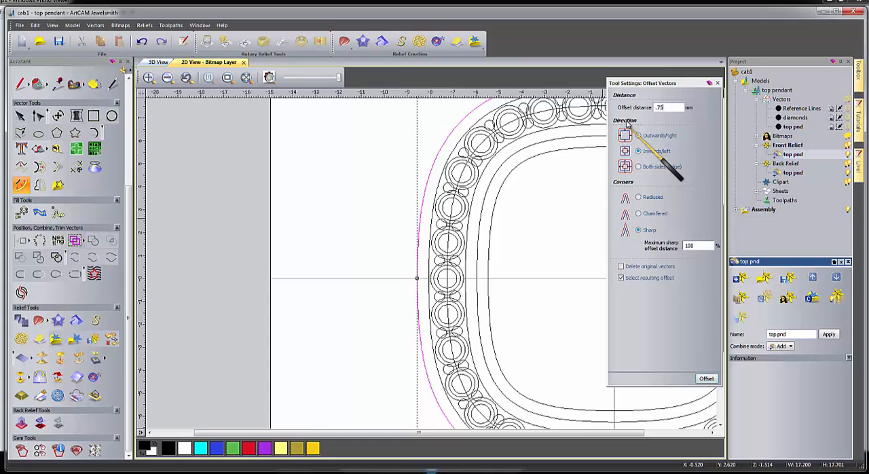
pyautogui.click(706, 378)
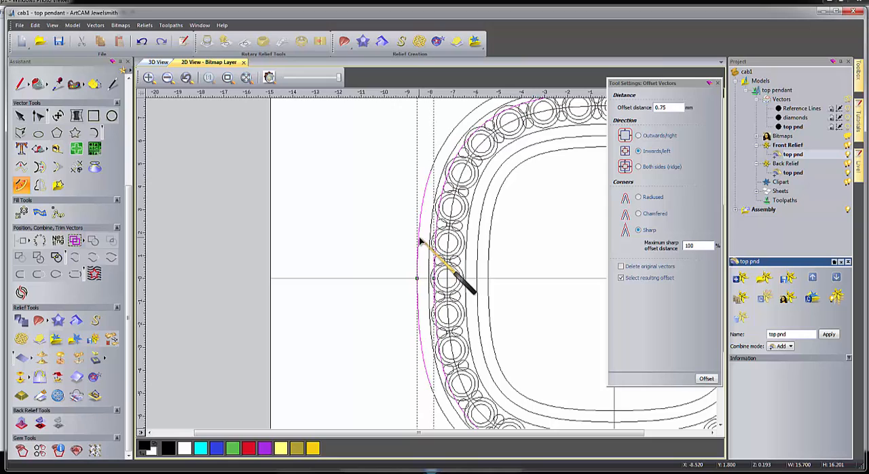
pyautogui.click(371, 240)
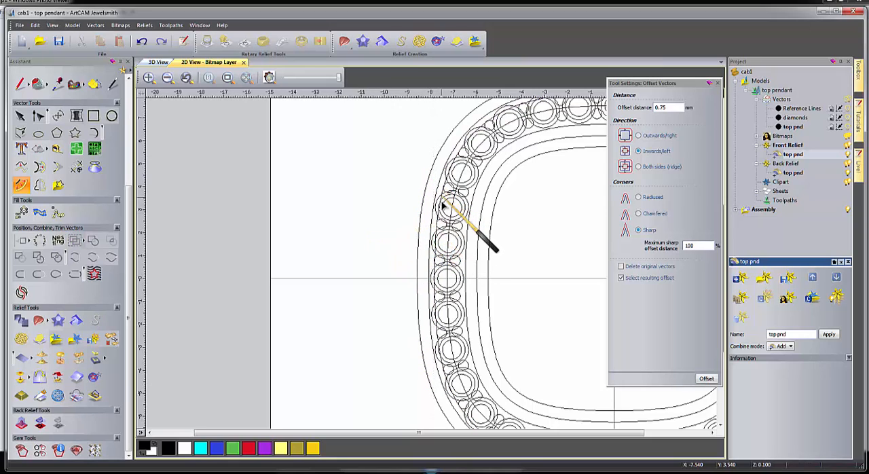
pyautogui.click(440, 217)
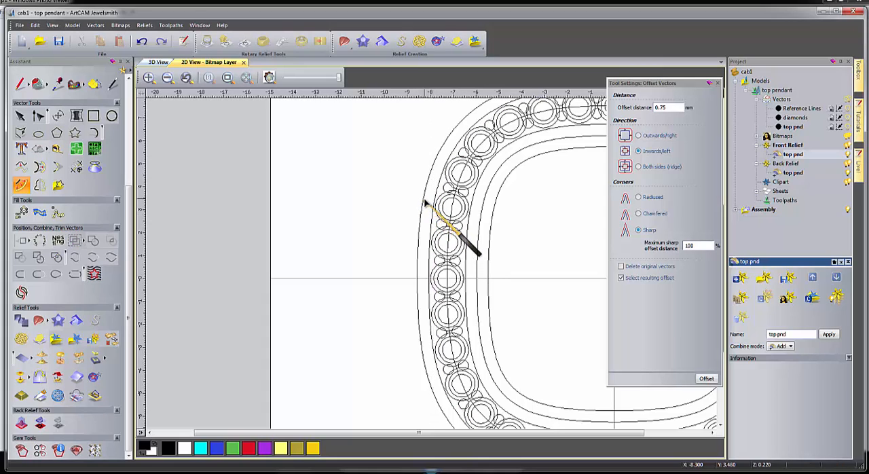
# Offset the pendant's outermost outline 0.95 mm inwards with sharp corners, and close the offset settings.
pyautogui.click(426, 204)
pyautogui.click(664, 107)
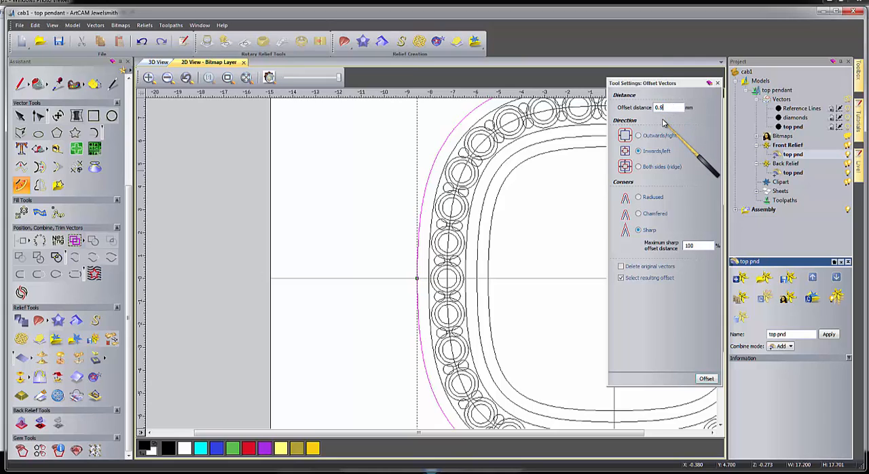
pyautogui.click(706, 378)
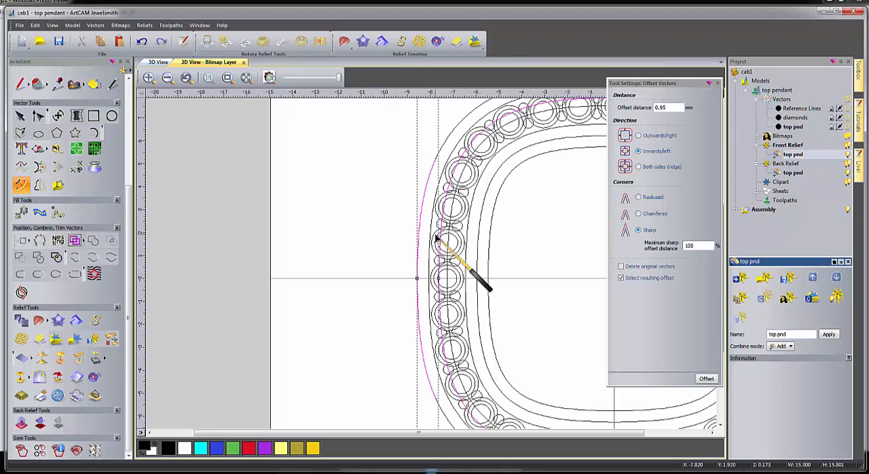
pyautogui.click(718, 84)
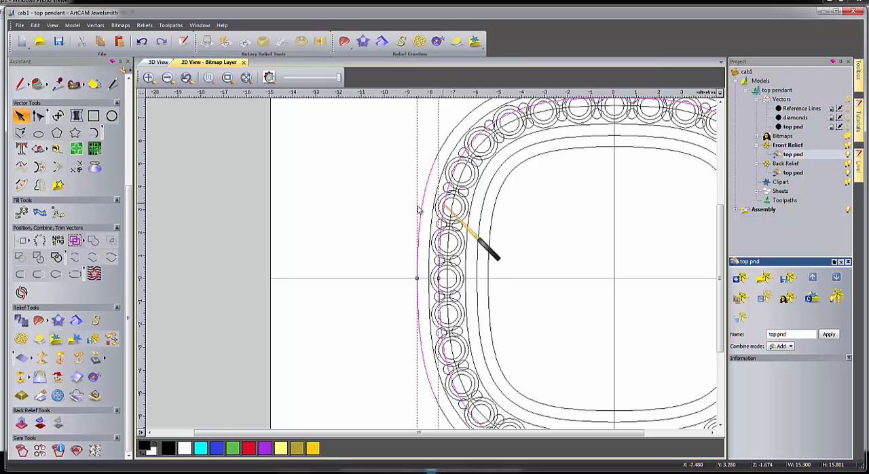
# Move the new 0.95 mm offset outline to a new vector layer and rename that layer "out side pnd".
pyautogui.rightClick(441, 201)
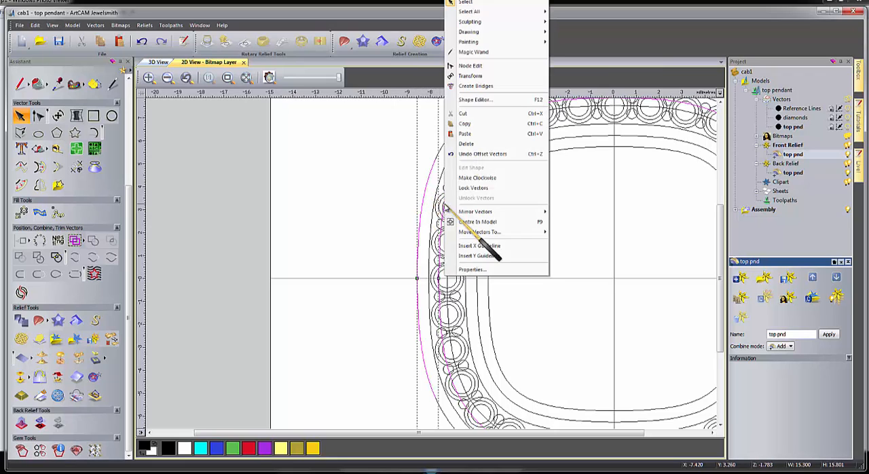
pyautogui.moveTo(476, 216)
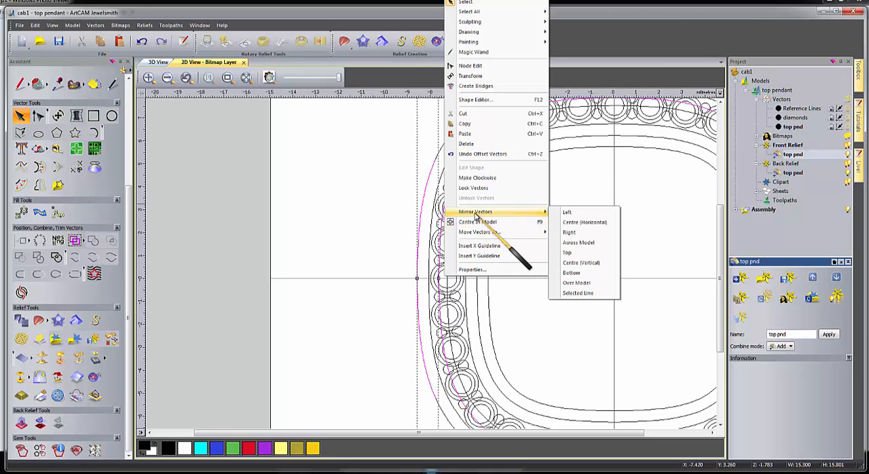
pyautogui.moveTo(475, 232)
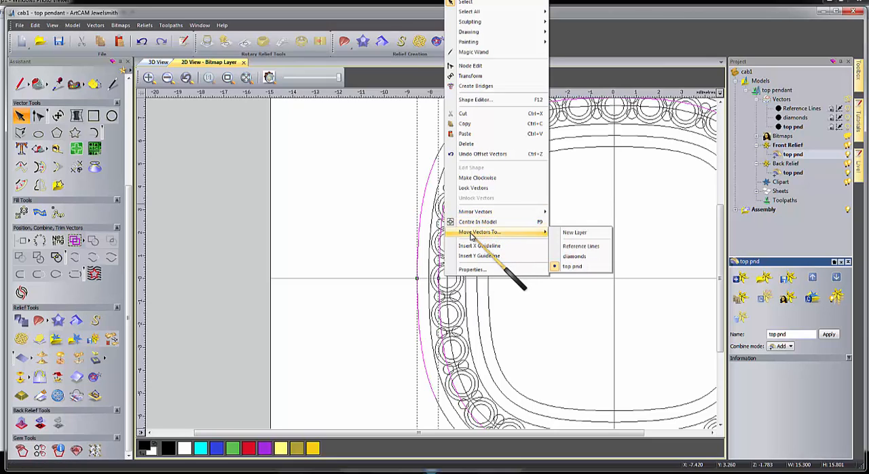
pyautogui.click(582, 234)
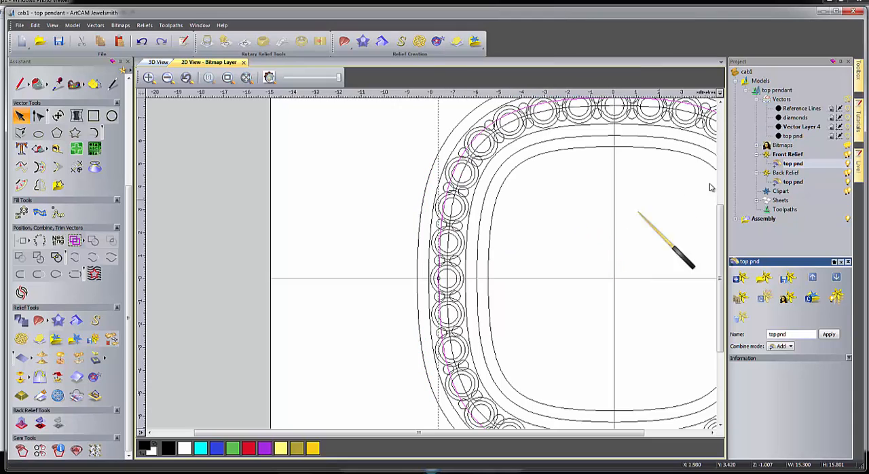
pyautogui.rightClick(791, 129)
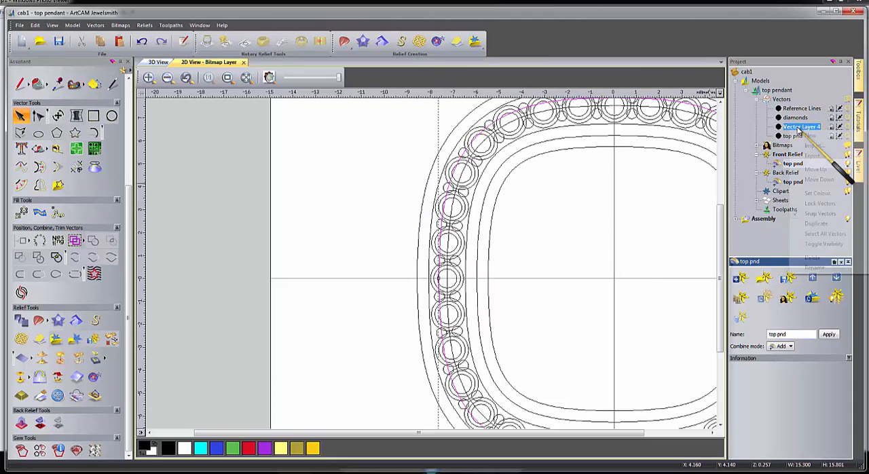
pyautogui.click(814, 267)
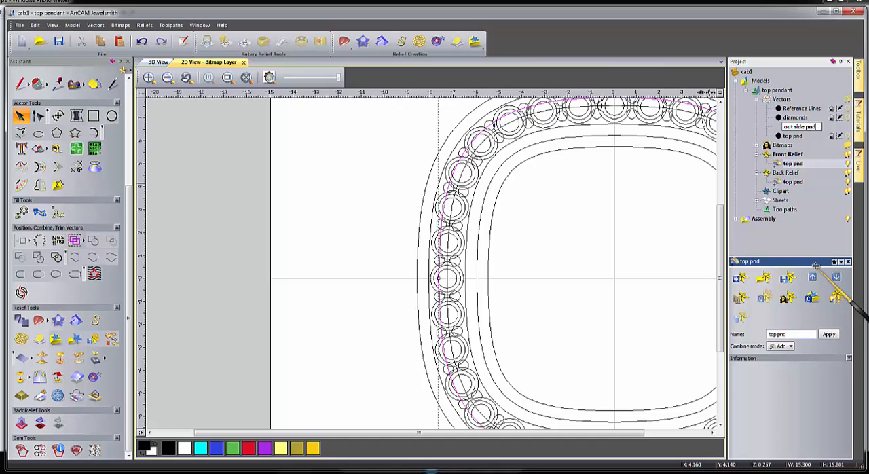
# Isolate the out side pnd layer by hiding the other vectors, and select its outline to check it.
pyautogui.click(849, 129)
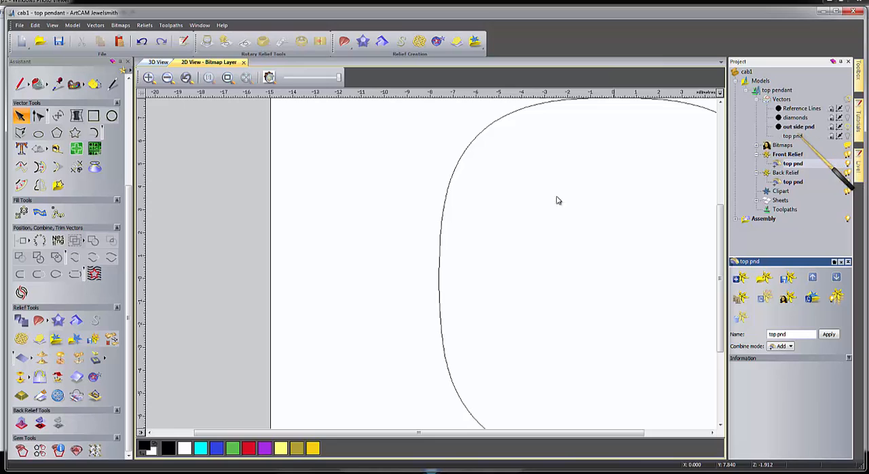
pyautogui.scroll(-2, 486, 207)
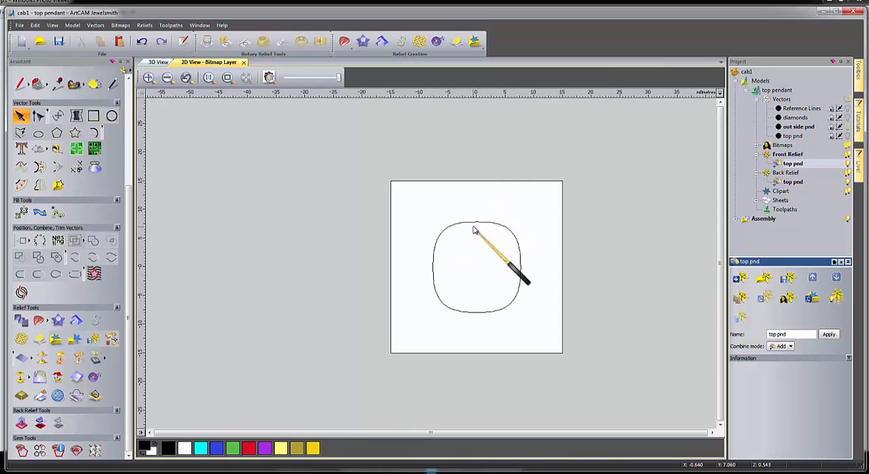
pyautogui.click(475, 222)
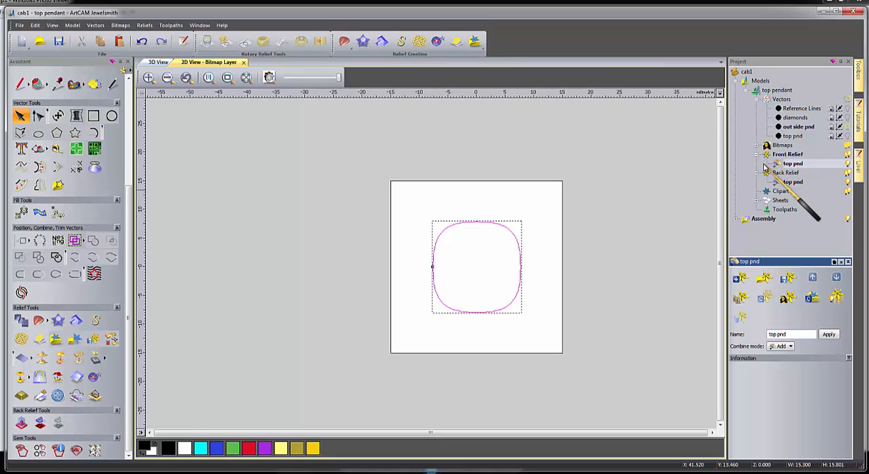
# Redisplay the hidden vector layers and move the pendant's outermost outline to the out side pnd layer.
pyautogui.click(848, 129)
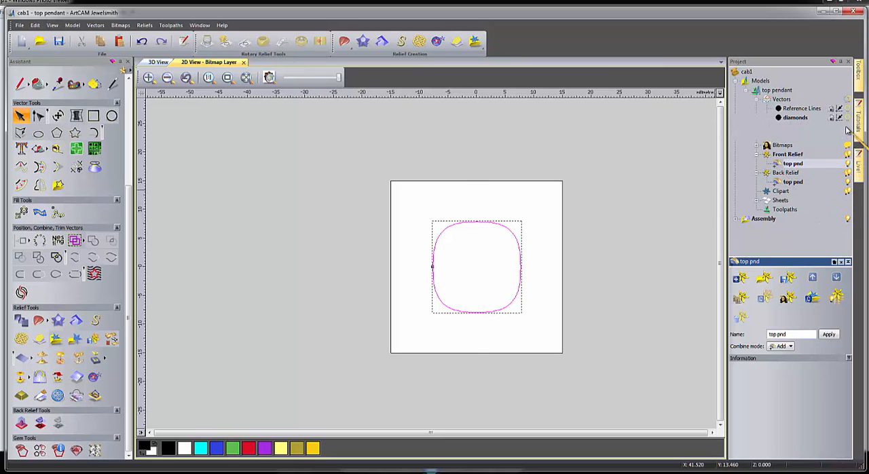
pyautogui.scroll(2, 436, 245)
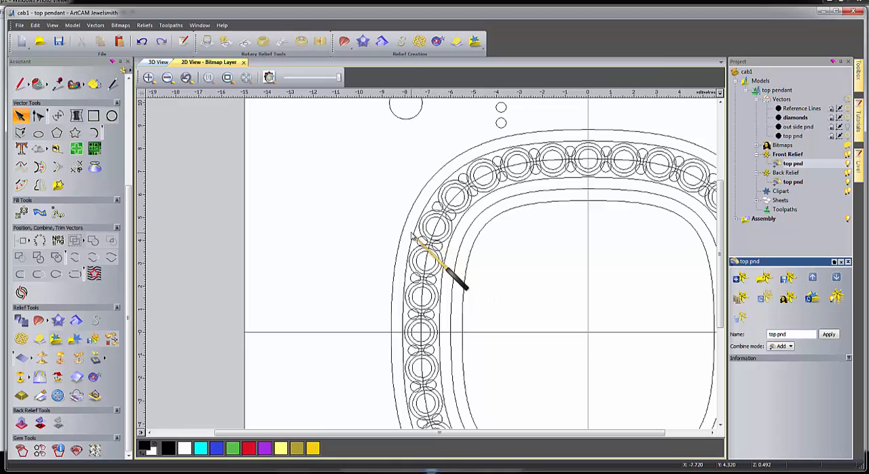
pyautogui.click(403, 225)
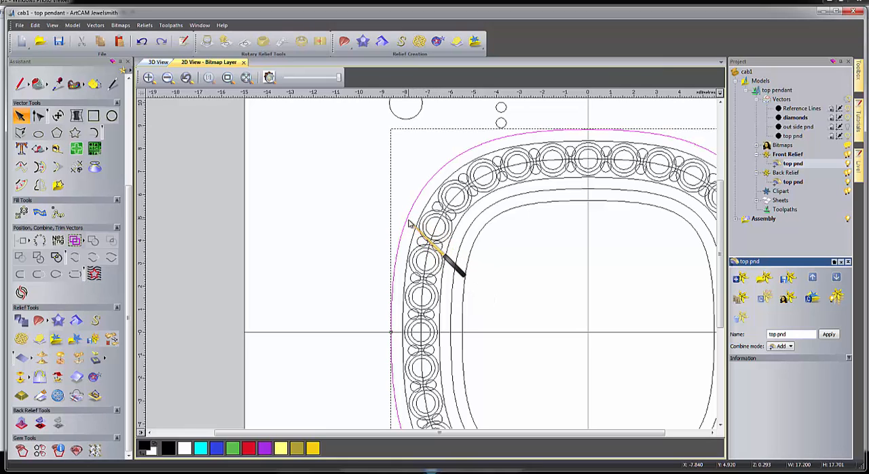
pyautogui.rightClick(410, 223)
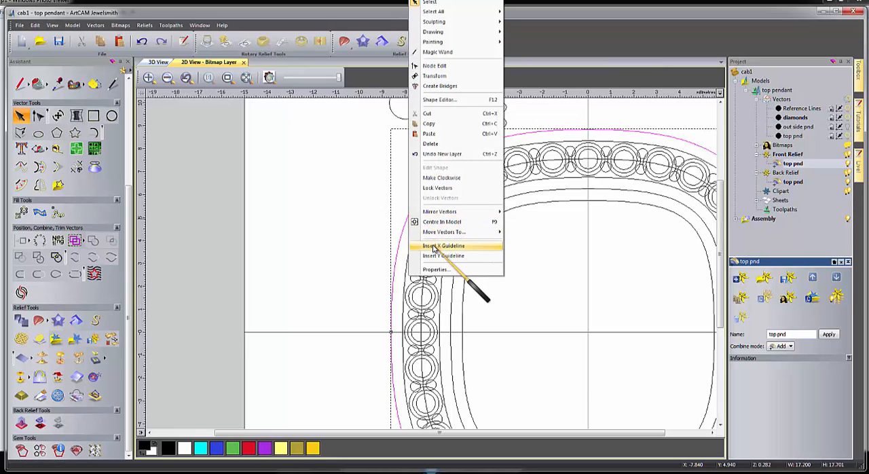
pyautogui.moveTo(454, 233)
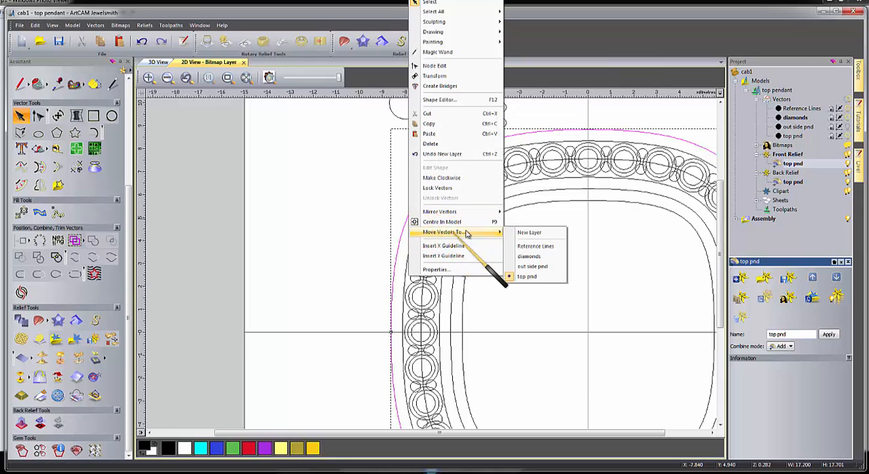
pyautogui.click(523, 266)
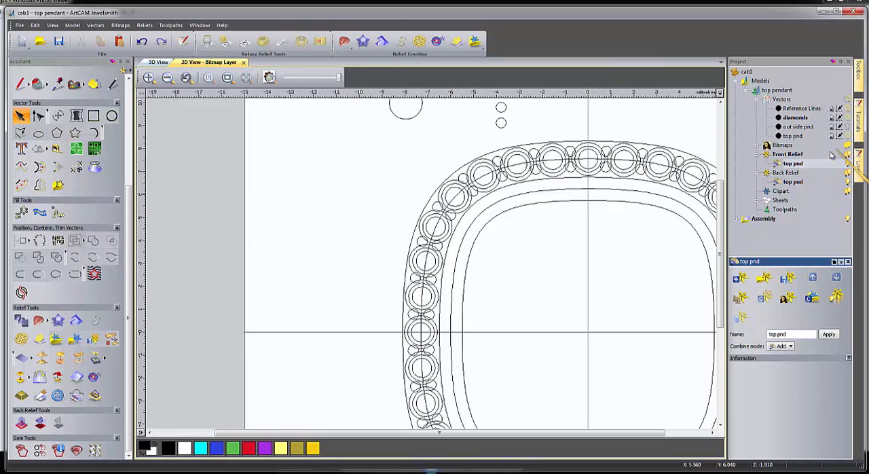
# Show only the out side pnd layer with its two outlines, and open the settings for a new rotary setting blank.
pyautogui.click(848, 127)
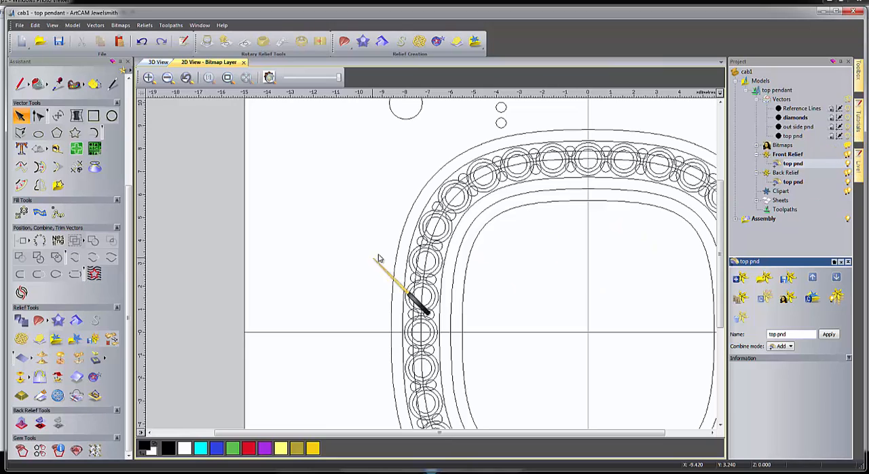
pyautogui.doubleClick(849, 128)
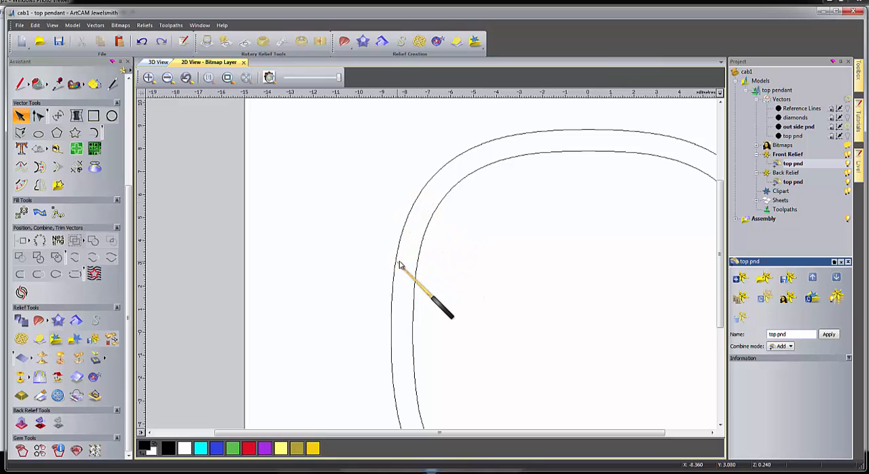
pyautogui.scroll(-2, 555, 243)
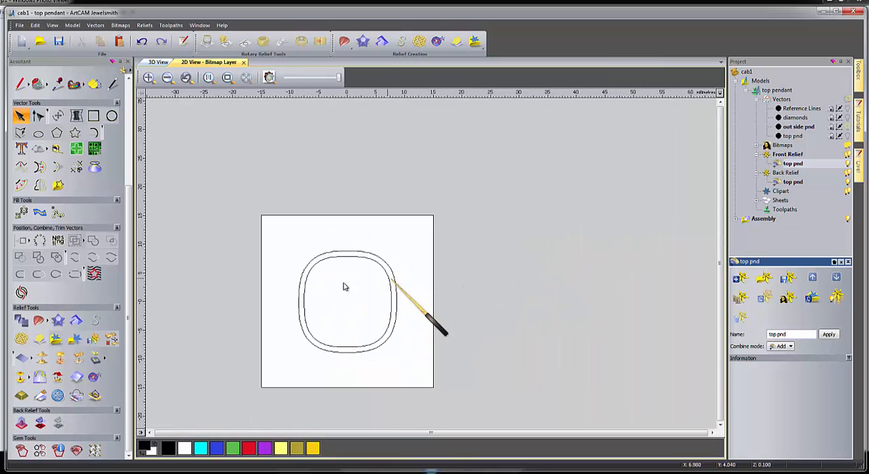
pyautogui.scroll(1, 331, 301)
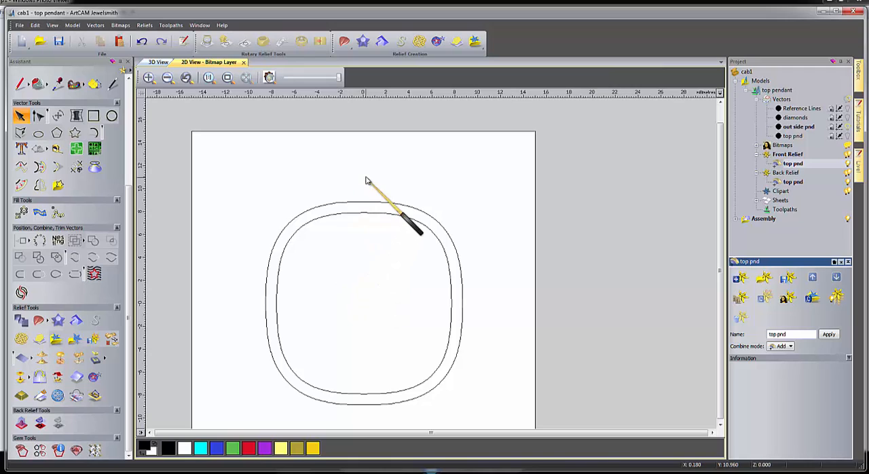
pyautogui.moveTo(369, 181); pyautogui.dragTo(465, 163, button='middle')
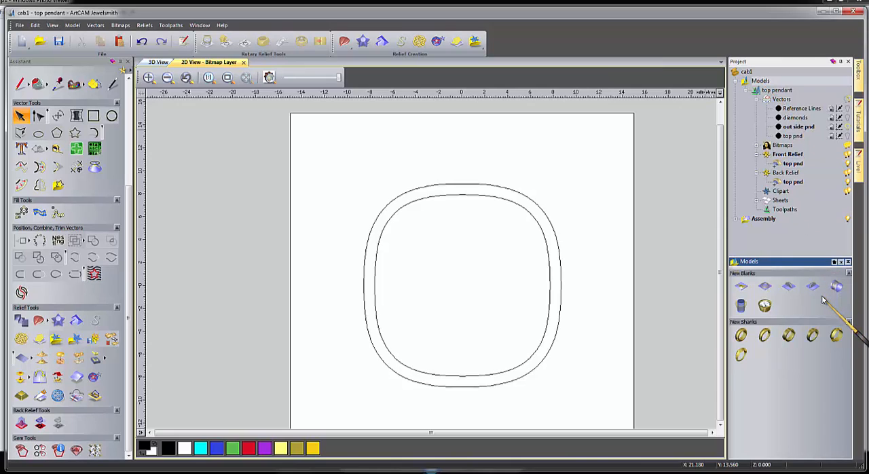
pyautogui.click(742, 309)
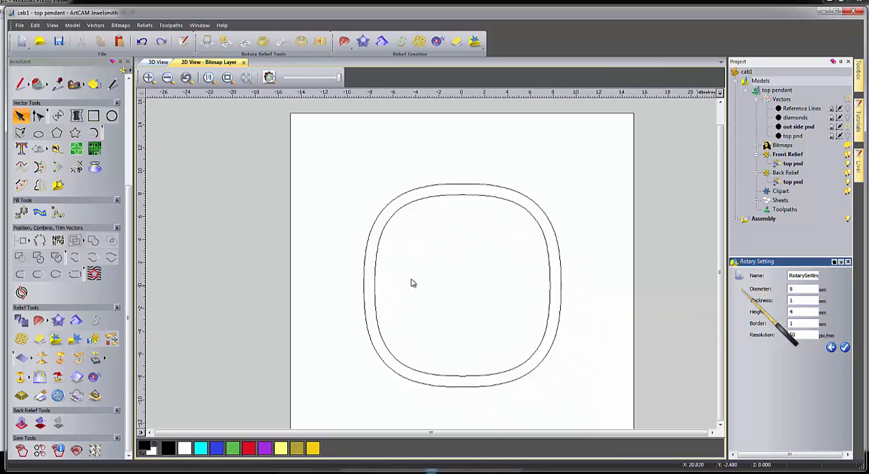
# Draw a 15 mm diameter circle over the inner outline to compare their sizes, and delete the circle.
pyautogui.click(112, 116)
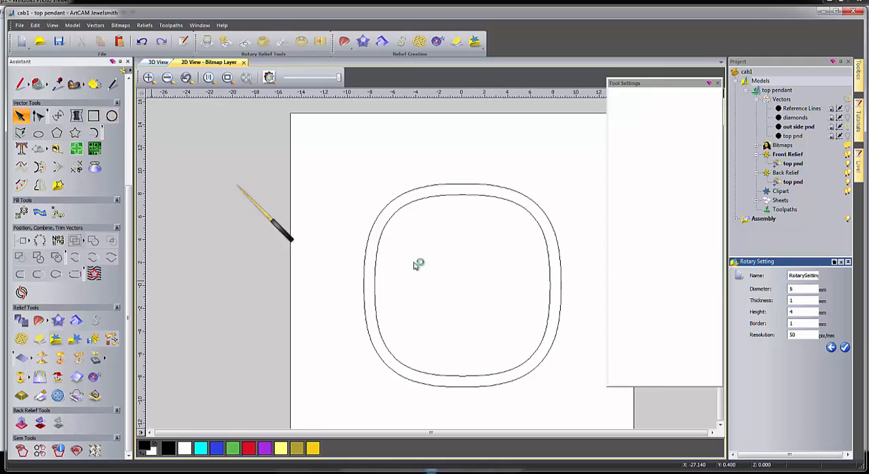
pyautogui.moveTo(466, 282); pyautogui.dragTo(487, 366)
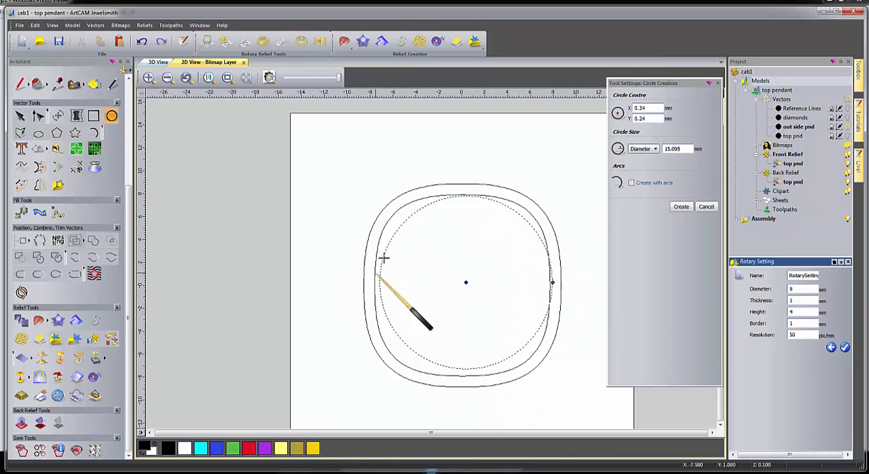
pyautogui.doubleClick(671, 149)
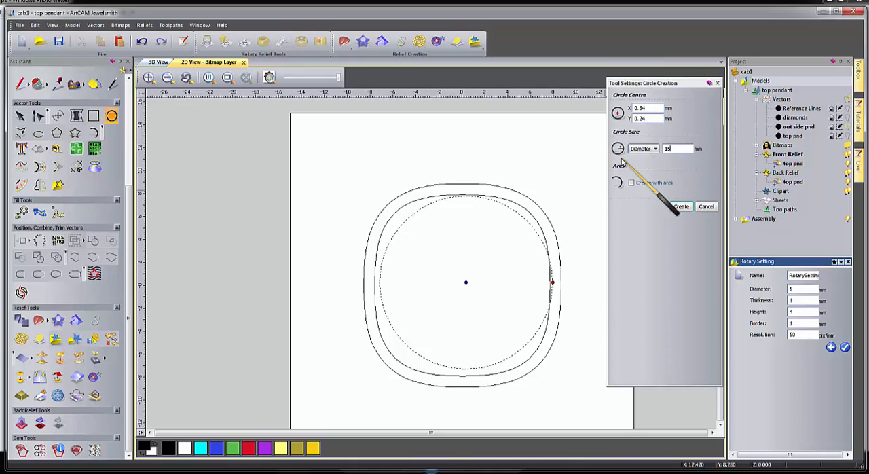
pyautogui.press('Return')
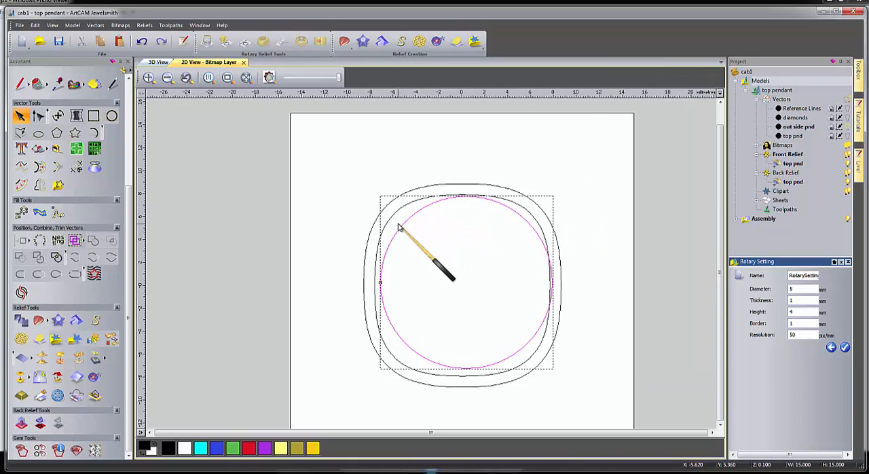
pyautogui.keyDown('shift'); pyautogui.click(402, 207); pyautogui.keyUp('shift')
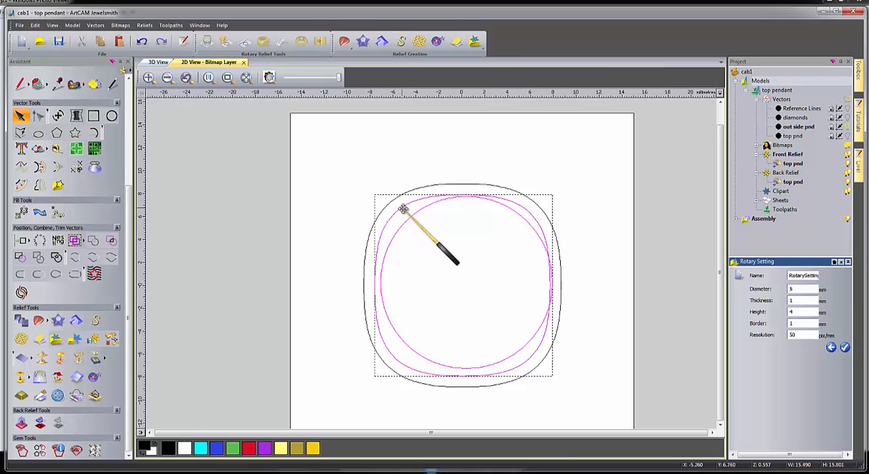
pyautogui.click(459, 258)
pyautogui.click(420, 210)
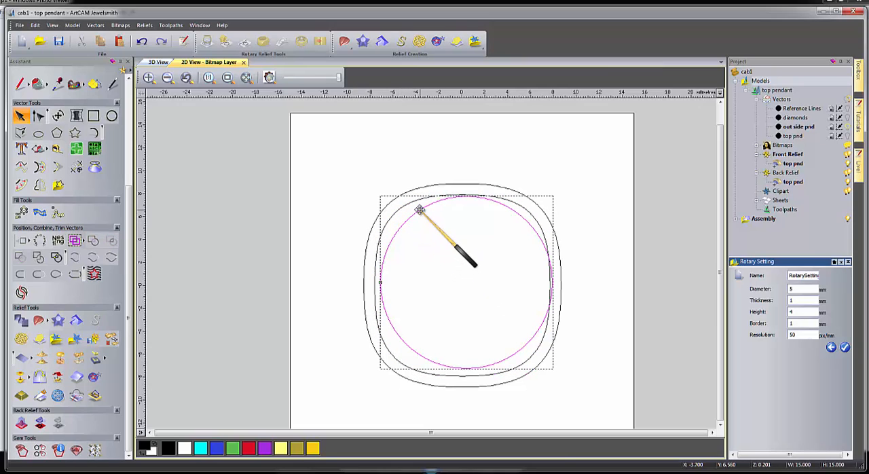
pyautogui.press('Delete')
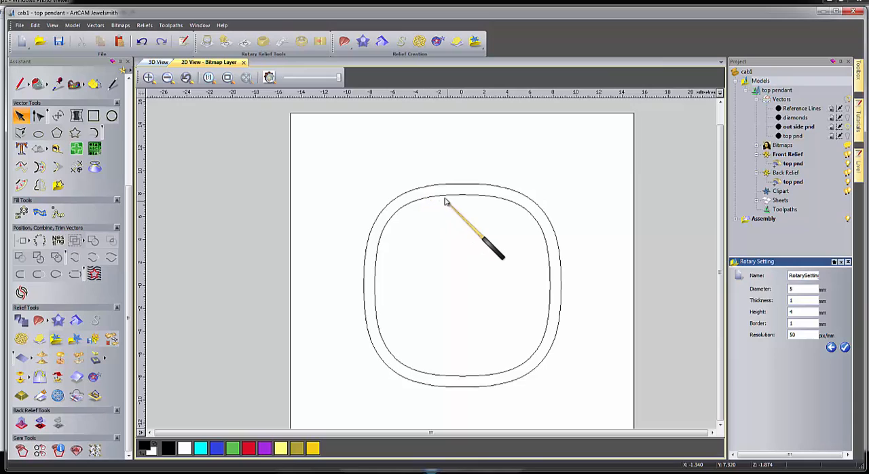
# Select both outlines on the out side pnd layer and copy them.
pyautogui.click(462, 196)
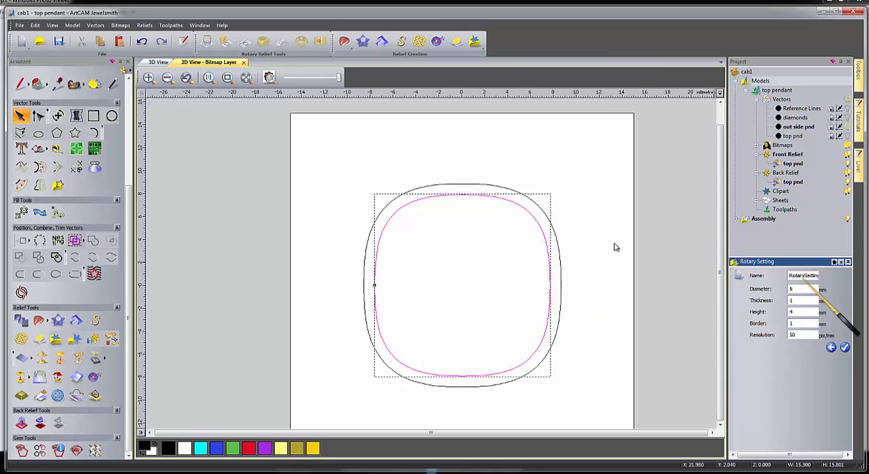
pyautogui.keyDown('shift'); pyautogui.click(435, 188); pyautogui.keyUp('shift')
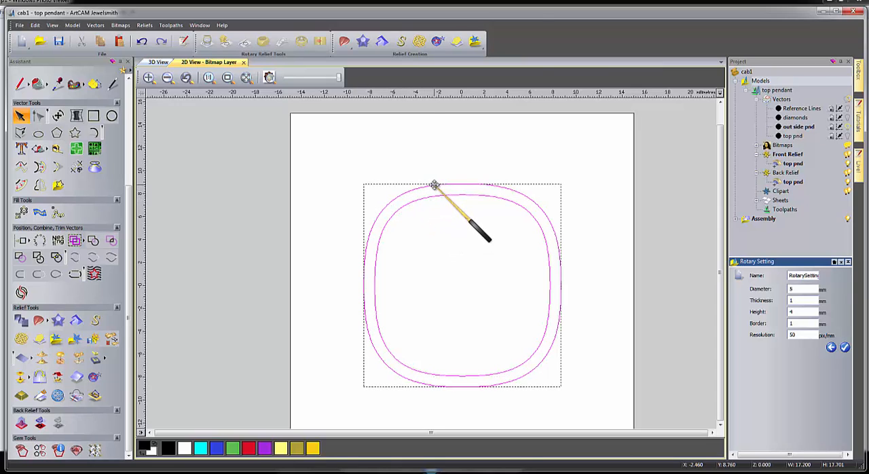
pyautogui.rightClick(435, 185)
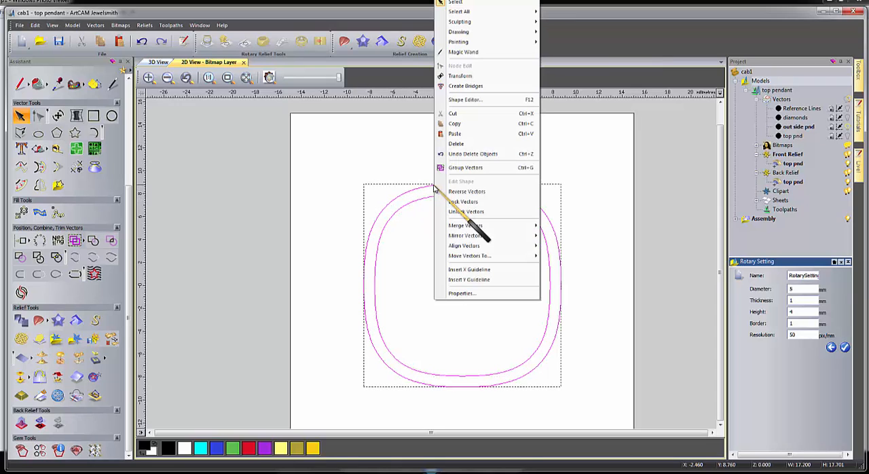
pyautogui.click(454, 124)
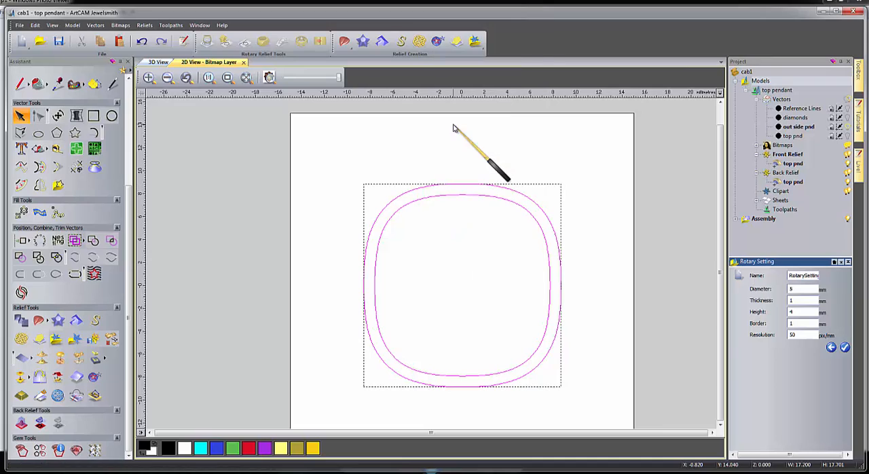
# Set the rotary setting's diameter to 15 mm, height to 7 mm and border to 0 mm, consulting the pendant sketch for dimensions.
pyautogui.doubleClick(797, 289)
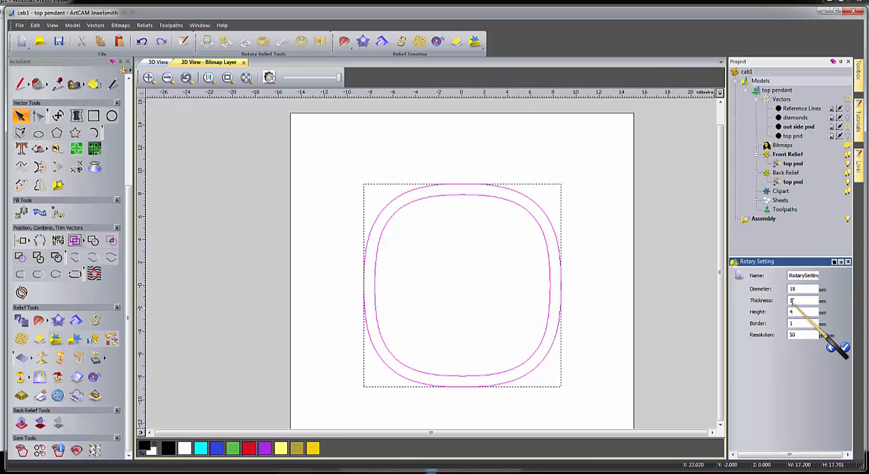
pyautogui.doubleClick(793, 301)
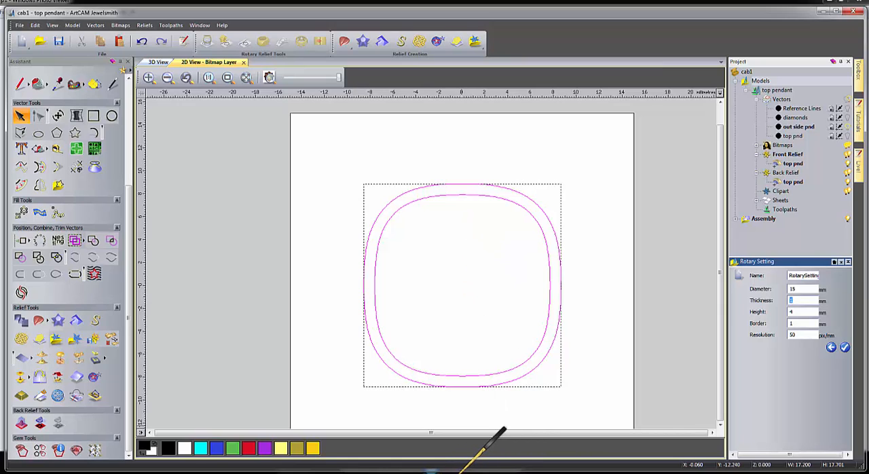
pyautogui.click(432, 470)
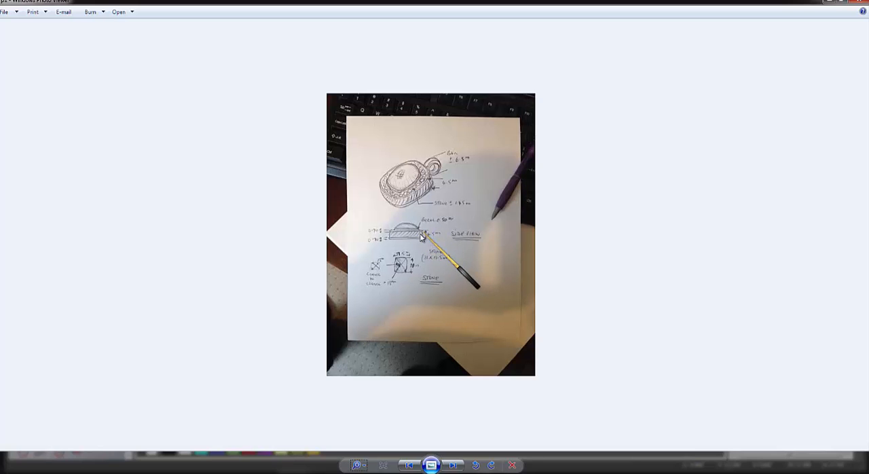
pyautogui.click(496, 467)
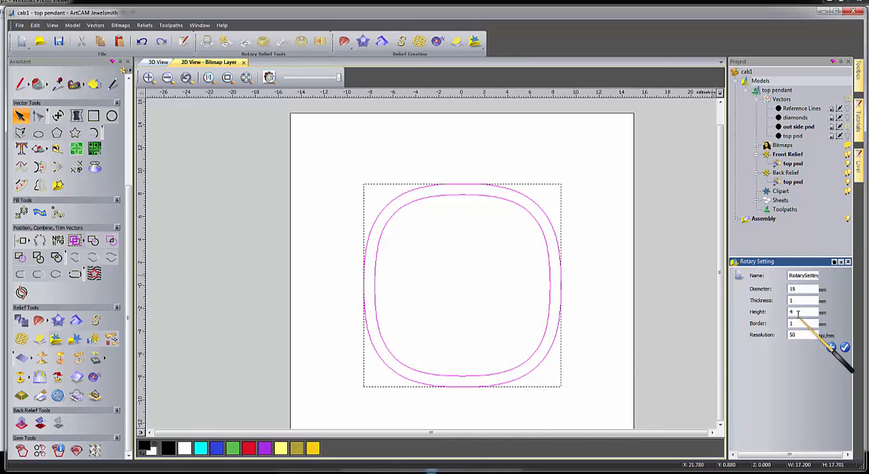
pyautogui.moveTo(798, 313); pyautogui.dragTo(779, 314)
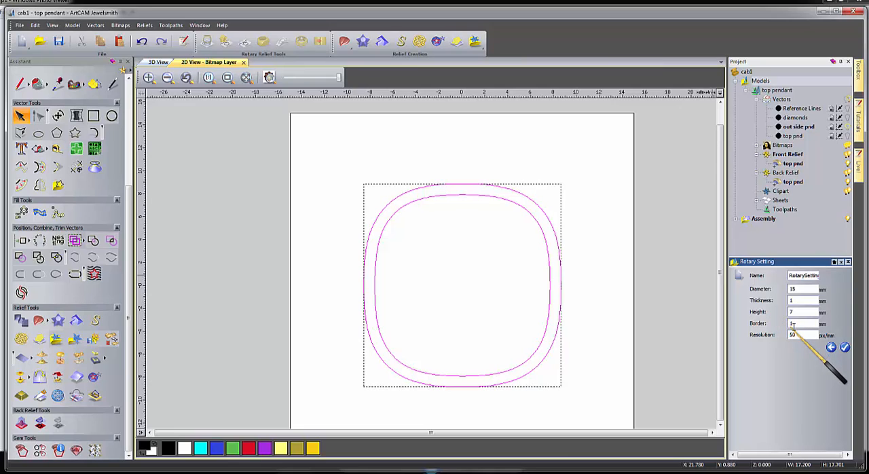
pyautogui.moveTo(792, 323); pyautogui.dragTo(769, 326)
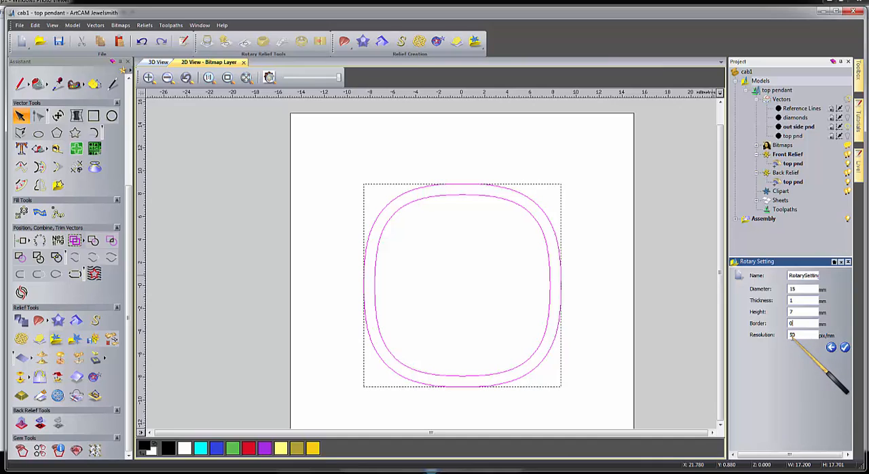
# Name the rotary setting "cable side pnd" and create it, updating the project with the changes made so far.
pyautogui.doubleClick(790, 275)
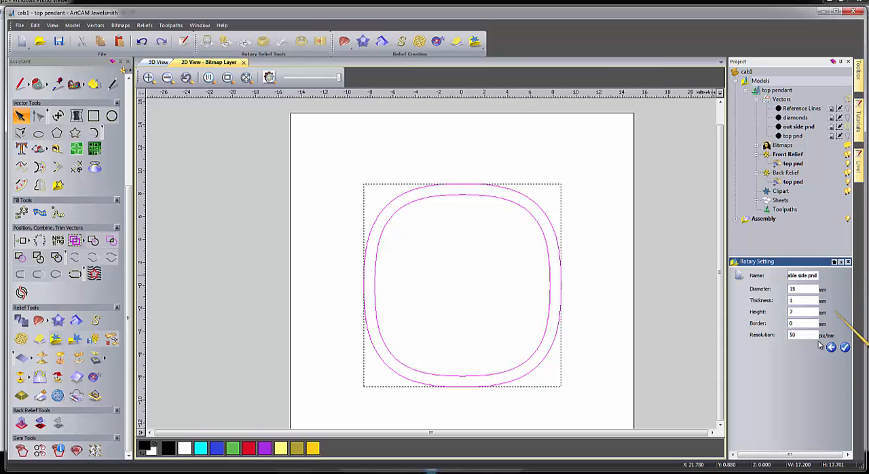
pyautogui.click(845, 348)
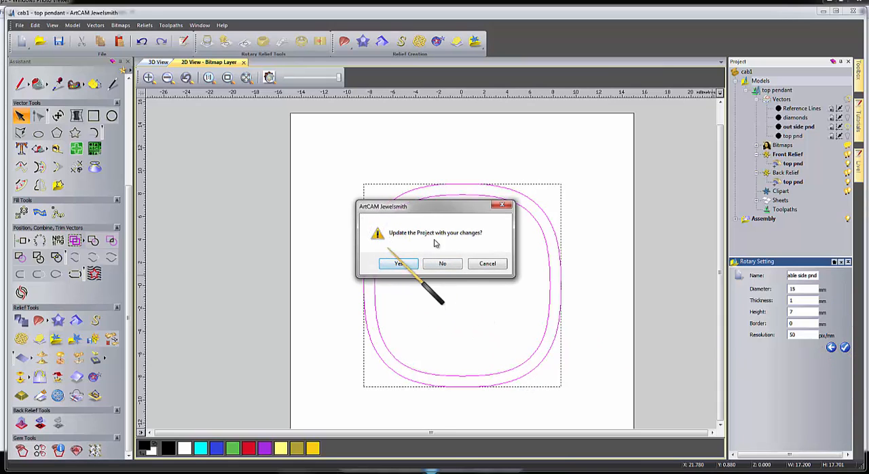
pyautogui.click(396, 265)
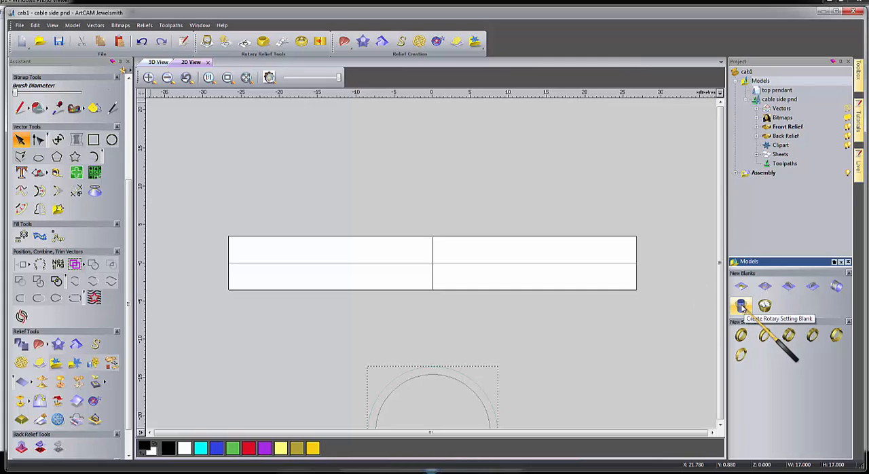
pyautogui.click(742, 306)
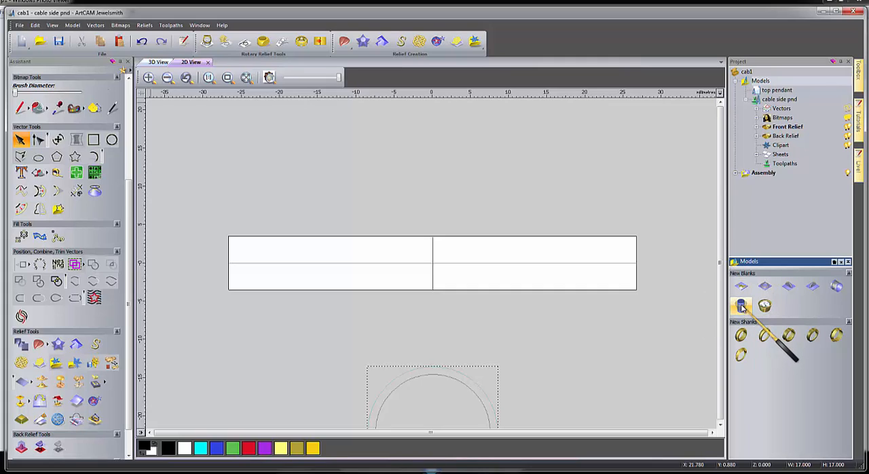
pyautogui.click(837, 286)
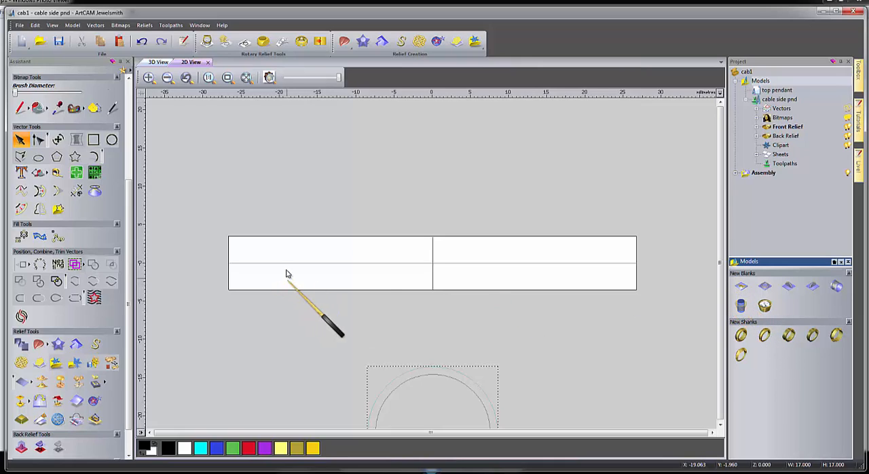
# Paste the two copied side outlines into the cable side pnd model.
pyautogui.rightClick(342, 324)
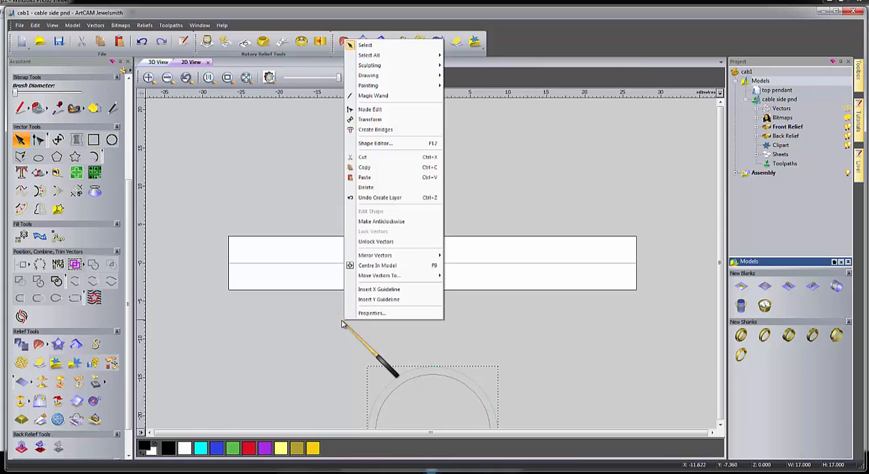
pyautogui.click(367, 178)
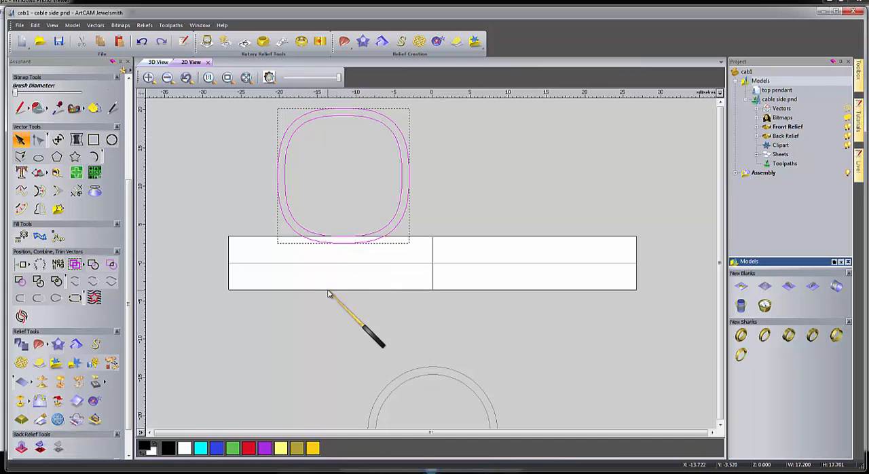
pyautogui.scroll(-2, 329, 293)
pyautogui.scroll(1, 439, 308)
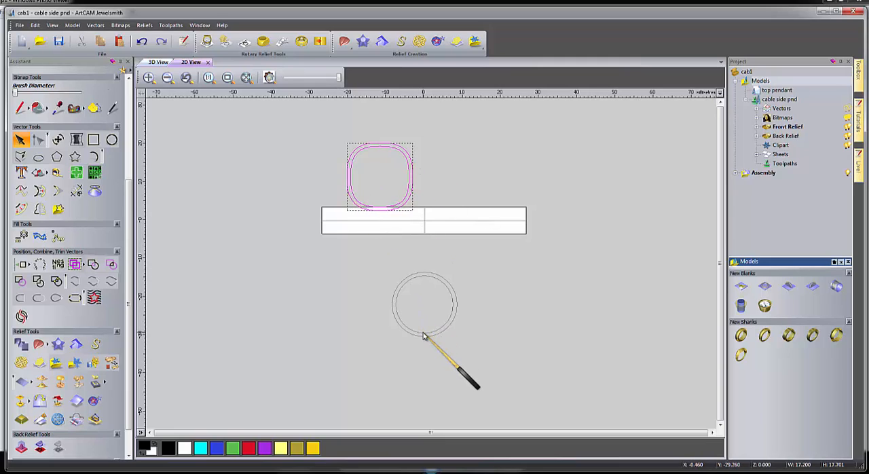
# Align the pasted outlines centrally on the inner reference circle below the rotary blank and check their fit against the circles.
pyautogui.keyDown('shift'); pyautogui.click(419, 281); pyautogui.keyUp('shift')
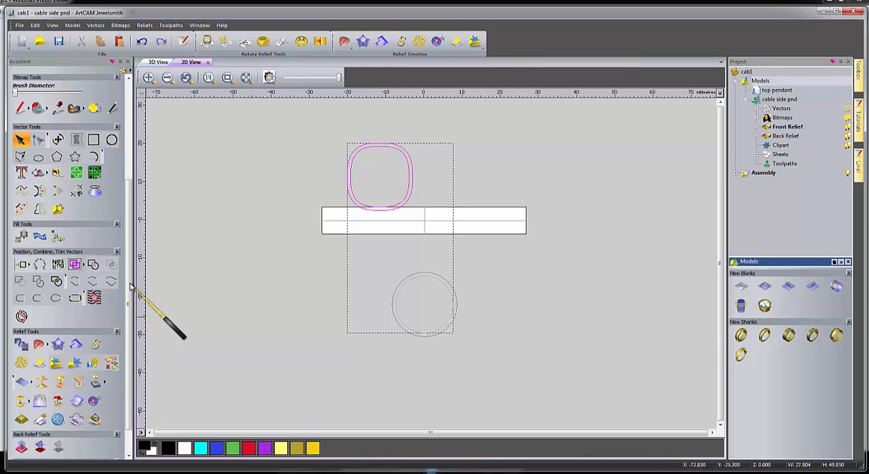
pyautogui.scroll(-2, 128, 310)
pyautogui.scroll(1, 128, 310)
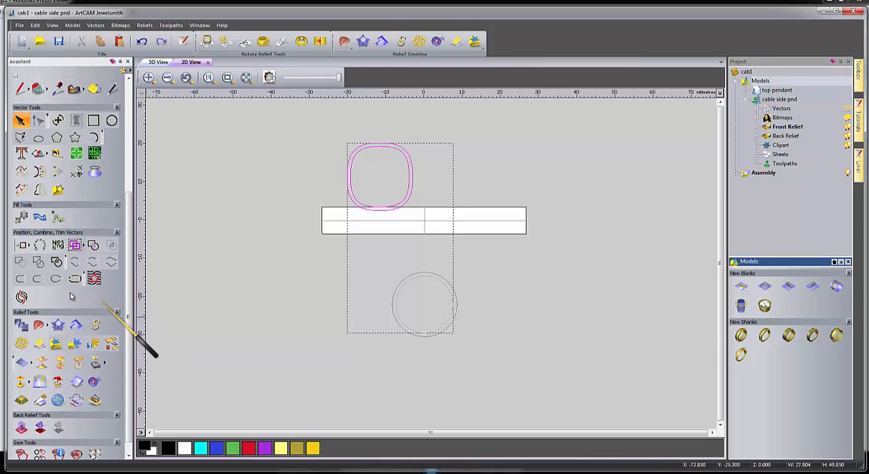
pyautogui.click(29, 248)
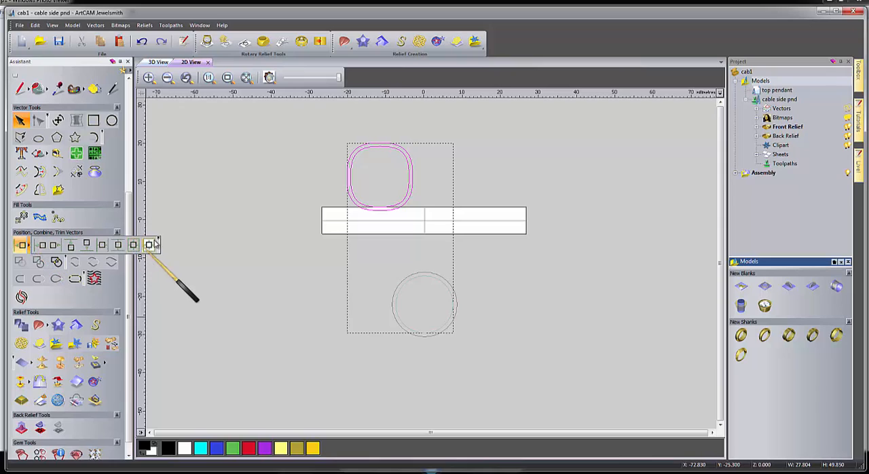
pyautogui.click(160, 238)
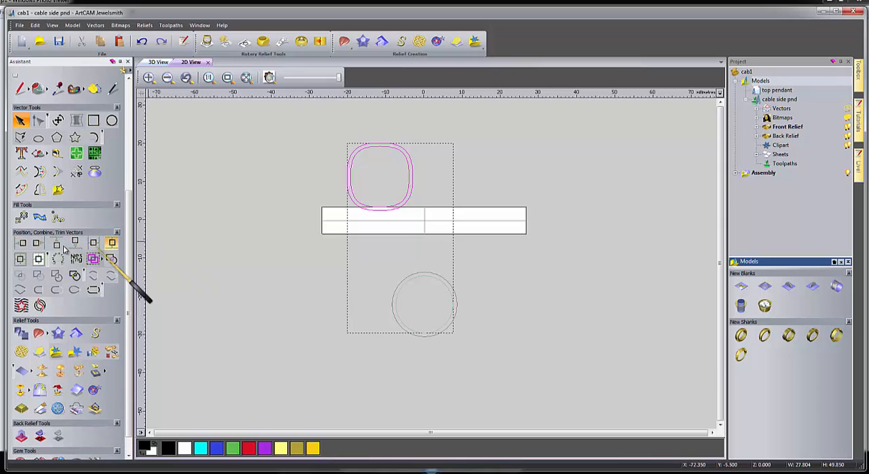
pyautogui.click(20, 259)
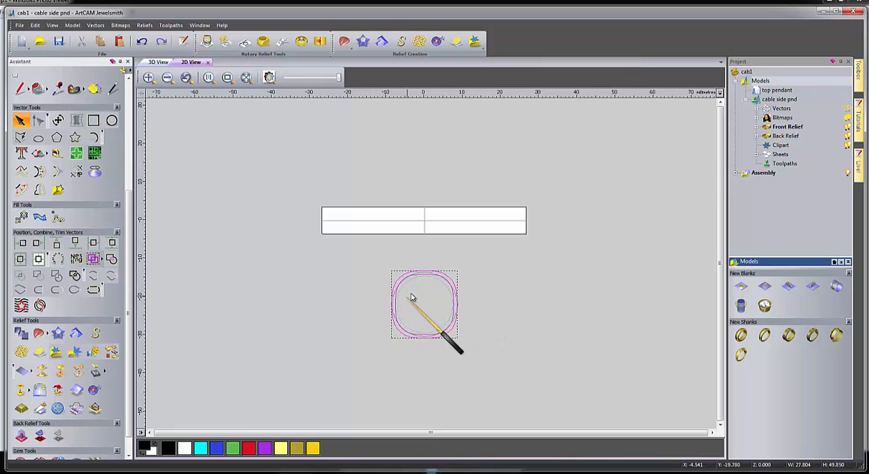
pyautogui.scroll(3, 419, 286)
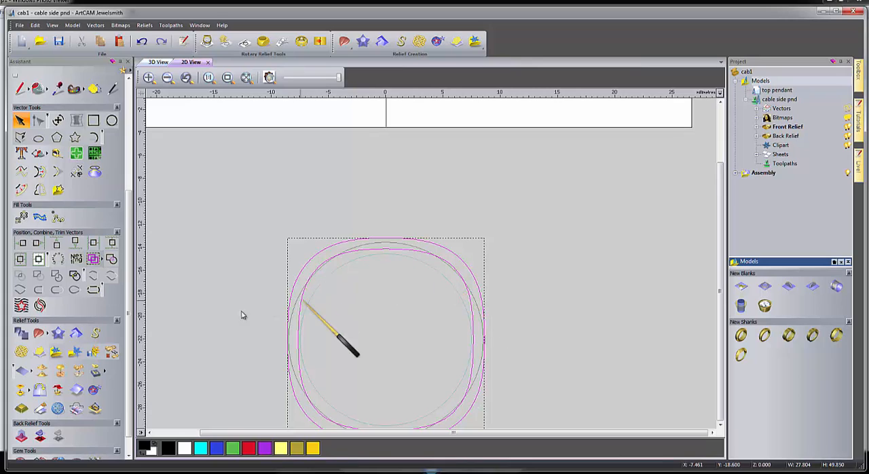
pyautogui.click(218, 320)
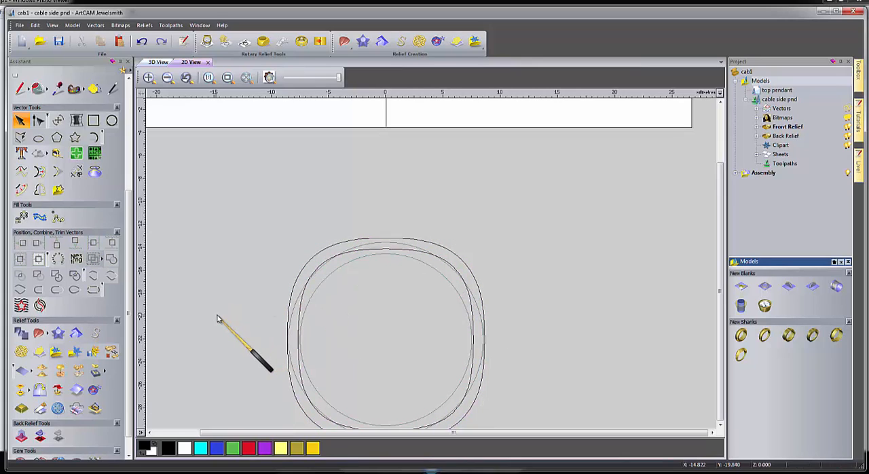
pyautogui.scroll(-2, 367, 318)
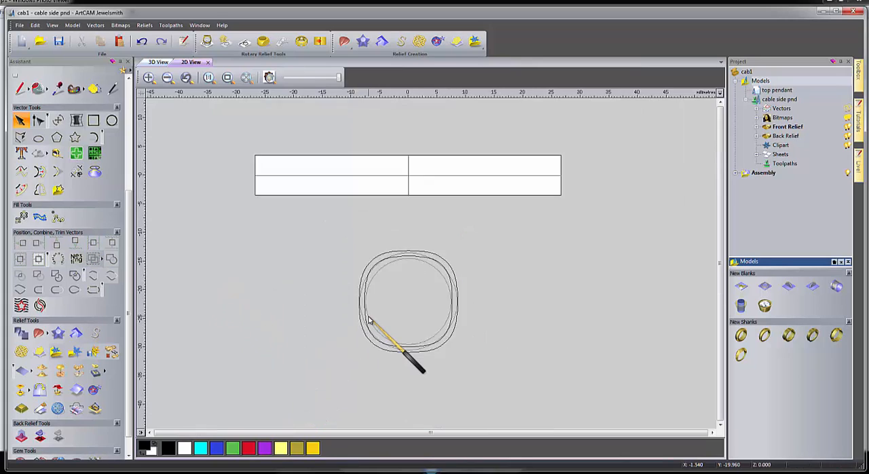
pyautogui.scroll(-1, 433, 288)
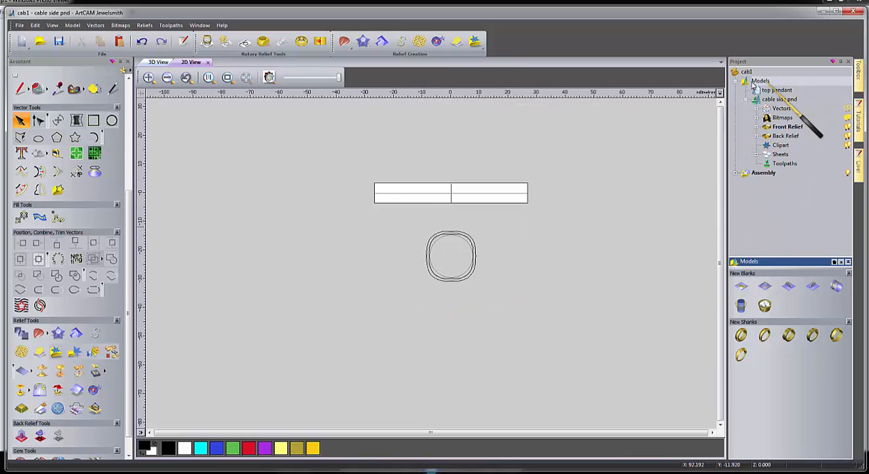
# Rename the default vector layer of the cable side pnd model as "cable".
pyautogui.click(758, 110)
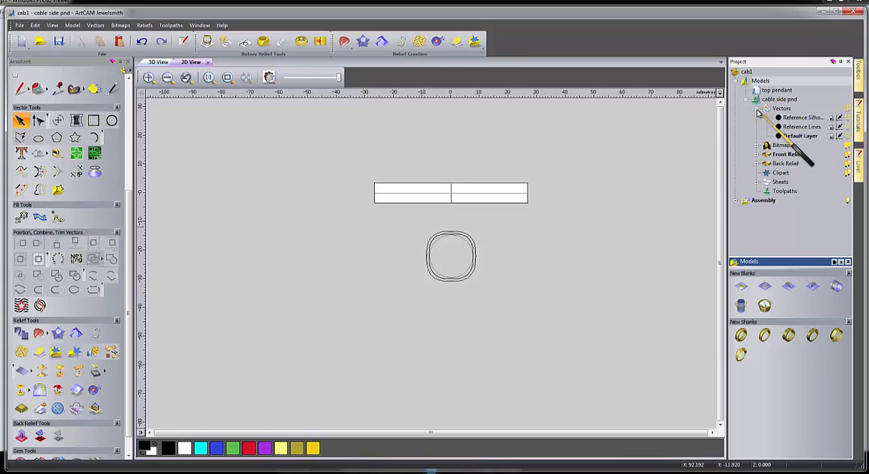
pyautogui.click(800, 136)
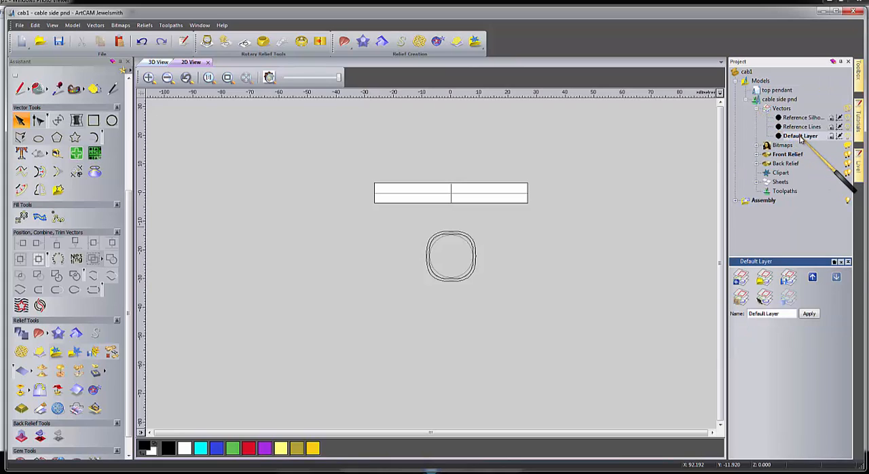
pyautogui.rightClick(800, 138)
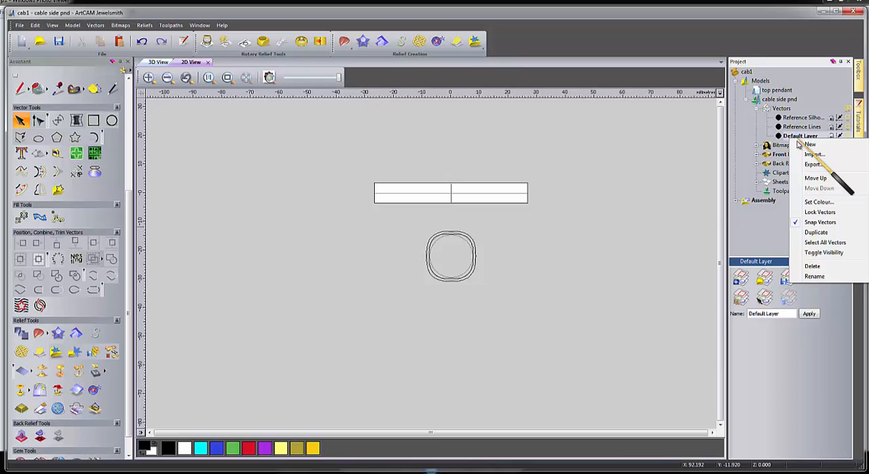
pyautogui.click(814, 277)
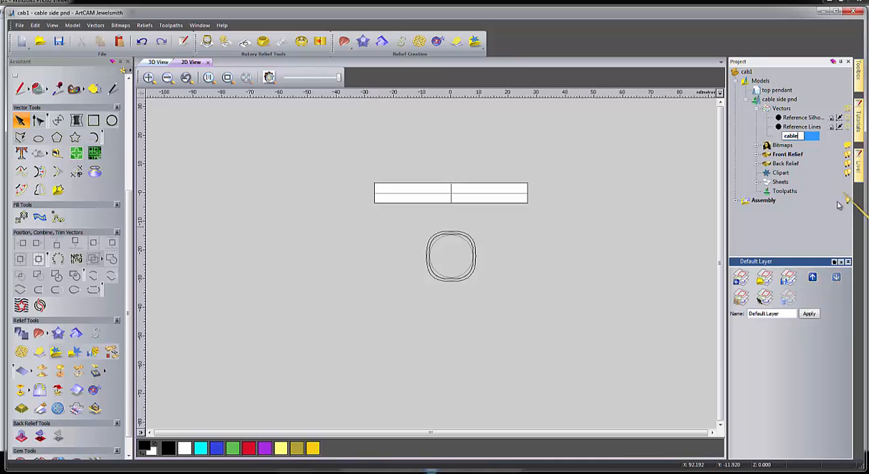
pyautogui.press('Return')
# Rename the relief layer under the front relief as "cable".
pyautogui.click(756, 154)
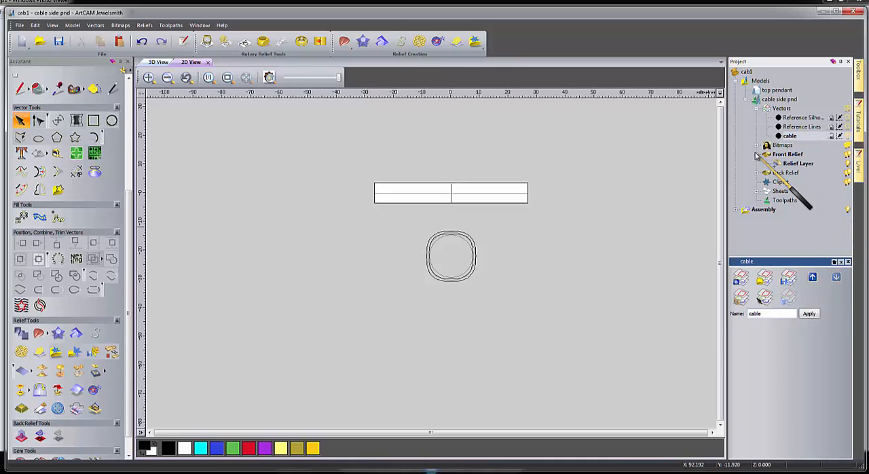
pyautogui.rightClick(796, 165)
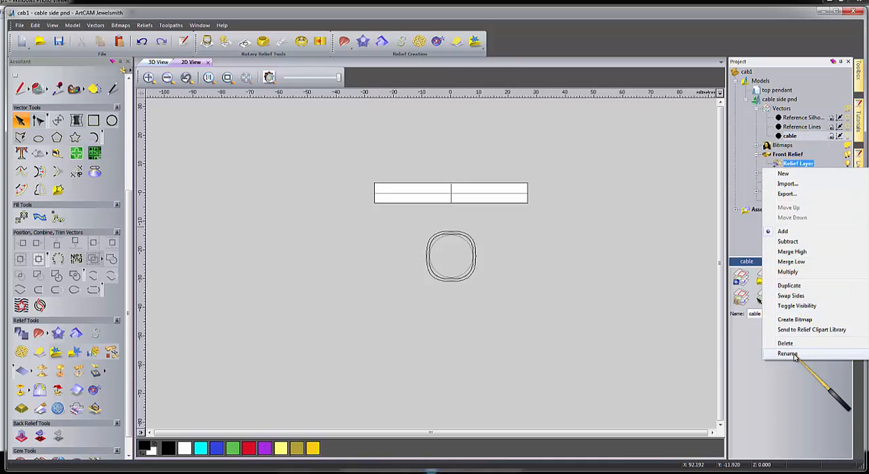
pyautogui.click(791, 354)
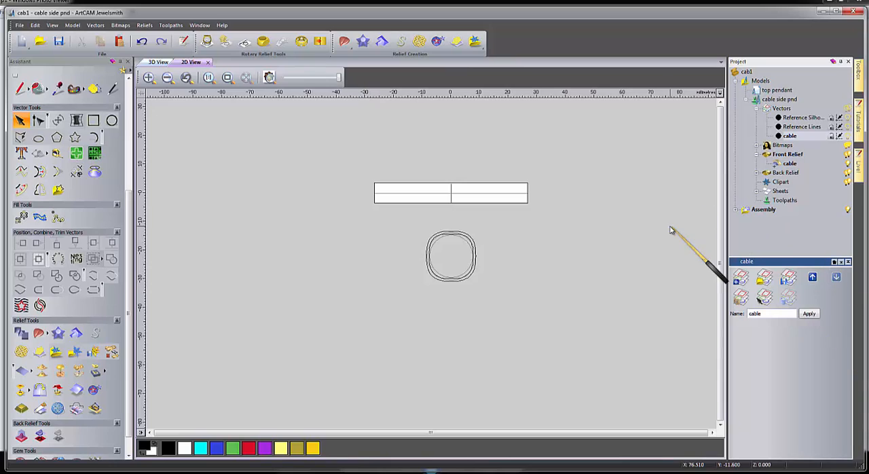
# Rename the relief layer under the back relief as "cable" and make the front relief's cable layer active.
pyautogui.doubleClick(786, 172)
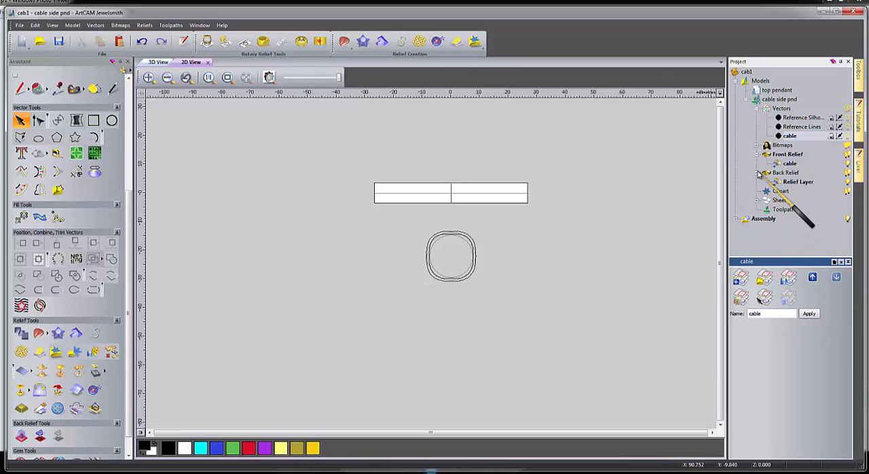
pyautogui.click(791, 182)
pyautogui.rightClick(792, 183)
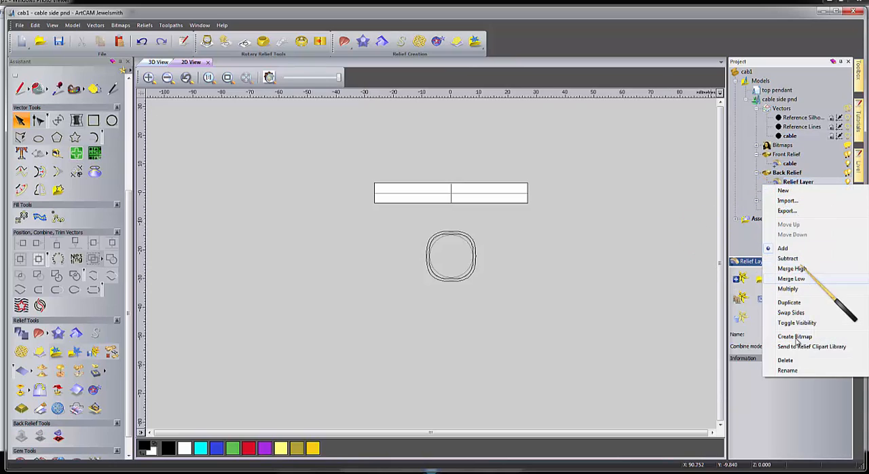
pyautogui.click(785, 370)
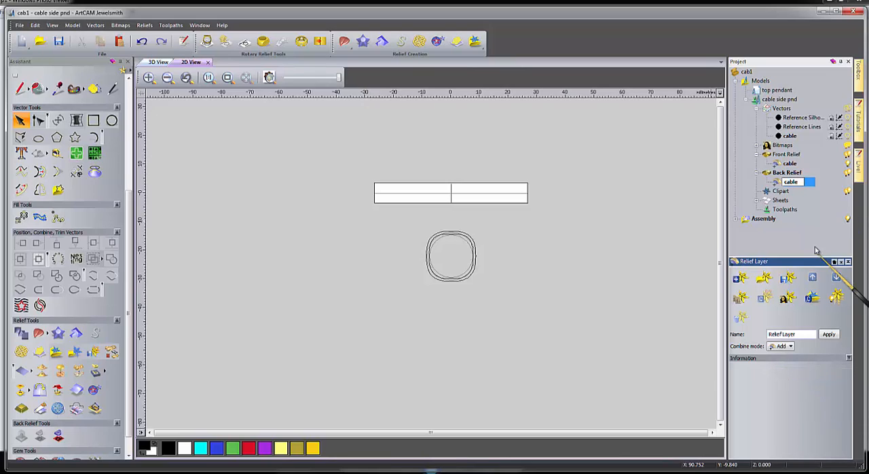
pyautogui.press('Return')
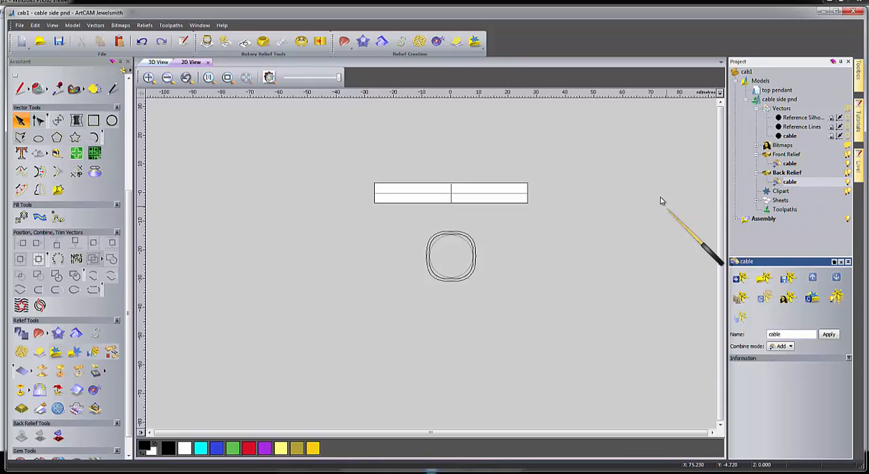
pyautogui.click(790, 164)
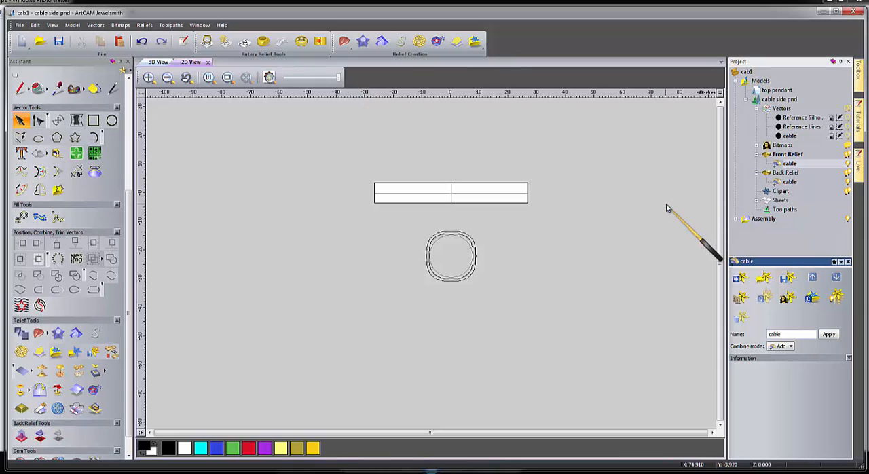
# Place two copies of the blank's horizontal centre line, one above and one below it, about 3 mm apart.
pyautogui.click(395, 195)
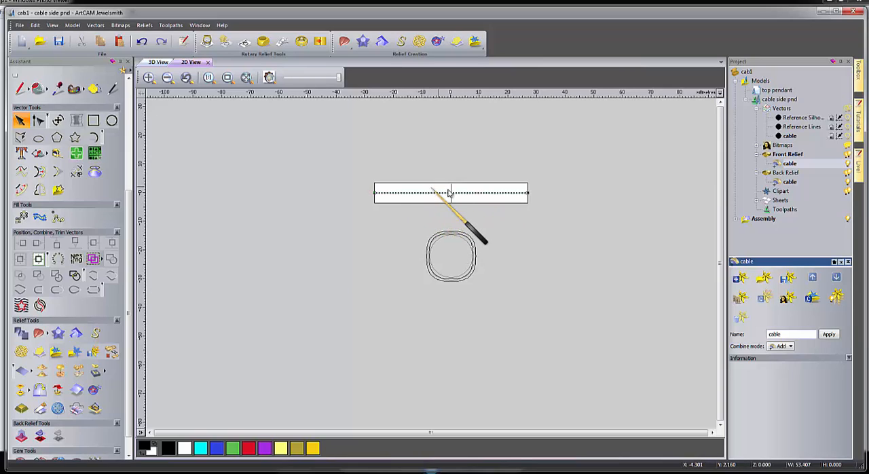
pyautogui.scroll(2, 403, 201)
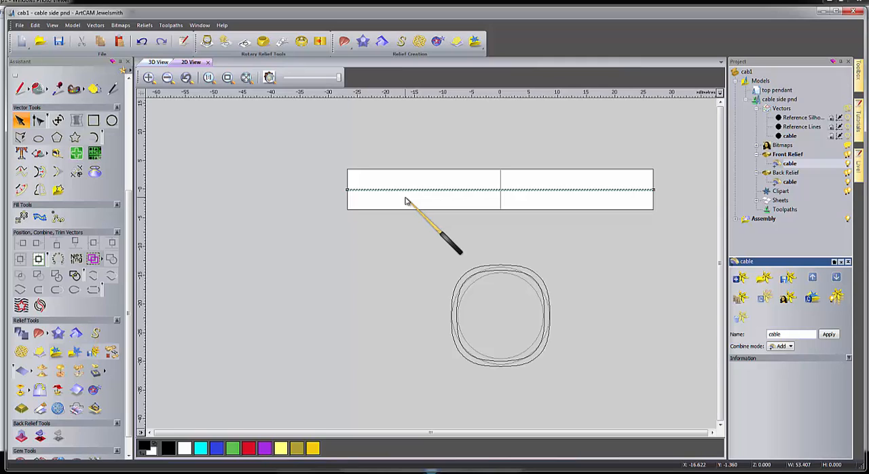
pyautogui.click(405, 192)
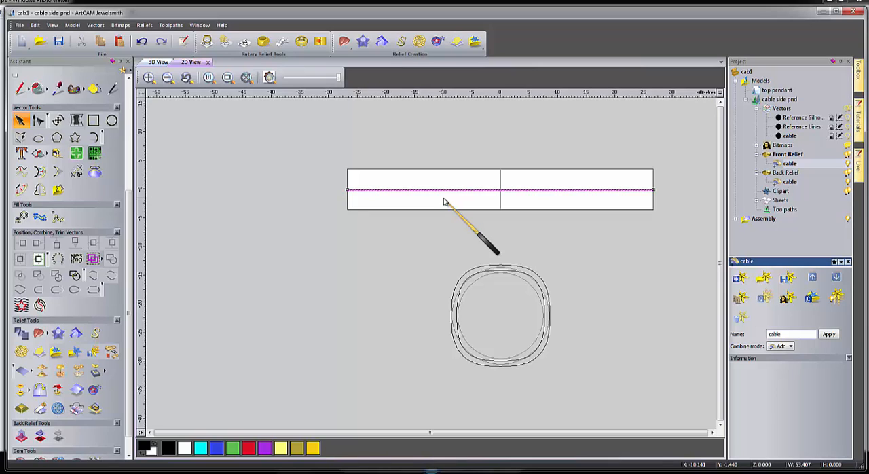
pyautogui.scroll(2, 445, 190)
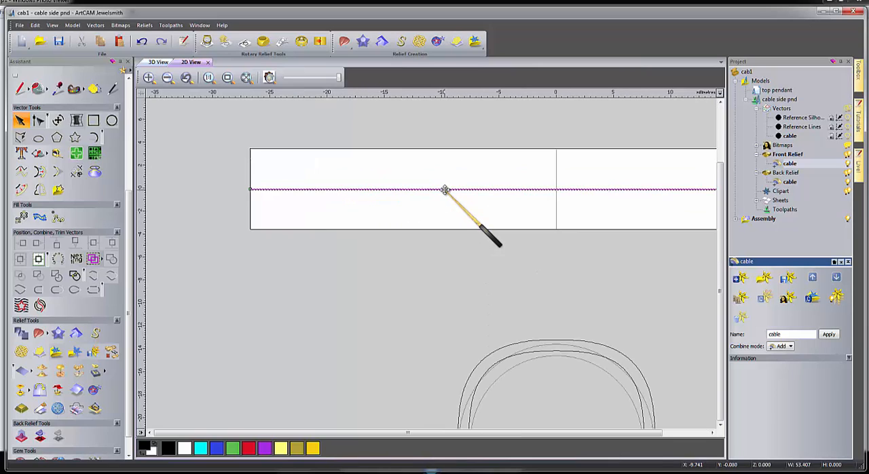
pyautogui.scroll(-2, 447, 192)
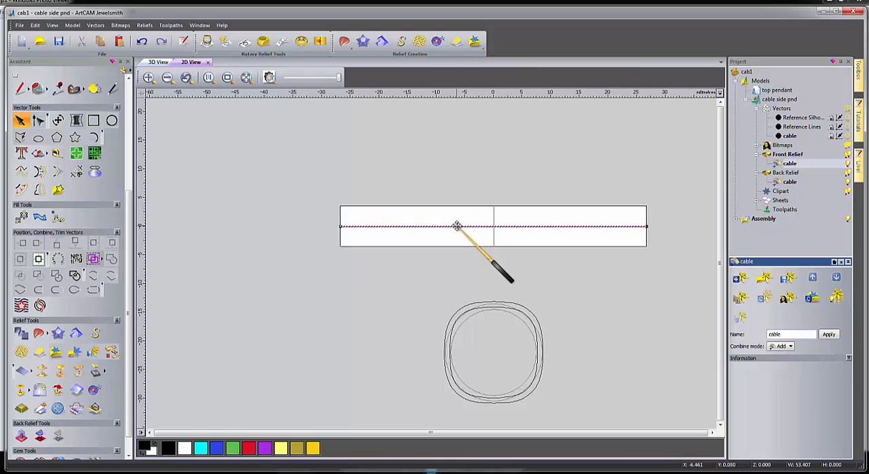
pyautogui.moveTo(457, 224); pyautogui.dragTo(459, 236)
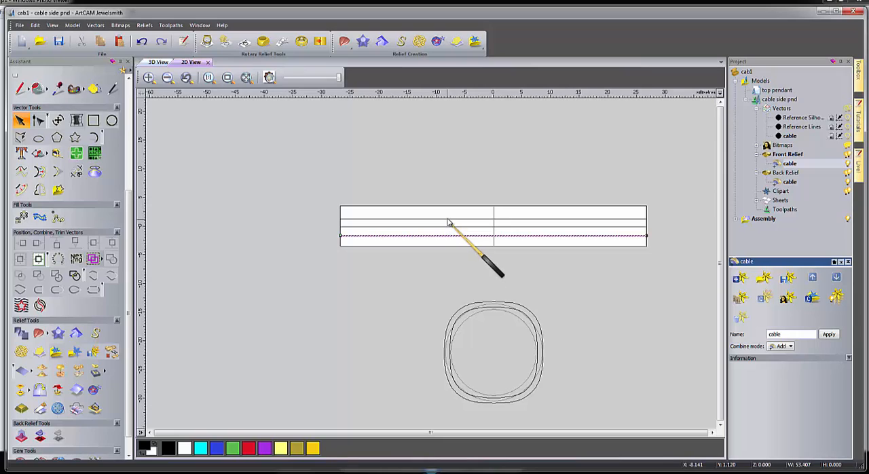
# Scale the two outer horizontal guide lines together to an overall height of 5 mm, without maintaining the aspect ratio.
pyautogui.keyDown('shift'); pyautogui.click(449, 220); pyautogui.keyUp('shift')
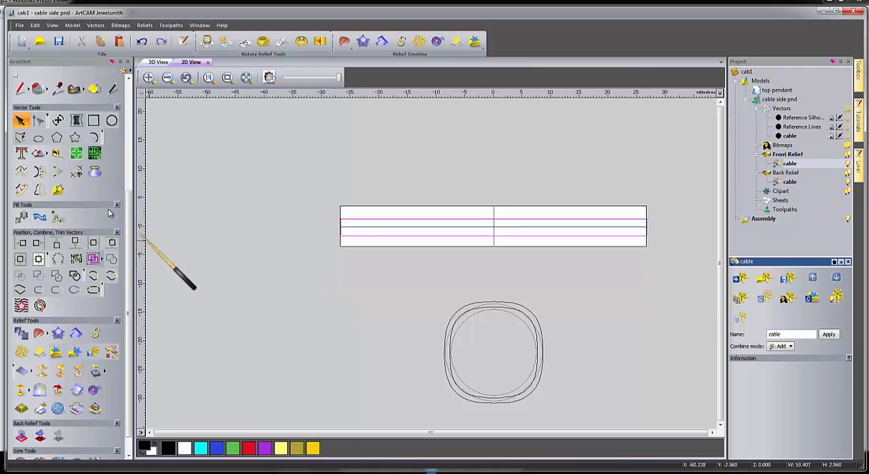
pyautogui.click(57, 122)
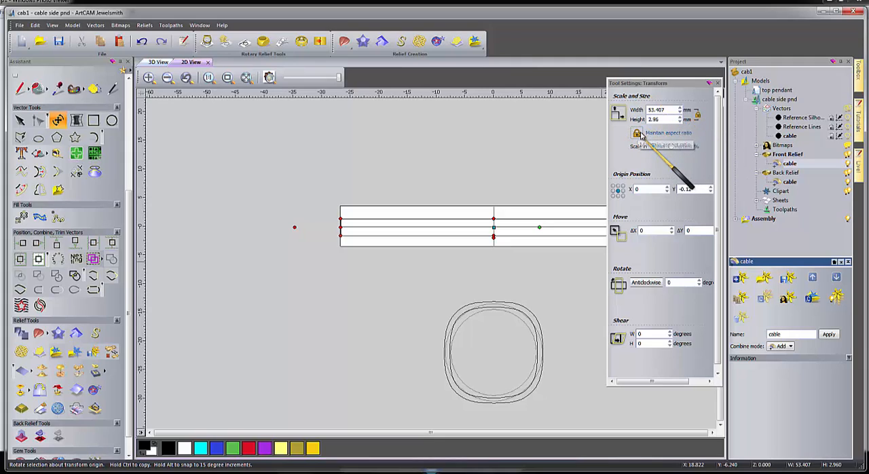
pyautogui.click(638, 134)
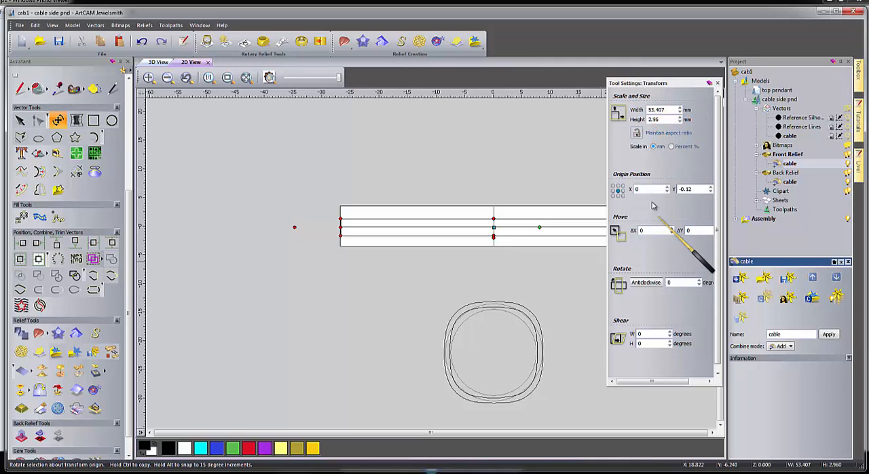
pyautogui.doubleClick(662, 120)
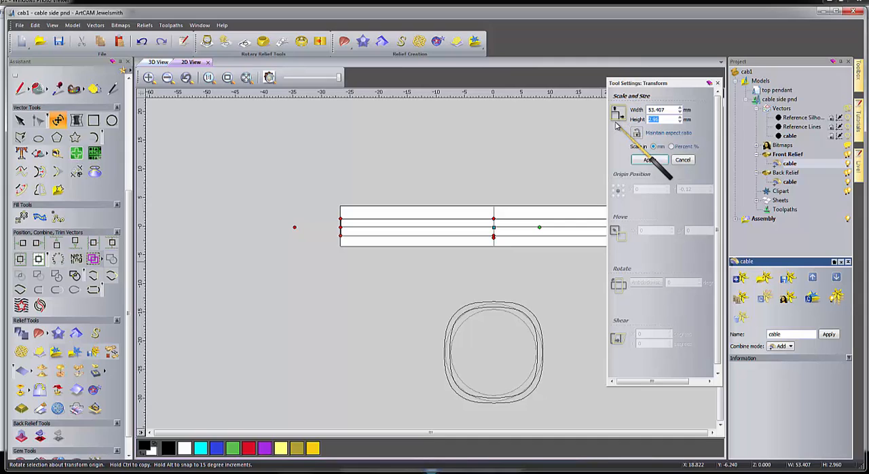
pyautogui.click(651, 161)
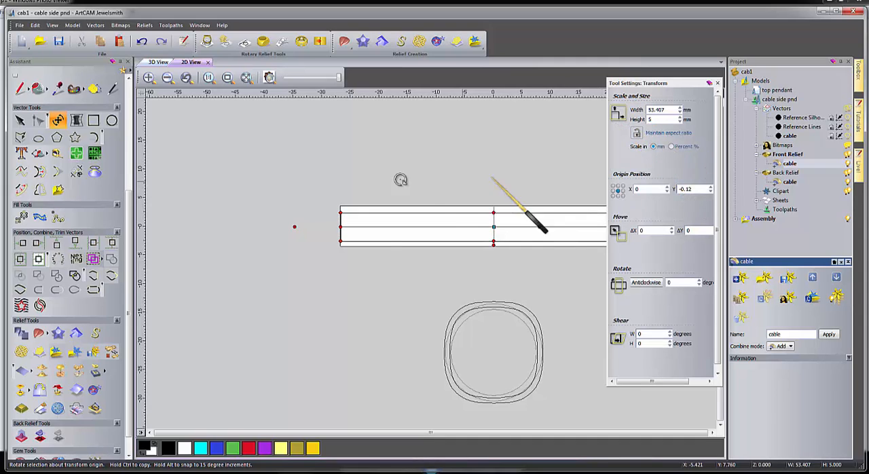
pyautogui.click(341, 191)
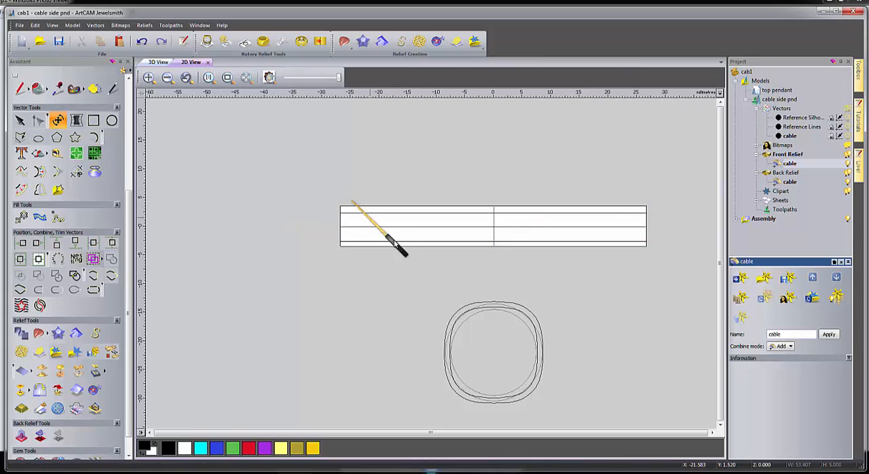
# Centre the pair of outer guide lines on the blank and deselect them.
pyautogui.click(405, 213)
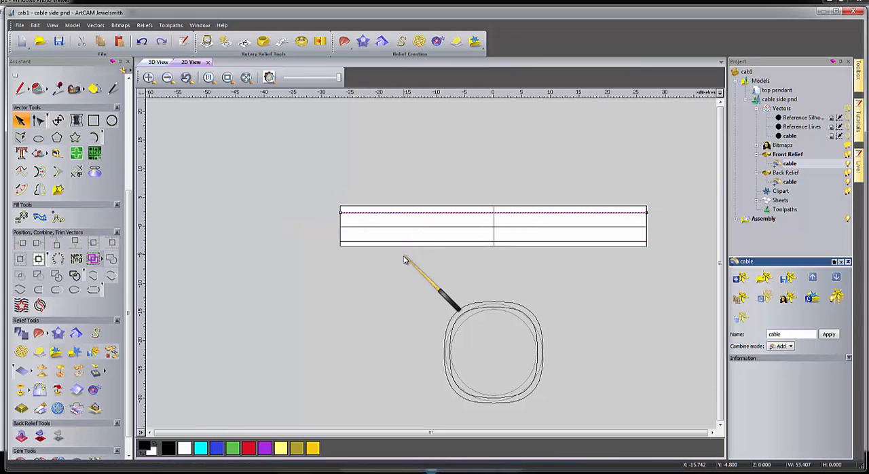
pyautogui.keyDown('shift'); pyautogui.click(407, 242); pyautogui.keyUp('shift')
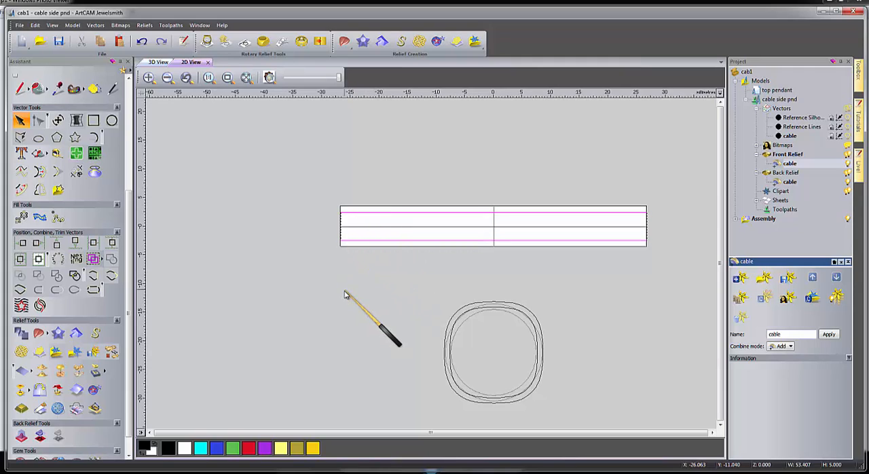
pyautogui.click(373, 262)
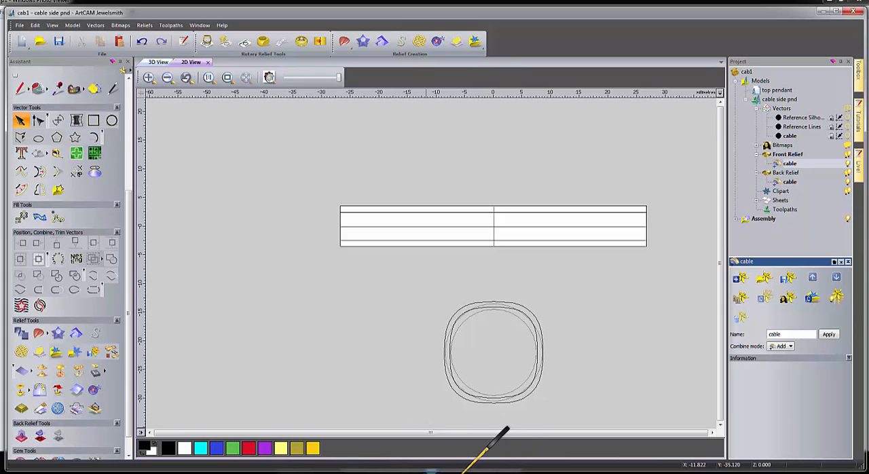
# Switch to the Windows Photo Viewer sketch, examine the side view dimensions enlarged, and return to ArtCAM.
pyautogui.click(439, 413)
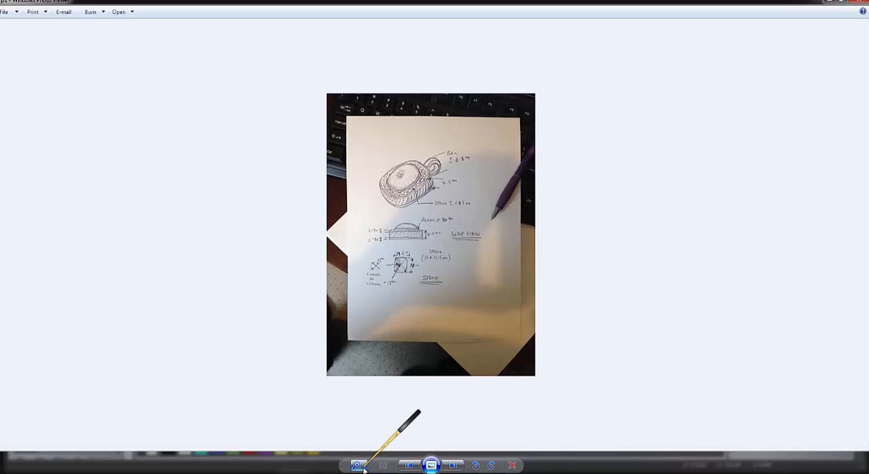
pyautogui.moveTo(364, 467)
pyautogui.moveTo(365, 467); pyautogui.dragTo(364, 456)
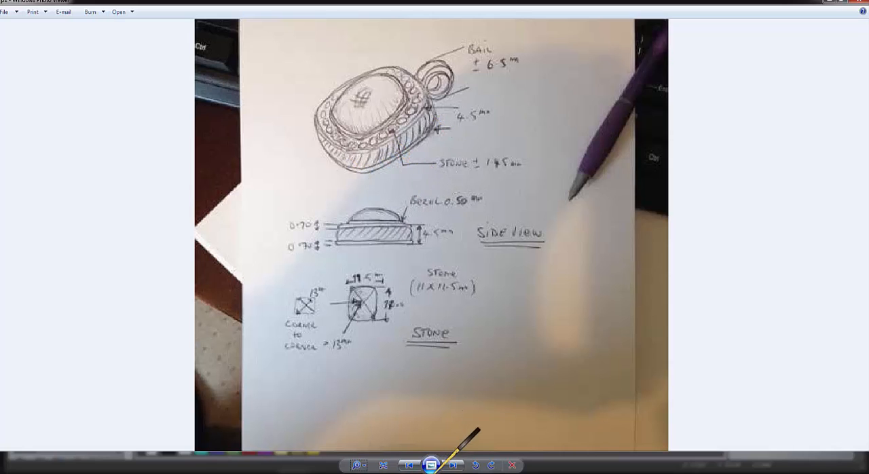
pyautogui.click(482, 473)
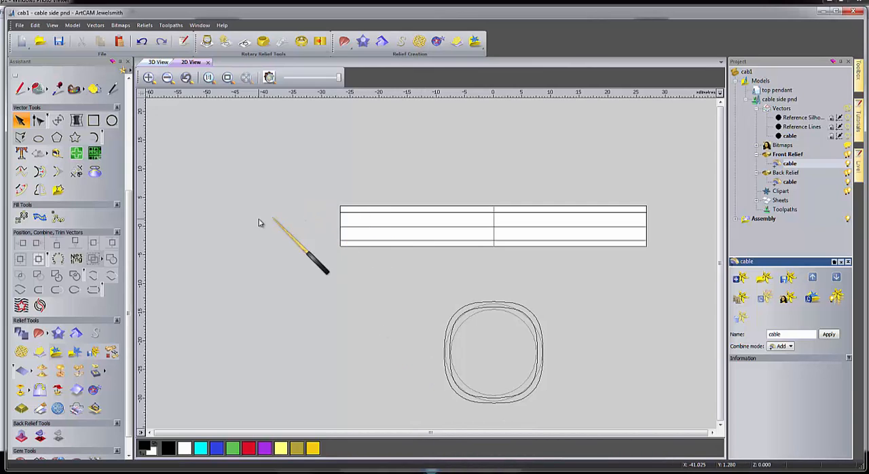
# Create a rectangle about 58 mm wide and 3 mm high, extending past both ends of the blank, and centre it on the model.
pyautogui.click(93, 120)
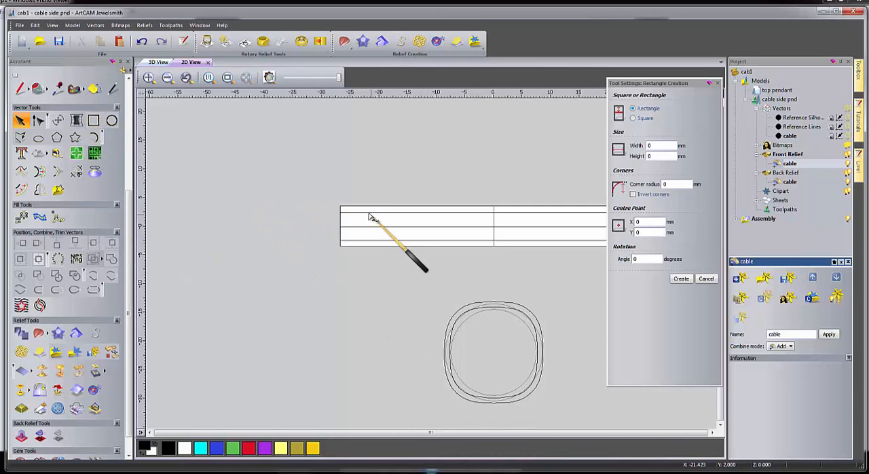
pyautogui.scroll(-2, 476, 258)
pyautogui.scroll(2, 466, 266)
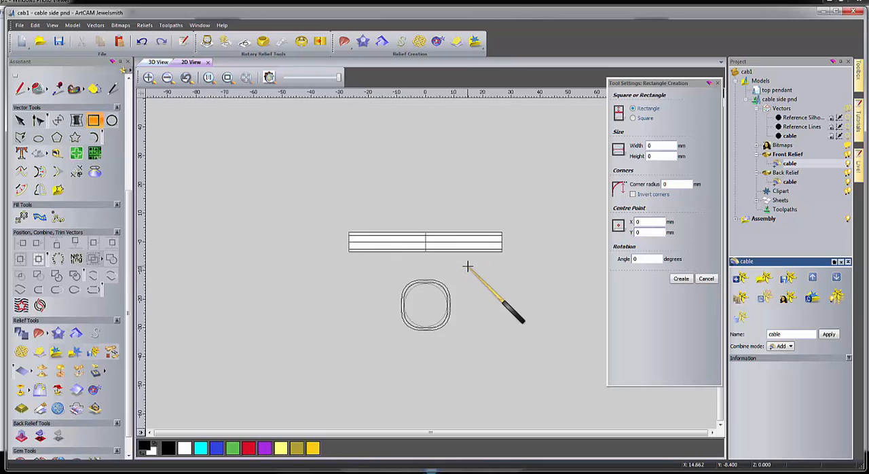
pyautogui.moveTo(213, 207); pyautogui.dragTo(545, 226)
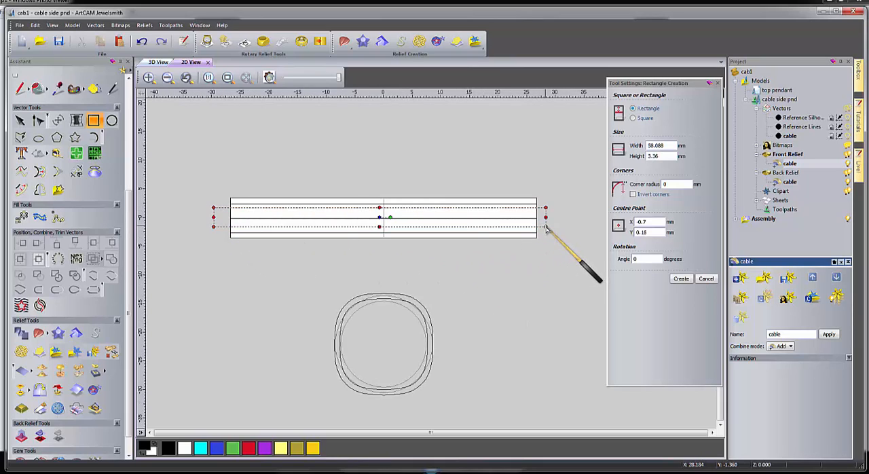
pyautogui.doubleClick(659, 157)
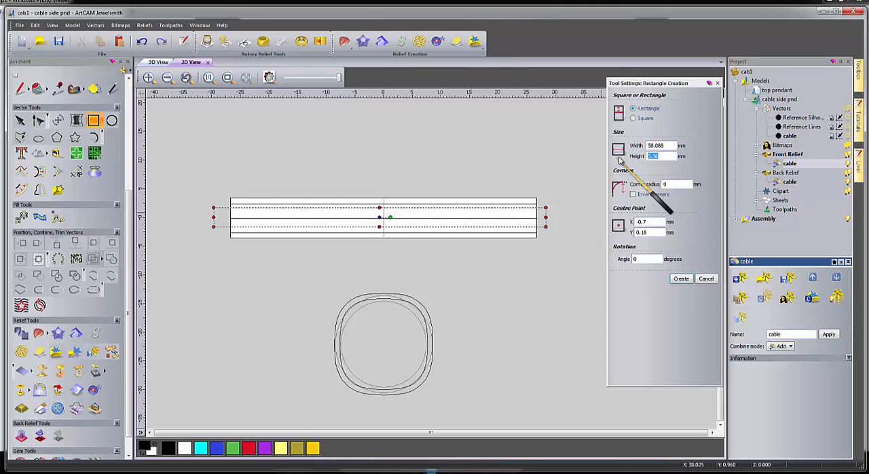
pyautogui.write('3')
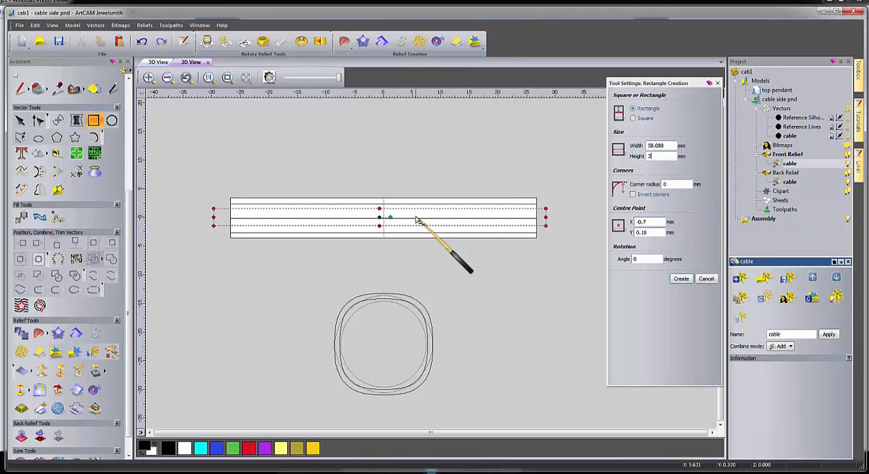
pyautogui.click(681, 279)
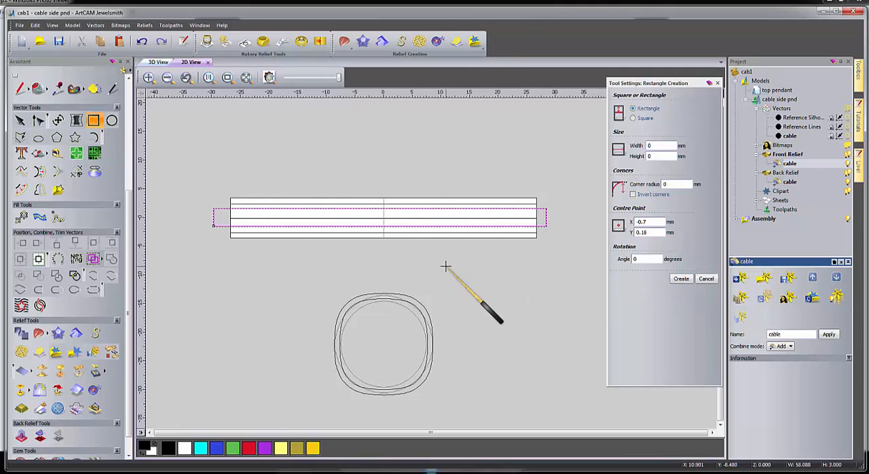
pyautogui.press('F9')
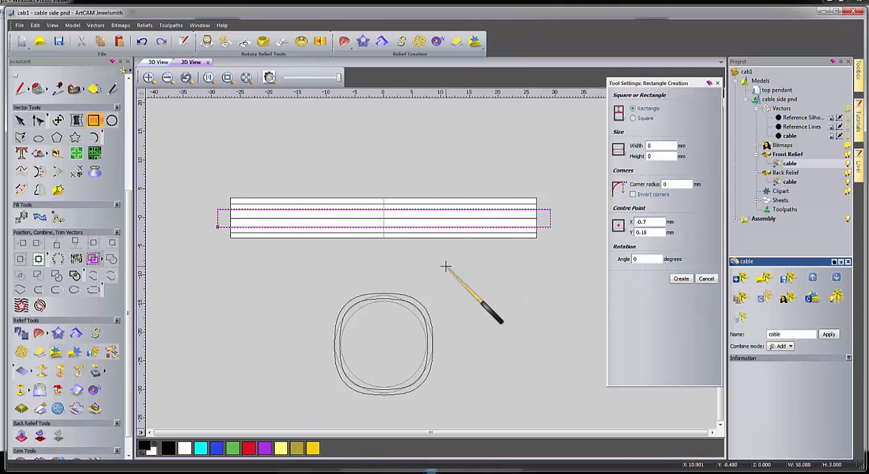
pyautogui.press('Escape')
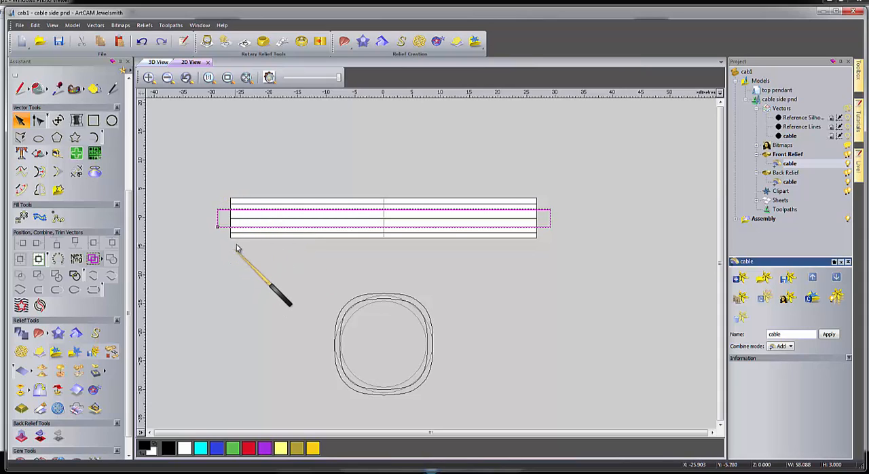
# Measure the gap between the rectangle's upper edge and the upper guide line.
pyautogui.scroll(4, 236, 241)
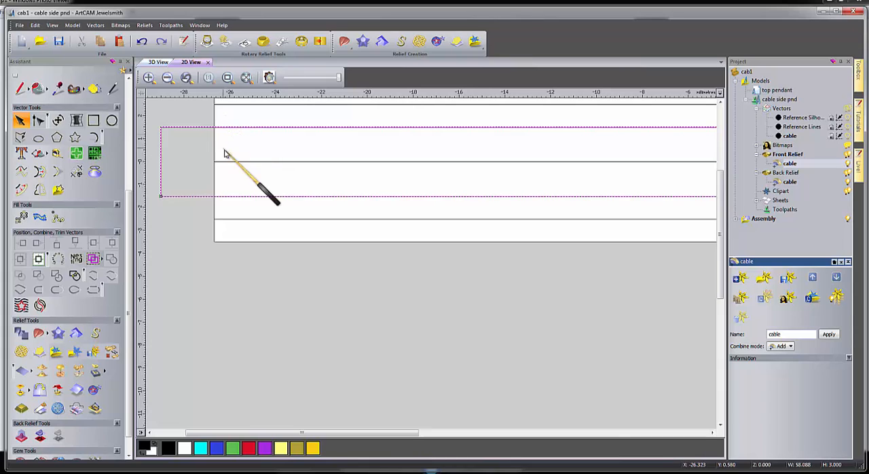
pyautogui.click(304, 153)
pyautogui.scroll(-4, 307, 156)
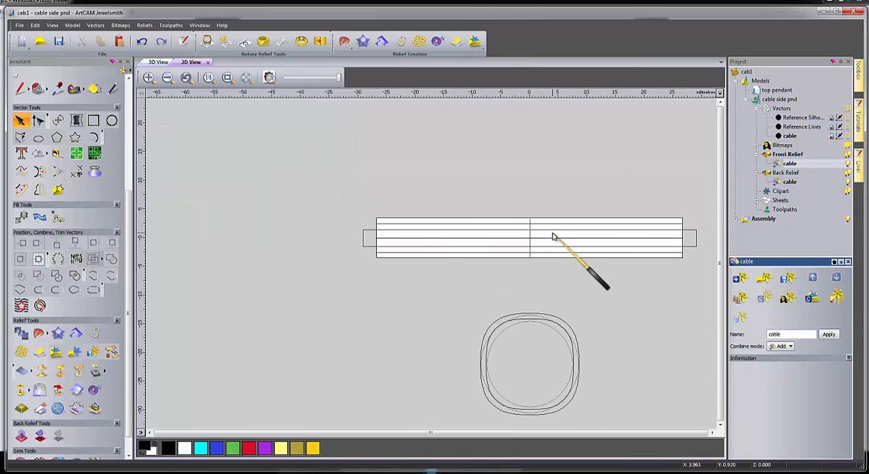
pyautogui.scroll(2, 553, 236)
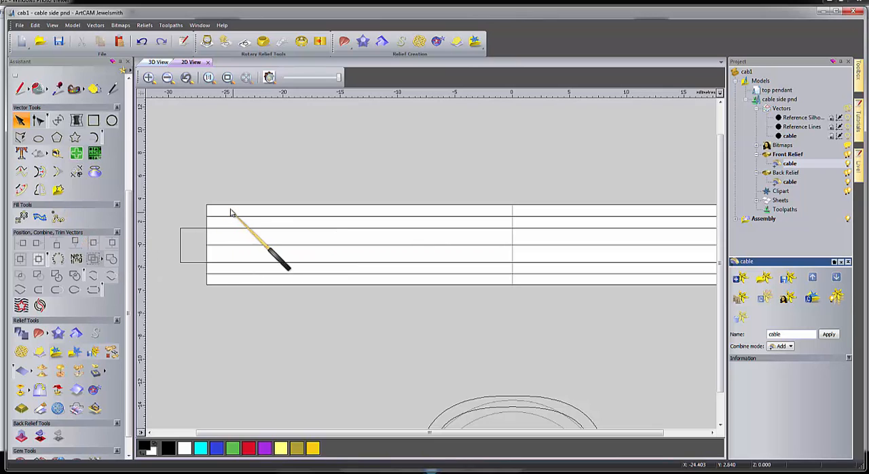
pyautogui.click(57, 153)
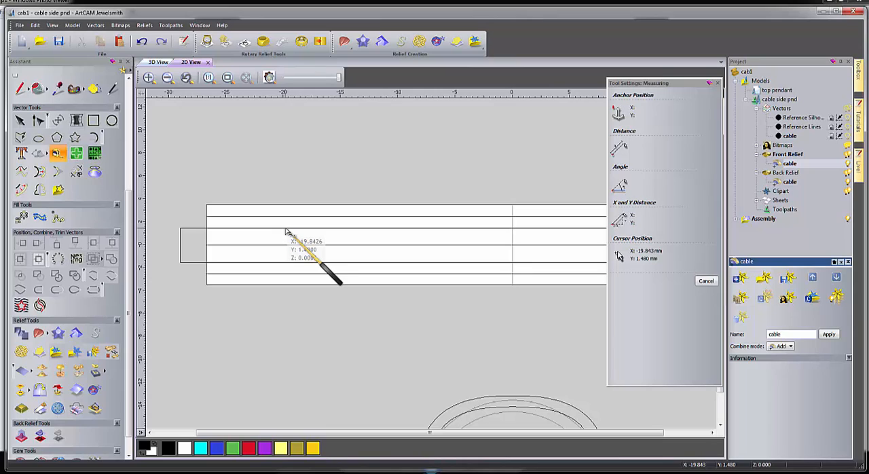
pyautogui.click(284, 225)
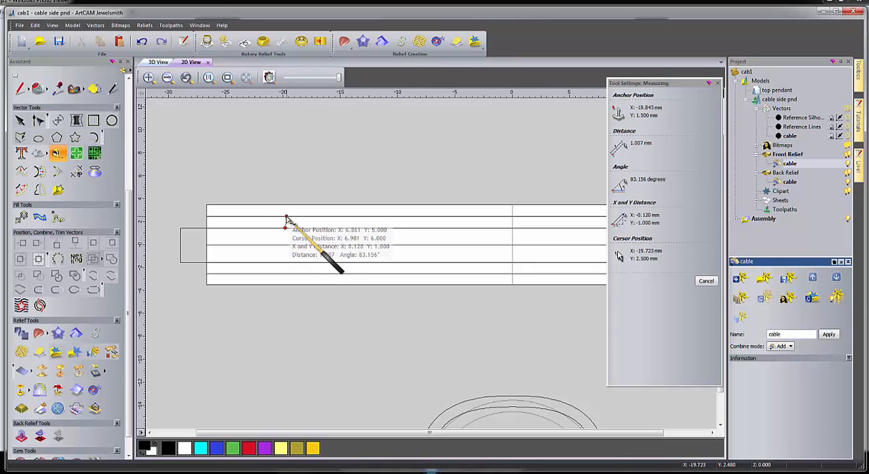
pyautogui.click(285, 218)
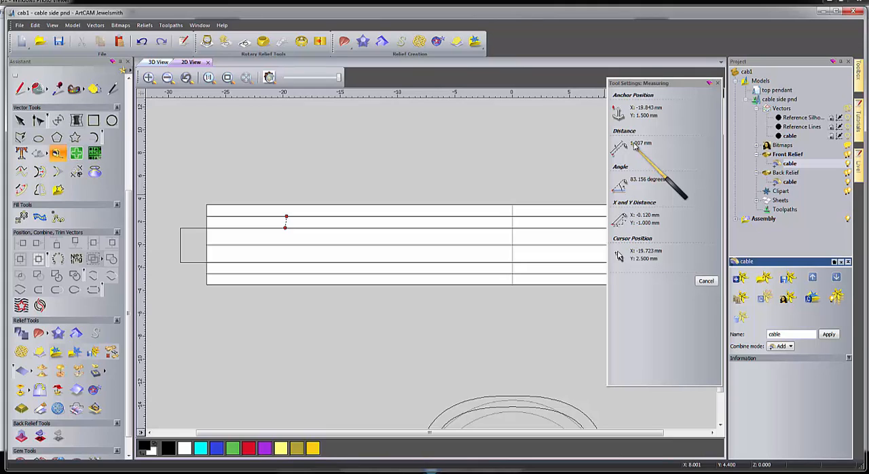
pyautogui.press('Escape')
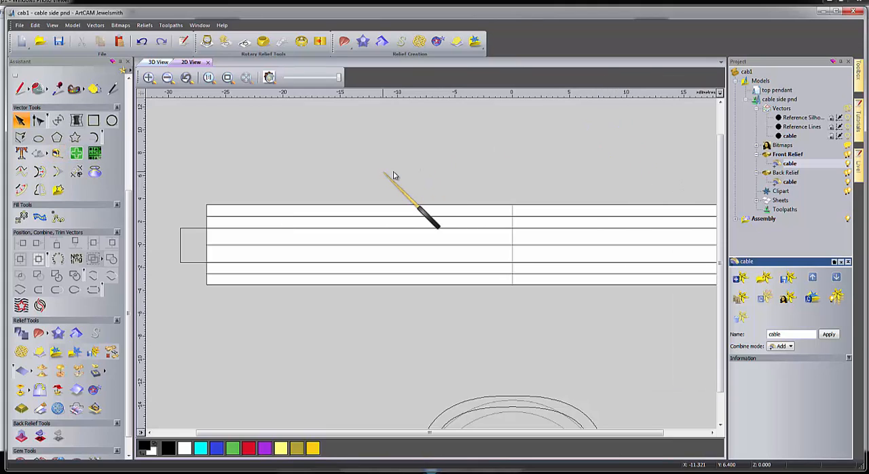
# Set the rectangle's height to 3.5 mm while keeping its width.
pyautogui.click(182, 243)
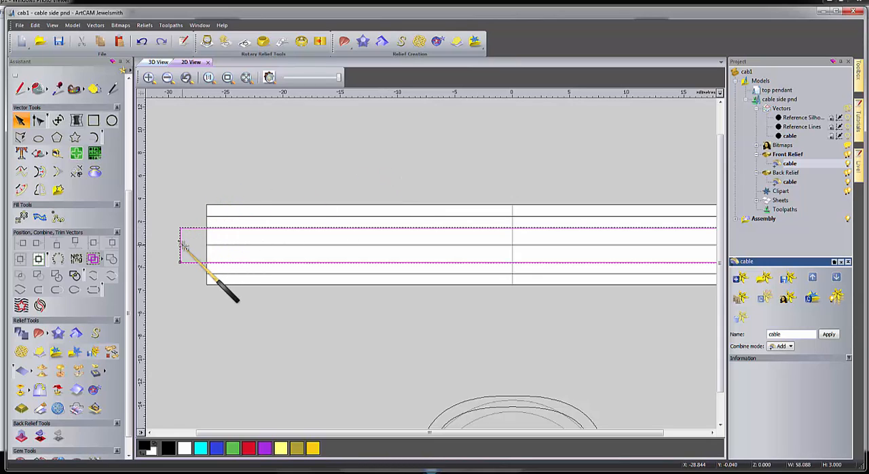
pyautogui.press('t')
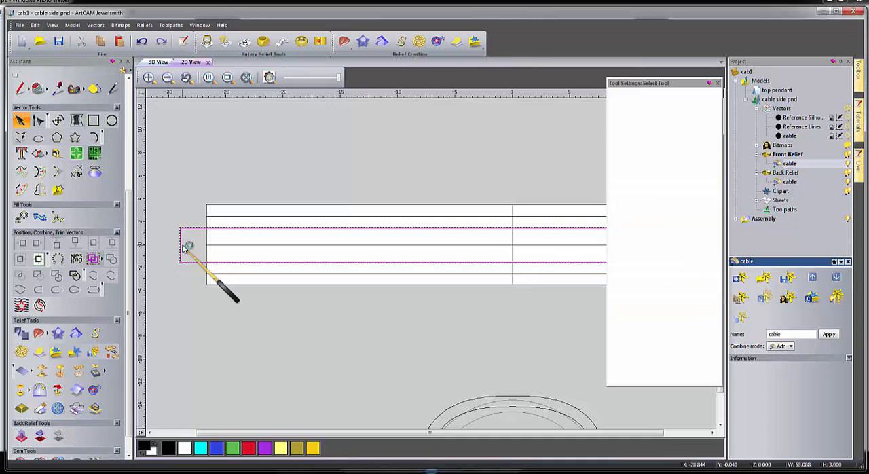
pyautogui.click(655, 121)
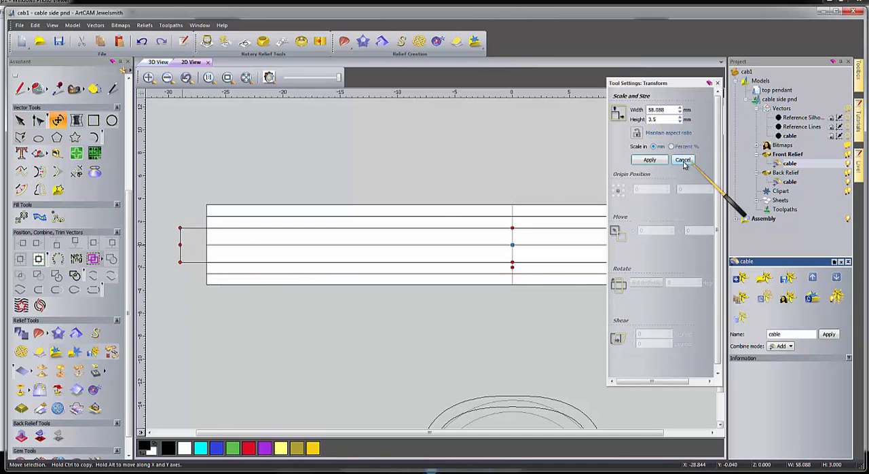
pyautogui.click(650, 160)
pyautogui.click(387, 174)
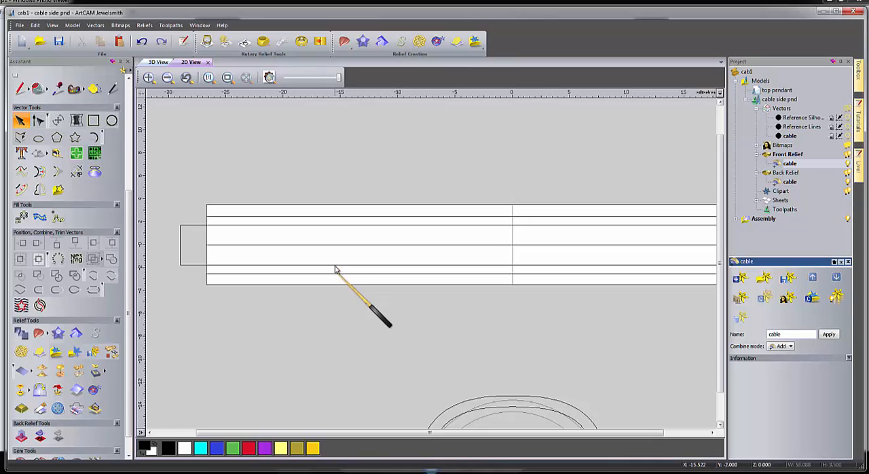
# Select the front relief and make its cable layer active.
pyautogui.scroll(-3, 512, 301)
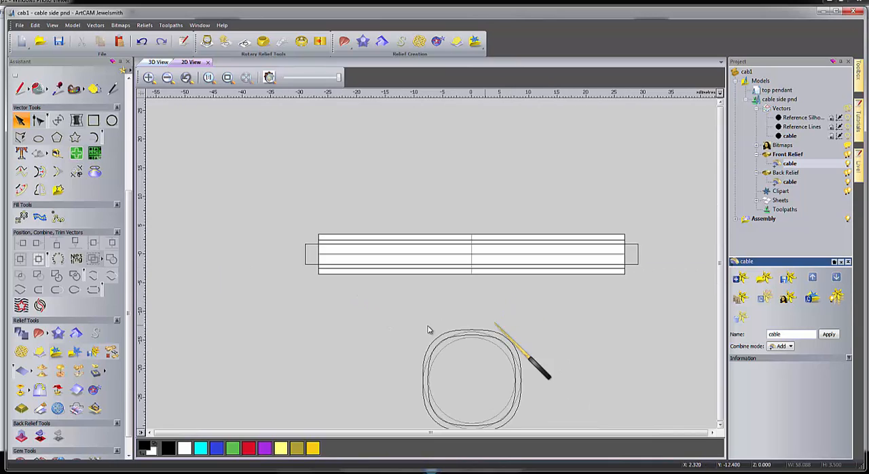
pyautogui.scroll(3, 454, 307)
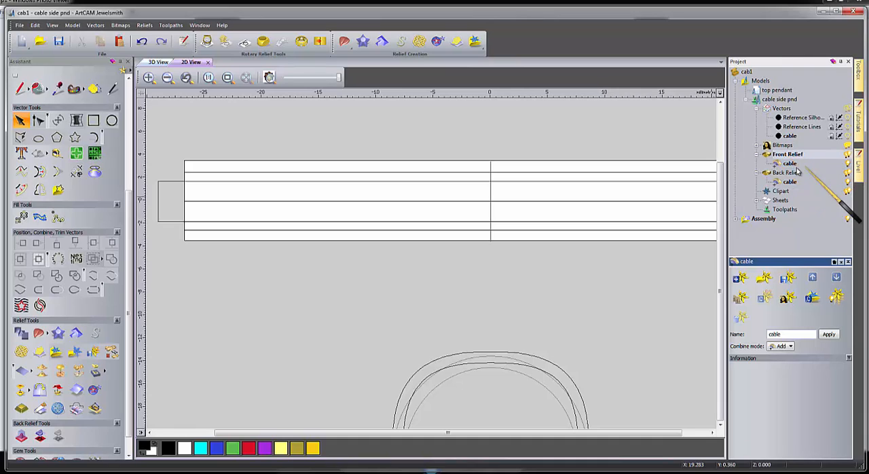
pyautogui.click(787, 156)
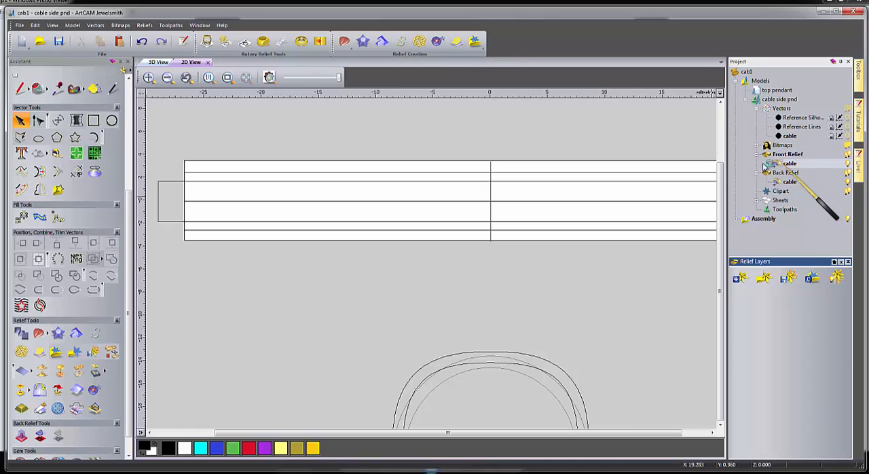
pyautogui.click(791, 164)
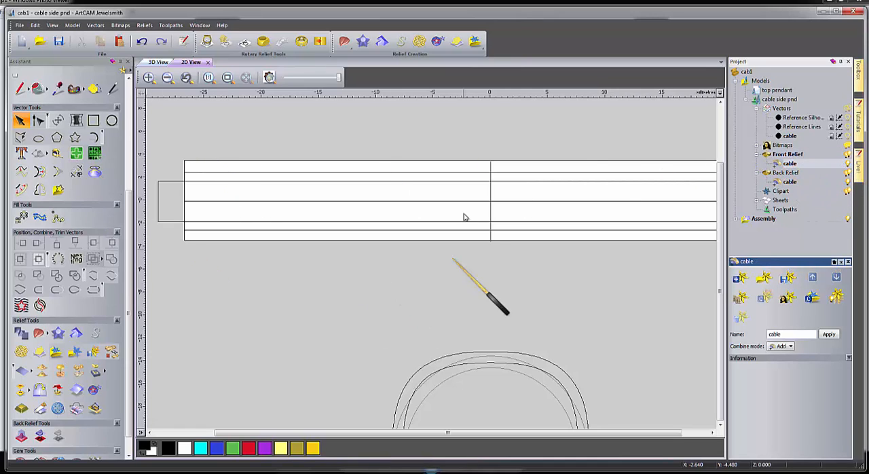
# Draw a rectangle about 9.4 mm wide and 3 mm high above the rounded outlines and delete its bottom edge to leave an open profile.
pyautogui.click(422, 175)
pyautogui.click(423, 231)
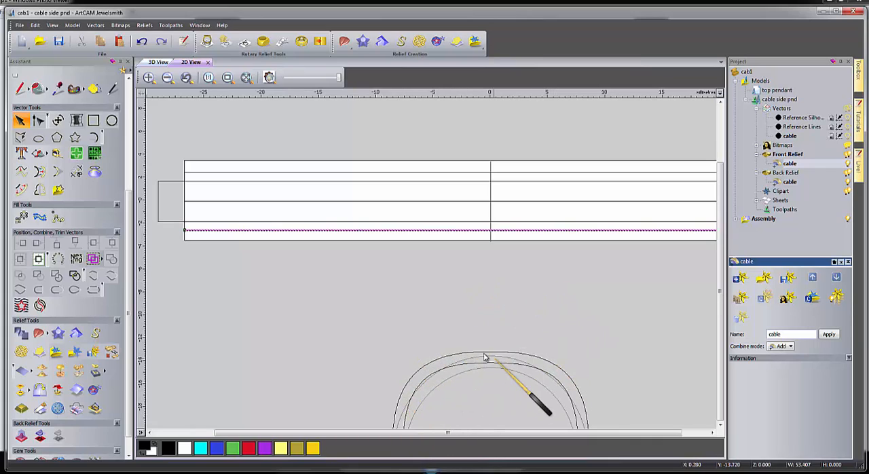
pyautogui.click(93, 120)
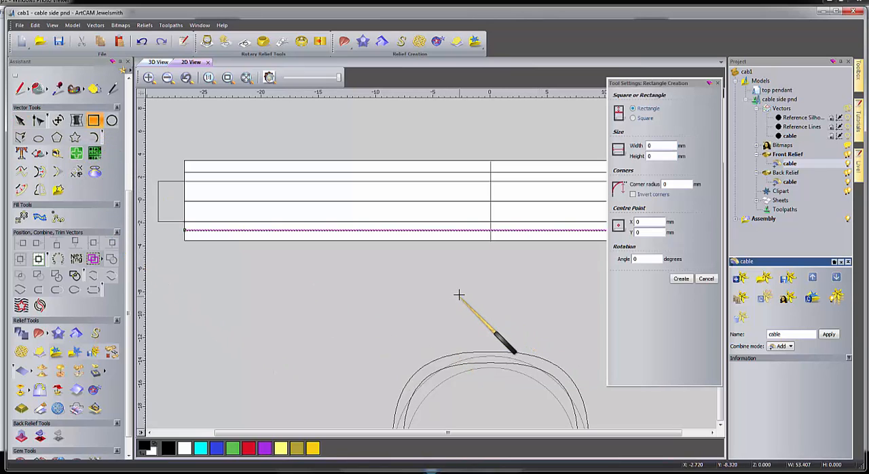
pyautogui.moveTo(460, 294); pyautogui.dragTo(568, 329)
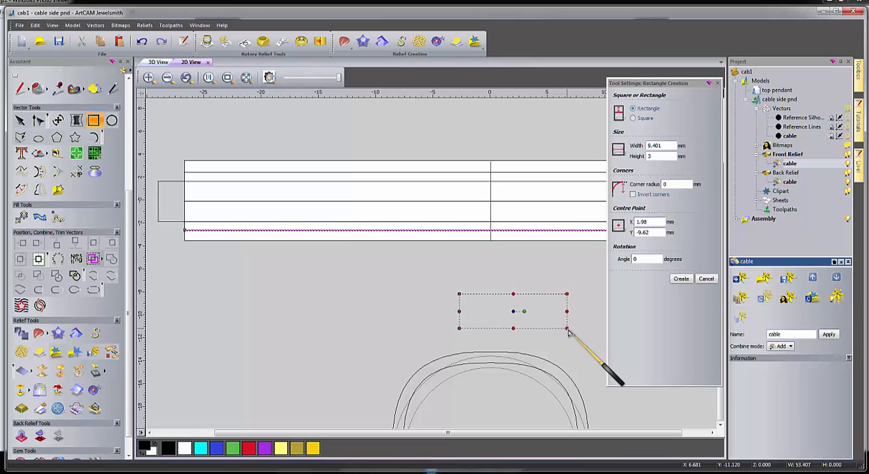
pyautogui.press('Return')
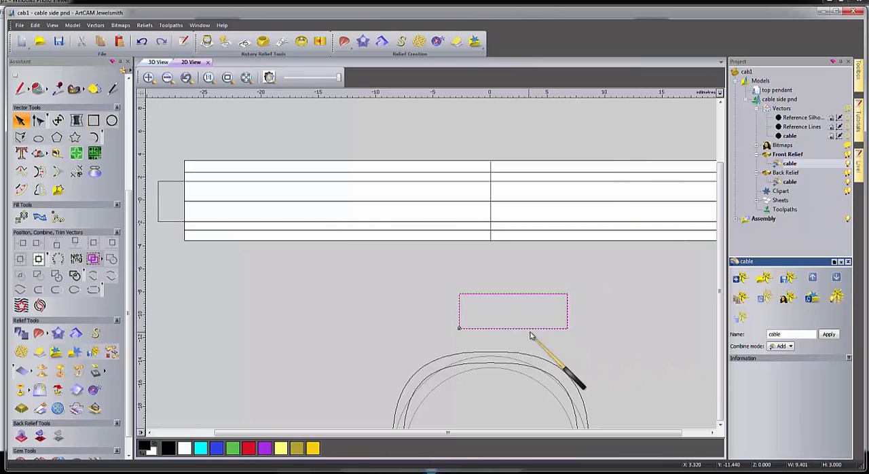
pyautogui.press('n')
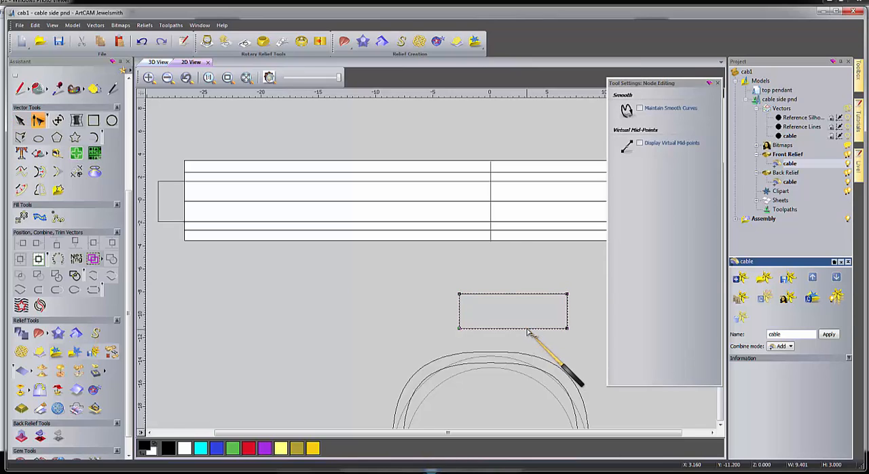
pyautogui.press('n')
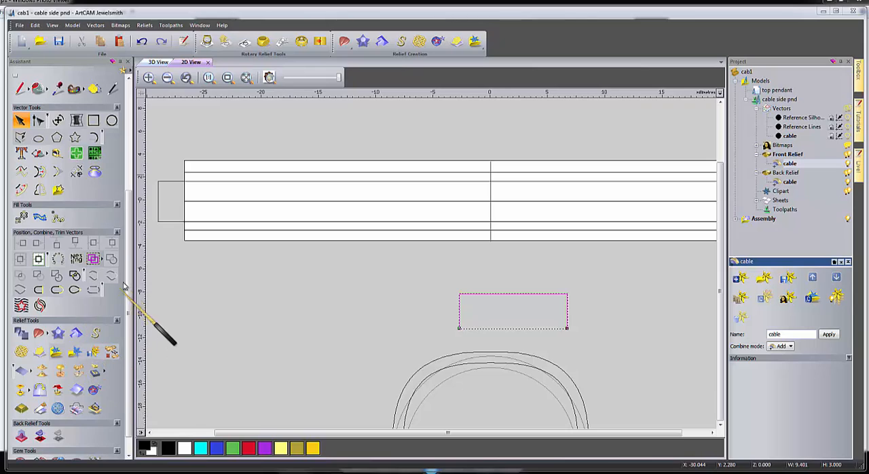
# Expand the Rotary Relief Tools group at the end of the Assistant to reveal its commands.
pyautogui.scroll(-1, 126, 273)
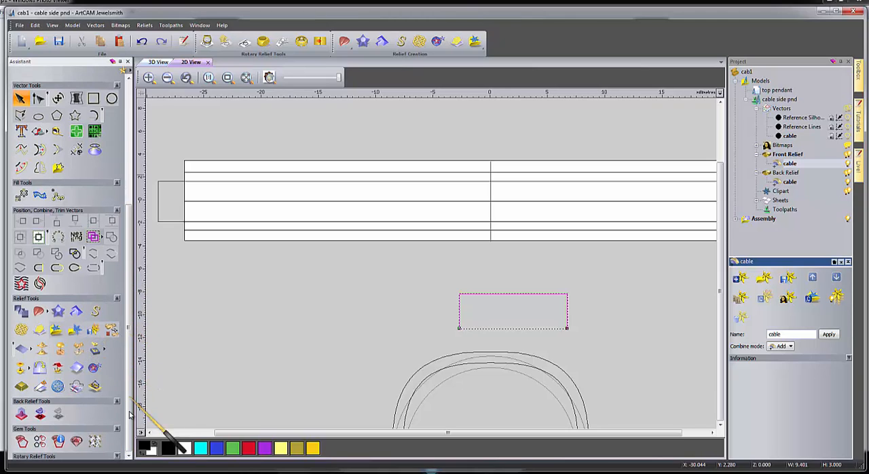
pyautogui.click(117, 457)
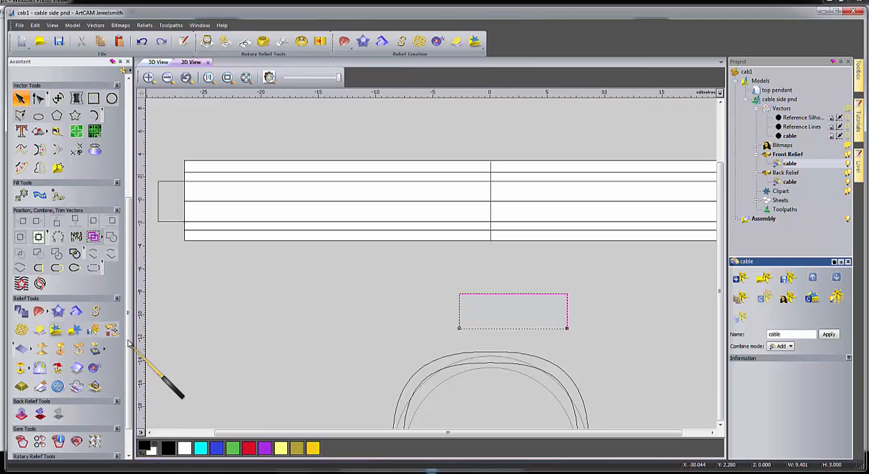
pyautogui.moveTo(128, 345); pyautogui.dragTo(131, 417)
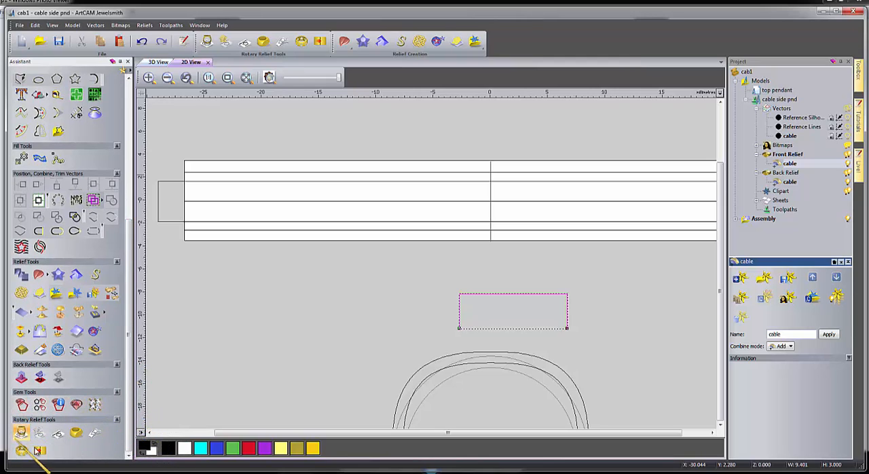
pyautogui.moveTo(132, 336); pyautogui.dragTo(139, 434)
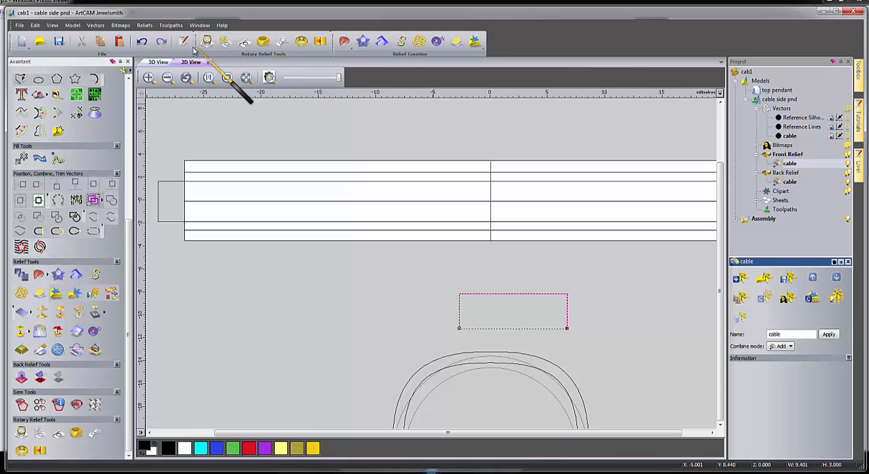
# Undock and close the floating Rotary Relief Tools set, show it again and dock it back in its original place.
pyautogui.moveTo(198, 50); pyautogui.dragTo(279, 142)
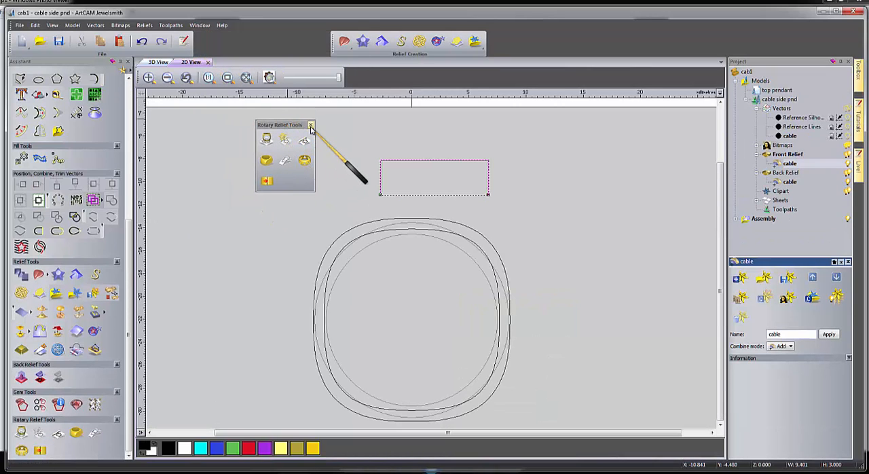
pyautogui.click(311, 128)
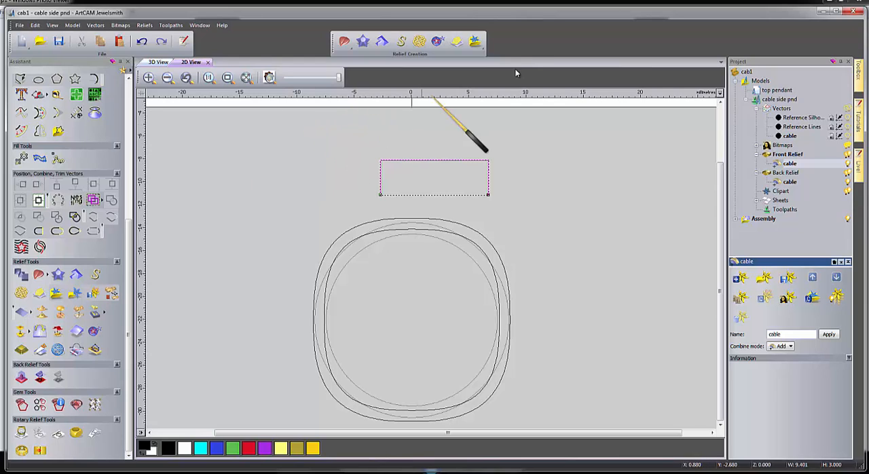
pyautogui.rightClick(571, 32)
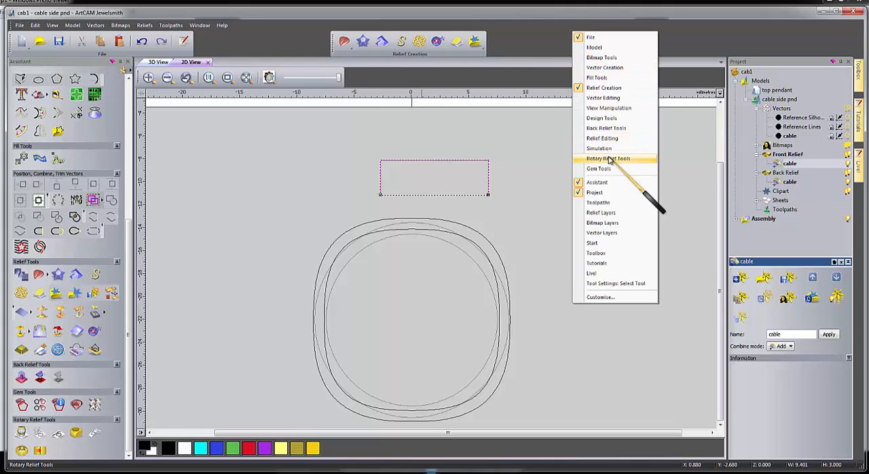
pyautogui.click(608, 159)
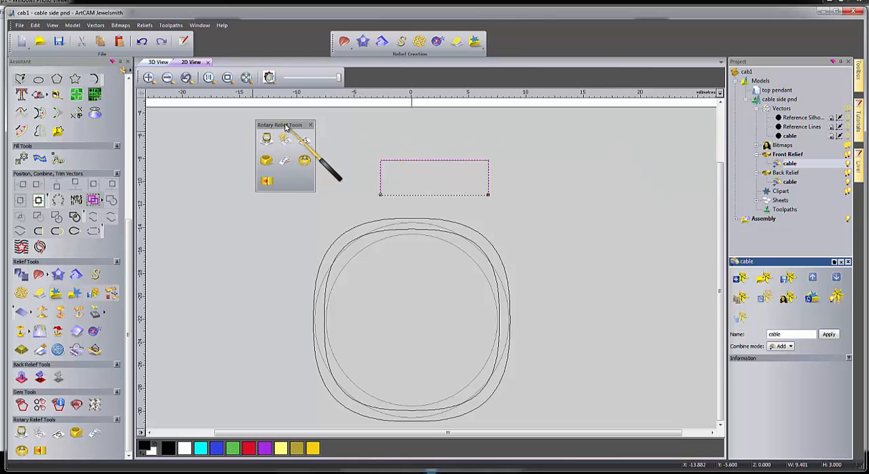
pyautogui.moveTo(285, 124); pyautogui.dragTo(222, 43)
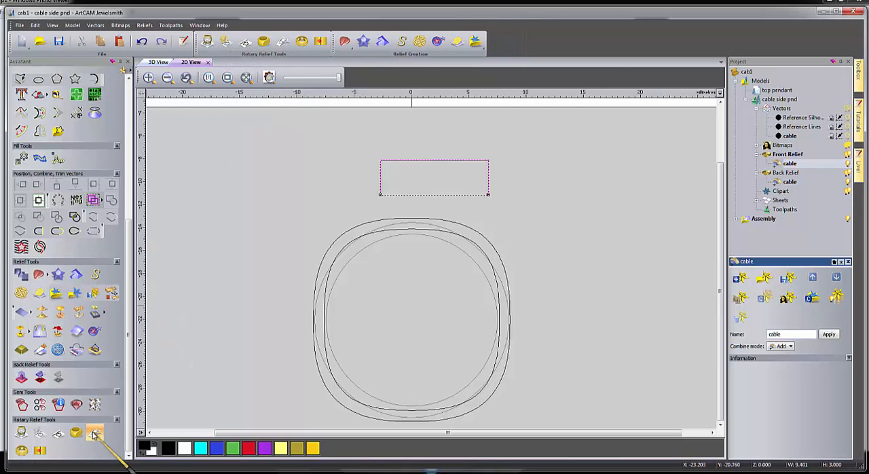
# Sweep the open rectangular profile along the upper and lower guide lines, using the outer rounded outline, into the front relief's cable layer.
pyautogui.scroll(2, 112, 421)
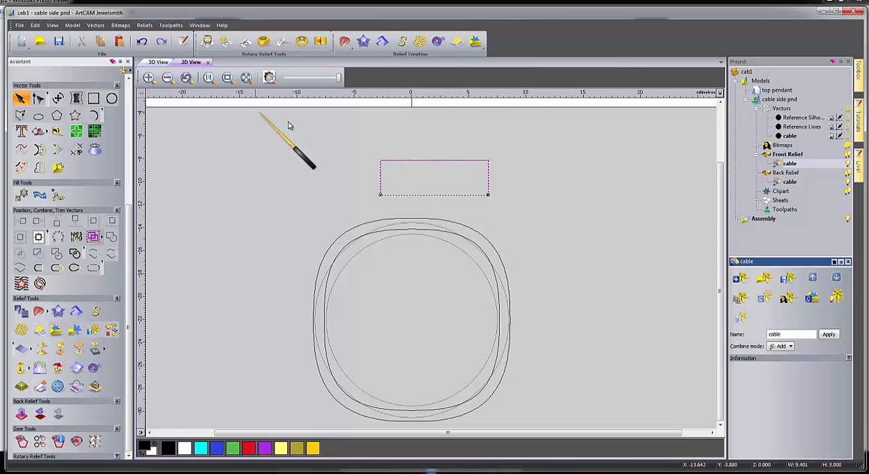
pyautogui.click(328, 194)
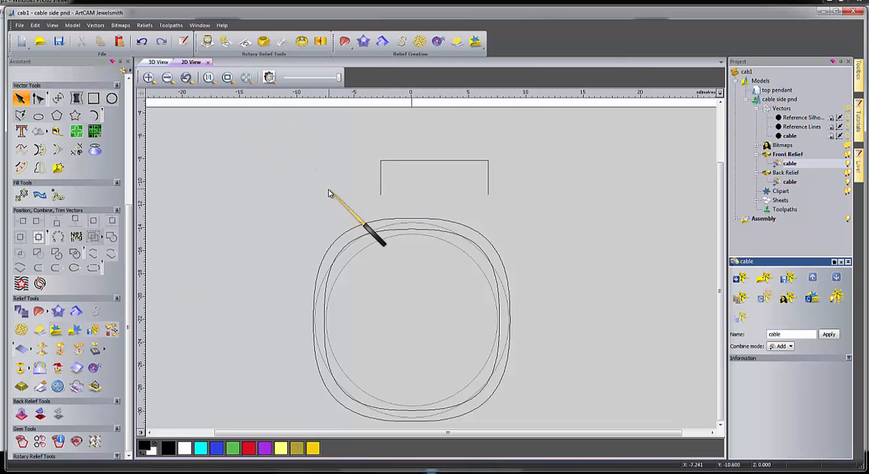
pyautogui.scroll(-4, 329, 193)
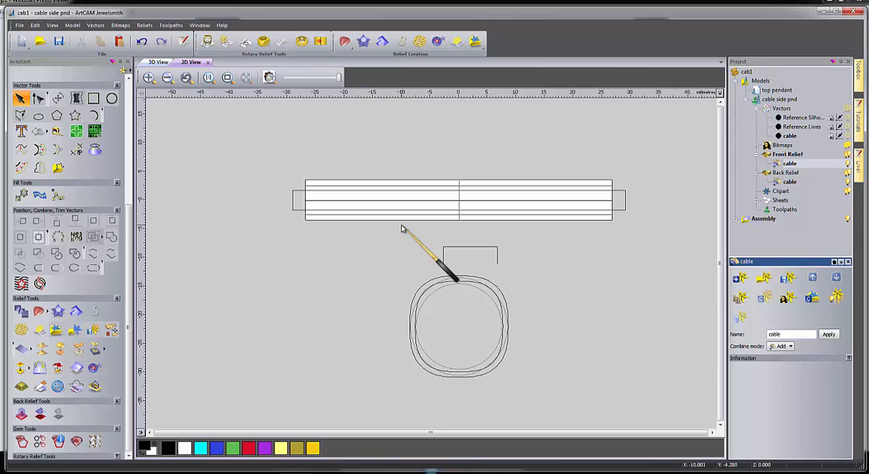
pyautogui.click(381, 187)
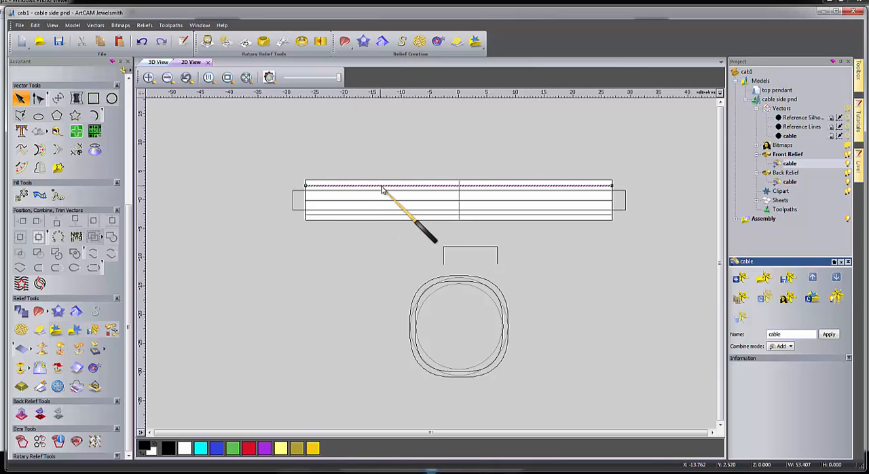
pyautogui.keyDown('shift'); pyautogui.click(402, 216); pyautogui.keyUp('shift')
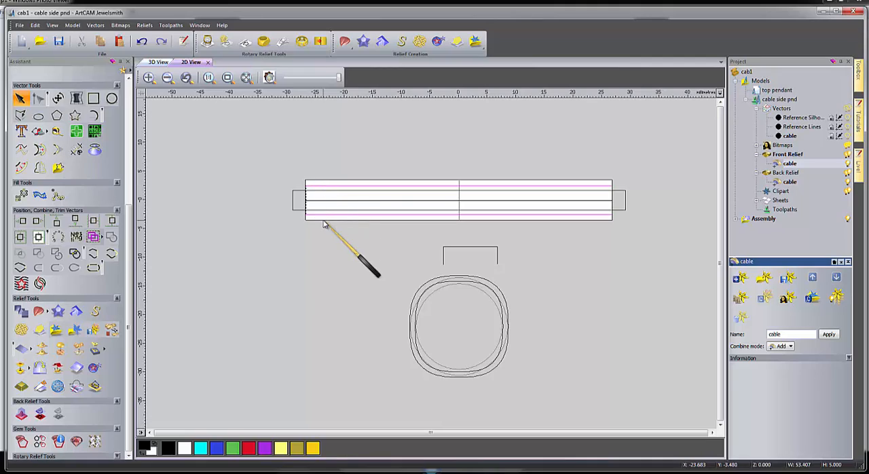
pyautogui.keyDown('shift'); pyautogui.click(463, 250); pyautogui.keyUp('shift')
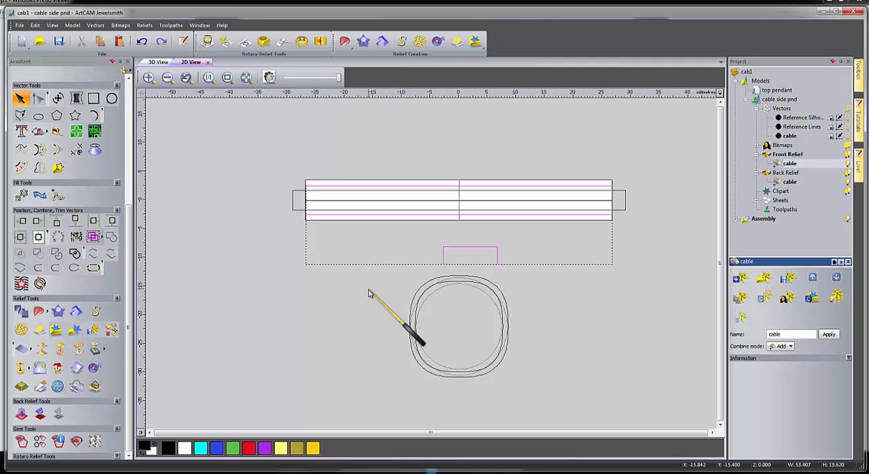
pyautogui.keyDown('shift'); pyautogui.click(429, 283); pyautogui.keyUp('shift')
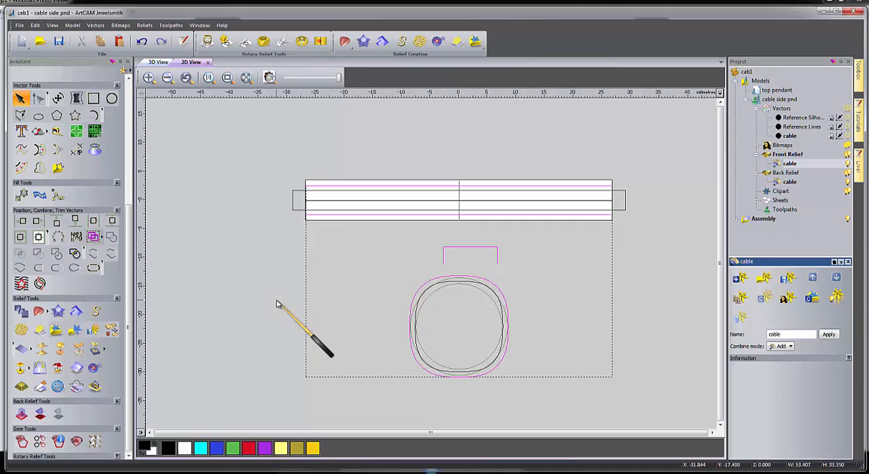
pyautogui.click(224, 43)
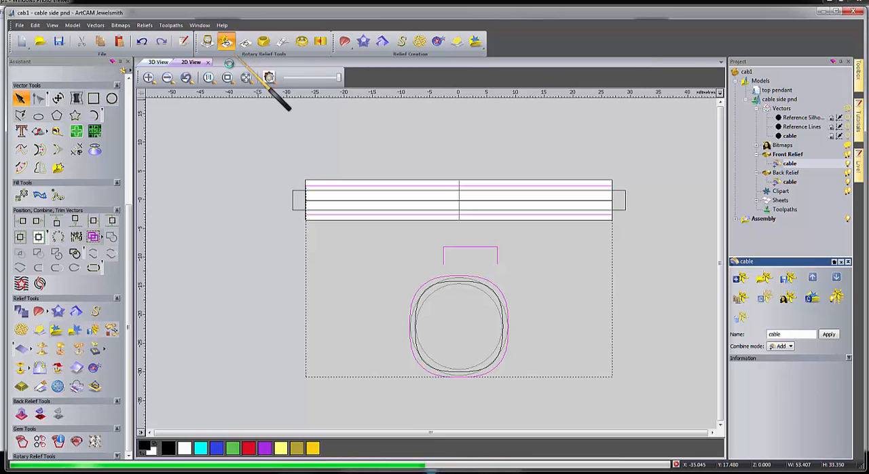
# Hide the assembly and the vectors in the 3D view and inspect the swept band from the side.
pyautogui.click(158, 61)
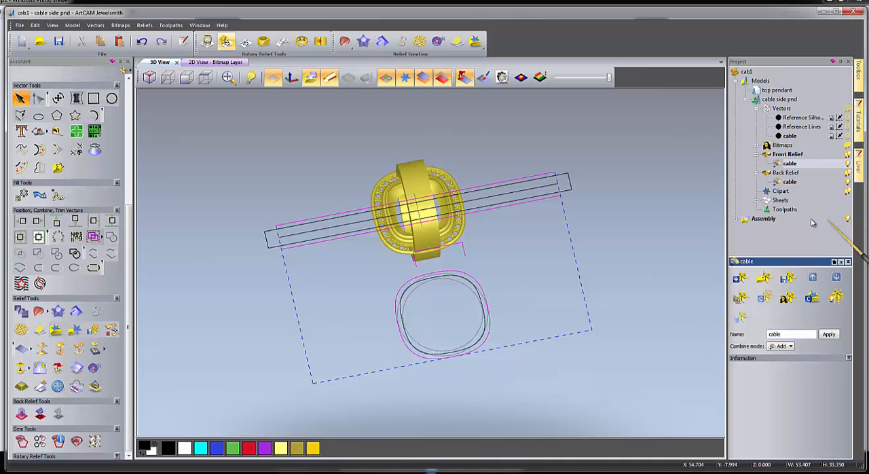
pyautogui.click(848, 219)
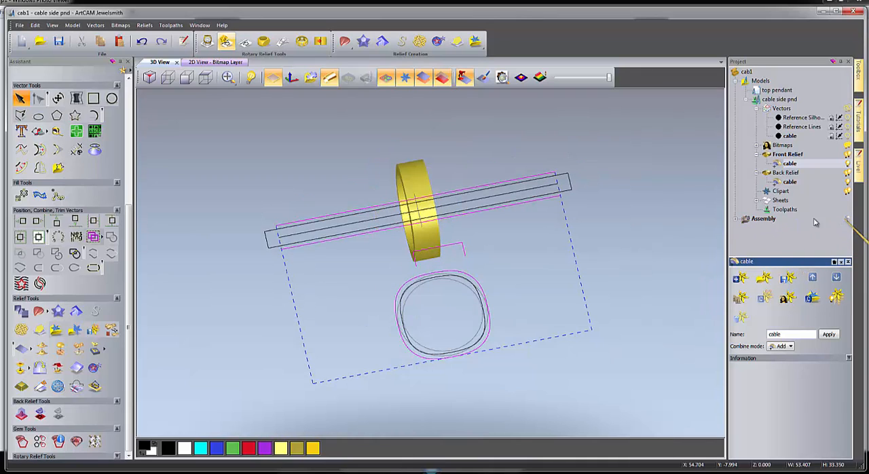
pyautogui.click(404, 77)
pyautogui.moveTo(360, 249); pyautogui.dragTo(339, 237)
pyautogui.scroll(2, 349, 251)
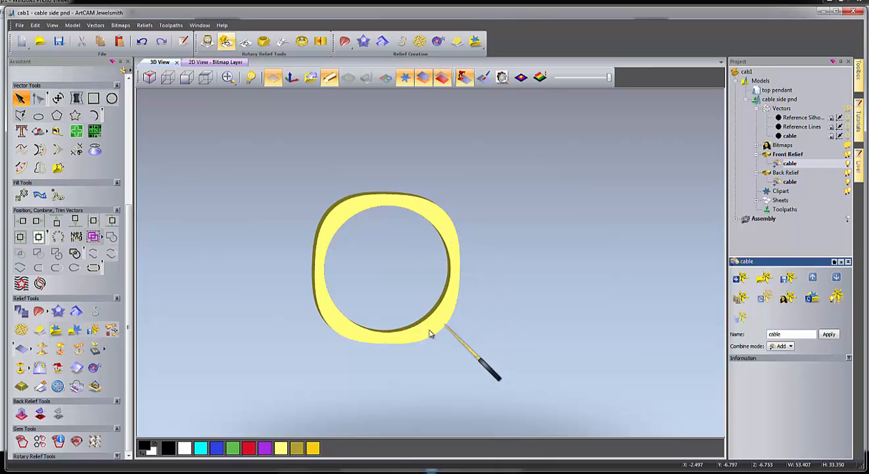
# Make the back relief's cable layer active and place two copies of the upper guide line, above and below the blank, about 10.4 mm apart.
pyautogui.click(786, 174)
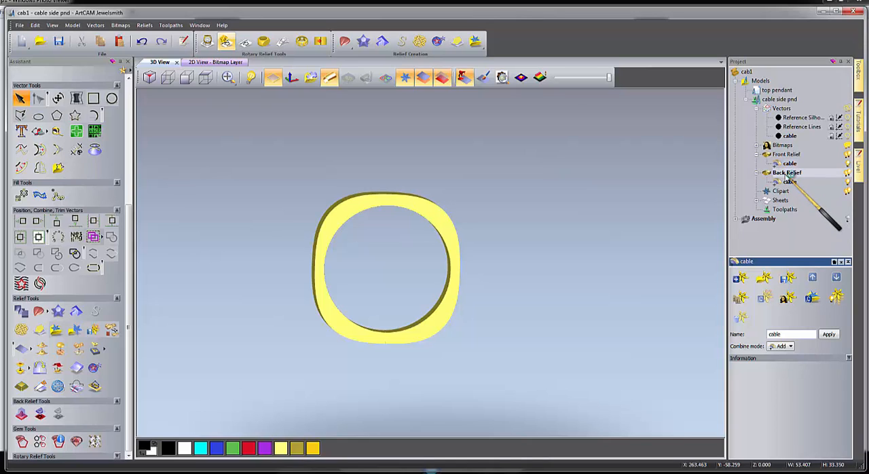
pyautogui.click(788, 184)
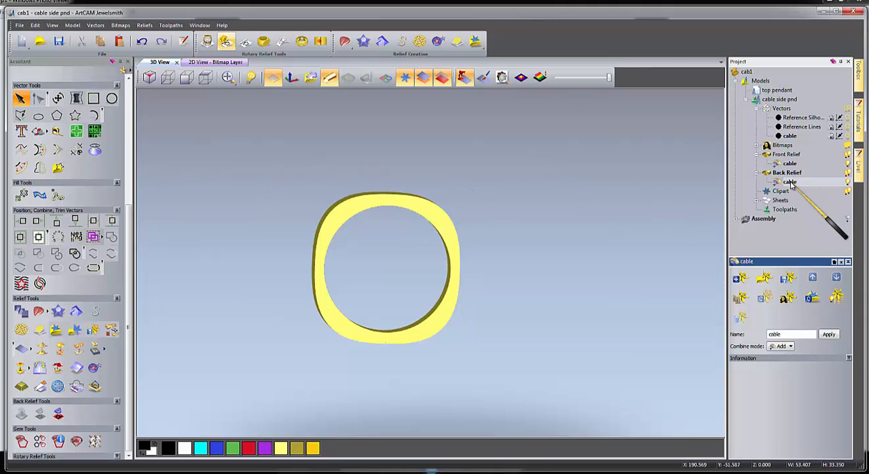
pyautogui.press('F2')
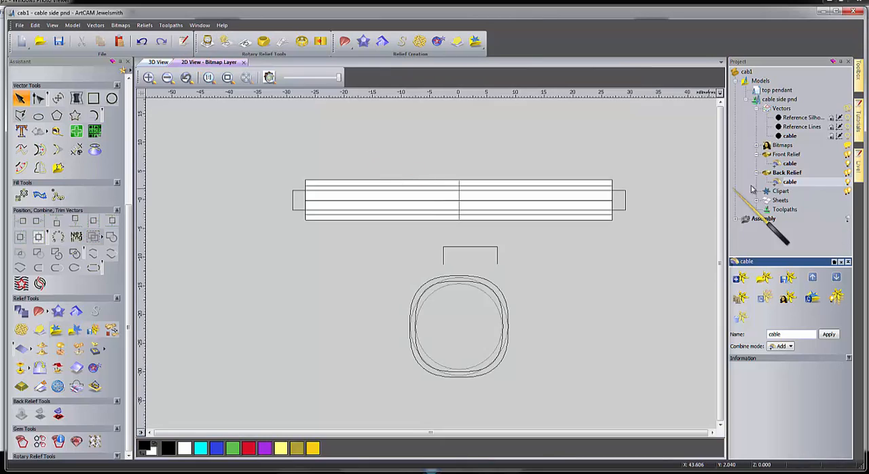
pyautogui.click(333, 186)
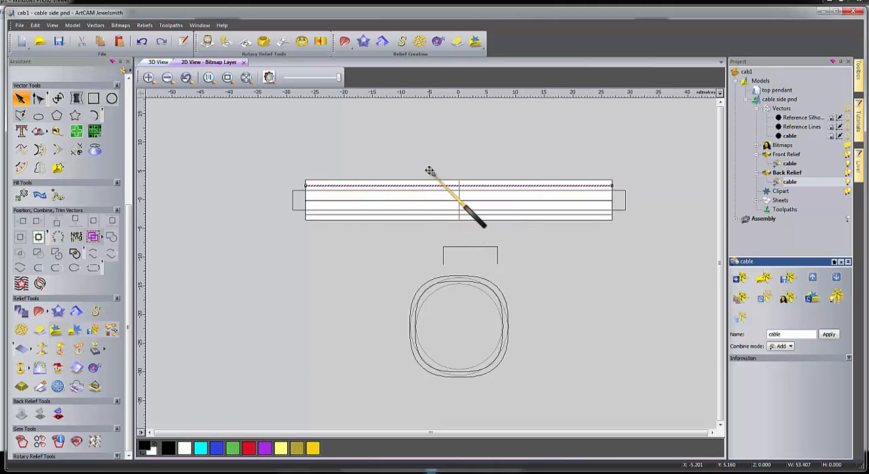
pyautogui.moveTo(429, 170); pyautogui.dragTo(427, 230)
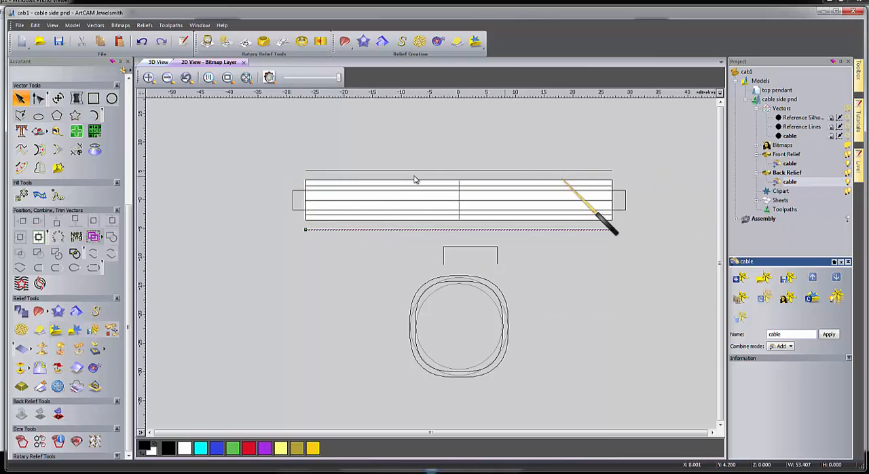
# Sweep the open rectangular profile along the upper and lower guide lines, using the inner rounded outline, into the back relief's cable layer.
pyautogui.click(362, 170)
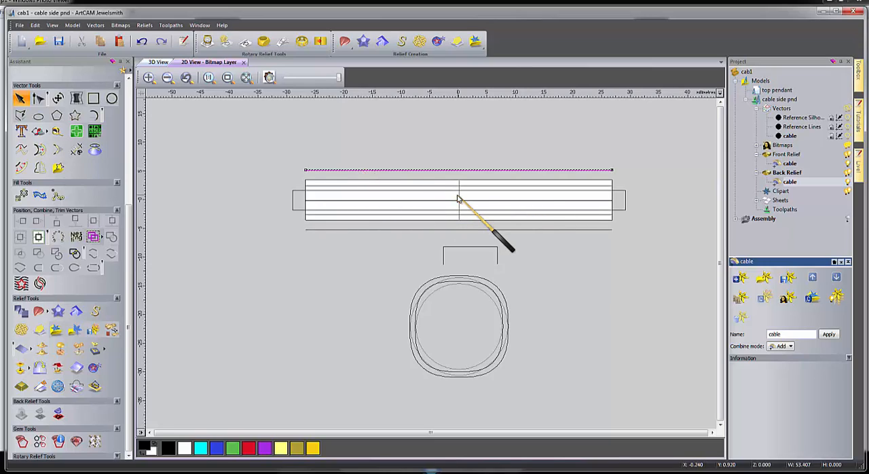
pyautogui.keyDown('shift'); pyautogui.click(402, 231); pyautogui.keyUp('shift')
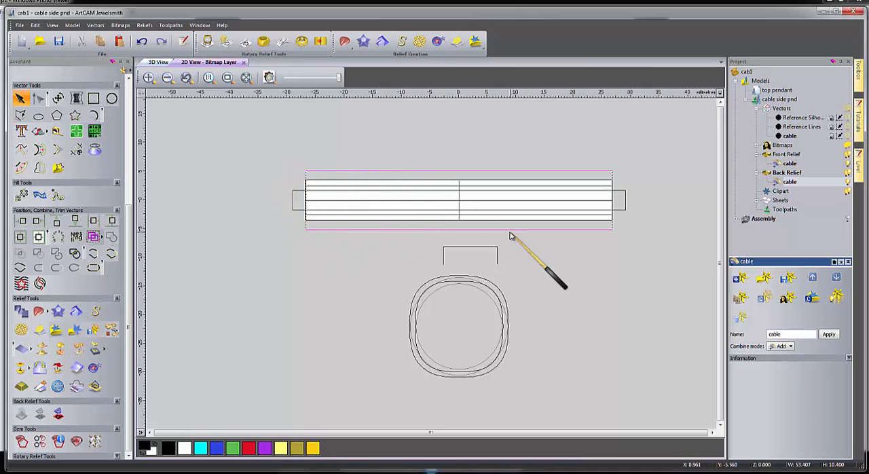
pyautogui.keyDown('shift'); pyautogui.click(459, 247); pyautogui.keyUp('shift')
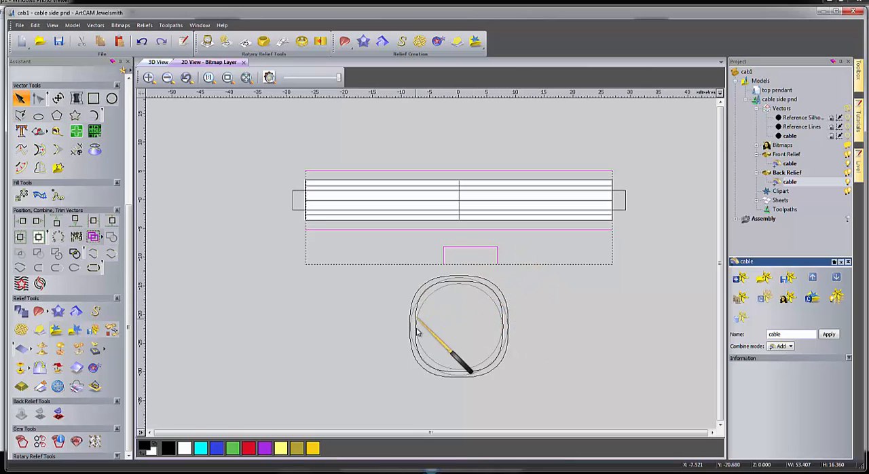
pyautogui.scroll(2, 417, 317)
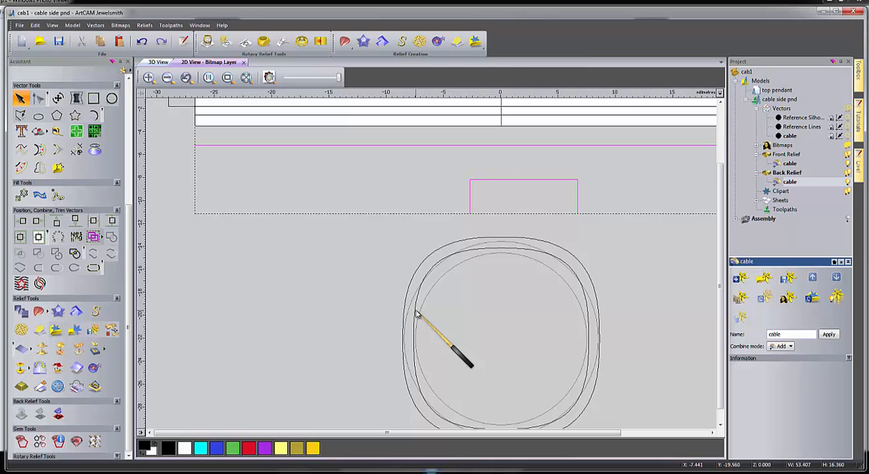
pyautogui.keyDown('shift'); pyautogui.click(416, 313); pyautogui.keyUp('shift')
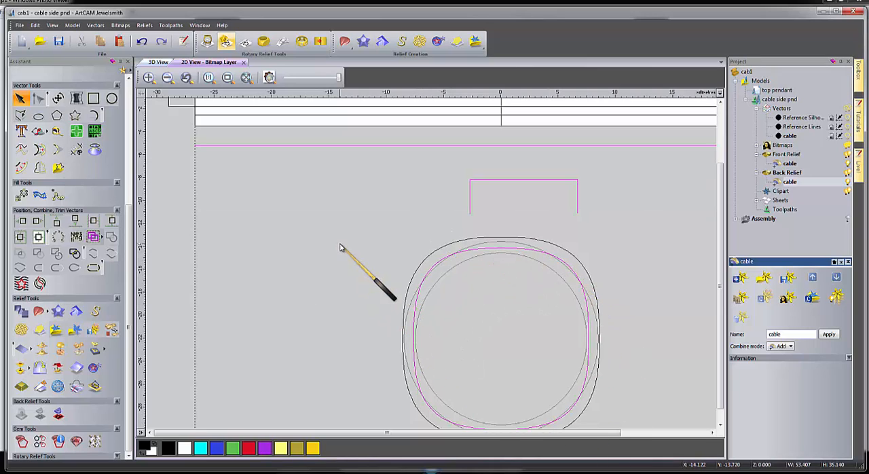
pyautogui.scroll(-3, 341, 248)
pyautogui.scroll(2, 435, 275)
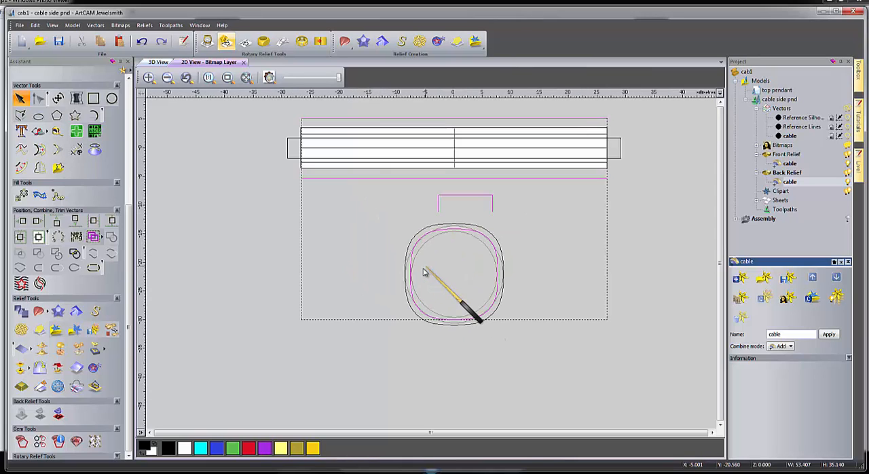
pyautogui.click(226, 42)
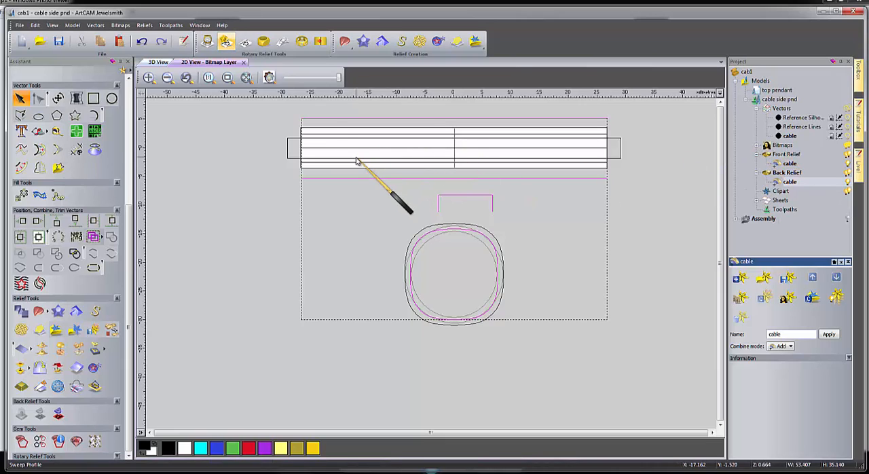
# Inspect the hollow swept band in the 3D view, return to the 2D view, save the project and clear the vector selection.
pyautogui.click(153, 62)
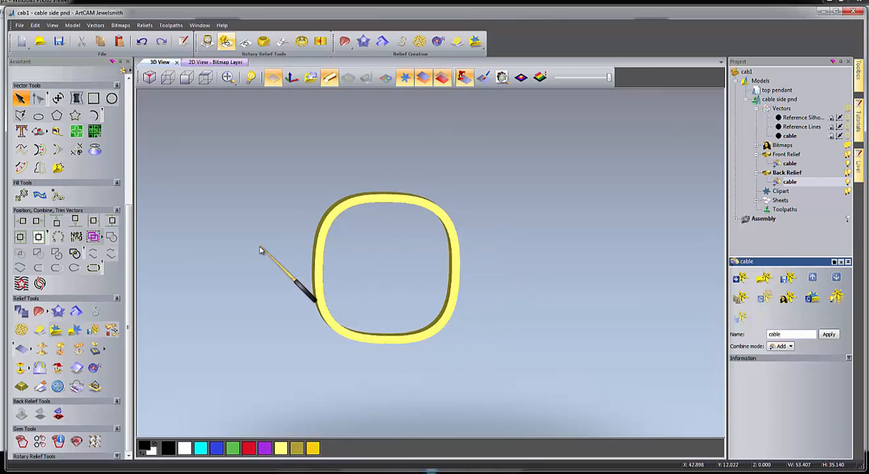
pyautogui.moveTo(266, 252); pyautogui.dragTo(316, 242)
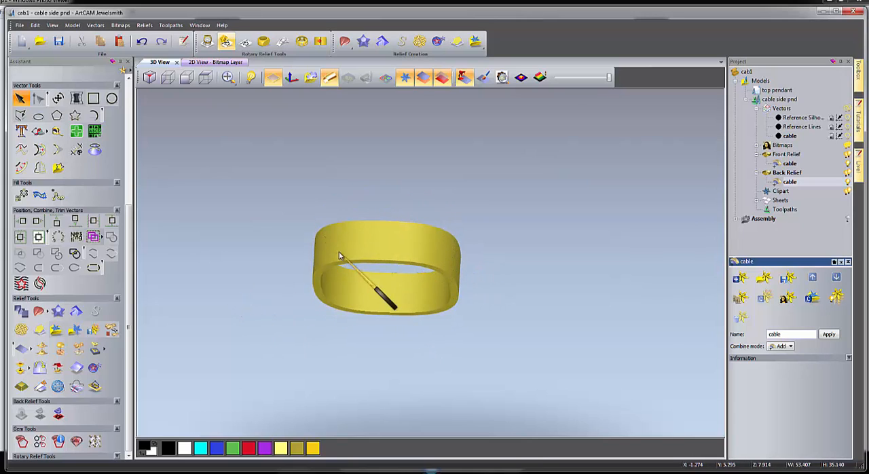
pyautogui.click(215, 62)
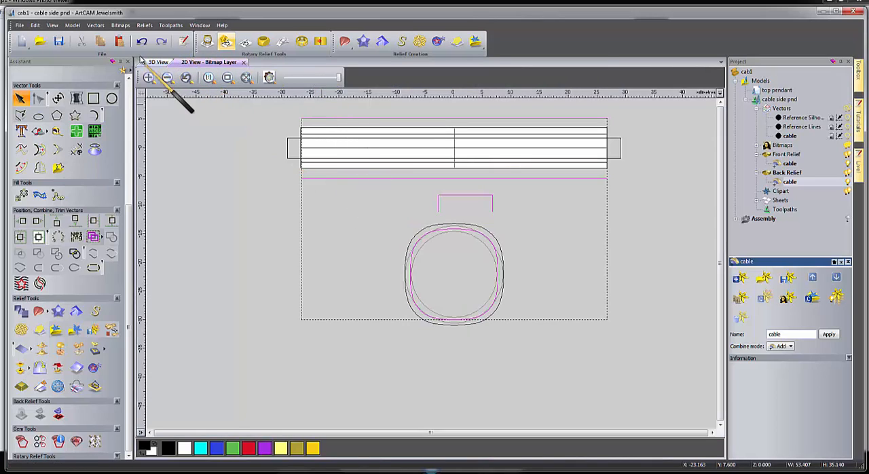
pyautogui.click(59, 41)
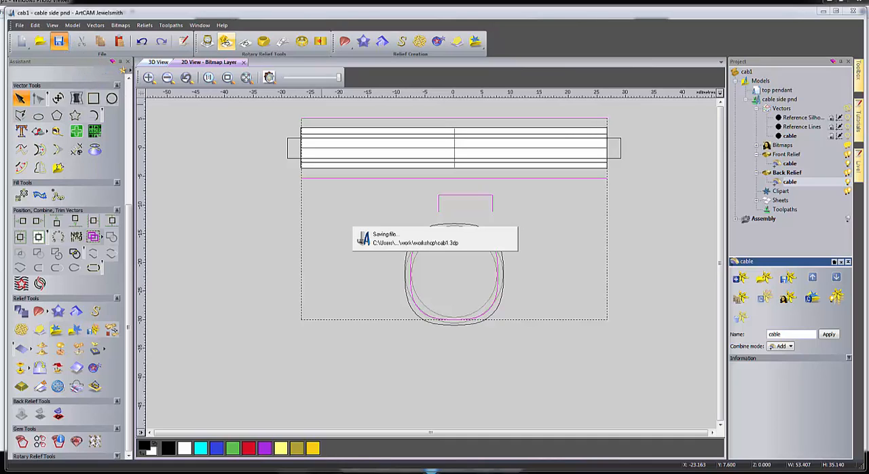
pyautogui.click(213, 189)
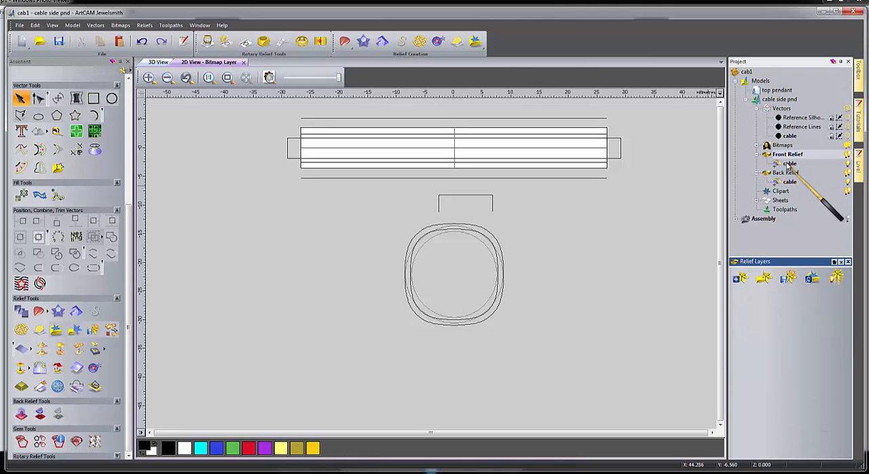
# In the front relief's cable layer, show the relief preview and subtract a flat shape with 0.5 start height from the long rectangle's area.
pyautogui.click(788, 165)
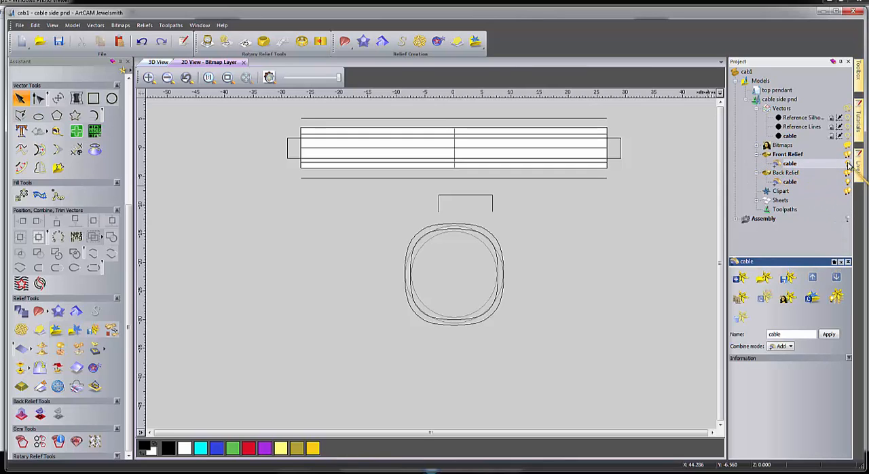
pyautogui.click(269, 77)
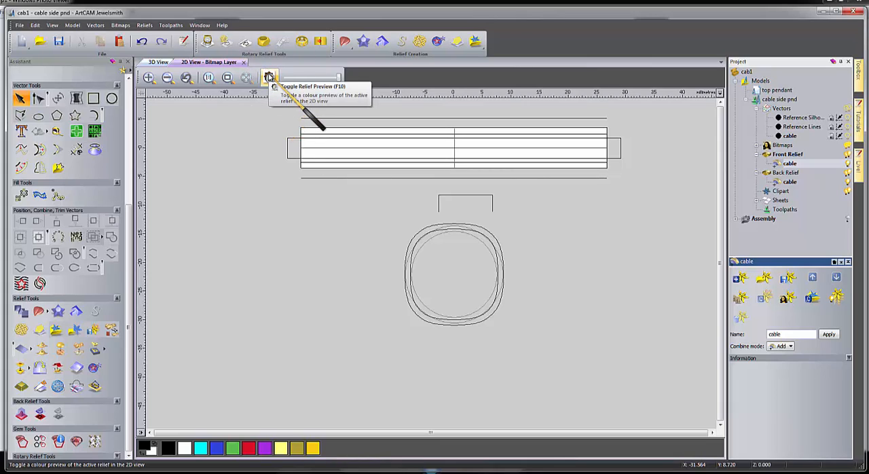
pyautogui.click(288, 139)
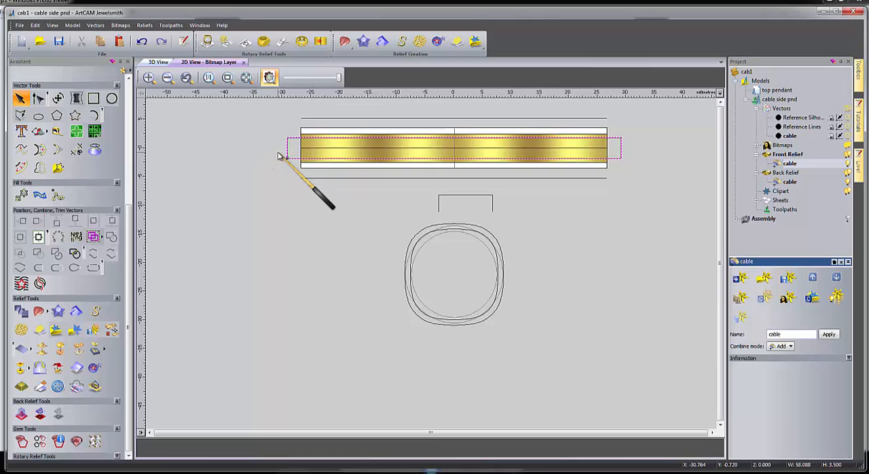
pyautogui.press('F12')
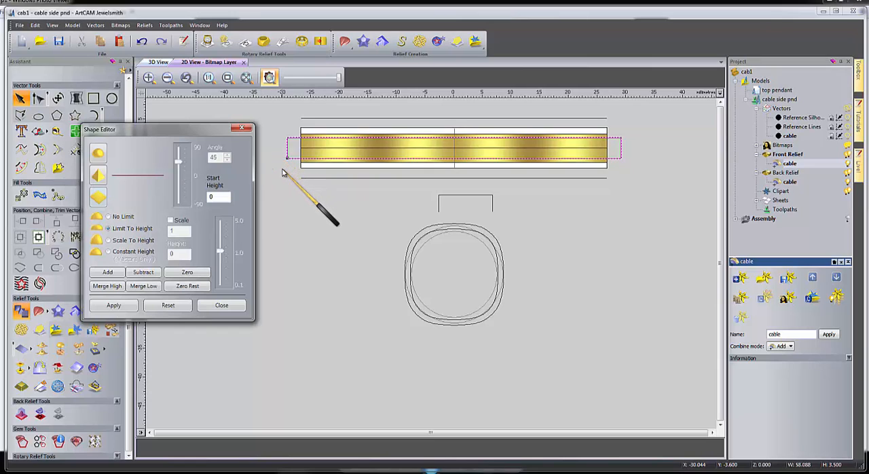
pyautogui.doubleClick(213, 197)
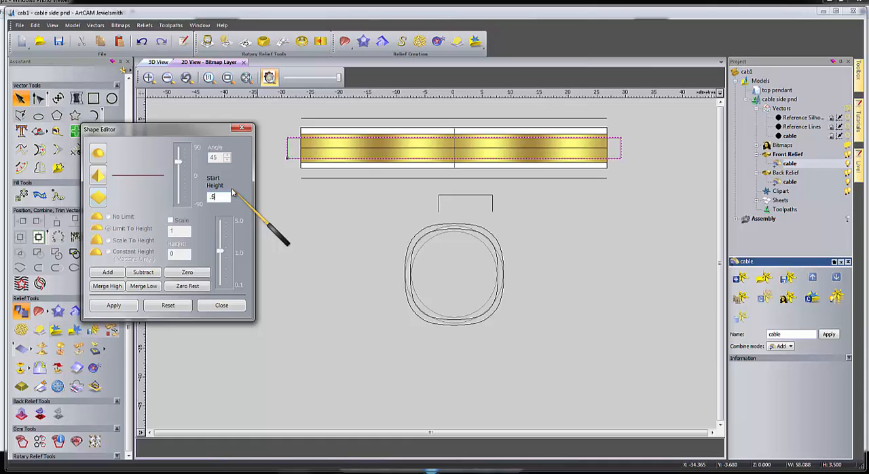
pyautogui.click(139, 274)
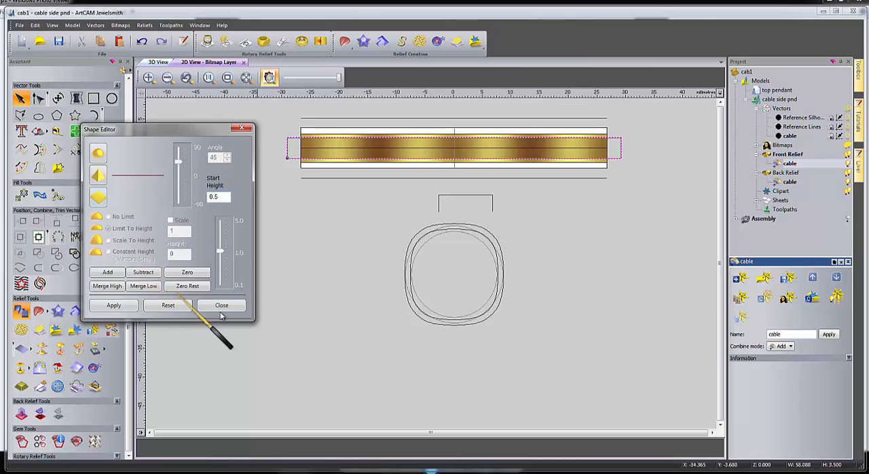
pyautogui.click(221, 305)
# Examine the recessed channel around the band from the side and above in the 3D view.
pyautogui.click(149, 63)
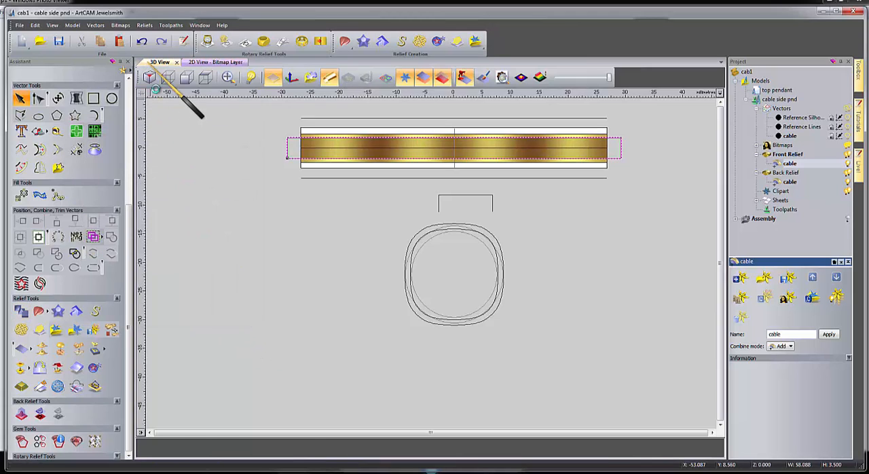
pyautogui.moveTo(398, 299); pyautogui.dragTo(243, 255)
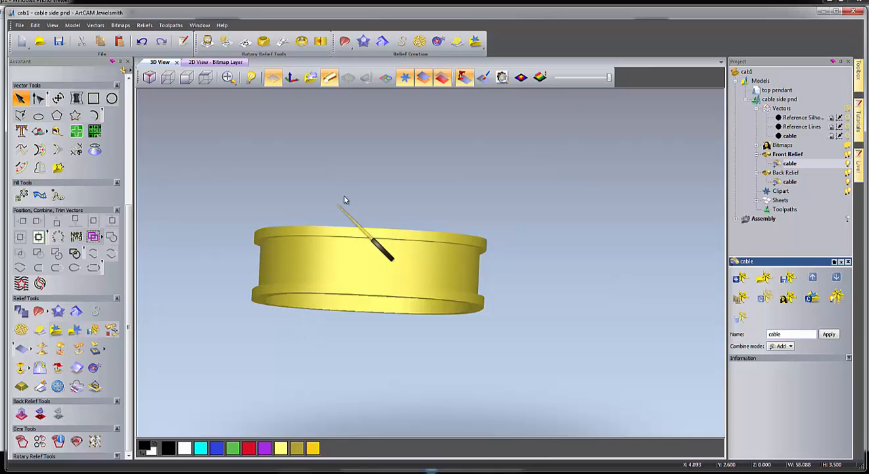
pyautogui.moveTo(345, 200); pyautogui.dragTo(342, 363)
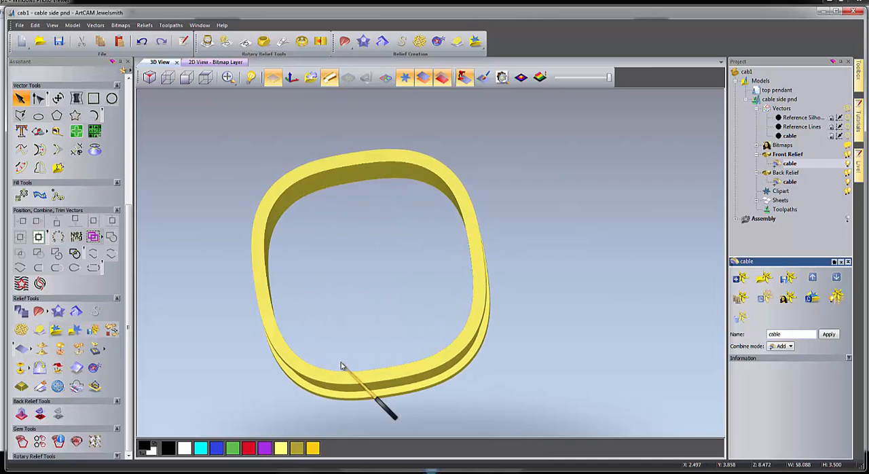
pyautogui.click(215, 62)
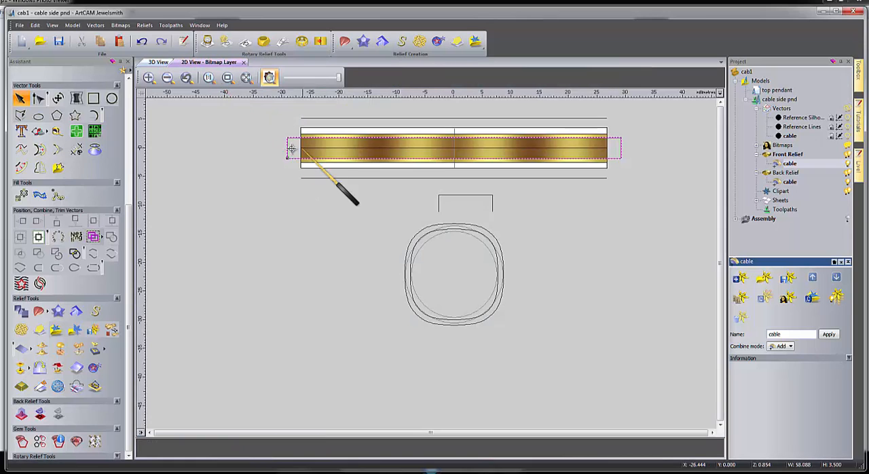
# Draw a horizontal polyline about 4 mm long just below the band near the blank's left end.
pyautogui.click(280, 188)
pyautogui.scroll(2, 317, 138)
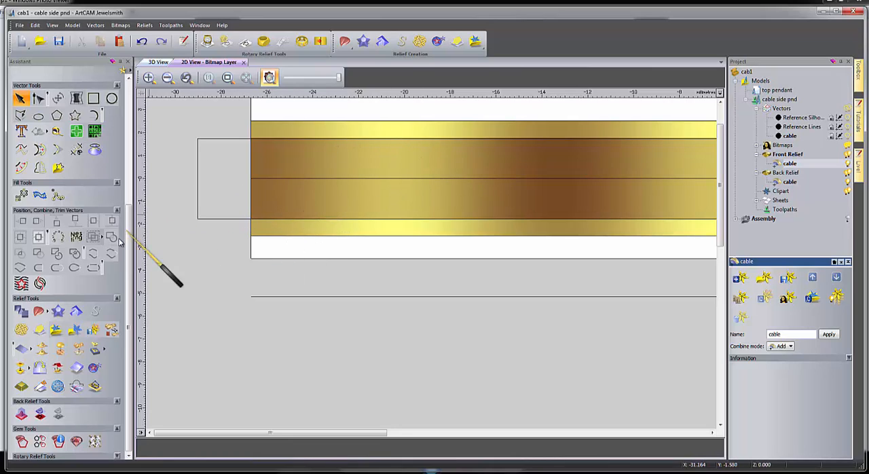
pyautogui.click(20, 117)
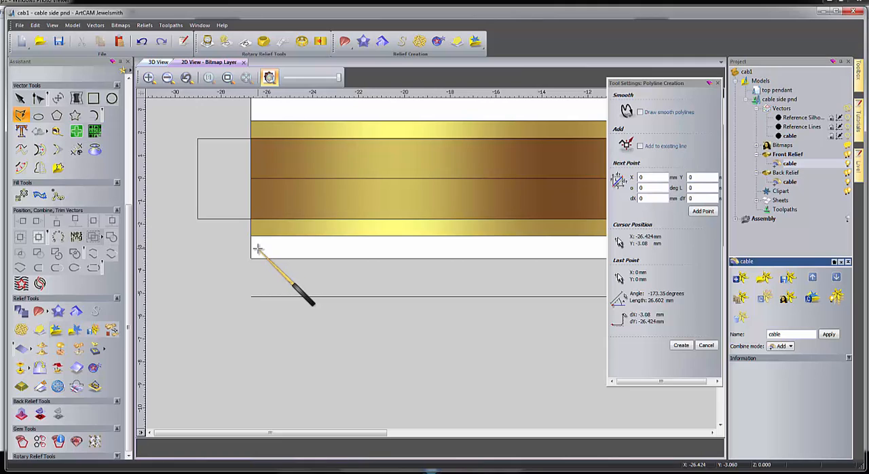
pyautogui.click(258, 249)
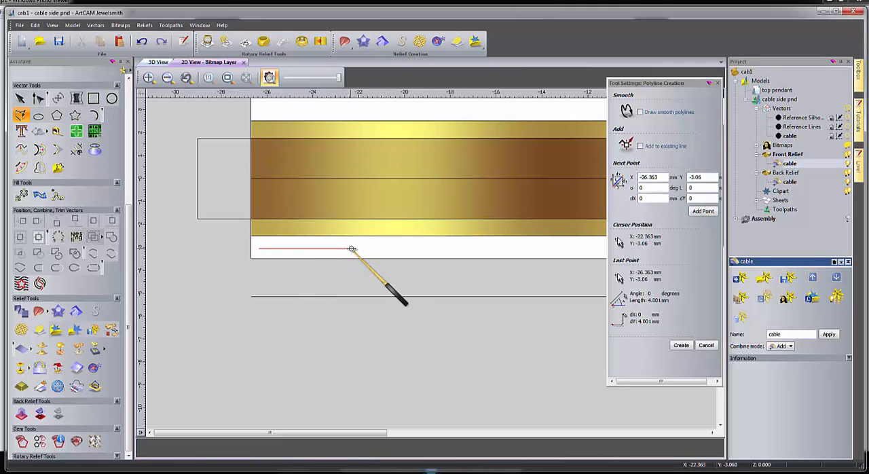
pyautogui.click(351, 249)
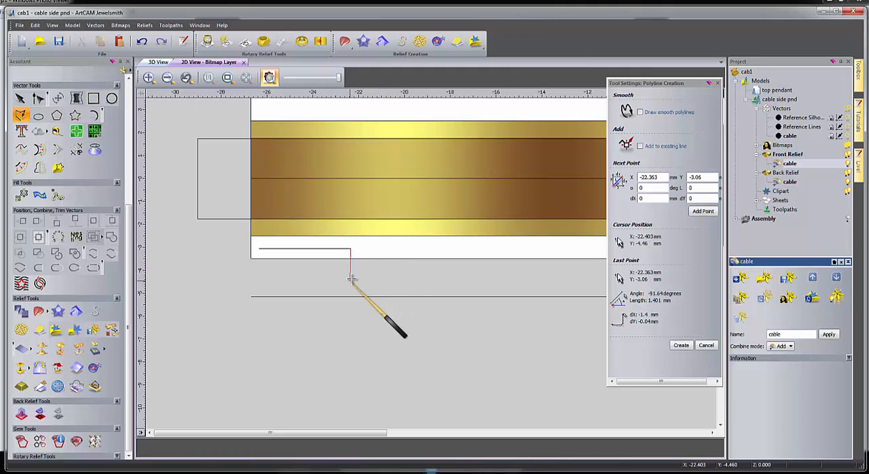
pyautogui.rightClick(352, 276)
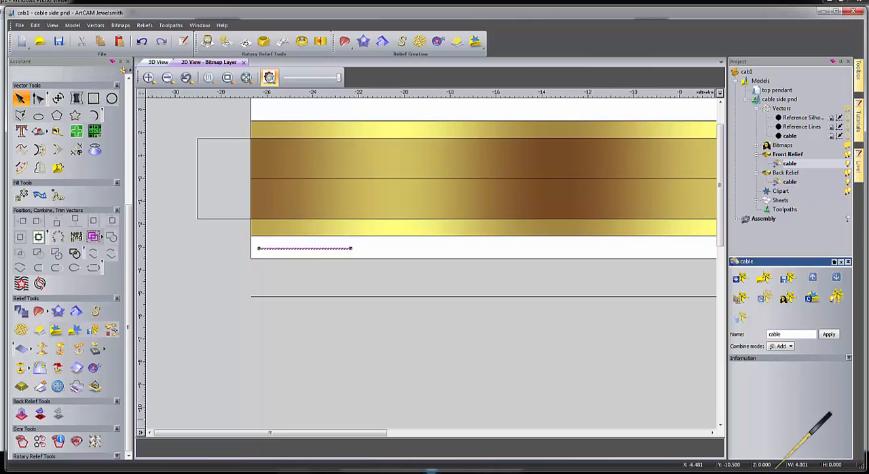
pyautogui.click(312, 323)
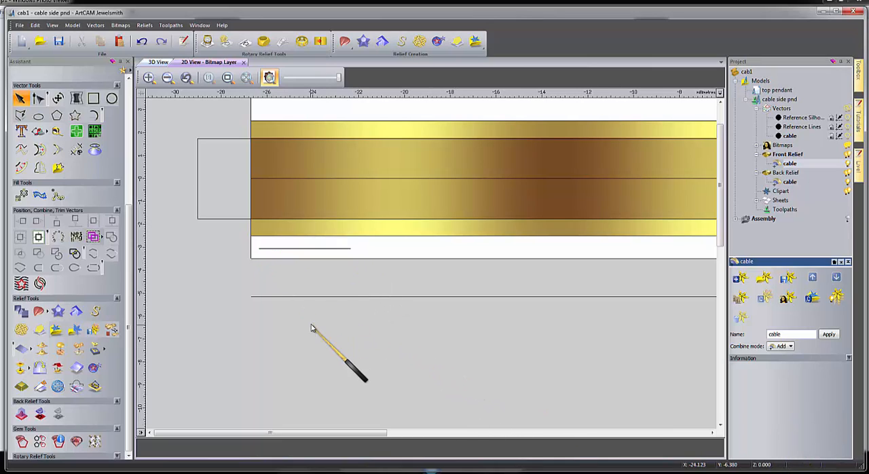
# Move the short line so it starts where the blank's left edge meets the long rectangle's lower edge, and hide the relief preview.
pyautogui.click(310, 250)
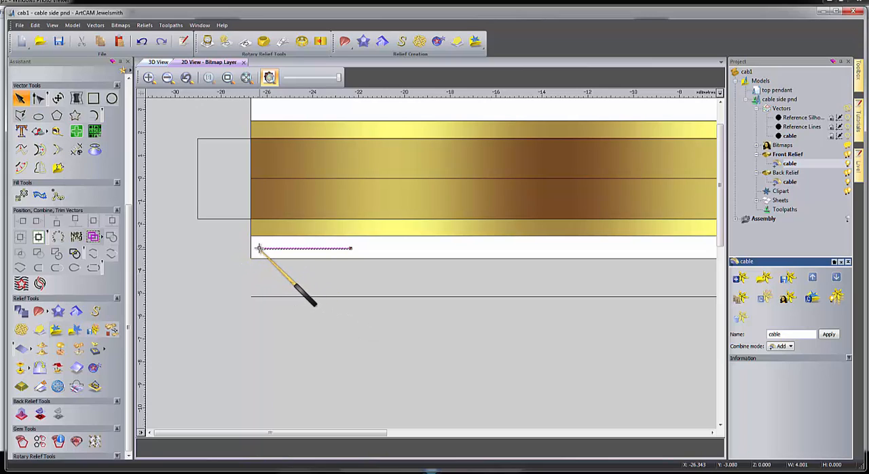
pyautogui.moveTo(258, 249); pyautogui.dragTo(254, 224)
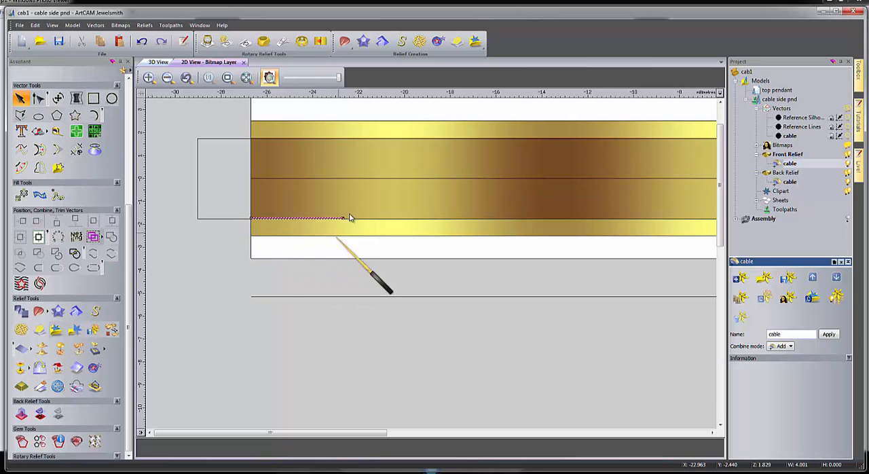
pyautogui.click(269, 77)
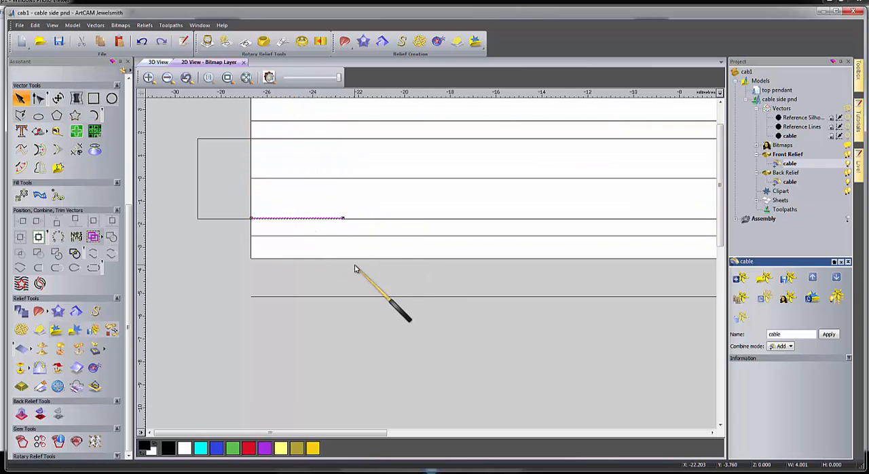
# Convert the short line to a Bezier curve and nudge its right end node and adjacent control point up three increments to form an S-curve.
pyautogui.press('n')
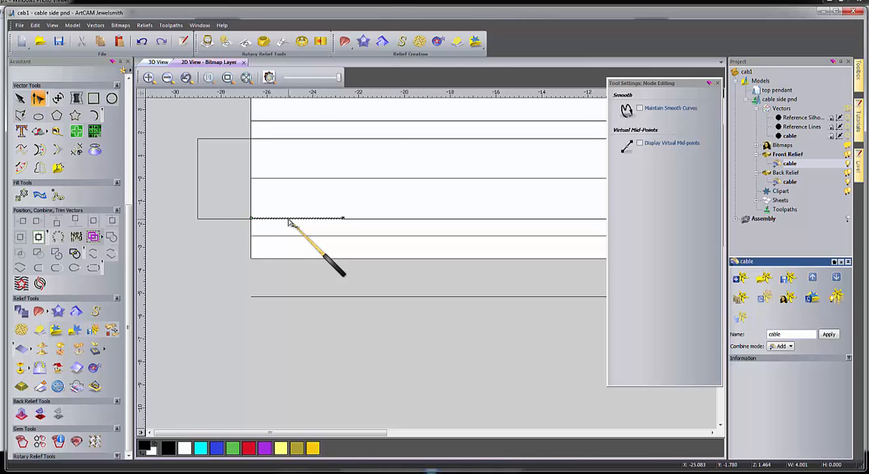
pyautogui.rightClick(288, 223)
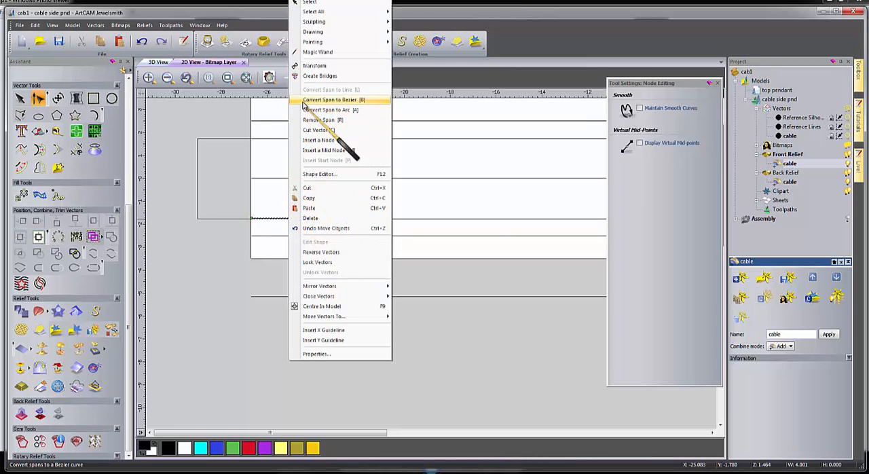
pyautogui.click(360, 102)
pyautogui.moveTo(302, 194); pyautogui.dragTo(355, 233)
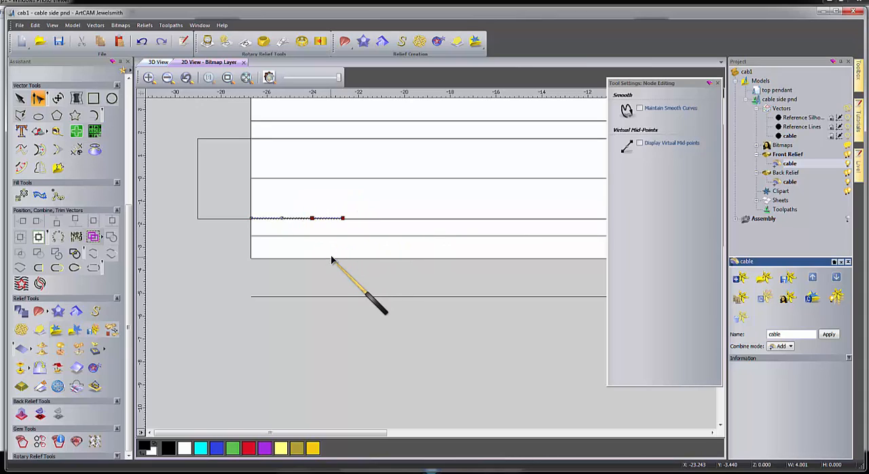
pyautogui.press('Up')
pyautogui.press('Up')
pyautogui.press('Up')
pyautogui.press('Up')
pyautogui.press('Up')
pyautogui.press('Up')
pyautogui.press('Up')
pyautogui.press('Up')
pyautogui.press('Up')
pyautogui.press('Up')
pyautogui.press('Up')
pyautogui.press('Up')
pyautogui.press('Up')
pyautogui.press('Up')
pyautogui.press('Up')
pyautogui.press('Up')
pyautogui.press('Up')
pyautogui.press('Up')
pyautogui.press('Up')
pyautogui.press('Up')
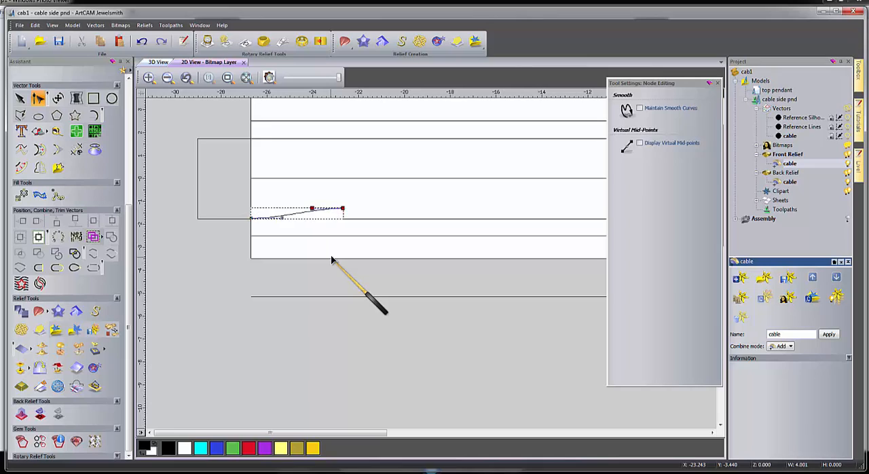
# Raise the S-curve's right end node and control point to just below the long rectangle's upper edge, making the curve about 3.33 mm high.
pyautogui.press('Up')
pyautogui.press('Up')
pyautogui.press('Up')
pyautogui.press('Up')
pyautogui.press('Up')
pyautogui.press('Up')
pyautogui.press('Up')
pyautogui.press('Up')
pyautogui.press('Up')
pyautogui.press('Up')
pyautogui.press('Up')
pyautogui.press('Up')
pyautogui.press('Up')
pyautogui.press('Up')
pyautogui.press('Up')
pyautogui.press('Up')
pyautogui.press('Up')
pyautogui.press('Up')
pyautogui.press('Up')
pyautogui.press('Up')
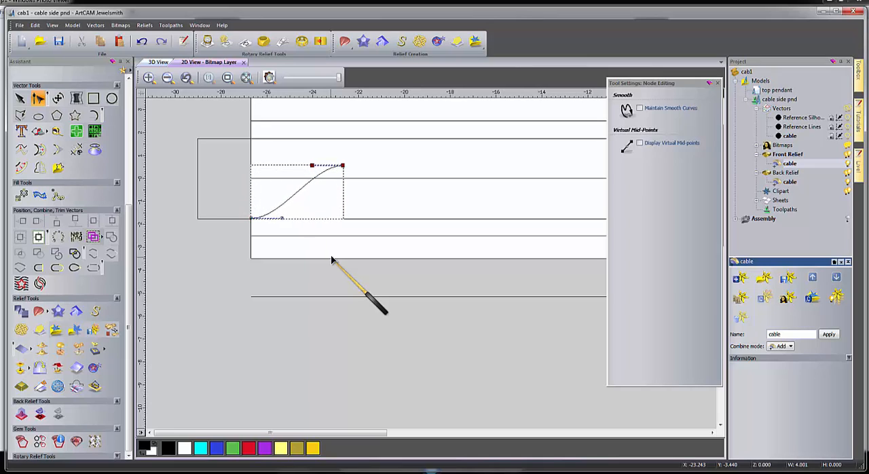
pyautogui.press('Up')
pyautogui.press('Up')
pyautogui.press('Up')
pyautogui.press('Up')
pyautogui.press('Up')
pyautogui.press('Up')
pyautogui.press('Up')
pyautogui.press('Up')
pyautogui.press('Up')
pyautogui.press('Up')
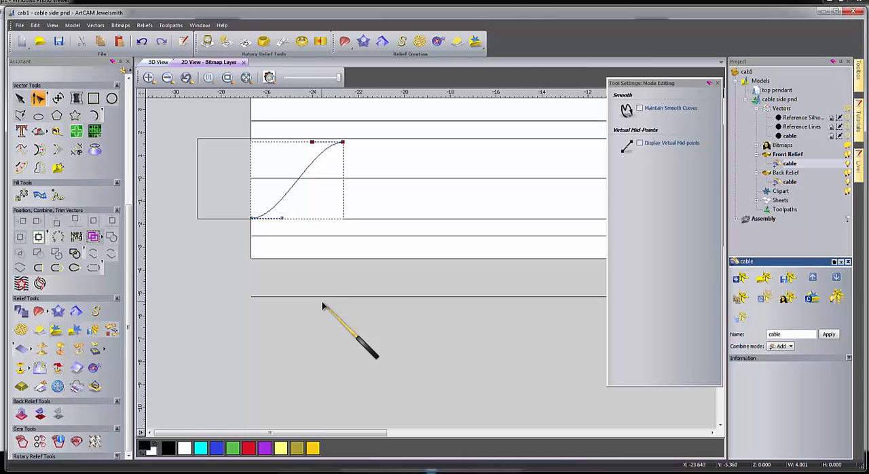
# Mirror the S-curve horizontally about its right side twice, copying and joining the vectors into a continuous two-crest wave.
pyautogui.click(40, 168)
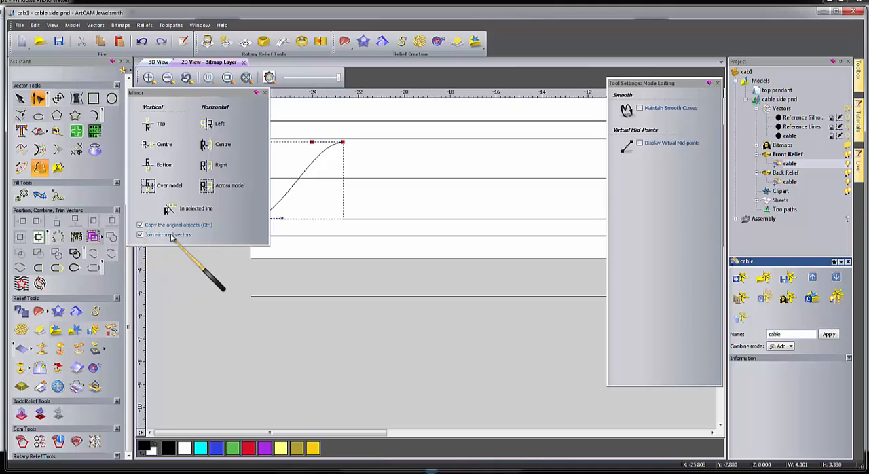
pyautogui.click(206, 166)
pyautogui.click(206, 166)
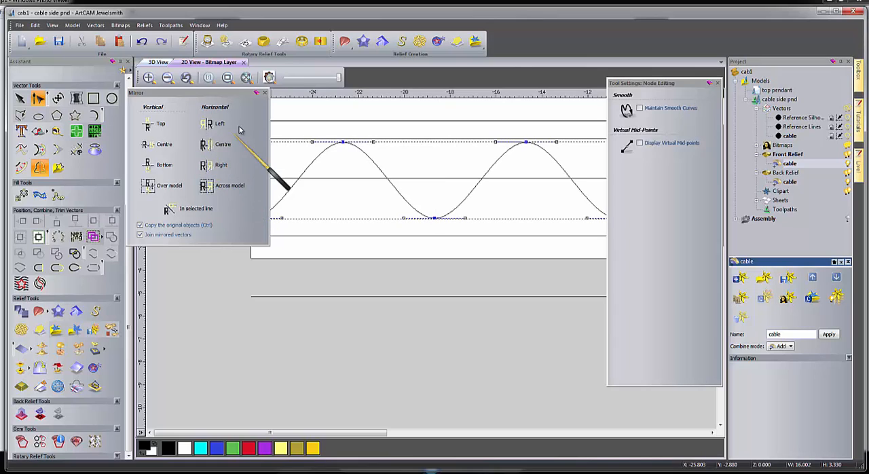
pyautogui.click(265, 92)
pyautogui.click(338, 286)
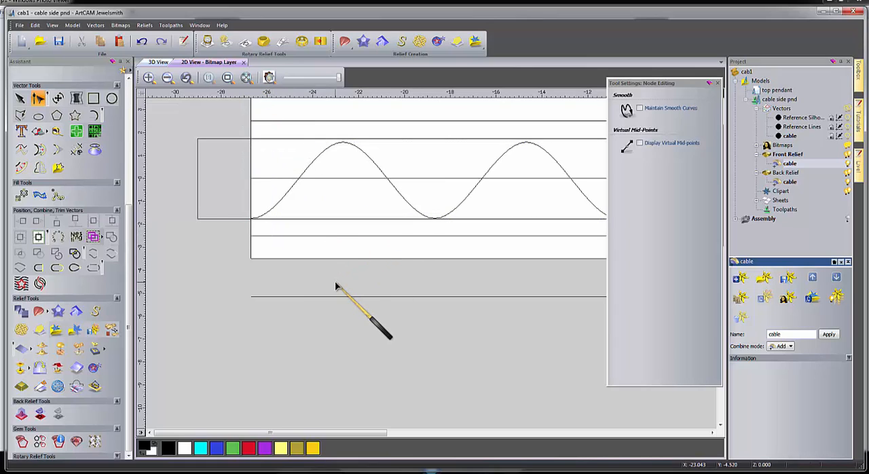
# Create a circle 0.95 mm in diameter beneath the wave's first crest.
pyautogui.scroll(-2, 383, 262)
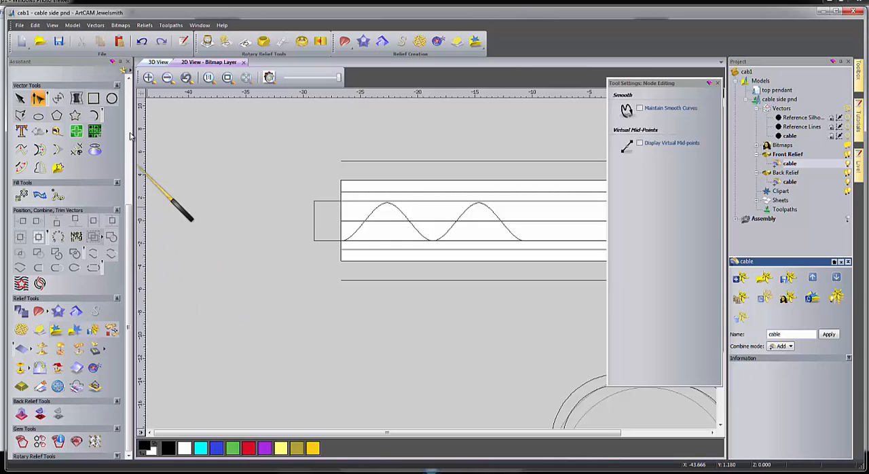
pyautogui.click(111, 99)
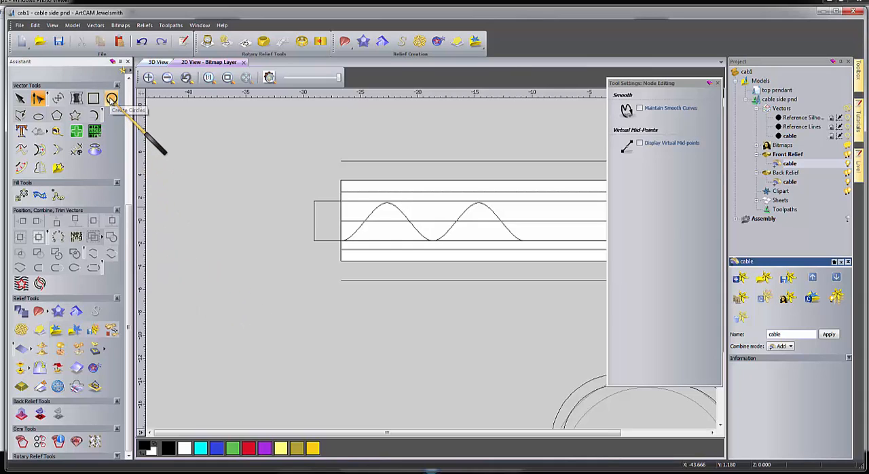
pyautogui.moveTo(376, 235); pyautogui.dragTo(379, 235)
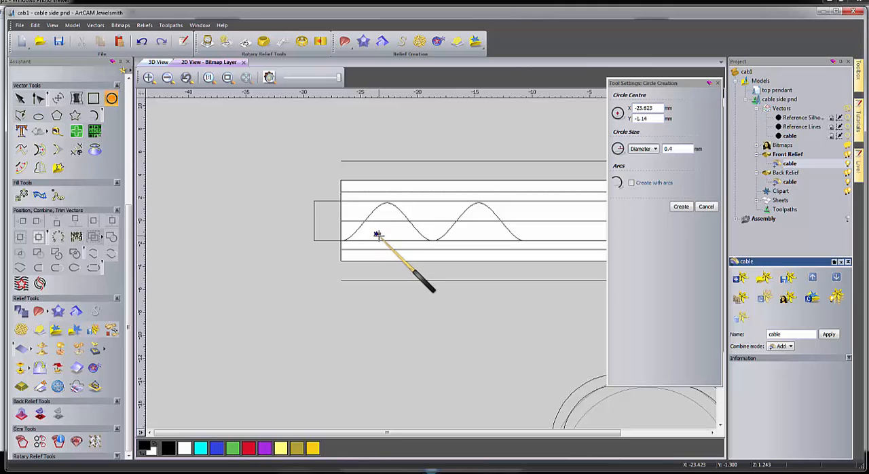
pyautogui.doubleClick(674, 149)
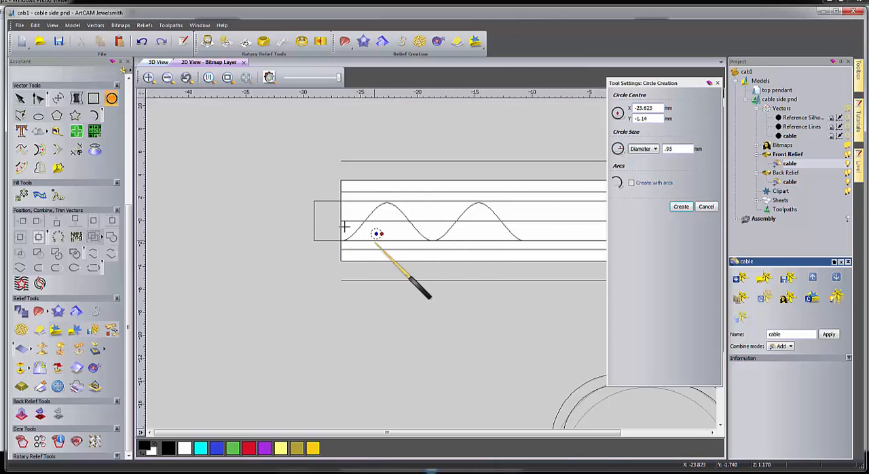
pyautogui.press('Return')
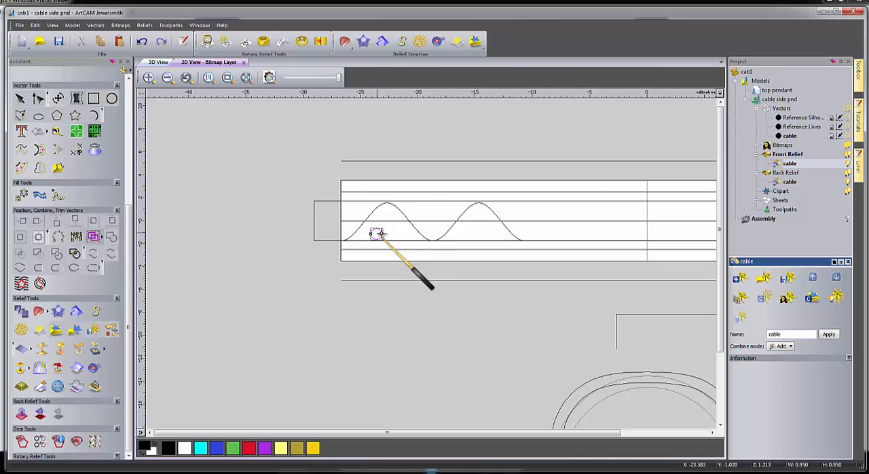
# Move the small circle up near the band's centre line against the inner side of the wave's first rise, and select the wave curve.
pyautogui.scroll(2, 370, 244)
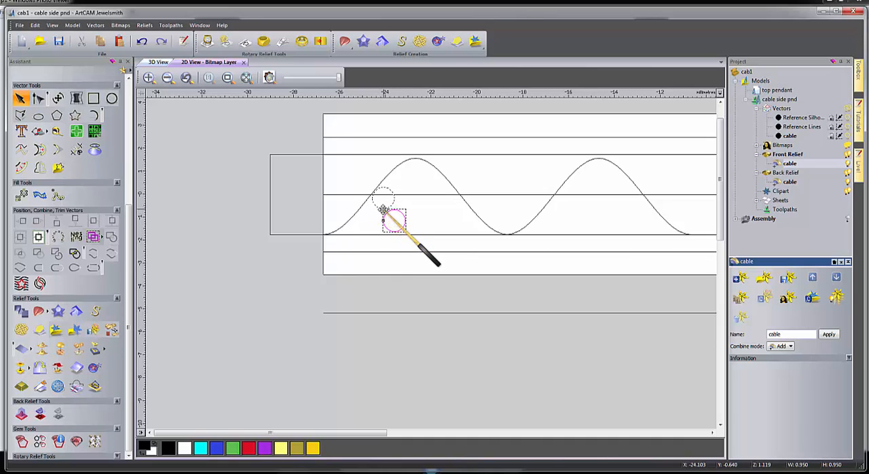
pyautogui.moveTo(384, 207); pyautogui.dragTo(372, 185)
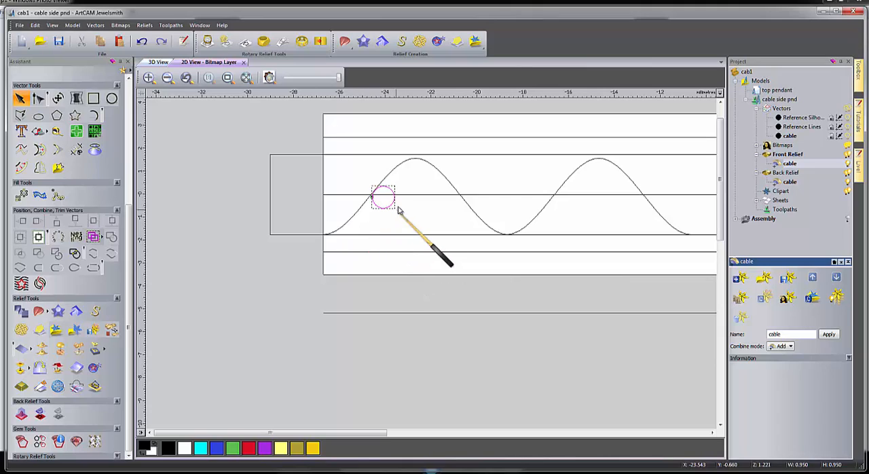
pyautogui.click(435, 168)
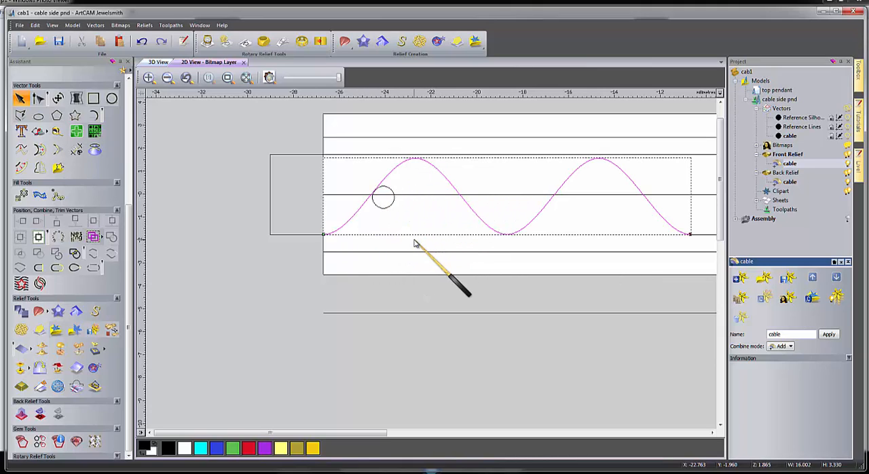
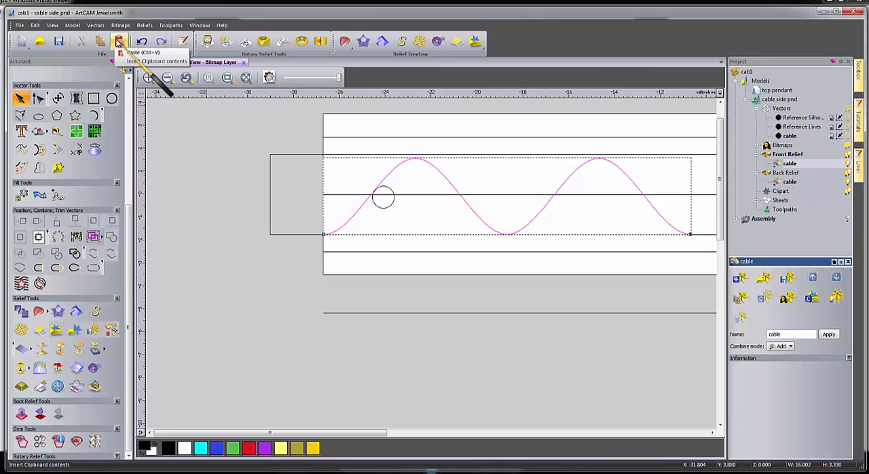
# Duplicate the wave curve and shift the copy right along the same baseline until the small circle fits between both waves.
pyautogui.click(240, 285)
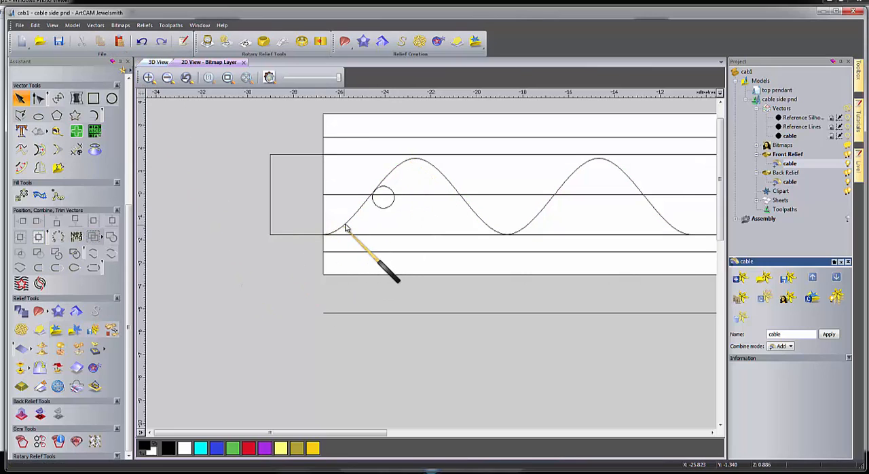
pyautogui.click(345, 226)
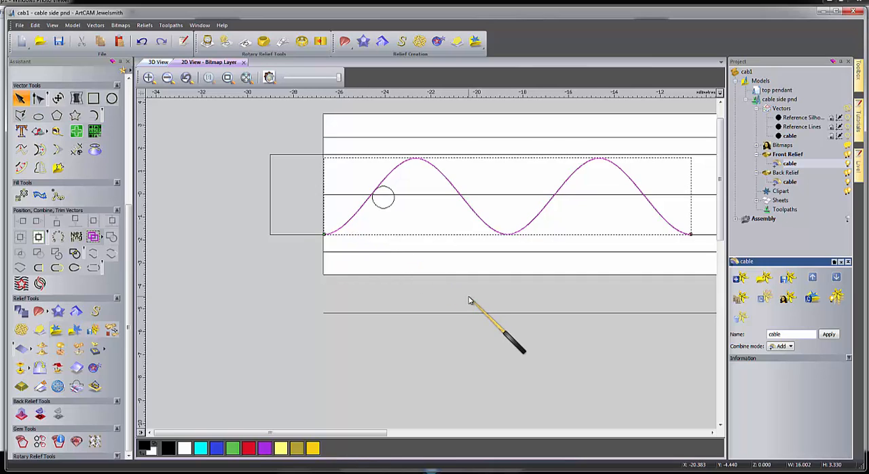
pyautogui.hotkey('ctrl', 'v')
pyautogui.press('Right')
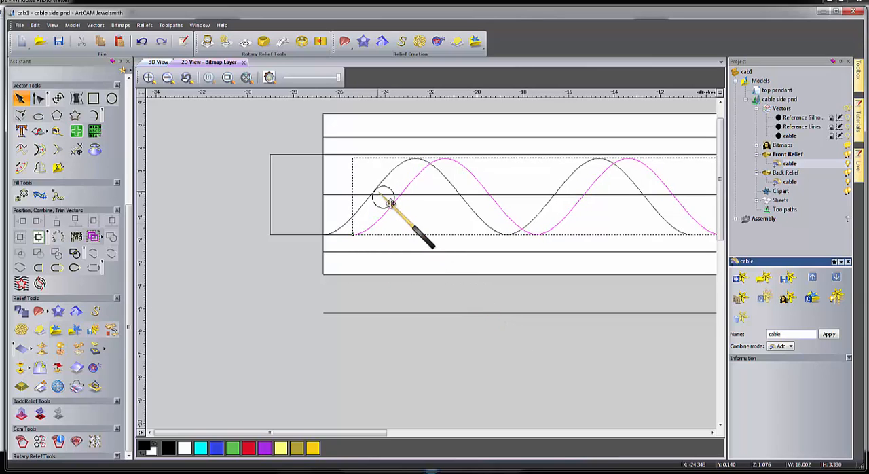
pyautogui.press('Left')
pyautogui.press('Down')
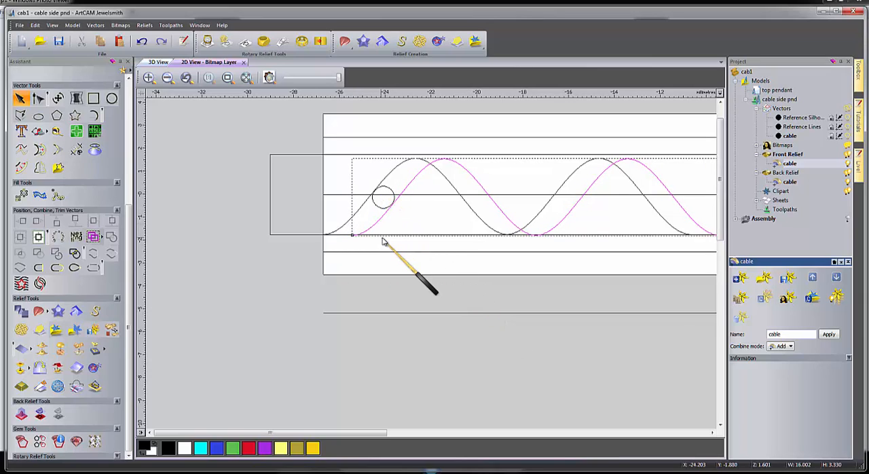
pyautogui.press('Up')
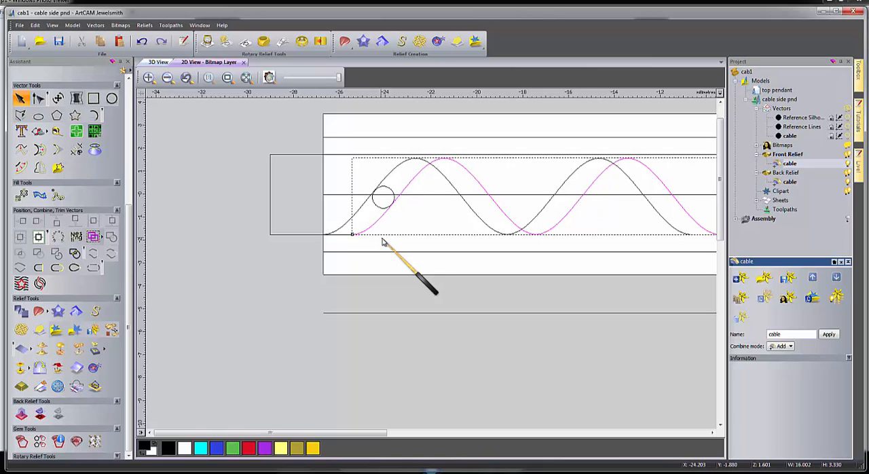
pyautogui.click(375, 271)
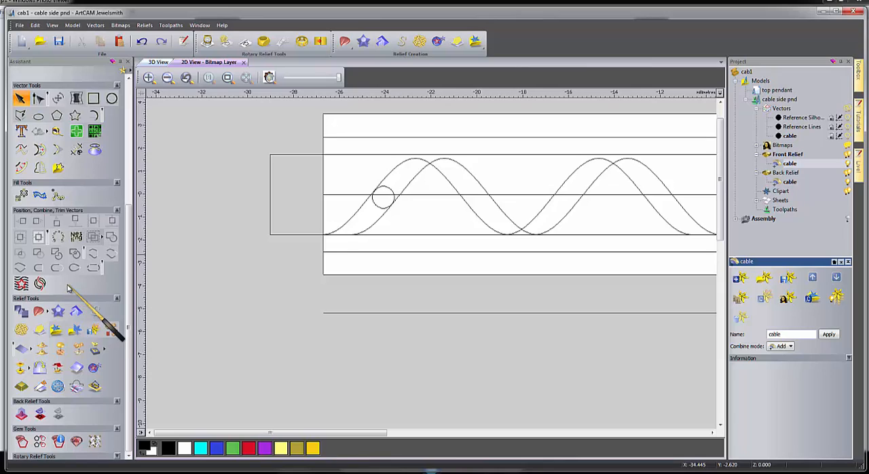
# Trim the two overlapping waves beyond their crossings on either side of the second rise, isolating one slanted S-shaped strand.
pyautogui.click(77, 151)
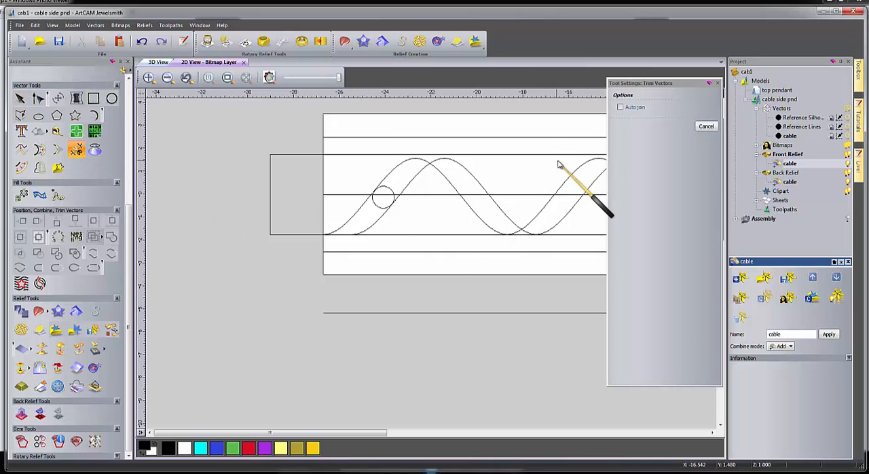
pyautogui.moveTo(687, 85); pyautogui.dragTo(267, 116)
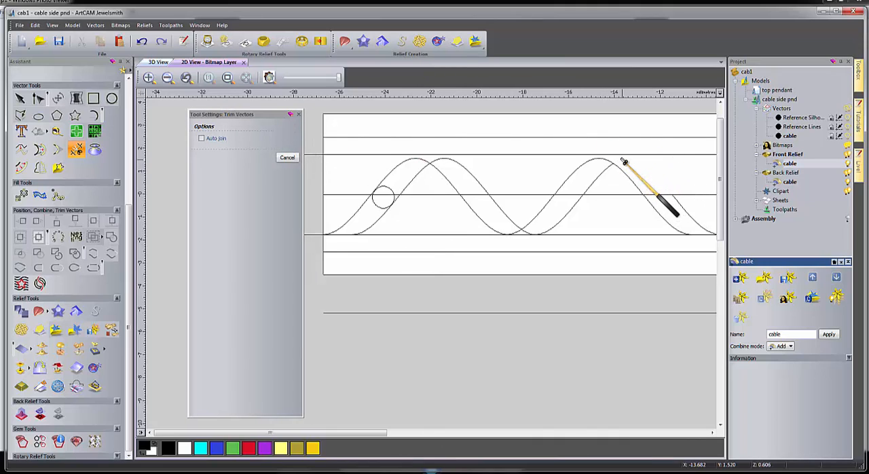
pyautogui.click(623, 171)
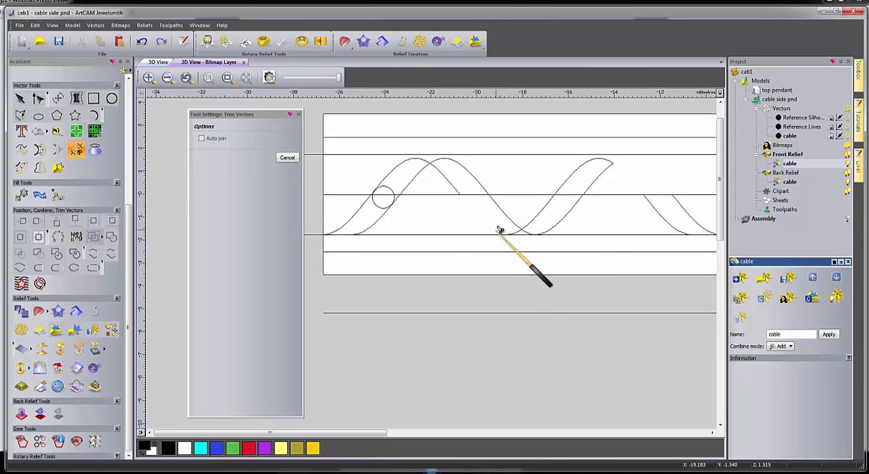
pyautogui.click(512, 219)
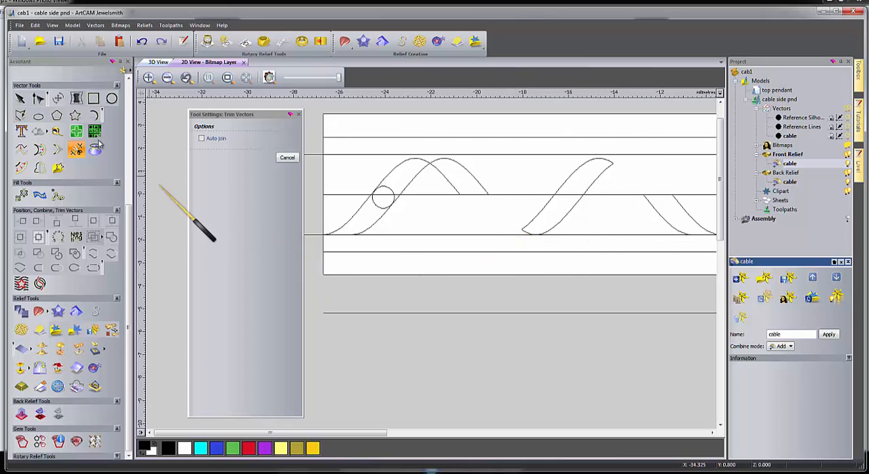
# Delete the leftover wave segments on both sides of the strand together with the small circle.
pyautogui.click(21, 98)
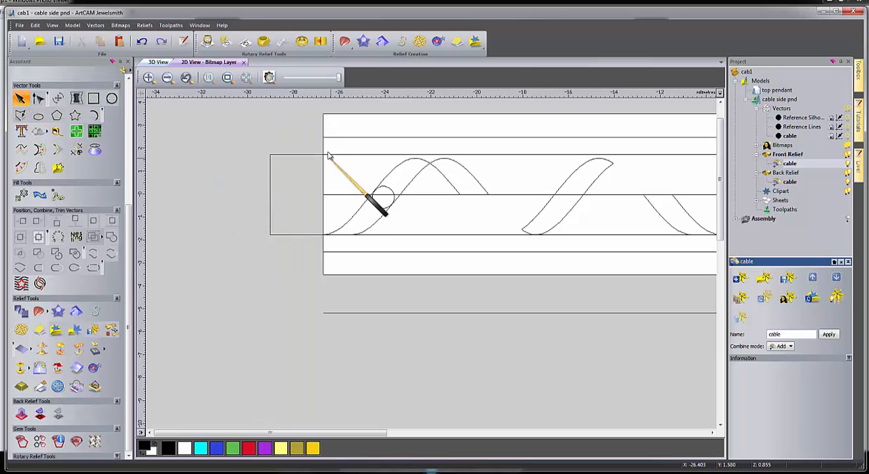
pyautogui.moveTo(304, 137); pyautogui.dragTo(493, 253)
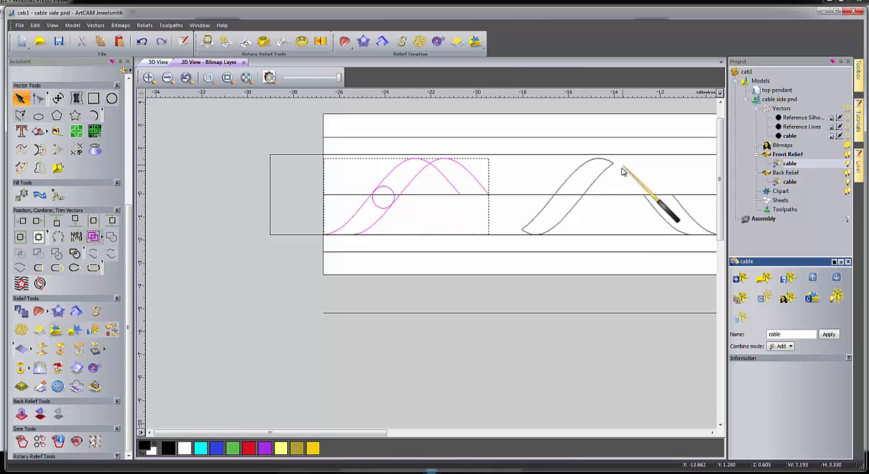
pyautogui.keyDown('shift'); pyautogui.moveTo(631, 174); pyautogui.dragTo(707, 251); pyautogui.keyUp('shift')
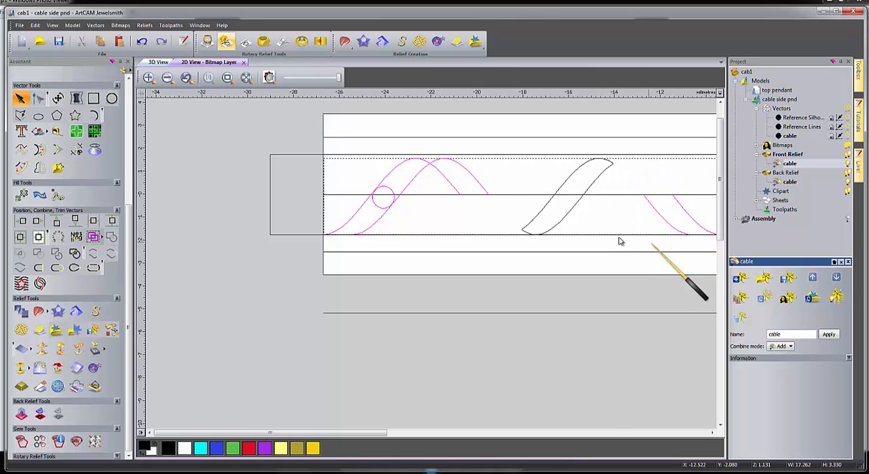
pyautogui.scroll(-2, 578, 232)
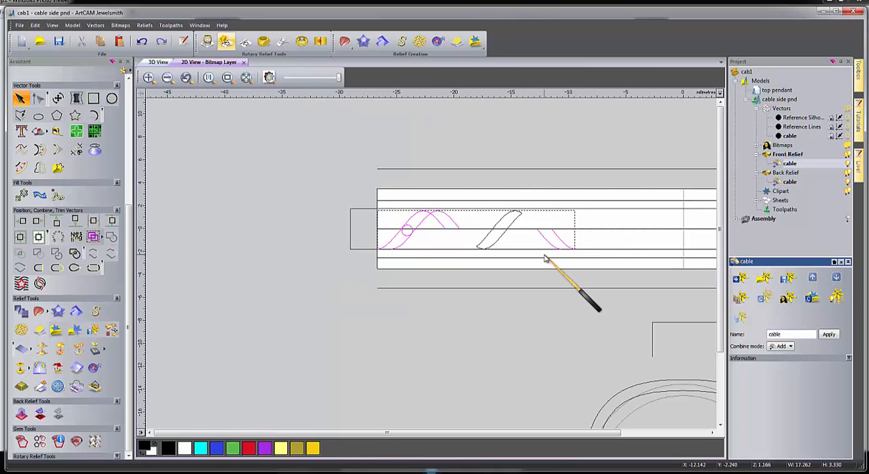
pyautogui.press('Delete')
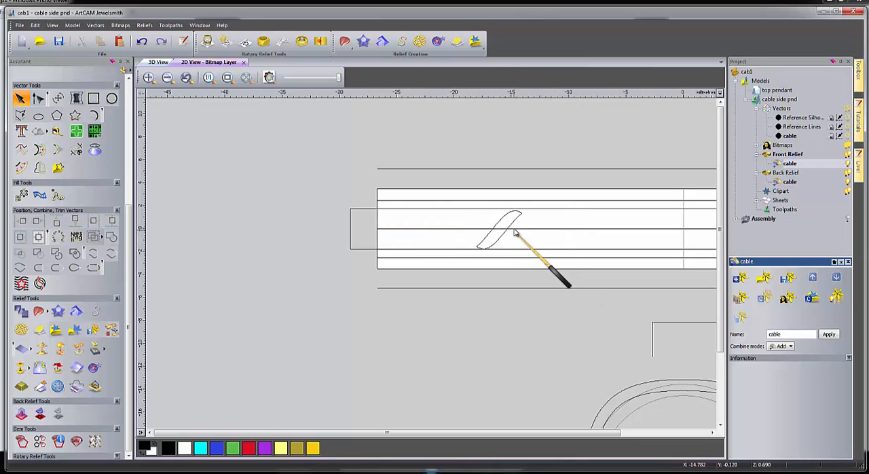
# Join the strand's two curves by moving their ends, and move the closed shape outside the band, beyond its upper-left corner.
pyautogui.scroll(2, 514, 231)
pyautogui.scroll(2, 514, 231)
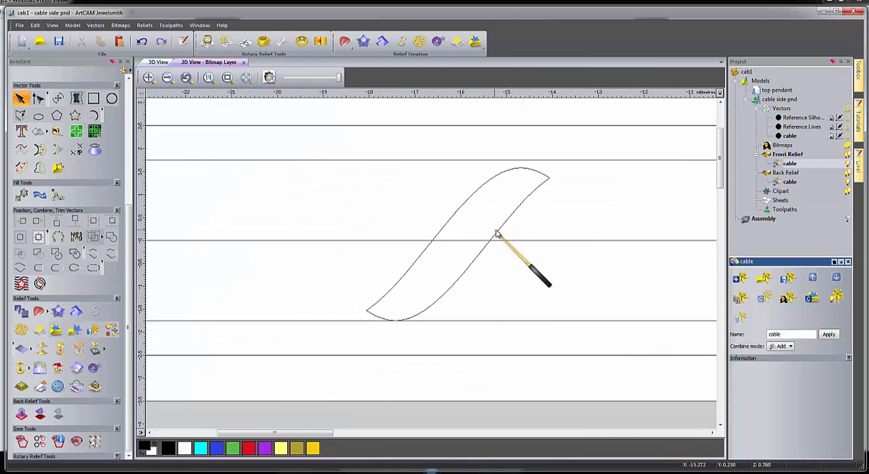
pyautogui.click(467, 203)
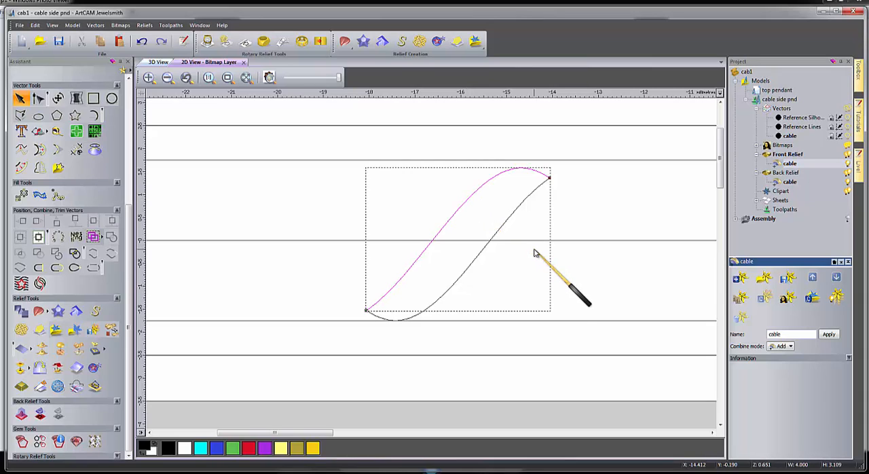
pyautogui.keyDown('shift'); pyautogui.click(514, 222); pyautogui.keyUp('shift')
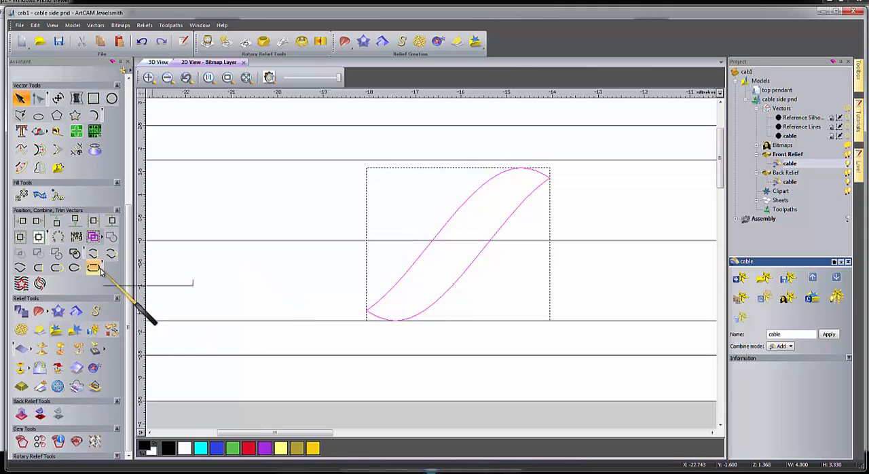
pyautogui.click(20, 269)
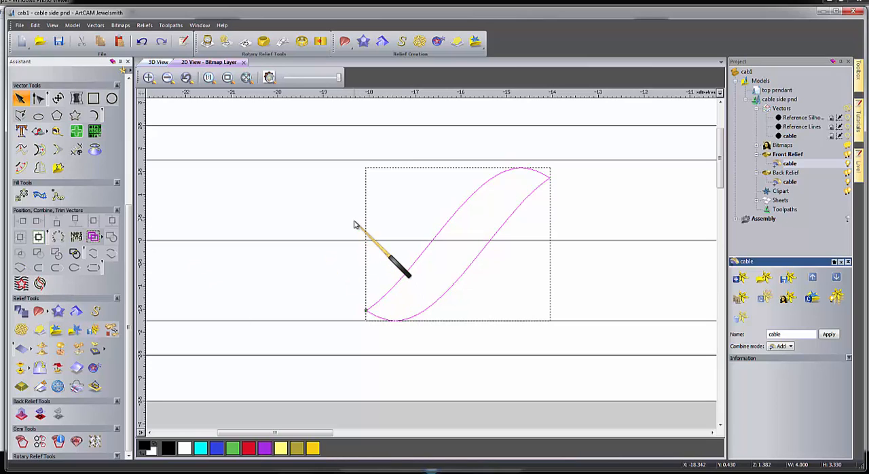
pyautogui.scroll(-2, 452, 247)
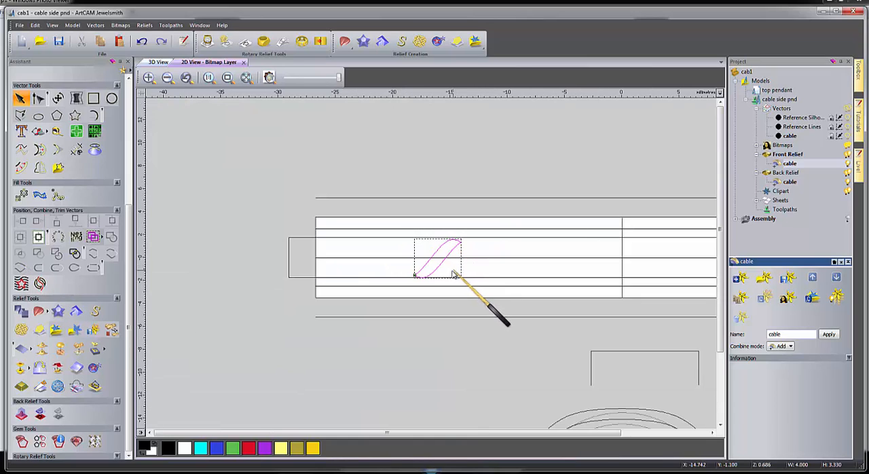
pyautogui.moveTo(439, 268); pyautogui.dragTo(275, 188)
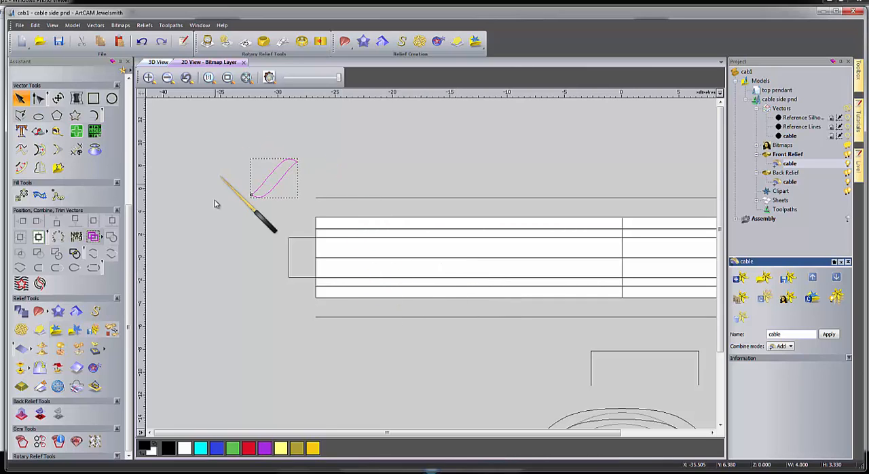
# Try pasting the strand along the band's centre line by distance, with 1 mm between copies, and undo the paste.
pyautogui.keyDown('shift'); pyautogui.click(370, 258); pyautogui.keyUp('shift')
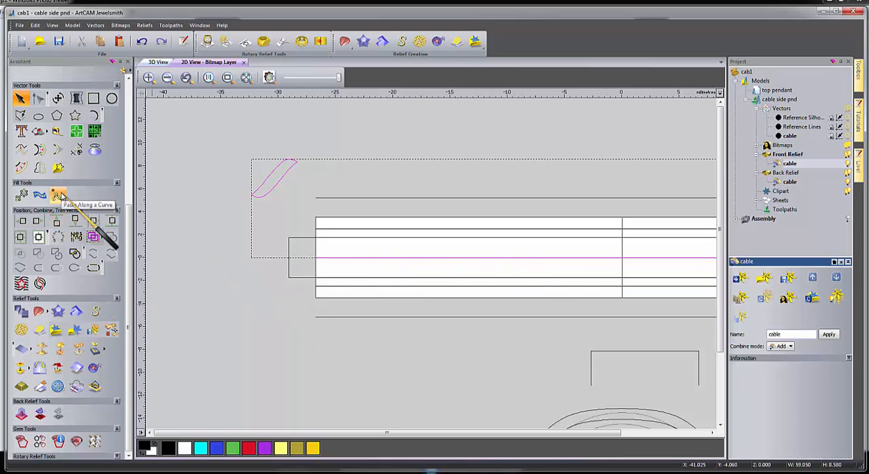
pyautogui.click(59, 196)
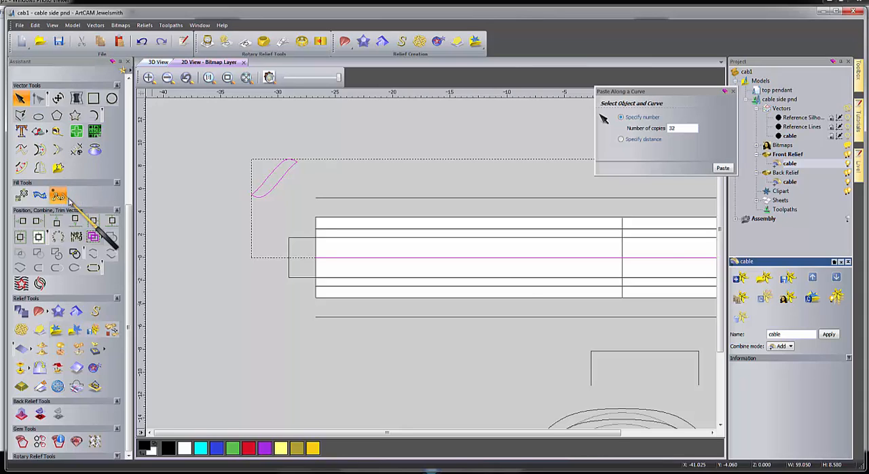
pyautogui.click(621, 139)
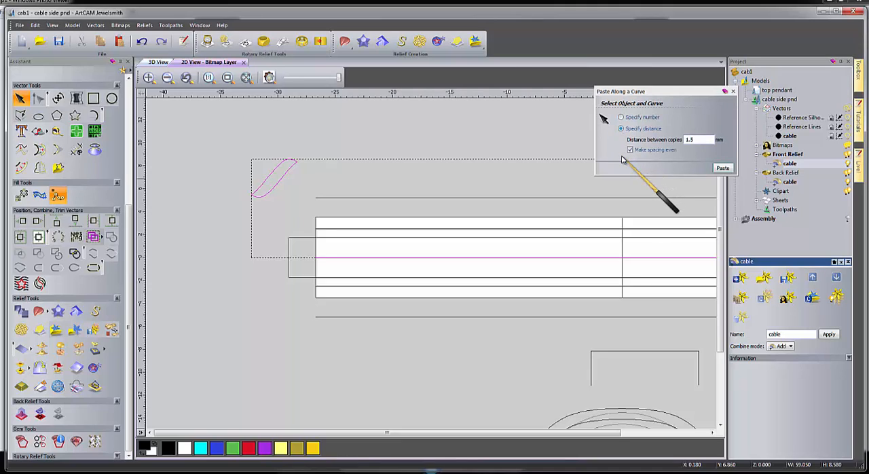
pyautogui.doubleClick(695, 139)
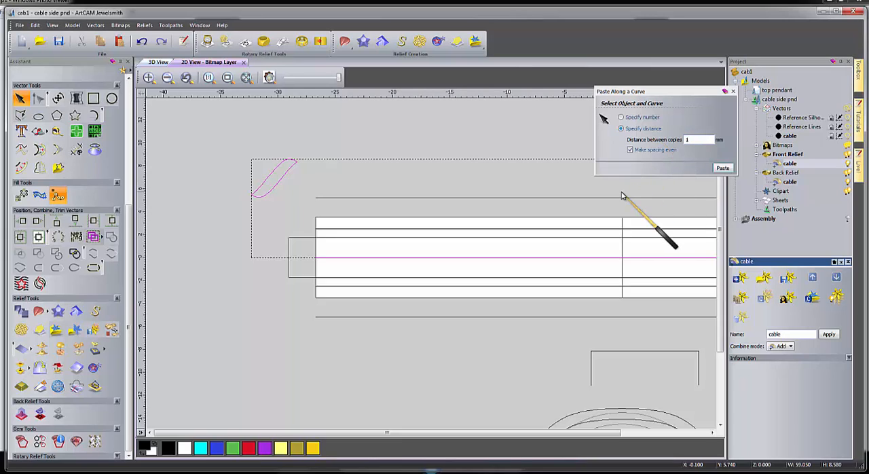
pyautogui.click(722, 169)
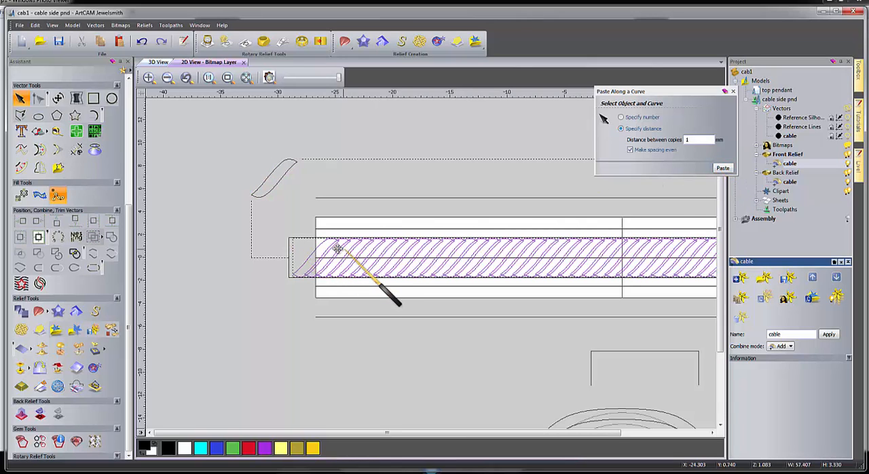
pyautogui.click(142, 42)
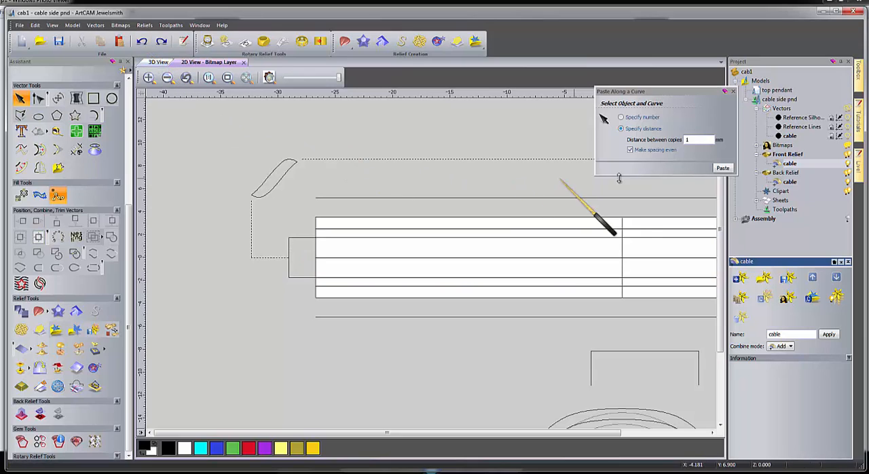
# Try pasting the strand along the band's centre line with 1.2 mm between copies, inspect the gaps, and undo the paste.
pyautogui.click(273, 193)
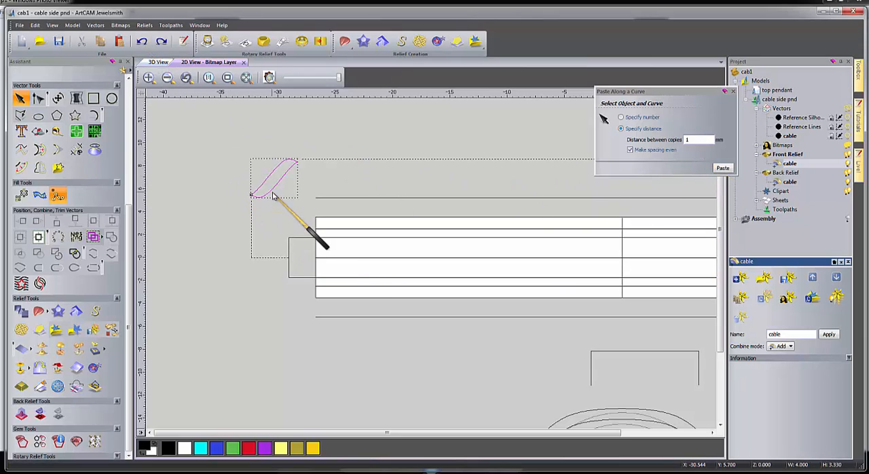
pyautogui.keyDown('shift'); pyautogui.click(352, 258); pyautogui.keyUp('shift')
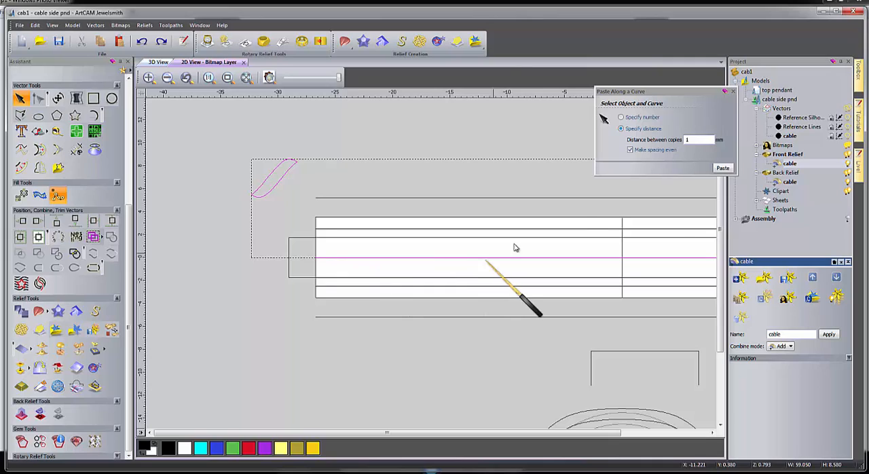
pyautogui.doubleClick(688, 139)
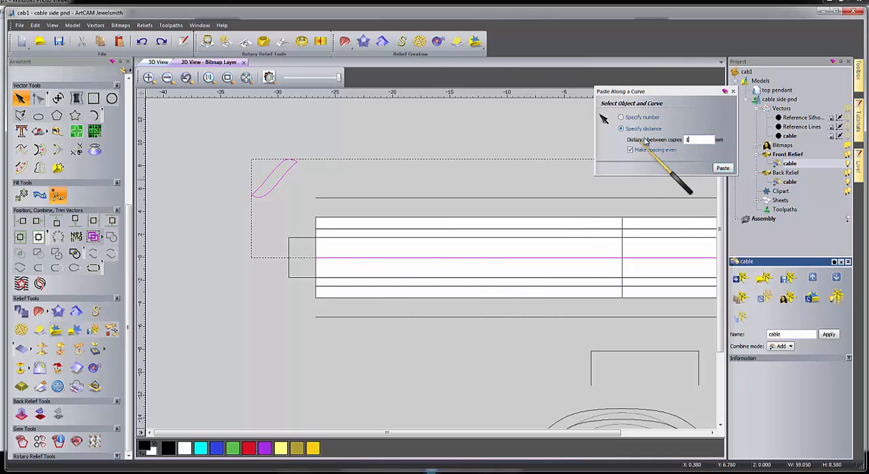
pyautogui.click(722, 168)
pyautogui.scroll(3, 367, 255)
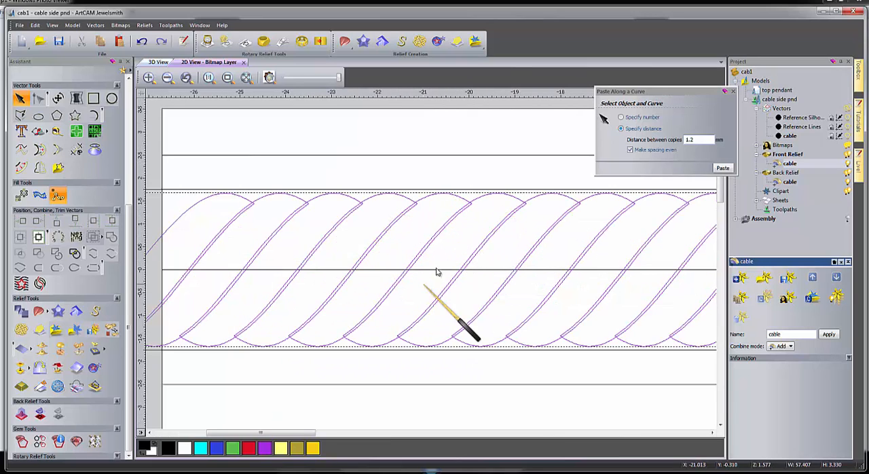
pyautogui.scroll(-3, 428, 275)
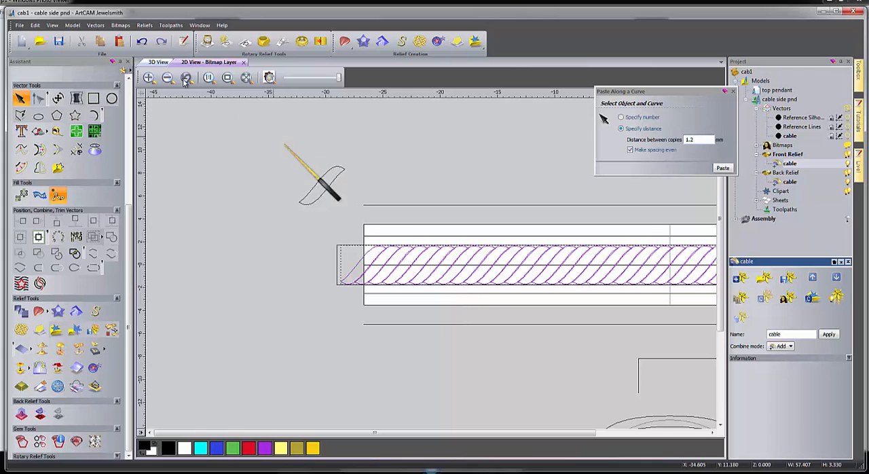
pyautogui.click(141, 42)
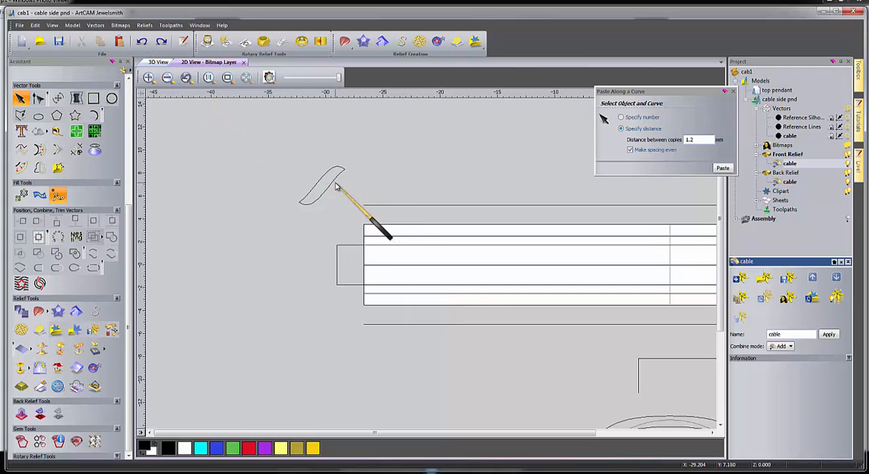
# Paste the strand along the band's centre line by distance, with 1.3 mm between copies, and check the gaps.
pyautogui.click(336, 185)
pyautogui.keyDown('shift'); pyautogui.click(391, 266); pyautogui.keyUp('shift')
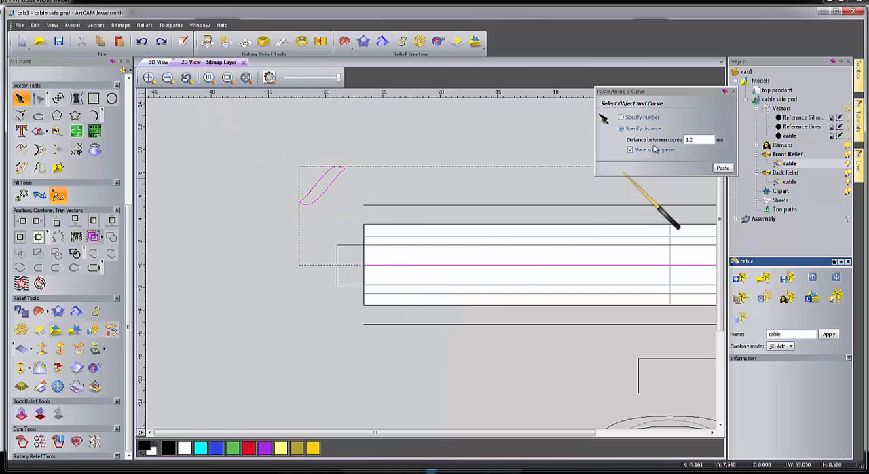
pyautogui.doubleClick(699, 140)
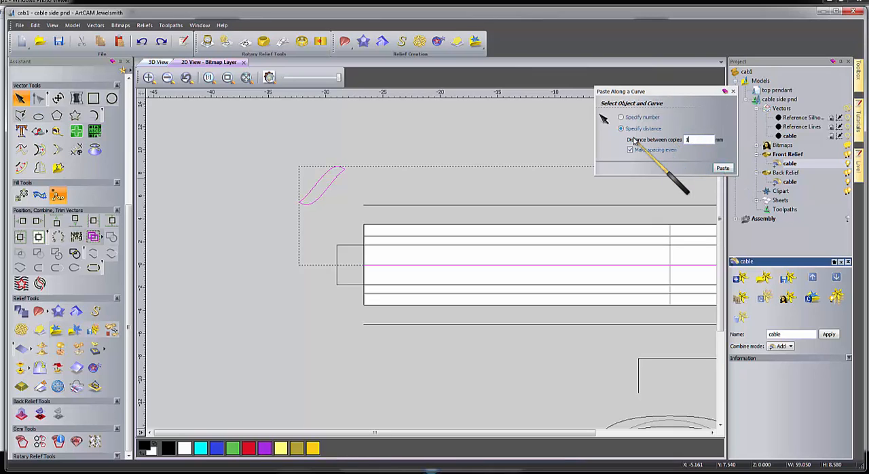
pyautogui.click(723, 167)
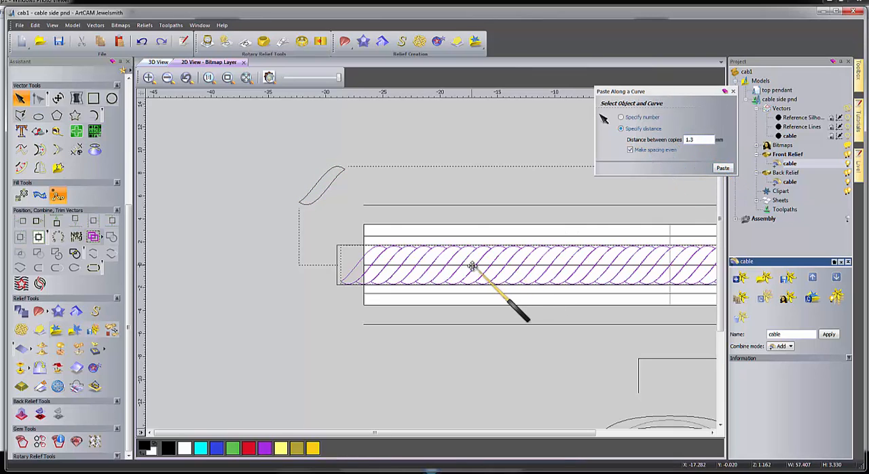
pyautogui.scroll(3, 474, 266)
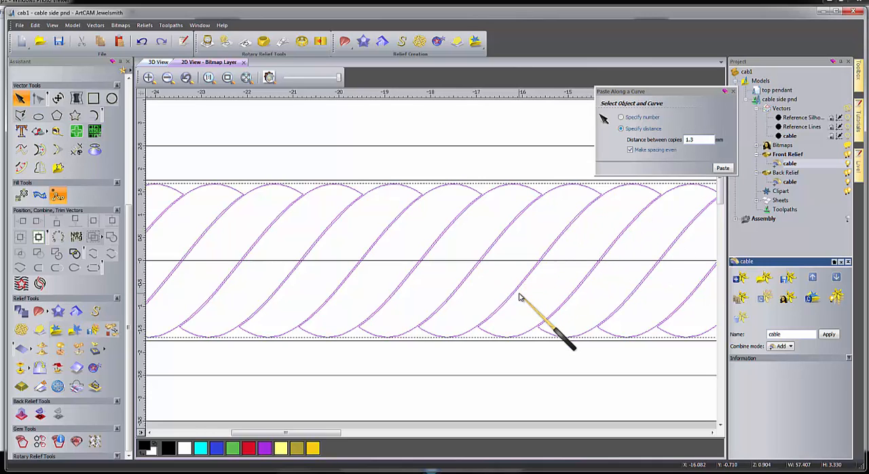
pyautogui.scroll(-3, 425, 210)
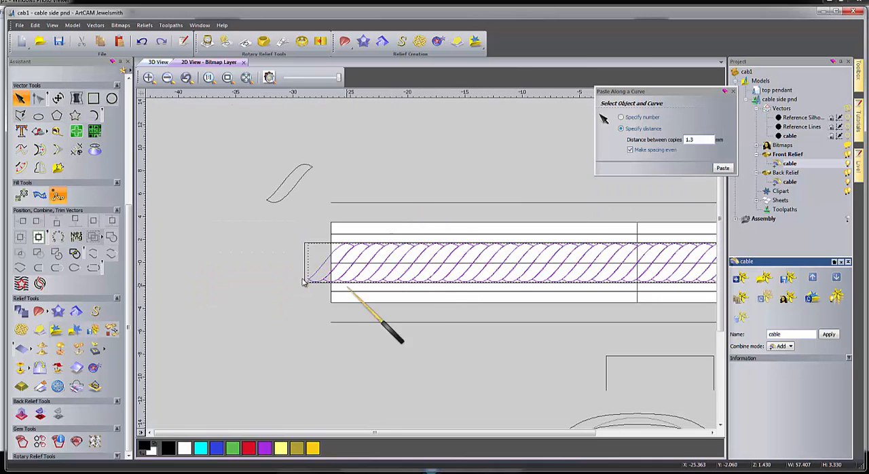
# Move the loose strand down beside the band and place a copy of it at the left end of the pasted row.
pyautogui.click(271, 265)
pyautogui.scroll(2, 335, 265)
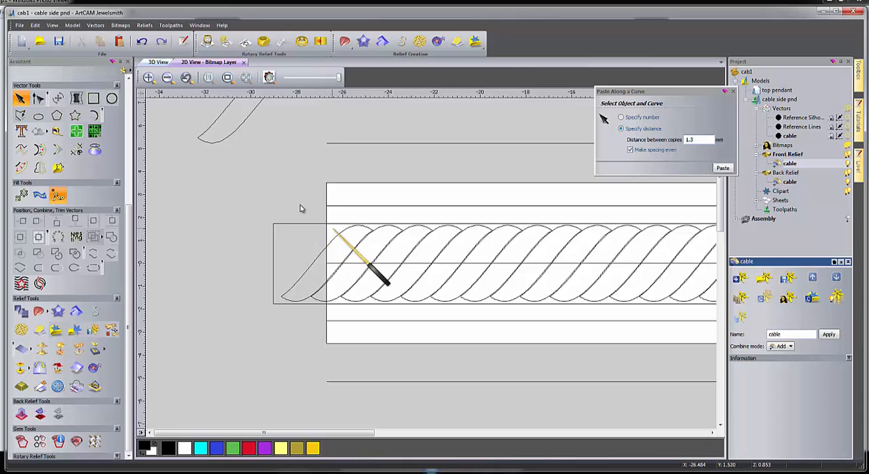
pyautogui.click(229, 139)
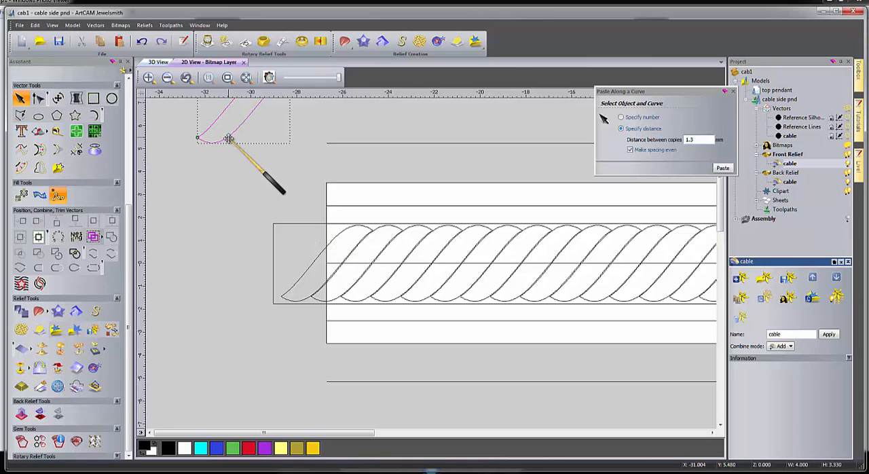
pyautogui.moveTo(229, 139); pyautogui.dragTo(190, 246)
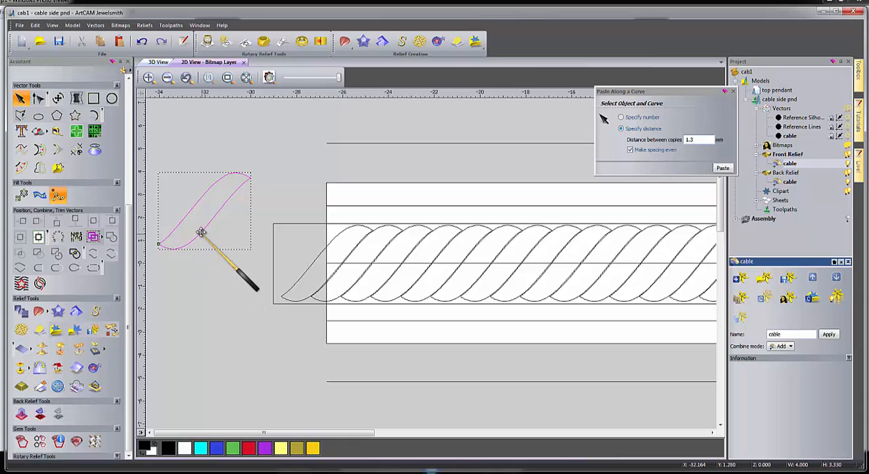
pyautogui.keyDown('ctrl'); pyautogui.moveTo(219, 213); pyautogui.dragTo(314, 263); pyautogui.keyUp('ctrl')
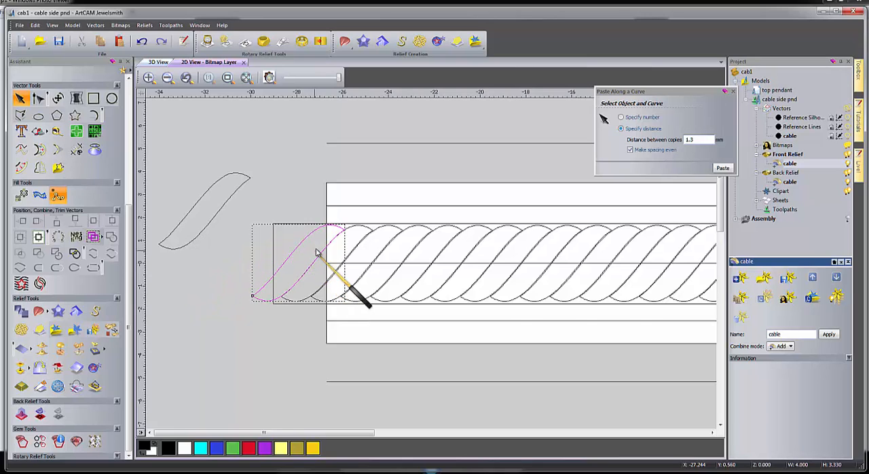
# Fit the added strand against the first pasted one and align its height with the row of strands.
pyautogui.scroll(3, 316, 257)
pyautogui.press('Left')
pyautogui.press('Left')
pyautogui.press('Left')
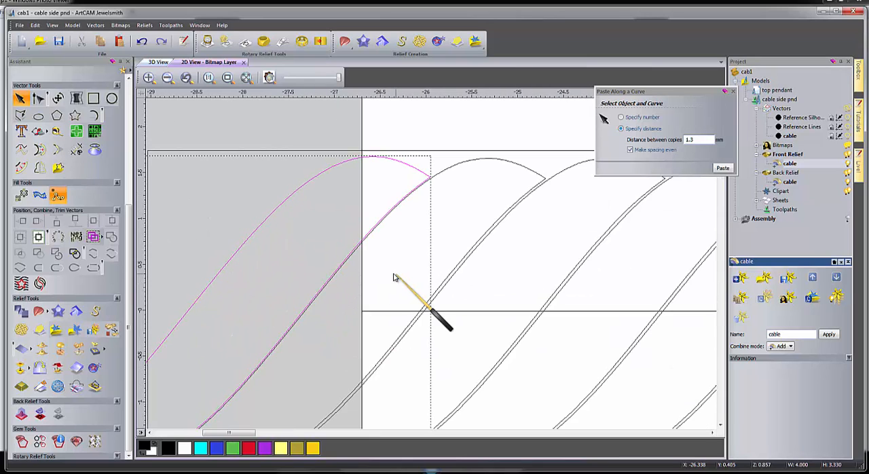
pyautogui.press('Up')
pyautogui.press('Up')
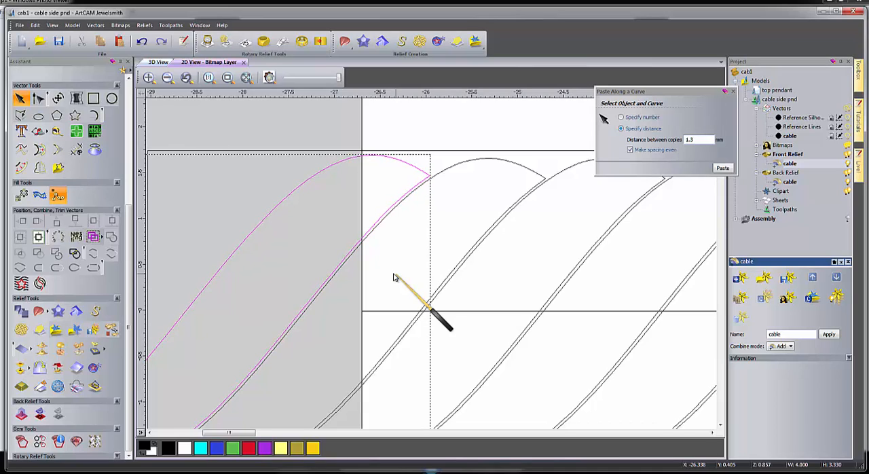
pyautogui.keyDown('shift'); pyautogui.click(450, 170); pyautogui.keyUp('shift')
pyautogui.press('Down')
pyautogui.press('Down')
pyautogui.press('Down')
pyautogui.press('Down')
pyautogui.press('Down')
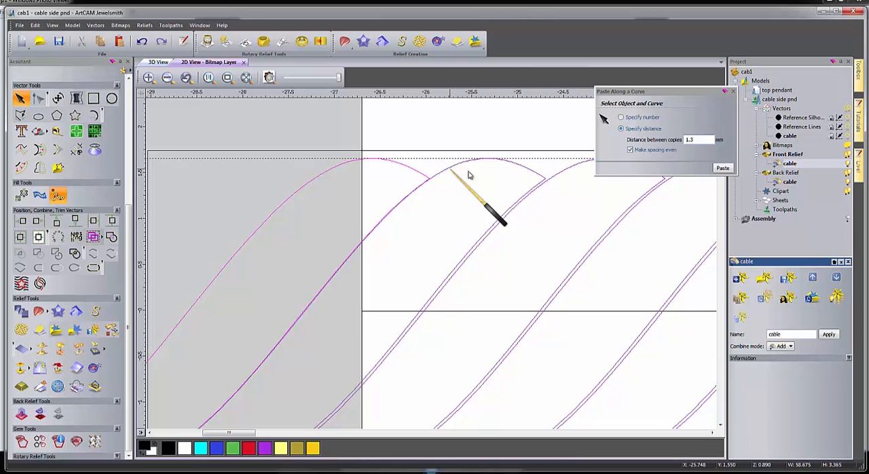
# Nudge the added left-end strand outward until its gap matches the spacing between the other strands.
pyautogui.click(453, 208)
pyautogui.click(418, 172)
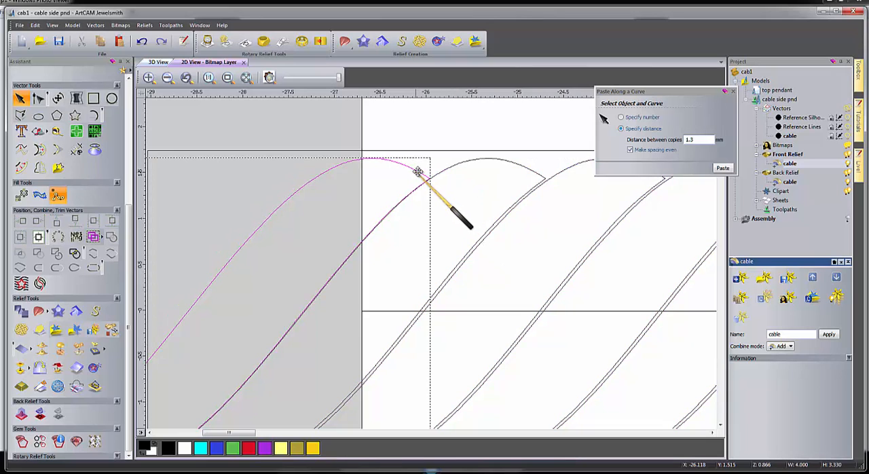
pyautogui.press('Left')
pyautogui.press('Left')
pyautogui.press('Left')
pyautogui.press('Left')
pyautogui.press('Left')
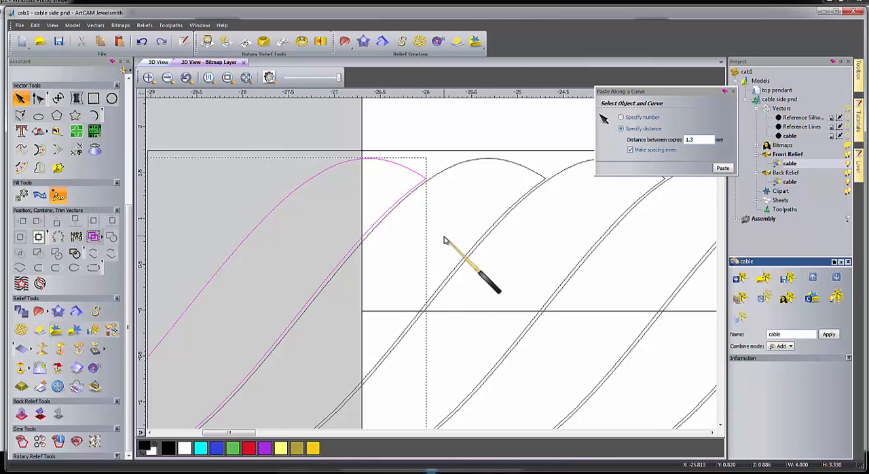
pyautogui.click(475, 271)
# Place a copy of the loose strand at the right end of the row and centre it vertically on the band's centre line.
pyautogui.scroll(-4, 450, 237)
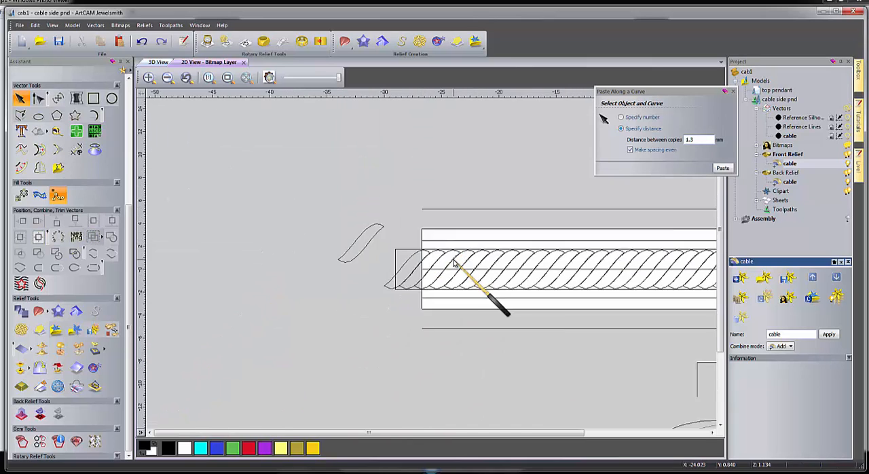
pyautogui.scroll(-4, 448, 257)
pyautogui.click(400, 252)
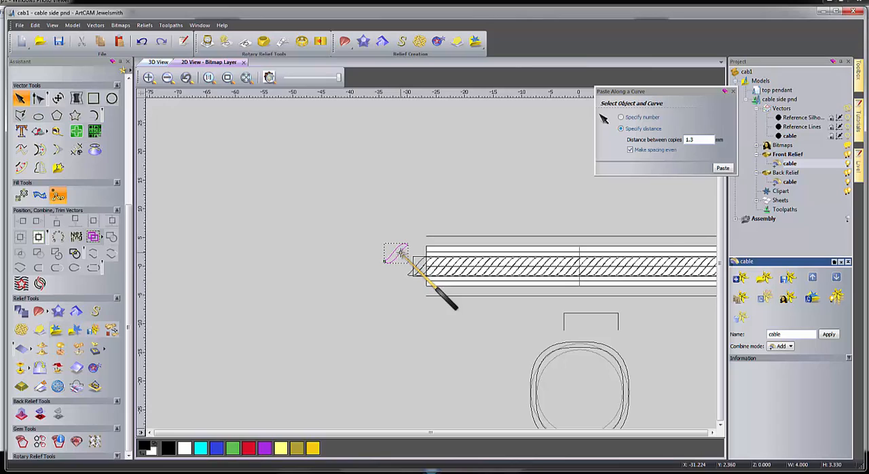
pyautogui.keyDown('ctrl'); pyautogui.moveTo(400, 256); pyautogui.dragTo(688, 327); pyautogui.keyUp('ctrl')
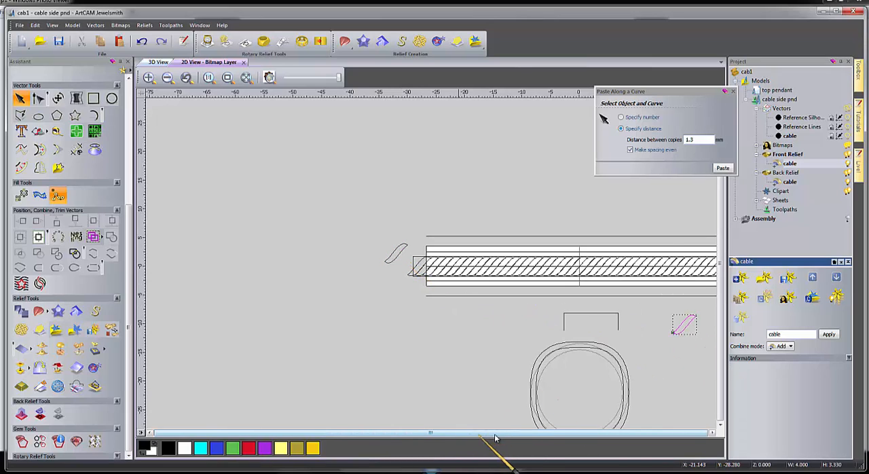
pyautogui.scroll(-2, 516, 355)
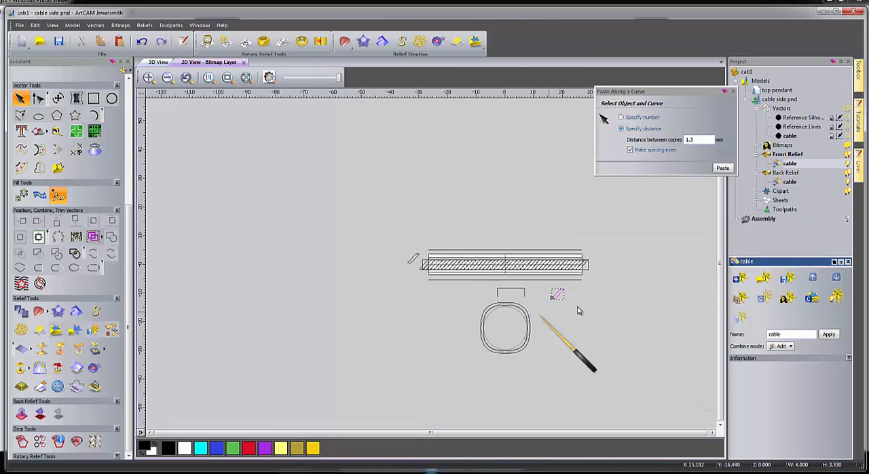
pyautogui.scroll(4, 596, 287)
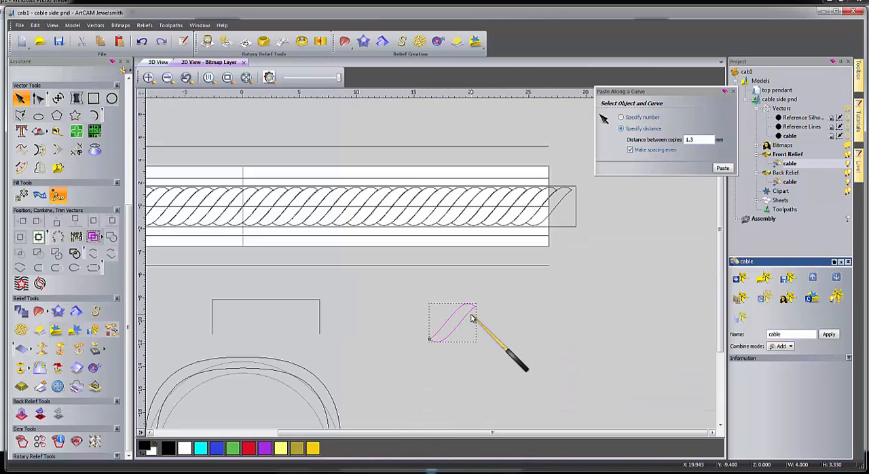
pyautogui.moveTo(471, 318); pyautogui.dragTo(578, 195)
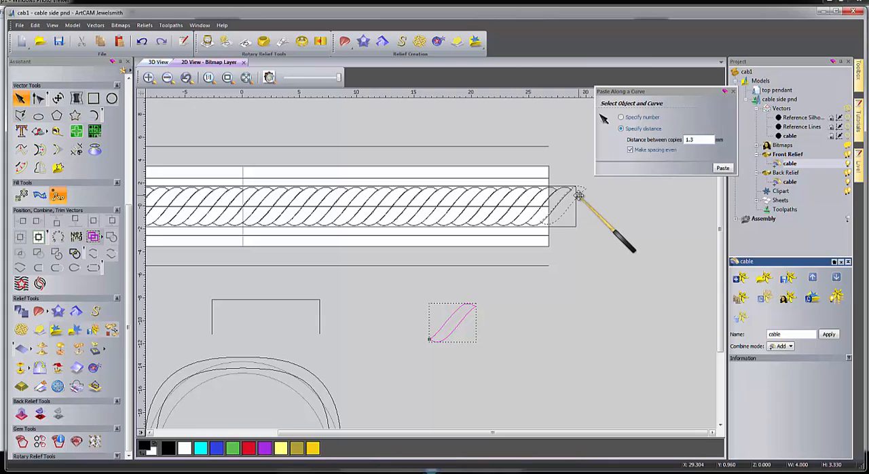
pyautogui.keyDown('shift'); pyautogui.click(530, 208); pyautogui.keyUp('shift')
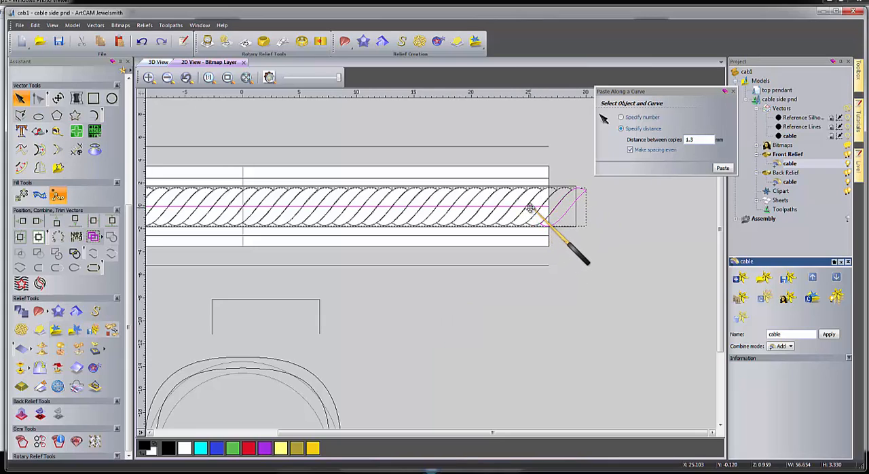
pyautogui.click(566, 248)
# Nudge the added right-end strand sideways in small amounts until its gap matches the spacing of the row.
pyautogui.scroll(5, 557, 237)
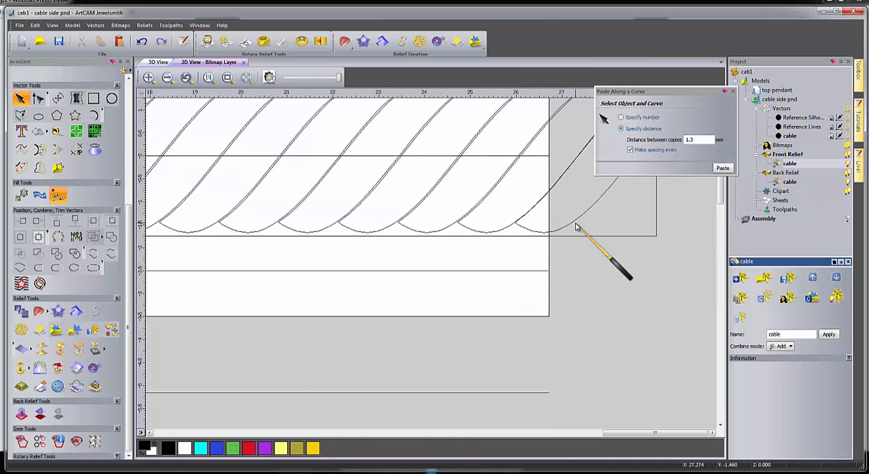
pyautogui.click(575, 225)
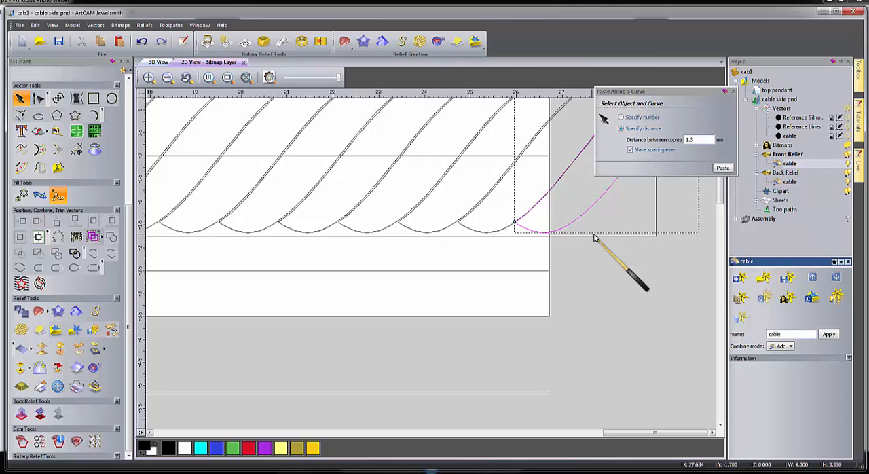
pyautogui.press('Right')
pyautogui.press('Right')
pyautogui.press('Right')
pyautogui.press('Right')
pyautogui.press('Right')
pyautogui.press('Right')
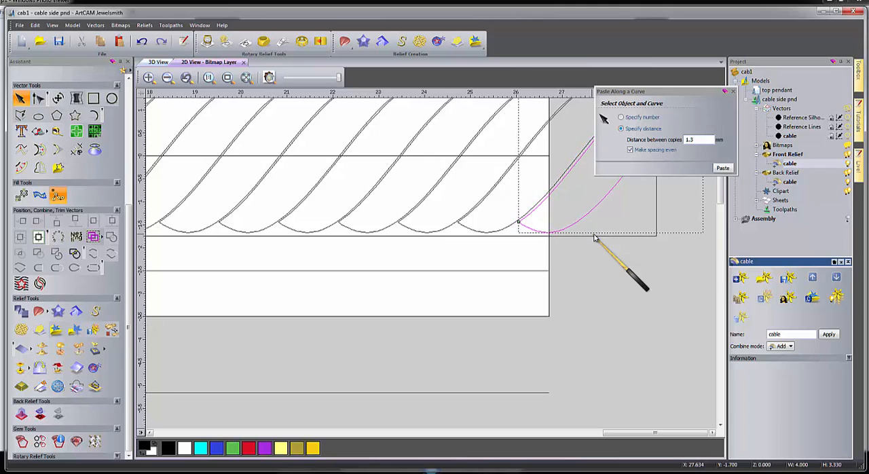
pyautogui.press('Left')
pyautogui.press('Left')
pyautogui.press('Left')
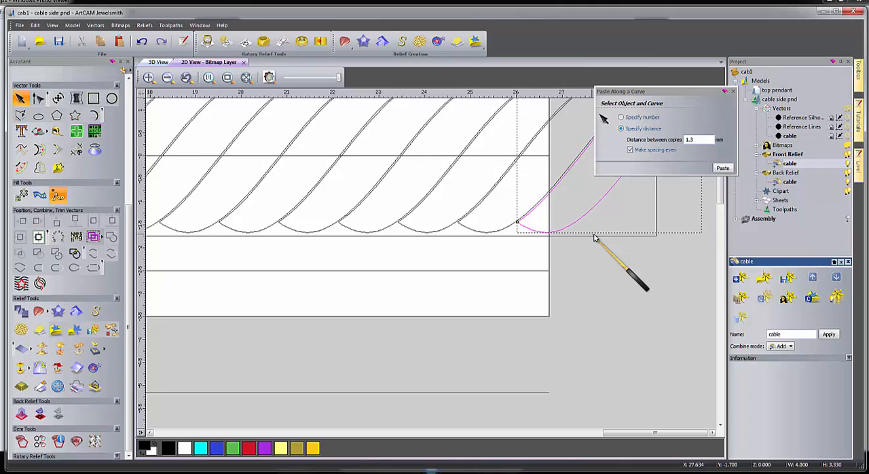
pyautogui.press('Left')
pyautogui.press('Left')
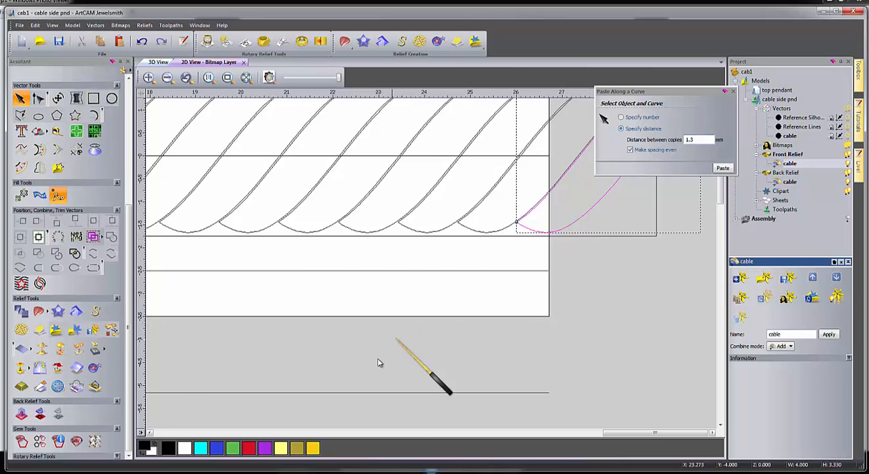
# Group the added strands at both ends with the pasted row of strands into one cable group.
pyautogui.scroll(-1, 378, 360)
pyautogui.scroll(-1, 356, 304)
pyautogui.scroll(-1, 348, 299)
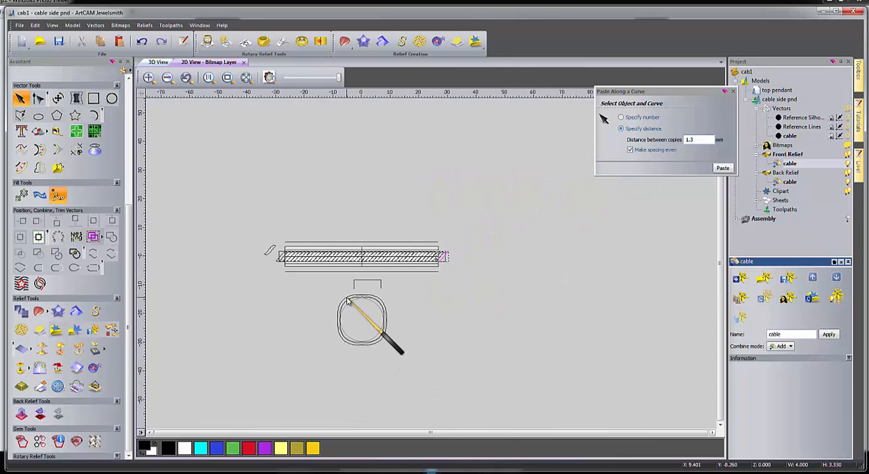
pyautogui.scroll(1, 295, 270)
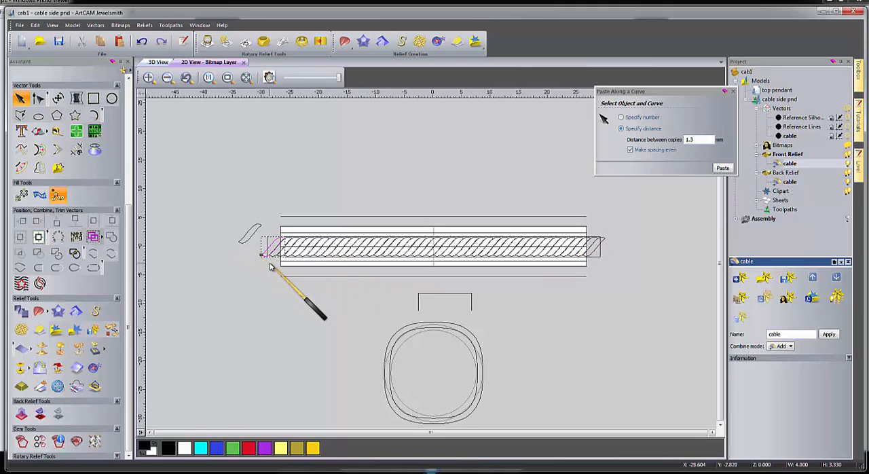
pyautogui.keyDown('shift'); pyautogui.click(321, 242); pyautogui.keyUp('shift')
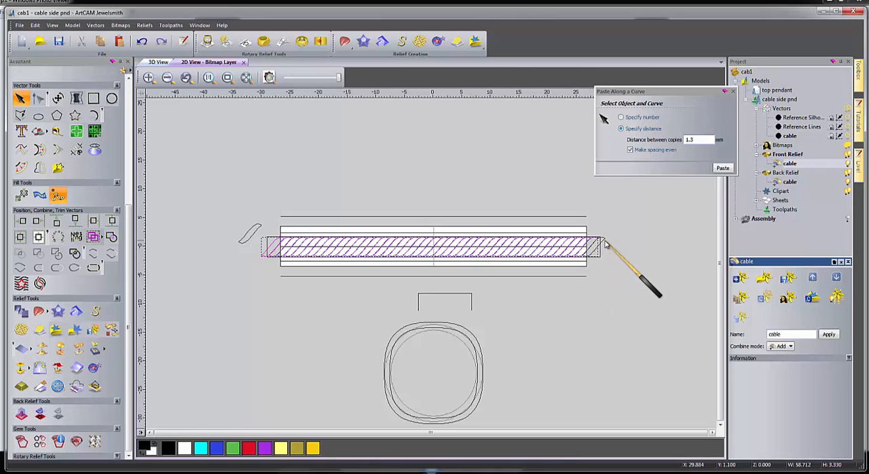
pyautogui.rightClick(503, 244)
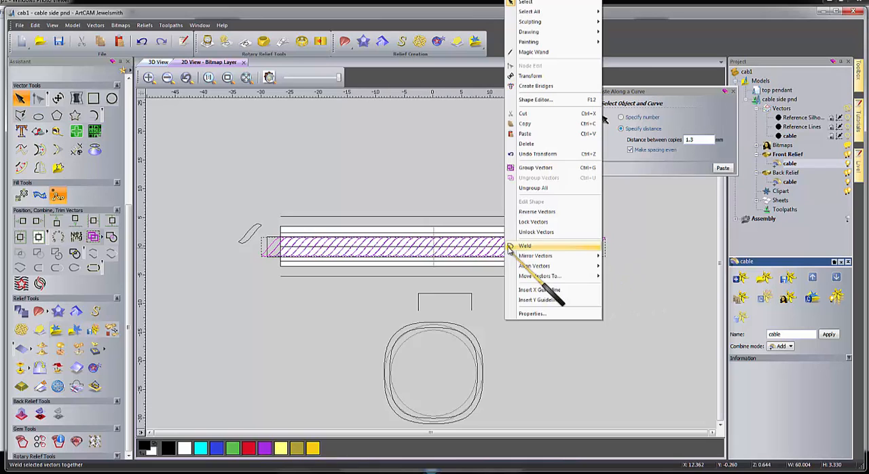
pyautogui.click(530, 169)
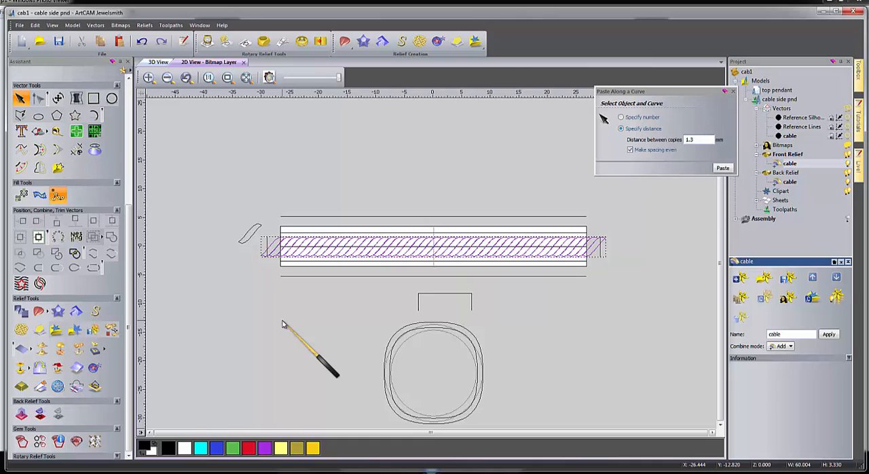
# Add a round Shape Editor profile with a 90° angle and no height limit to the cable group, and show the relief preview.
pyautogui.press('F12')
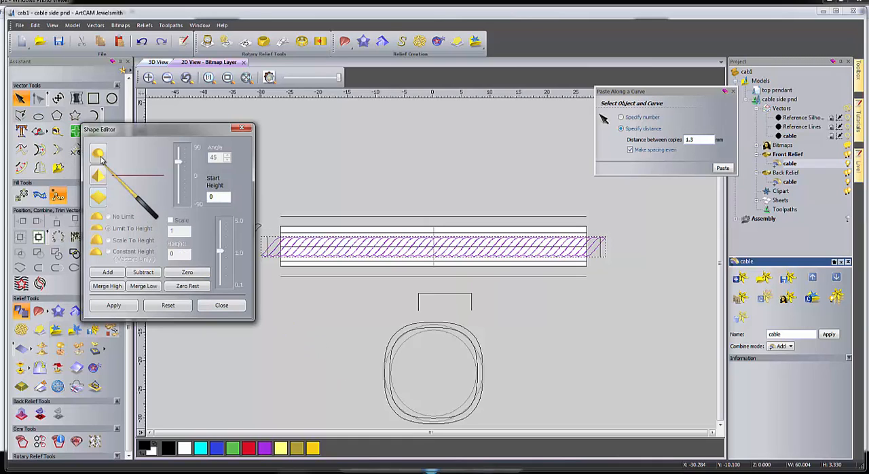
pyautogui.moveTo(178, 161); pyautogui.dragTo(178, 148)
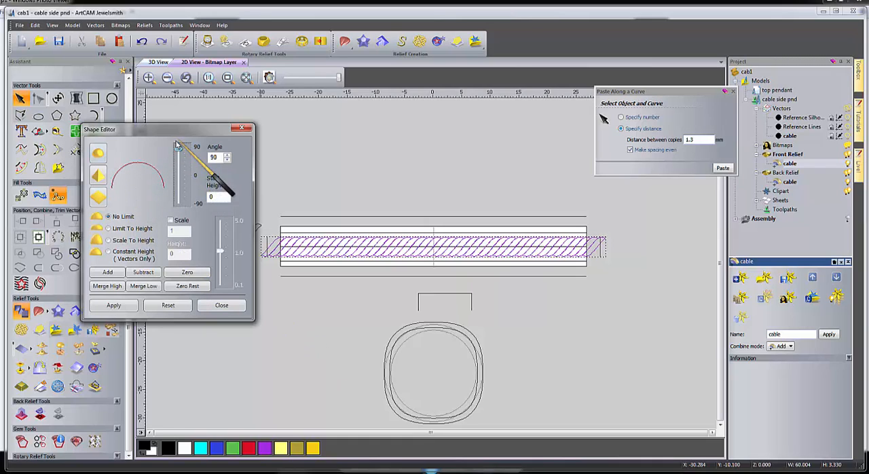
pyautogui.click(108, 272)
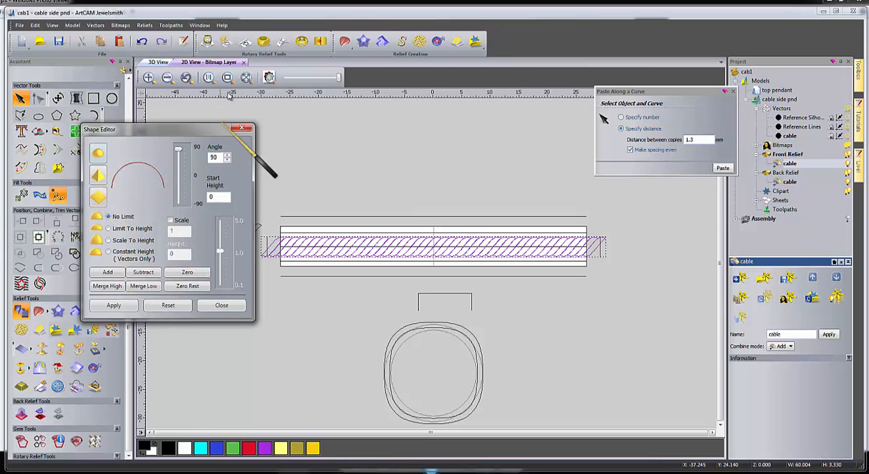
pyautogui.click(269, 77)
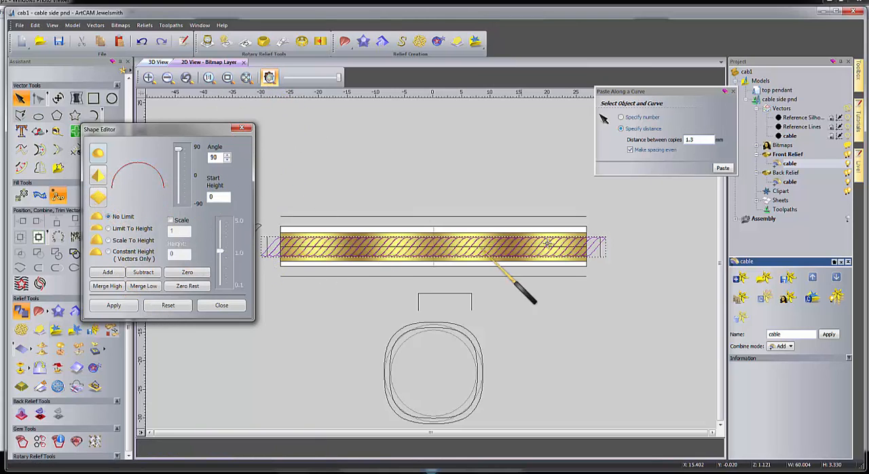
# Add a round Shape Editor profile with a 40° angle, start height 0 and no height limit to the rectangle enclosing the cable strands.
pyautogui.click(160, 61)
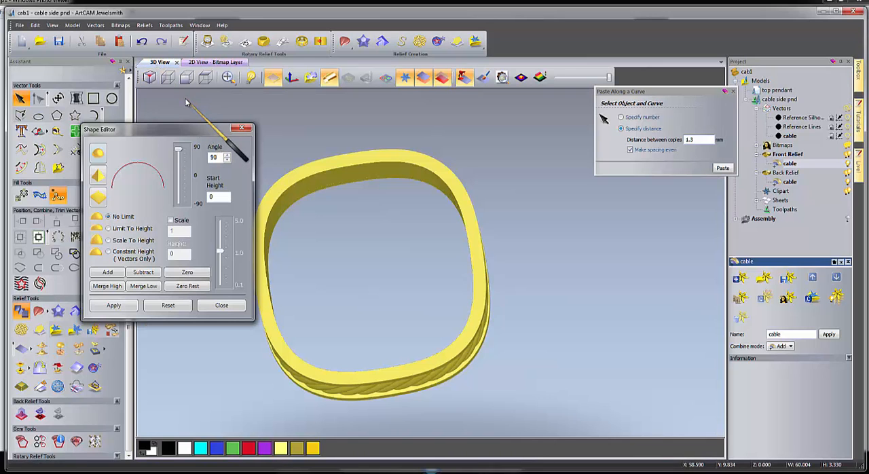
pyautogui.moveTo(398, 301); pyautogui.dragTo(453, 275)
pyautogui.scroll(3, 451, 274)
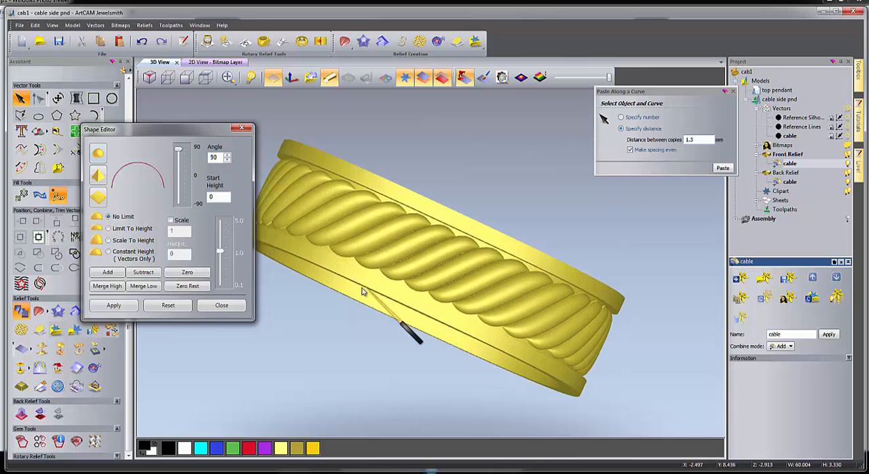
pyautogui.moveTo(362, 290); pyautogui.dragTo(319, 180)
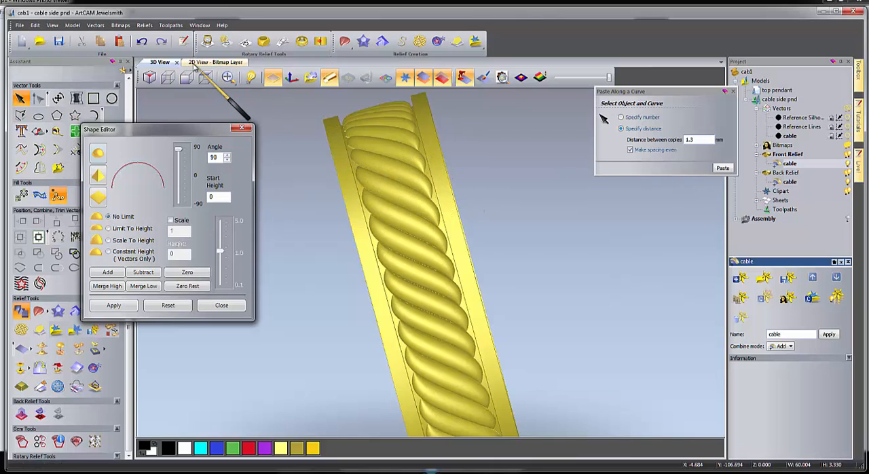
pyautogui.click(203, 62)
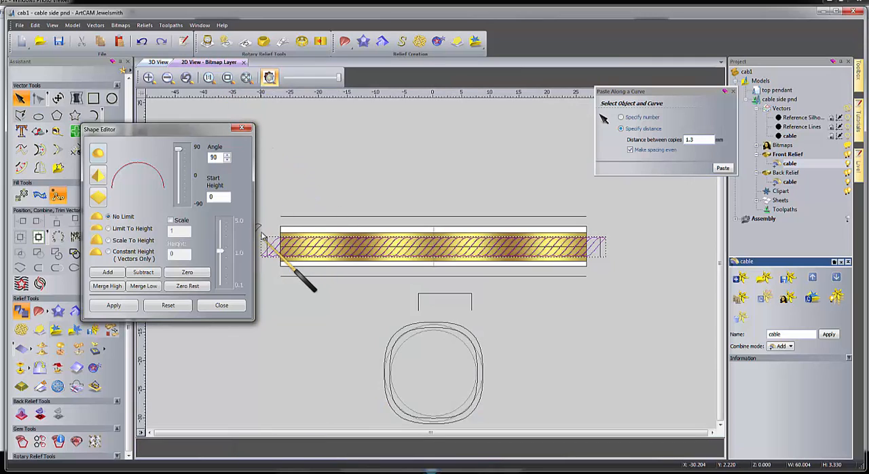
pyautogui.click(268, 230)
pyautogui.click(267, 238)
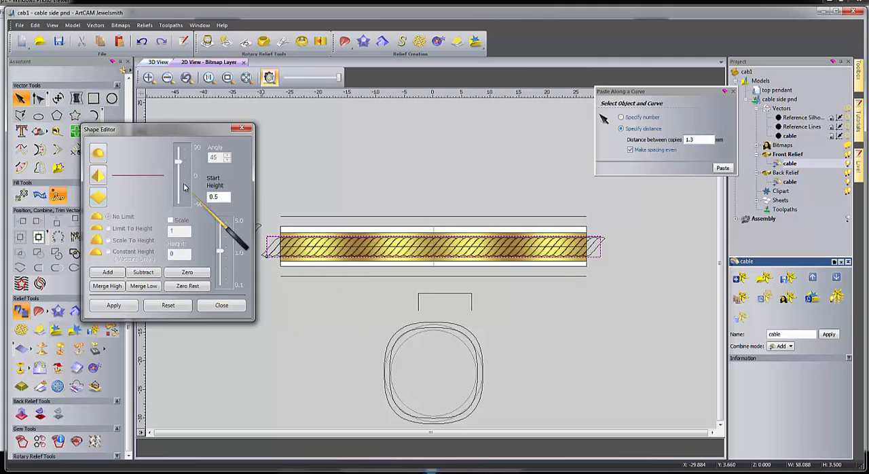
pyautogui.doubleClick(228, 196)
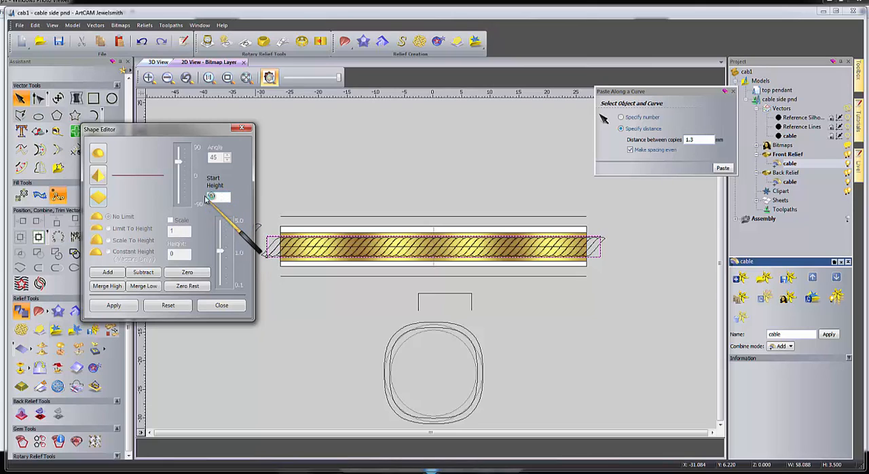
pyautogui.click(99, 156)
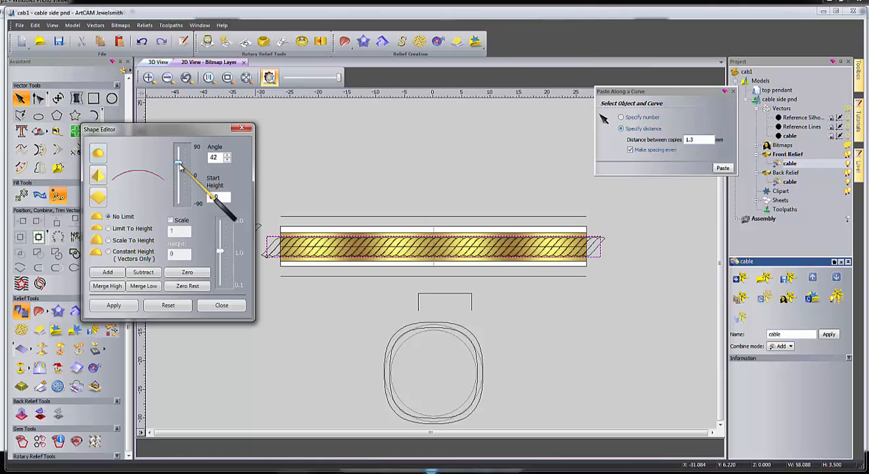
pyautogui.moveTo(219, 157); pyautogui.dragTo(191, 162)
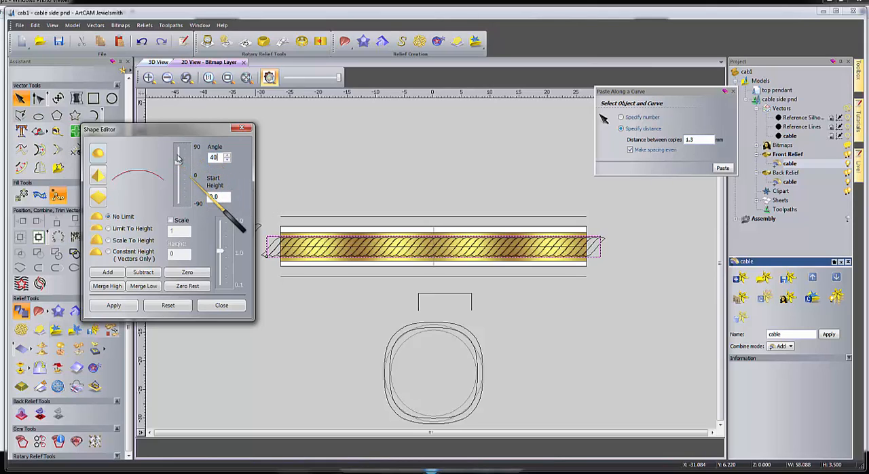
pyautogui.click(156, 62)
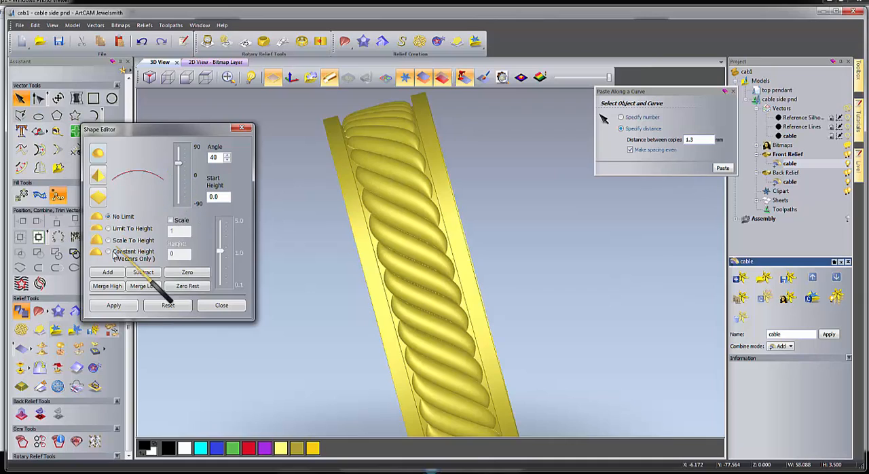
pyautogui.click(108, 273)
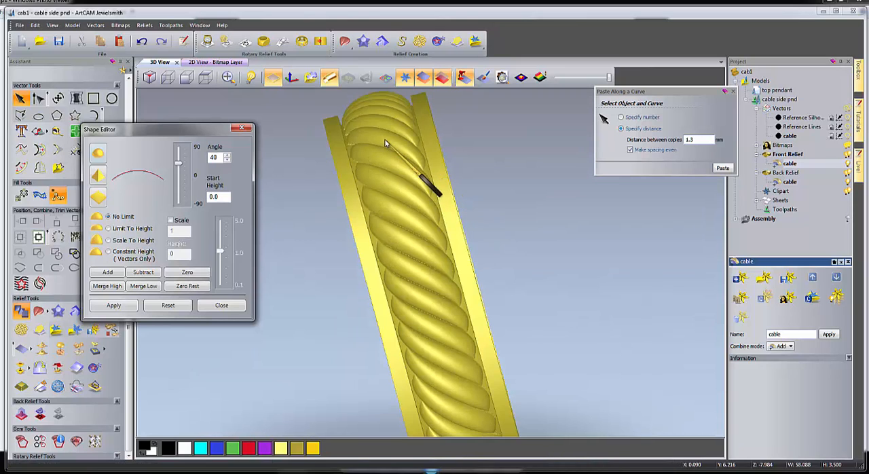
# Show the Assembly with the top pendant together with the cable band in 3D.
pyautogui.click(297, 163)
pyautogui.scroll(-3, 299, 163)
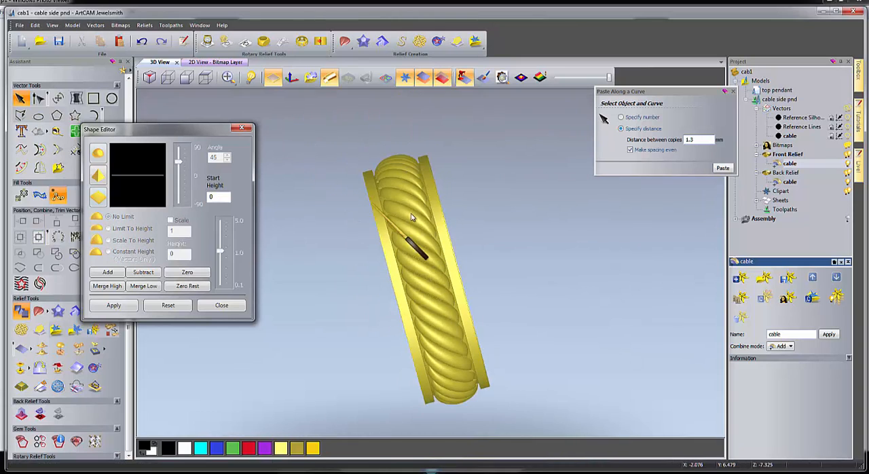
pyautogui.moveTo(411, 217); pyautogui.dragTo(431, 264)
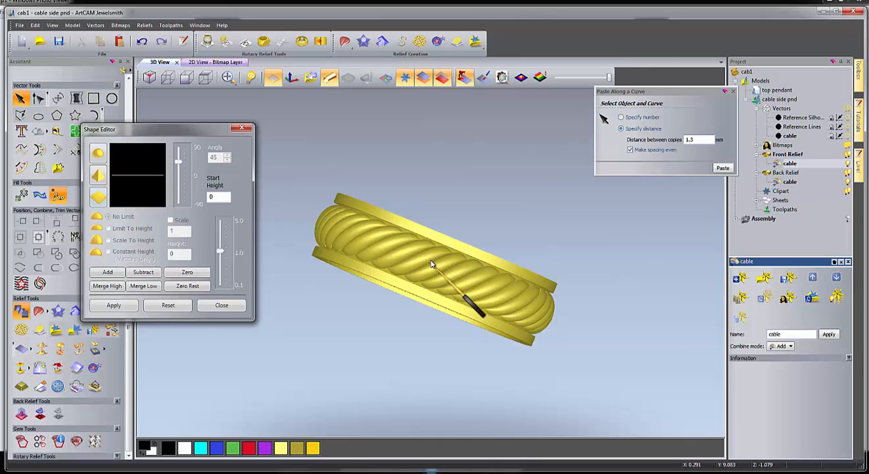
pyautogui.moveTo(431, 264); pyautogui.dragTo(319, 275)
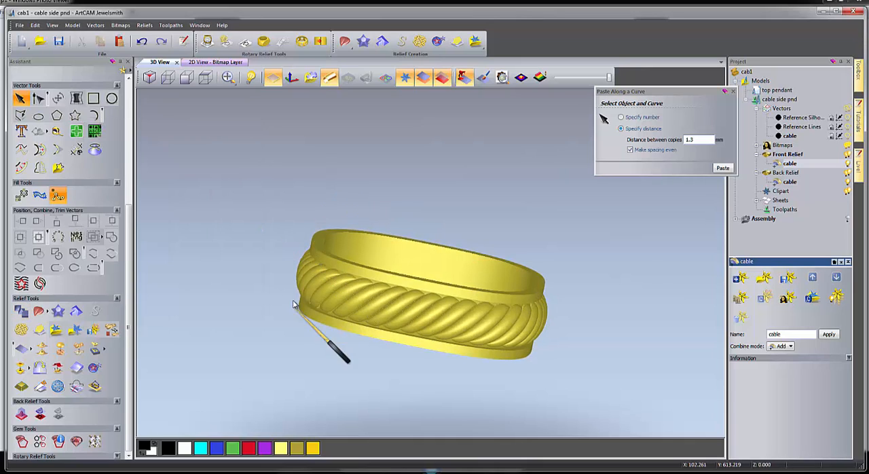
pyautogui.moveTo(293, 304); pyautogui.dragTo(606, 196)
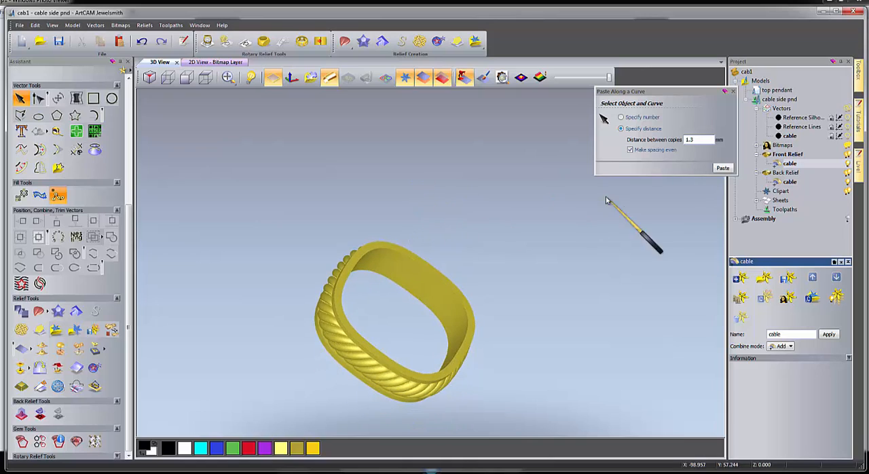
pyautogui.click(736, 220)
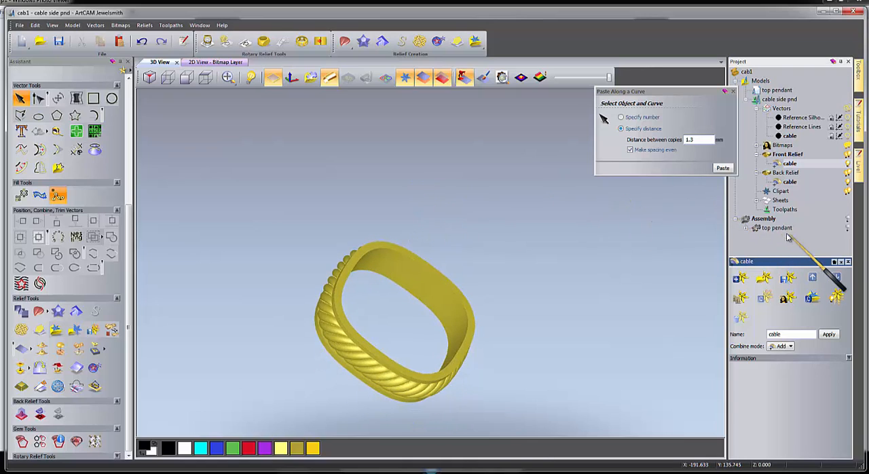
pyautogui.click(847, 220)
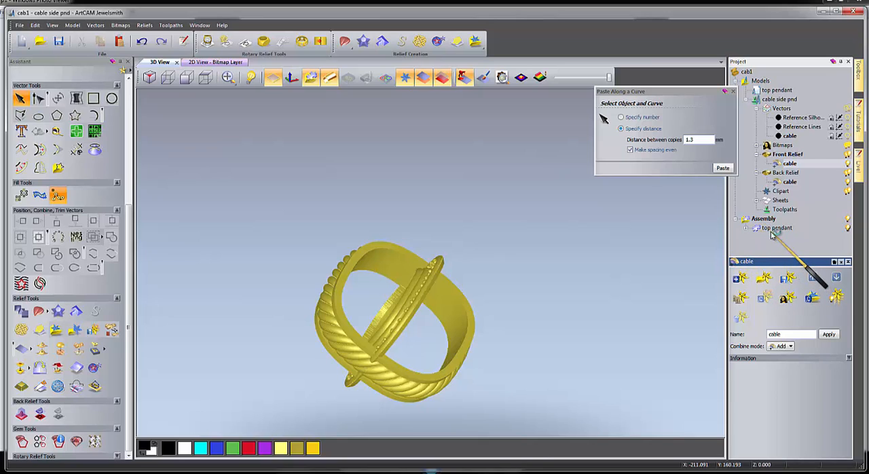
# Examine from several angles how the cable band and the top pendant fit together.
pyautogui.scroll(3, 403, 321)
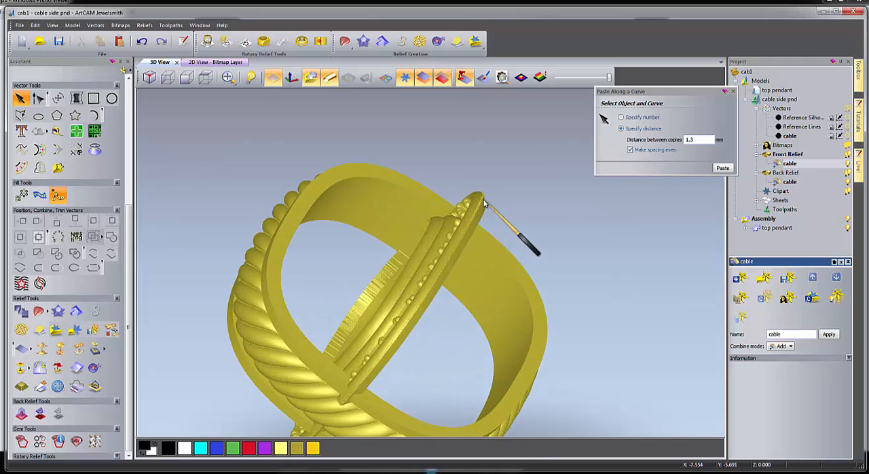
pyautogui.moveTo(405, 248); pyautogui.dragTo(611, 286)
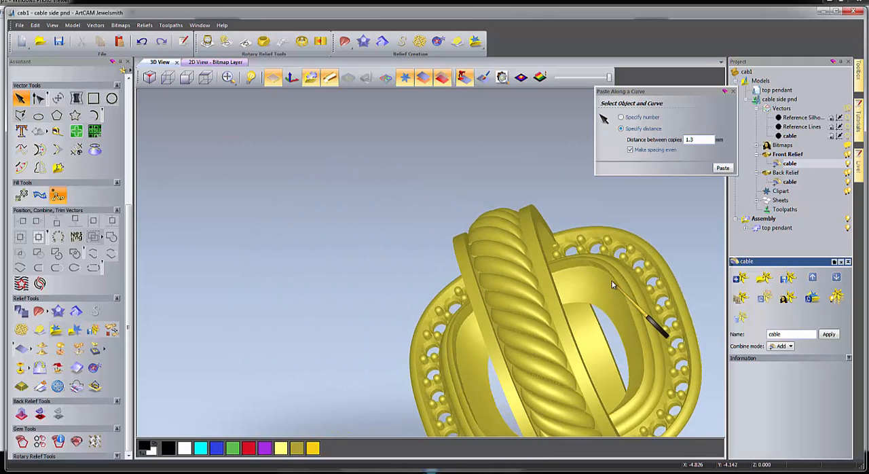
pyautogui.moveTo(570, 257); pyautogui.dragTo(438, 397)
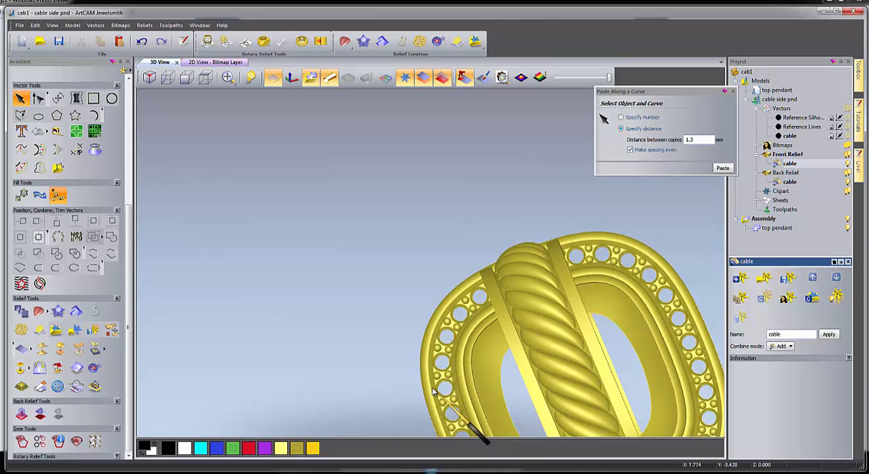
pyautogui.moveTo(538, 333); pyautogui.dragTo(279, 305)
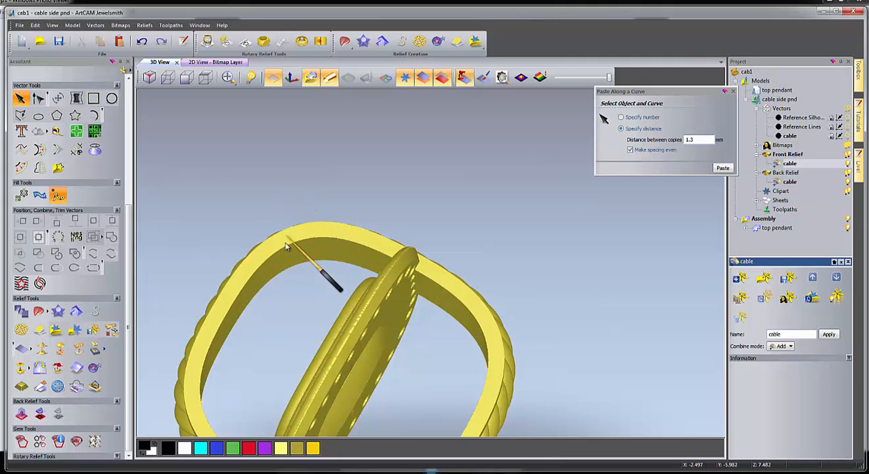
pyautogui.moveTo(283, 247); pyautogui.dragTo(255, 270)
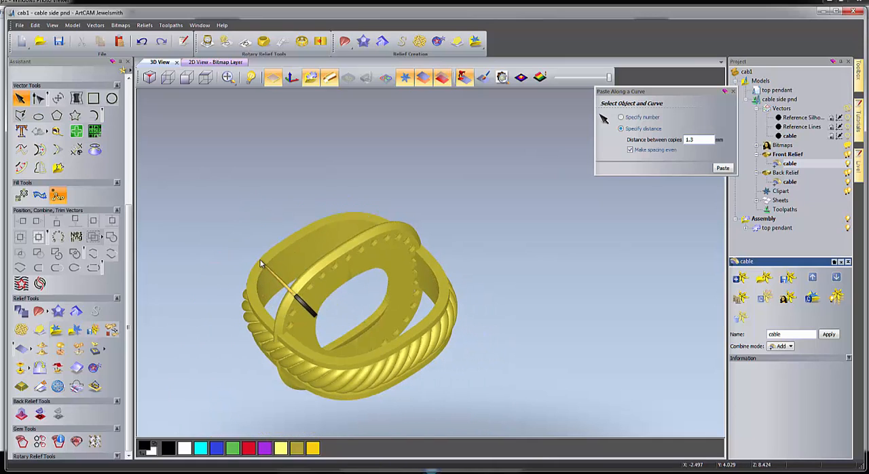
pyautogui.moveTo(374, 250); pyautogui.dragTo(564, 343)
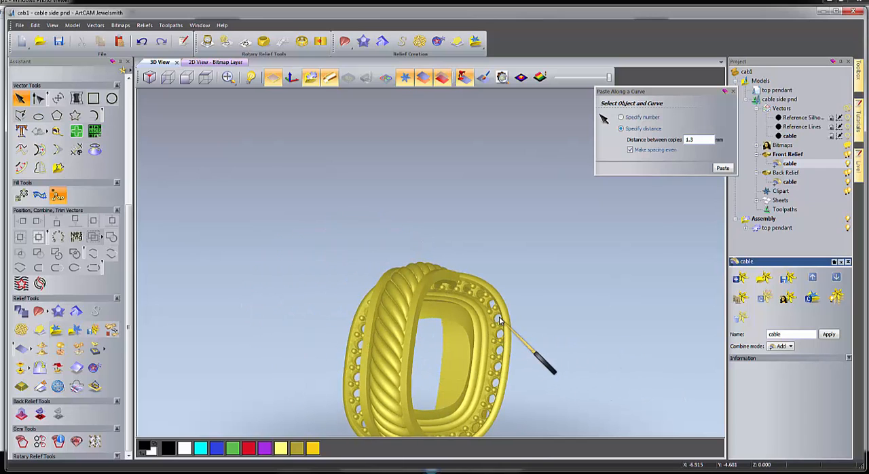
pyautogui.moveTo(497, 322); pyautogui.dragTo(377, 291)
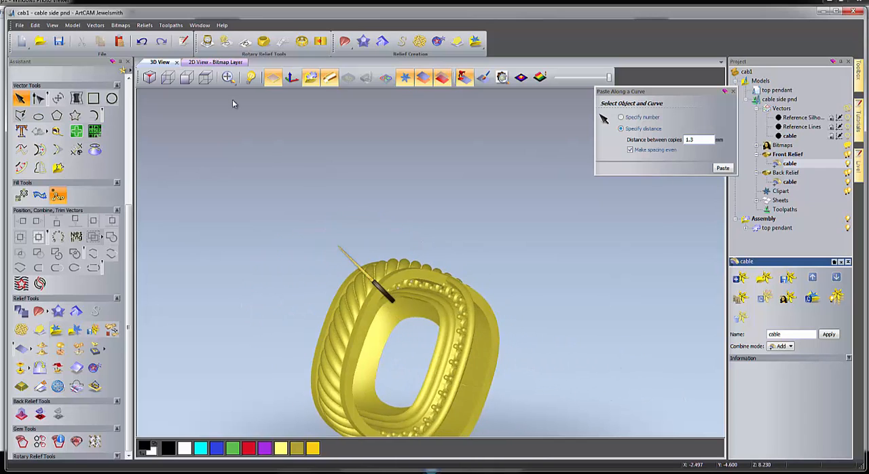
# Activate the Back Relief's cable layer and draw a rectangle about 58.5 by 1.5 mm lengthwise across the upper part of the band.
pyautogui.click(216, 62)
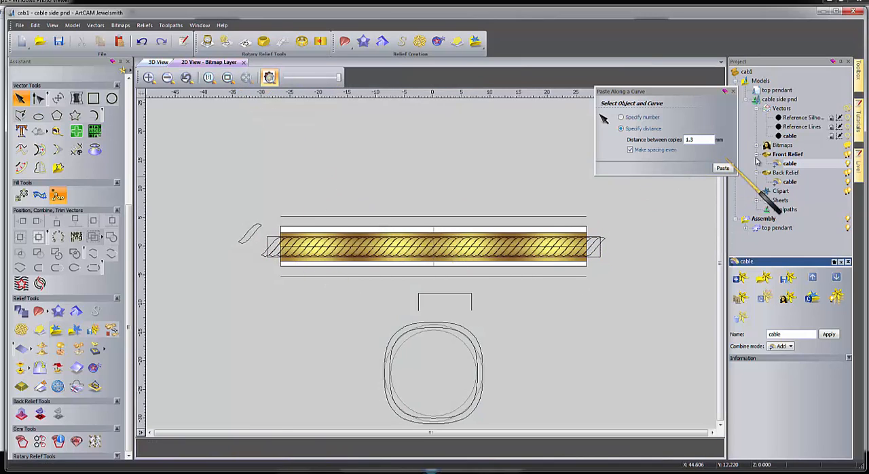
pyautogui.click(786, 174)
pyautogui.click(789, 182)
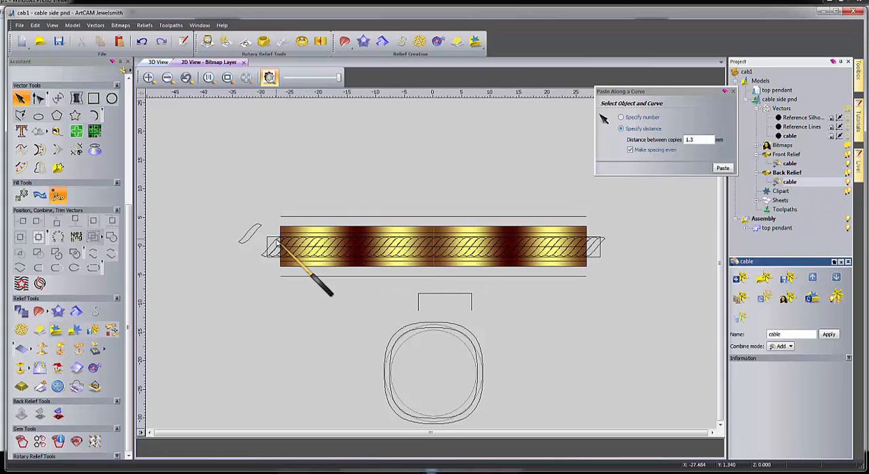
pyautogui.scroll(1, 362, 233)
pyautogui.scroll(-1, 363, 235)
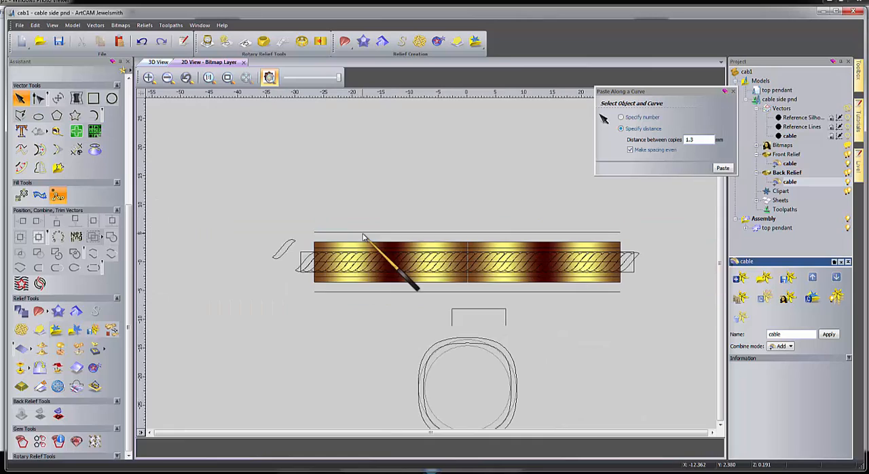
pyautogui.click(94, 98)
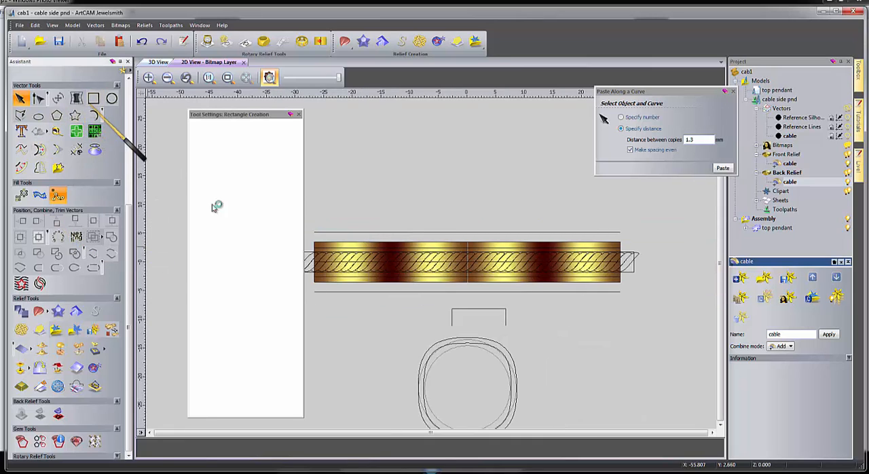
pyautogui.moveTo(307, 248); pyautogui.dragTo(643, 257)
pyautogui.scroll(1, 581, 260)
pyautogui.scroll(-1, 432, 266)
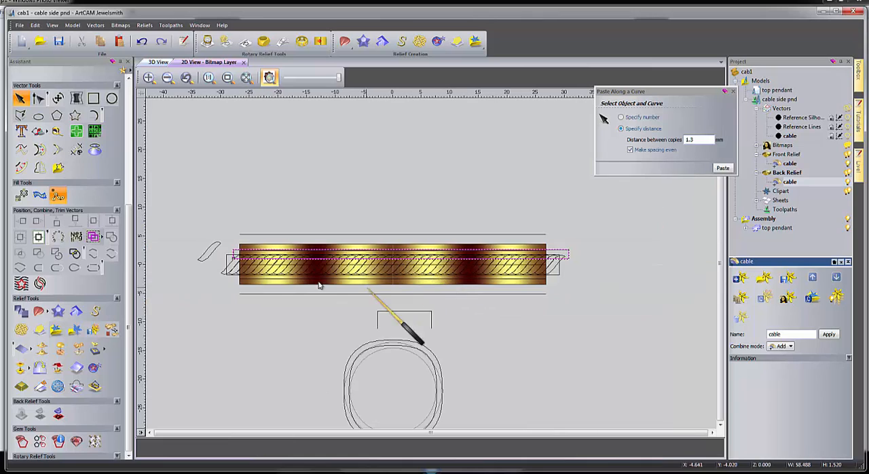
# Nudge the narrow rectangle upward in small amounts until its lower edge meets the upper edge of the cable's enclosing rectangle.
pyautogui.scroll(1, 227, 269)
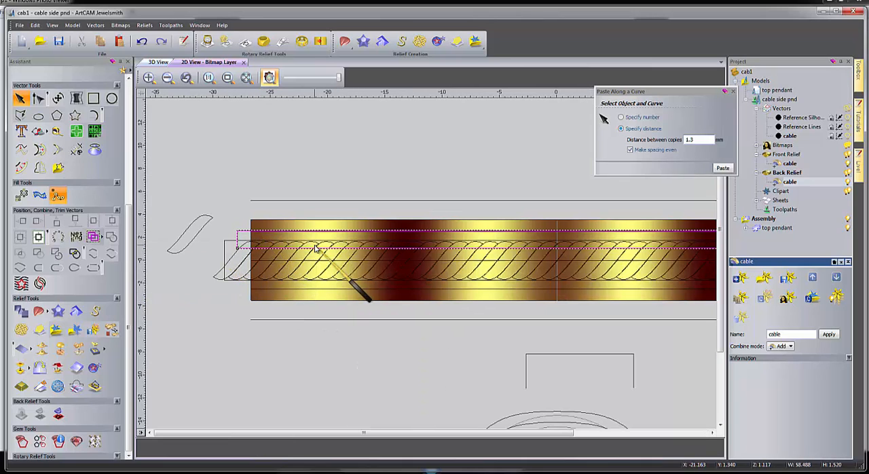
pyautogui.press('Up')
pyautogui.press('Up')
pyautogui.press('Up')
pyautogui.press('Up')
pyautogui.press('Up')
pyautogui.press('Up')
pyautogui.press('Up')
pyautogui.press('Up')
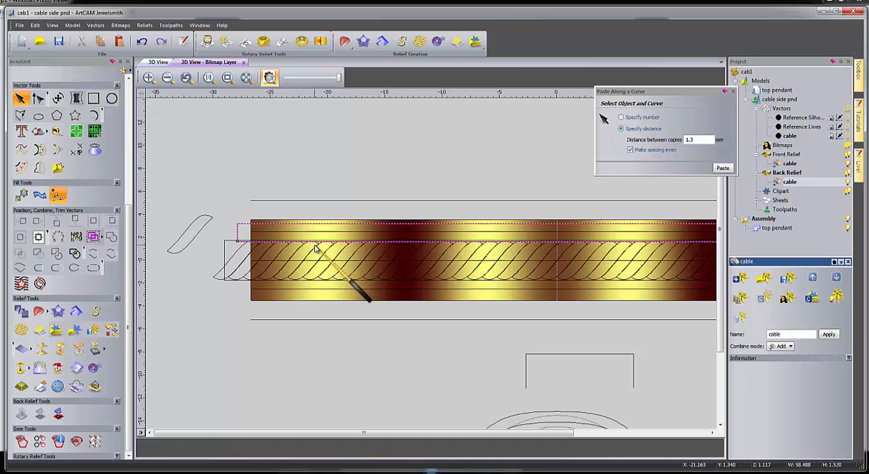
pyautogui.press('Up')
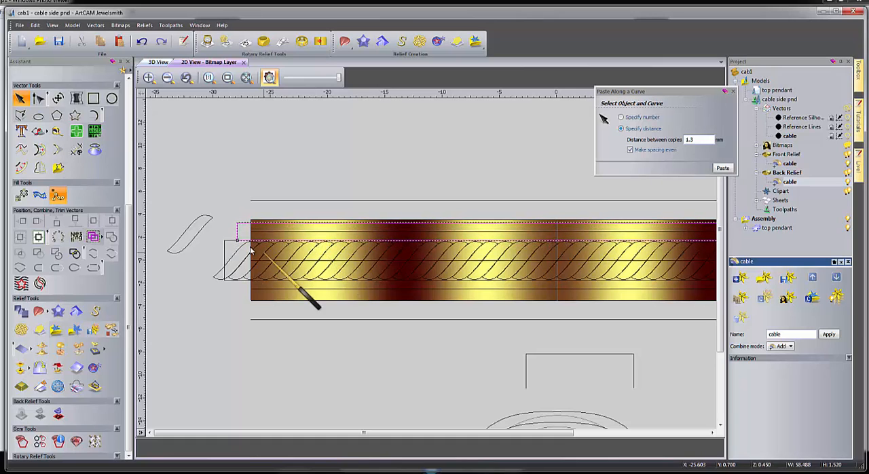
pyautogui.scroll(2, 260, 235)
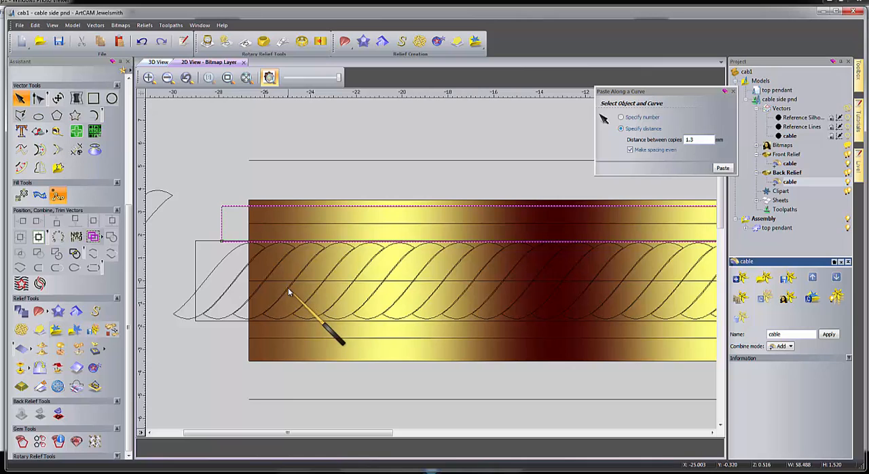
# Add a 40° angled, no-limit shape from the narrow upper rectangle to the Back Relief's cable layer.
pyautogui.scroll(-2, 331, 265)
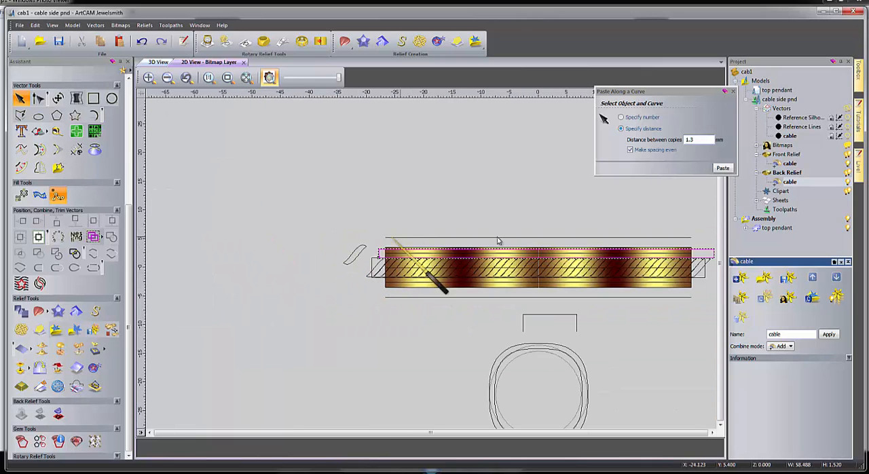
pyautogui.scroll(1, 396, 257)
pyautogui.doubleClick(393, 270)
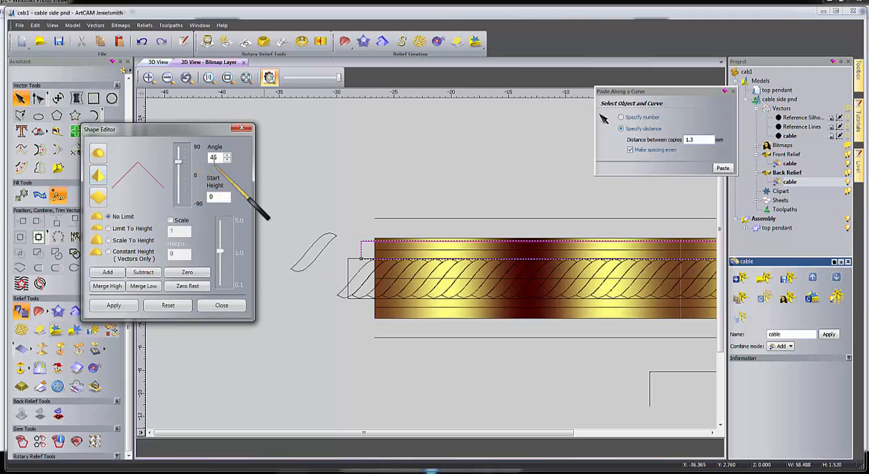
pyautogui.doubleClick(213, 158)
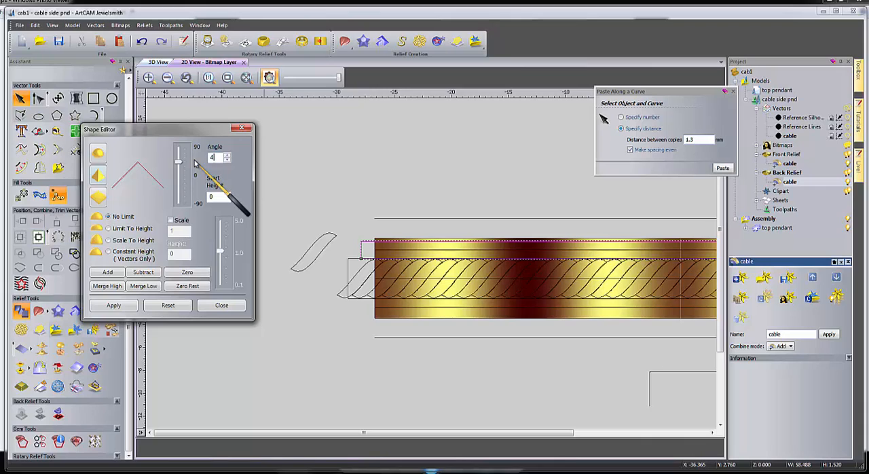
pyautogui.click(110, 273)
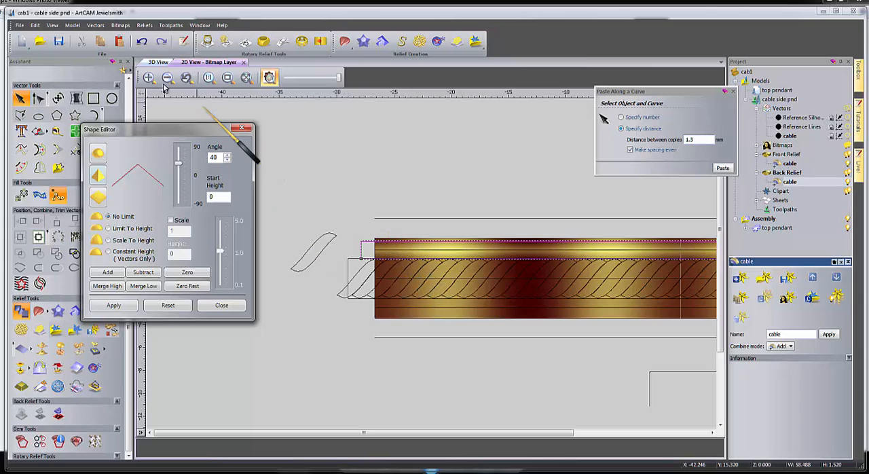
# Hide the assembly to inspect the band's angled inner edge in 3D, and save the model.
pyautogui.click(159, 62)
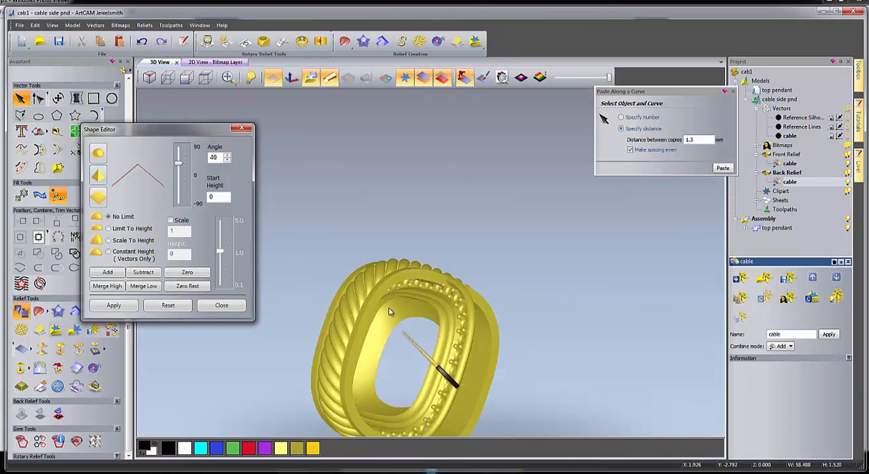
pyautogui.moveTo(389, 312); pyautogui.dragTo(326, 204)
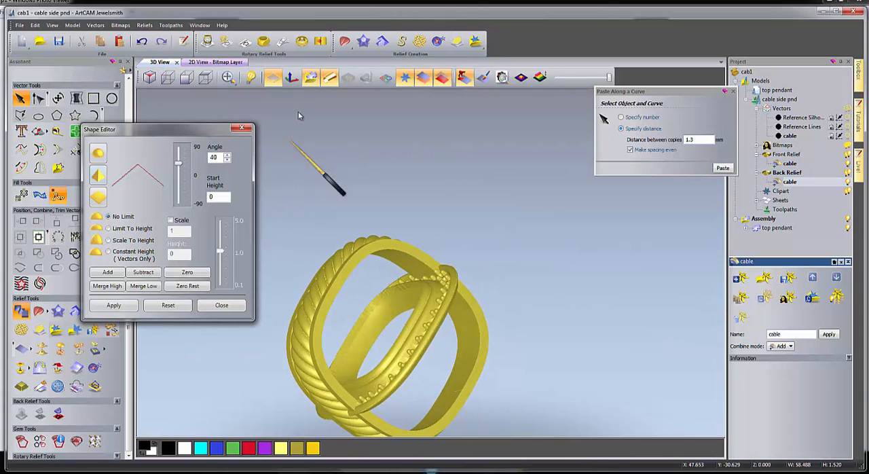
pyautogui.click(310, 78)
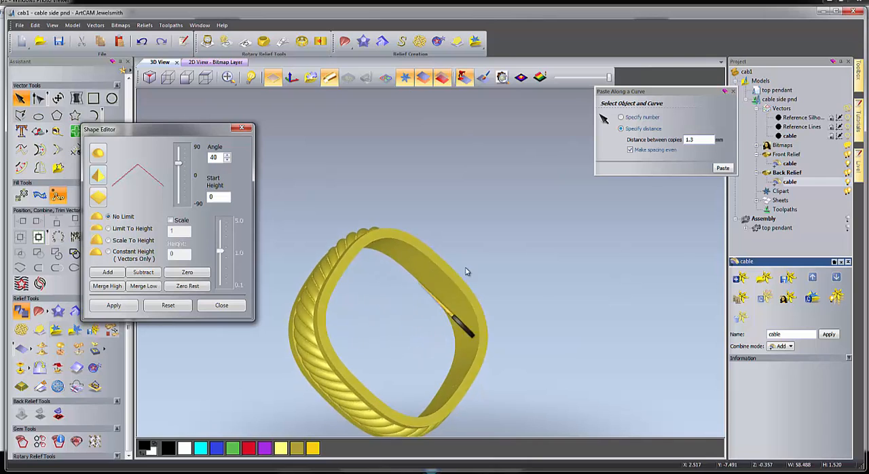
pyautogui.moveTo(466, 268); pyautogui.dragTo(450, 288)
pyautogui.scroll(3, 446, 284)
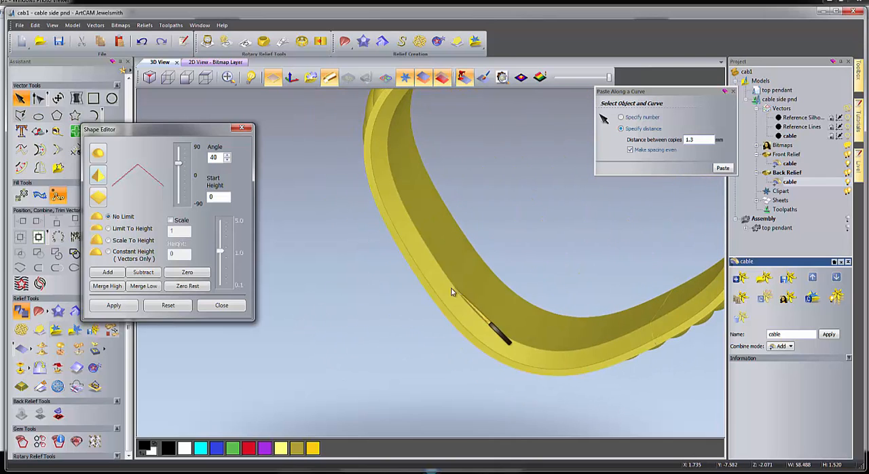
pyautogui.click(237, 304)
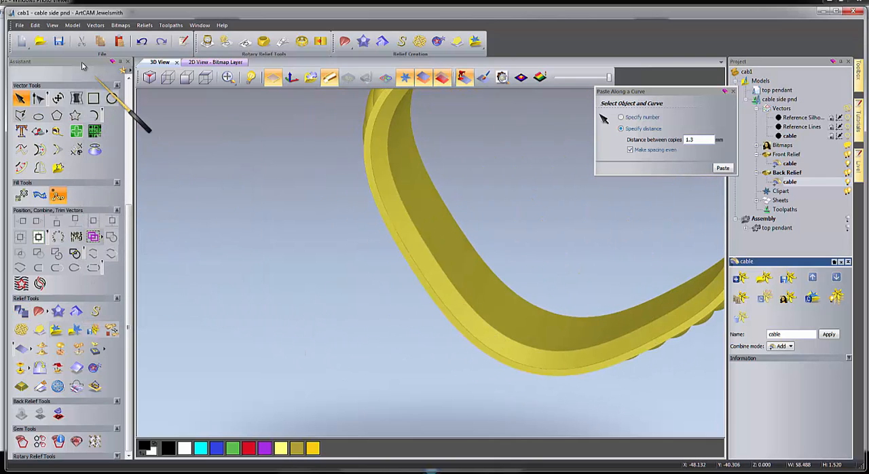
pyautogui.click(59, 42)
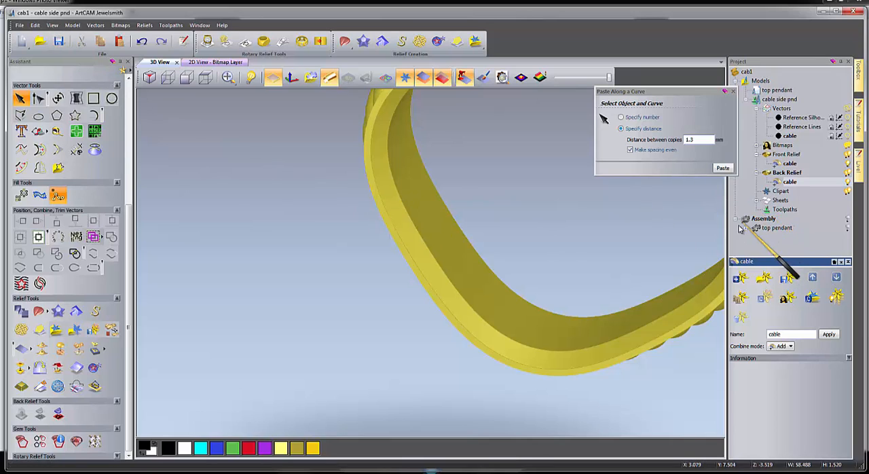
# Create a triangle mesh of the band at 0.001 mm tolerance, closed with the back relief, and add it to the project as "cable".
pyautogui.moveTo(741, 228); pyautogui.dragTo(764, 230)
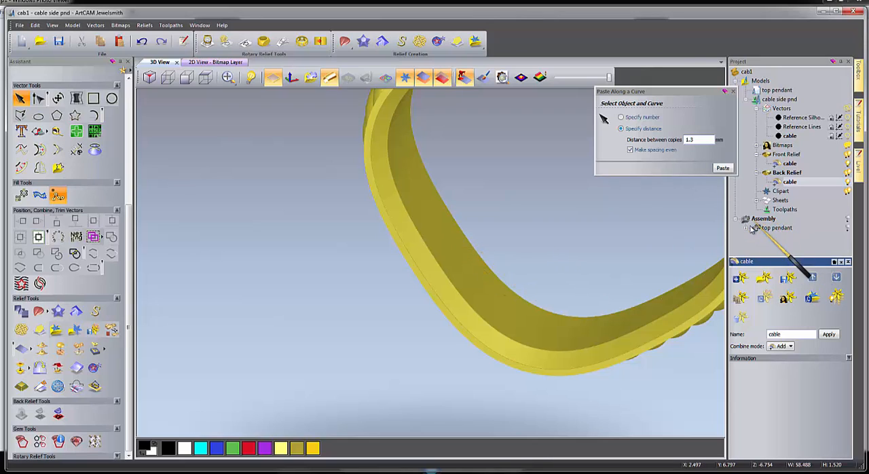
pyautogui.click(57, 387)
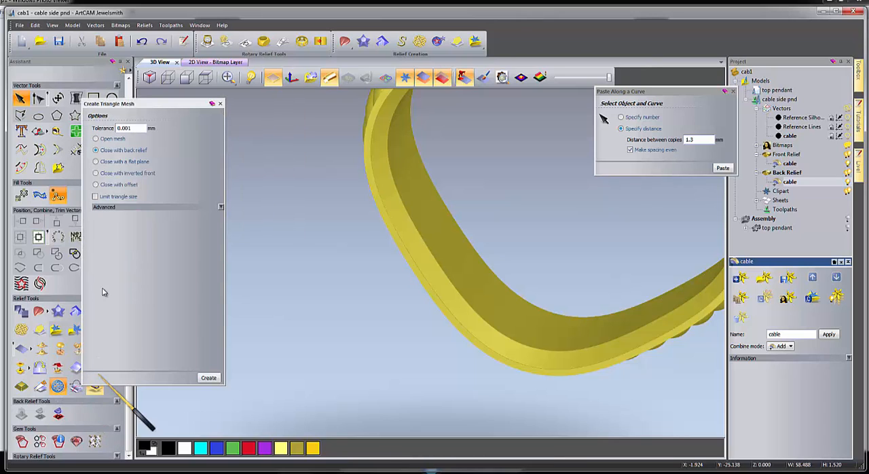
pyautogui.moveTo(146, 106); pyautogui.dragTo(277, 110)
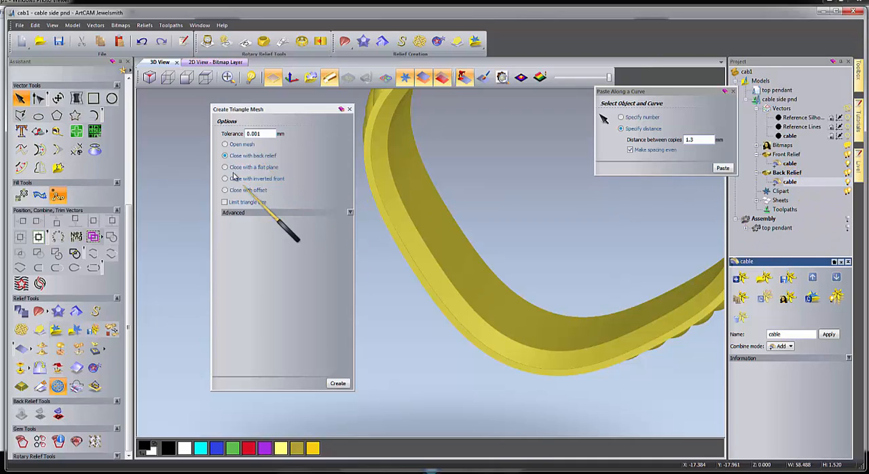
pyautogui.click(338, 385)
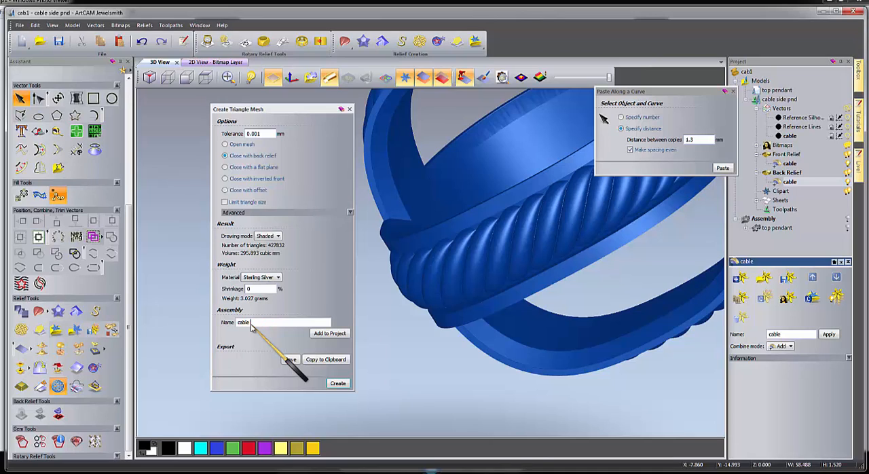
pyautogui.click(328, 334)
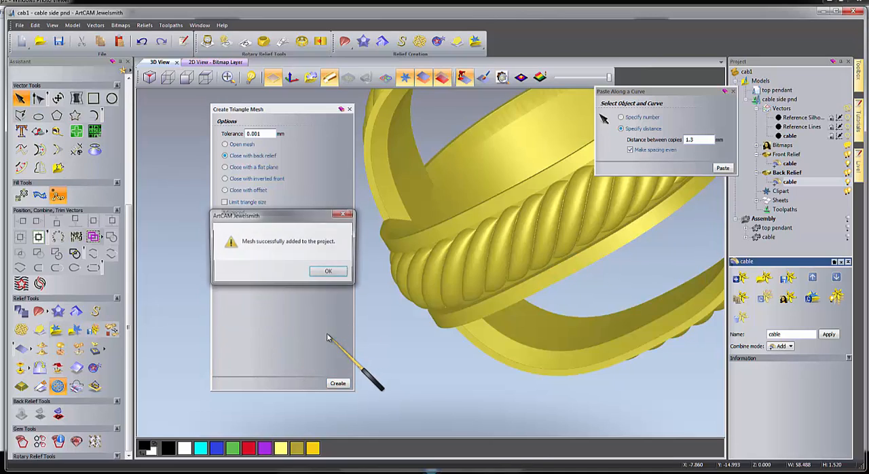
pyautogui.click(333, 273)
pyautogui.click(349, 109)
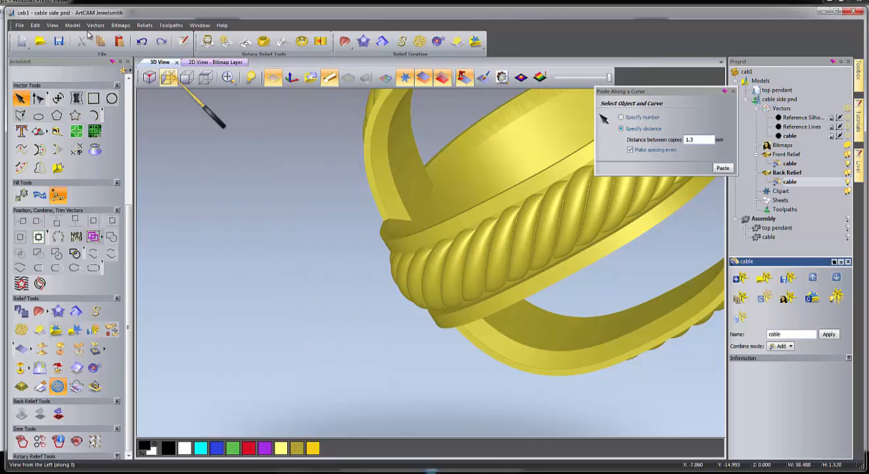
# Save the cable side pnd model and close it, keeping the project open.
pyautogui.click(59, 41)
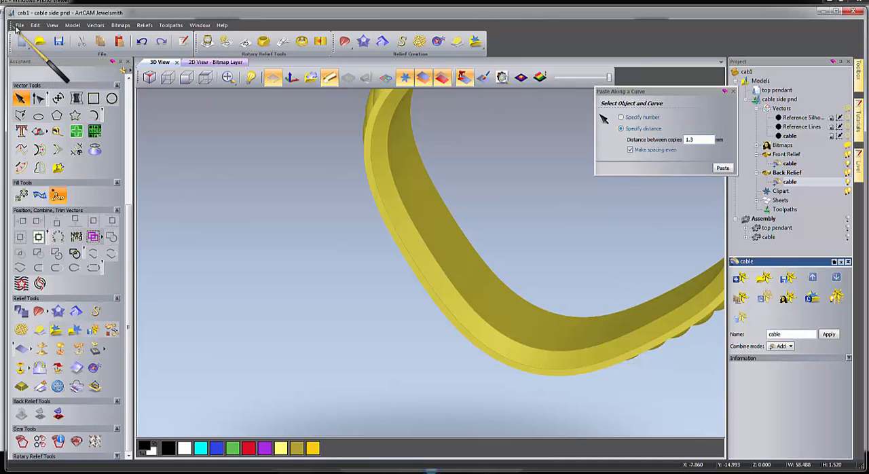
pyautogui.click(19, 26)
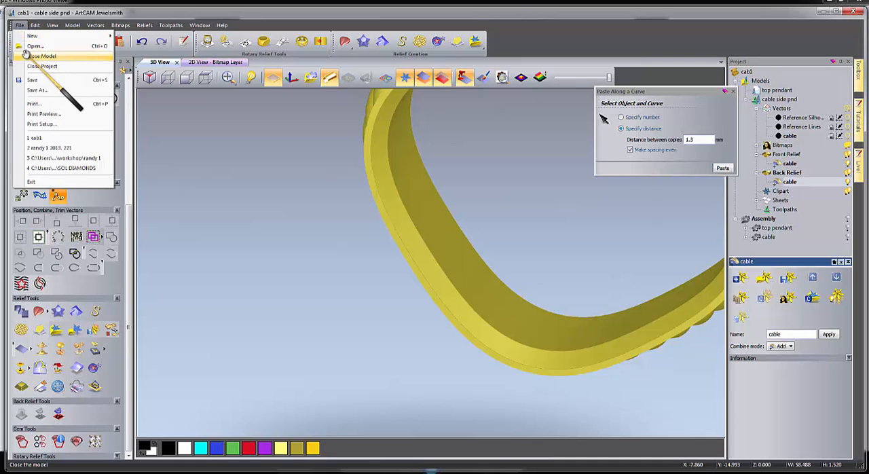
pyautogui.click(26, 55)
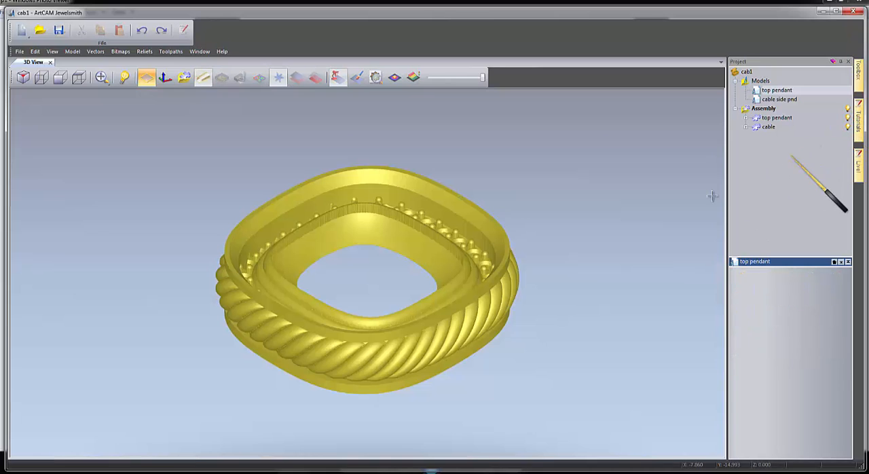
# Raise the top pendant inside the cable band with three upward nudges of 0.5, relative to the World Centre.
pyautogui.moveTo(460, 308); pyautogui.dragTo(307, 273)
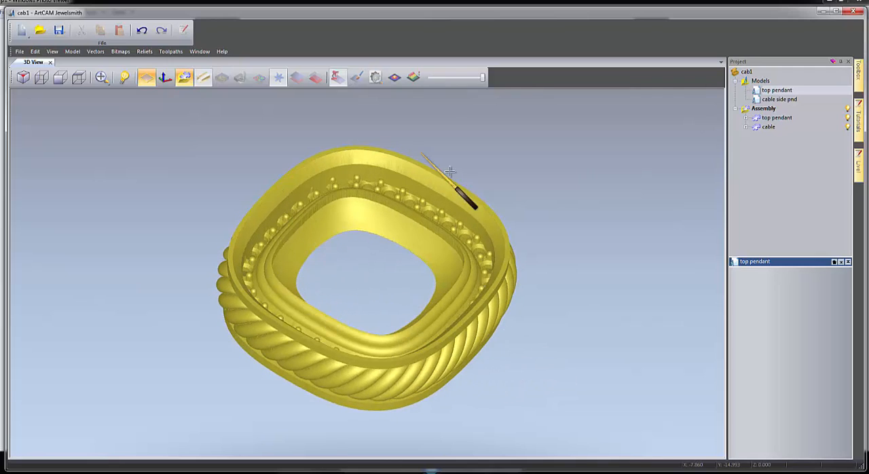
pyautogui.click(775, 118)
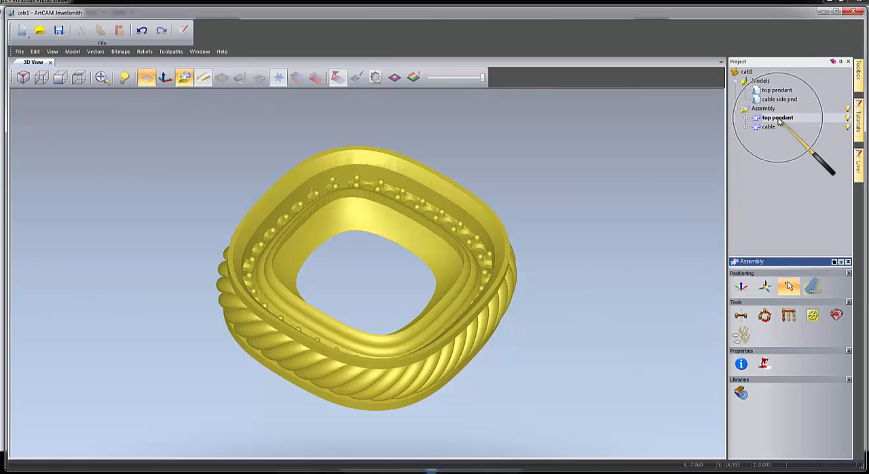
pyautogui.click(742, 288)
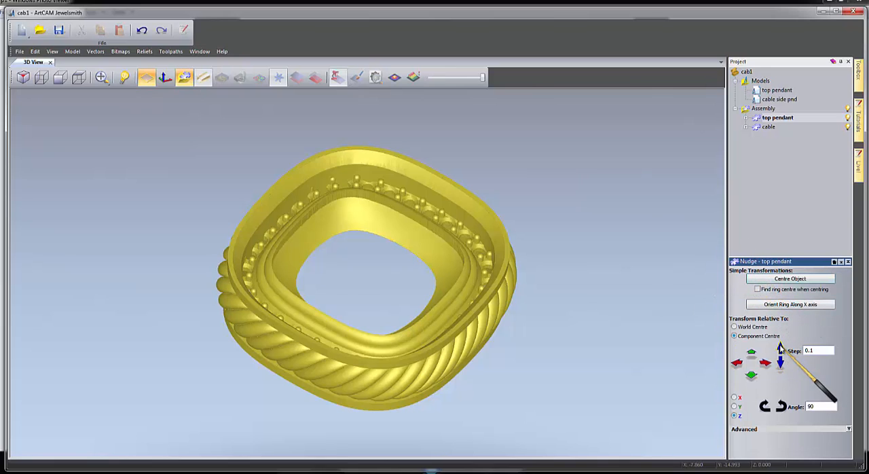
pyautogui.click(734, 327)
pyautogui.press('ctrl')
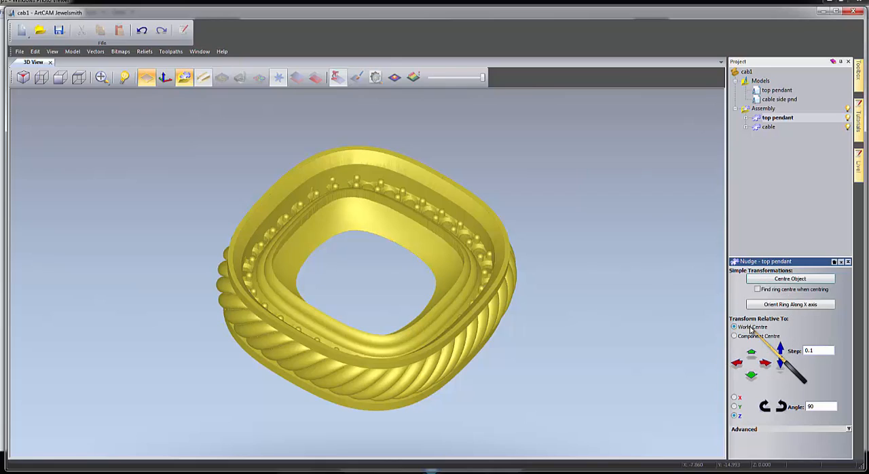
pyautogui.moveTo(820, 350); pyautogui.dragTo(792, 353)
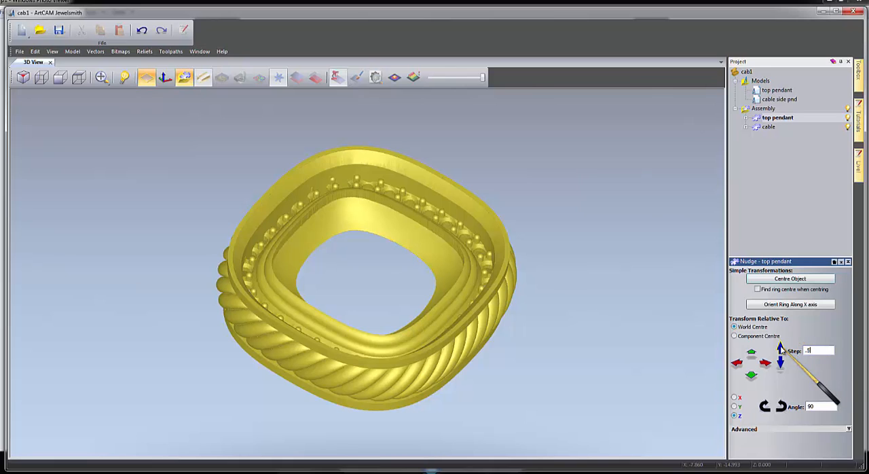
pyautogui.click(781, 349)
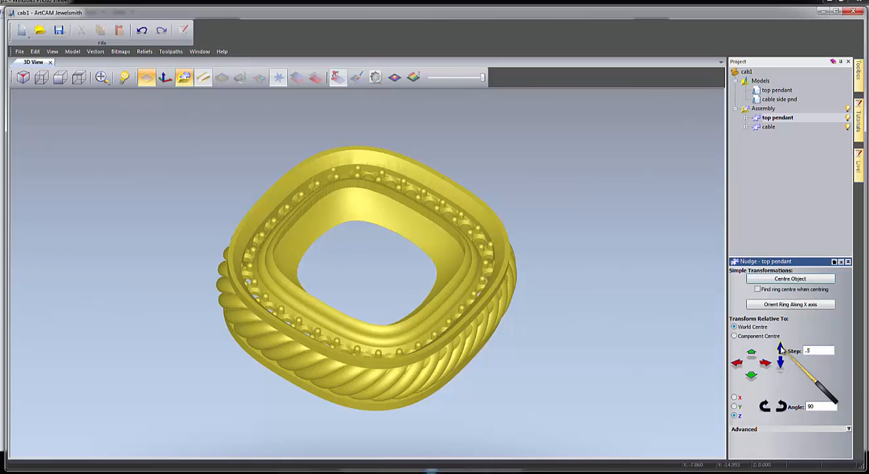
pyautogui.click(781, 350)
pyautogui.click(781, 349)
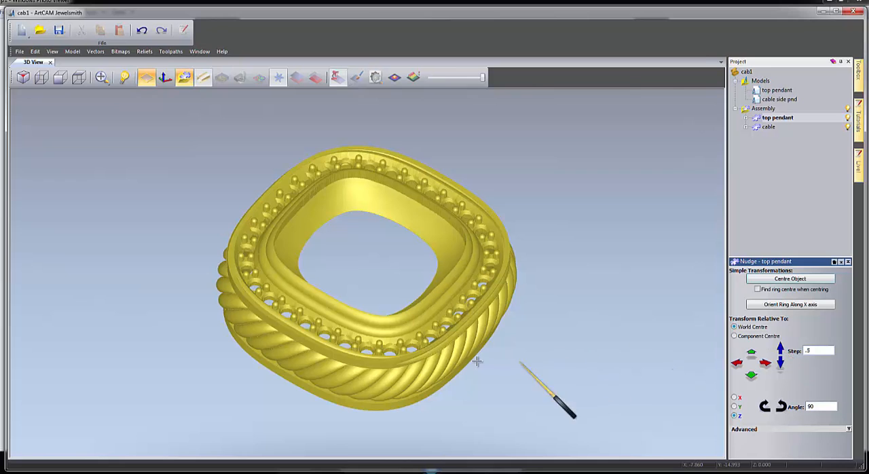
pyautogui.moveTo(481, 353); pyautogui.dragTo(398, 272)
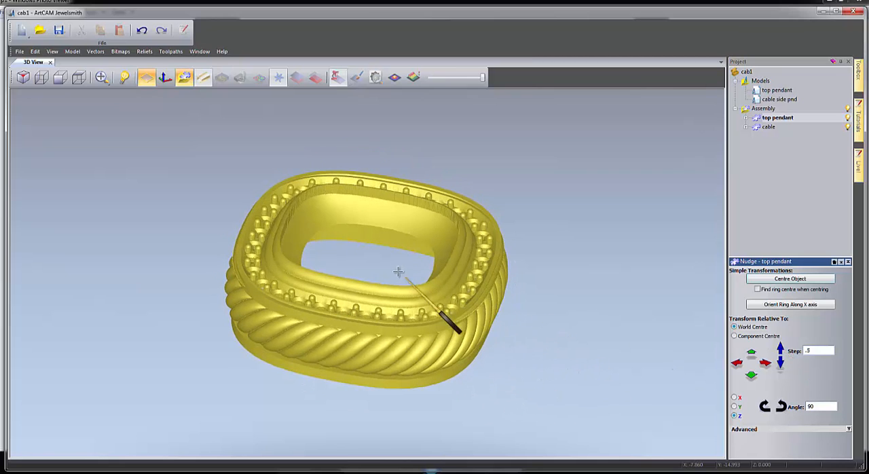
pyautogui.moveTo(310, 249); pyautogui.dragTo(383, 200)
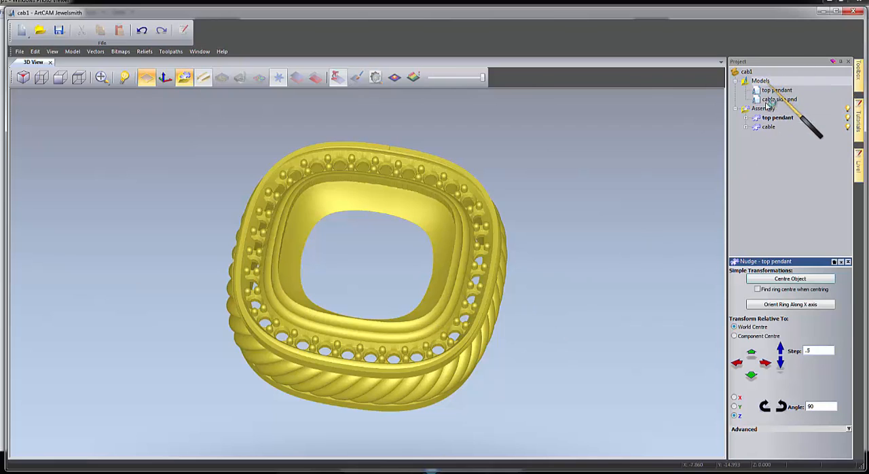
pyautogui.click(761, 80)
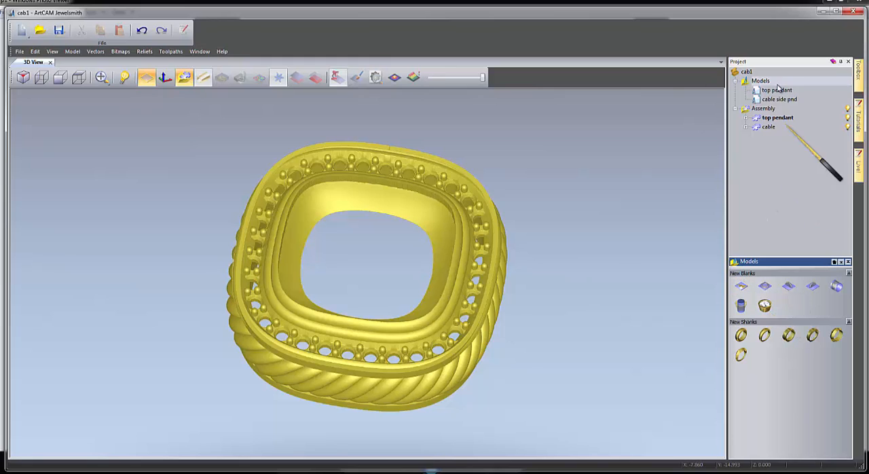
pyautogui.click(742, 289)
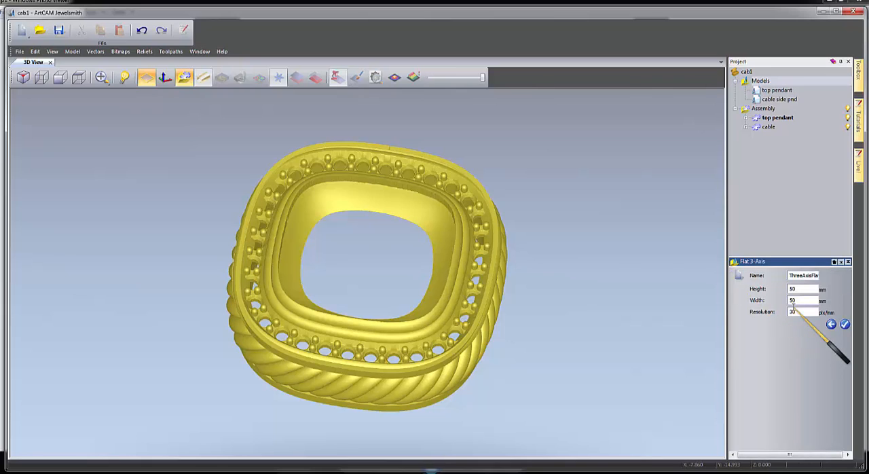
pyautogui.click(831, 325)
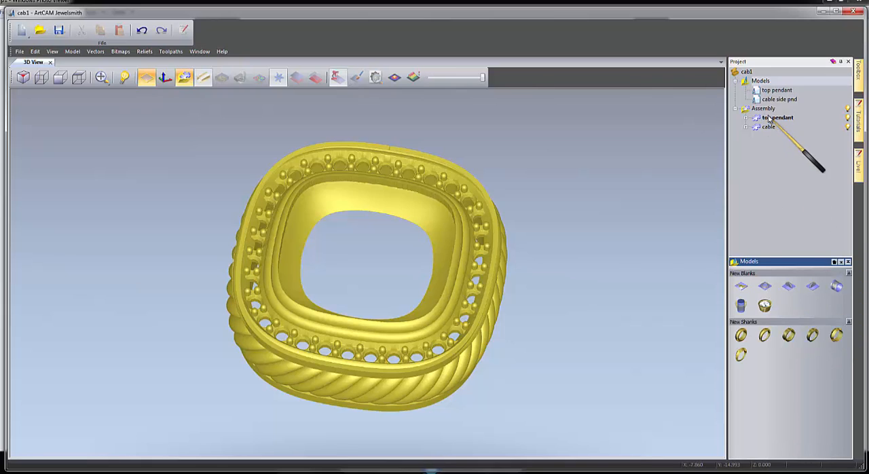
# Rotate the top pendant 90 degrees anticlockwise about the Z axis and check its fit in the cable band.
pyautogui.click(778, 118)
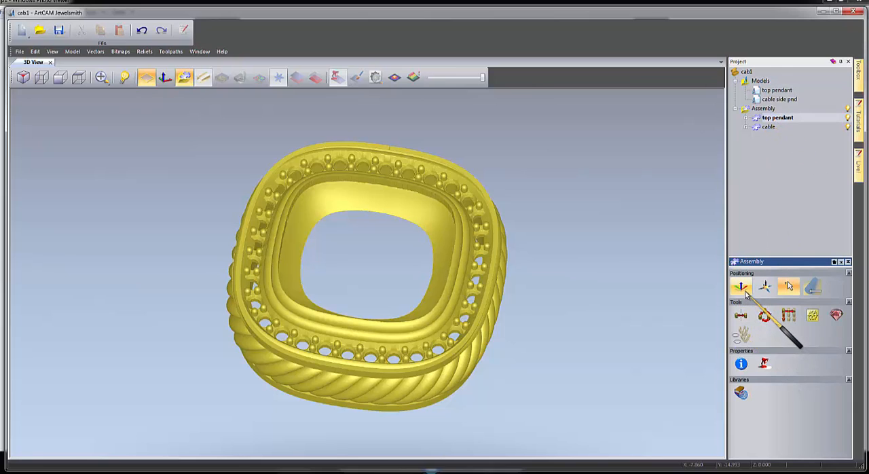
pyautogui.click(743, 288)
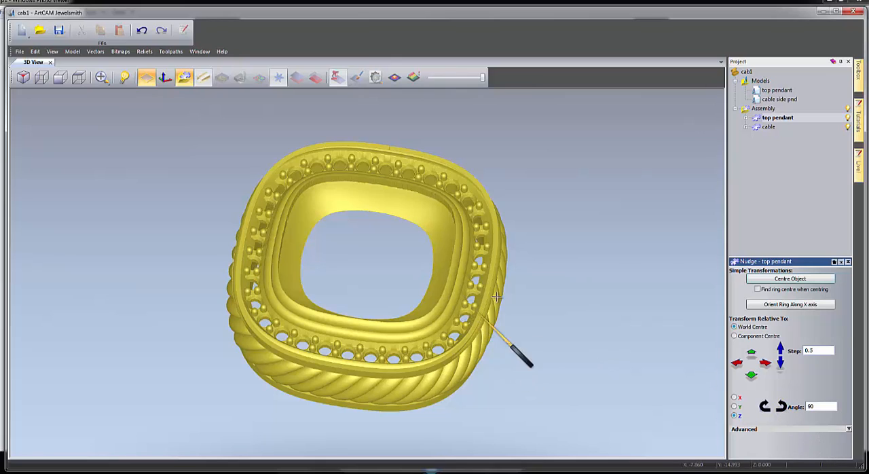
pyautogui.moveTo(500, 296); pyautogui.dragTo(682, 376)
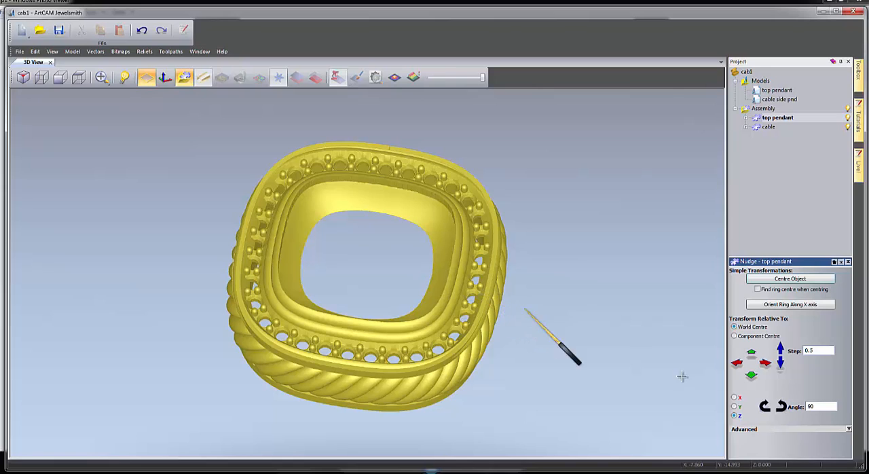
pyautogui.click(781, 404)
pyautogui.moveTo(277, 359); pyautogui.dragTo(226, 270)
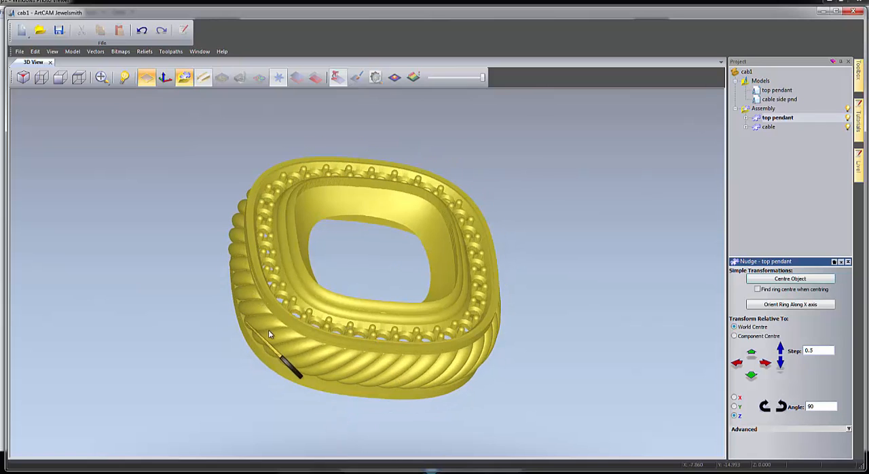
# Inspect where the top pendant's outer rim meets the cable band, temporarily hiding the cable component to see the rim alone.
pyautogui.moveTo(269, 333); pyautogui.dragTo(344, 297)
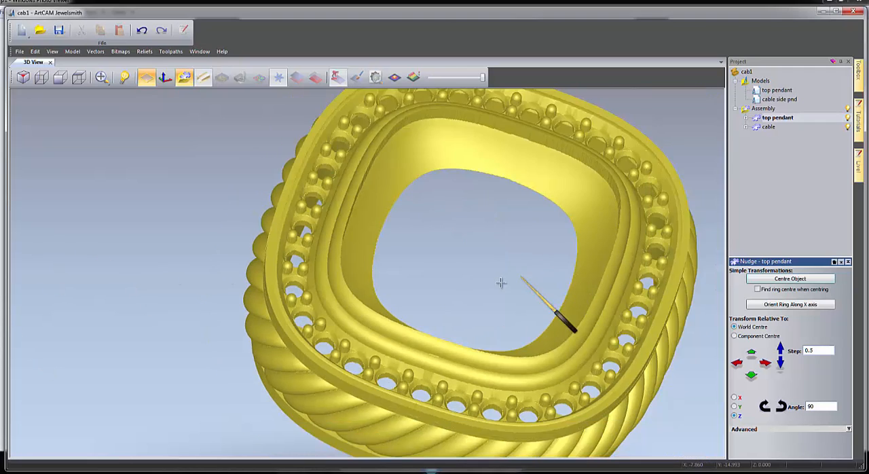
pyautogui.scroll(-1, 501, 283)
pyautogui.moveTo(332, 331); pyautogui.dragTo(475, 307)
pyautogui.scroll(1, 312, 268)
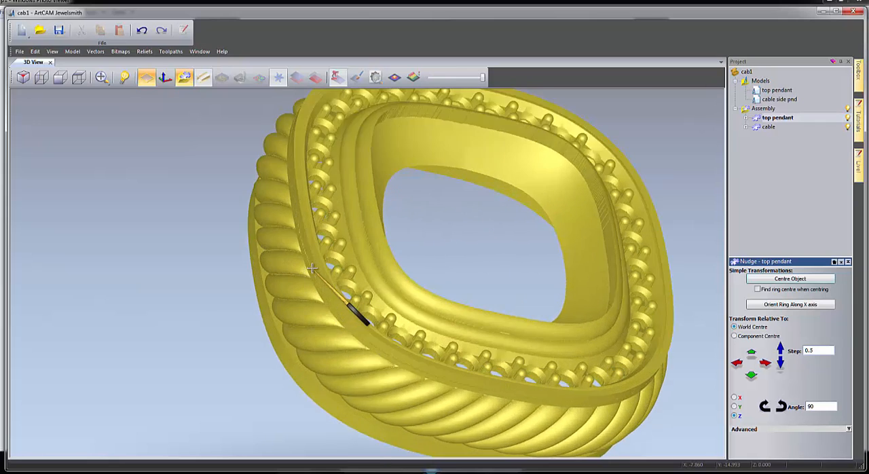
pyautogui.scroll(3, 313, 268)
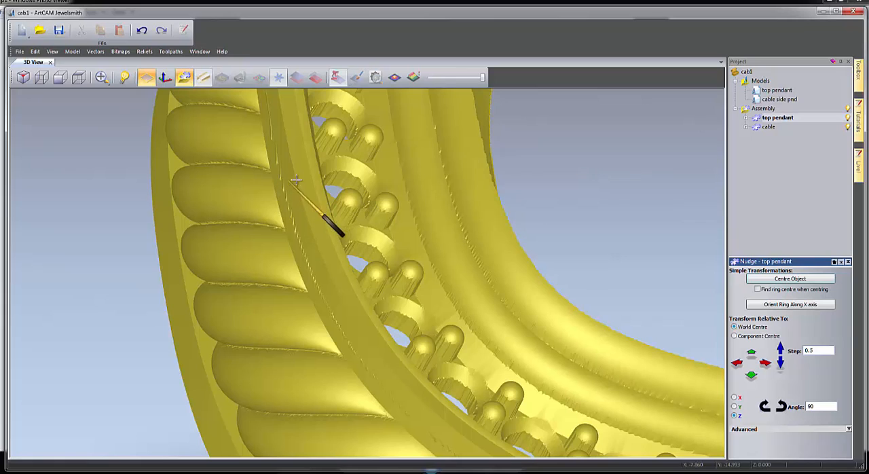
pyautogui.click(847, 127)
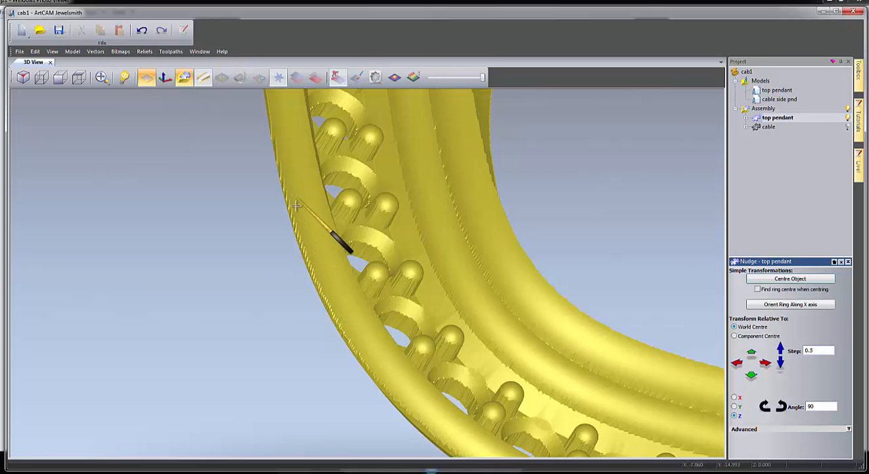
pyautogui.moveTo(339, 270); pyautogui.dragTo(274, 175)
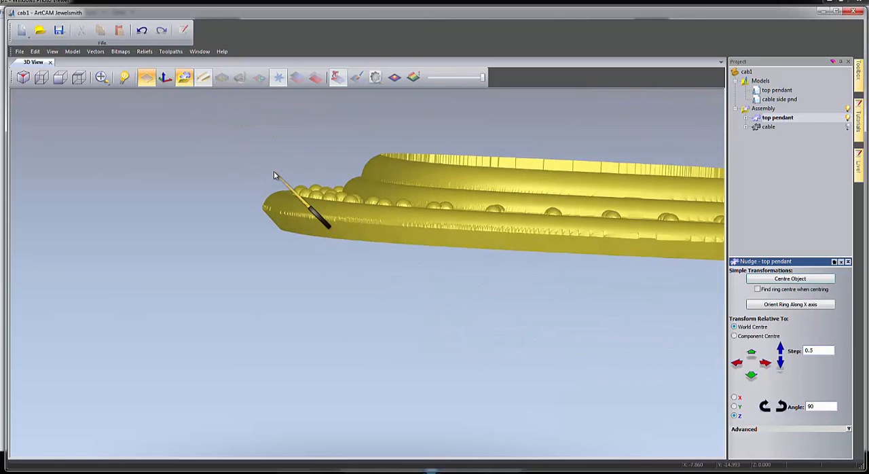
pyautogui.click(769, 127)
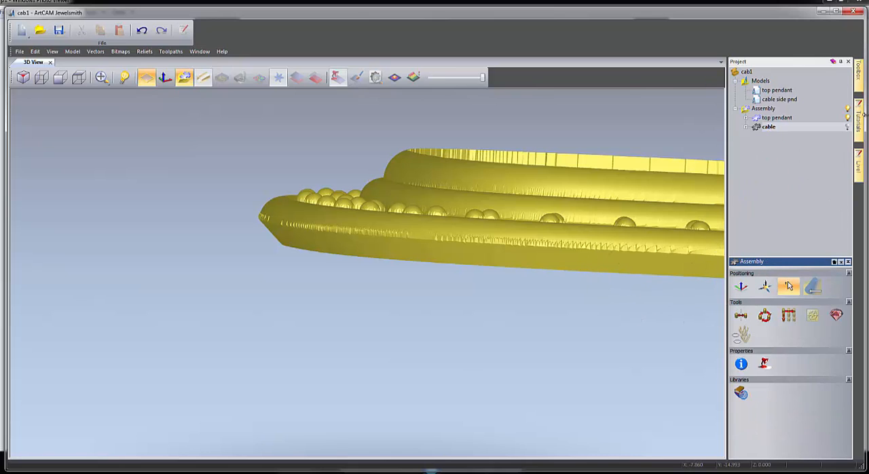
pyautogui.click(848, 127)
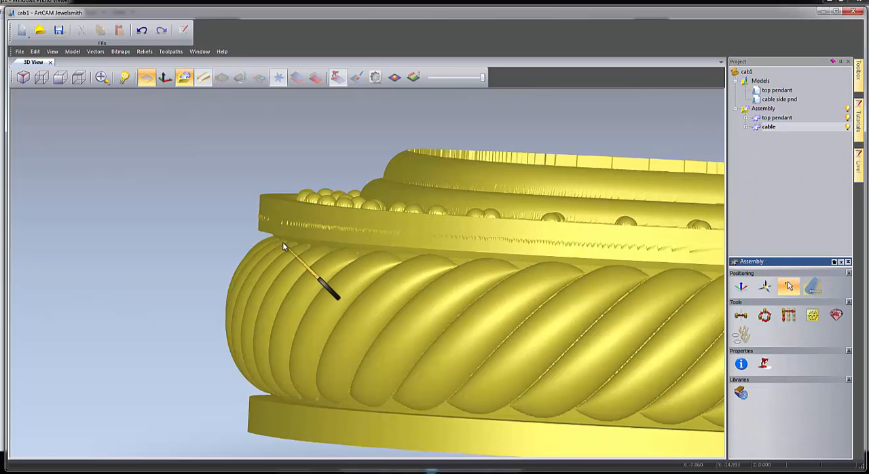
pyautogui.moveTo(280, 249); pyautogui.dragTo(268, 261)
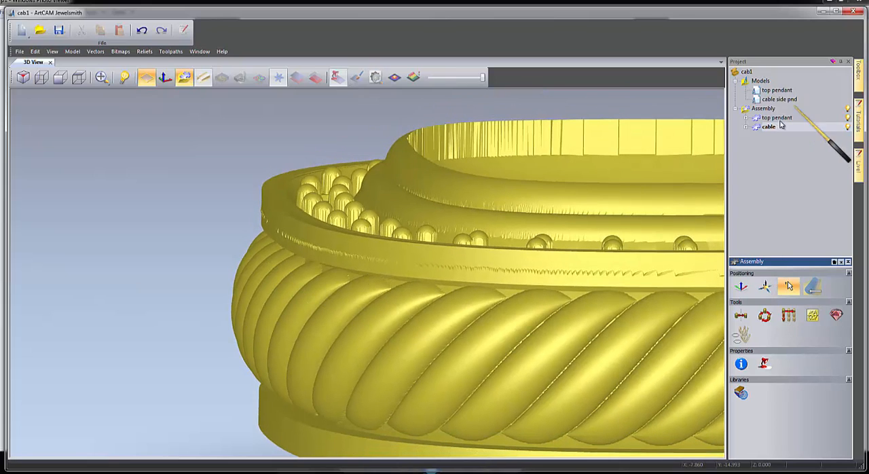
# Raise the top pendant above the cable band in upward nudges of 0.1, relative to the World Centre.
pyautogui.click(777, 118)
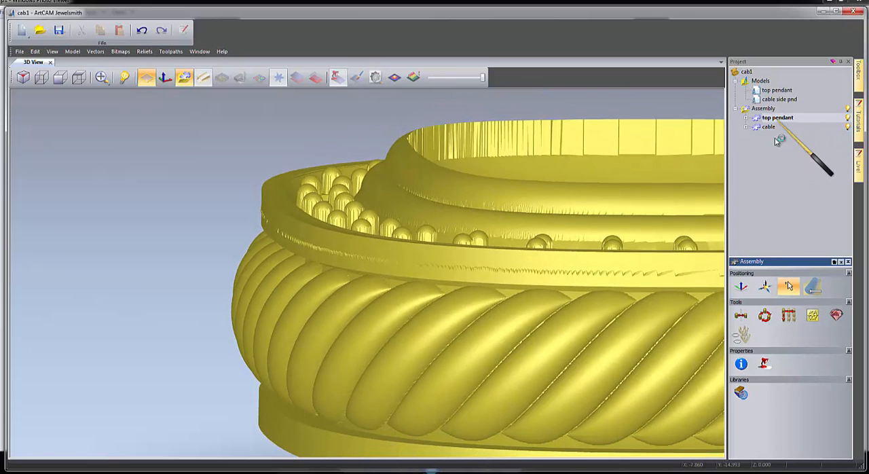
pyautogui.click(741, 286)
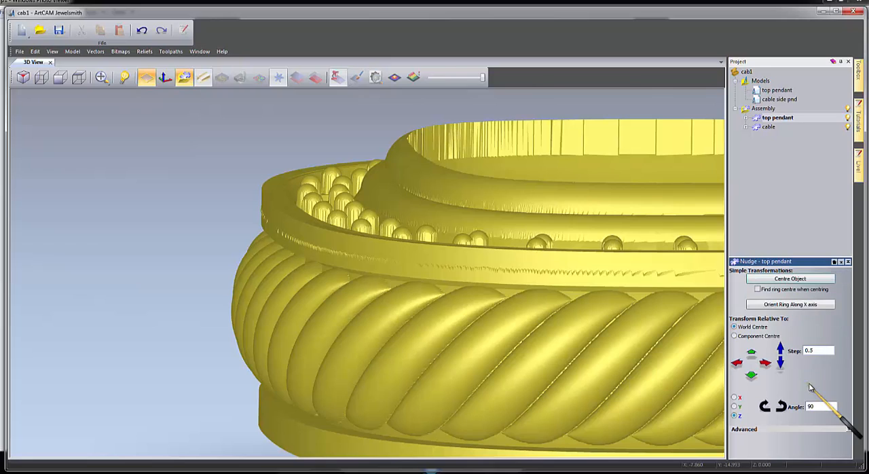
pyautogui.click(781, 348)
pyautogui.click(780, 348)
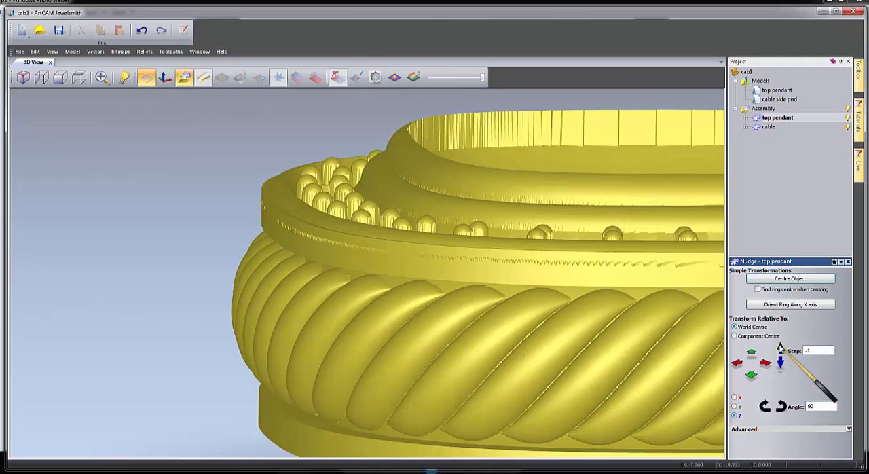
pyautogui.click(781, 347)
pyautogui.click(781, 348)
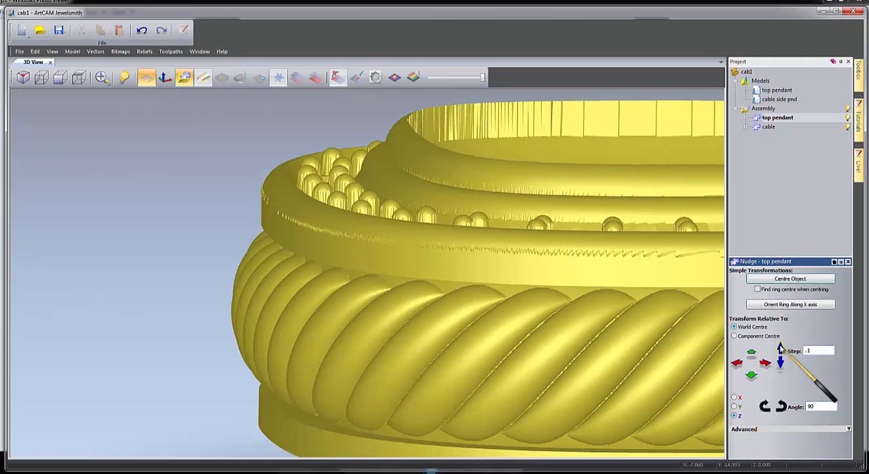
pyautogui.moveTo(543, 258); pyautogui.dragTo(495, 251)
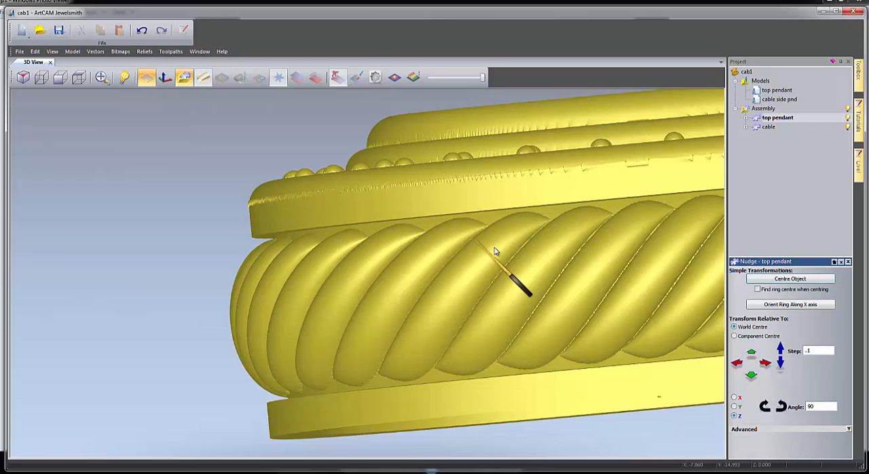
pyautogui.click(781, 348)
# Examine the top pendant's seating on the cable band from the side, up close and from above.
pyautogui.moveTo(390, 224); pyautogui.dragTo(462, 287)
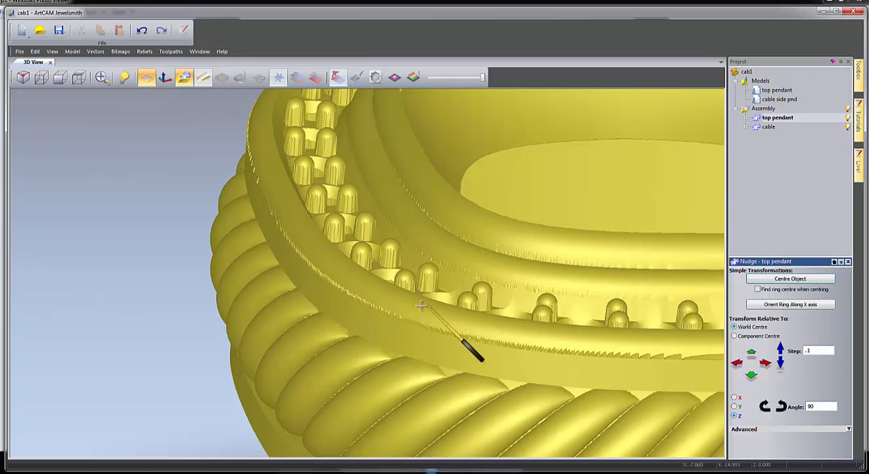
pyautogui.scroll(-5, 421, 306)
pyautogui.moveTo(411, 302); pyautogui.dragTo(352, 263)
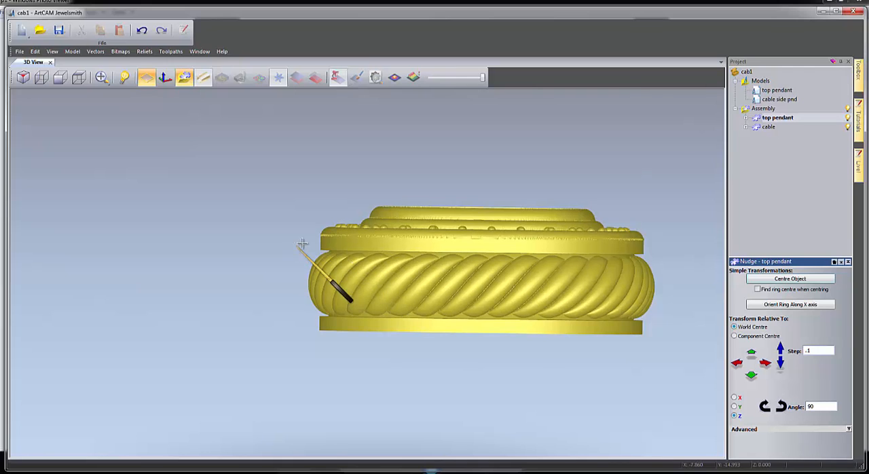
pyautogui.scroll(2, 302, 243)
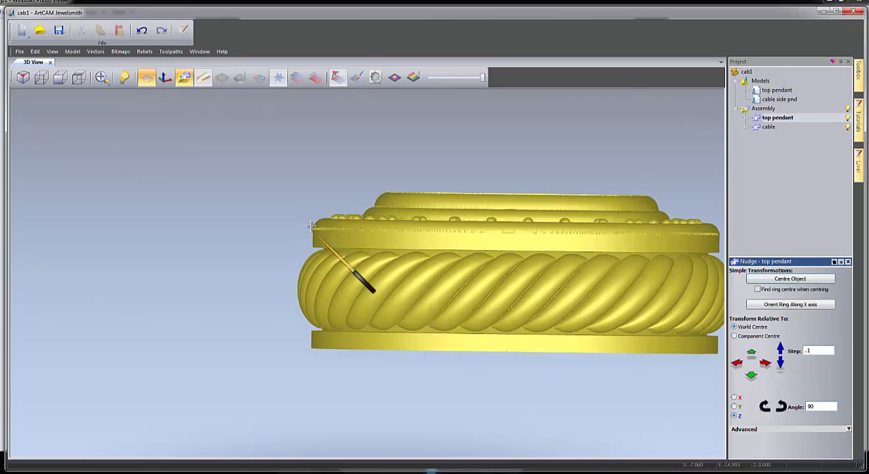
pyautogui.moveTo(328, 243); pyautogui.dragTo(237, 261)
pyautogui.moveTo(594, 273); pyautogui.dragTo(341, 285)
pyautogui.scroll(-5, 421, 299)
pyautogui.moveTo(524, 326); pyautogui.dragTo(532, 230)
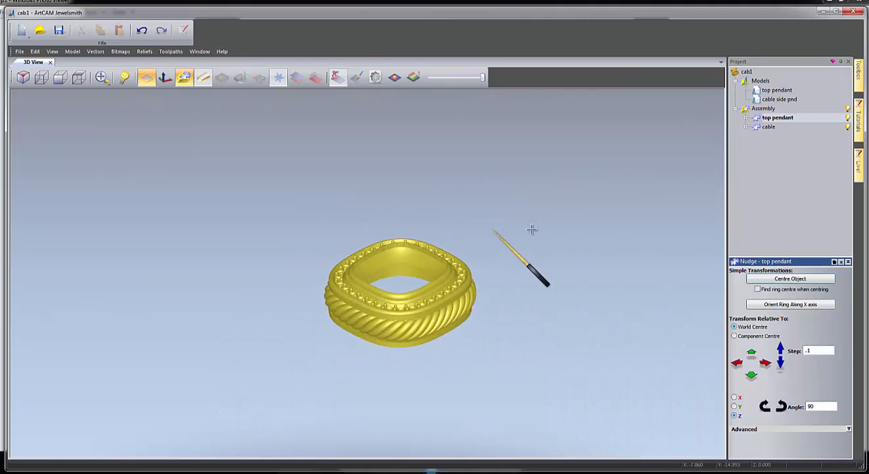
# Open the top pendant model to check its relief in 3D and its Front Relief layers, and close the model.
pyautogui.doubleClick(776, 90)
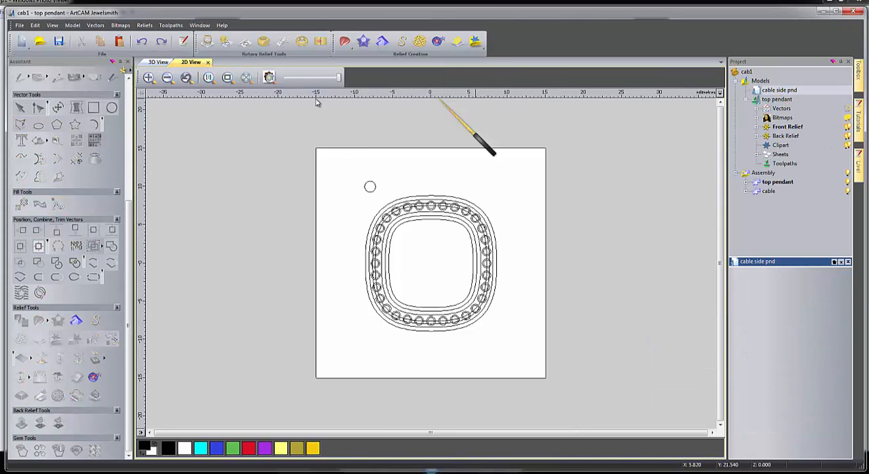
pyautogui.click(161, 63)
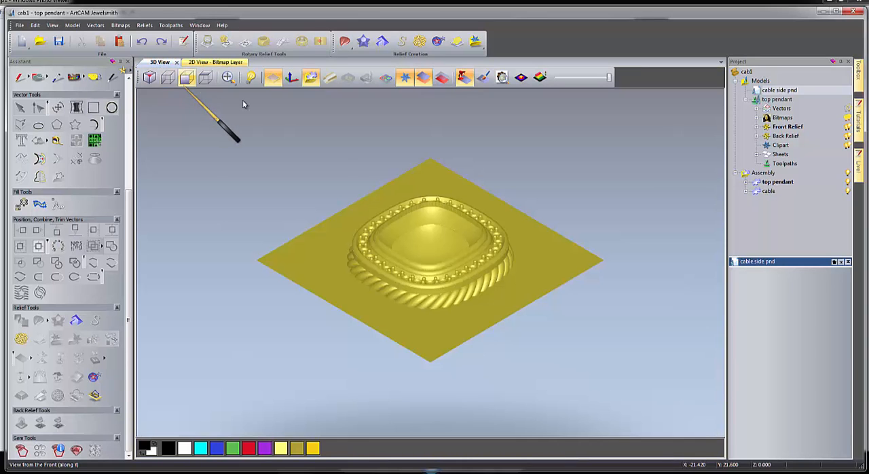
pyautogui.moveTo(489, 234); pyautogui.dragTo(404, 316)
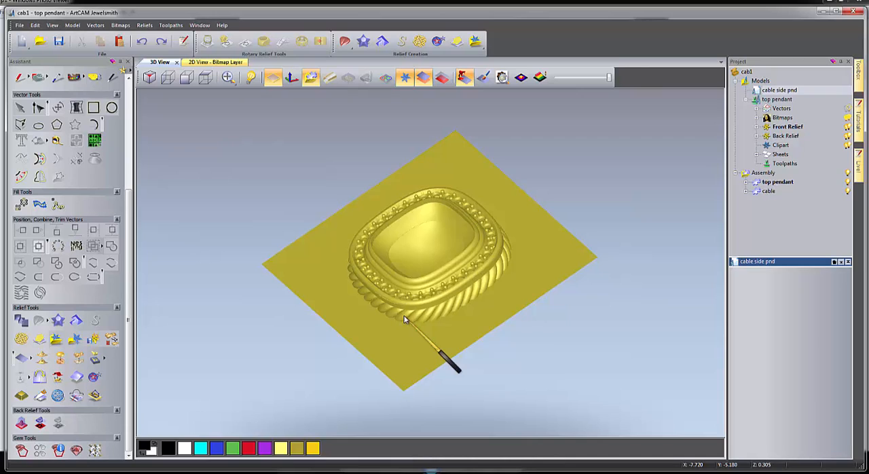
pyautogui.click(758, 127)
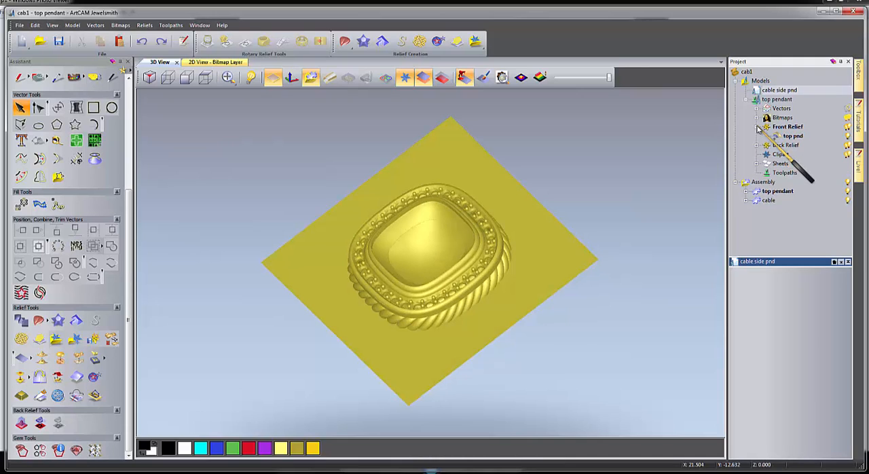
pyautogui.click(20, 26)
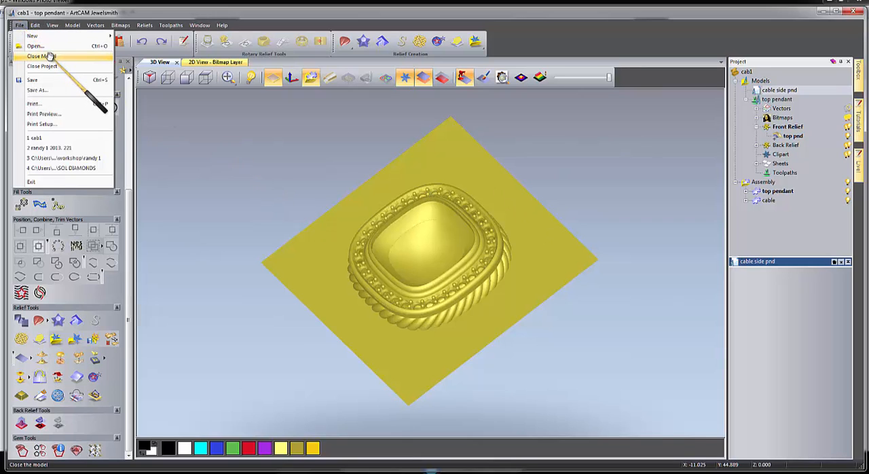
pyautogui.click(50, 55)
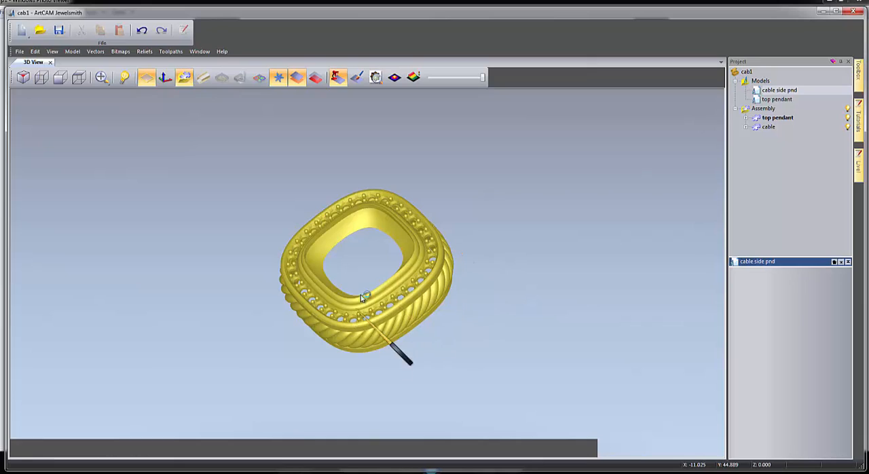
# Examine the assembled pendant from the side and above and compare it with the hand sketch in Windows Photo Viewer.
pyautogui.moveTo(361, 297); pyautogui.dragTo(487, 190)
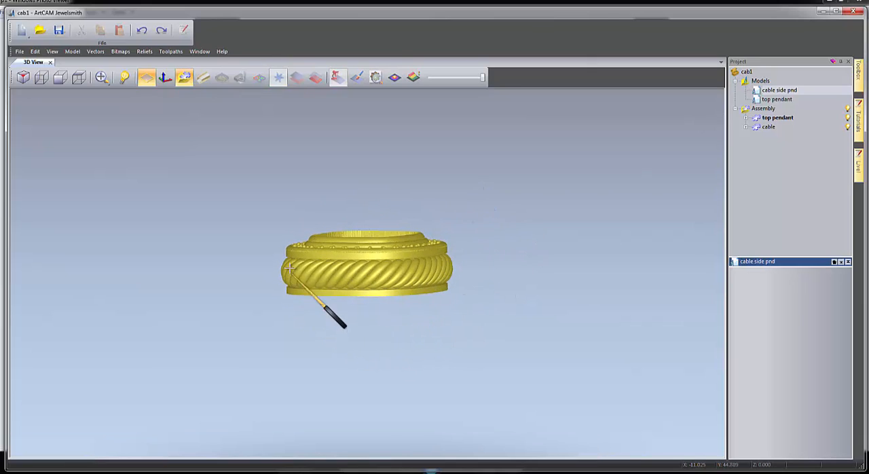
pyautogui.scroll(3, 288, 274)
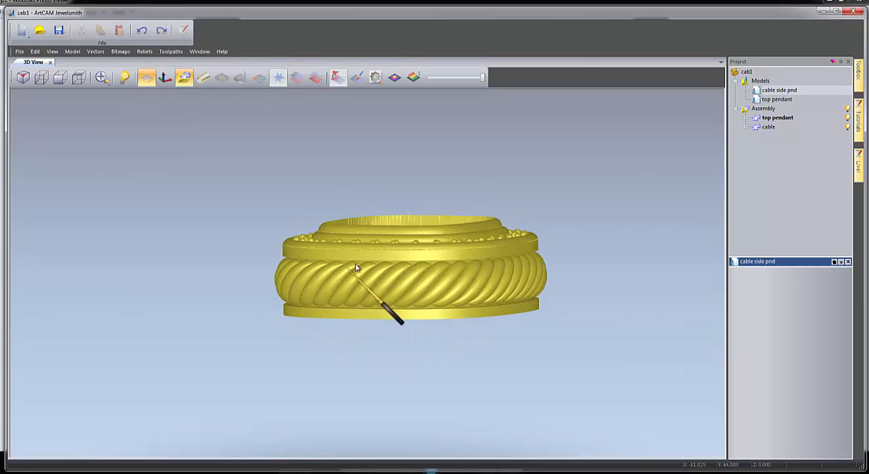
pyautogui.moveTo(370, 280); pyautogui.dragTo(351, 333)
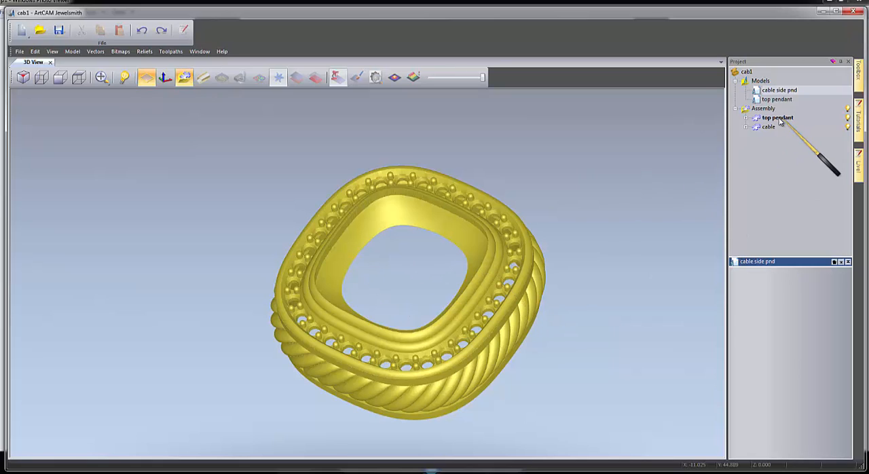
pyautogui.click(459, 472)
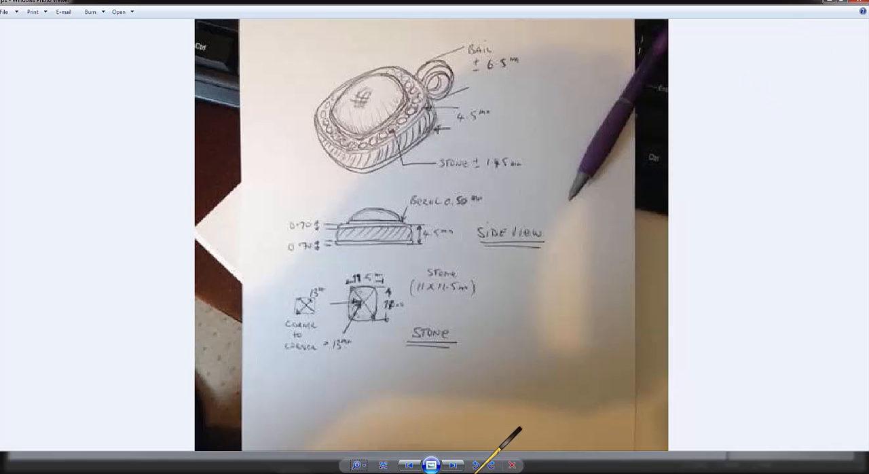
pyautogui.click(511, 471)
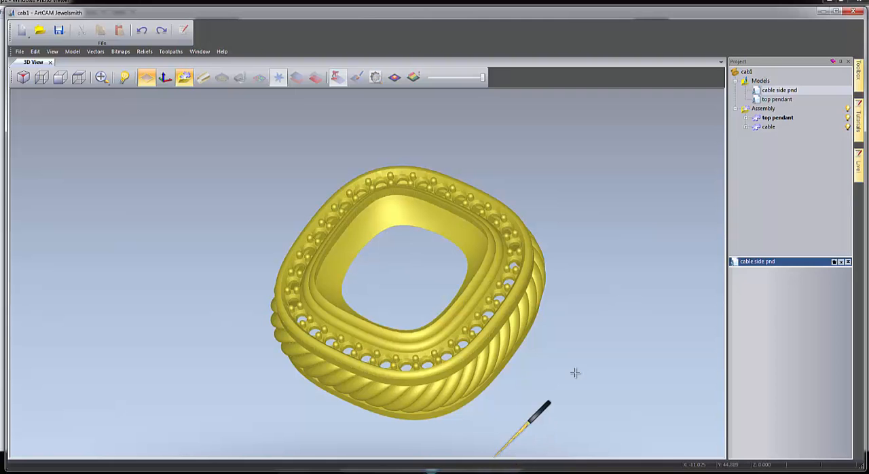
pyautogui.moveTo(572, 331); pyautogui.dragTo(398, 292)
pyautogui.moveTo(451, 318); pyautogui.dragTo(515, 326)
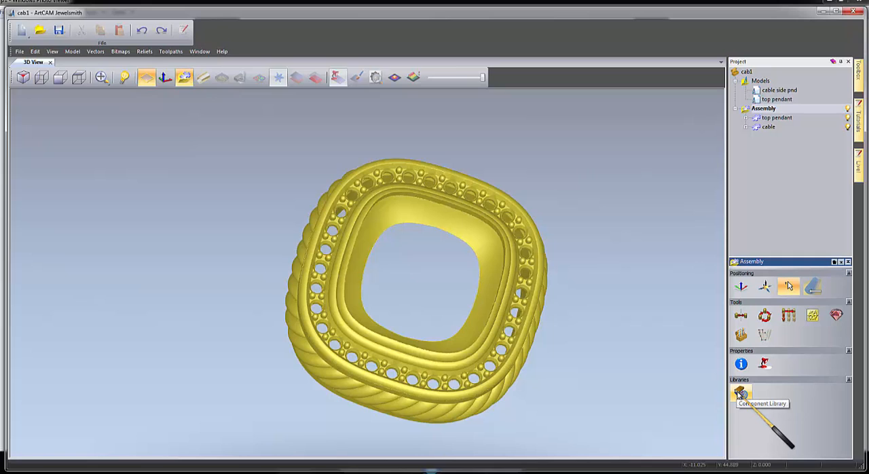
# Import the J Ring 3mm component from the Primitives md library at 3 × 3 × 1 mm and close the component library.
pyautogui.click(740, 394)
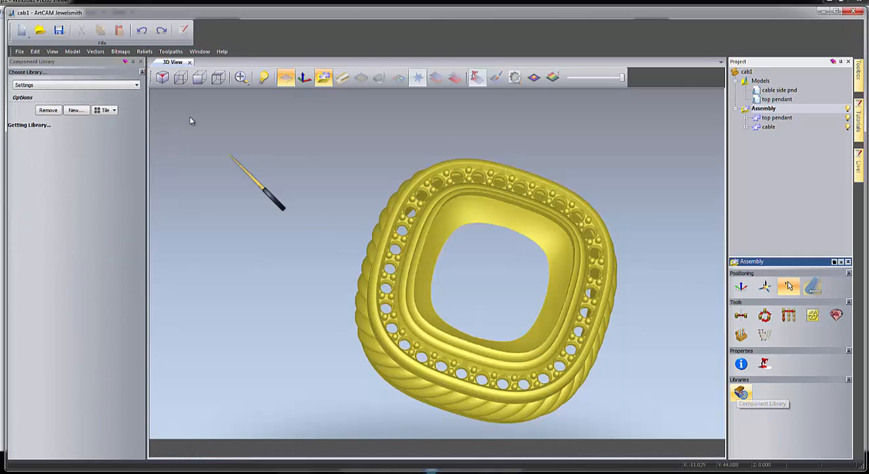
pyautogui.click(129, 85)
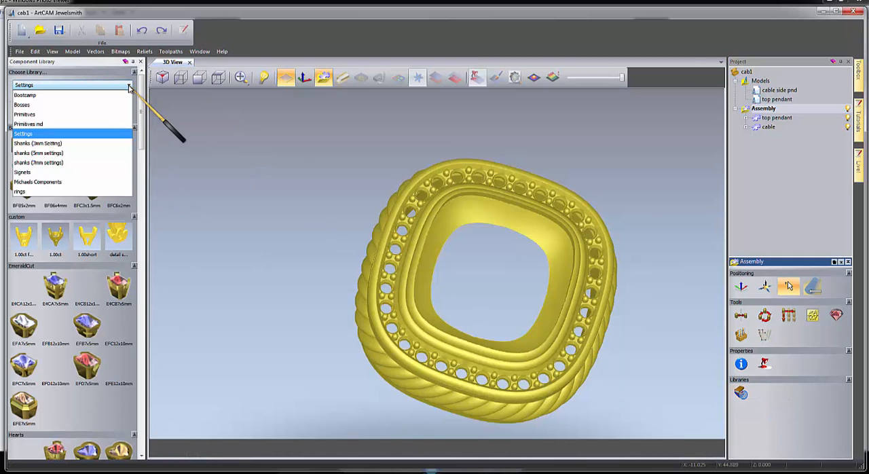
pyautogui.click(48, 111)
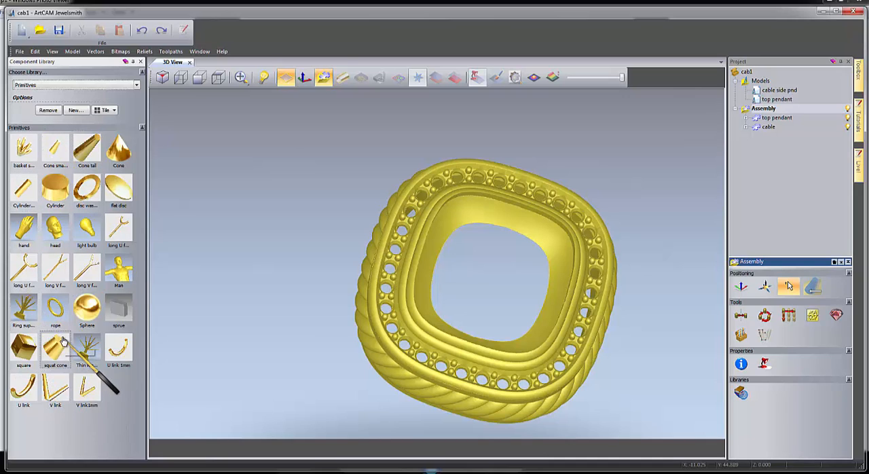
pyautogui.click(137, 85)
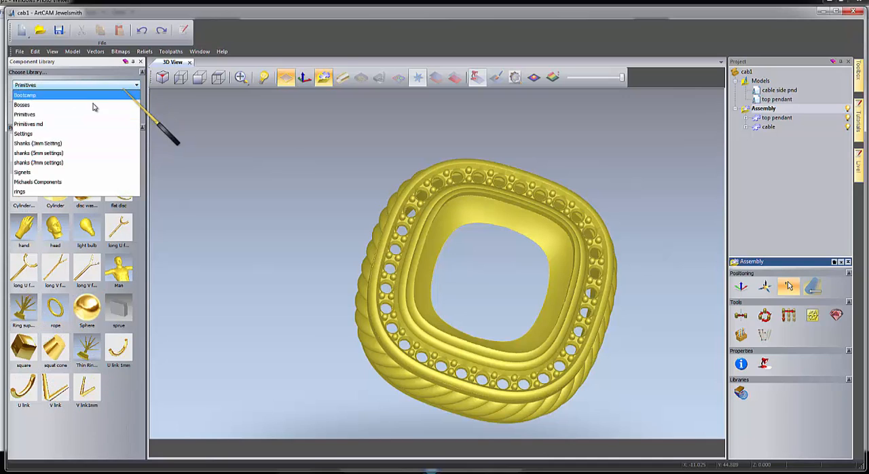
pyautogui.click(44, 126)
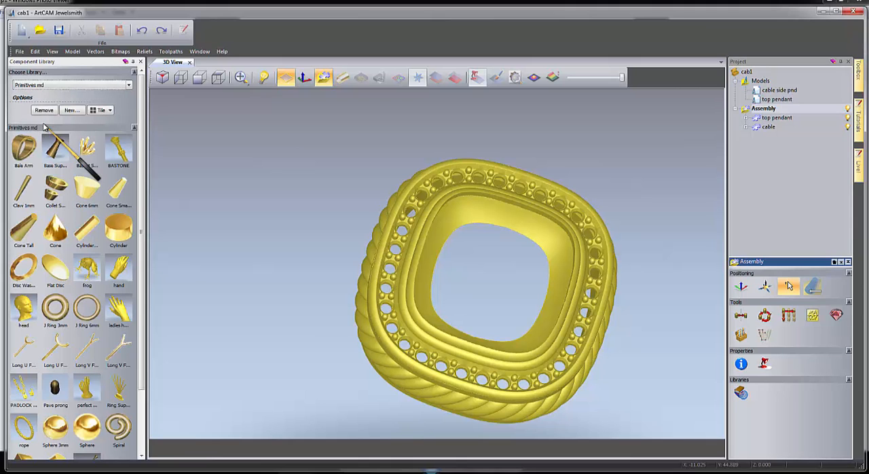
pyautogui.scroll(-4, 129, 190)
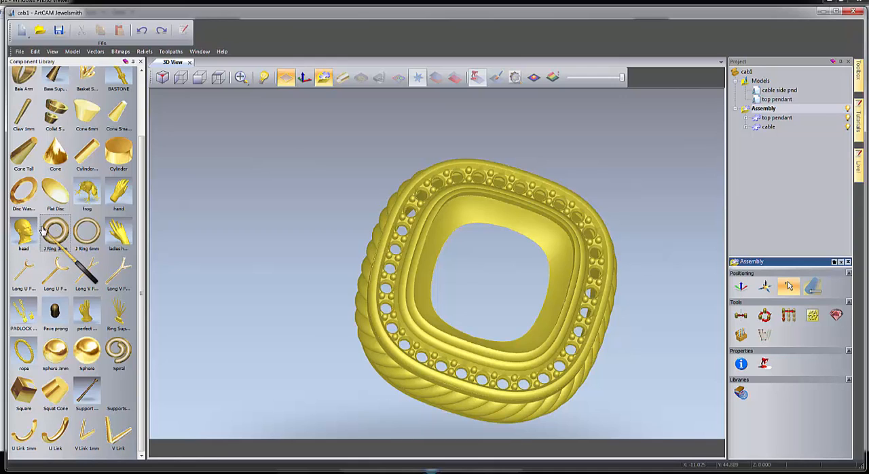
pyautogui.doubleClick(57, 231)
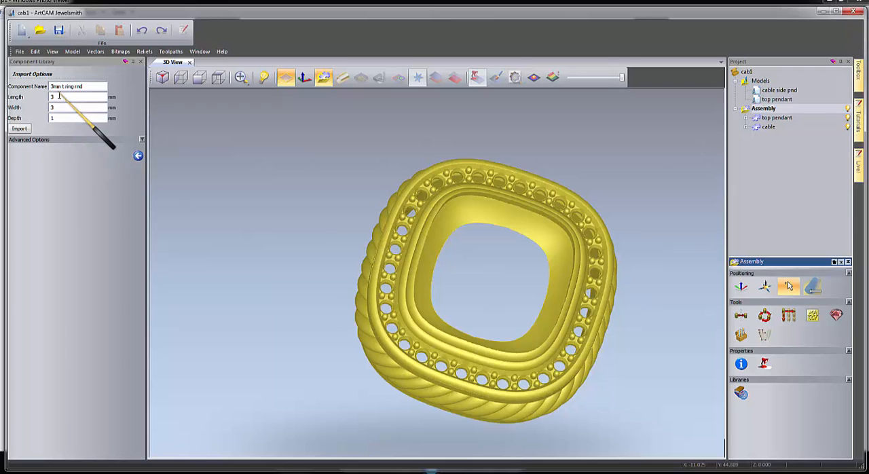
pyautogui.click(22, 130)
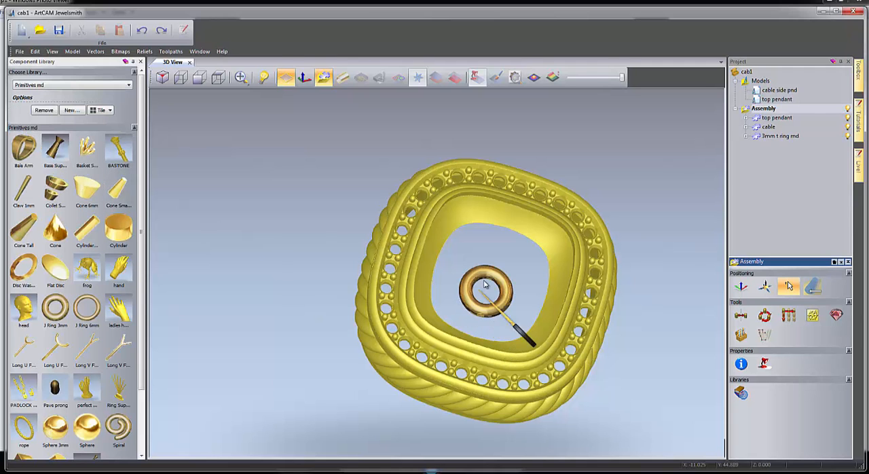
pyautogui.moveTo(461, 289); pyautogui.dragTo(506, 253)
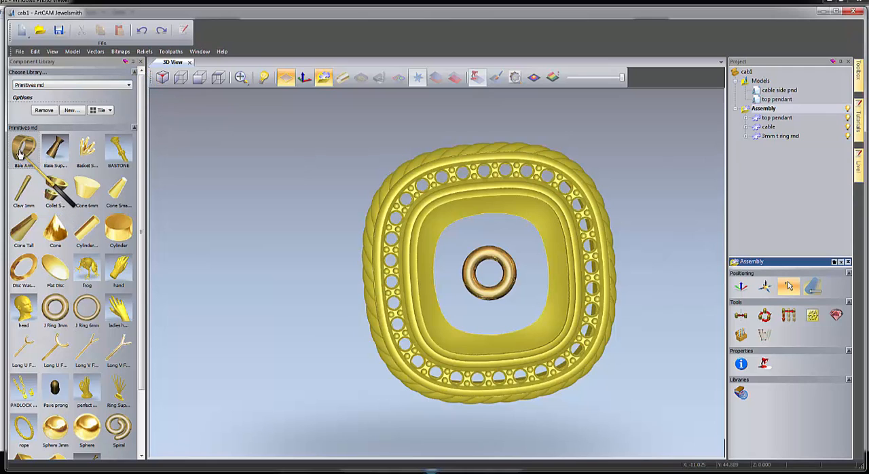
pyautogui.click(140, 62)
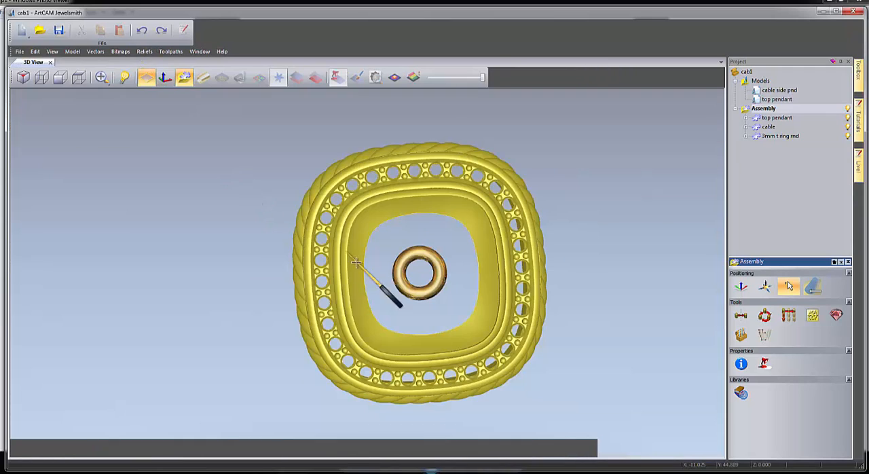
# Assign the Old Default material to the imported 3 mm jump ring.
pyautogui.click(774, 136)
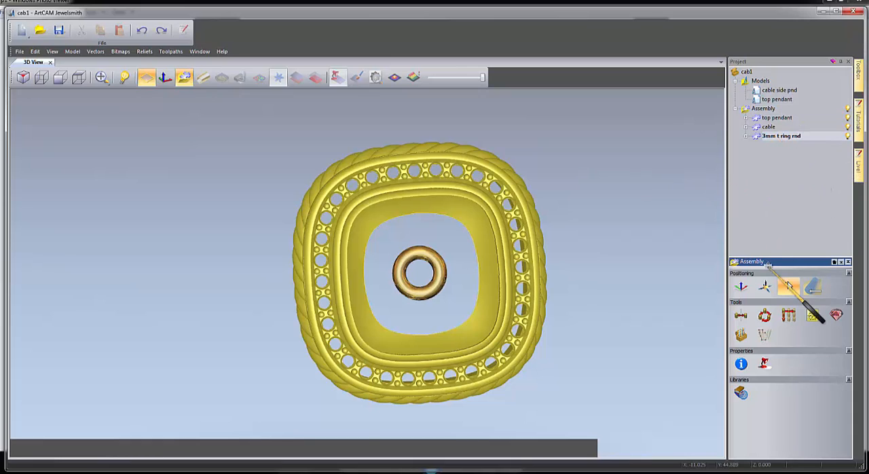
pyautogui.click(764, 364)
pyautogui.click(798, 293)
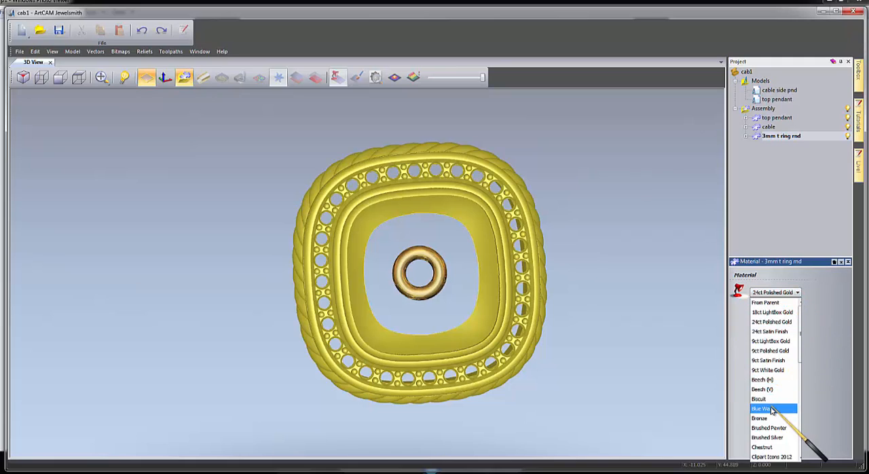
pyautogui.scroll(-2, 778, 418)
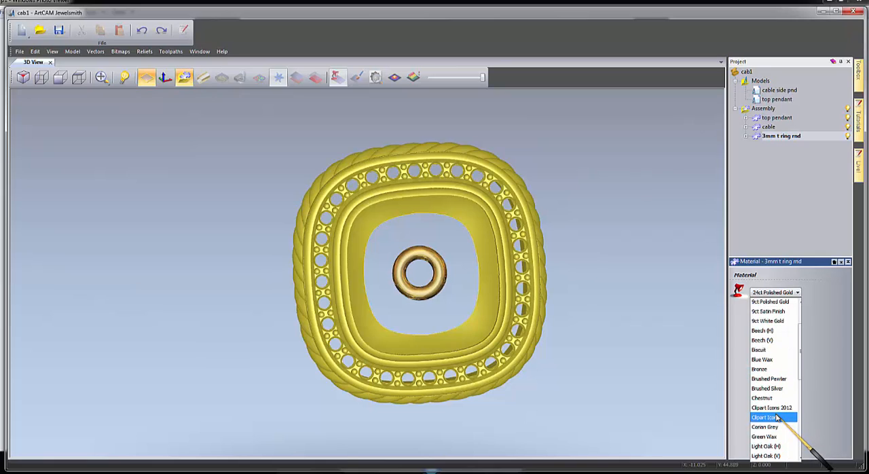
pyautogui.scroll(-2, 778, 417)
pyautogui.scroll(-3, 777, 418)
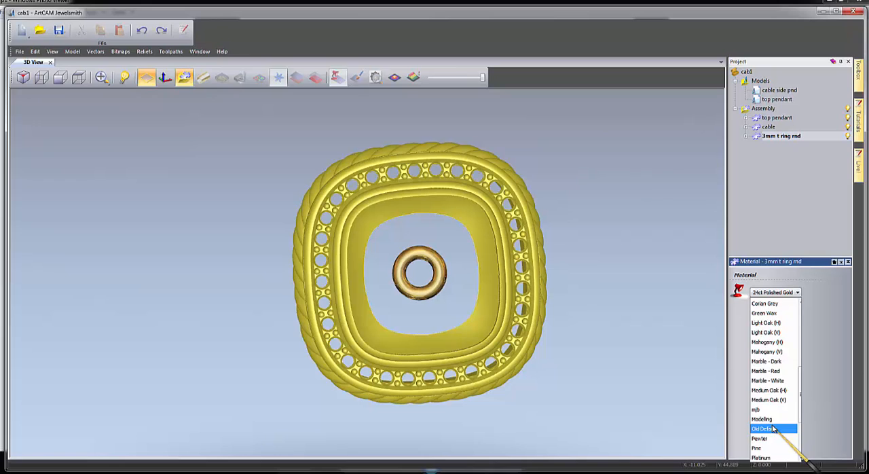
pyautogui.click(773, 429)
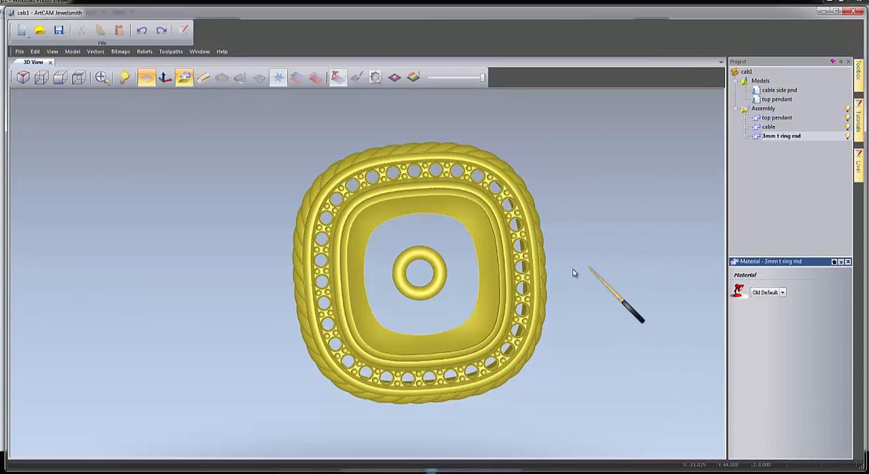
# Rotate the jump ring 90° about the X axis relative to the World Centre so it stands upright.
pyautogui.moveTo(574, 272); pyautogui.dragTo(485, 259)
pyautogui.scroll(2, 485, 258)
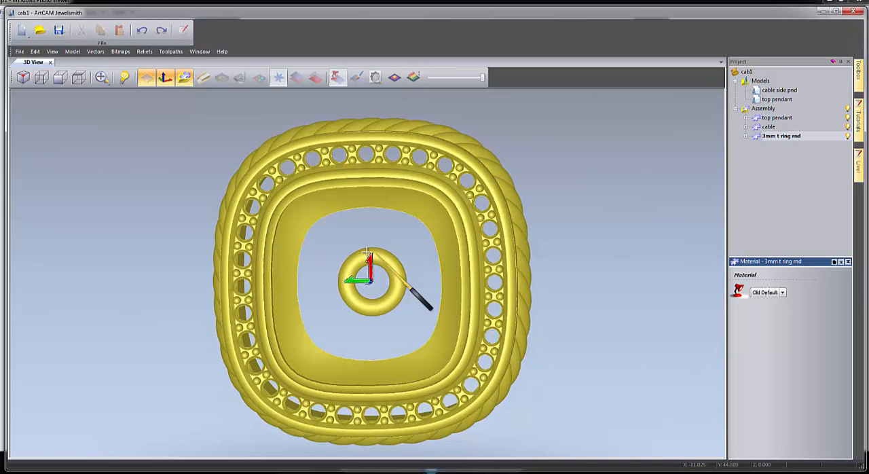
pyautogui.click(781, 404)
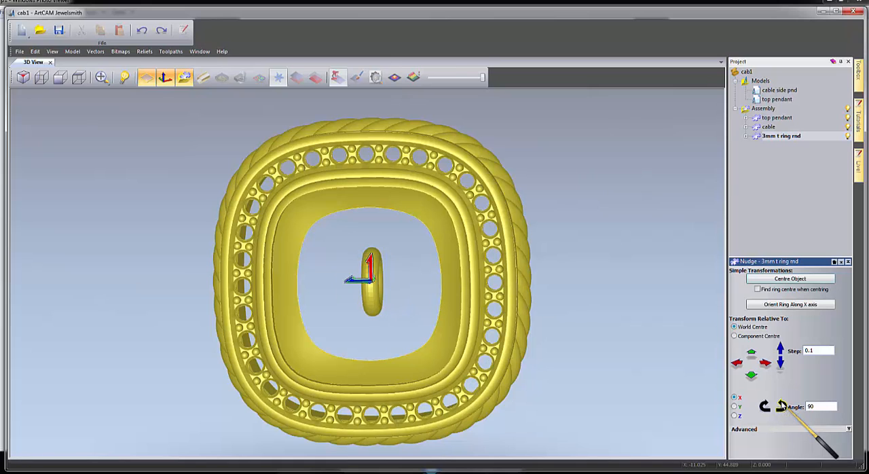
# Smooth the faceted surface of the jump ring.
pyautogui.scroll(3, 369, 296)
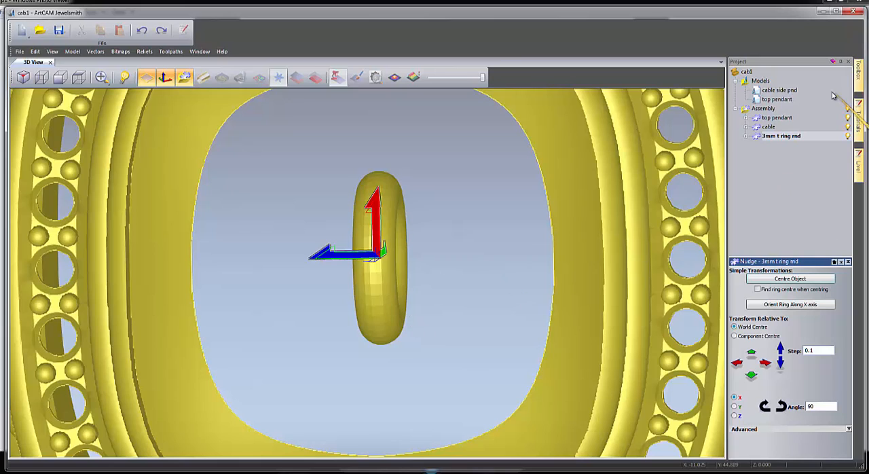
pyautogui.rightClick(781, 137)
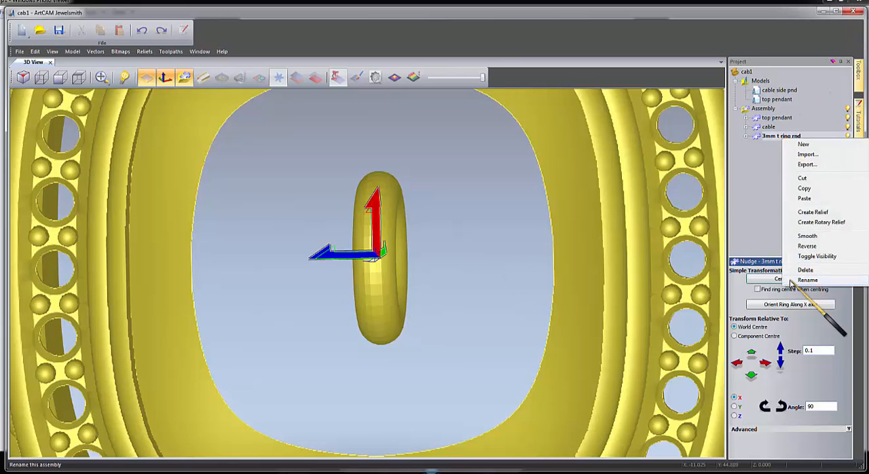
pyautogui.click(804, 237)
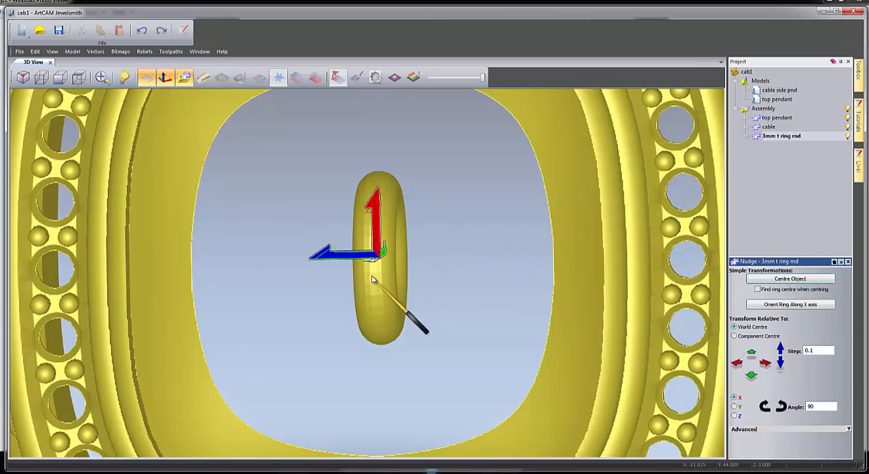
# Set the nudge step to 1 and move the jump ring along X in five nudges onto the pendant's upper edge.
pyautogui.scroll(-10, 397, 243)
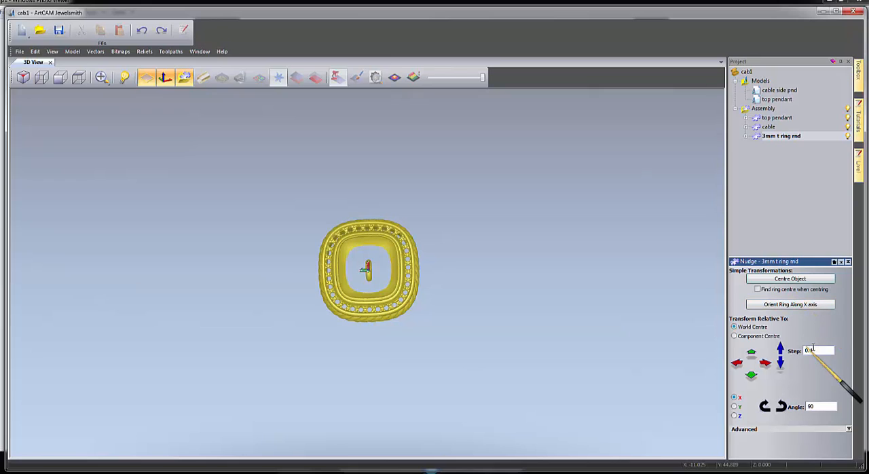
pyautogui.moveTo(824, 351); pyautogui.dragTo(764, 350)
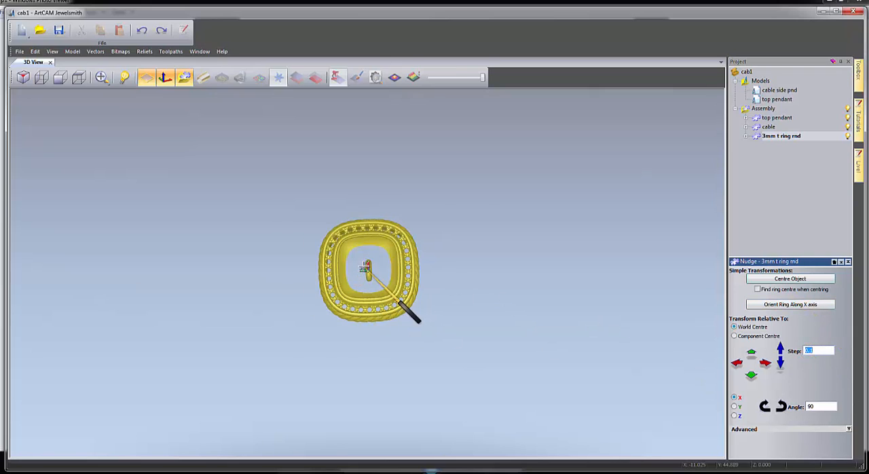
pyautogui.scroll(4, 387, 282)
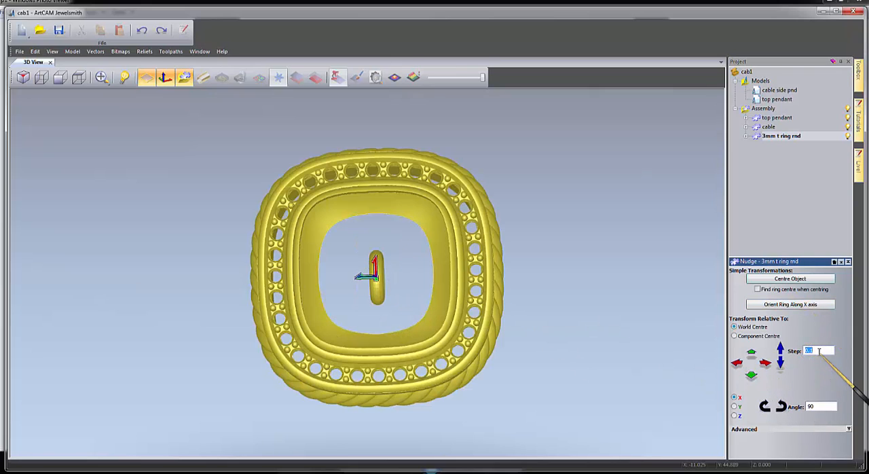
pyautogui.click(765, 363)
pyautogui.click(766, 364)
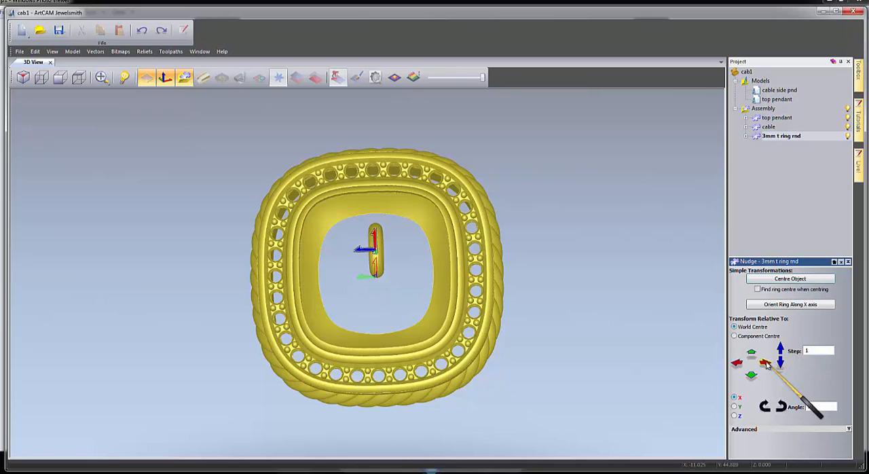
pyautogui.click(765, 363)
pyautogui.click(766, 364)
pyautogui.click(765, 364)
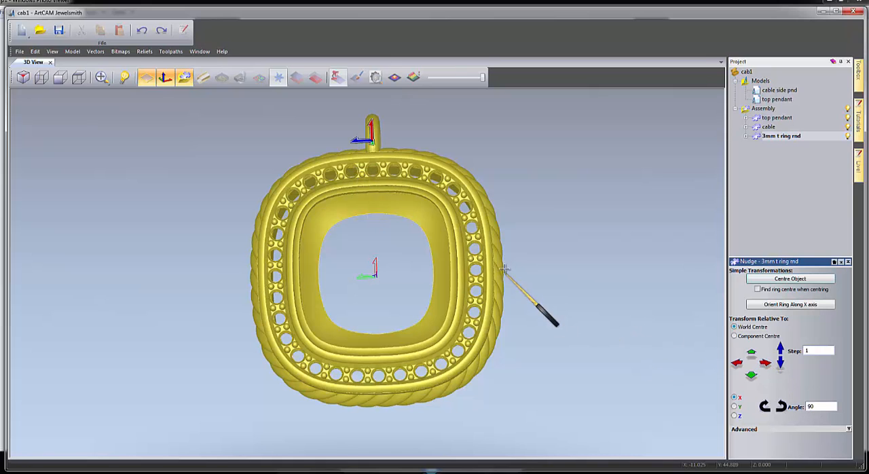
# Copy the jump ring at the pendant's upper edge and paste the duplicate into the assembly.
pyautogui.moveTo(499, 302); pyautogui.dragTo(408, 219)
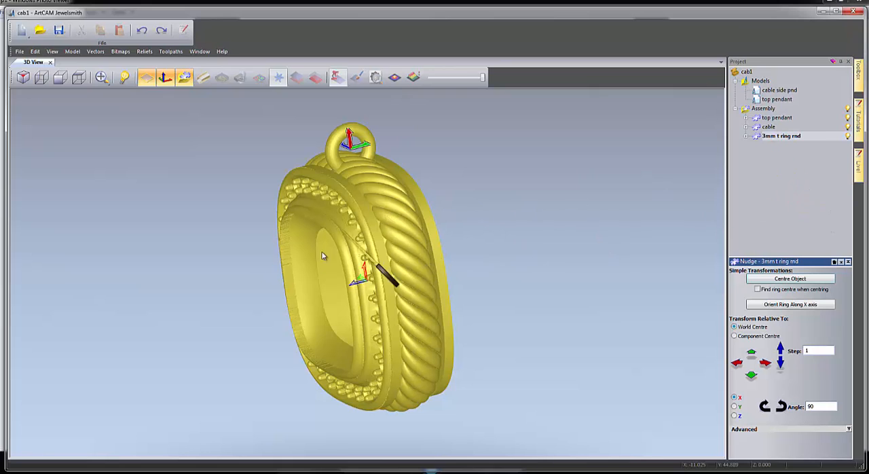
pyautogui.moveTo(337, 272); pyautogui.dragTo(726, 187)
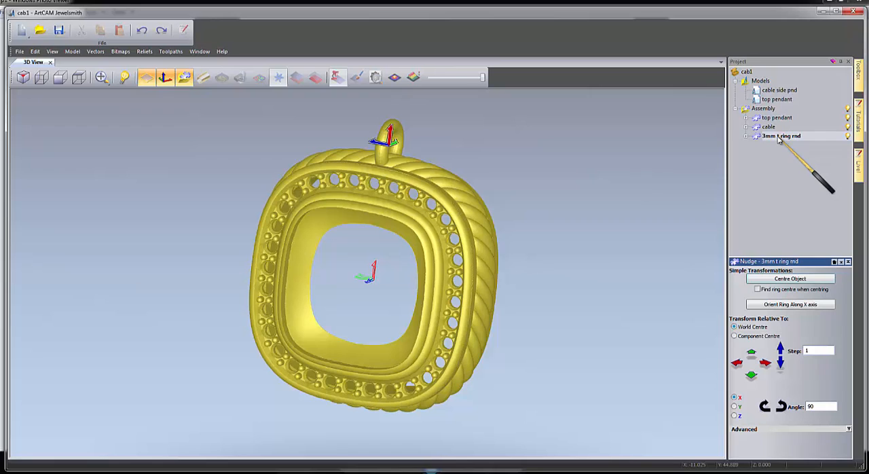
pyautogui.rightClick(780, 137)
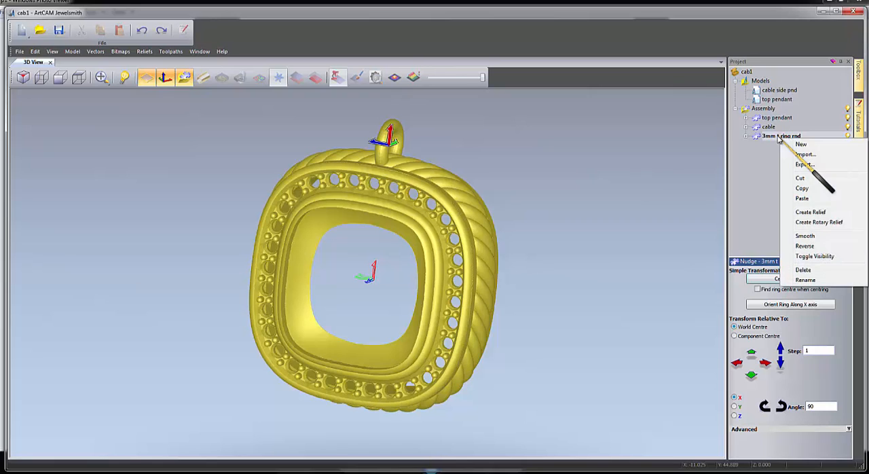
pyautogui.click(802, 191)
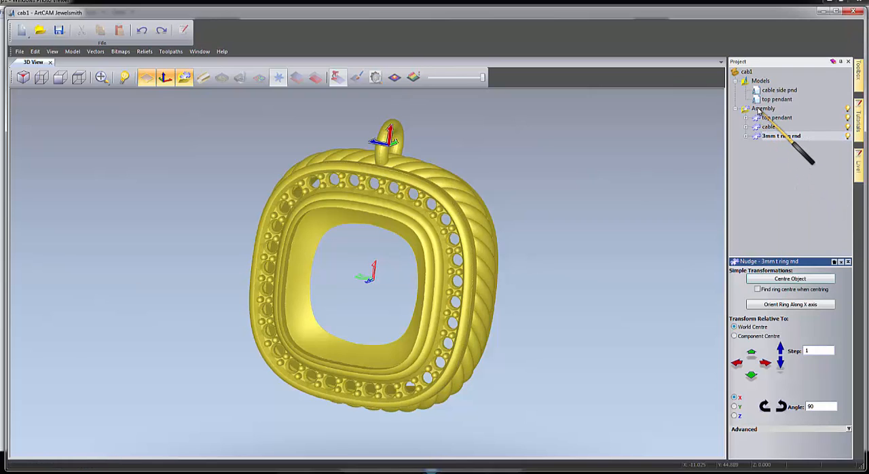
pyautogui.rightClick(760, 110)
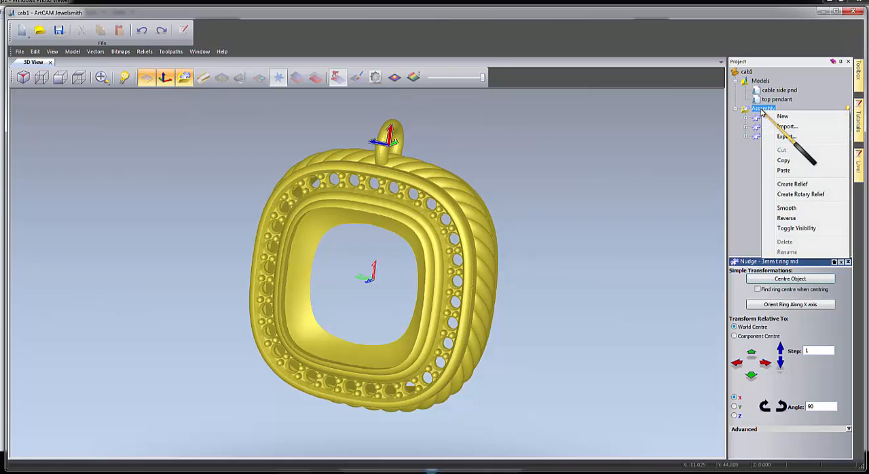
pyautogui.click(778, 170)
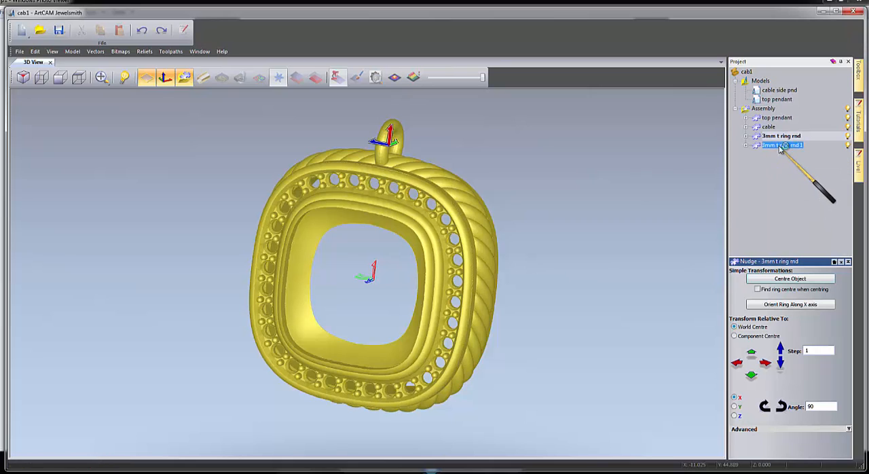
# Nudge the duplicate jump ring one 1 mm step along Y so it sits beside the original ring.
pyautogui.click(781, 144)
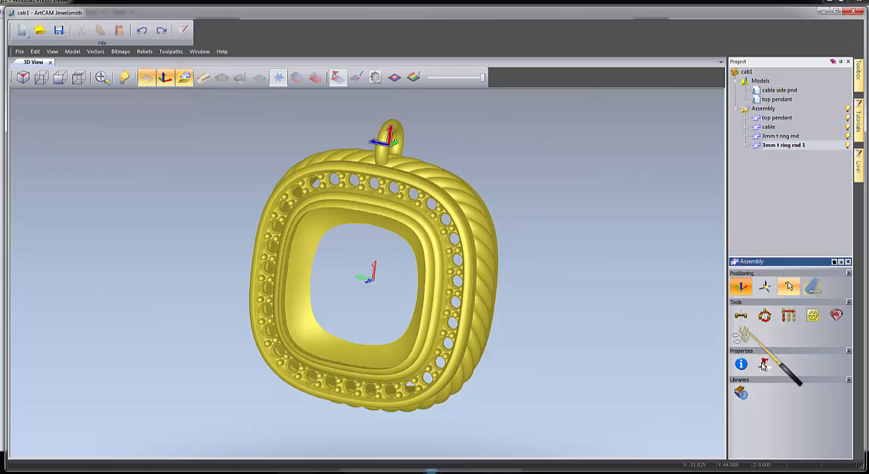
pyautogui.click(741, 286)
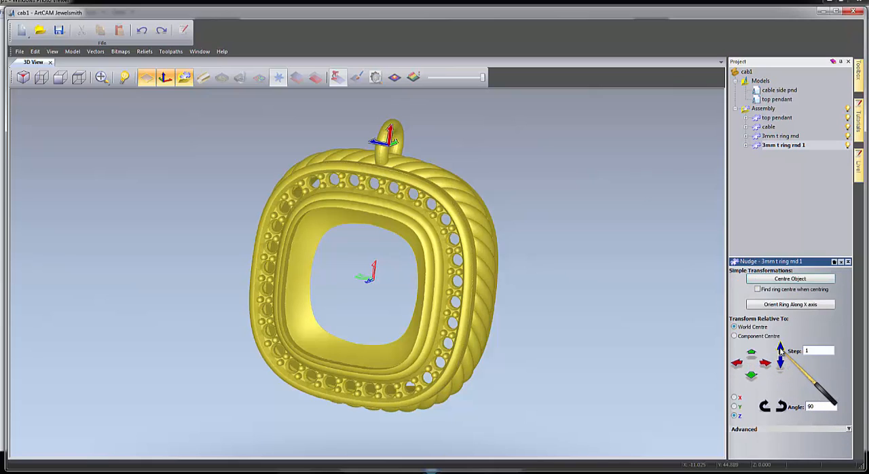
pyautogui.click(781, 350)
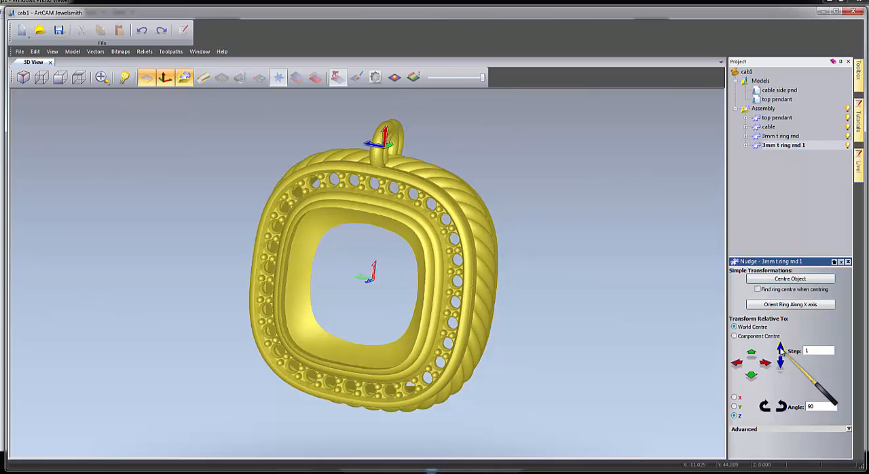
pyautogui.click(781, 364)
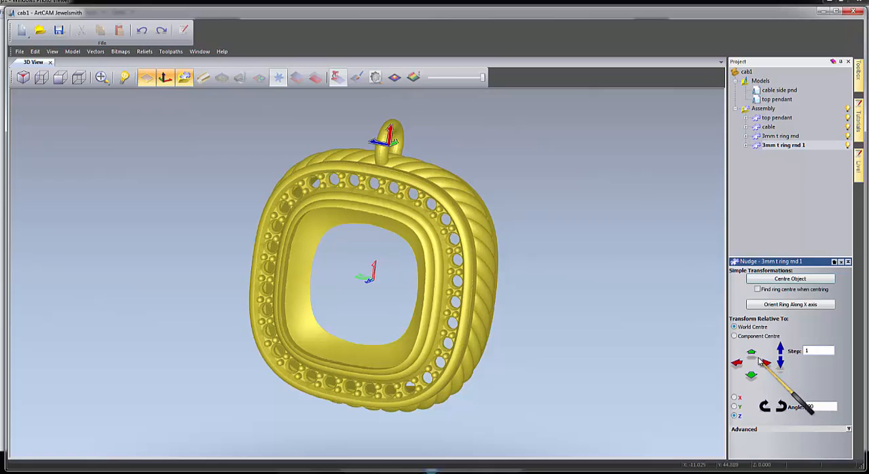
pyautogui.click(752, 354)
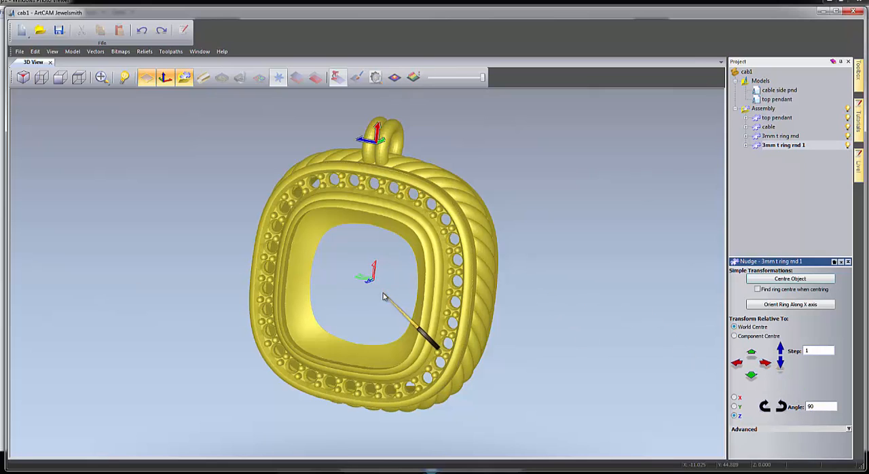
pyautogui.moveTo(426, 303); pyautogui.dragTo(480, 303)
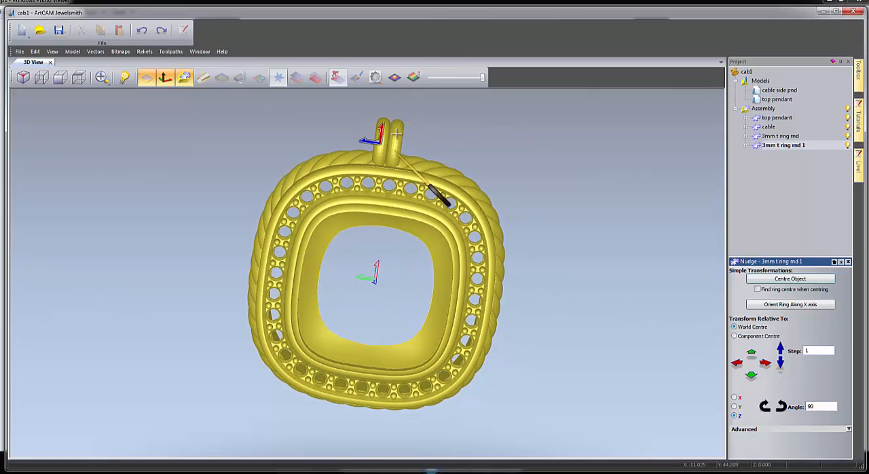
# Scale the original jump ring uniformly to 200% relative to the workplane.
pyautogui.click(786, 137)
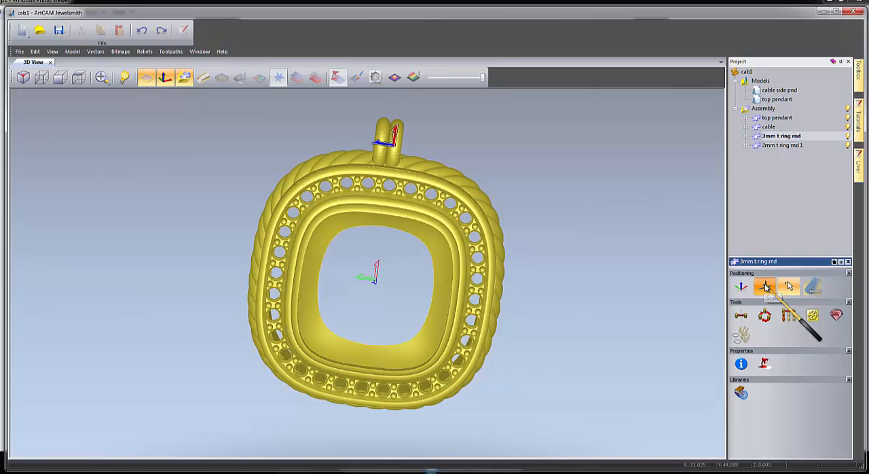
pyautogui.click(766, 287)
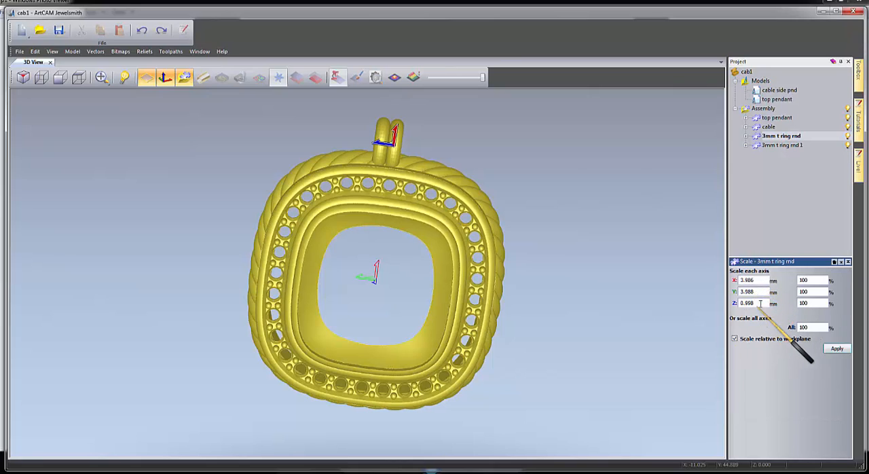
pyautogui.moveTo(760, 303); pyautogui.dragTo(715, 302)
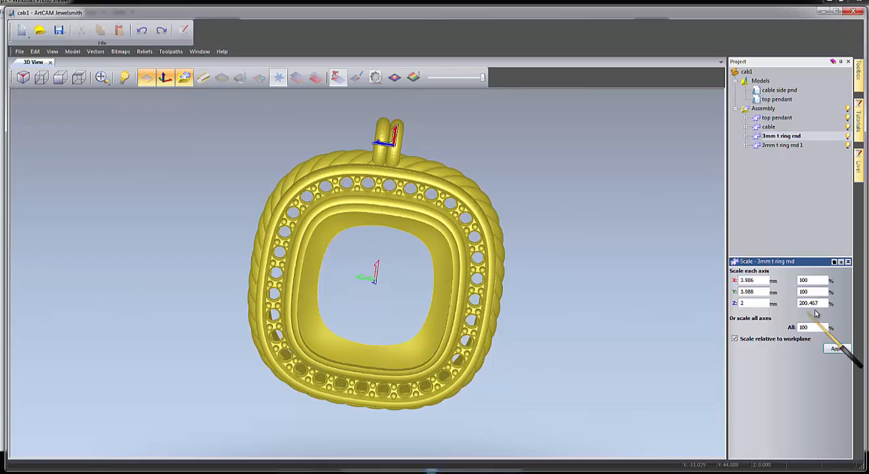
pyautogui.moveTo(759, 304); pyautogui.dragTo(732, 303)
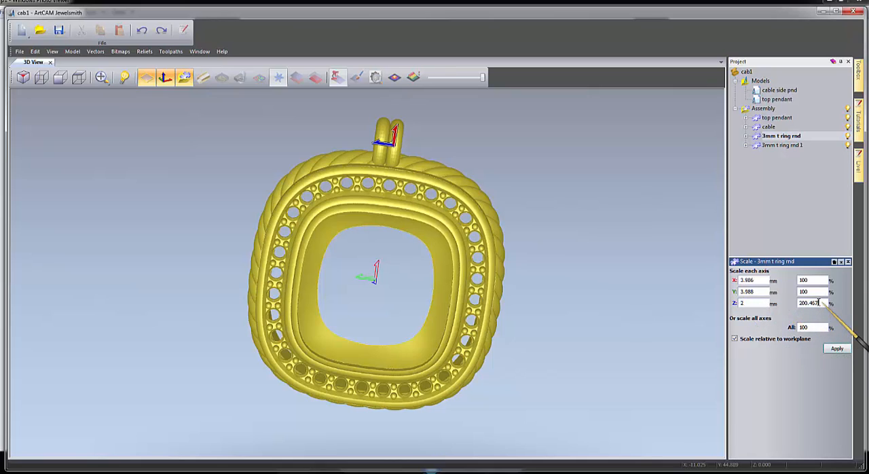
pyautogui.moveTo(819, 303); pyautogui.dragTo(779, 298)
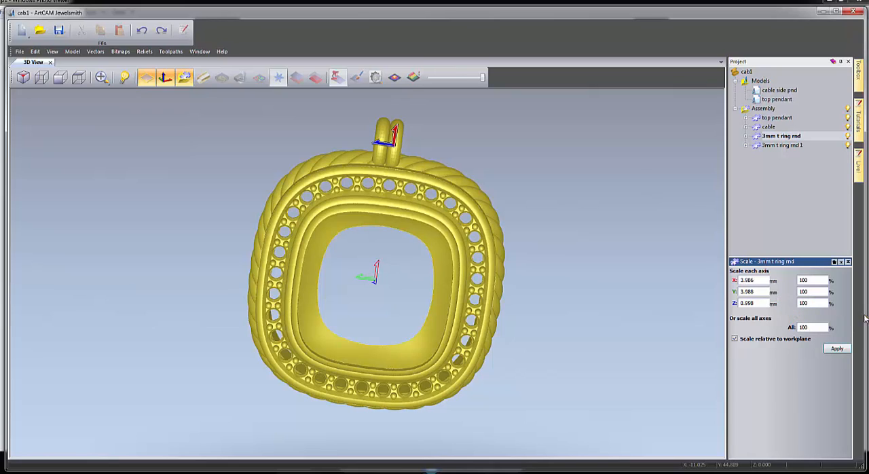
pyautogui.moveTo(812, 327); pyautogui.dragTo(762, 326)
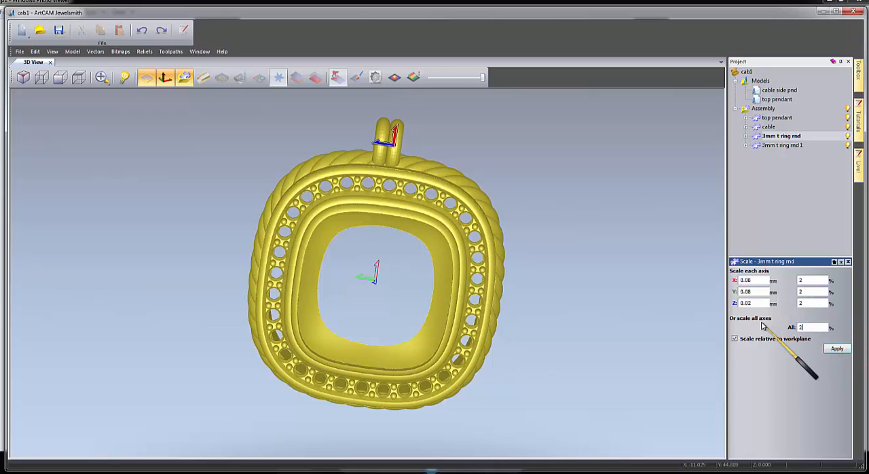
pyautogui.click(835, 350)
pyautogui.moveTo(633, 300); pyautogui.dragTo(320, 304)
pyautogui.doubleClick(379, 315)
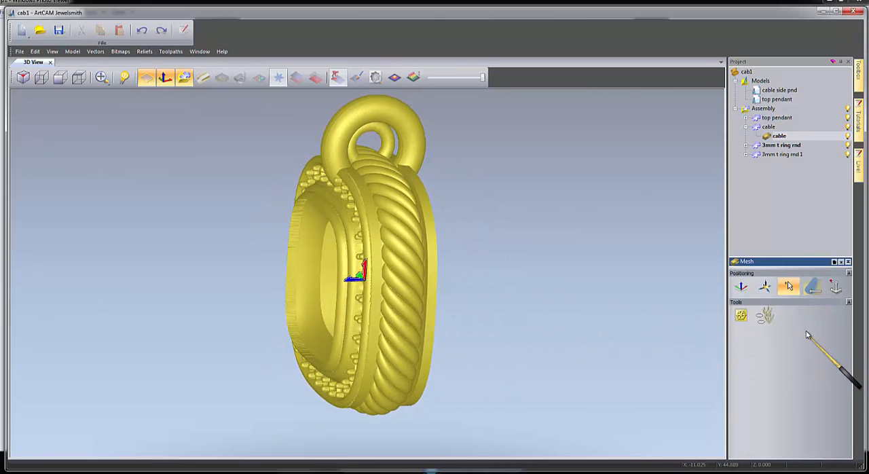
# Reduce the original jump ring by scaling all its axes to 90% twice in a row.
pyautogui.click(781, 146)
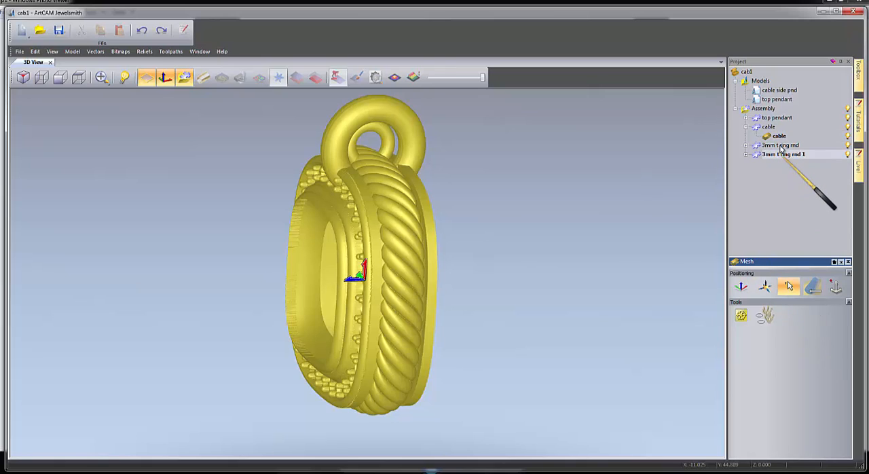
pyautogui.click(765, 286)
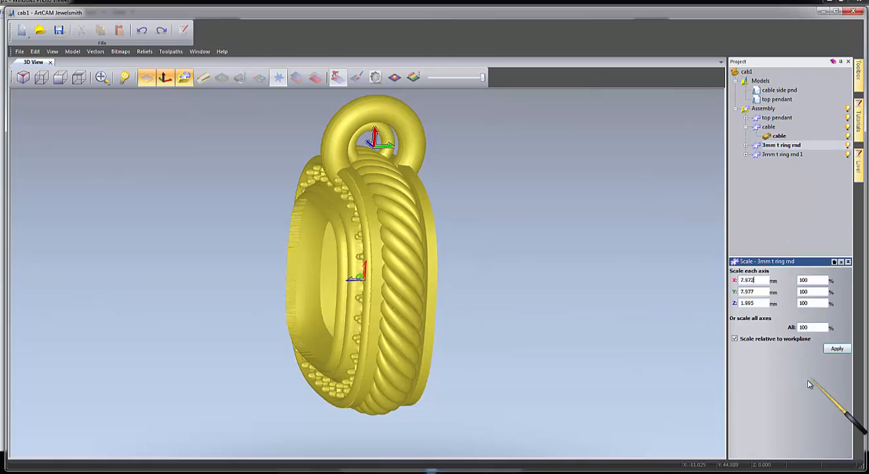
pyautogui.moveTo(814, 328); pyautogui.dragTo(784, 322)
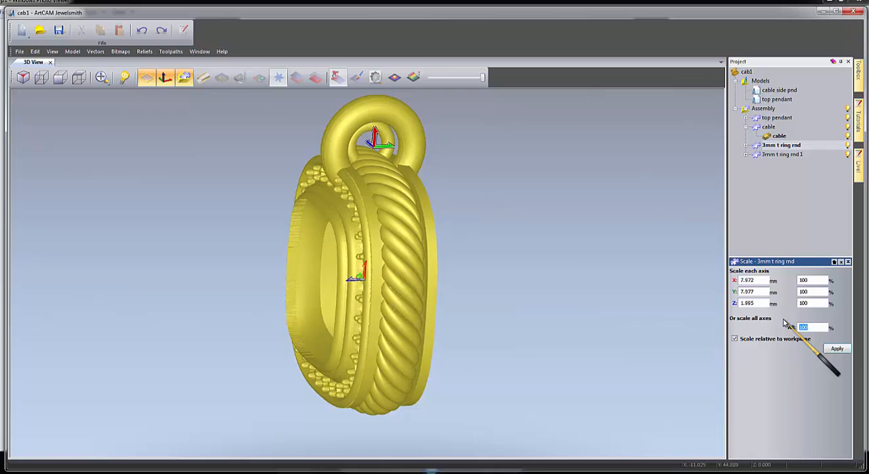
pyautogui.click(838, 349)
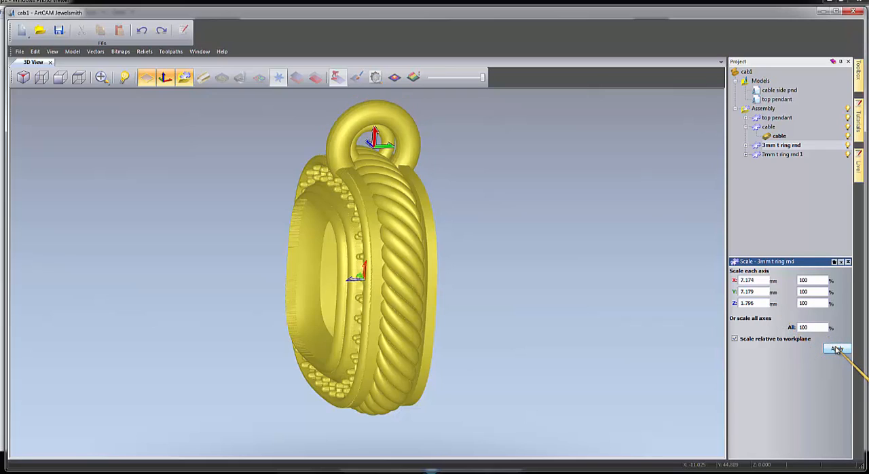
pyautogui.moveTo(813, 328); pyautogui.dragTo(779, 324)
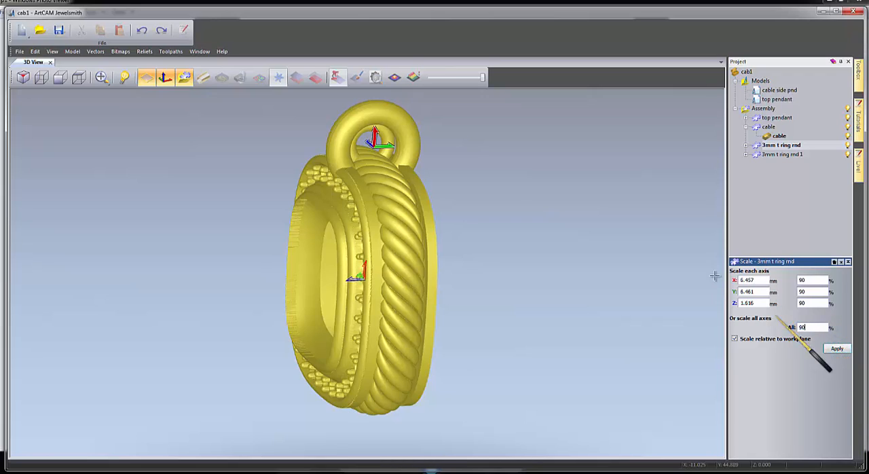
pyautogui.click(838, 349)
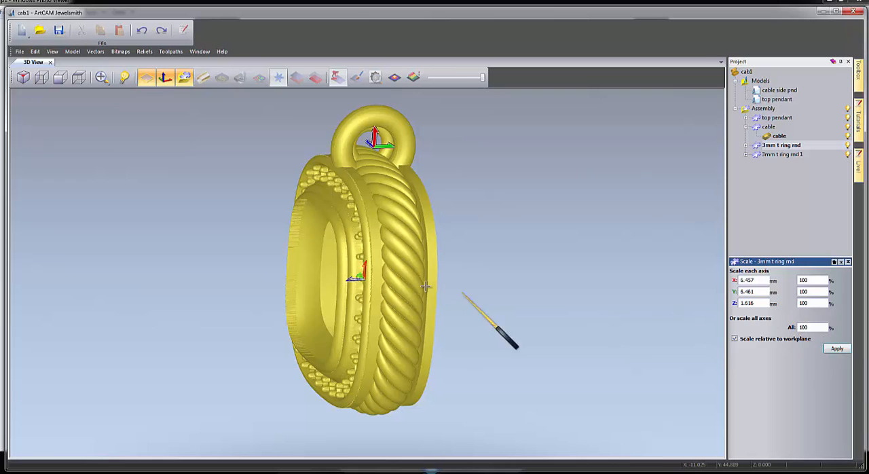
# Scale the duplicate jump ring uniformly to 120% relative to the workplane.
pyautogui.moveTo(464, 294); pyautogui.dragTo(699, 263)
pyautogui.scroll(1, 700, 262)
pyautogui.click(778, 155)
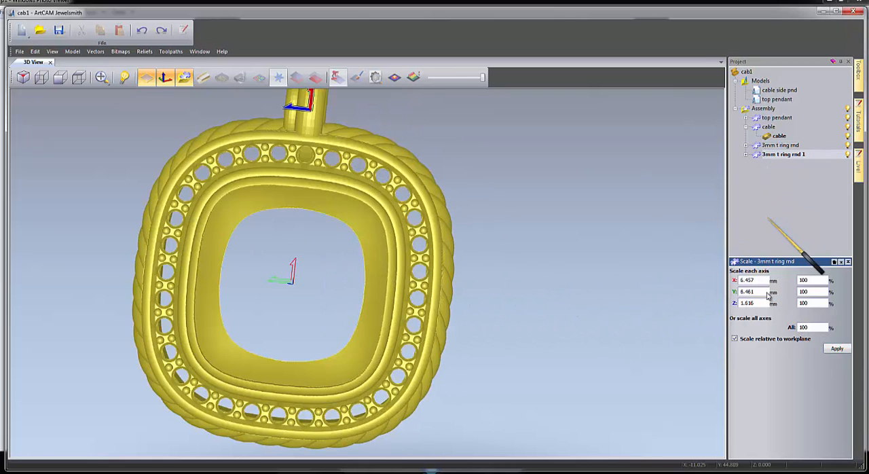
pyautogui.click(788, 286)
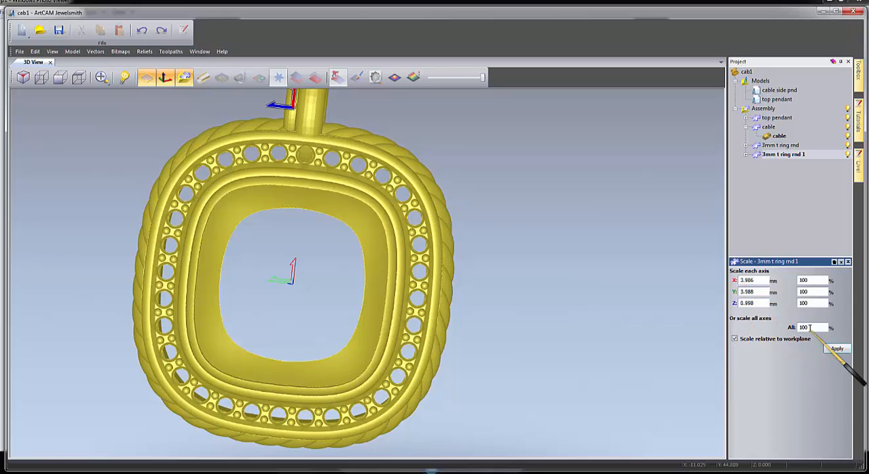
pyautogui.moveTo(813, 328); pyautogui.dragTo(774, 329)
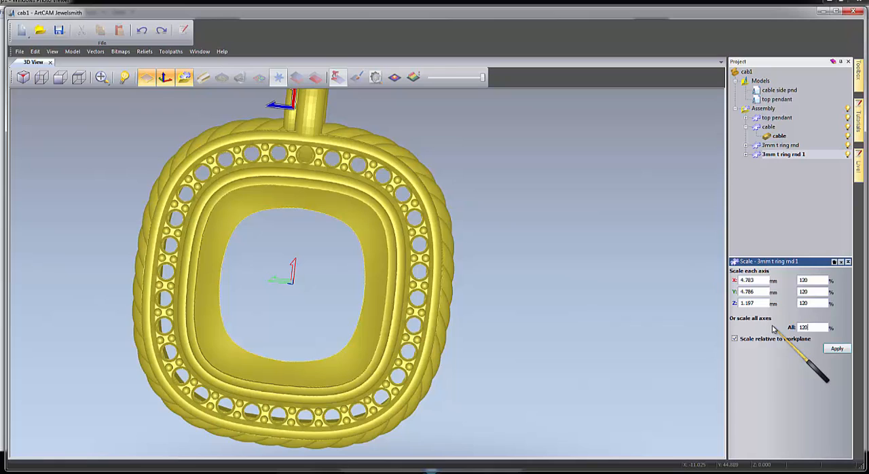
pyautogui.click(836, 349)
pyautogui.scroll(-3, 551, 313)
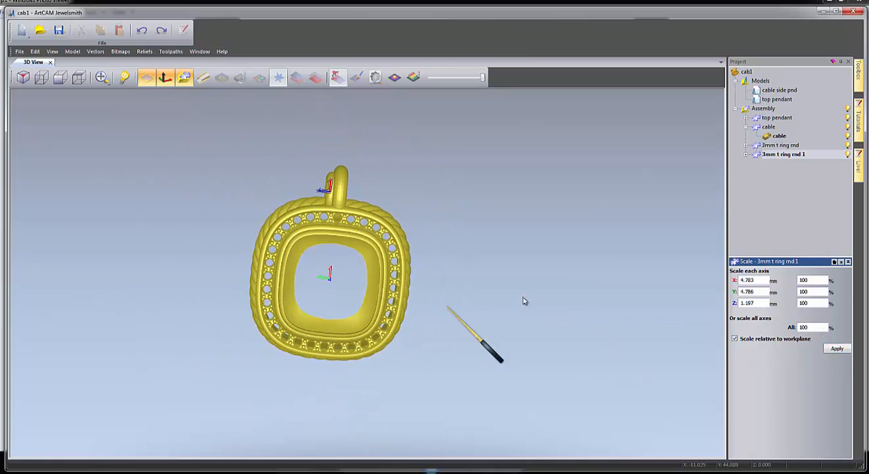
pyautogui.moveTo(525, 301); pyautogui.dragTo(531, 297)
pyautogui.moveTo(279, 290); pyautogui.dragTo(364, 292)
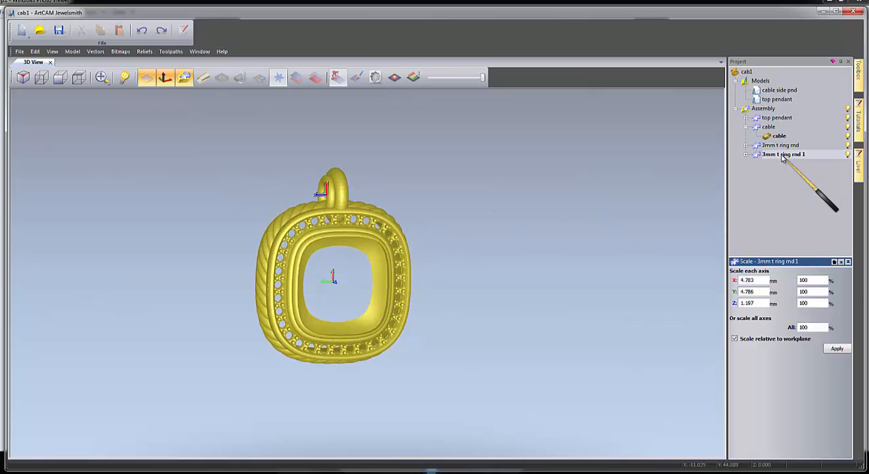
# Try to mirror a copy of the duplicate jump ring in the X-Y plane relative to the World Centre.
pyautogui.click(835, 262)
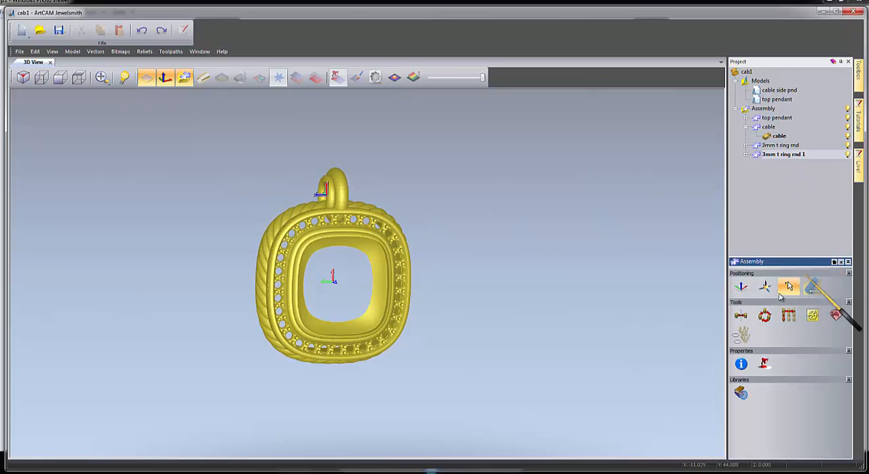
pyautogui.click(742, 317)
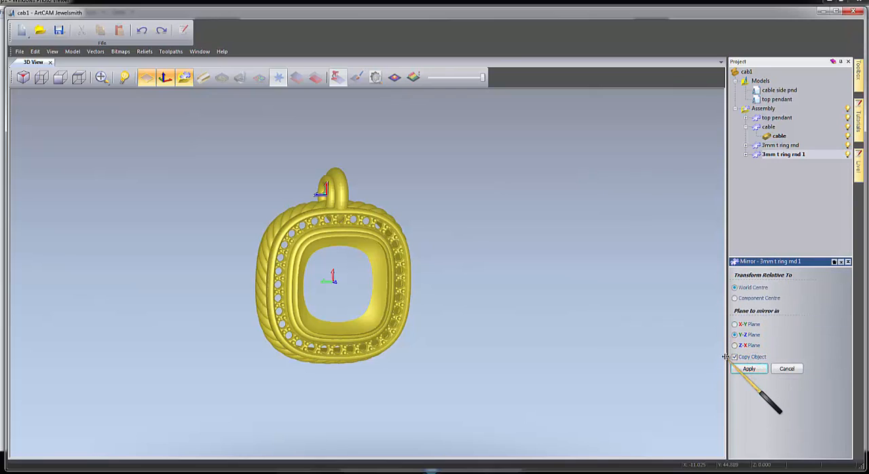
pyautogui.click(736, 324)
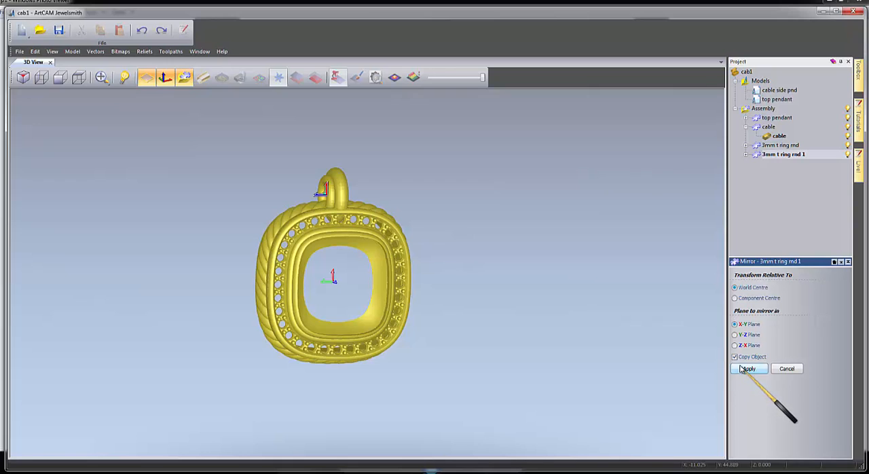
pyautogui.click(746, 369)
pyautogui.moveTo(210, 291); pyautogui.dragTo(322, 202)
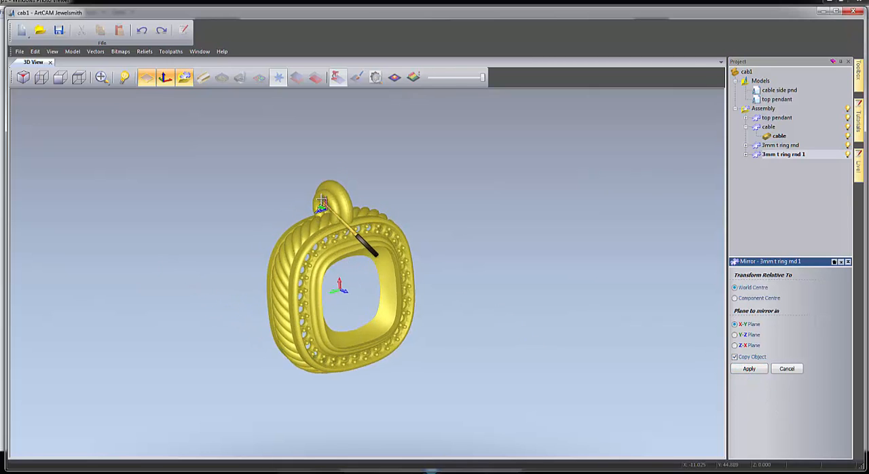
pyautogui.scroll(4, 322, 203)
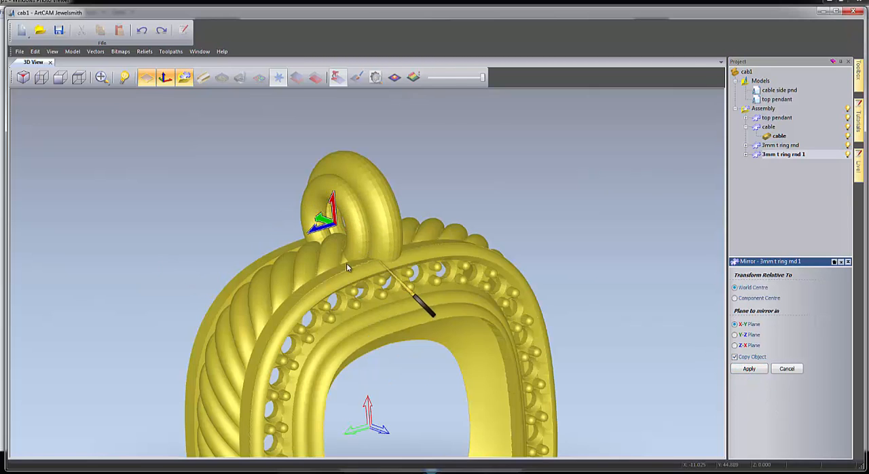
pyautogui.moveTo(346, 263); pyautogui.dragTo(261, 227)
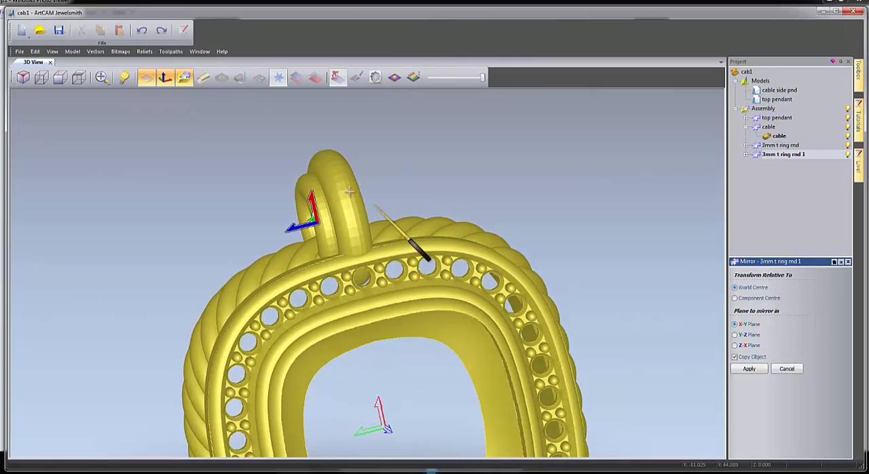
pyautogui.click(748, 369)
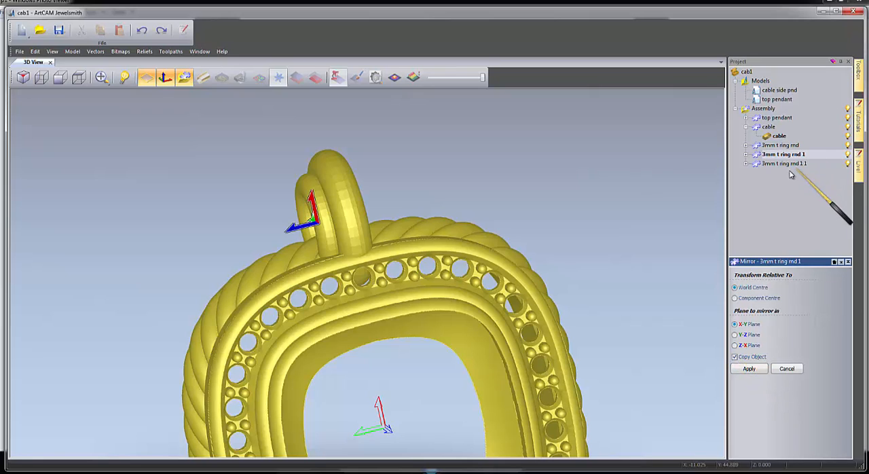
pyautogui.scroll(-5, 522, 274)
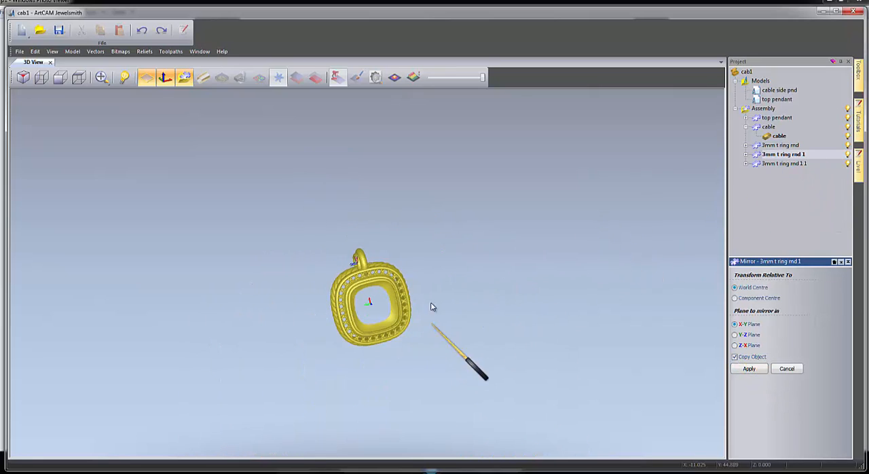
pyautogui.scroll(5, 368, 325)
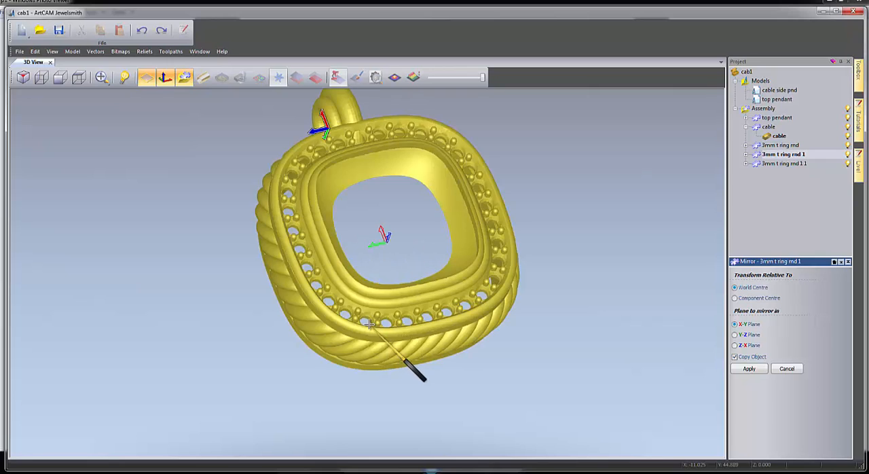
pyautogui.scroll(-5, 368, 325)
# Delete the wrongly mirrored jump ring copy, 3mm t ring rnd 1 1, from the assembly.
pyautogui.click(786, 163)
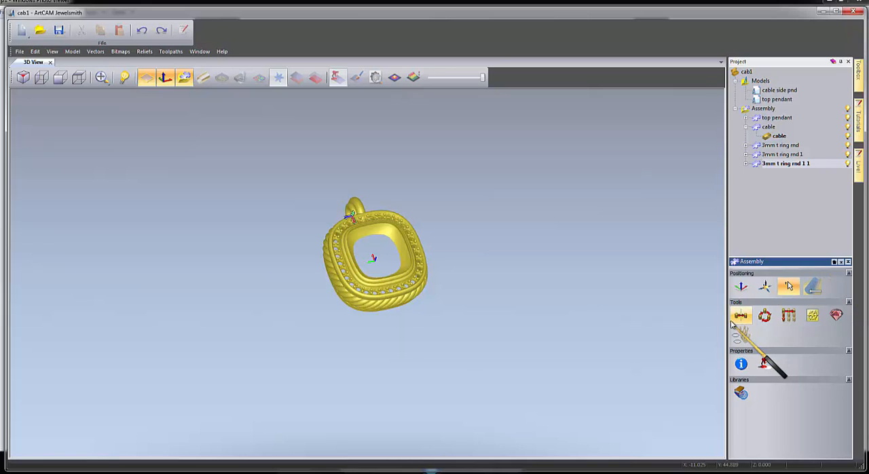
pyautogui.rightClick(781, 164)
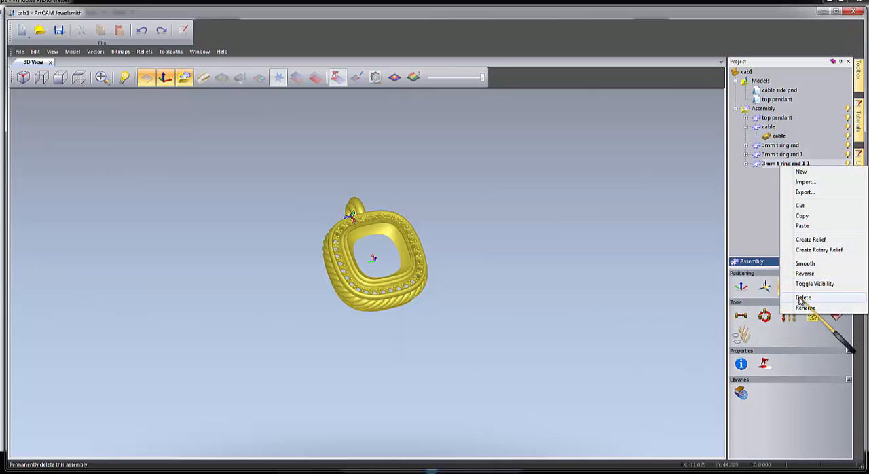
pyautogui.click(802, 298)
pyautogui.click(446, 261)
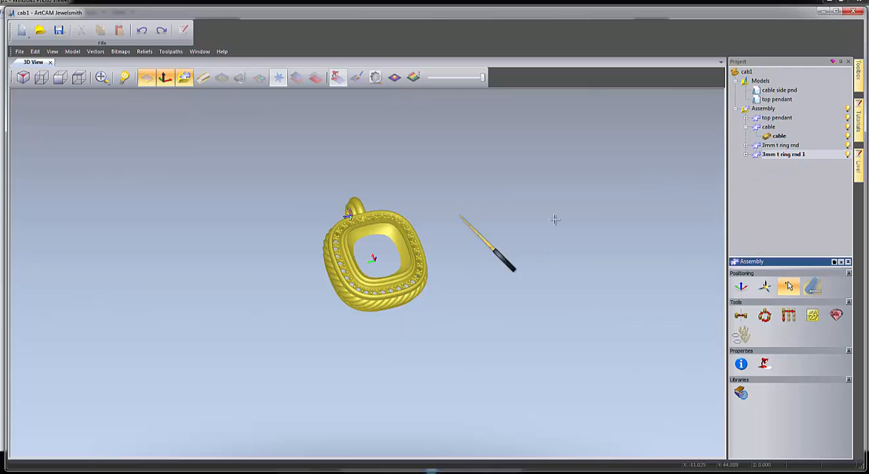
# Mirror a copy of the duplicate jump ring, 3mm t ring rnd 1, in the Z-X plane relative to the World Centre.
pyautogui.moveTo(404, 315); pyautogui.dragTo(375, 331)
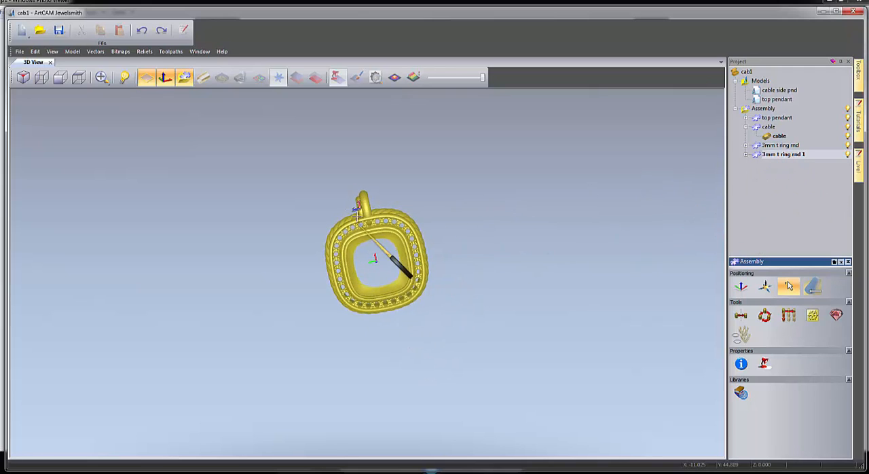
pyautogui.scroll(-3, 356, 221)
pyautogui.scroll(6, 359, 216)
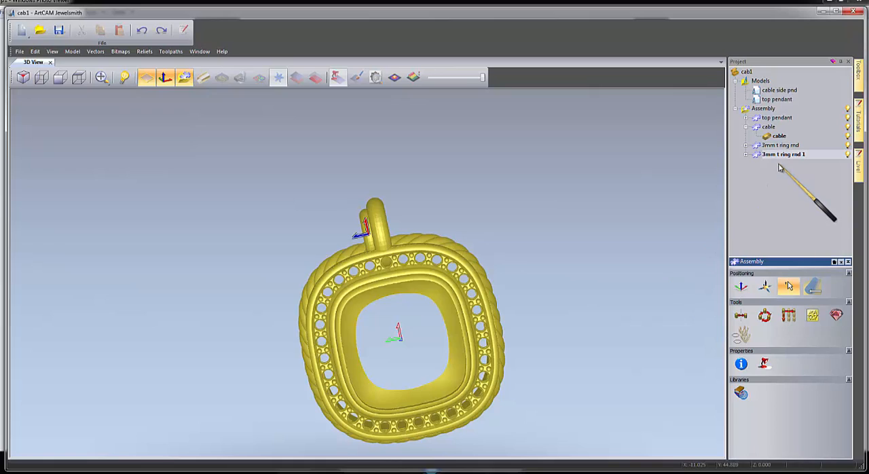
pyautogui.click(741, 286)
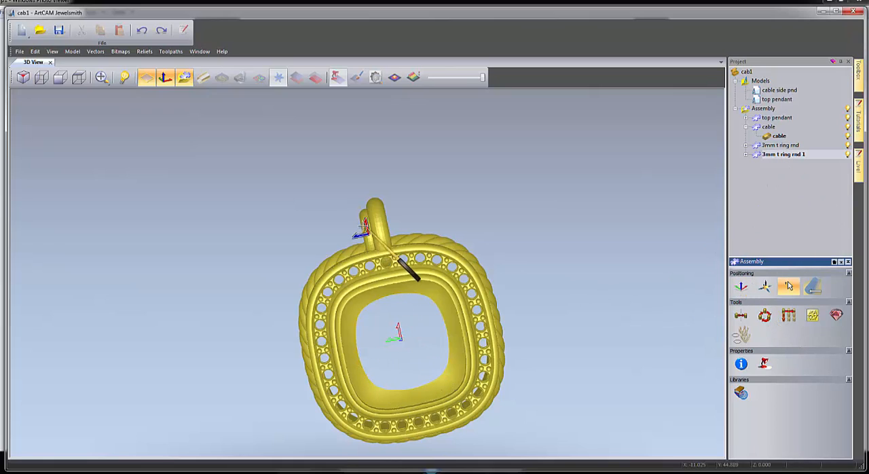
pyautogui.scroll(5, 394, 320)
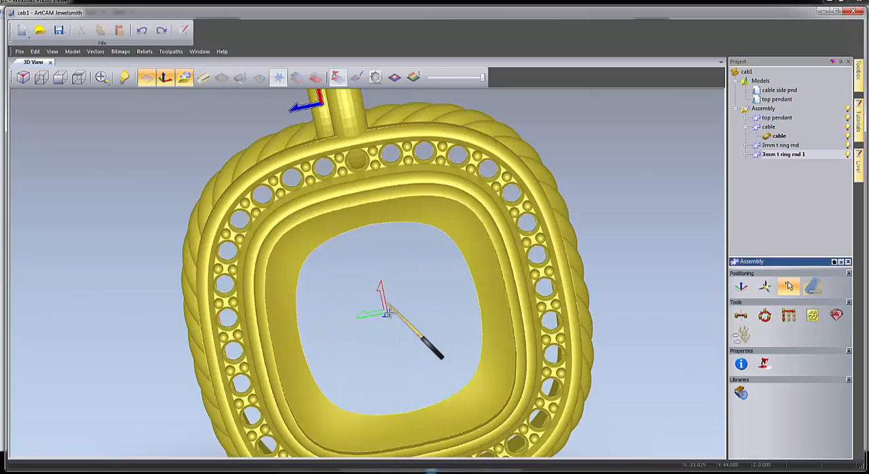
pyautogui.click(741, 315)
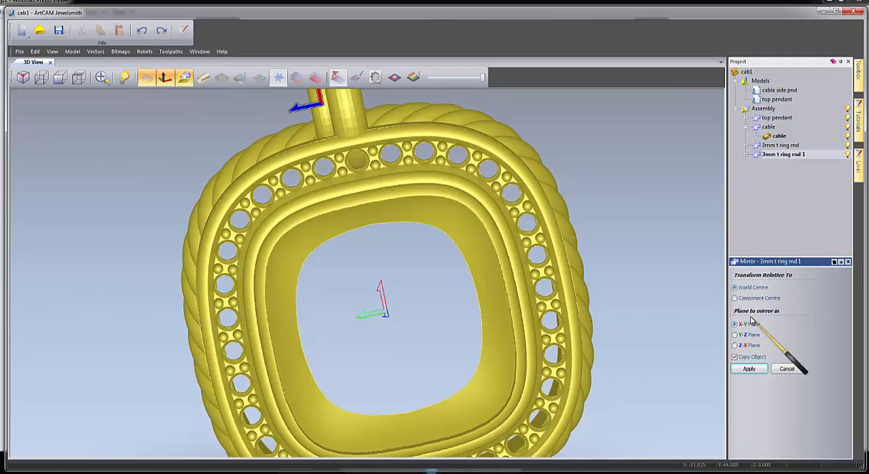
pyautogui.click(749, 369)
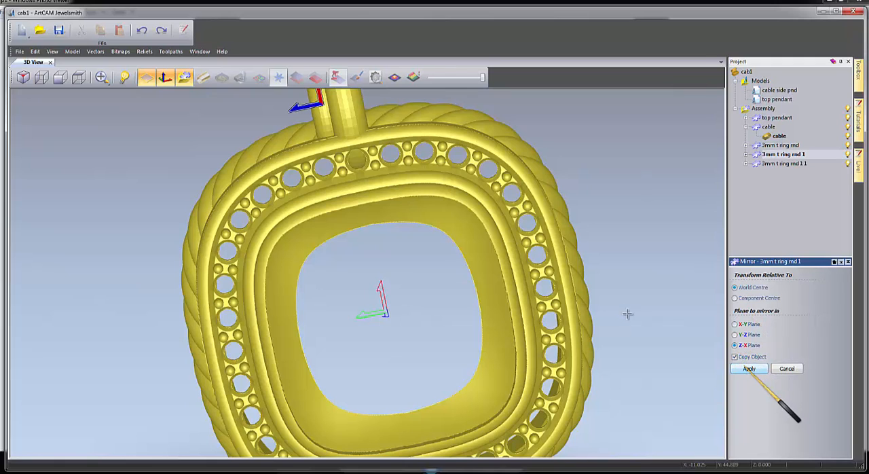
pyautogui.scroll(-3, 441, 292)
pyautogui.moveTo(333, 286); pyautogui.dragTo(460, 278)
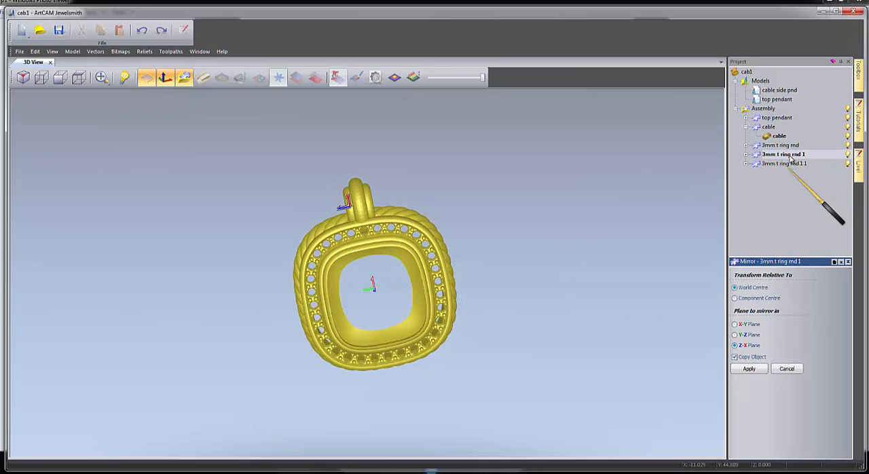
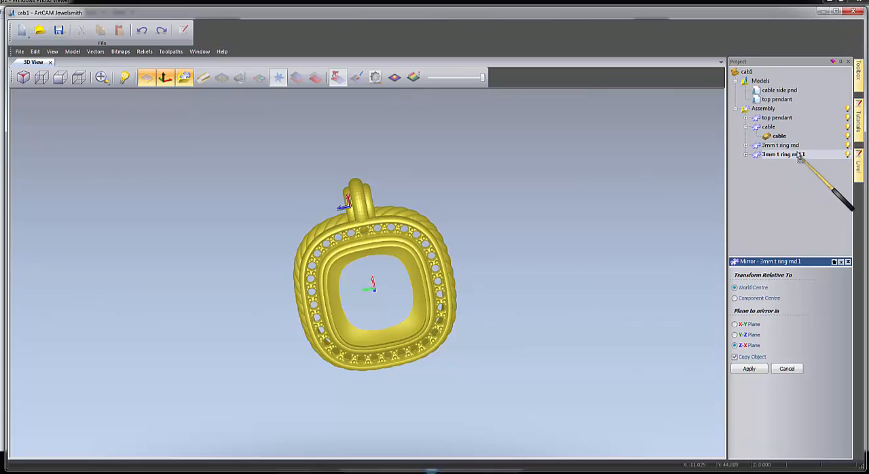
# Combine the mirrored ring copy into the 3mm t ring rnd assembly and rename that assembly bail.
pyautogui.press('Escape')
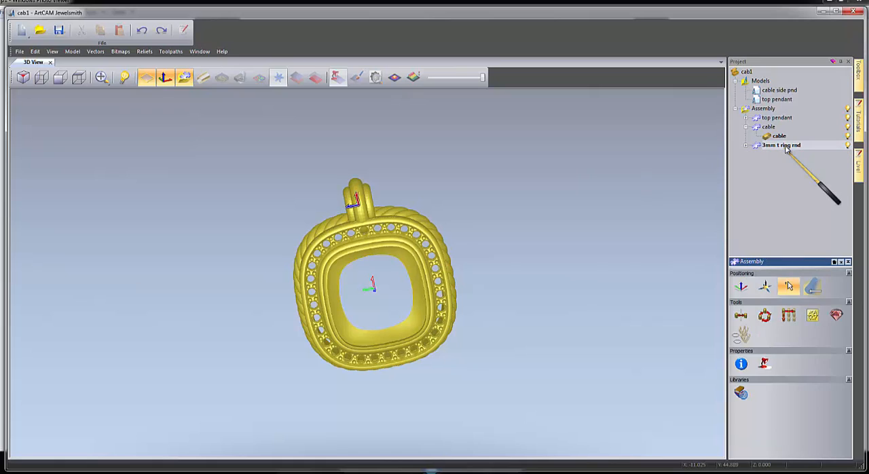
pyautogui.rightClick(784, 149)
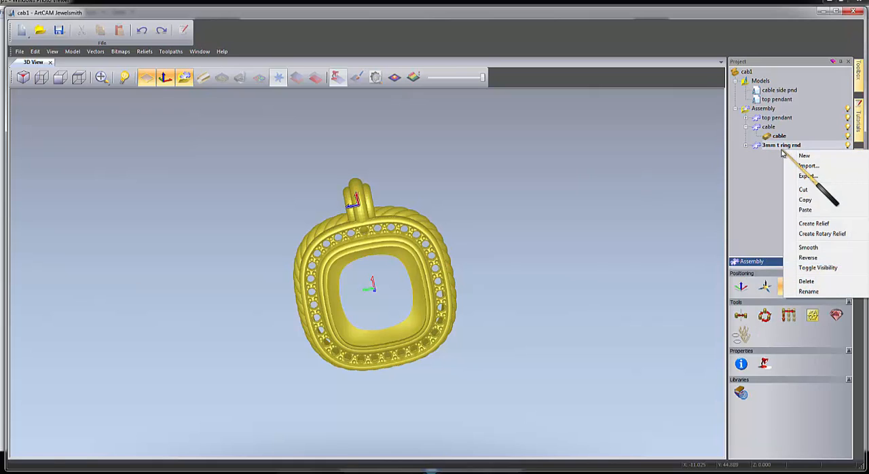
pyautogui.click(799, 289)
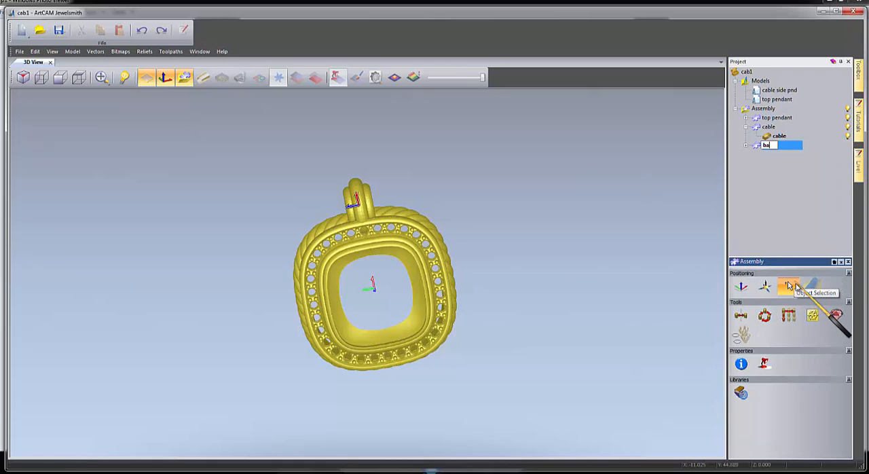
pyautogui.press('Return')
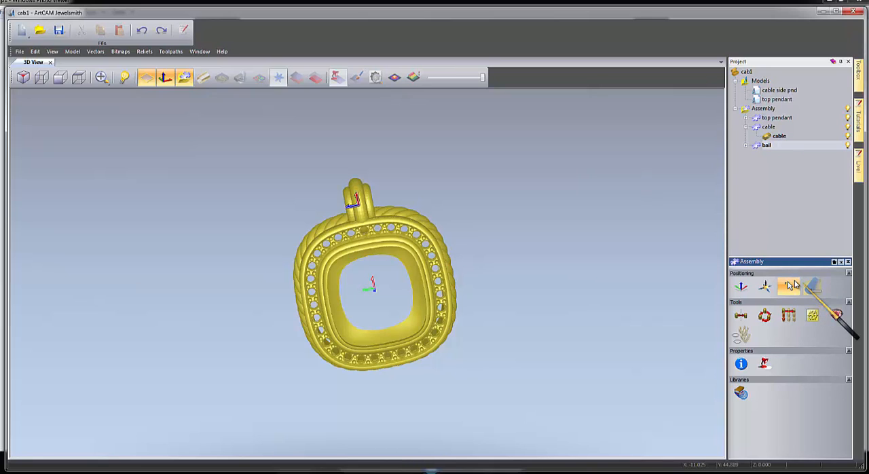
# Nudge the bail outward along X, away from the pendant body, by two steps of 1 relative to the World Centre.
pyautogui.click(739, 290)
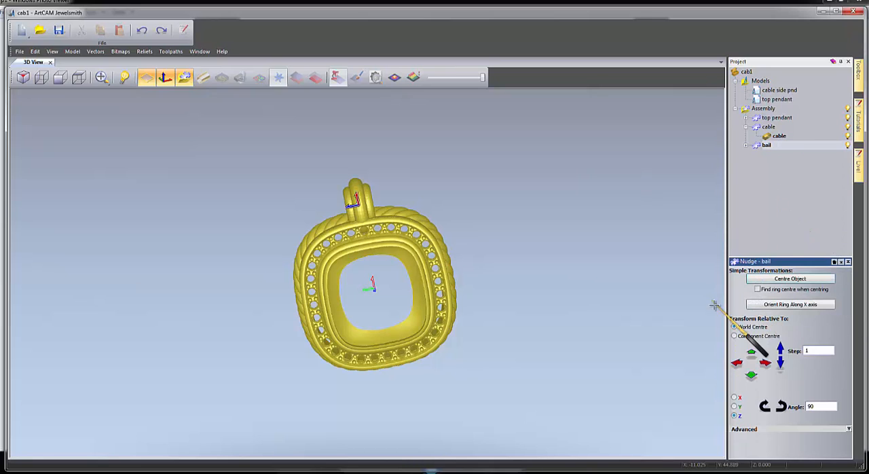
pyautogui.click(767, 365)
pyautogui.click(768, 366)
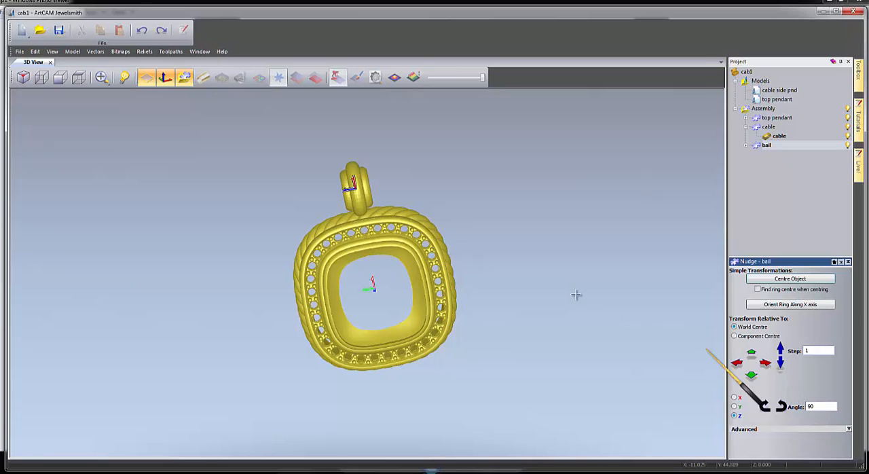
pyautogui.moveTo(401, 269); pyautogui.dragTo(198, 270)
pyautogui.moveTo(531, 231); pyautogui.dragTo(377, 244)
pyautogui.scroll(3, 377, 243)
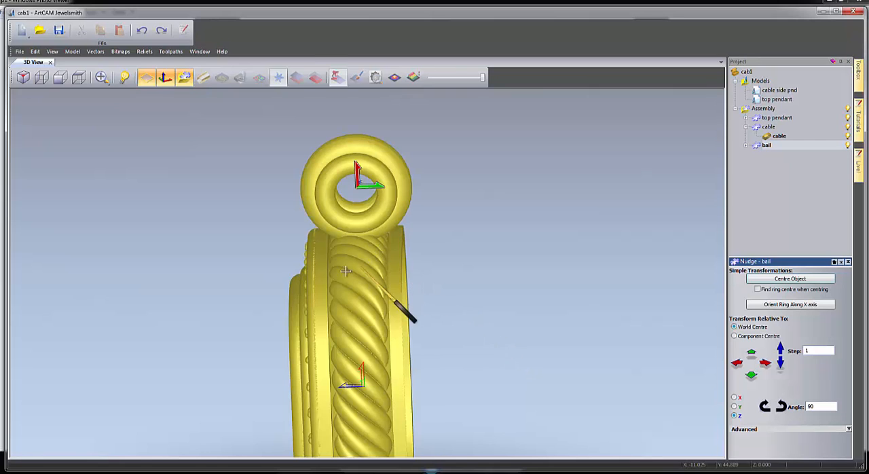
pyautogui.moveTo(286, 290); pyautogui.dragTo(574, 246)
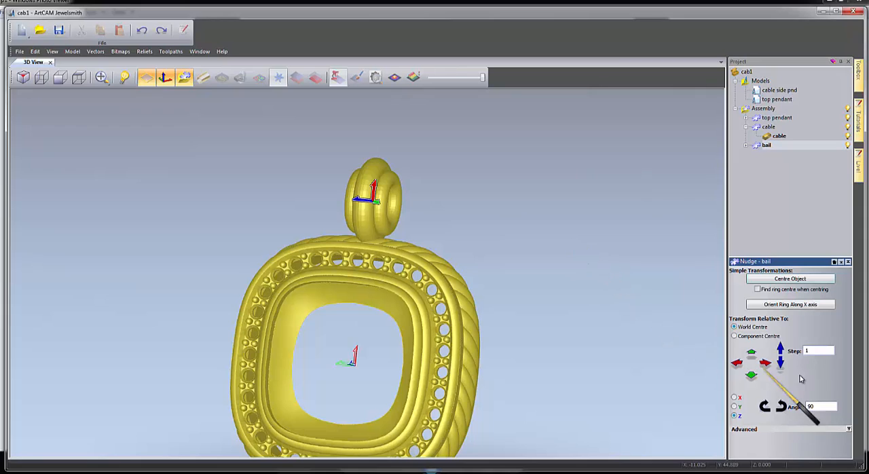
# Set the nudge step to .1 and nudge the bail upward along Z to centre it on the pendant's thickness.
pyautogui.moveTo(817, 350); pyautogui.dragTo(794, 351)
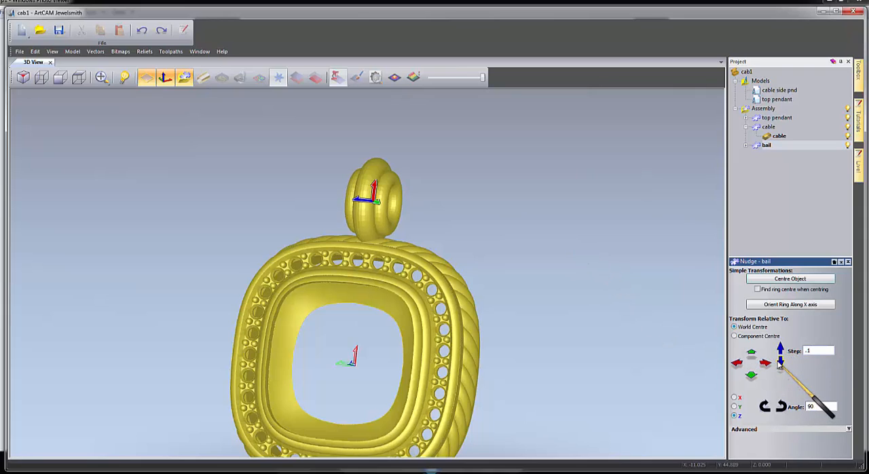
pyautogui.click(781, 349)
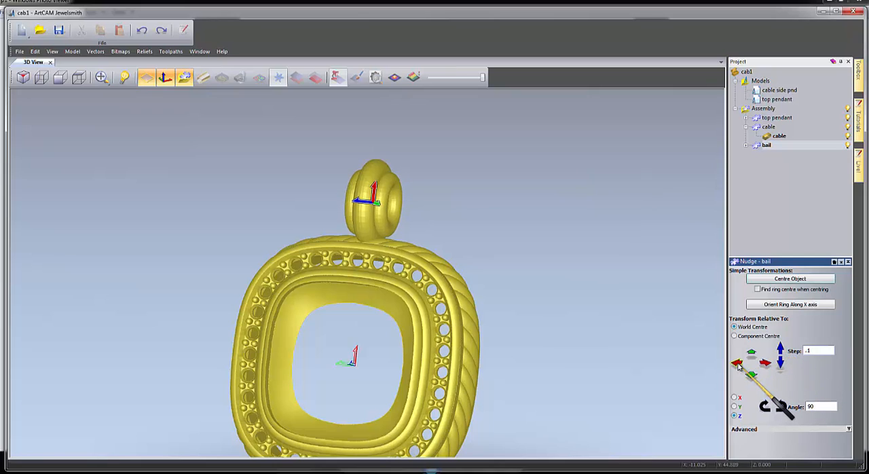
pyautogui.moveTo(617, 357); pyautogui.dragTo(680, 354)
pyautogui.moveTo(546, 287); pyautogui.dragTo(336, 292)
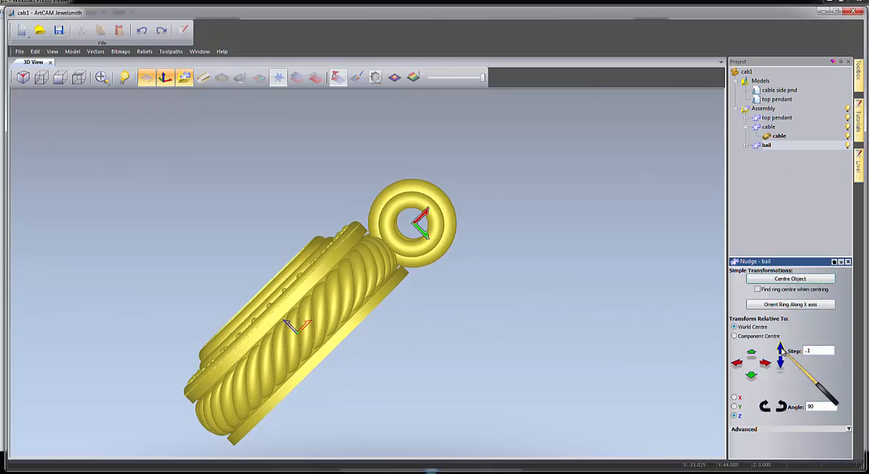
pyautogui.click(782, 351)
pyautogui.click(782, 351)
pyautogui.click(782, 350)
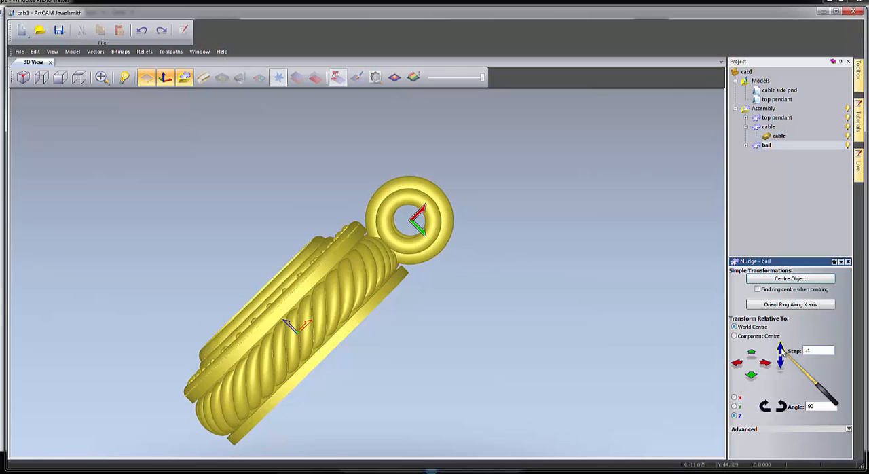
pyautogui.click(782, 351)
pyautogui.click(782, 350)
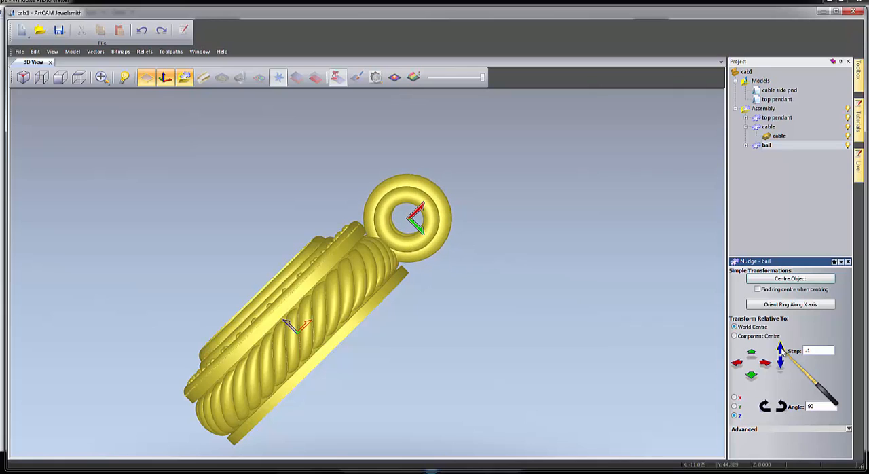
pyautogui.click(782, 350)
pyautogui.click(782, 351)
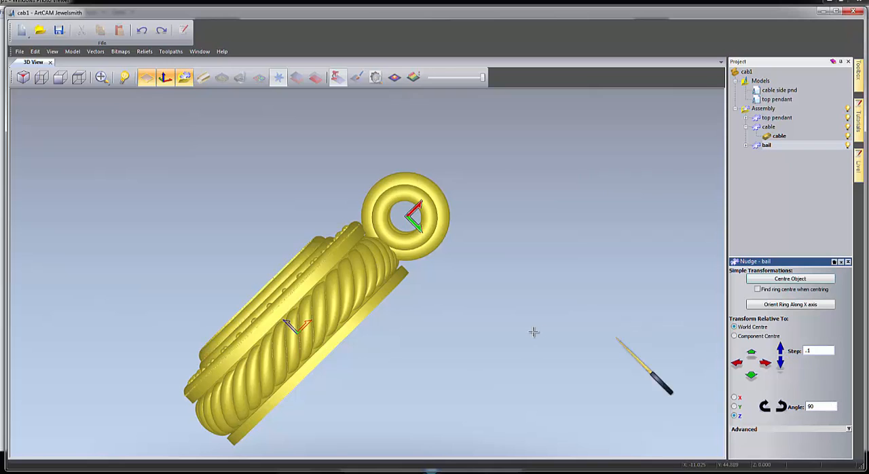
# Examine the bail's position and proportions against the pendant from the front, at an angle and from farther away.
pyautogui.moveTo(663, 341); pyautogui.dragTo(680, 340)
pyautogui.moveTo(365, 335); pyautogui.dragTo(684, 340)
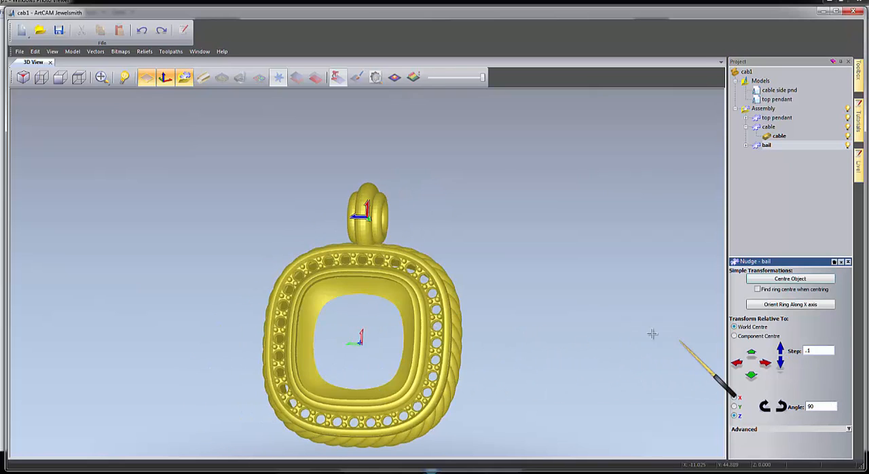
pyautogui.moveTo(381, 328); pyautogui.dragTo(370, 355)
pyautogui.moveTo(456, 359); pyautogui.dragTo(466, 355)
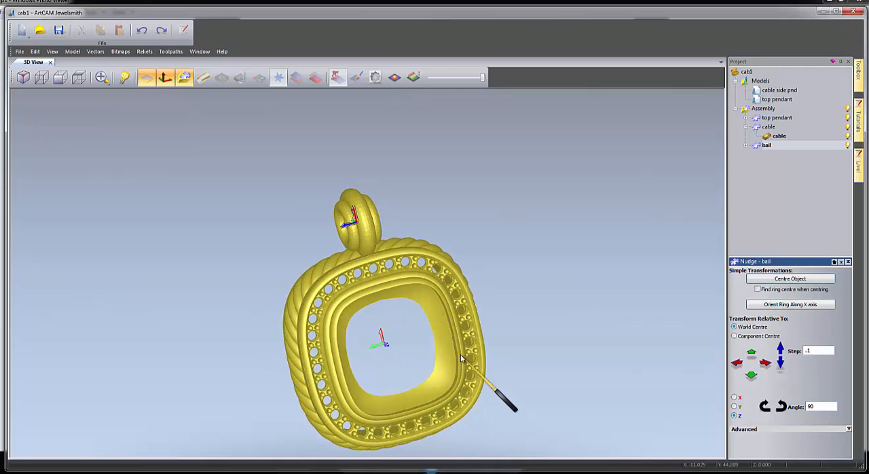
pyautogui.moveTo(358, 343); pyautogui.dragTo(356, 339)
pyautogui.scroll(-2, 399, 296)
pyautogui.scroll(-3, 399, 297)
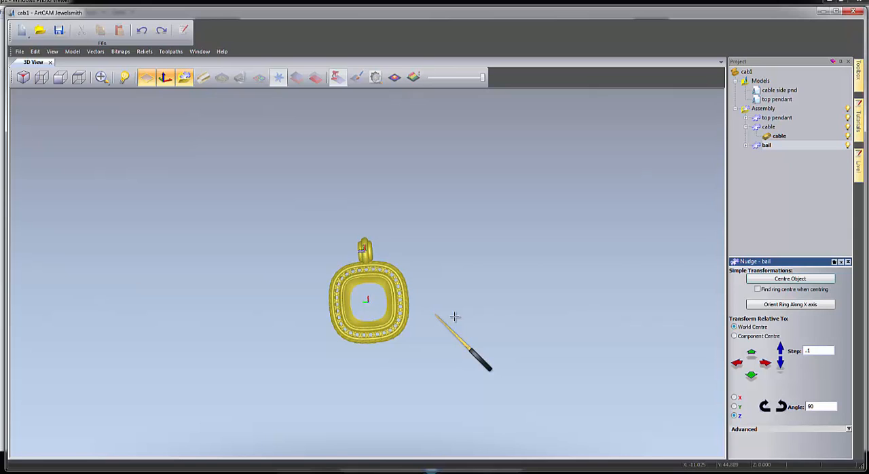
pyautogui.scroll(4, 367, 289)
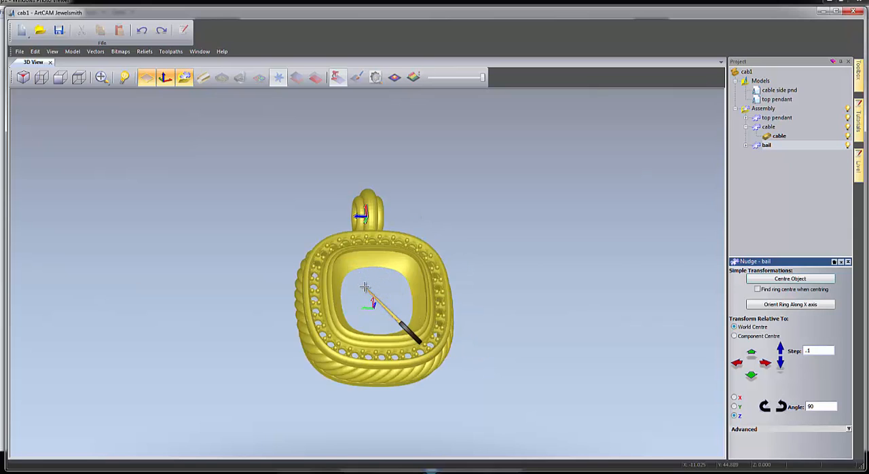
pyautogui.scroll(1, 365, 287)
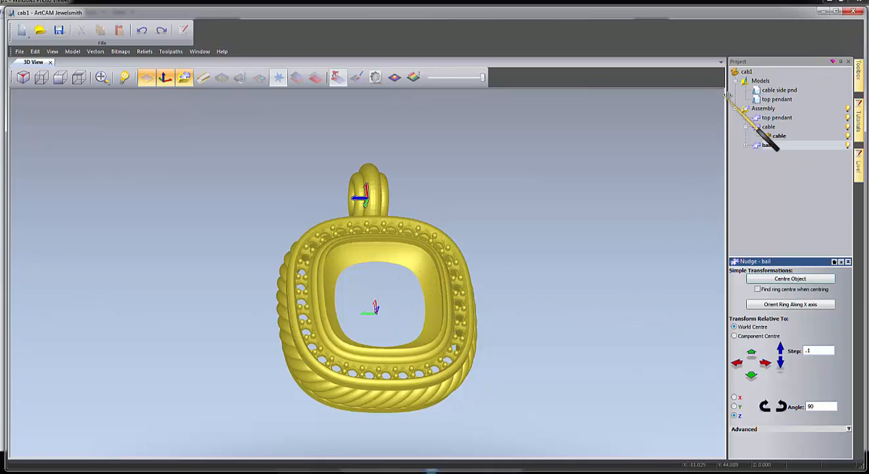
# Open the top pendant model in the 2D view and show only its diamonds vector layer as the active layer.
pyautogui.click(779, 90)
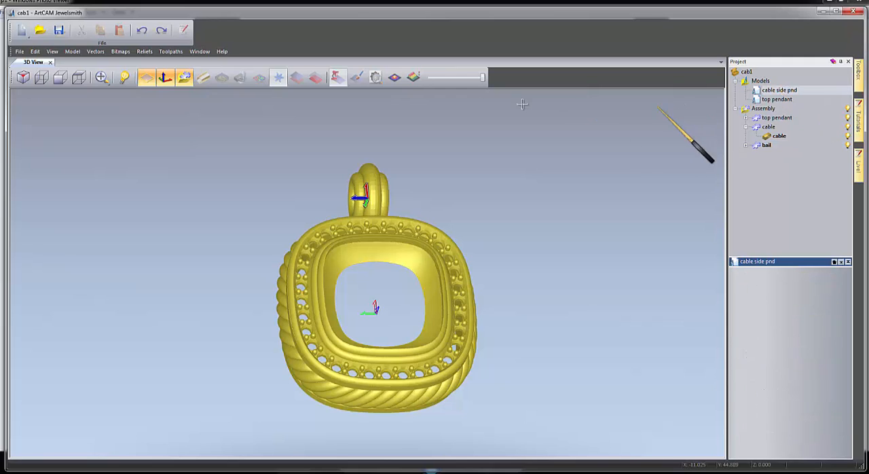
pyautogui.click(777, 100)
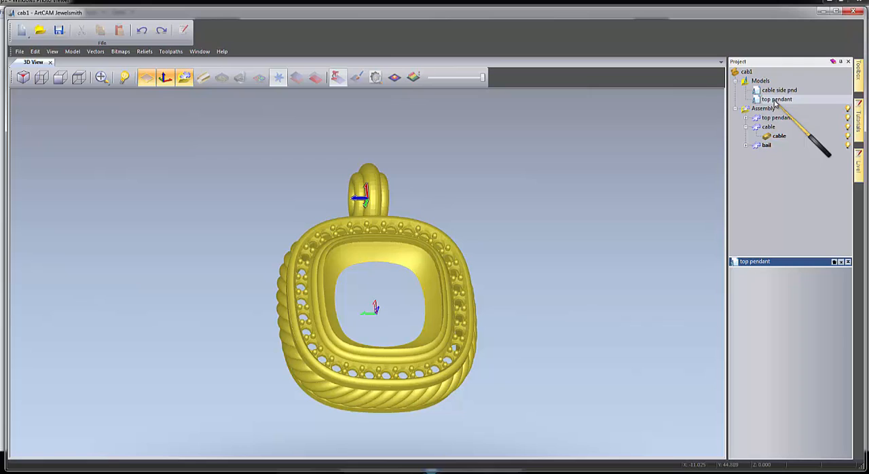
pyautogui.doubleClick(776, 100)
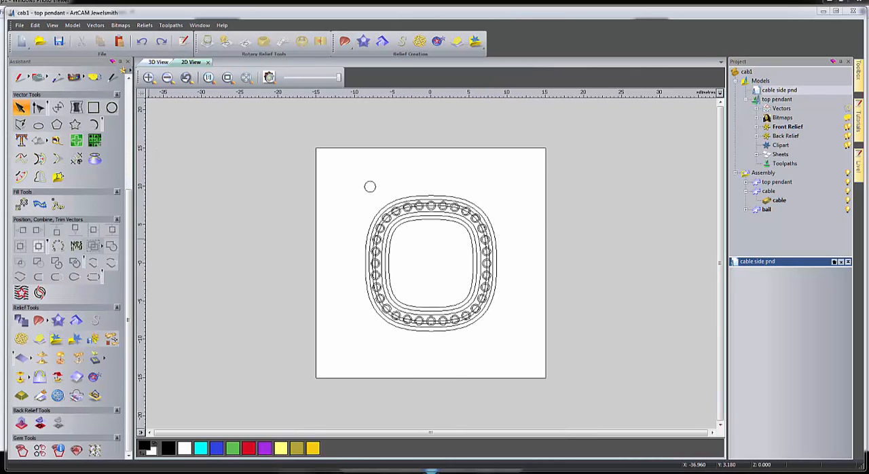
pyautogui.click(757, 108)
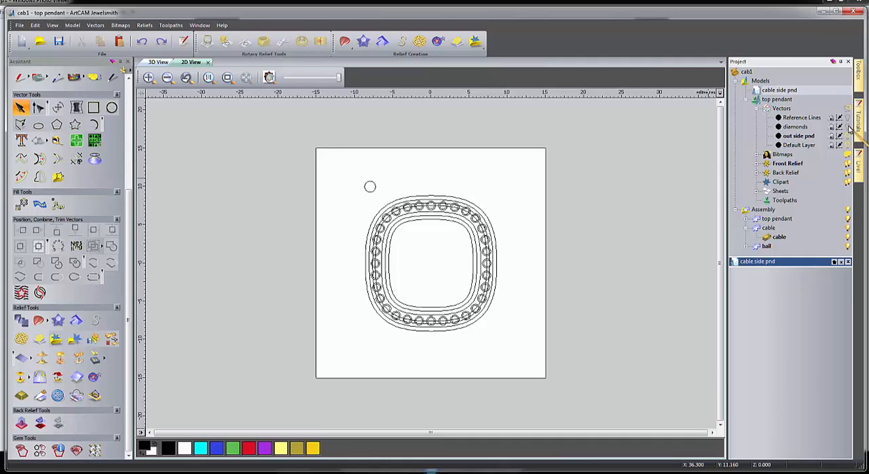
pyautogui.click(848, 128)
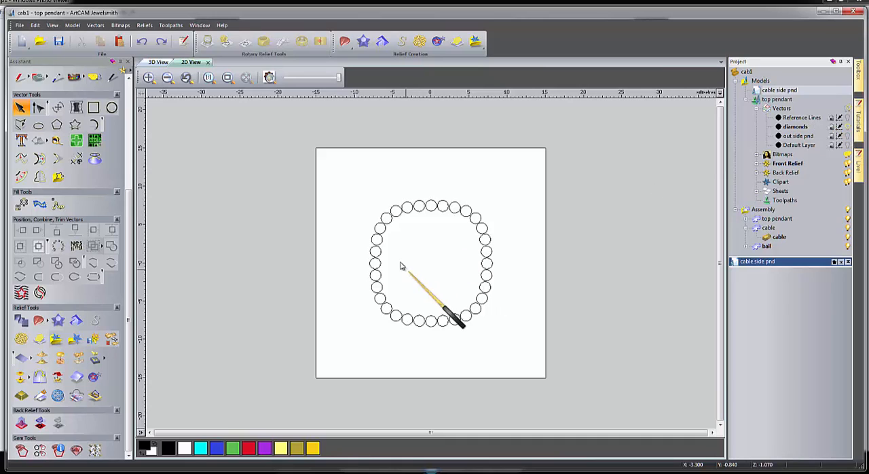
# Convert the ring of stone circles to Round Brilliant Diamond gem vectors, taking gem sizes from the vectors and keeping the original vectors.
pyautogui.click(401, 207)
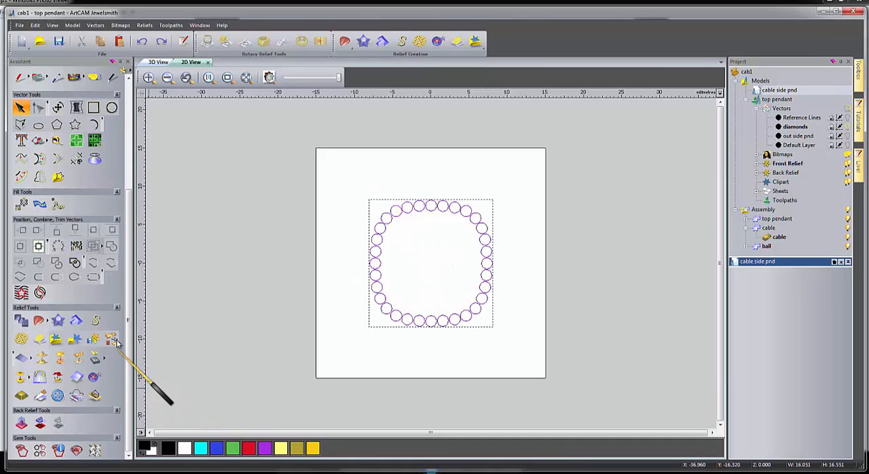
pyautogui.click(42, 453)
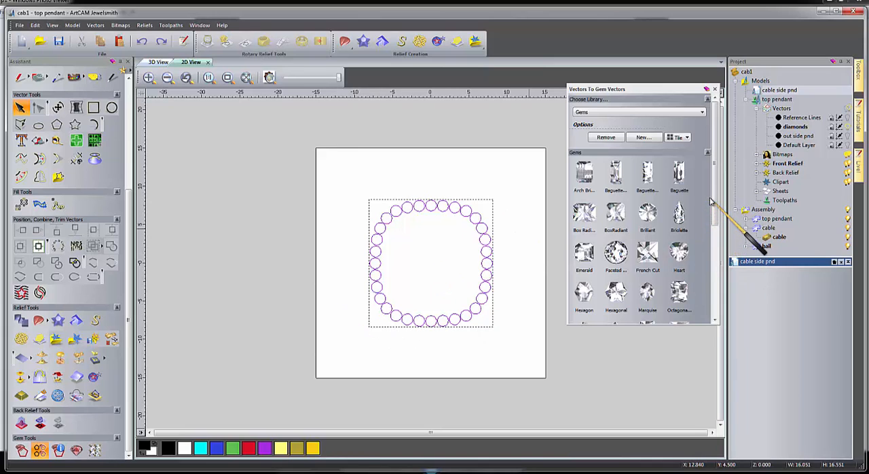
pyautogui.moveTo(715, 202); pyautogui.dragTo(711, 277)
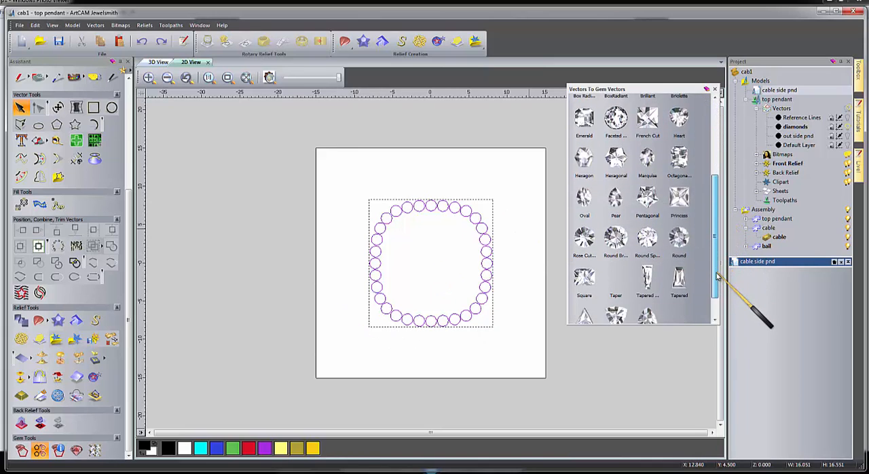
pyautogui.click(613, 233)
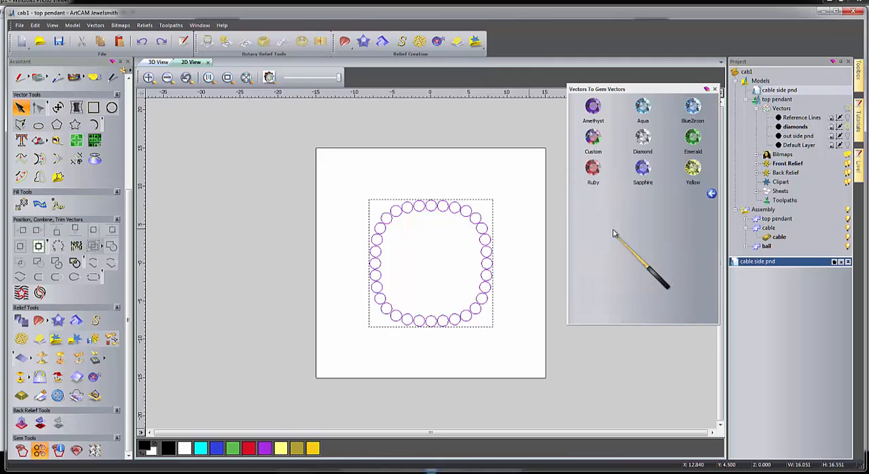
pyautogui.click(643, 138)
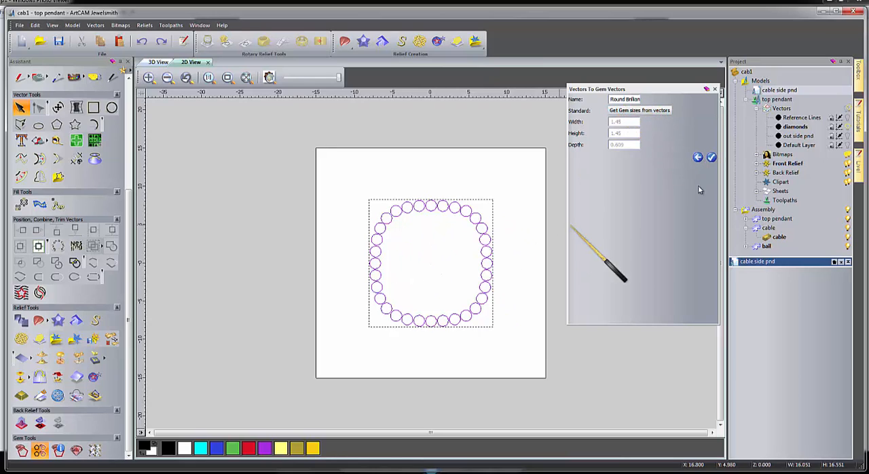
pyautogui.click(711, 158)
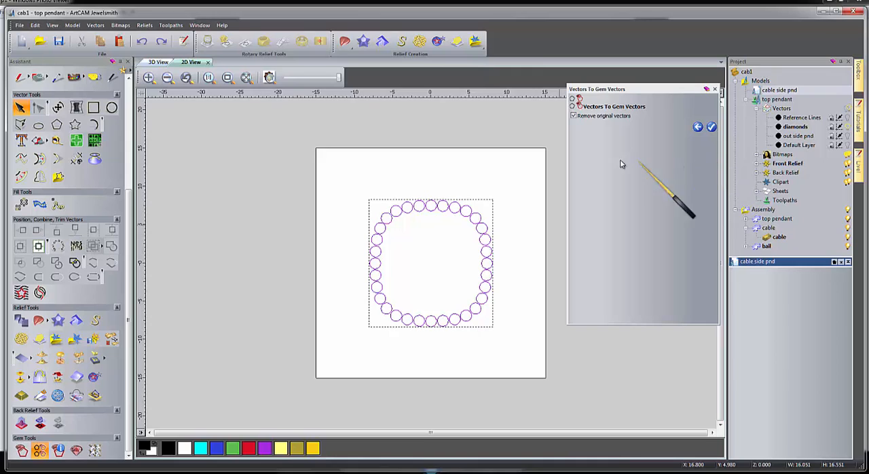
pyautogui.click(574, 116)
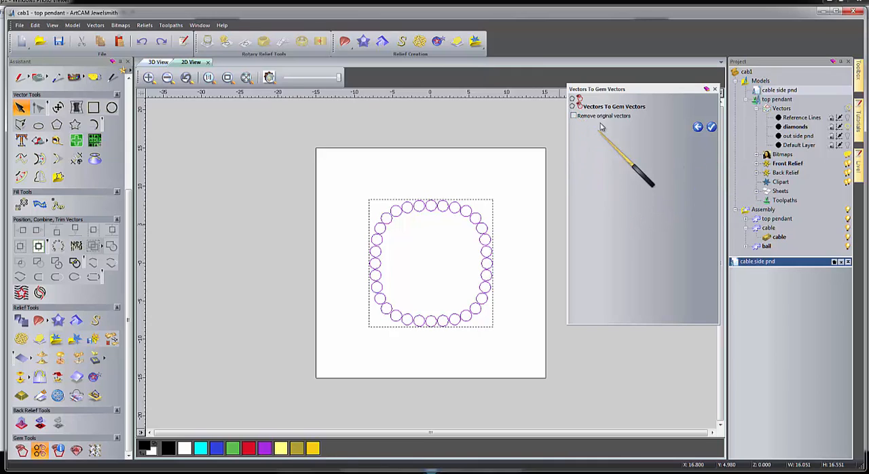
pyautogui.click(712, 127)
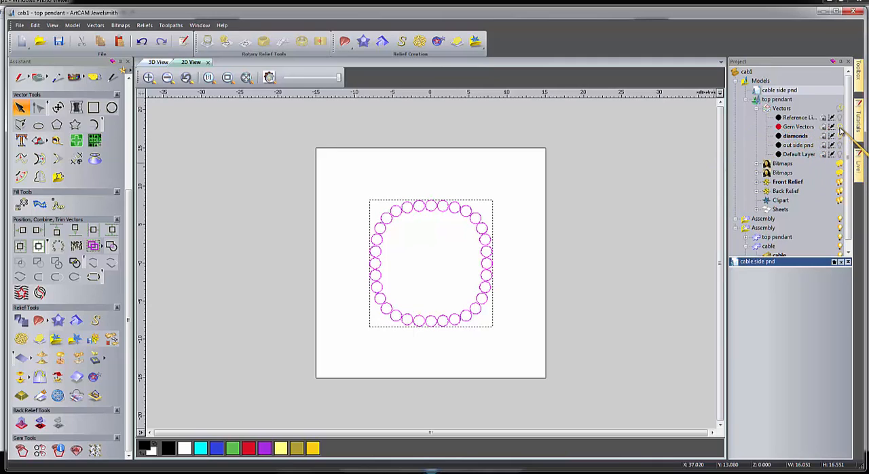
# Make the Gem Vectors layer active, select all its gem vectors and create 3D gems from them at a start height of 5.
pyautogui.click(812, 129)
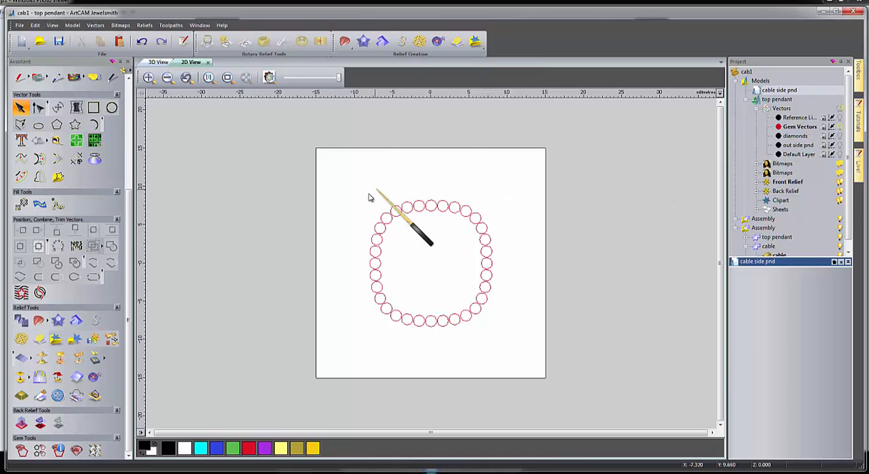
pyautogui.moveTo(354, 179); pyautogui.dragTo(511, 359)
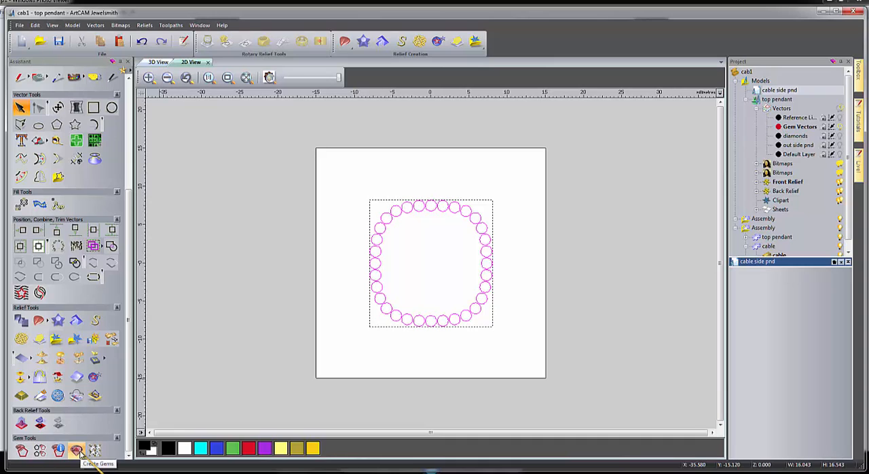
pyautogui.click(158, 62)
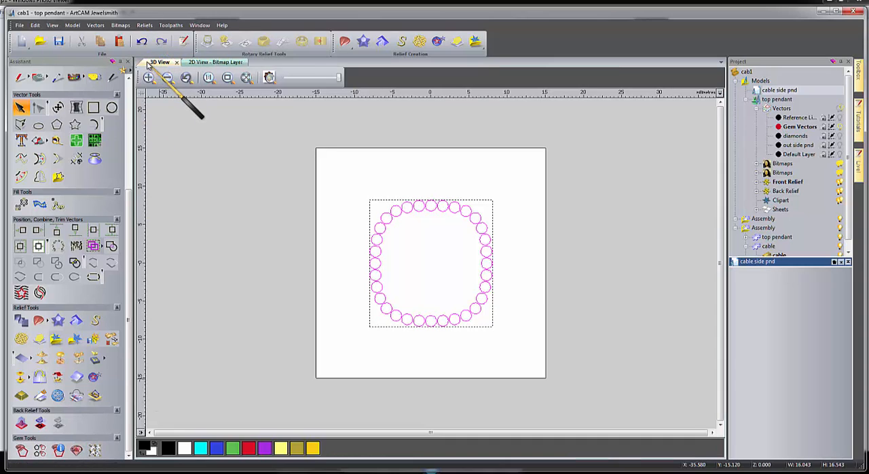
pyautogui.click(76, 451)
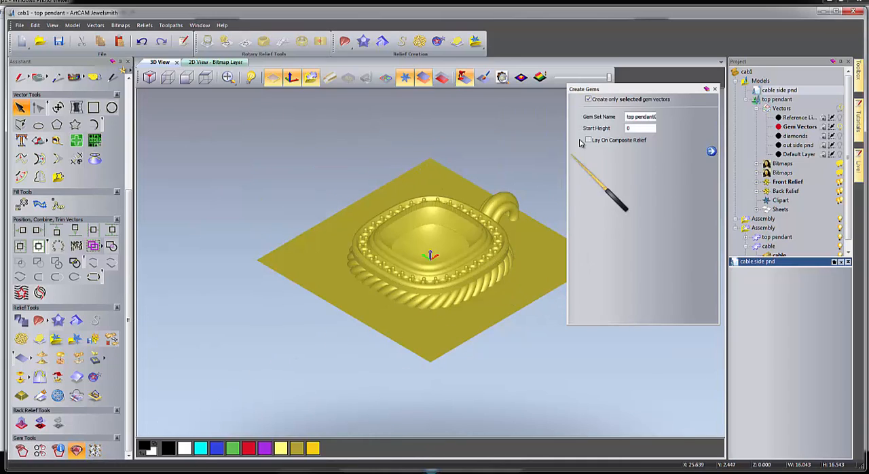
pyautogui.moveTo(638, 129); pyautogui.dragTo(612, 131)
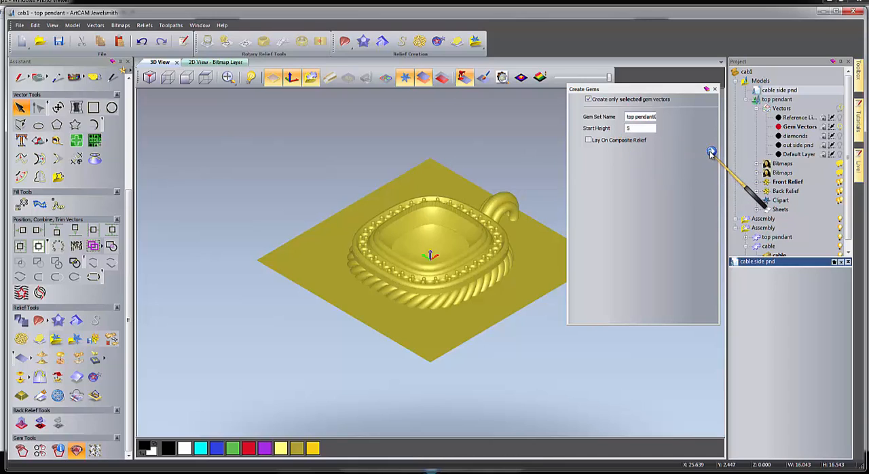
pyautogui.click(711, 152)
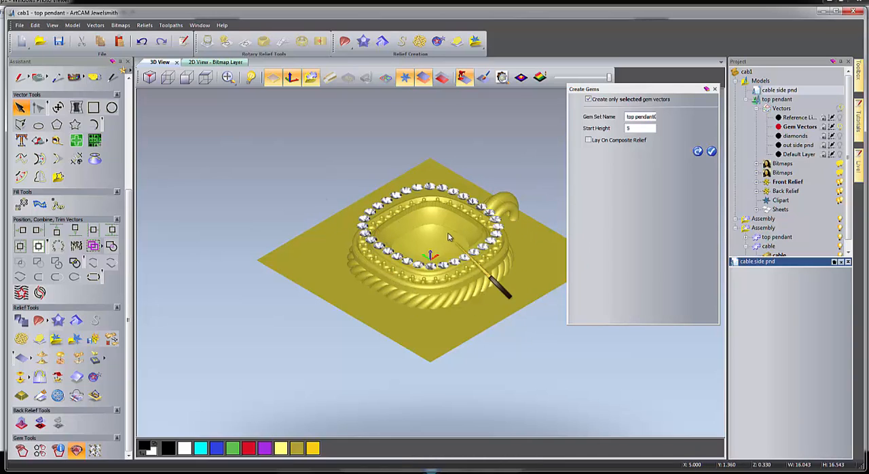
pyautogui.click(712, 152)
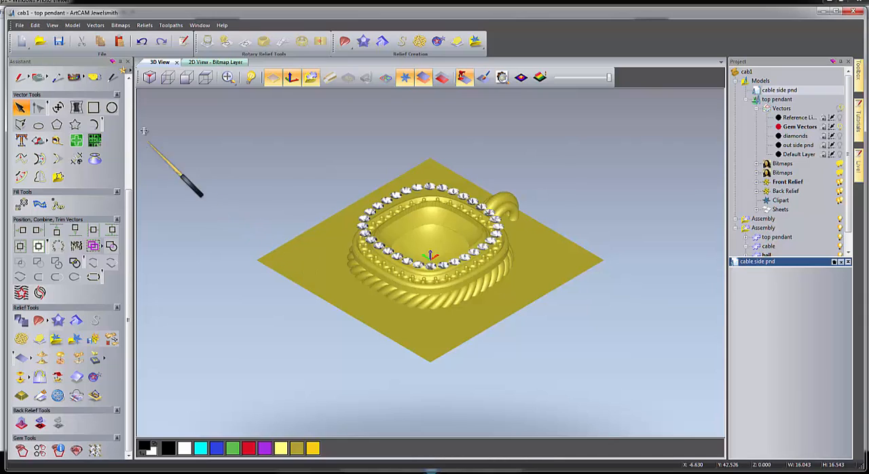
# Save the project and close the top pendant model to return to the full assembly.
pyautogui.click(58, 42)
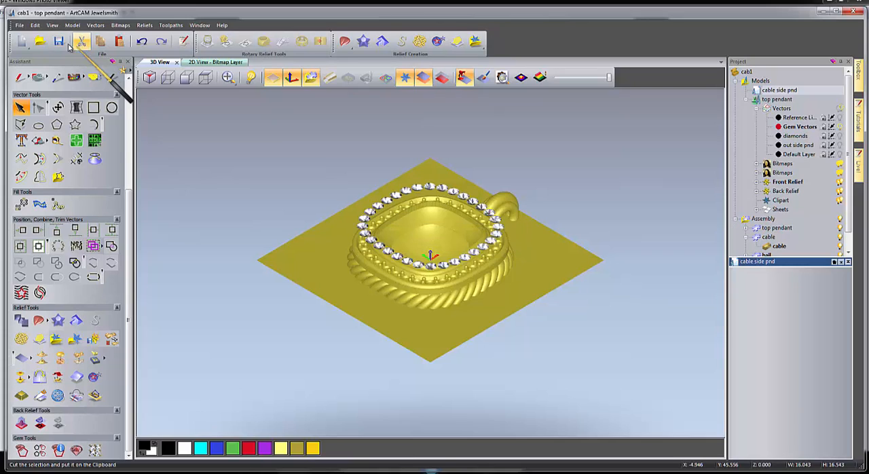
pyautogui.click(20, 26)
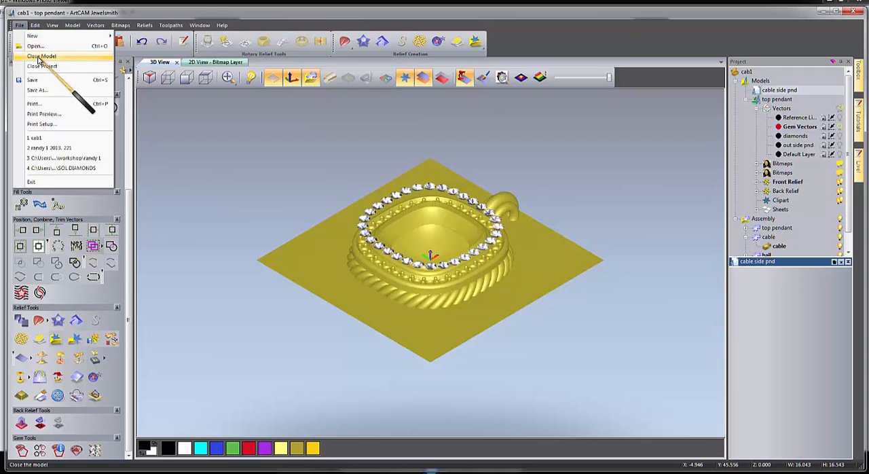
pyautogui.click(40, 57)
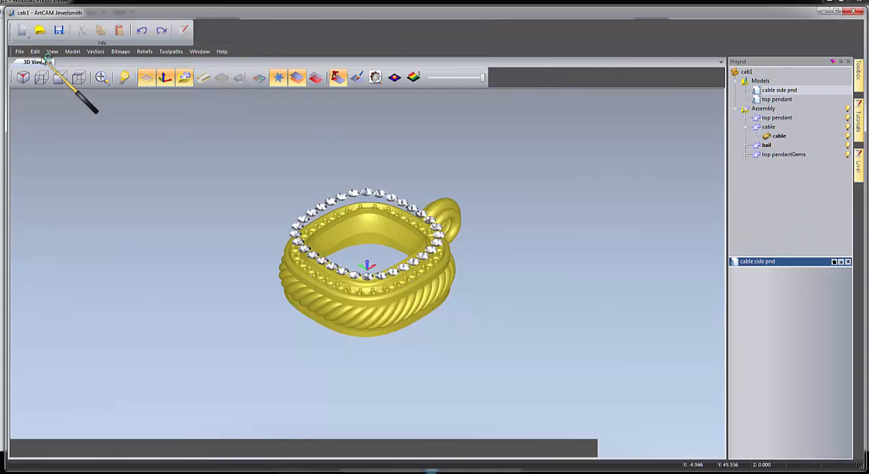
# Nudge the top pendantGems set downward along Z in 0.1 steps into the frame's channel between the beads.
pyautogui.moveTo(355, 329); pyautogui.dragTo(459, 305)
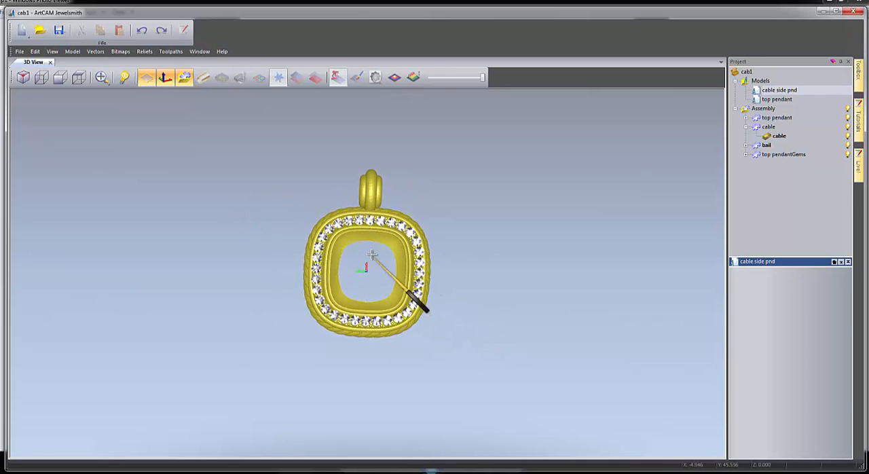
pyautogui.scroll(5, 373, 255)
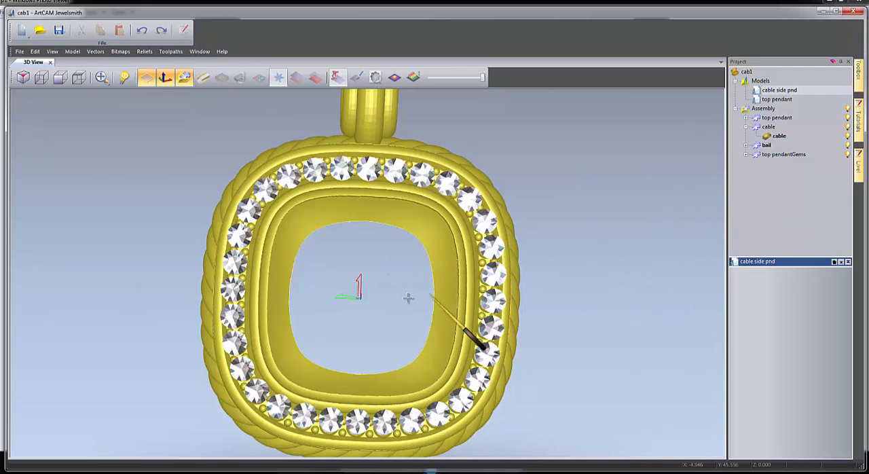
pyautogui.moveTo(359, 296); pyautogui.dragTo(364, 169)
pyautogui.scroll(1, 364, 169)
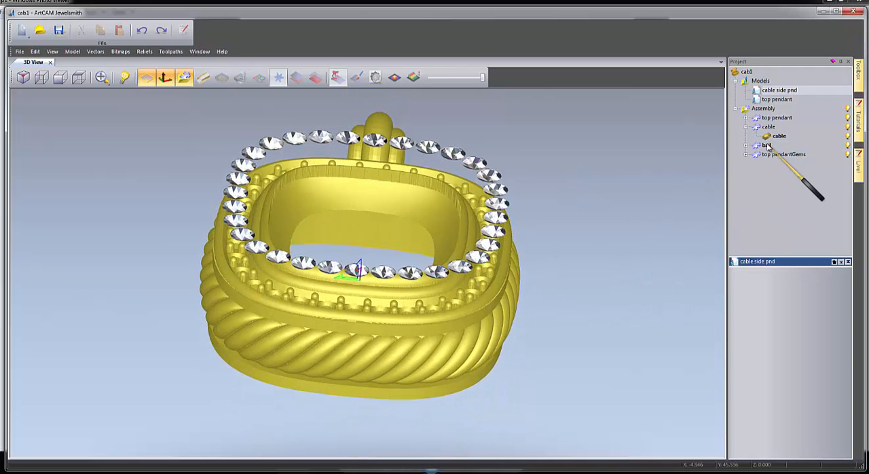
pyautogui.moveTo(770, 156); pyautogui.dragTo(769, 219)
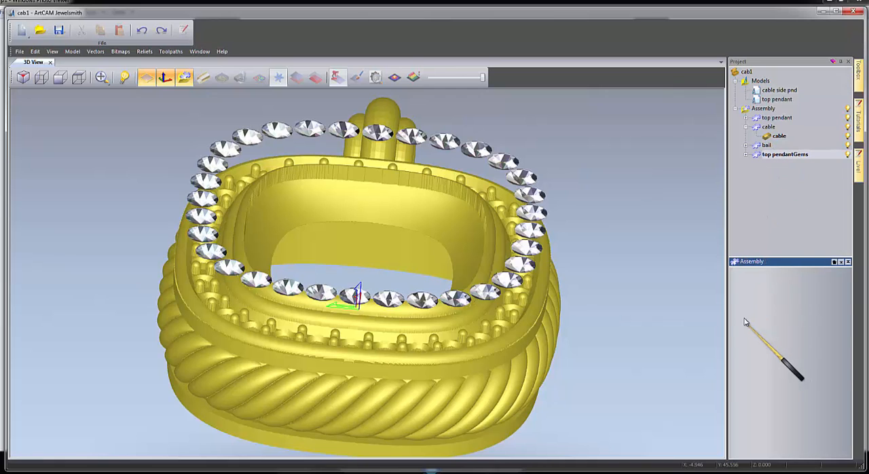
pyautogui.click(745, 285)
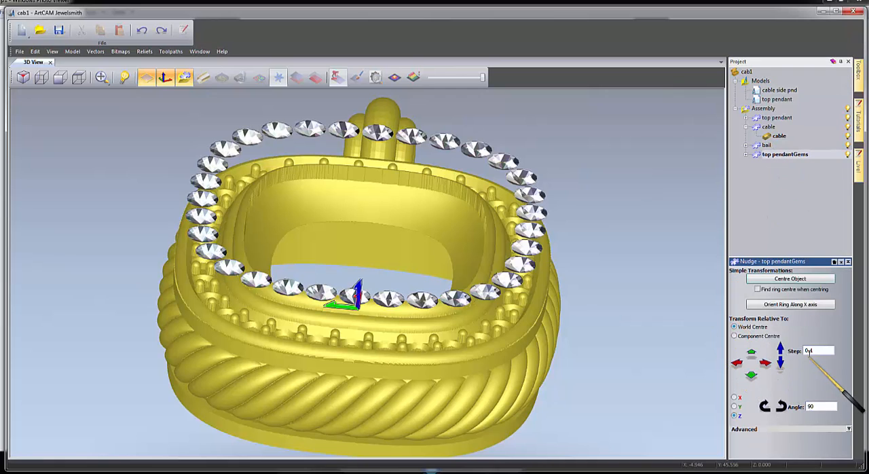
pyautogui.click(782, 364)
pyautogui.click(781, 365)
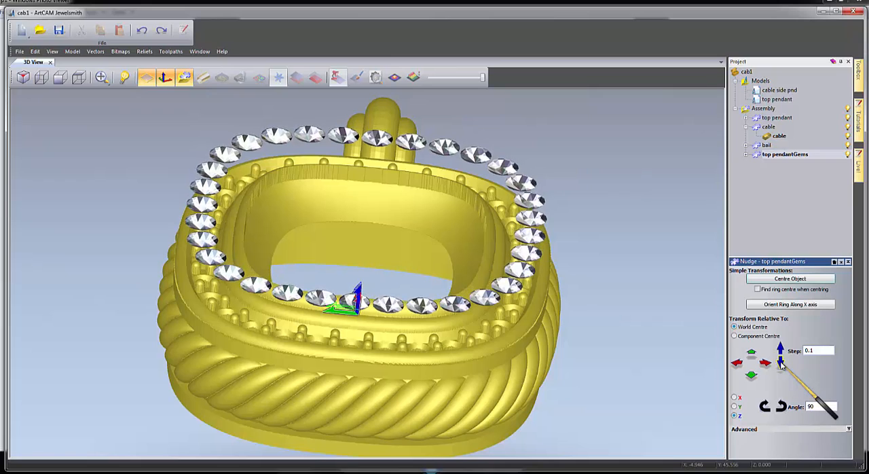
pyautogui.click(781, 365)
pyautogui.click(781, 365)
pyautogui.click(782, 365)
pyautogui.click(782, 365)
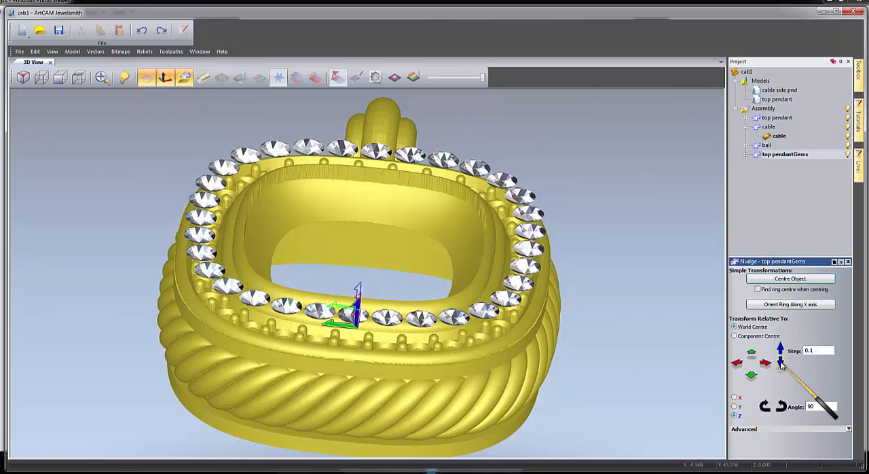
pyautogui.click(781, 364)
pyautogui.click(782, 365)
pyautogui.click(782, 365)
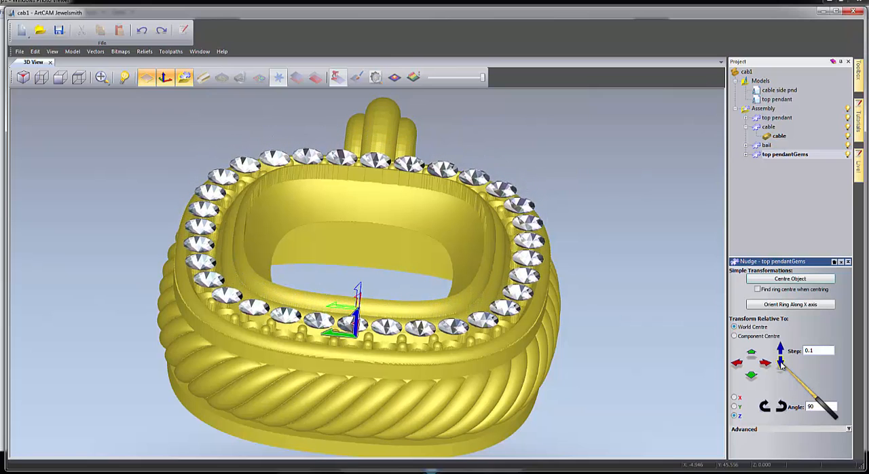
pyautogui.click(782, 365)
pyautogui.click(782, 364)
pyautogui.click(782, 365)
pyautogui.click(782, 365)
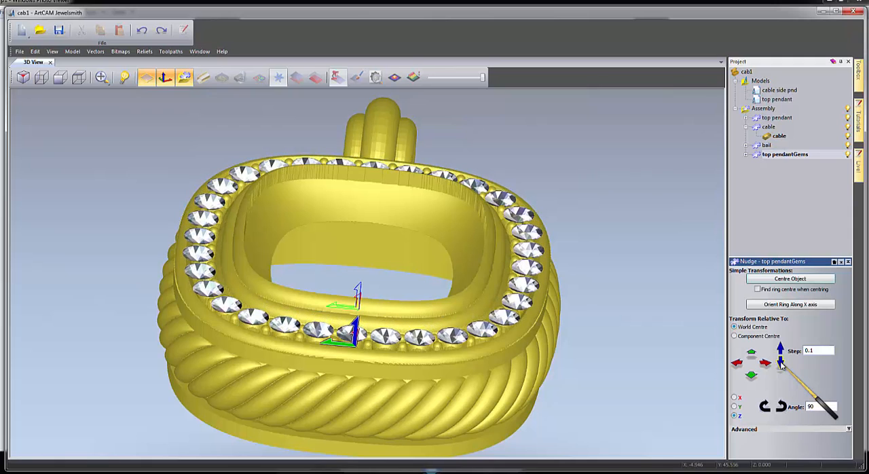
pyautogui.click(782, 365)
pyautogui.click(782, 365)
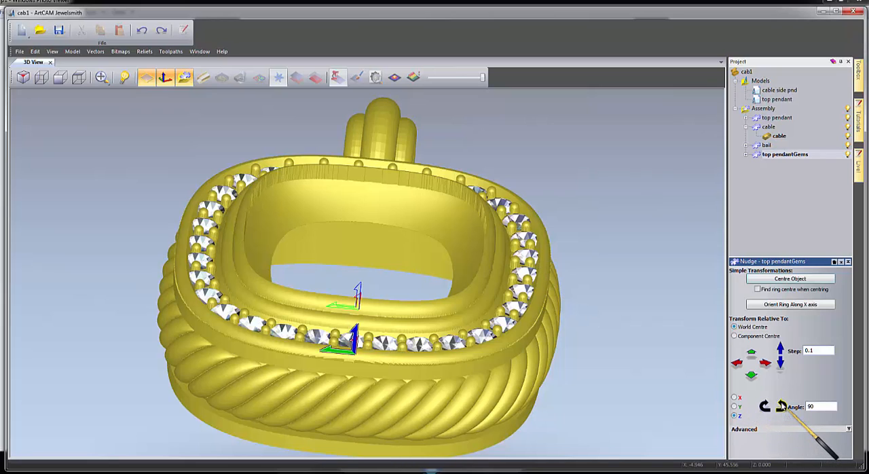
# Fine-tune the gem set's seating by nudging it back up along Z, then down by one 0.1 step, checking it from several angles.
pyautogui.moveTo(618, 282); pyautogui.dragTo(435, 359)
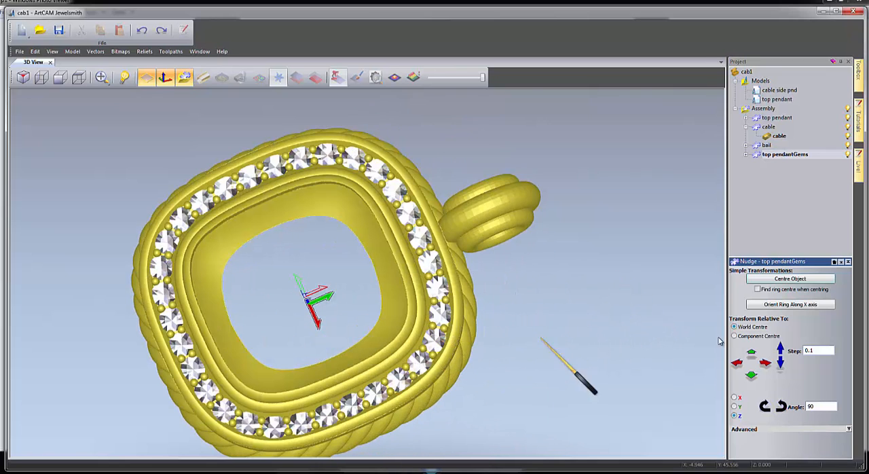
pyautogui.click(781, 349)
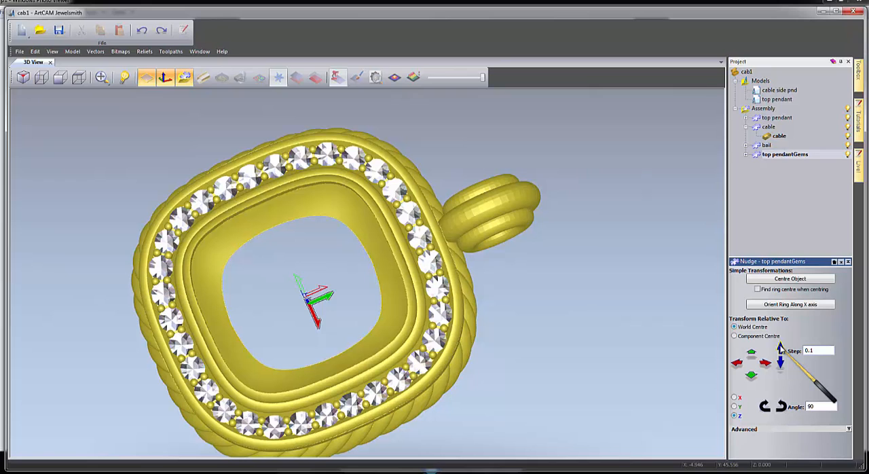
pyautogui.click(781, 348)
pyautogui.click(781, 349)
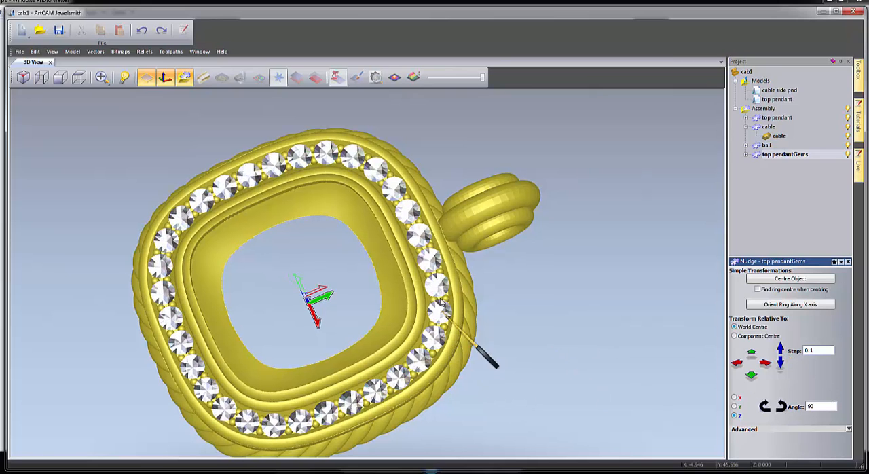
pyautogui.moveTo(442, 303); pyautogui.dragTo(506, 163)
pyautogui.moveTo(265, 301); pyautogui.dragTo(329, 275)
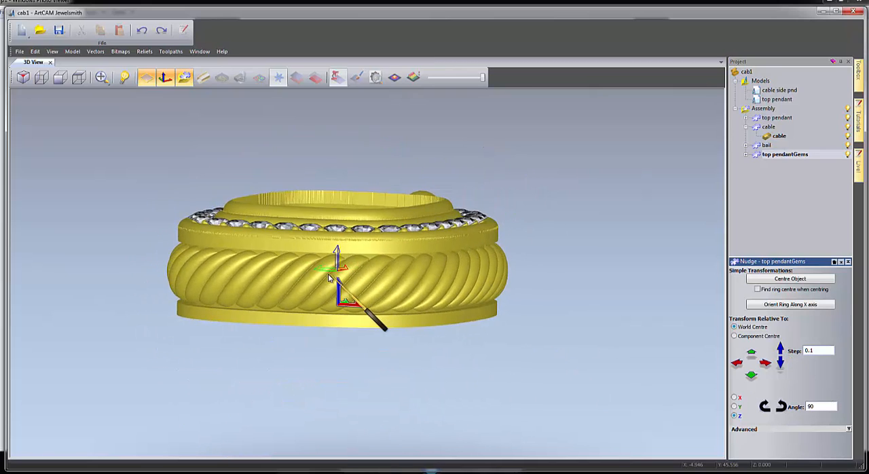
pyautogui.click(780, 363)
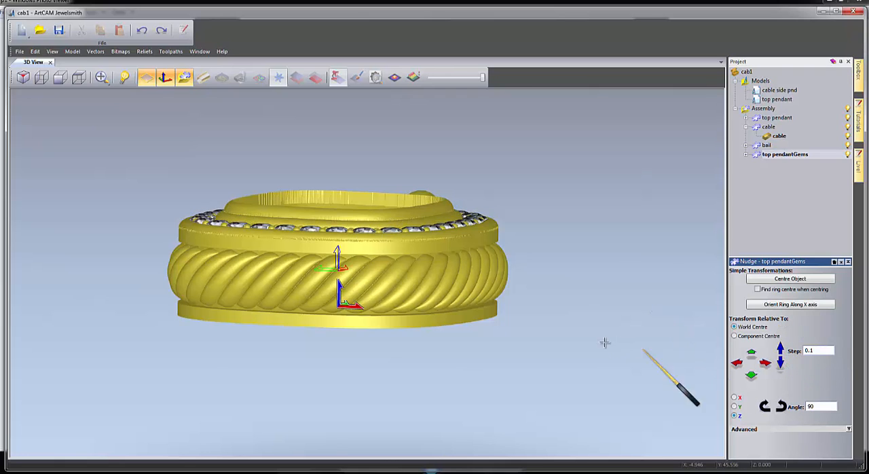
pyautogui.moveTo(479, 319); pyautogui.dragTo(423, 327)
pyautogui.scroll(-4, 423, 327)
pyautogui.moveTo(266, 297)
pyautogui.mouseDown()
pyautogui.moveTo(166, 227)
pyautogui.moveTo(427, 281)
pyautogui.moveTo(450, 296)
pyautogui.moveTo(446, 307)
pyautogui.moveTo(343, 212)
pyautogui.moveTo(255, 164)
pyautogui.moveTo(439, 209)
pyautogui.moveTo(297, 163)
pyautogui.moveTo(276, 252)
pyautogui.moveTo(309, 326)
pyautogui.moveTo(356, 326)
pyautogui.moveTo(390, 343)
pyautogui.moveTo(332, 232)
pyautogui.moveTo(336, 222)
pyautogui.mouseUp()
pyautogui.moveTo(451, 294)
pyautogui.mouseDown()
pyautogui.moveTo(561, 312)
pyautogui.moveTo(521, 243)
pyautogui.moveTo(351, 209)
pyautogui.moveTo(334, 320)
pyautogui.moveTo(509, 299)
pyautogui.moveTo(325, 284)
pyautogui.moveTo(397, 277)
pyautogui.mouseUp()
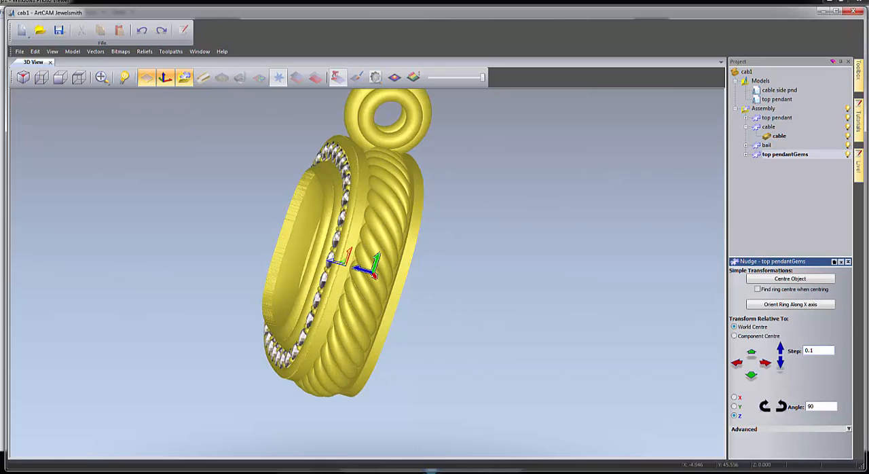
# Open the top pendant model in the 2D view and show only its out side pnd vectors layer as the active layer.
pyautogui.doubleClick(773, 99)
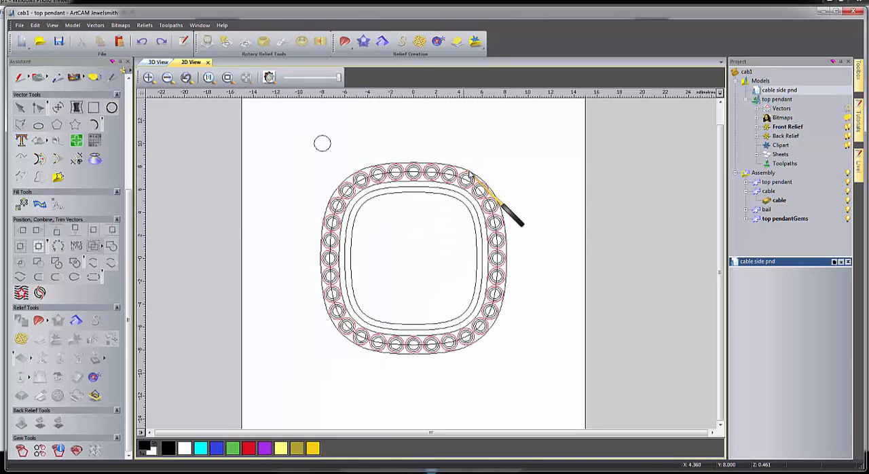
pyautogui.click(756, 108)
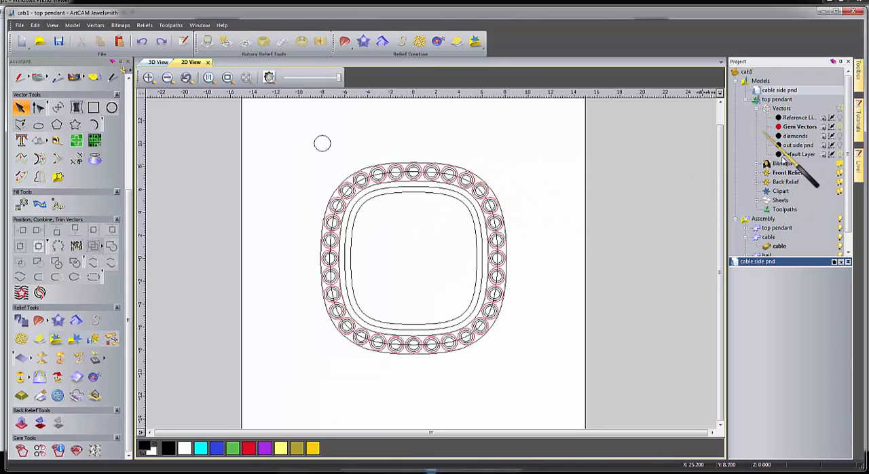
pyautogui.click(840, 146)
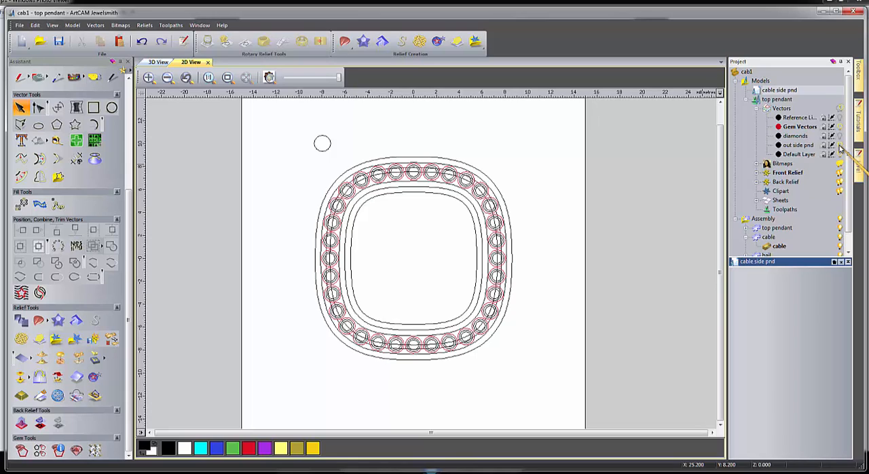
pyautogui.click(840, 146)
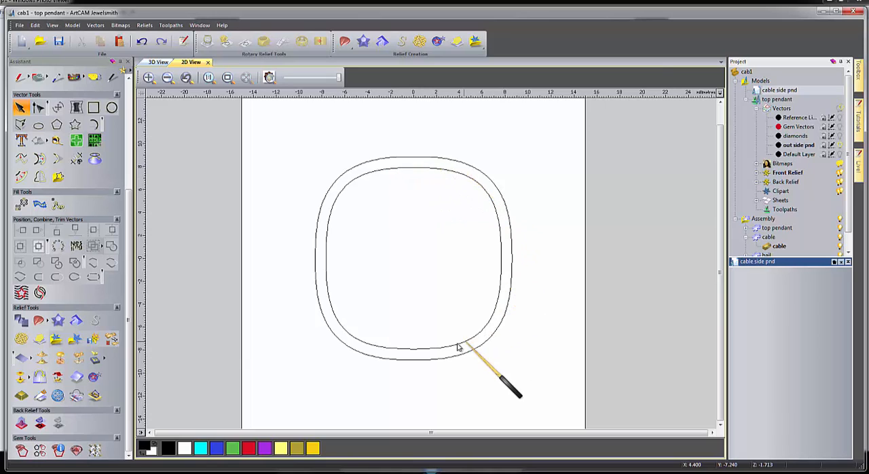
# Add a new layer to the Front Relief and name it back plate.
pyautogui.click(757, 173)
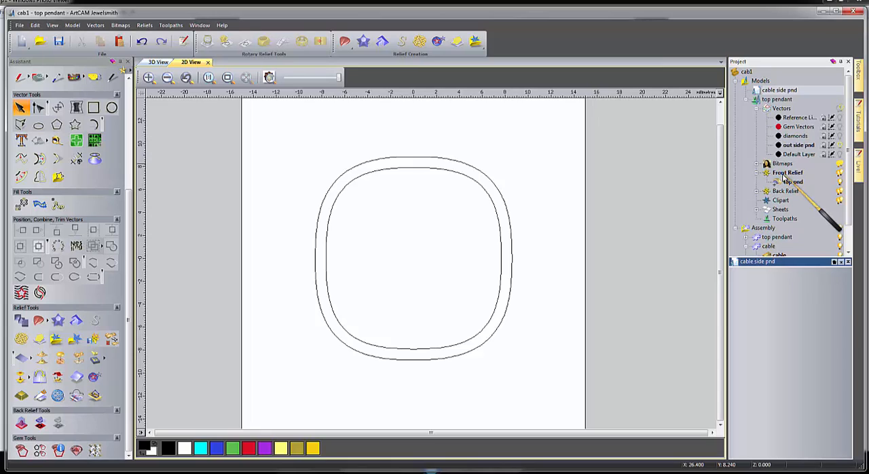
pyautogui.rightClick(786, 177)
pyautogui.click(795, 183)
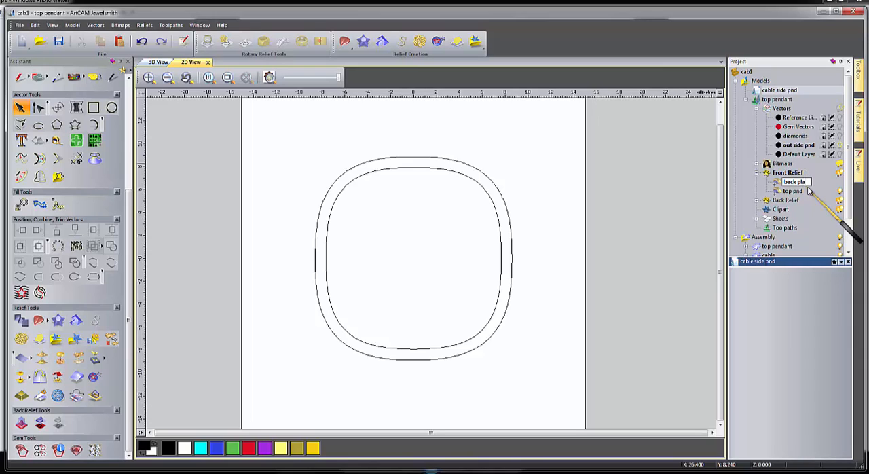
pyautogui.click(653, 188)
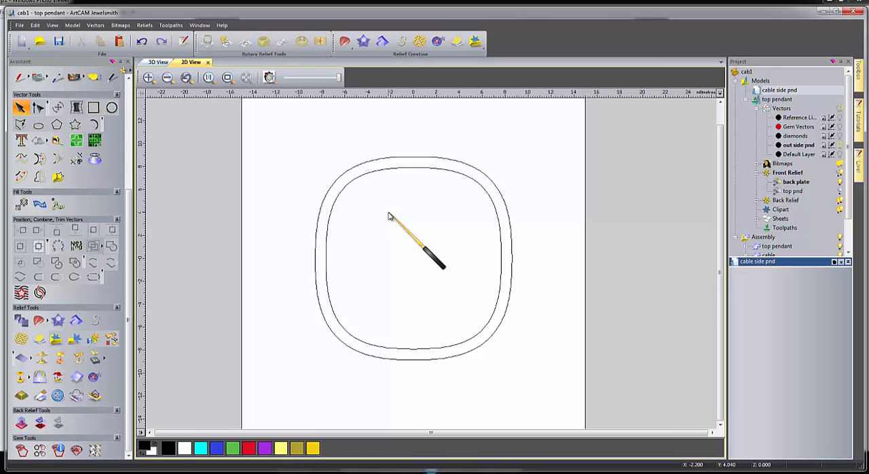
# Try a 12-point star centred in the pendant outline, with radii of about 8.21 and 5.21 mm, and delete it.
pyautogui.click(76, 126)
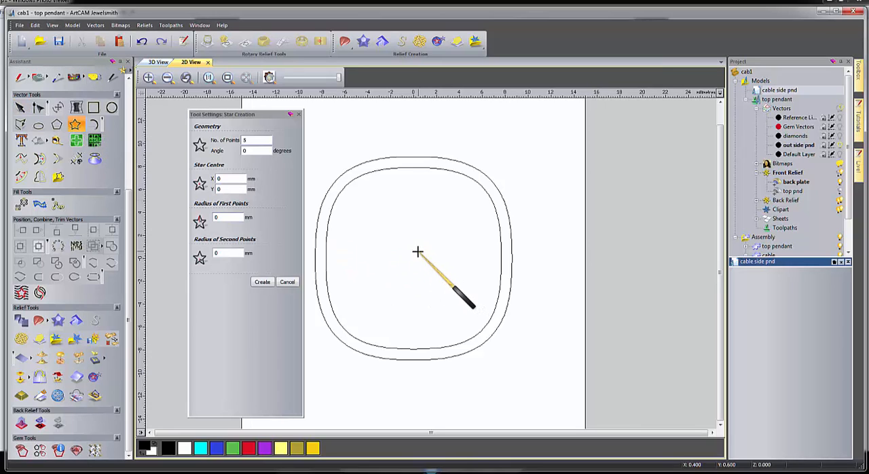
pyautogui.moveTo(414, 258); pyautogui.dragTo(467, 335)
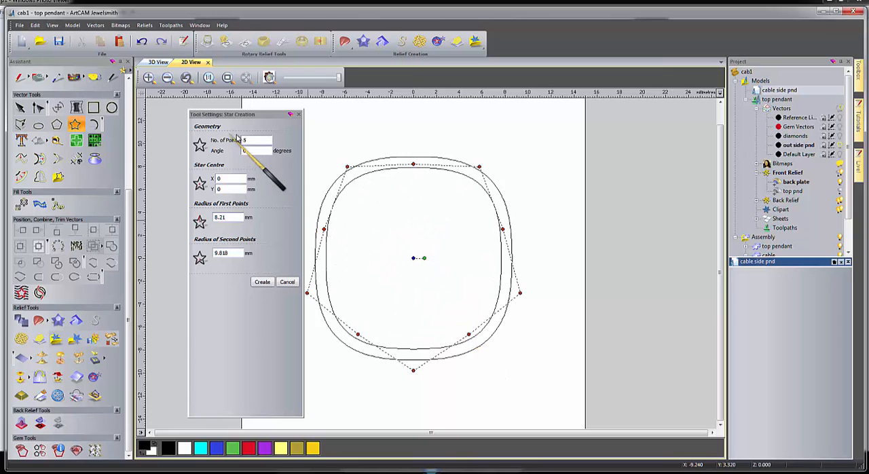
pyautogui.moveTo(248, 140); pyautogui.dragTo(235, 142)
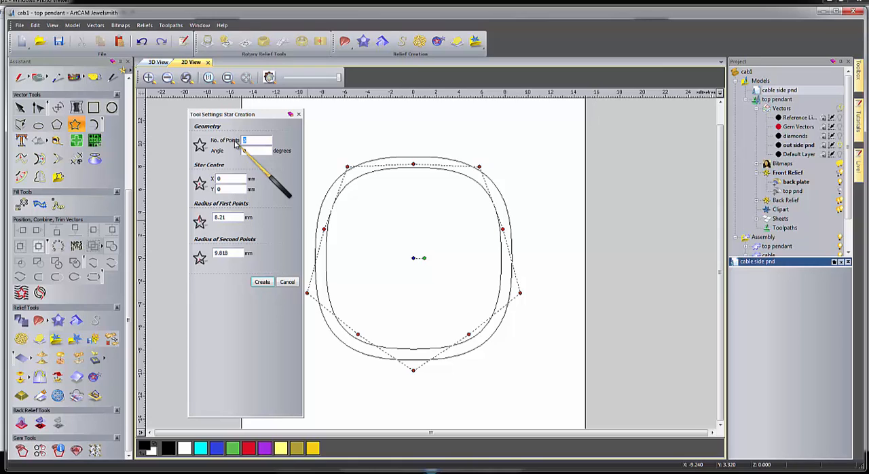
pyautogui.write('12')
pyautogui.press('Tab')
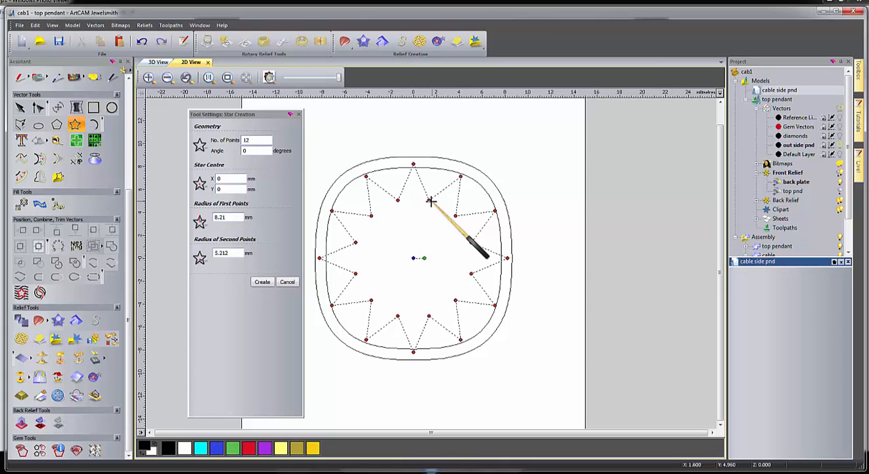
pyautogui.click(430, 200)
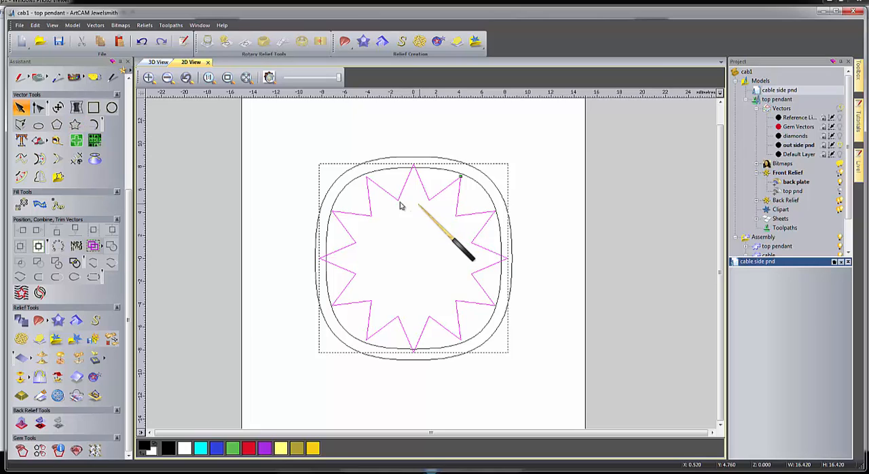
pyautogui.press('Delete')
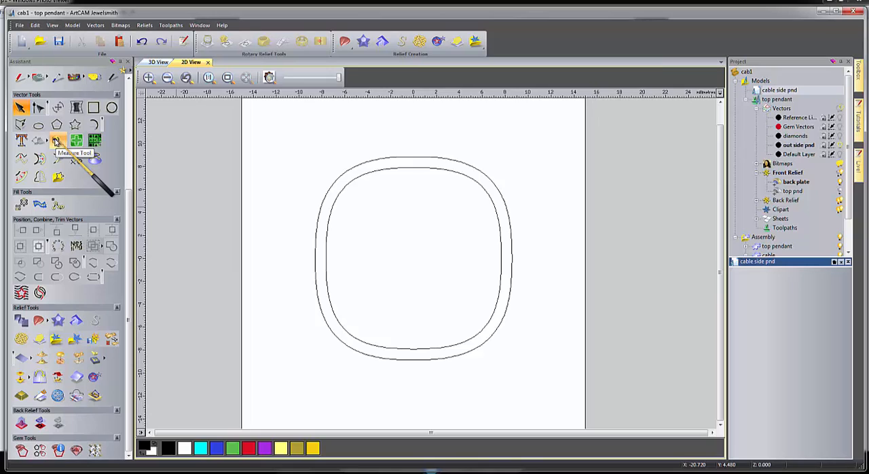
# Draw a circle about 10.26 mm in diameter and move it over the upper-left corner of the pendant outline.
pyautogui.click(112, 109)
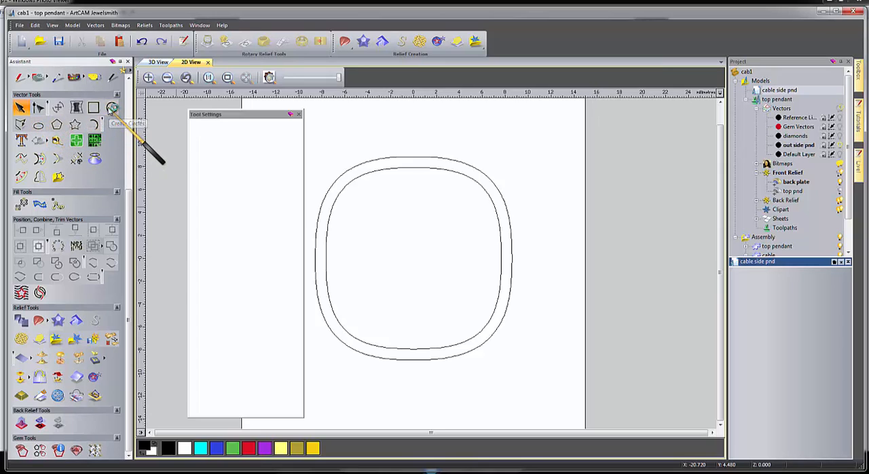
pyautogui.moveTo(472, 213); pyautogui.dragTo(507, 257)
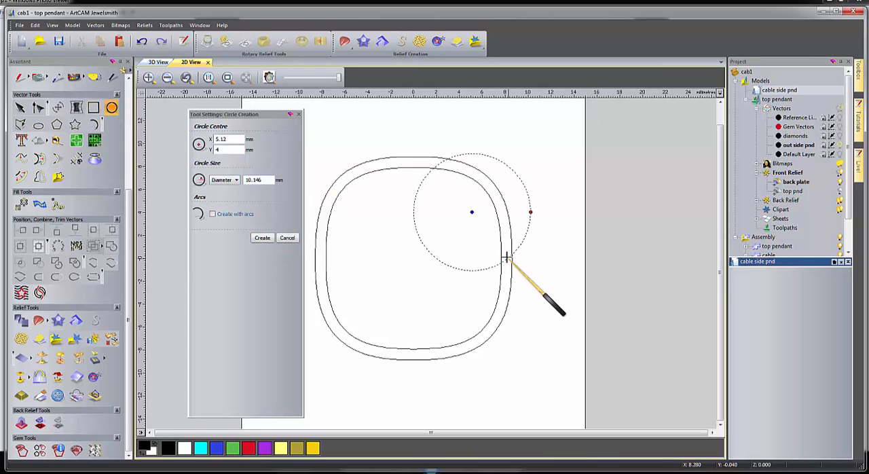
pyautogui.click(262, 238)
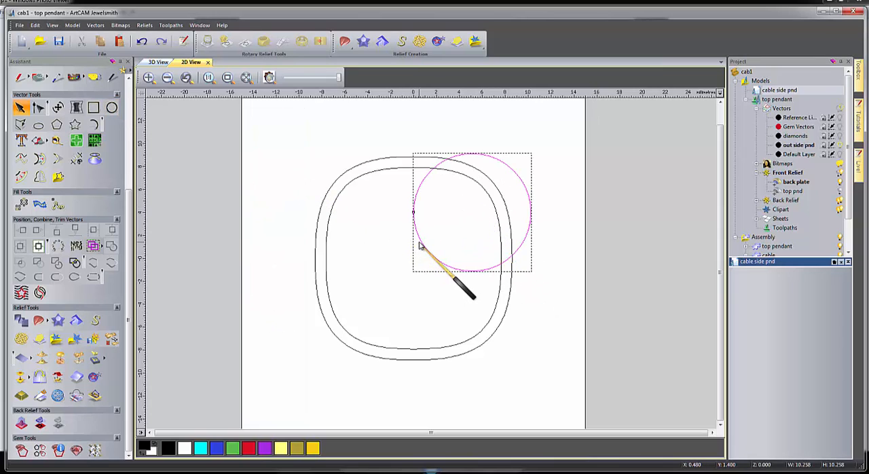
pyautogui.moveTo(420, 242); pyautogui.dragTo(279, 187)
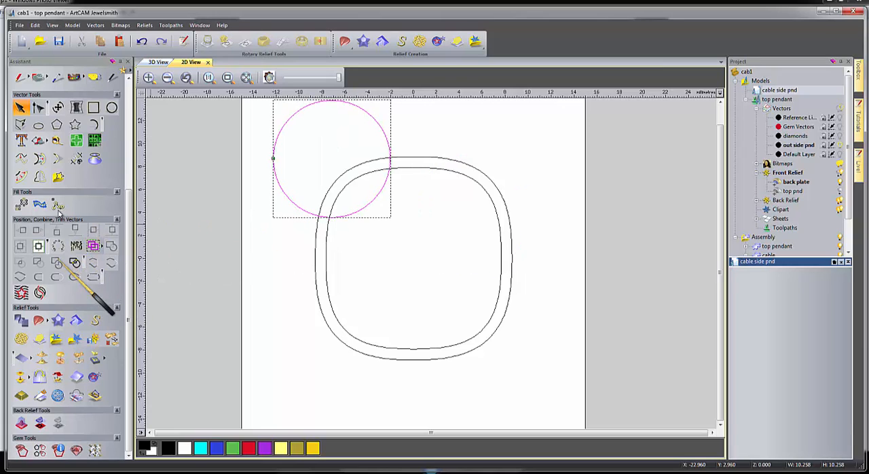
# Offset the circle outwards by 0.8 mm three times in succession, keeping the originals, to form four concentric circles.
pyautogui.click(19, 178)
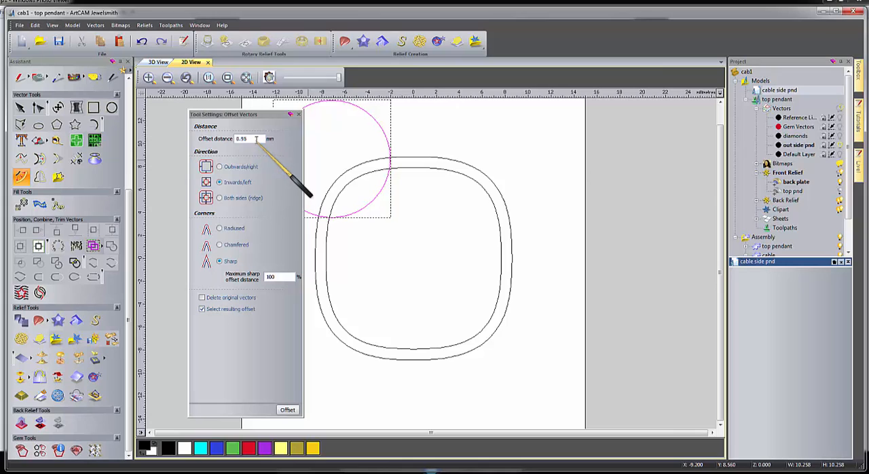
pyautogui.doubleClick(256, 138)
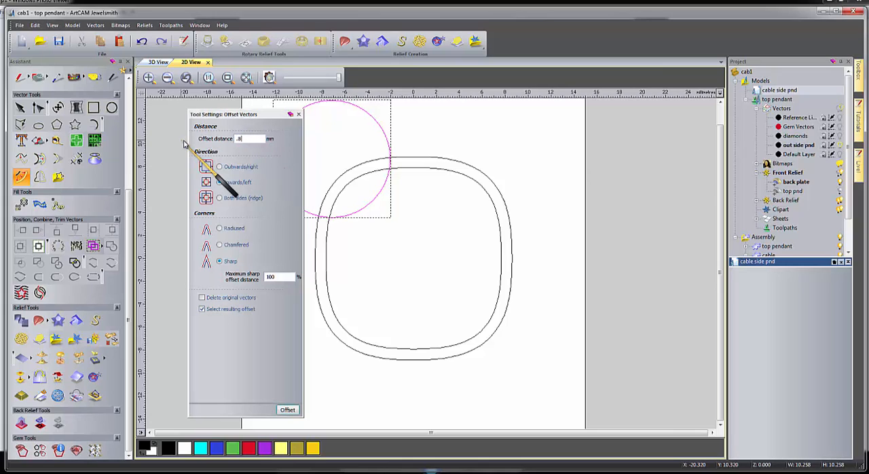
pyautogui.write('.8')
pyautogui.click(219, 166)
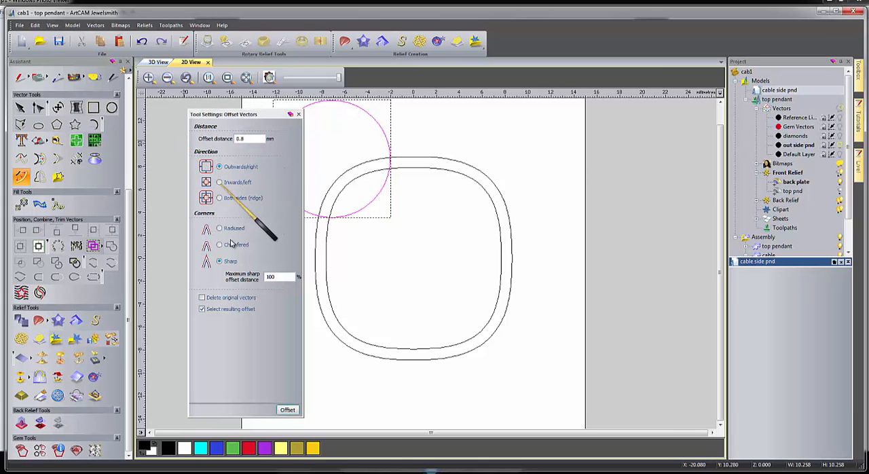
pyautogui.click(288, 411)
pyautogui.click(287, 411)
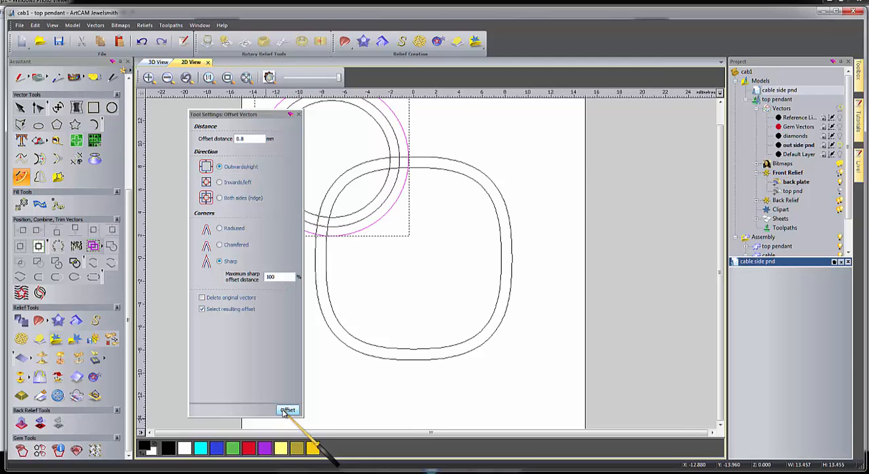
pyautogui.click(287, 411)
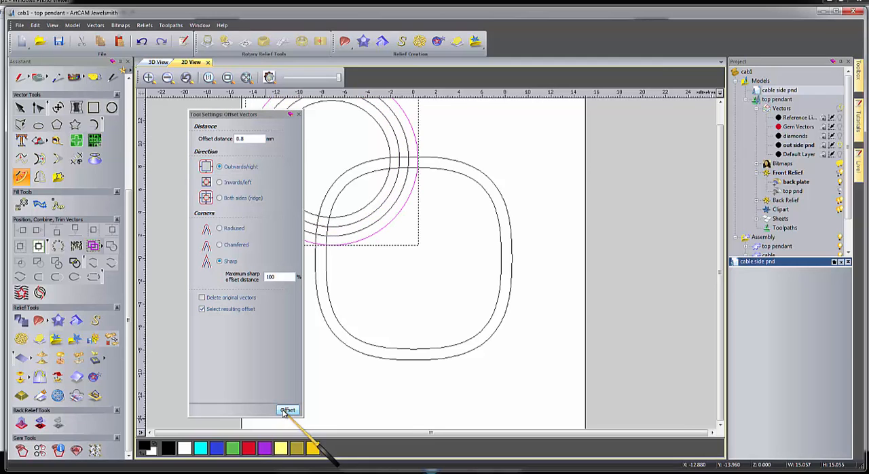
pyautogui.click(299, 114)
pyautogui.click(290, 249)
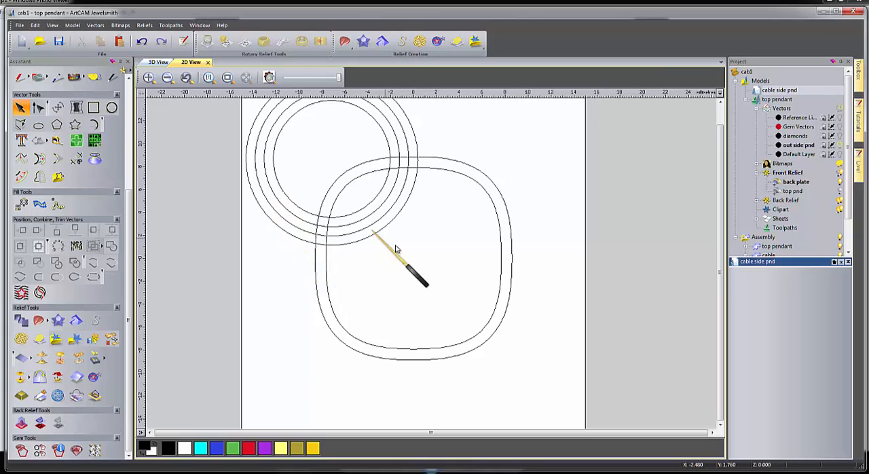
# Mirror a copy of the four concentric circles vertically over the model to the lower-left of the pendant outline.
pyautogui.scroll(-2, 396, 248)
pyautogui.moveTo(311, 148); pyautogui.dragTo(437, 263)
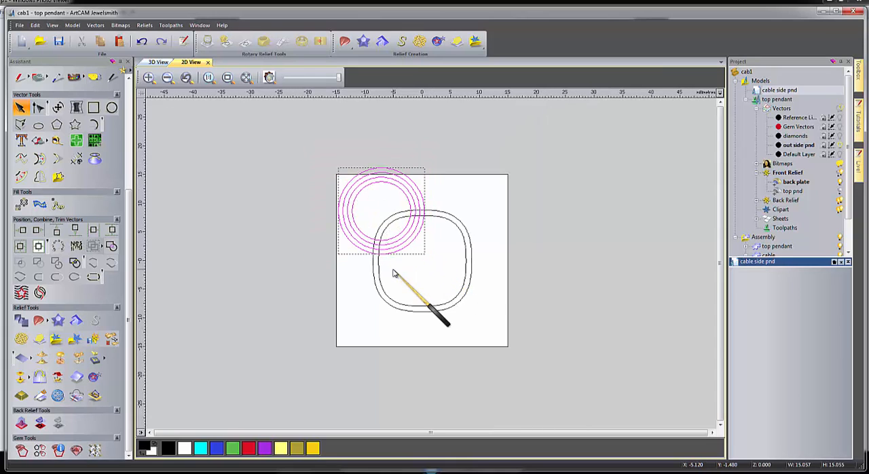
pyautogui.click(39, 177)
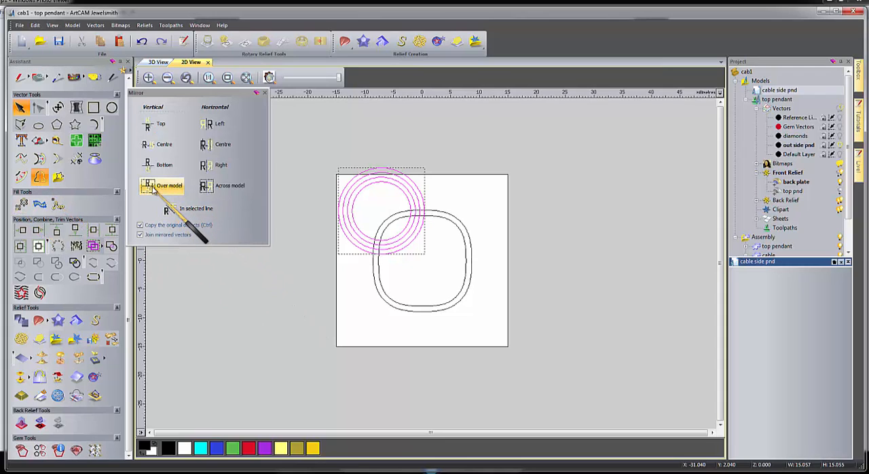
pyautogui.click(154, 190)
pyautogui.click(305, 249)
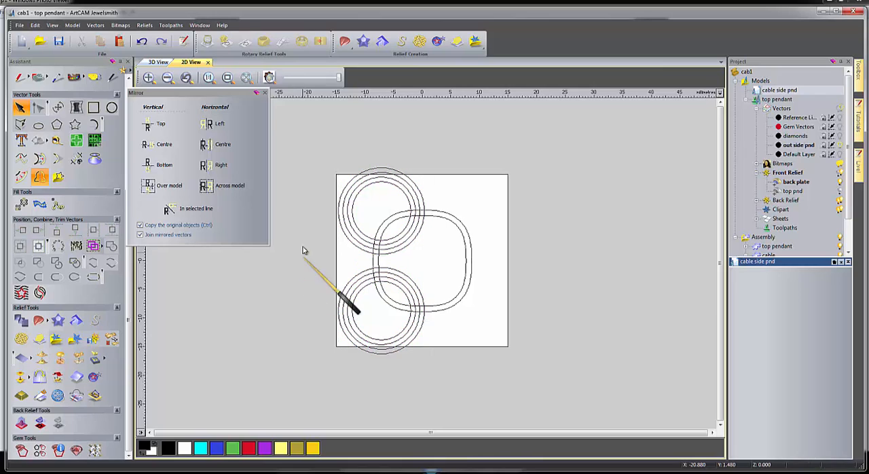
# Nudge the mirrored lower circle set upward, closer to the upper set.
pyautogui.moveTo(305, 249); pyautogui.dragTo(440, 368)
pyautogui.press('Up')
pyautogui.press('Up')
pyautogui.press('Up')
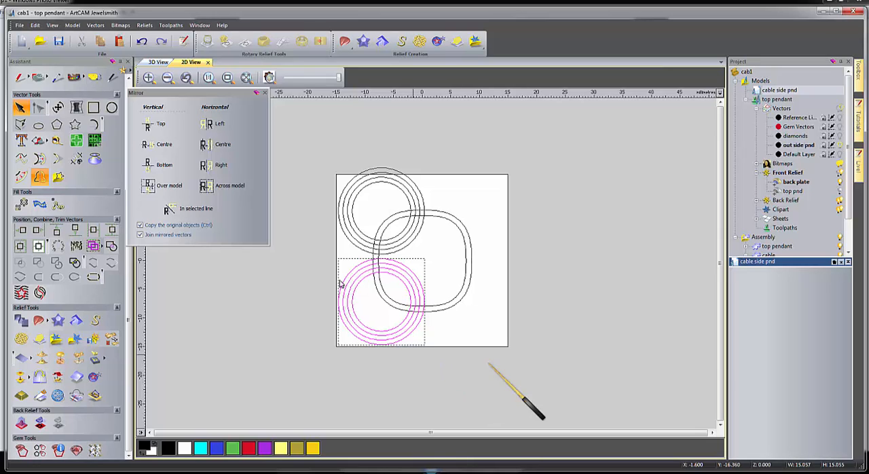
# Group the upper and lower circle sets together and centre the group in the model.
pyautogui.moveTo(305, 131)
pyautogui.mouseDown()
pyautogui.moveTo(400, 201)
pyautogui.moveTo(440, 259)
pyautogui.mouseUp()
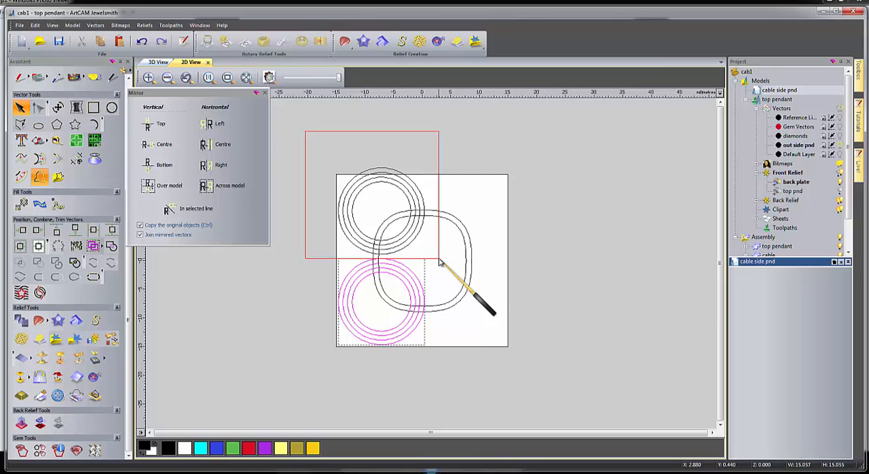
pyautogui.moveTo(439, 259); pyautogui.dragTo(440, 258)
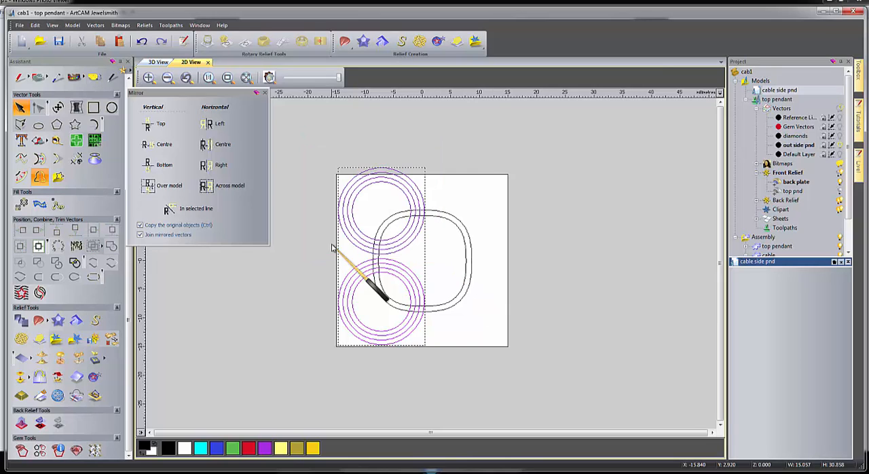
pyautogui.press('F9')
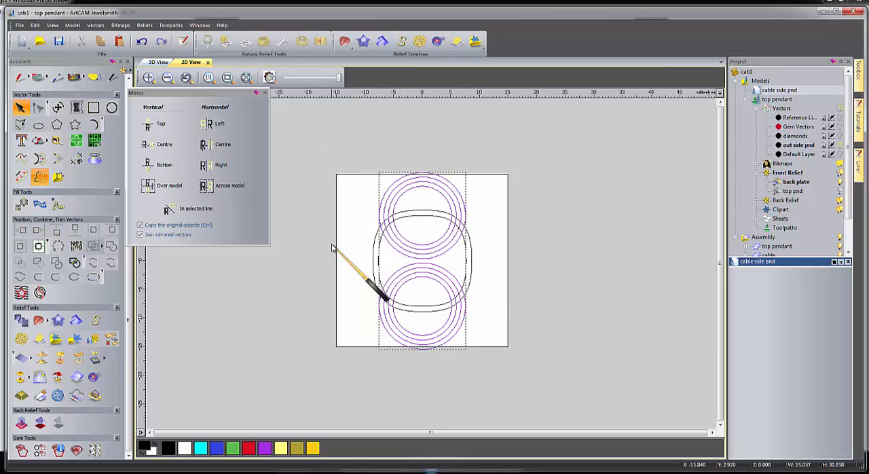
# Nudge the grouped circle sets left until their outer circles sit just left of the model's vertical centre.
pyautogui.press('Left')
pyautogui.press('Left')
pyautogui.press('Left')
pyautogui.press('Left')
pyautogui.press('Left')
pyautogui.press('Left')
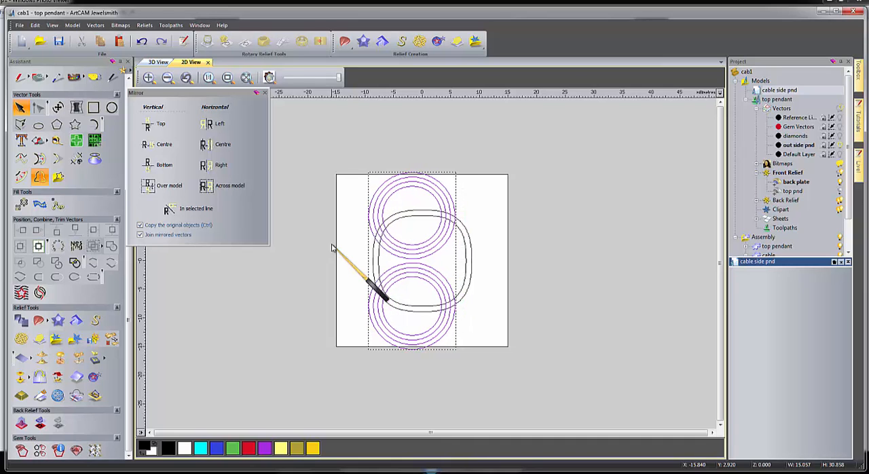
pyautogui.press('Left')
pyautogui.press('Left')
pyautogui.press('Left')
pyautogui.press('Left')
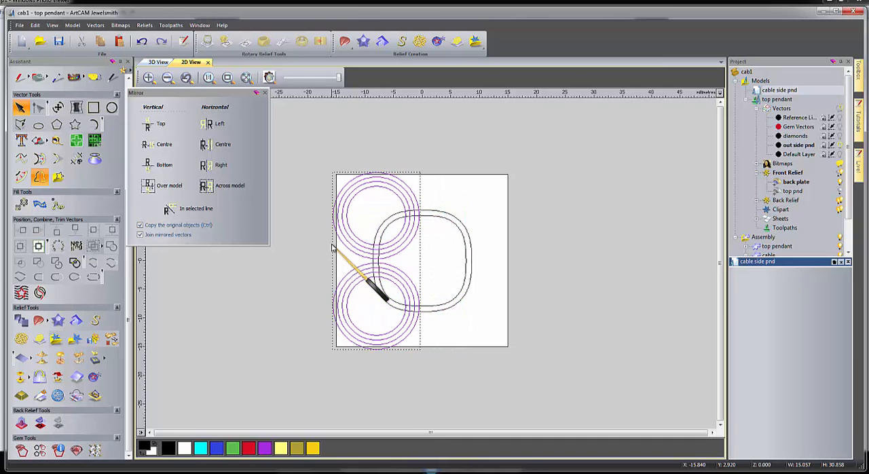
# Using the temporarily shown reference lines layer, nudge the grouped circles right until their outer edges slightly cross the vertical centre line.
pyautogui.click(841, 119)
pyautogui.scroll(1, 427, 228)
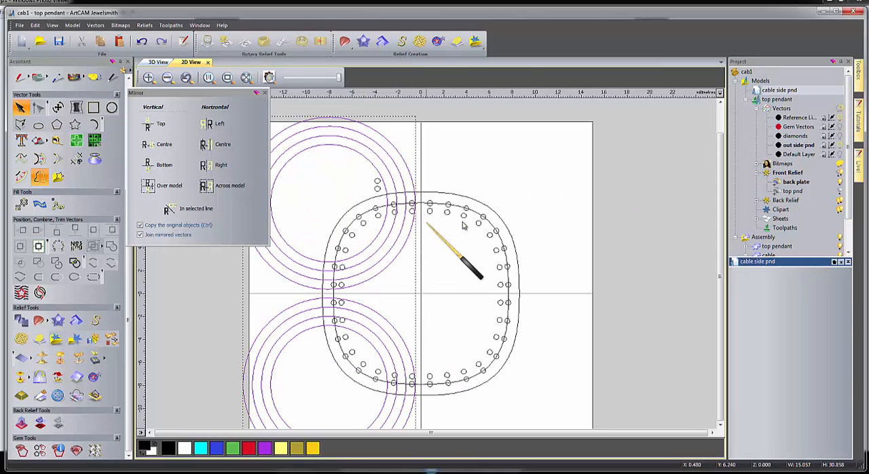
pyautogui.press('Right')
pyautogui.press('Right')
pyautogui.press('Right')
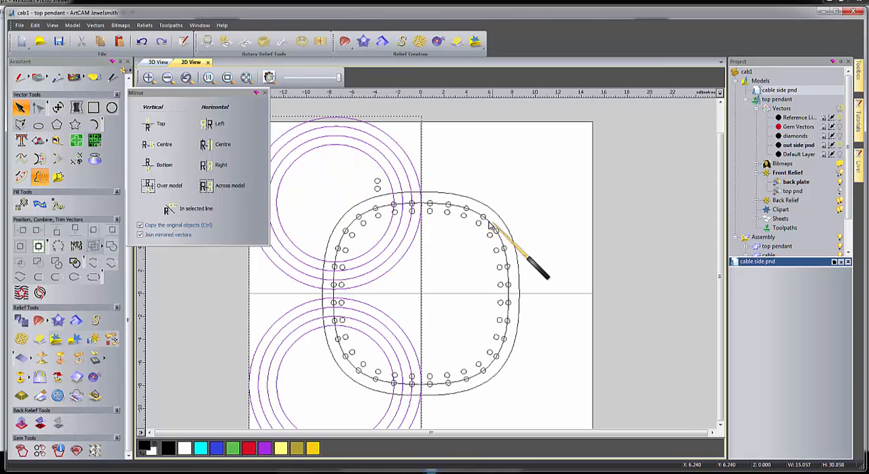
pyautogui.press('Right')
pyautogui.press('Right')
pyautogui.press('Right')
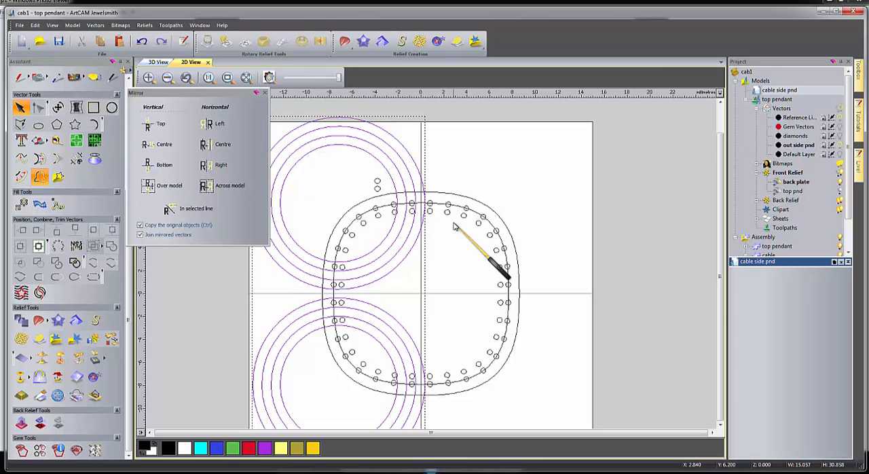
pyautogui.press('Right')
pyautogui.click(531, 178)
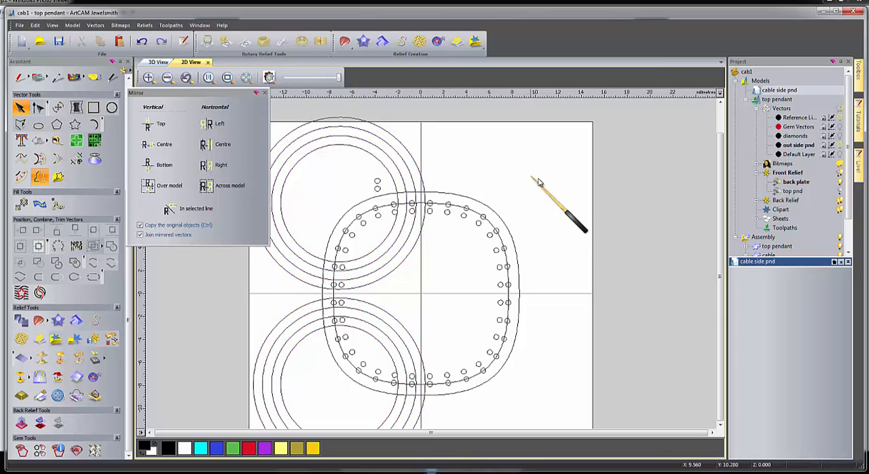
pyautogui.click(840, 126)
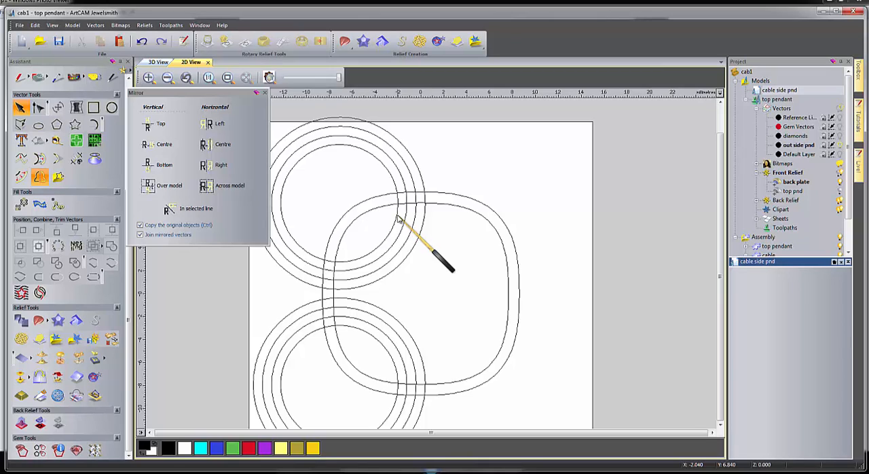
# Try placing a copy of the grouped circles over the top of the pendant outline, and delete the copy.
pyautogui.click(398, 217)
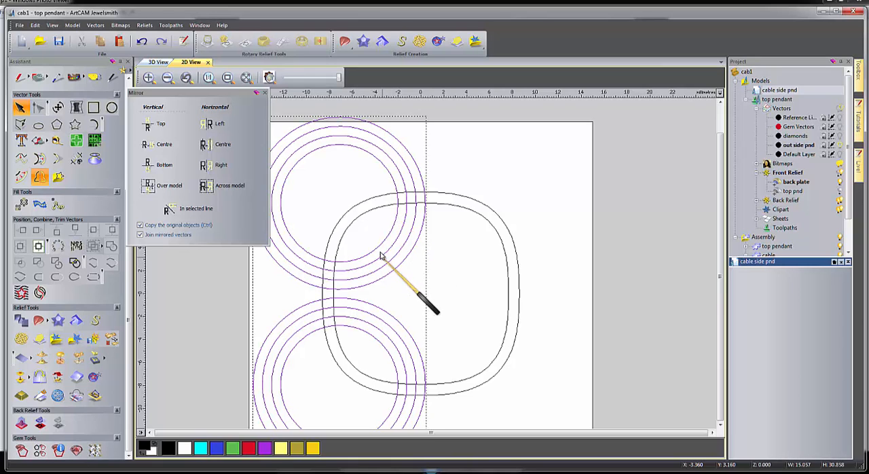
pyautogui.keyDown('ctrl'); pyautogui.moveTo(381, 250); pyautogui.dragTo(447, 7); pyautogui.keyUp('ctrl')
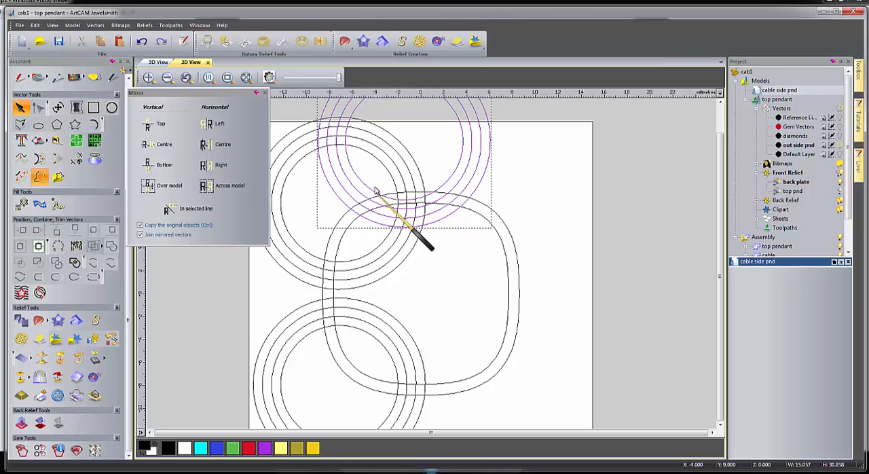
pyautogui.moveTo(373, 193); pyautogui.dragTo(390, 227)
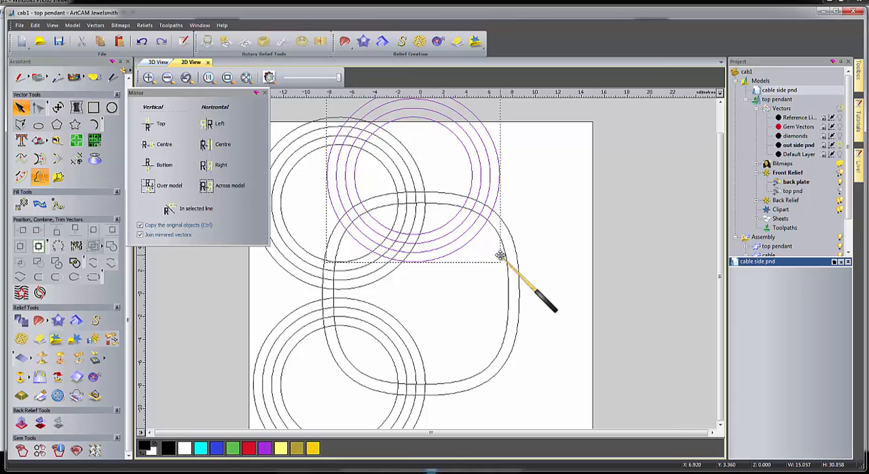
pyautogui.press('Delete')
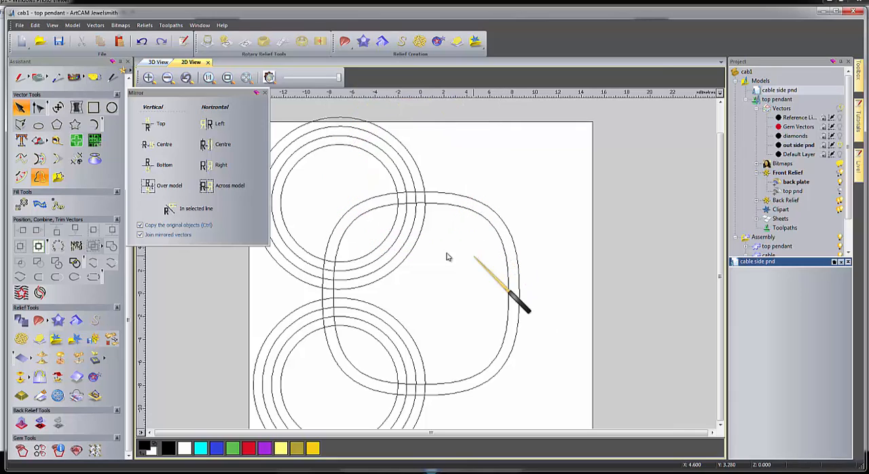
# Add the grouped circles to the relief as a flat shape with start height 0.85 and show the relief's colour preview.
pyautogui.click(394, 180)
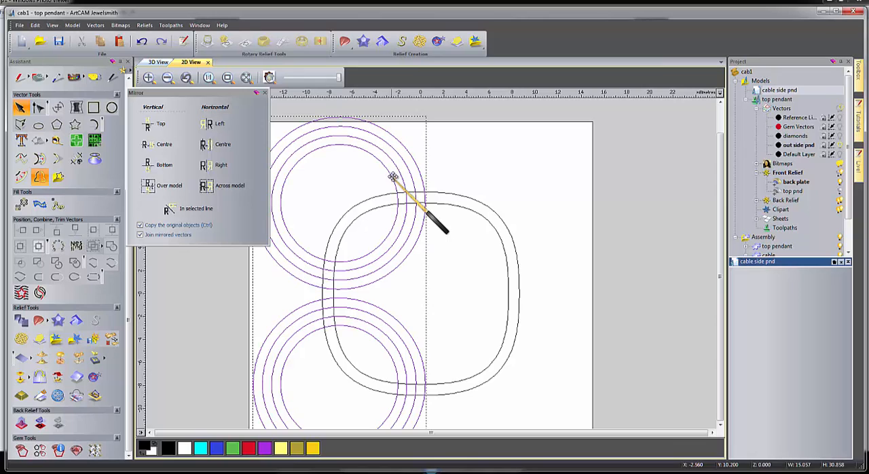
pyautogui.doubleClick(387, 230)
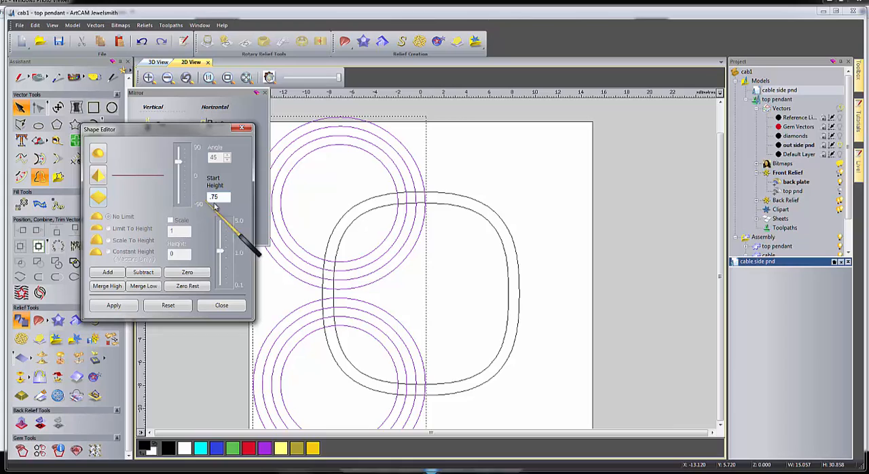
pyautogui.moveTo(223, 197); pyautogui.dragTo(206, 206)
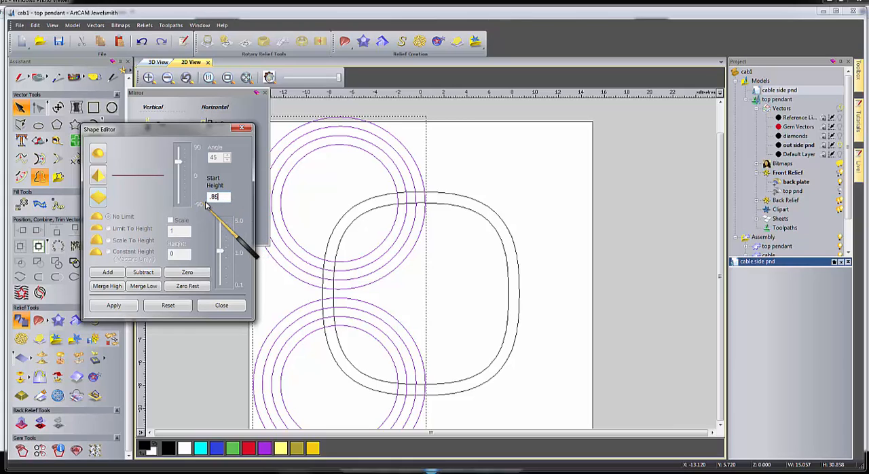
pyautogui.click(105, 273)
pyautogui.click(270, 77)
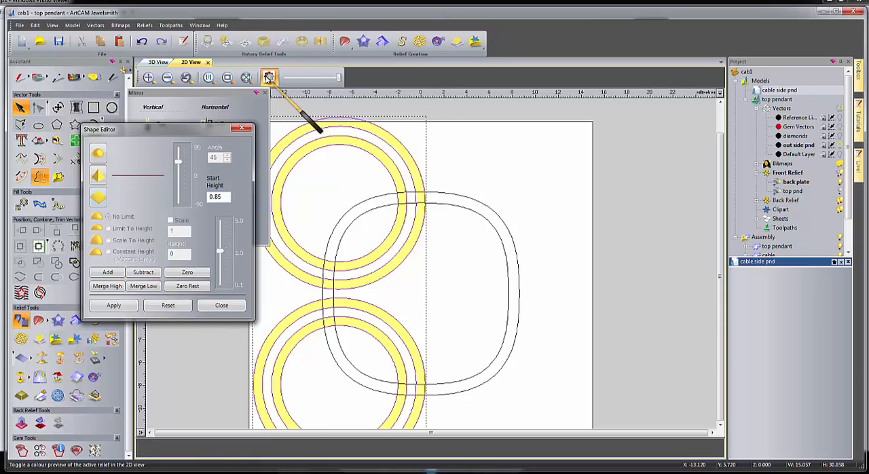
pyautogui.click(221, 305)
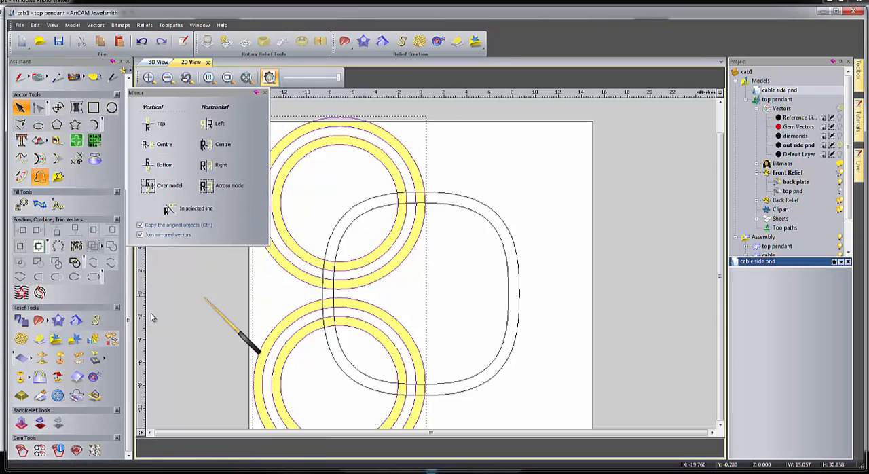
# Mirror-merge the circle relief left over right and dismiss the vector mirror options.
pyautogui.click(41, 377)
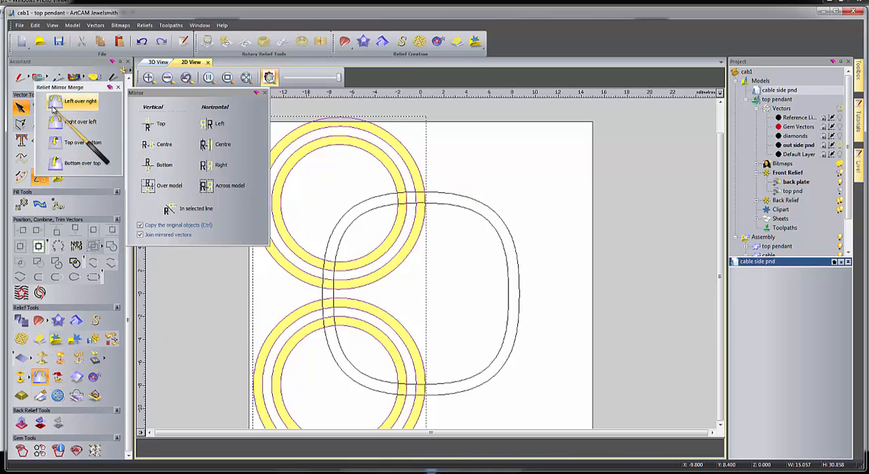
pyautogui.click(55, 102)
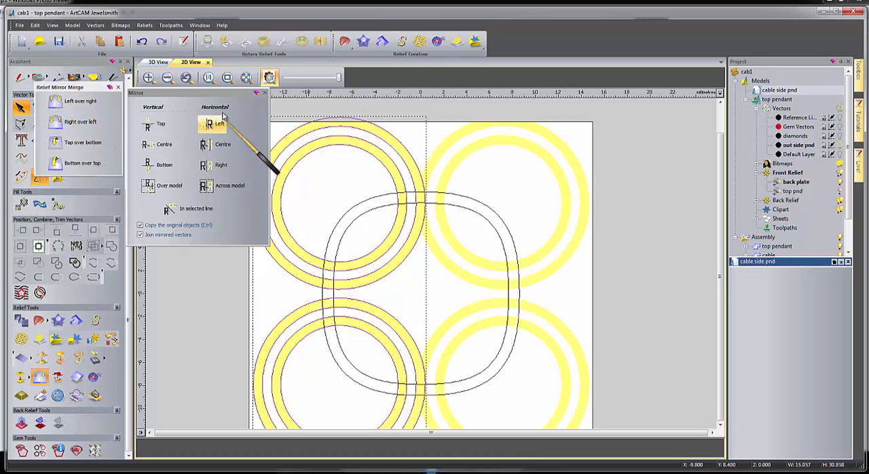
pyautogui.click(265, 93)
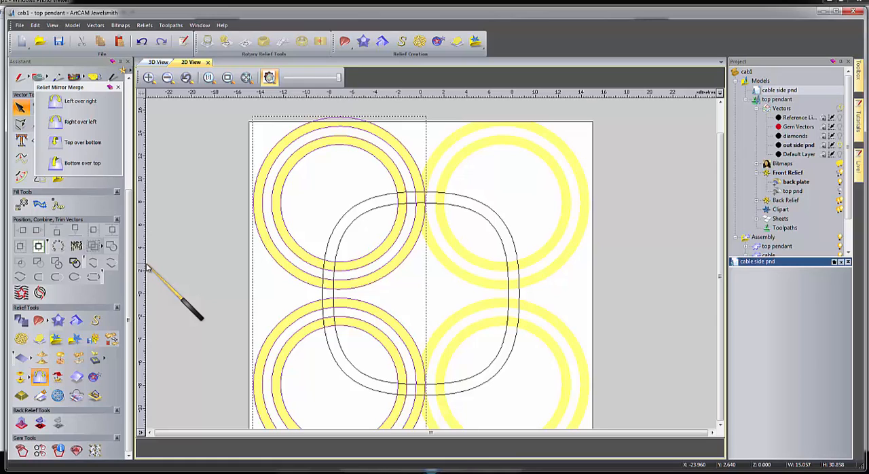
# Zero the relief everywhere outside the inner rounded-square pendant outline.
pyautogui.click(352, 226)
pyautogui.doubleClick(343, 267)
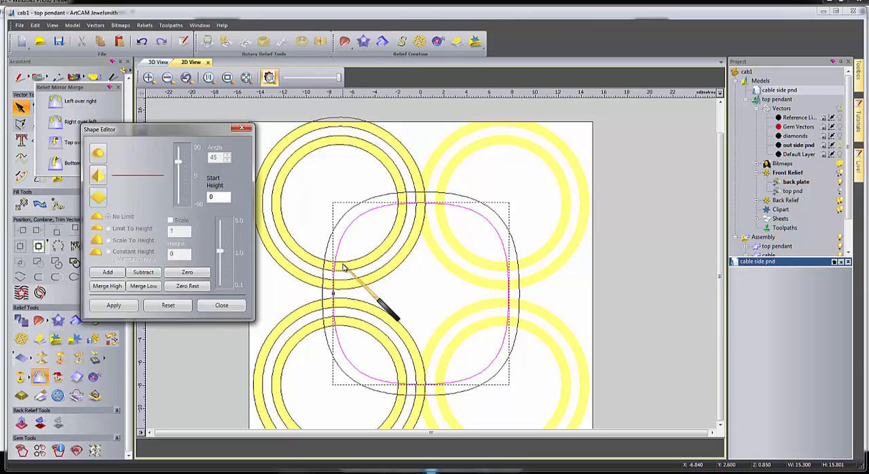
pyautogui.click(187, 286)
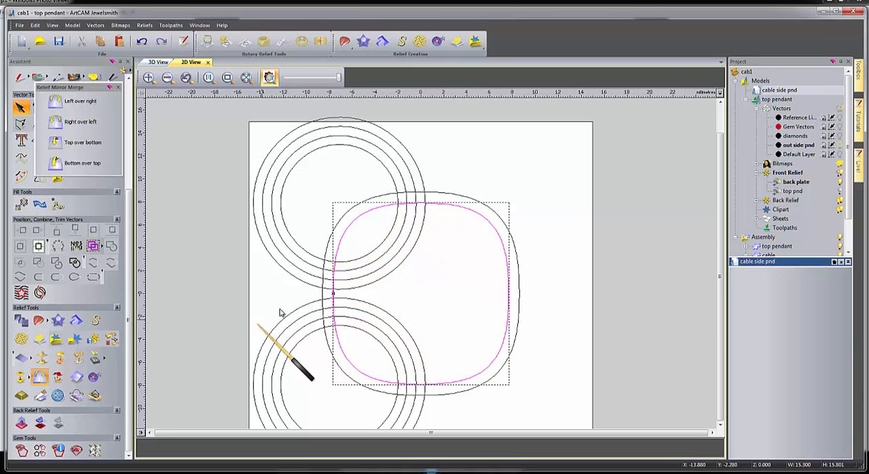
# Ungroup all the circles in the combined upper and lower sets.
pyautogui.click(294, 283)
pyautogui.rightClick(294, 288)
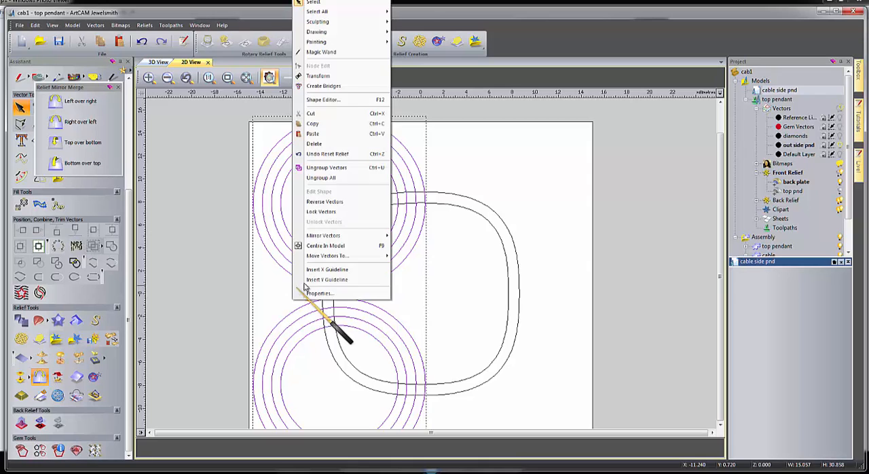
pyautogui.click(319, 179)
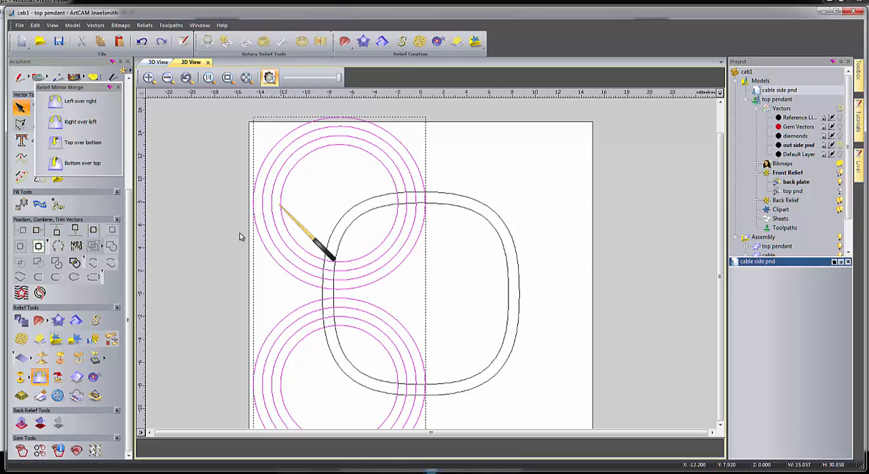
# Nudge the upper set of four circles down until its outer ring slightly overlaps the lower set's outer ring.
pyautogui.click(197, 227)
pyautogui.moveTo(224, 108); pyautogui.dragTo(447, 301)
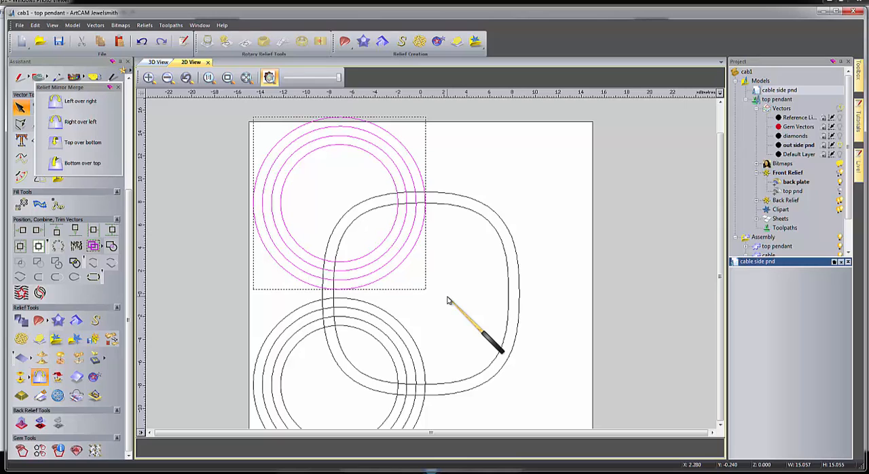
pyautogui.press('Down')
pyautogui.press('Down')
pyautogui.press('Down')
pyautogui.press('Down')
pyautogui.press('Down')
pyautogui.press('Down')
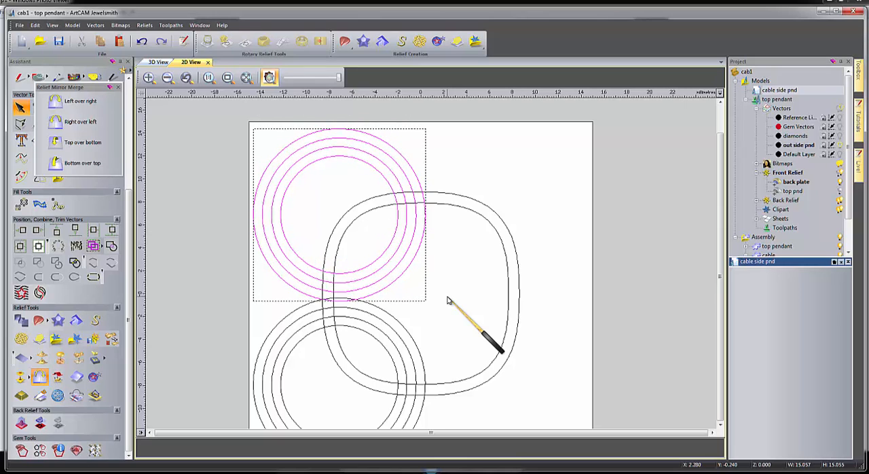
pyautogui.press('Down')
pyautogui.press('Down')
pyautogui.press('Down')
pyautogui.press('Down')
pyautogui.press('Down')
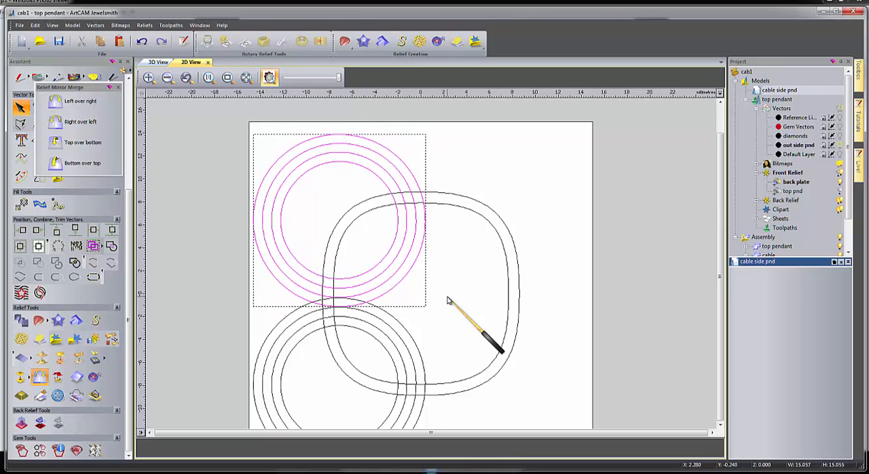
# Group the upper and lower circle sets together again and centre the group in the model.
pyautogui.click(193, 176)
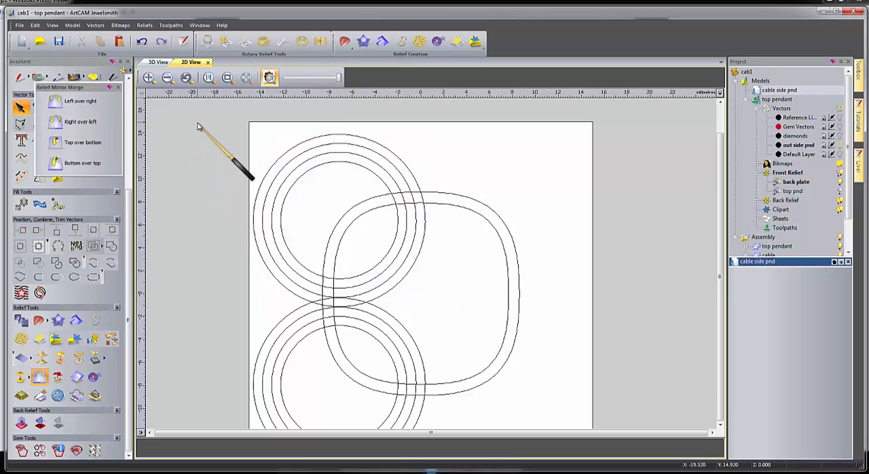
pyautogui.moveTo(198, 123); pyautogui.dragTo(448, 469)
pyautogui.rightClick(362, 363)
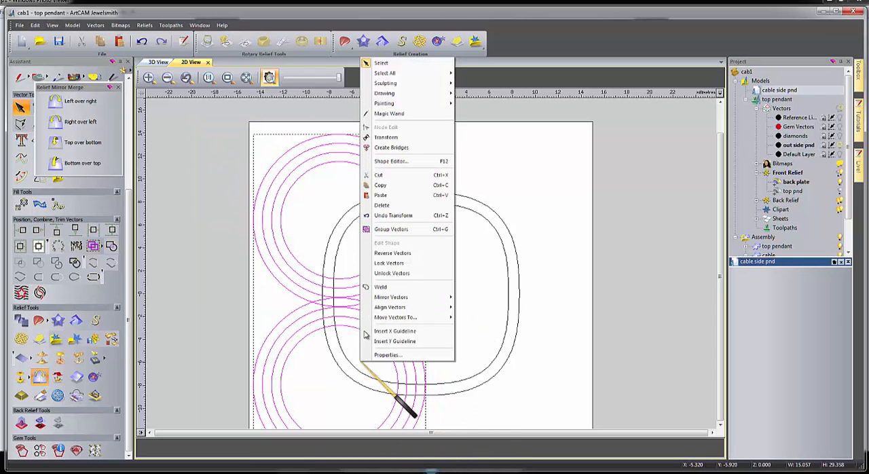
pyautogui.click(393, 230)
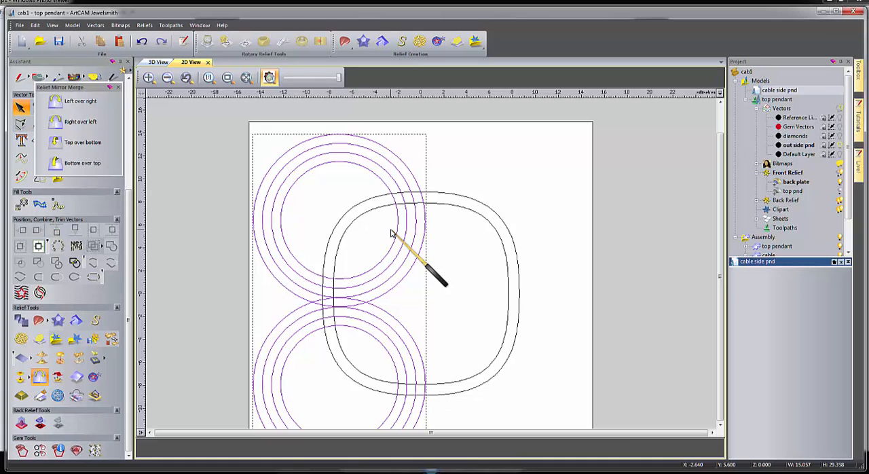
pyautogui.press('F9')
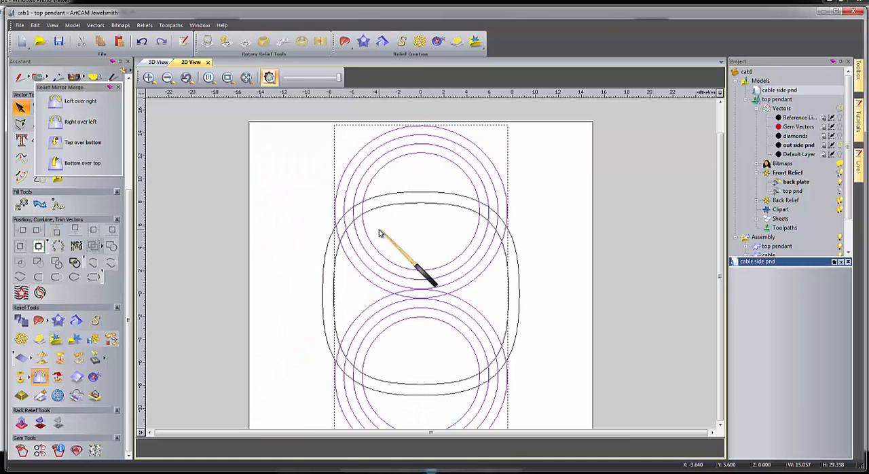
# Nudge the overlapping circle group left until its outer edges only slightly cross the model's vertical centre.
pyautogui.press('Left')
pyautogui.press('Left')
pyautogui.press('Left')
pyautogui.press('Left')
pyautogui.press('Left')
pyautogui.press('Left')
pyautogui.press('Left')
pyautogui.press('Left')
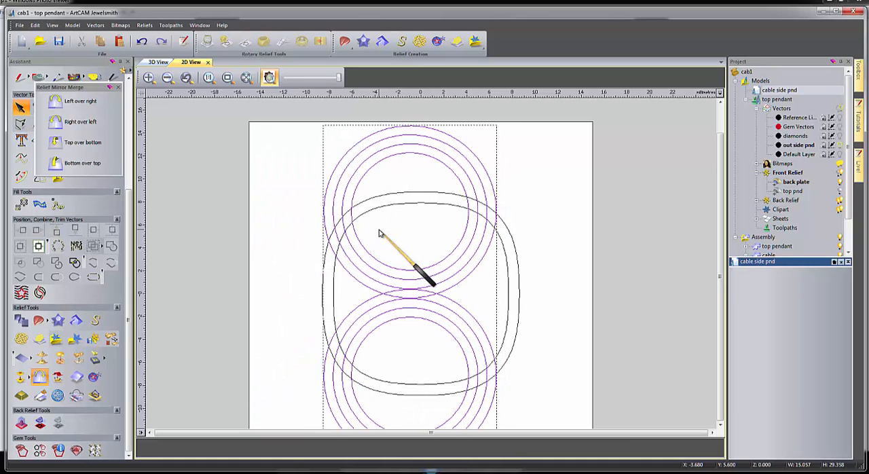
pyautogui.press('Left')
pyautogui.press('Left')
pyautogui.press('Left')
pyautogui.press('Left')
pyautogui.press('Left')
pyautogui.press('Left')
pyautogui.press('Left')
pyautogui.press('Left')
pyautogui.press('Left')
pyautogui.press('Left')
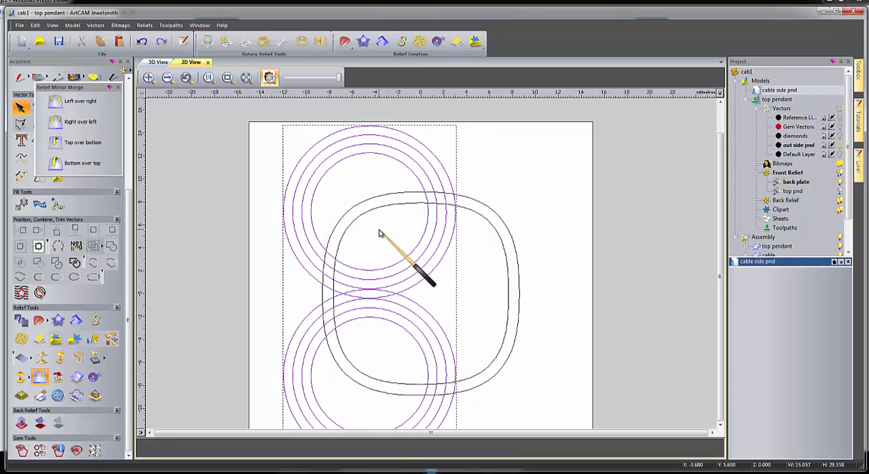
pyautogui.press('Left')
pyautogui.press('Left')
pyautogui.press('Left')
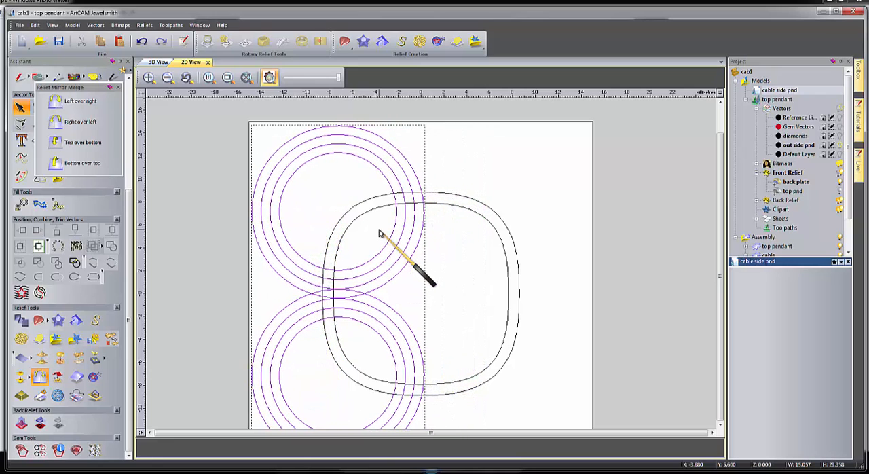
pyautogui.press('Right')
pyautogui.press('Right')
pyautogui.press('Right')
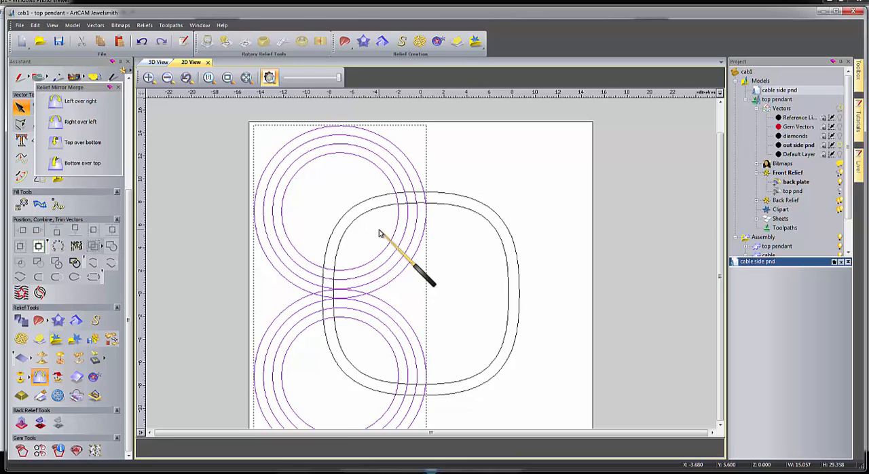
# Try adding the overlapping circle group to the relief as a flat shape with start height 0.85.
pyautogui.doubleClick(372, 277)
pyautogui.doubleClick(222, 197)
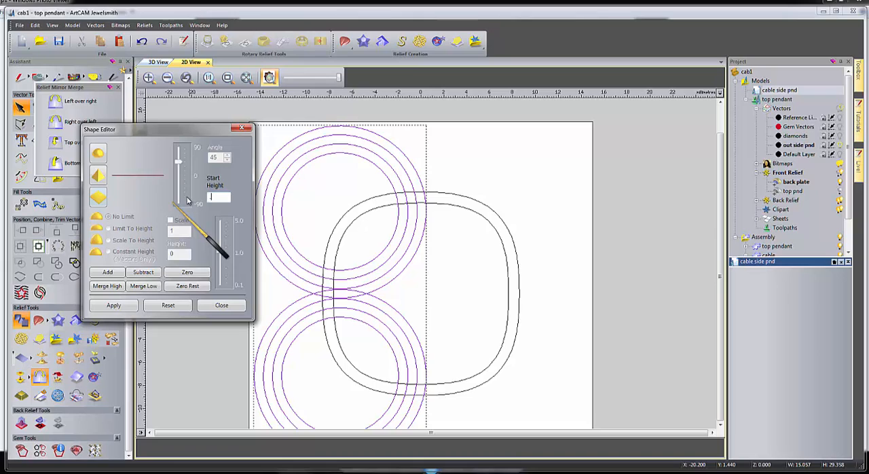
pyautogui.write('.85')
pyautogui.click(107, 273)
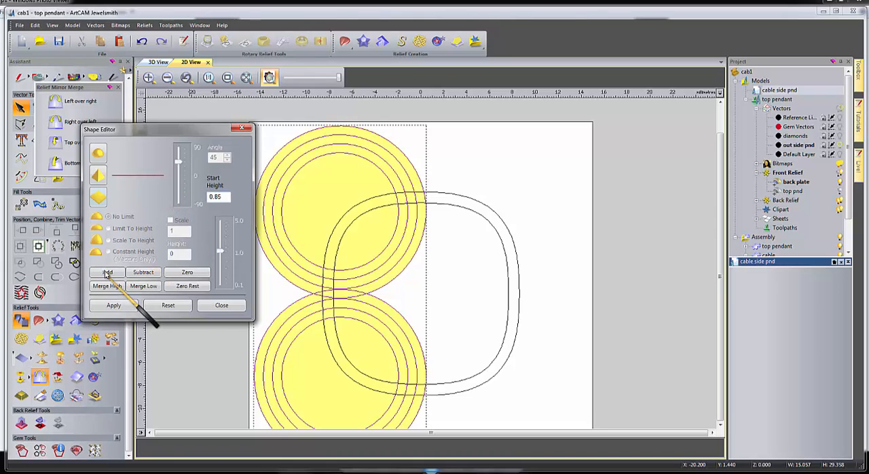
pyautogui.click(221, 304)
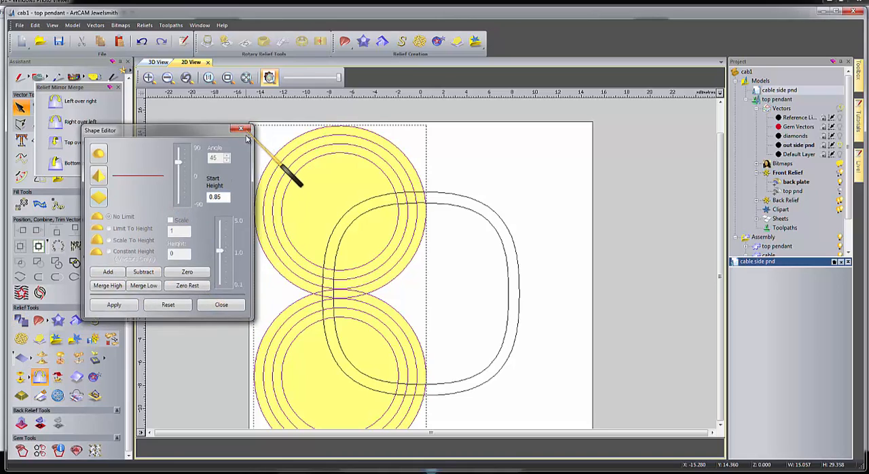
# Ungroup the overlapping circle group into individual vectors and clear the selection.
pyautogui.rightClick(266, 171)
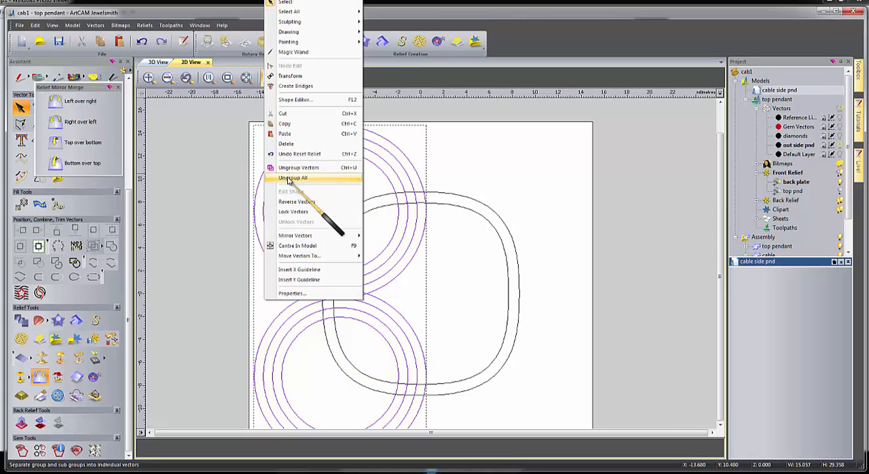
pyautogui.click(282, 178)
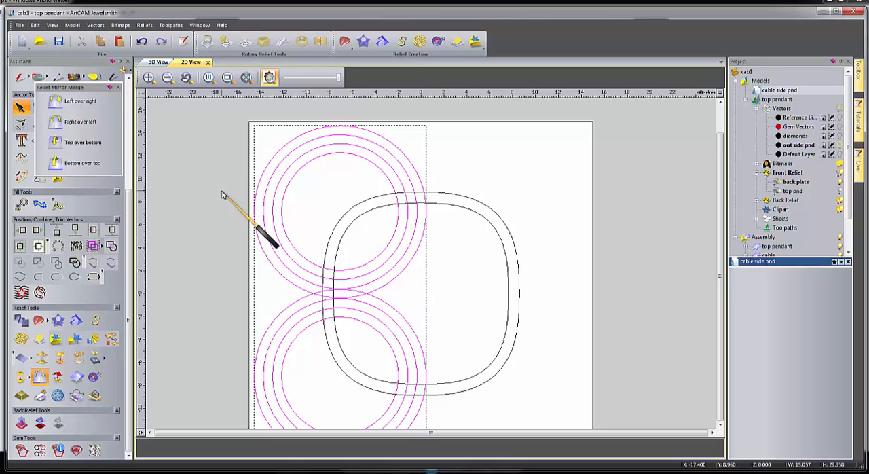
pyautogui.click(222, 192)
# Select and group all eight circles, and add them to the relief as a flat shape with start height 0.8.
pyautogui.click(265, 169)
pyautogui.keyDown('shift'); pyautogui.click(273, 175); pyautogui.keyUp('shift')
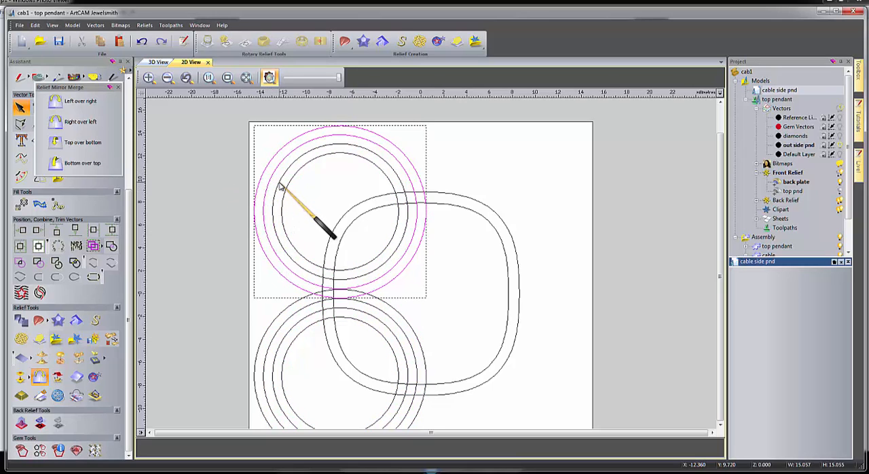
pyautogui.keyDown('shift'); pyautogui.click(282, 187); pyautogui.keyUp('shift')
pyautogui.keyDown('shift'); pyautogui.click(286, 189); pyautogui.keyUp('shift')
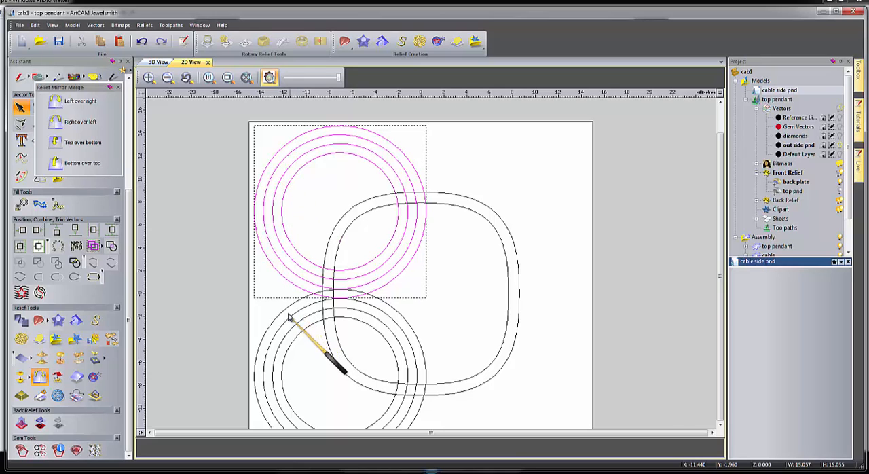
pyautogui.keyDown('shift'); pyautogui.click(291, 317); pyautogui.keyUp('shift')
pyautogui.keyDown('shift'); pyautogui.click(301, 327); pyautogui.keyUp('shift')
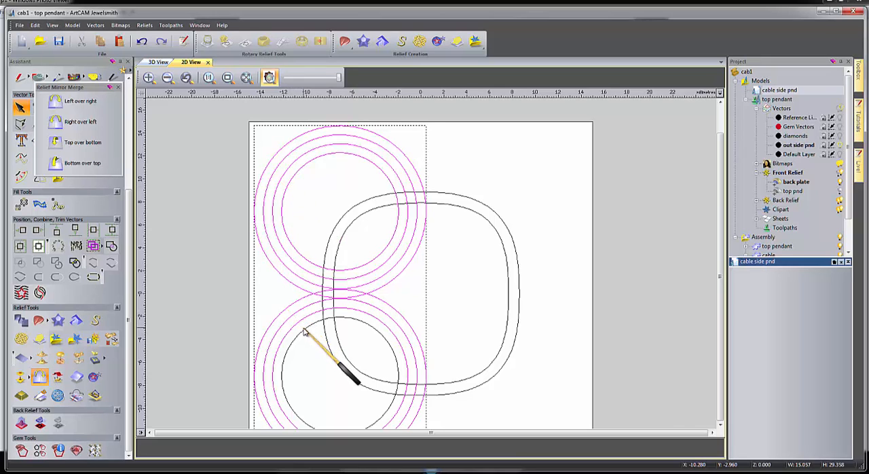
pyautogui.doubleClick(302, 332)
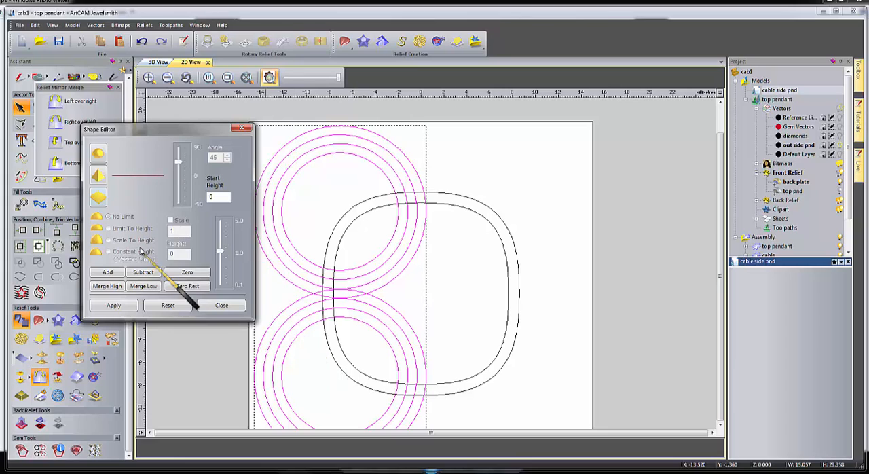
pyautogui.doubleClick(210, 197)
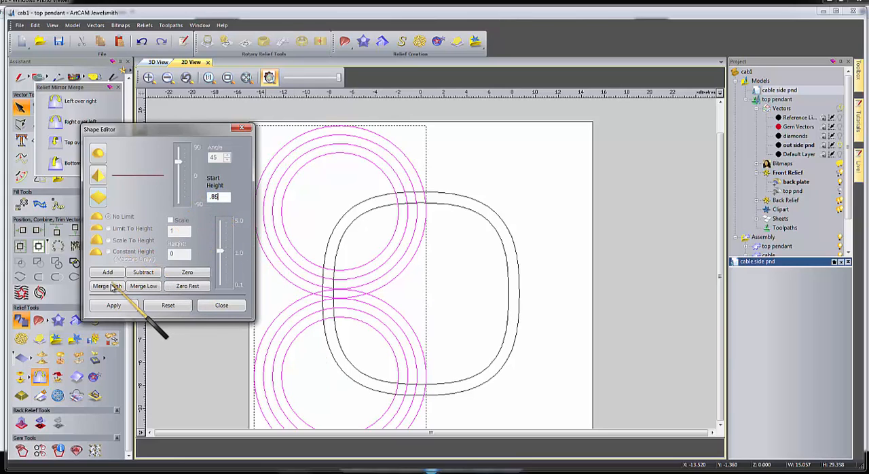
pyautogui.rightClick(280, 153)
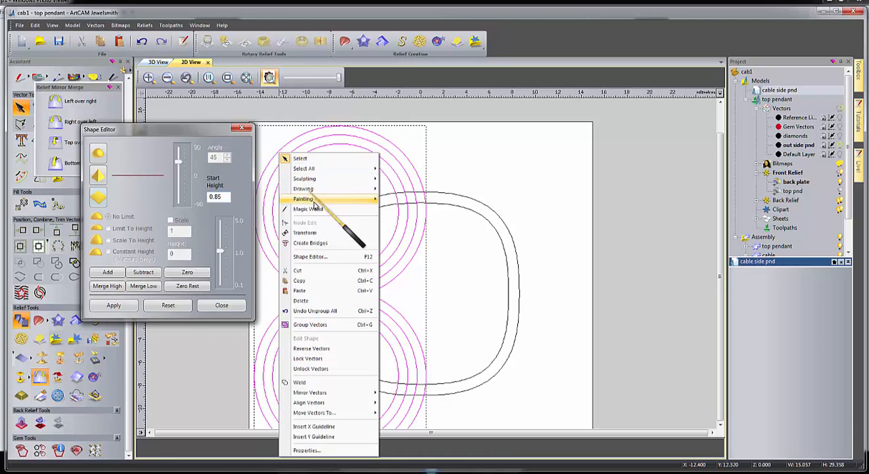
pyautogui.click(304, 324)
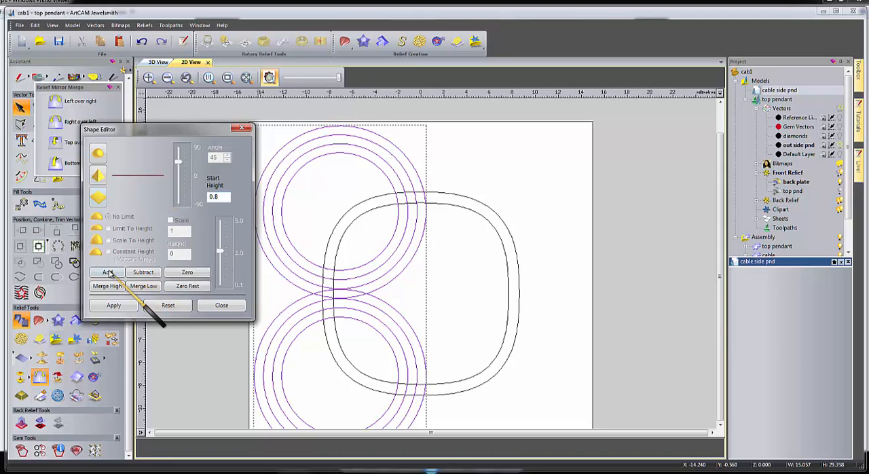
pyautogui.click(108, 273)
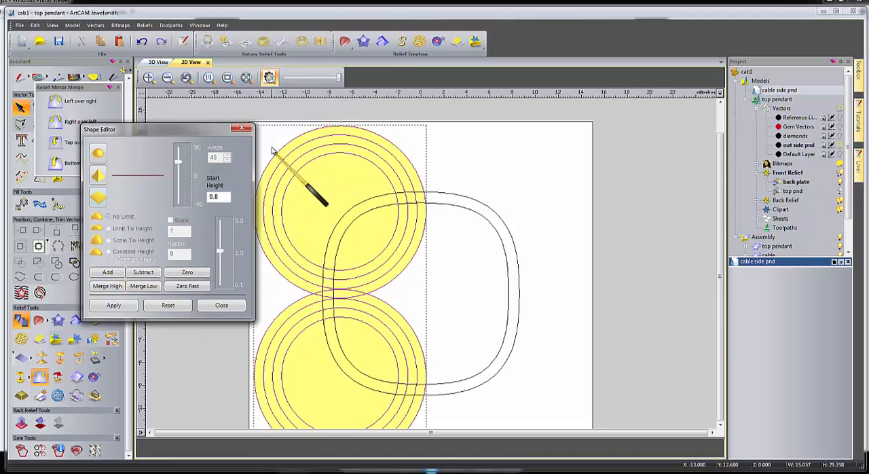
pyautogui.click(243, 128)
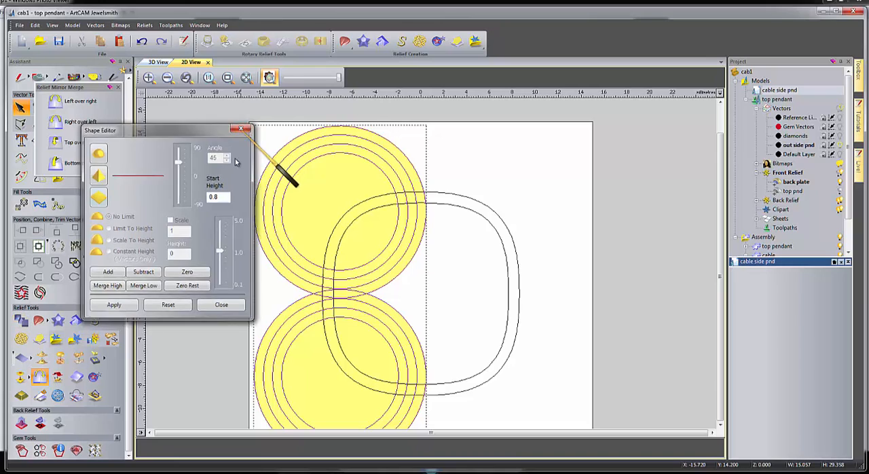
# Ungroup the circles and zero the relief between the second and third circles of both the upper and lower sets.
pyautogui.rightClick(275, 168)
pyautogui.click(313, 389)
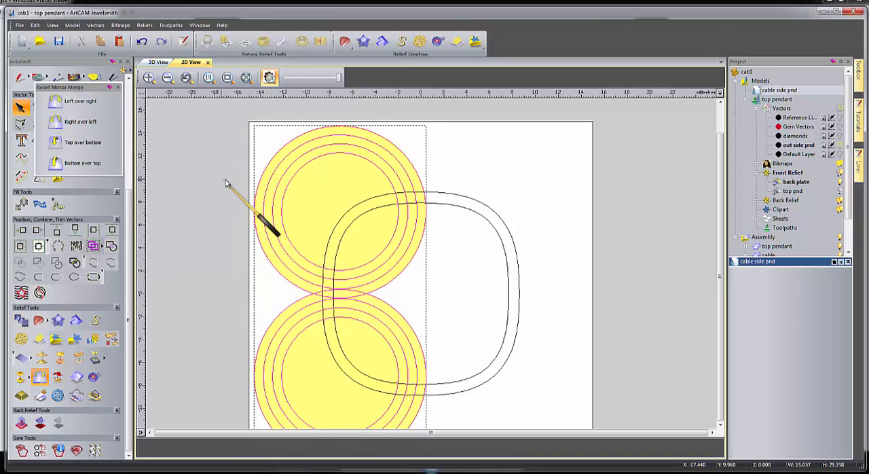
pyautogui.click(272, 185)
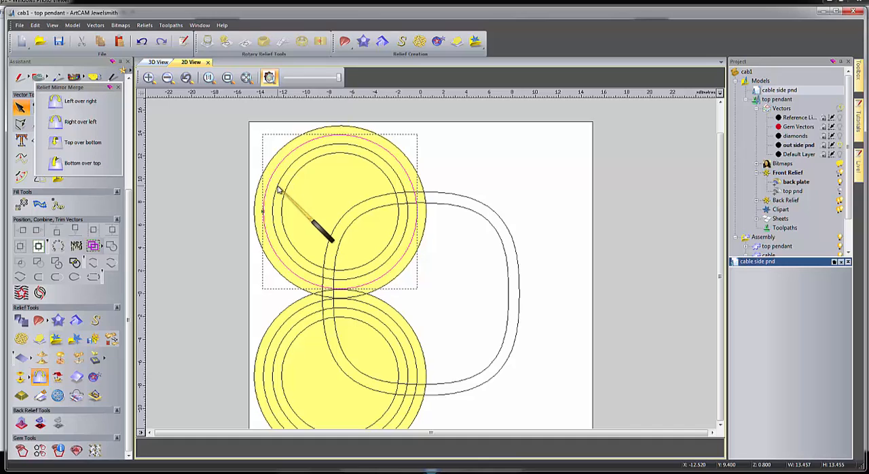
pyautogui.keyDown('shift'); pyautogui.click(288, 329); pyautogui.keyUp('shift')
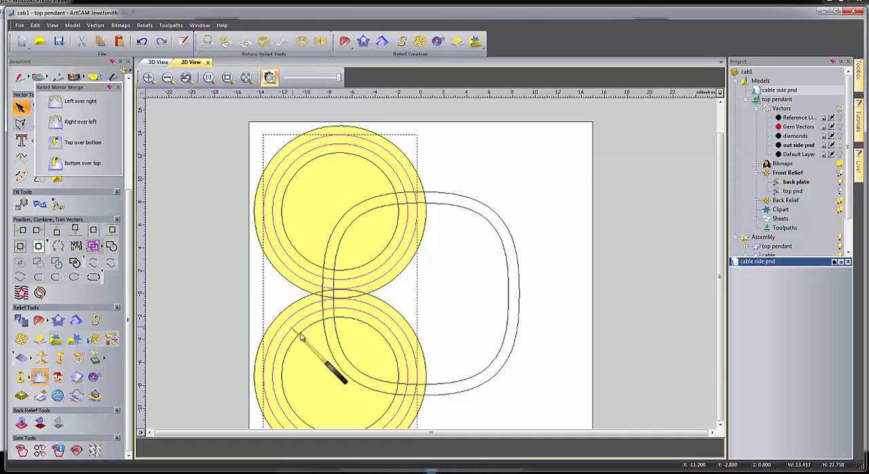
pyautogui.doubleClick(298, 340)
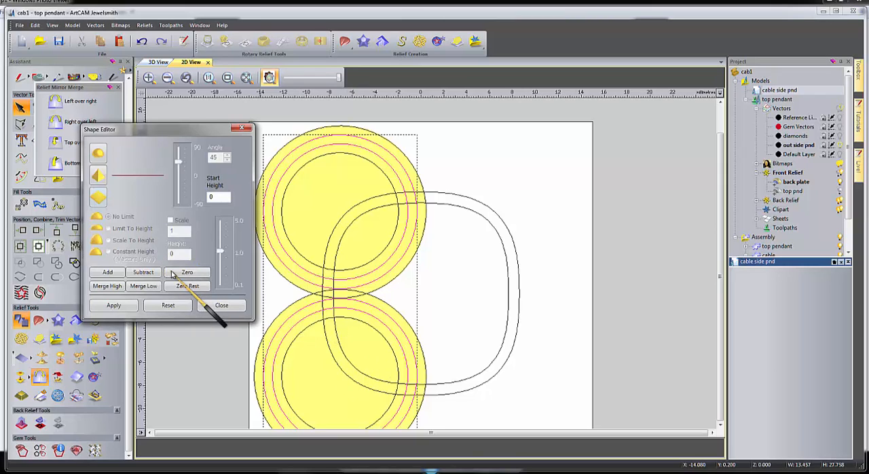
pyautogui.click(221, 305)
# Zero the relief inside the innermost circle of each set, and mirror-merge the relief left over right.
pyautogui.click(284, 230)
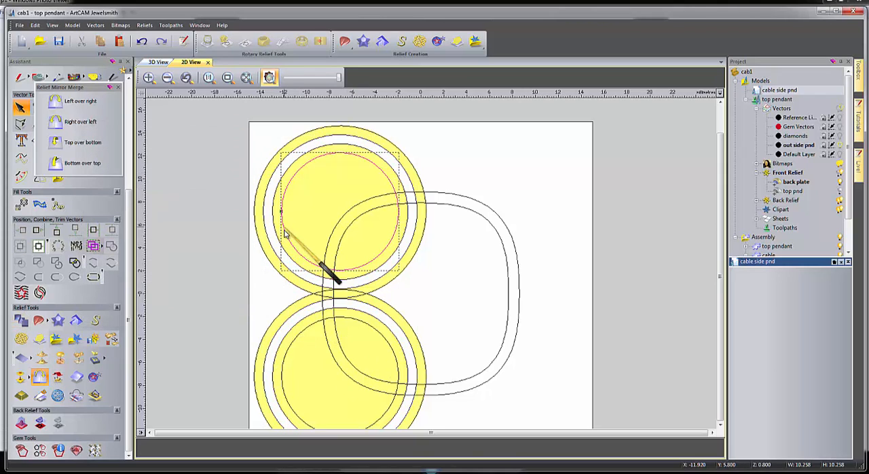
pyautogui.keyDown('shift'); pyautogui.click(297, 339); pyautogui.keyUp('shift')
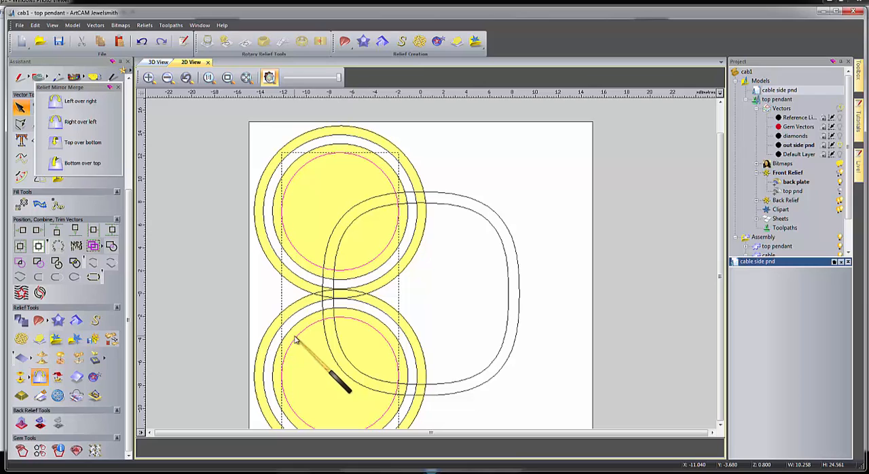
pyautogui.doubleClick(296, 340)
pyautogui.click(222, 305)
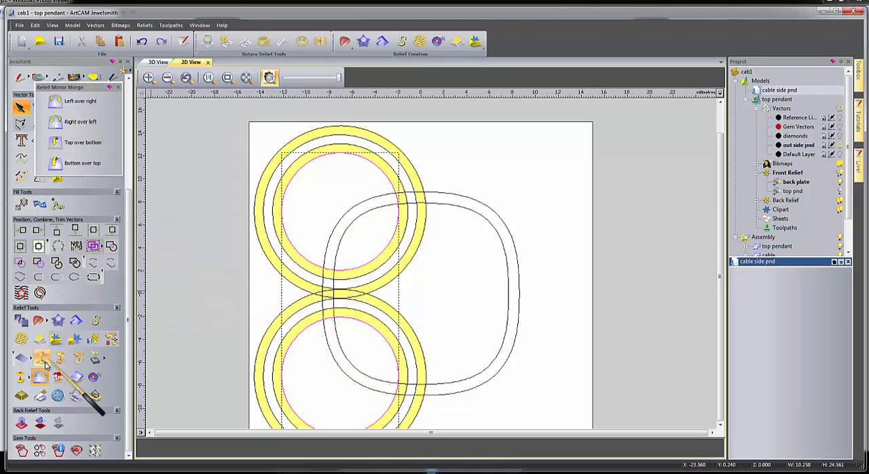
pyautogui.click(56, 102)
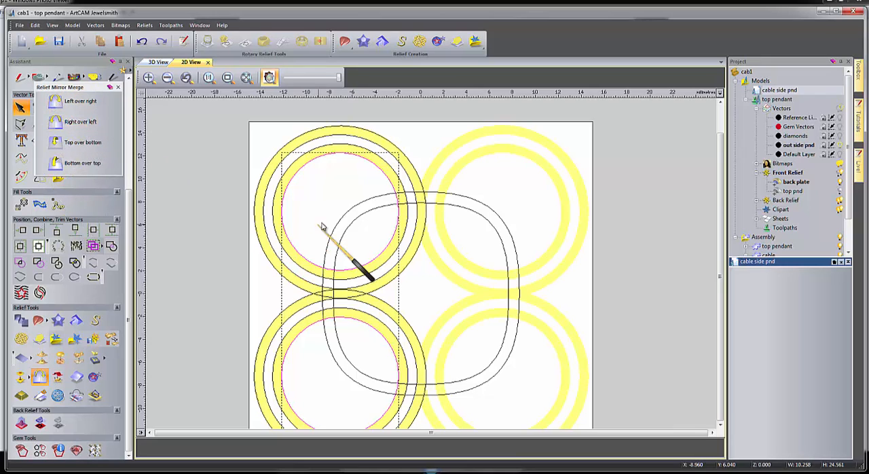
# Zero all of the relief outside the inner rounded-square outline.
pyautogui.click(351, 219)
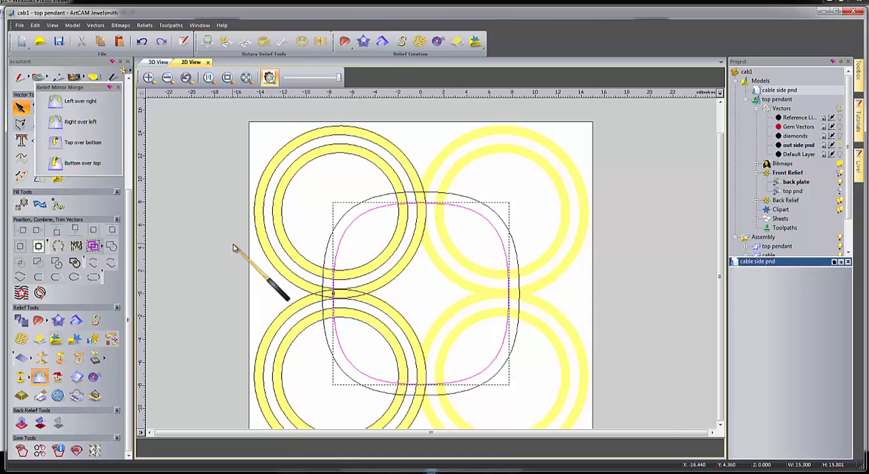
pyautogui.press('F12')
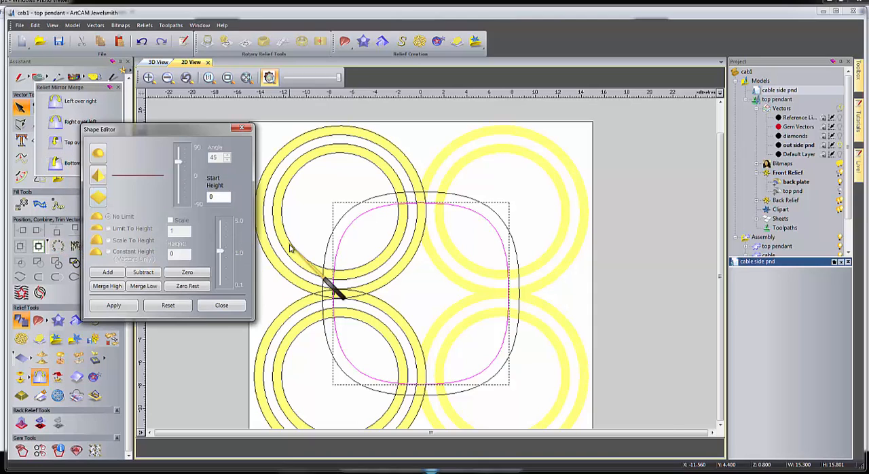
pyautogui.click(222, 305)
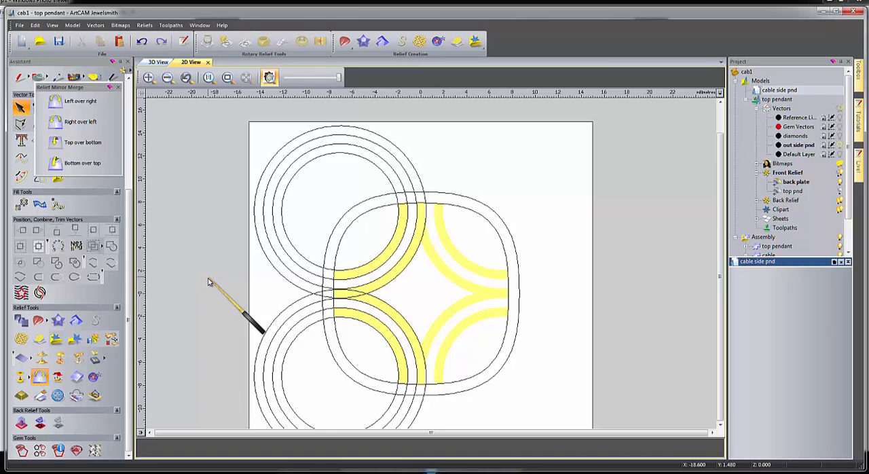
# Create a triangle mesh closed with the back relief at 0.001 mm tolerance, and add it to the project without replacing the existing assembly.
pyautogui.hotkey('ctrl', 't')
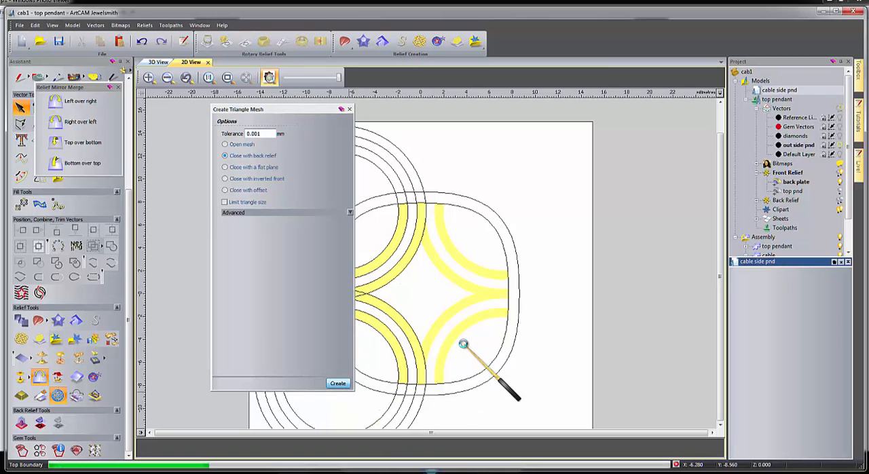
pyautogui.click(159, 62)
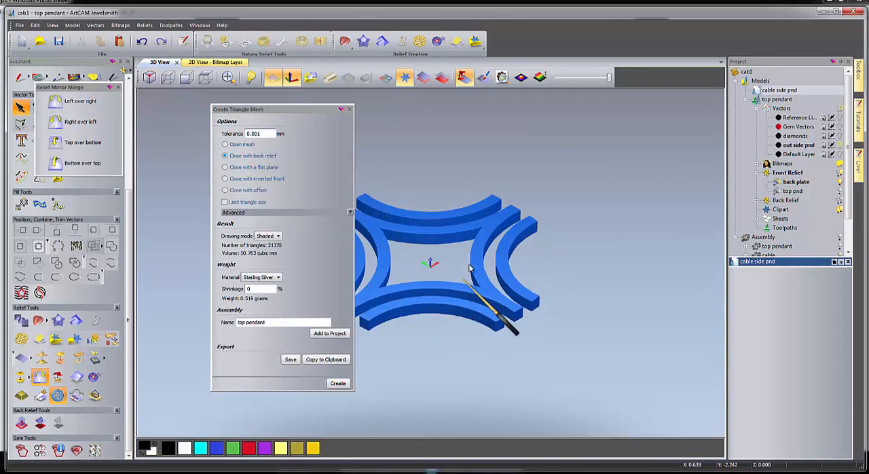
pyautogui.moveTo(468, 269); pyautogui.dragTo(397, 333)
pyautogui.click(329, 336)
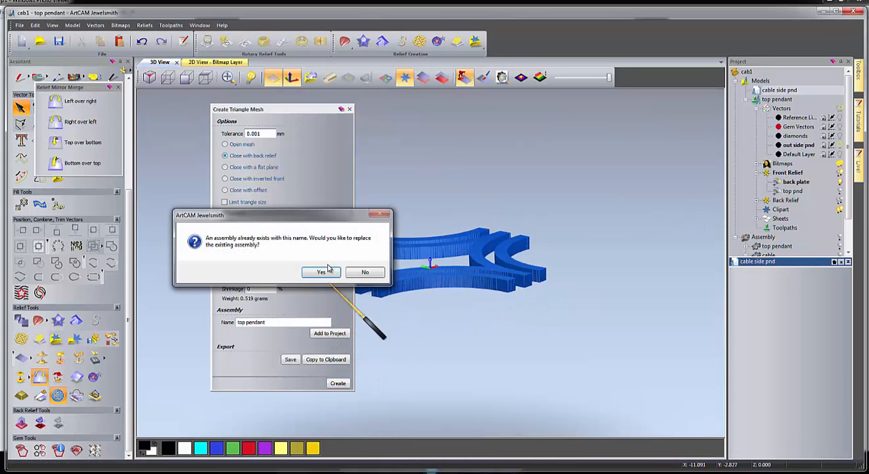
pyautogui.click(366, 273)
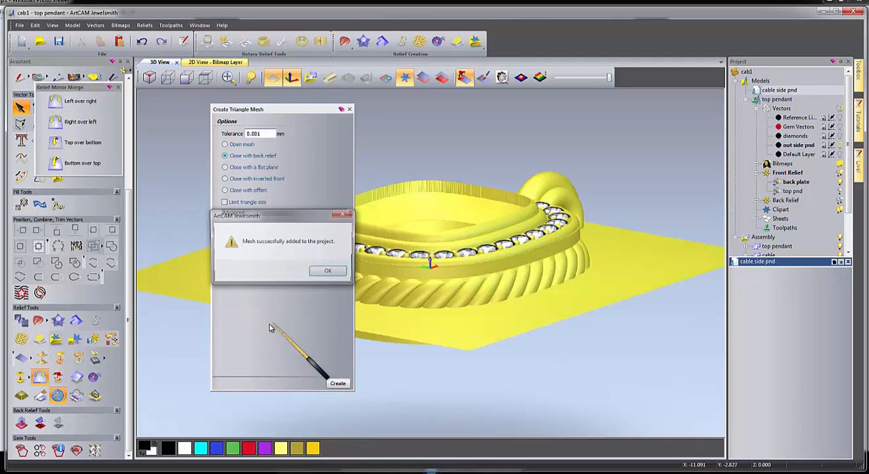
pyautogui.click(328, 272)
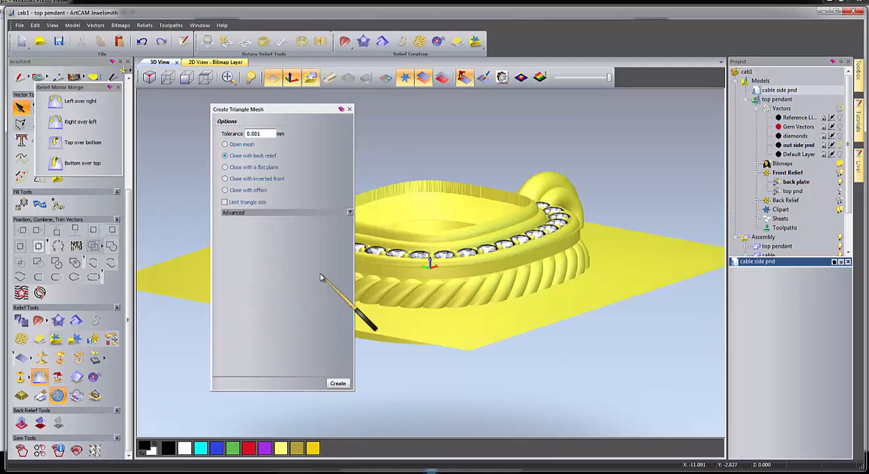
pyautogui.click(349, 109)
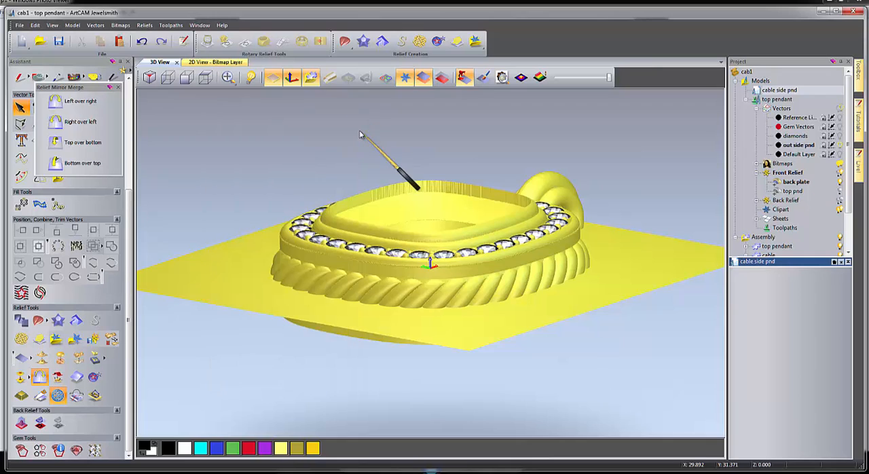
# Close the top pendant model and update the project with its changes.
pyautogui.click(19, 25)
pyautogui.click(33, 56)
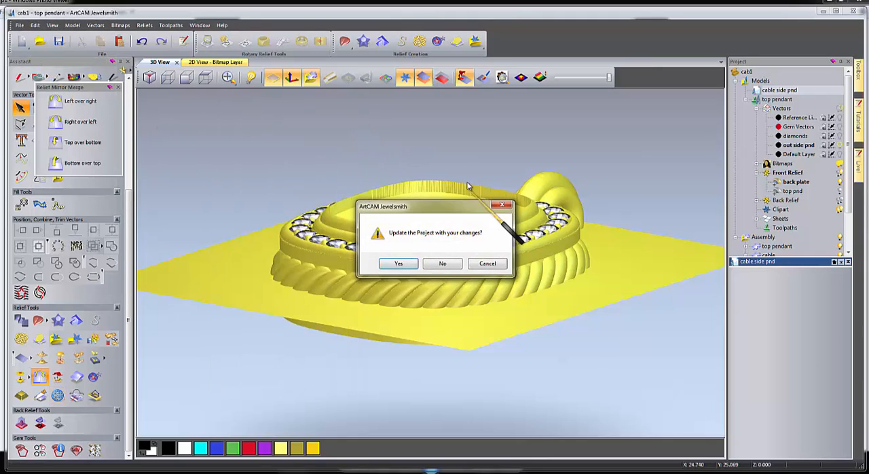
pyautogui.click(404, 264)
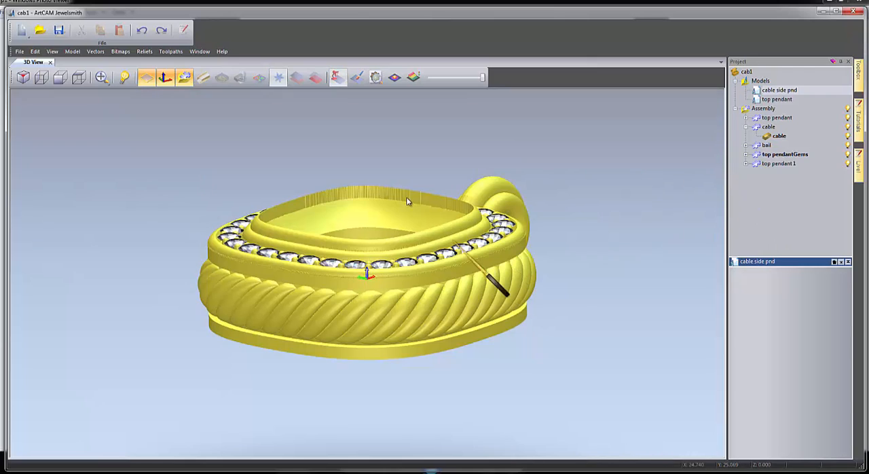
# View the pendant from behind and rename the top pendant 1 assembly as back.
pyautogui.moveTo(407, 202); pyautogui.dragTo(335, 179)
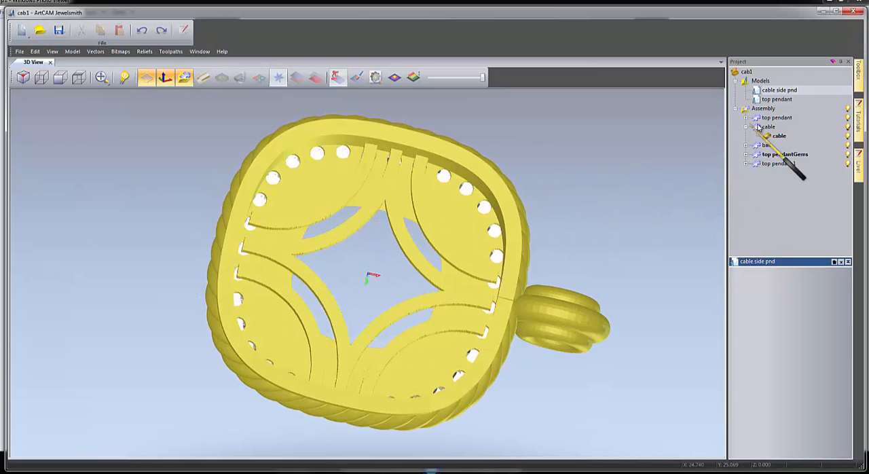
pyautogui.click(779, 165)
pyautogui.rightClick(780, 165)
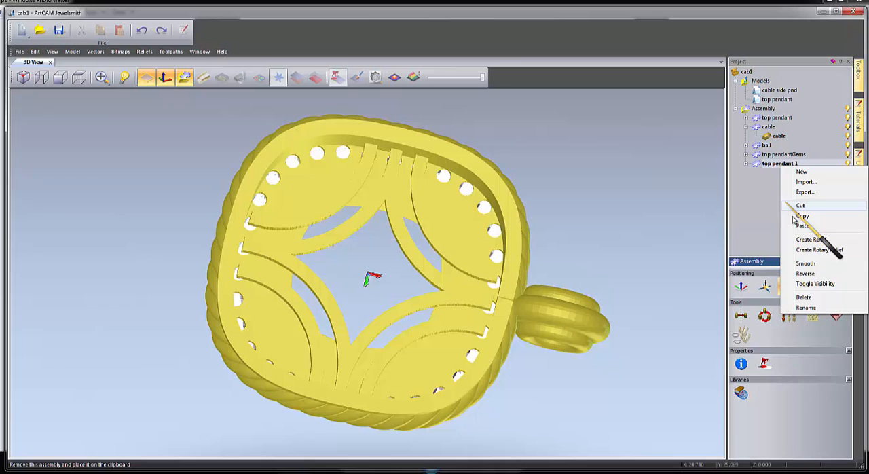
pyautogui.click(805, 308)
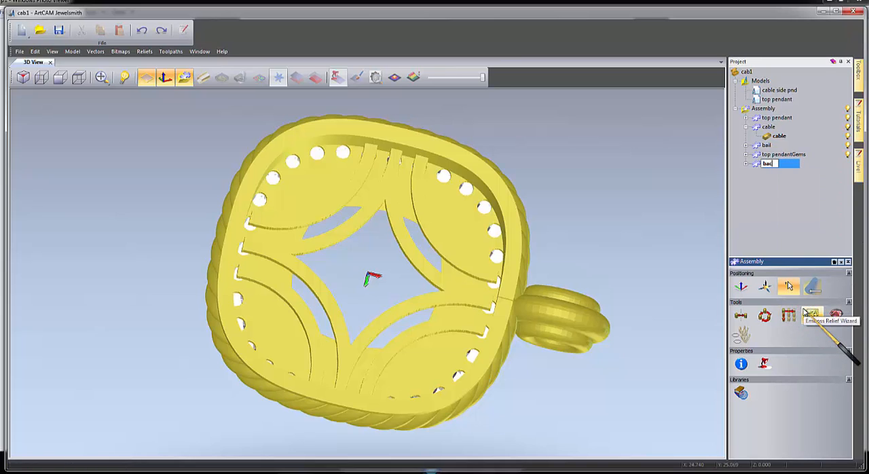
pyautogui.click(739, 166)
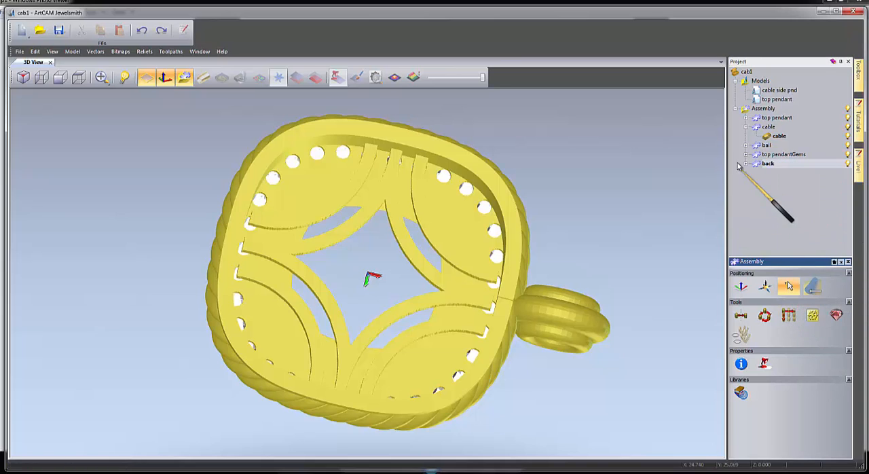
# Set the back component's nudge step to 0.5 and try moving it down and up along Z.
pyautogui.click(789, 286)
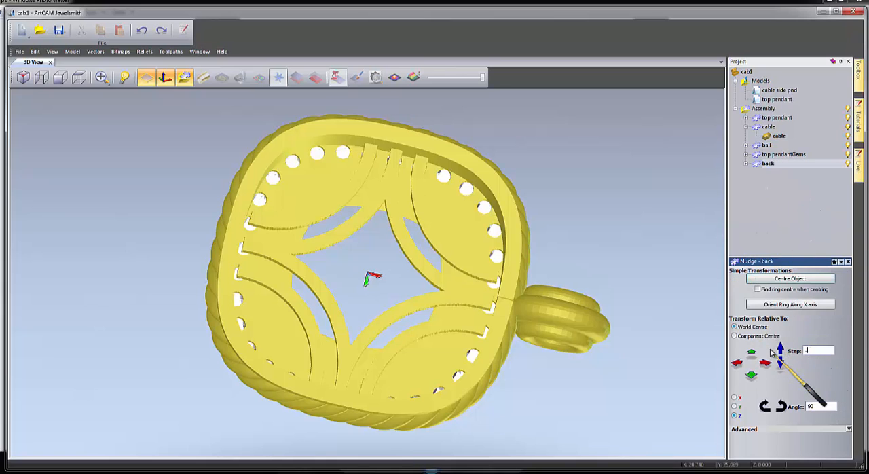
pyautogui.click(781, 365)
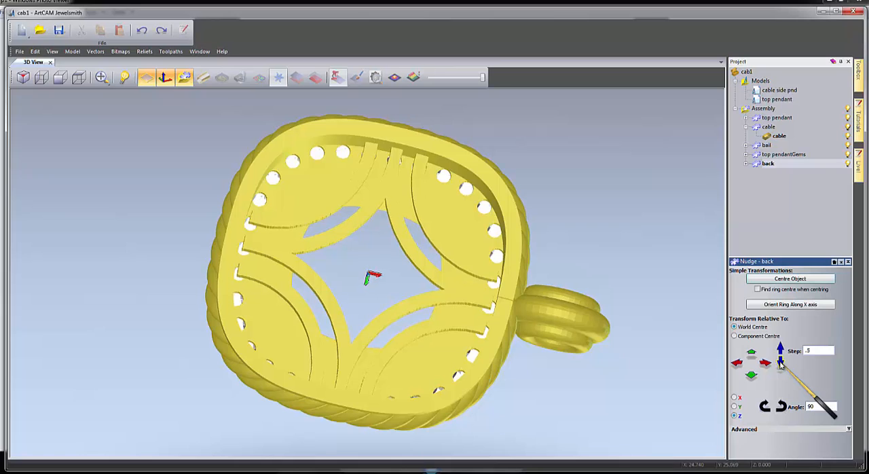
pyautogui.click(780, 347)
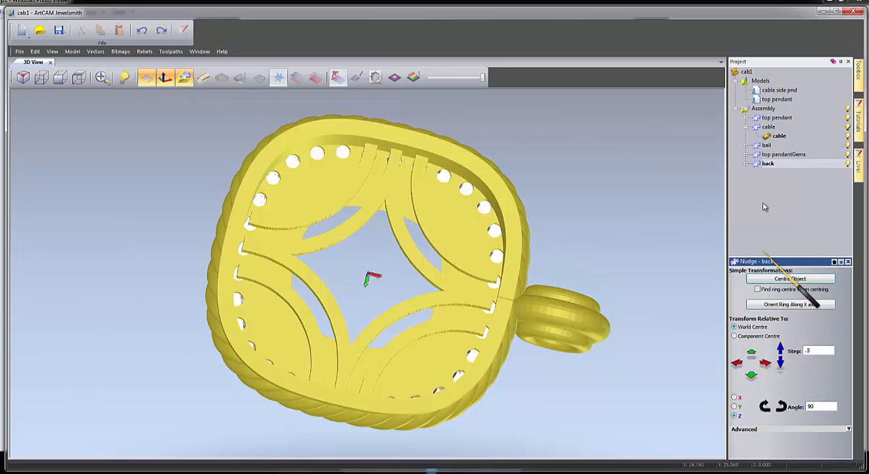
pyautogui.click(840, 262)
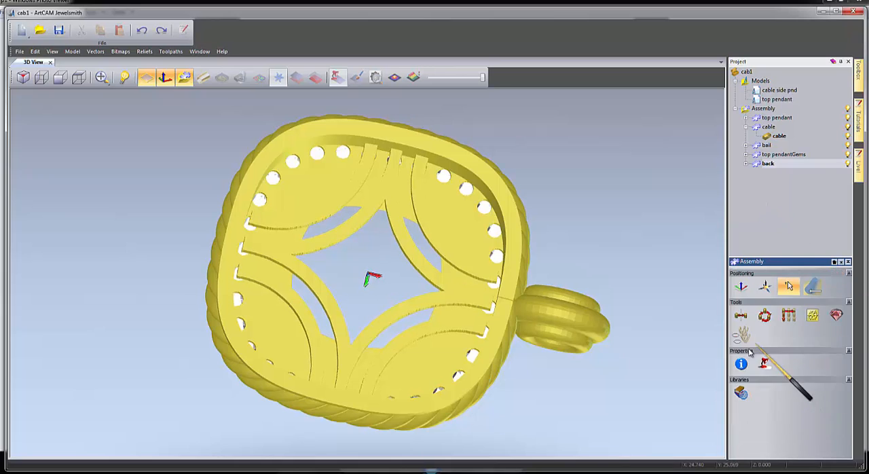
# Set the world centre from the advanced nudge options of the back component.
pyautogui.click(740, 289)
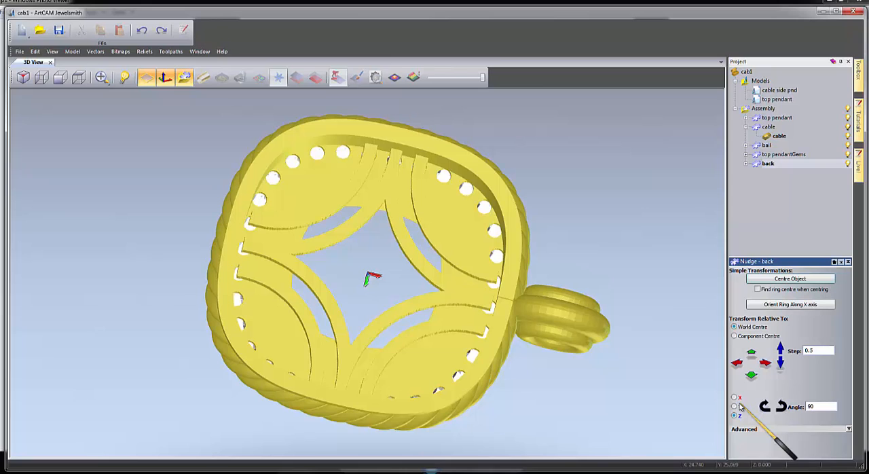
pyautogui.moveTo(404, 398); pyautogui.dragTo(393, 312)
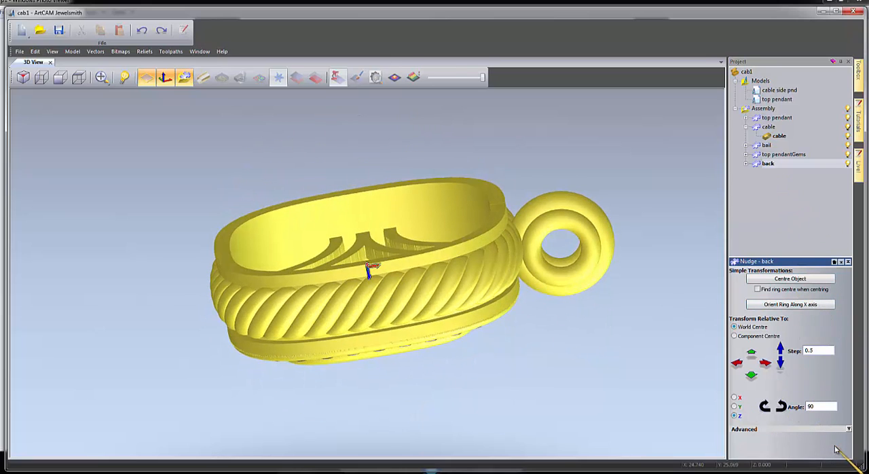
pyautogui.click(848, 429)
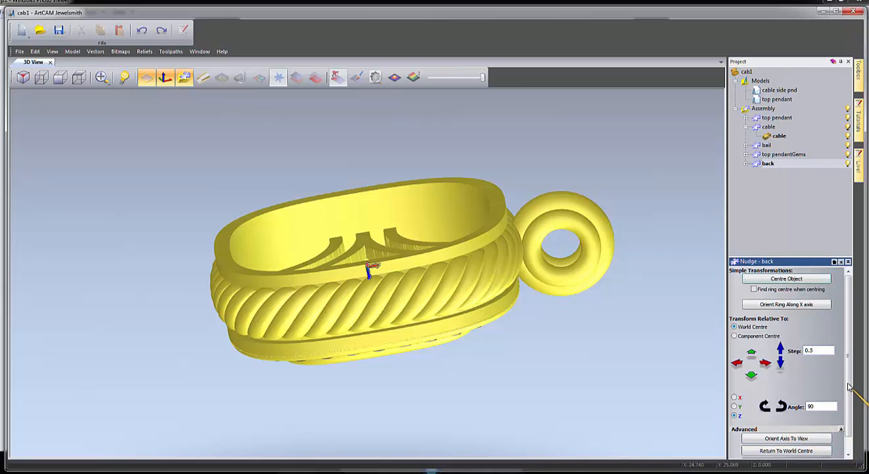
pyautogui.moveTo(849, 387); pyautogui.dragTo(848, 415)
pyautogui.click(786, 447)
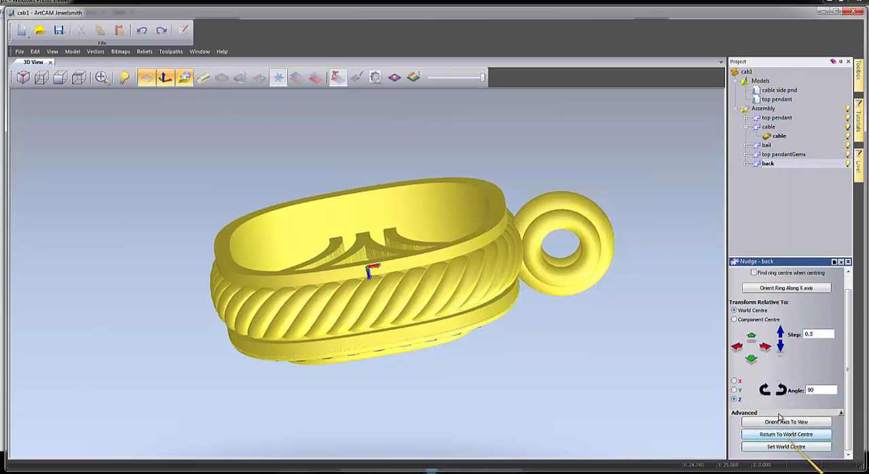
# Nudge the back plate along negative Z in 0.5 steps until it sits at the pendant's rear rim.
pyautogui.click(781, 333)
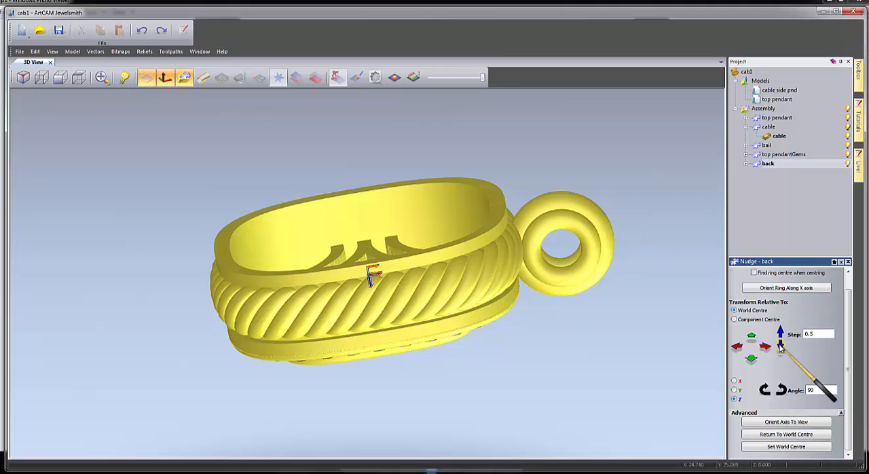
pyautogui.click(781, 347)
pyautogui.click(781, 348)
pyautogui.click(781, 347)
pyautogui.click(782, 347)
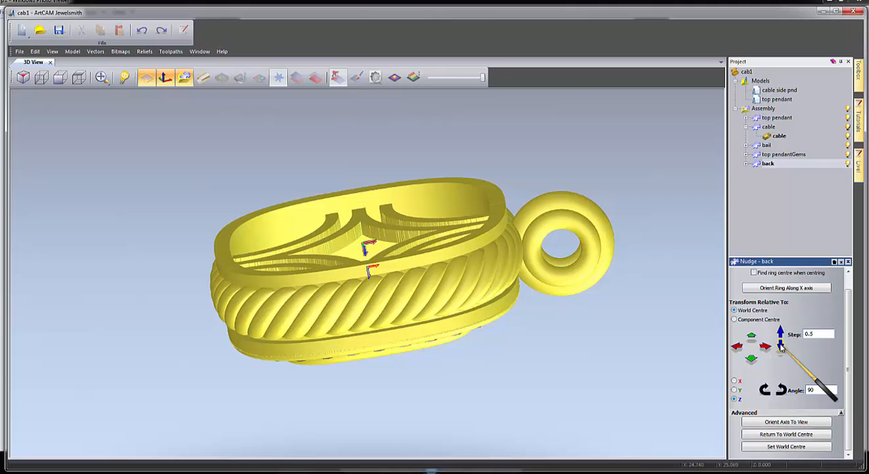
pyautogui.click(781, 347)
pyautogui.moveTo(405, 326); pyautogui.dragTo(391, 300)
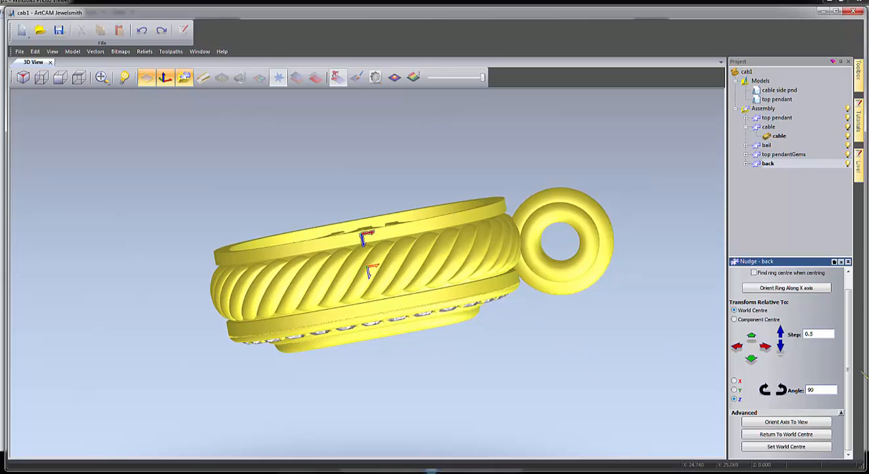
pyautogui.click(781, 347)
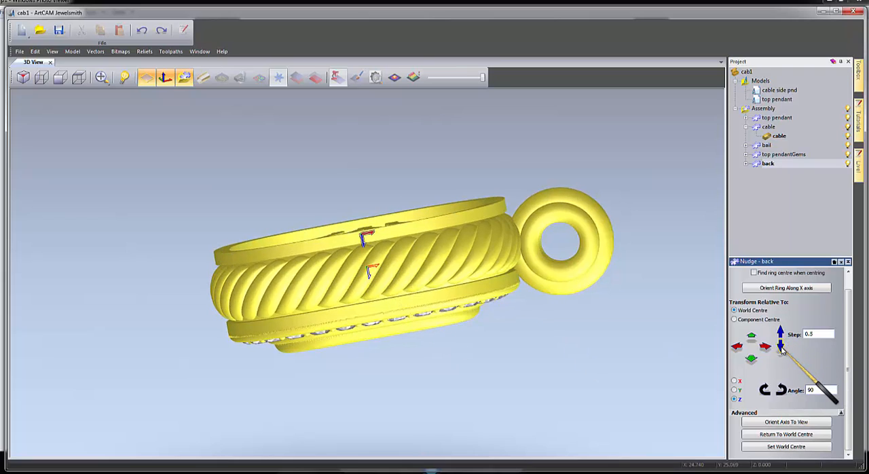
pyautogui.click(781, 347)
# Check the back plate's fit against the rear rim up close and fine-tune its Z position with a 0.1 nudge step.
pyautogui.moveTo(385, 274); pyautogui.dragTo(380, 267)
pyautogui.scroll(5, 353, 224)
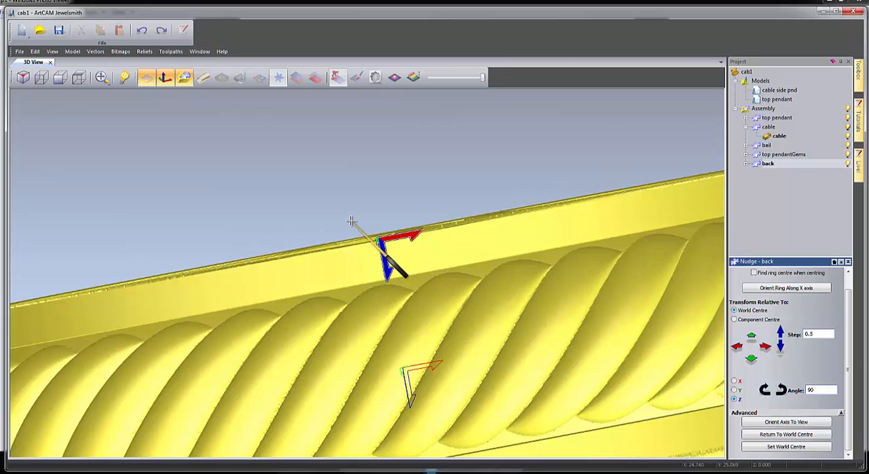
pyautogui.doubleClick(816, 334)
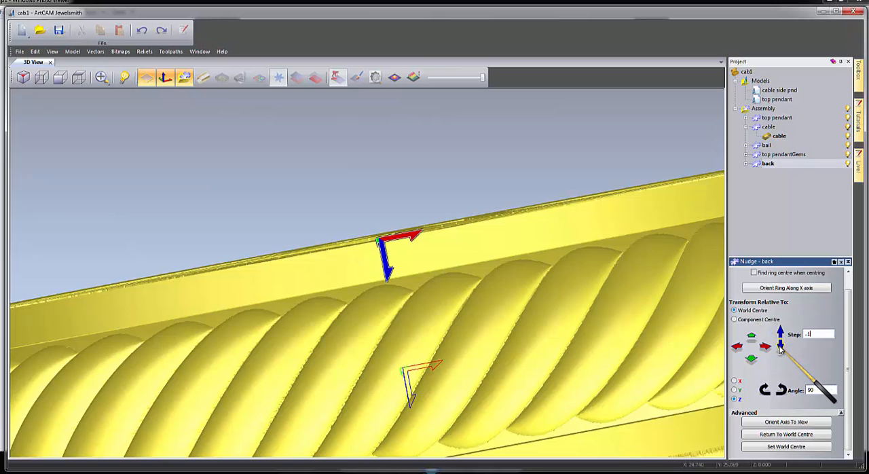
pyautogui.click(781, 347)
pyautogui.click(781, 332)
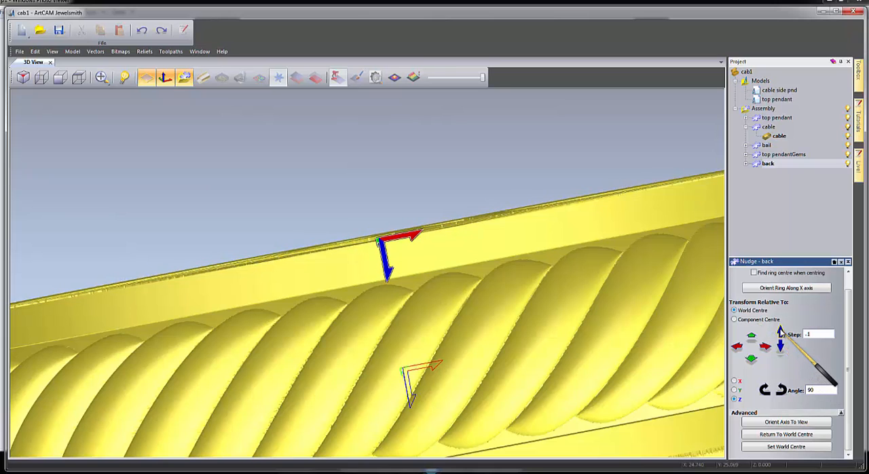
# Examine the assembled pendant from the back, side and front to check how the back plate sits.
pyautogui.scroll(-5, 543, 357)
pyautogui.moveTo(525, 379); pyautogui.dragTo(407, 319)
pyautogui.moveTo(190, 326); pyautogui.dragTo(448, 336)
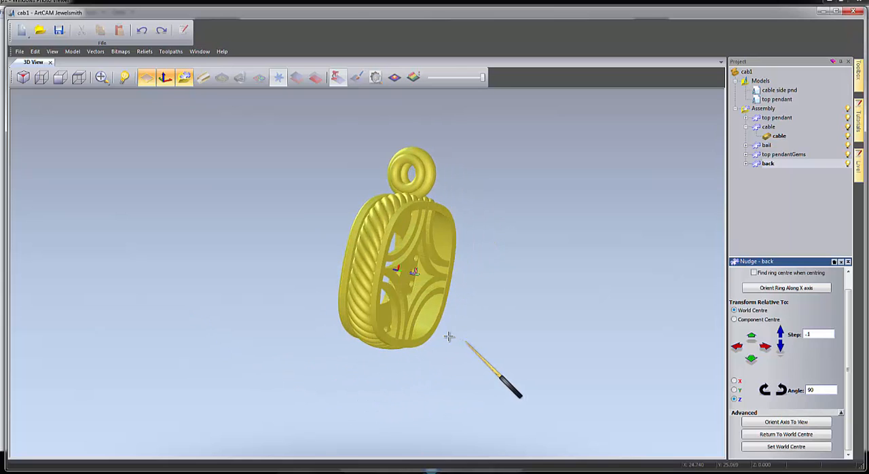
pyautogui.moveTo(343, 233); pyautogui.dragTo(320, 225)
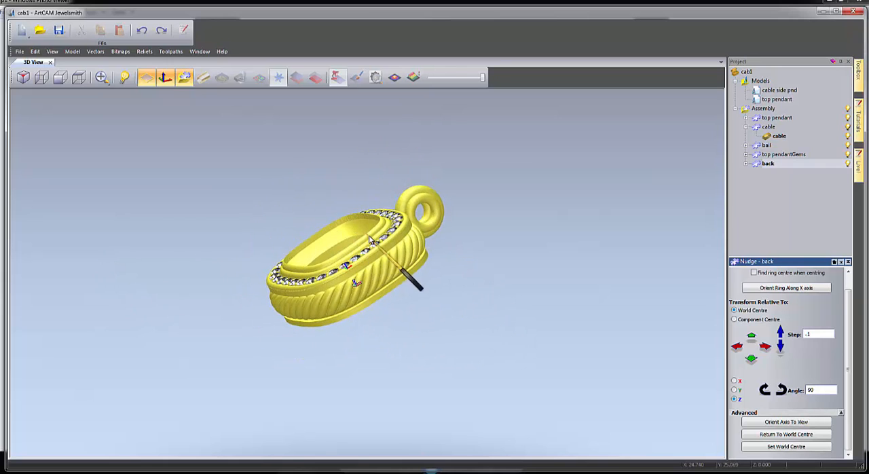
pyautogui.moveTo(370, 239); pyautogui.dragTo(305, 234)
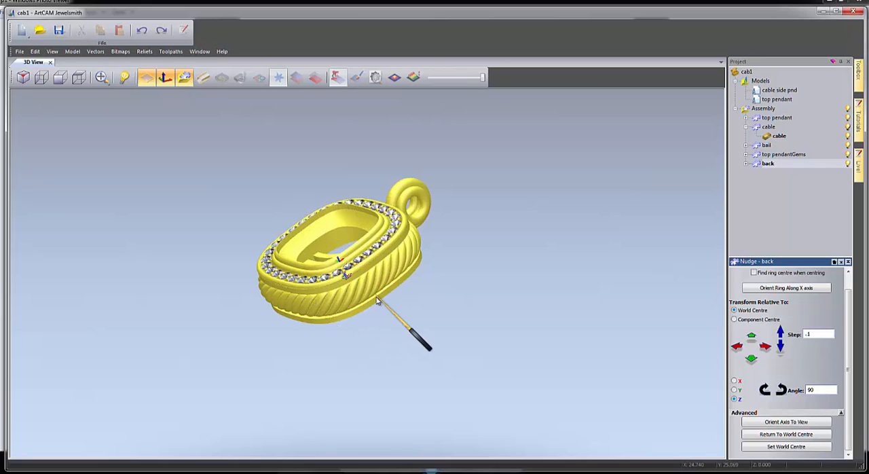
pyautogui.moveTo(377, 300); pyautogui.dragTo(514, 279)
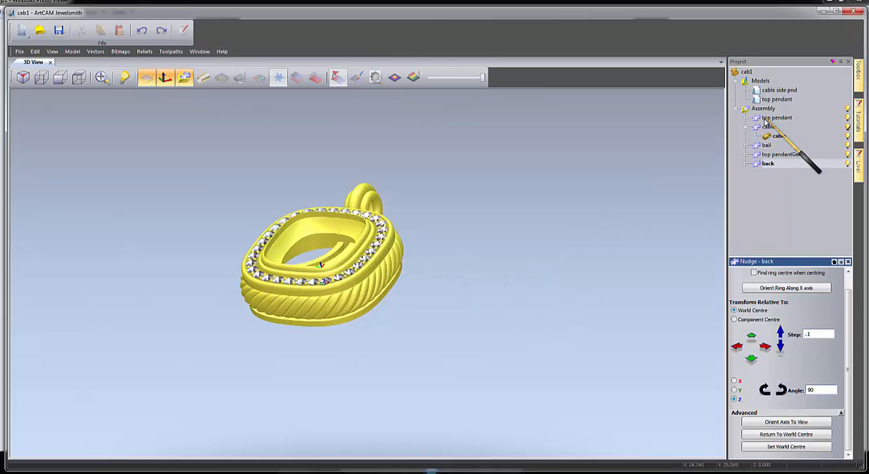
# Apply the Platinum material to the whole root assembly.
pyautogui.click(763, 110)
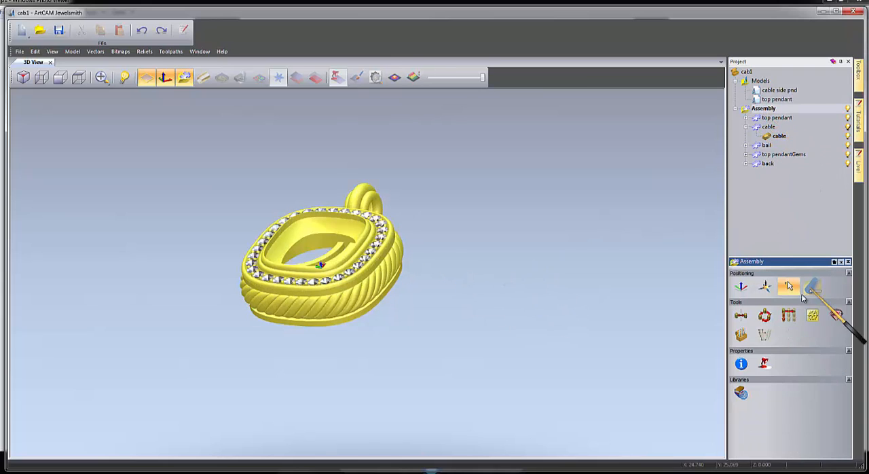
pyautogui.click(766, 365)
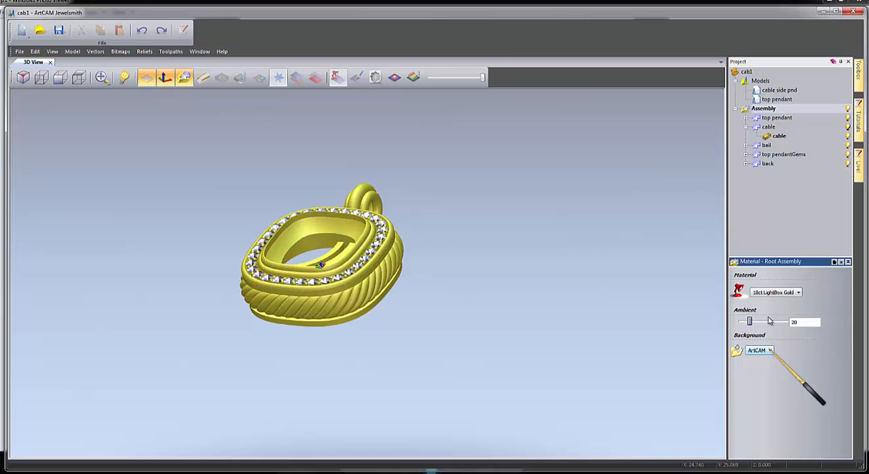
pyautogui.click(798, 293)
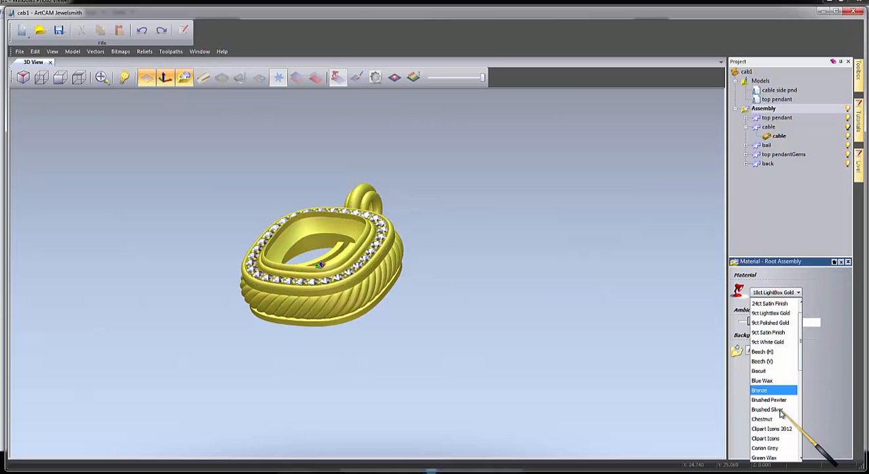
pyautogui.scroll(-4, 780, 413)
pyautogui.click(771, 400)
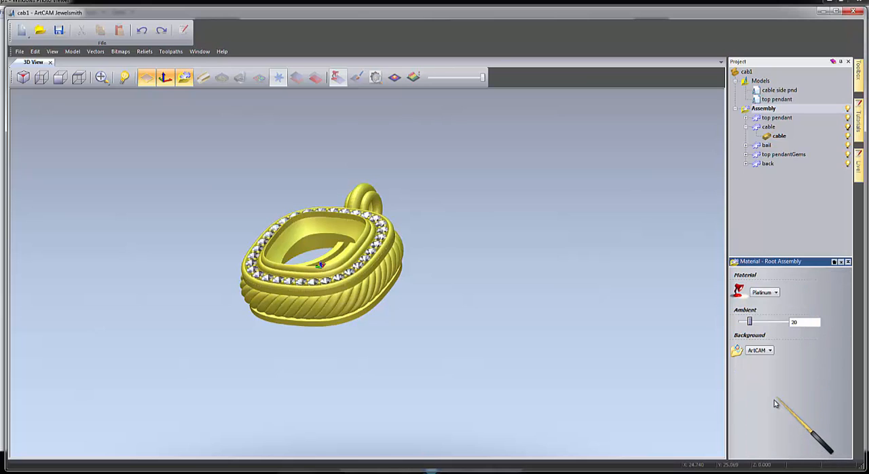
# Apply the Platinum material to the bail component.
pyautogui.moveTo(346, 370); pyautogui.dragTo(789, 171)
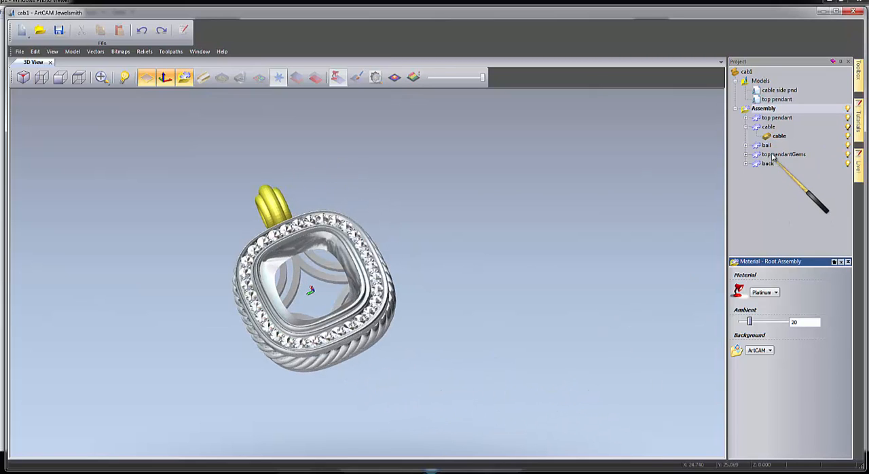
pyautogui.click(767, 145)
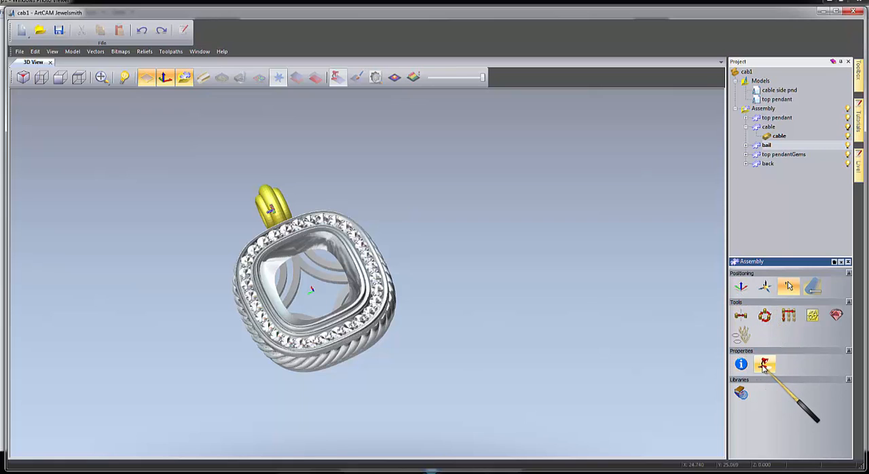
pyautogui.click(764, 366)
pyautogui.click(780, 292)
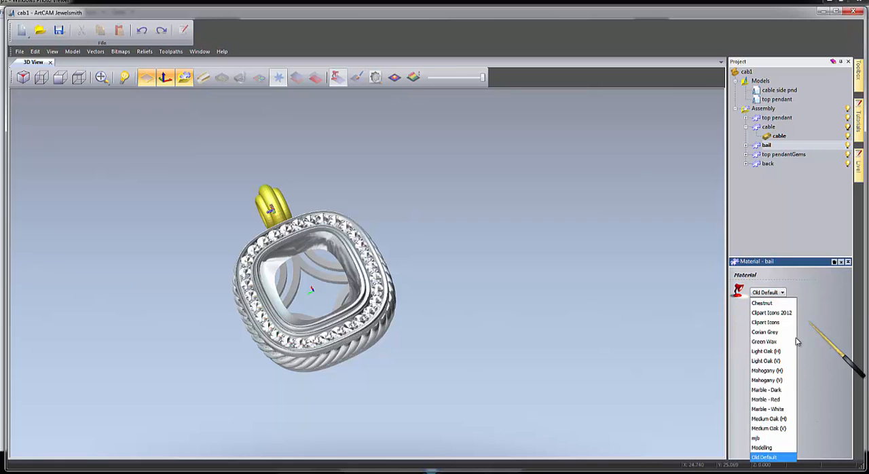
pyautogui.scroll(-4, 781, 350)
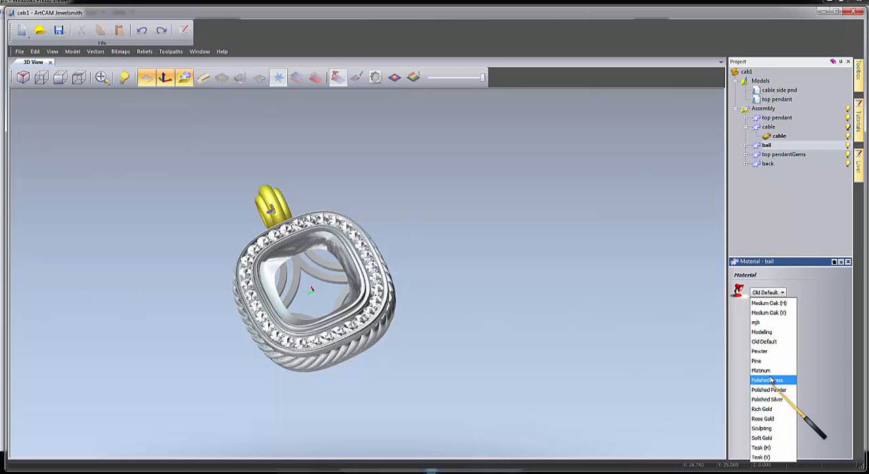
pyautogui.click(763, 370)
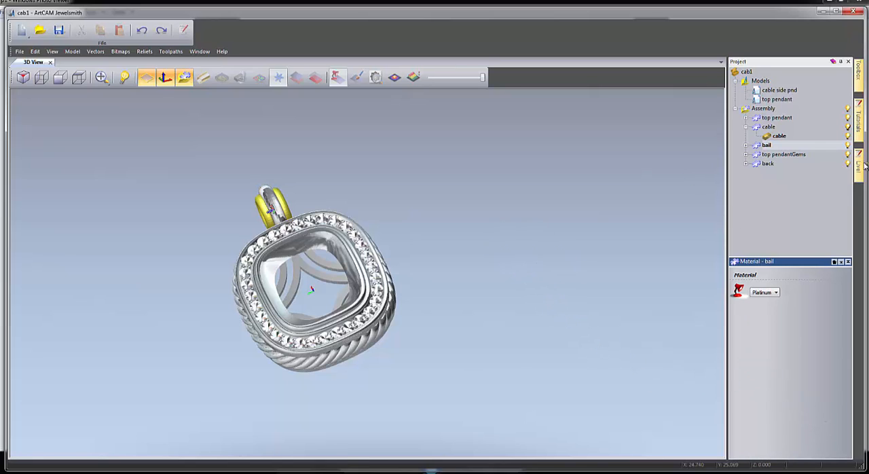
# Apply the Platinum material to the nested 3mm t ring rnd 1 component of the bail.
pyautogui.click(747, 145)
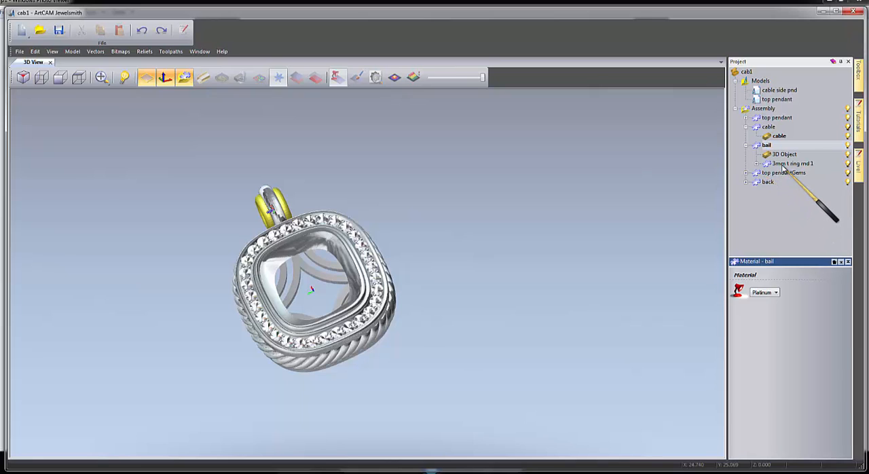
pyautogui.click(788, 164)
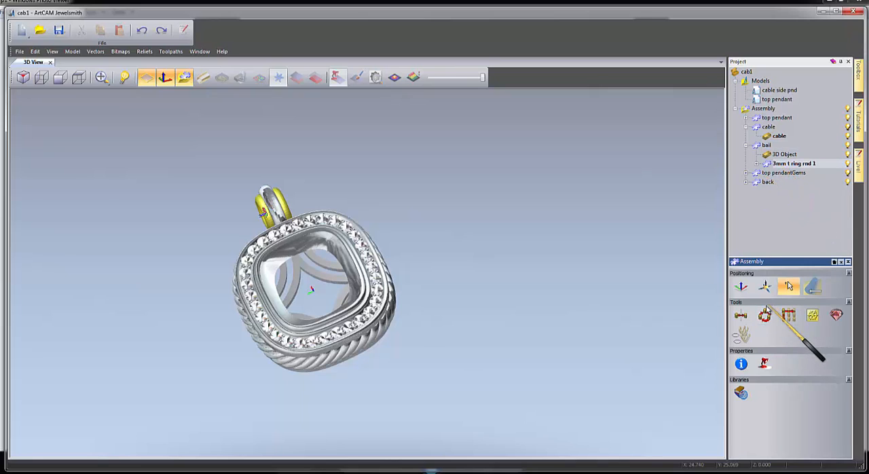
pyautogui.click(765, 367)
pyautogui.click(768, 292)
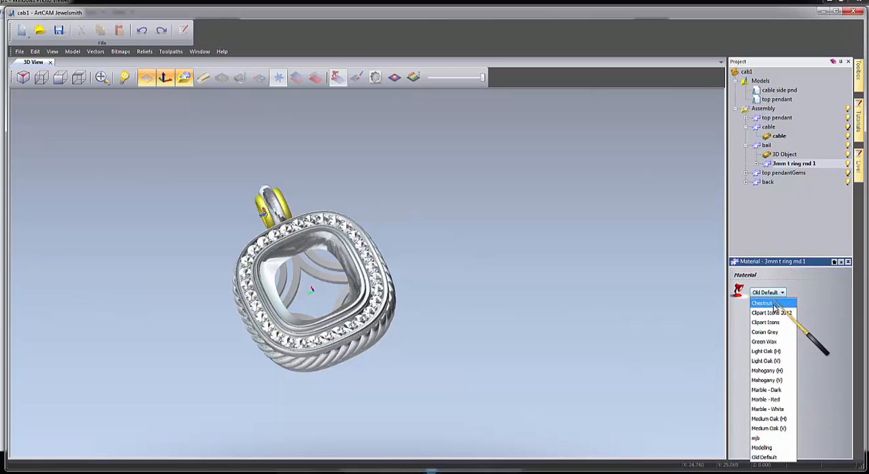
pyautogui.scroll(-3, 774, 424)
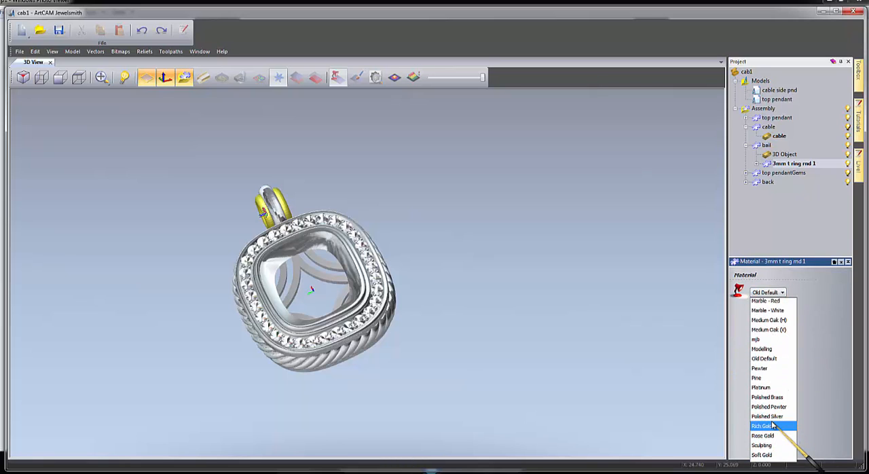
pyautogui.click(762, 387)
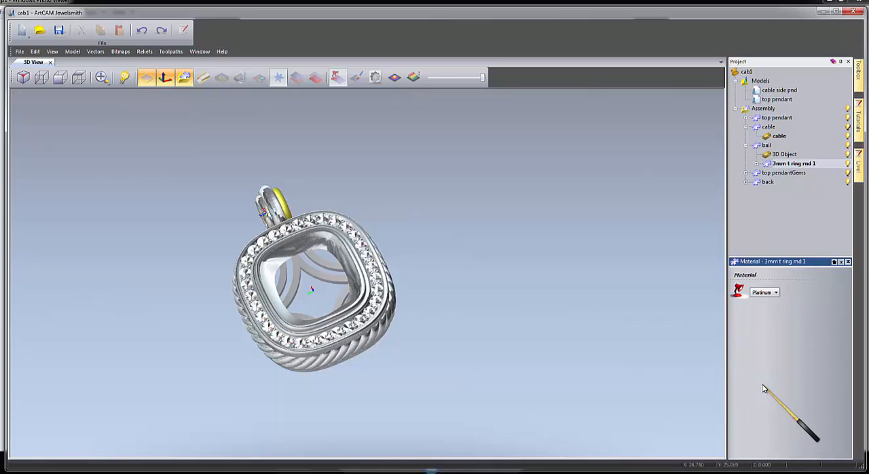
# Apply the Platinum material to the innermost bail ring, 3mm t ring rnd 1 1.
pyautogui.click(757, 164)
pyautogui.click(805, 172)
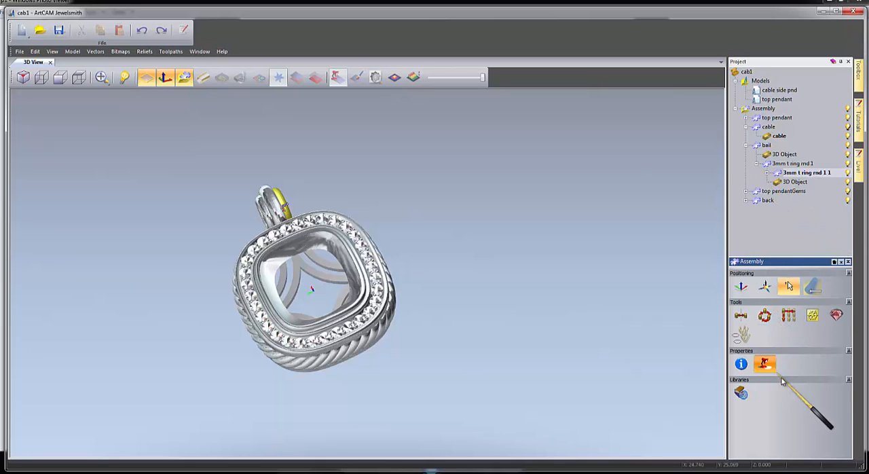
pyautogui.click(764, 364)
pyautogui.click(767, 292)
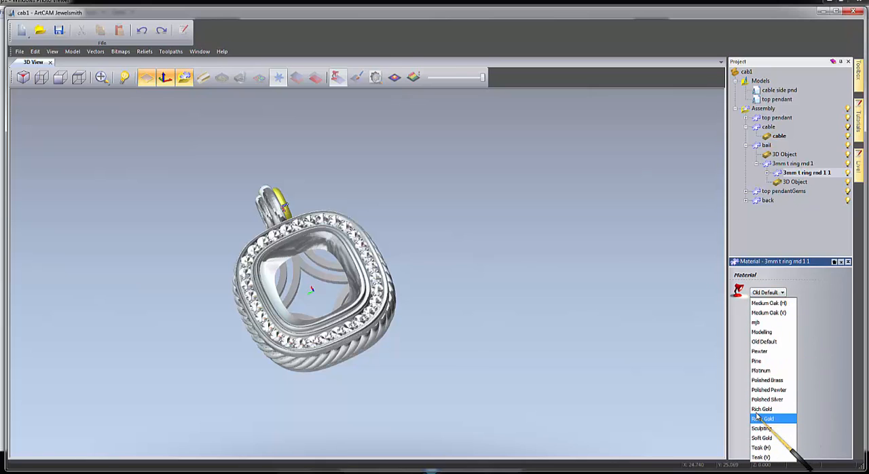
pyautogui.click(761, 371)
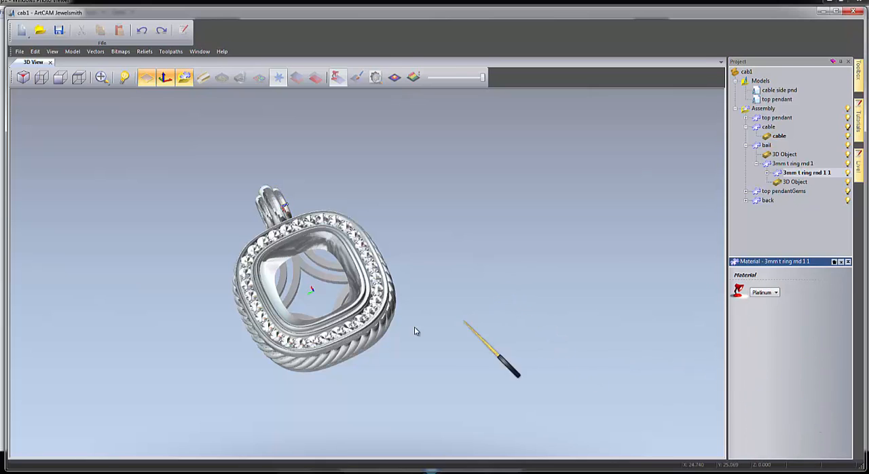
# Collapse the cable and bail components in the project tree, hide the origin axes and inspect the platinum pendant from all around.
pyautogui.click(747, 128)
pyautogui.click(746, 136)
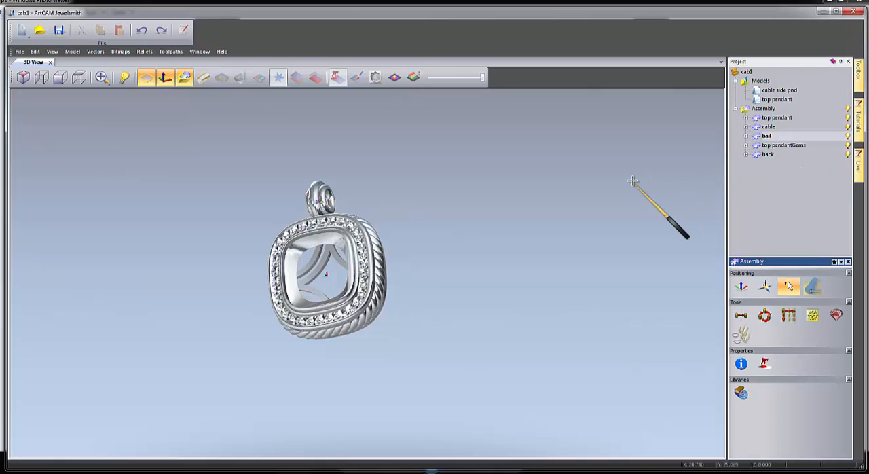
pyautogui.moveTo(583, 192)
pyautogui.mouseDown()
pyautogui.moveTo(519, 229)
pyautogui.moveTo(438, 233)
pyautogui.moveTo(214, 150)
pyautogui.mouseUp()
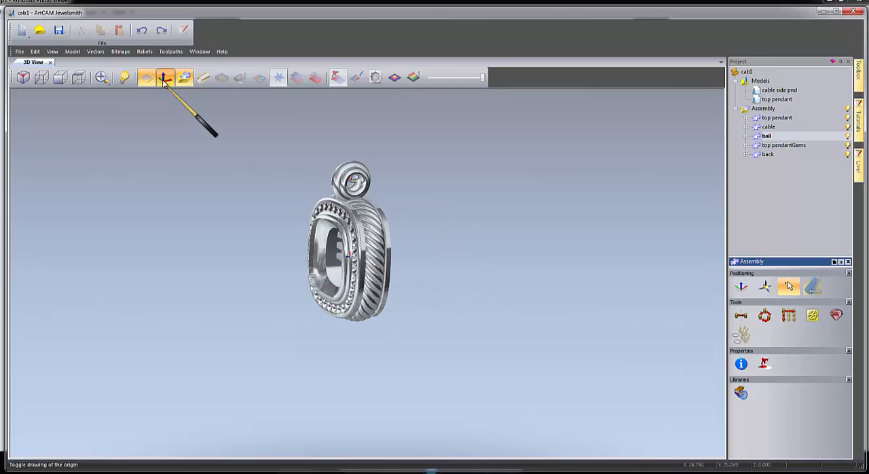
pyautogui.moveTo(260, 320); pyautogui.dragTo(320, 295)
pyautogui.moveTo(420, 197); pyautogui.dragTo(304, 310)
pyautogui.moveTo(319, 307); pyautogui.dragTo(544, 326, button='right')
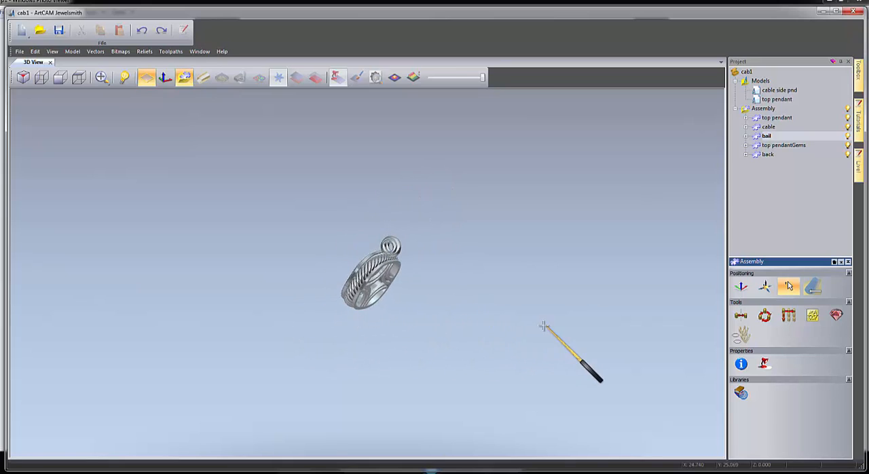
pyautogui.scroll(3, 365, 300)
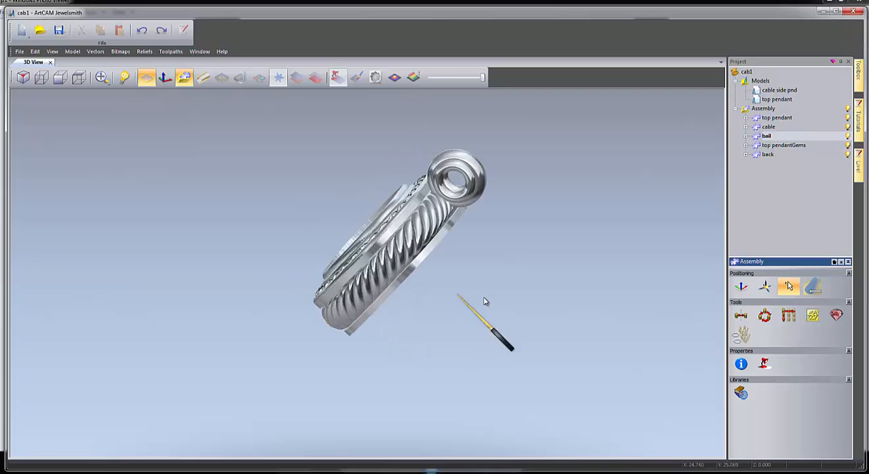